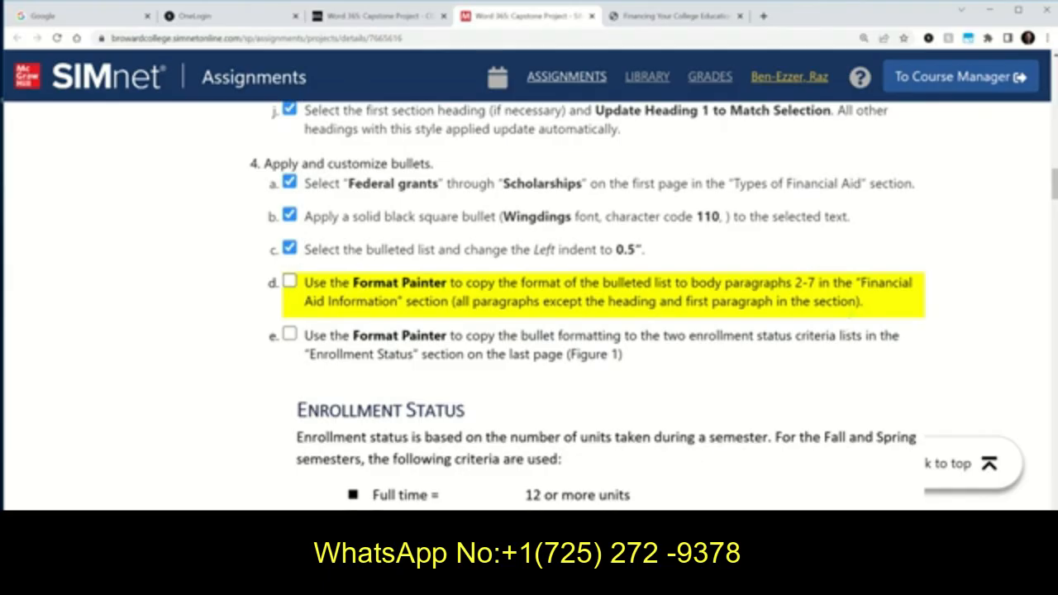
Step: Examine the Financial Aid Information section in the Word document and the matching bulleted paragraphs in the sample solution PDF in Chrome
{"action": "left_click", "coordinate": [476, 581]}
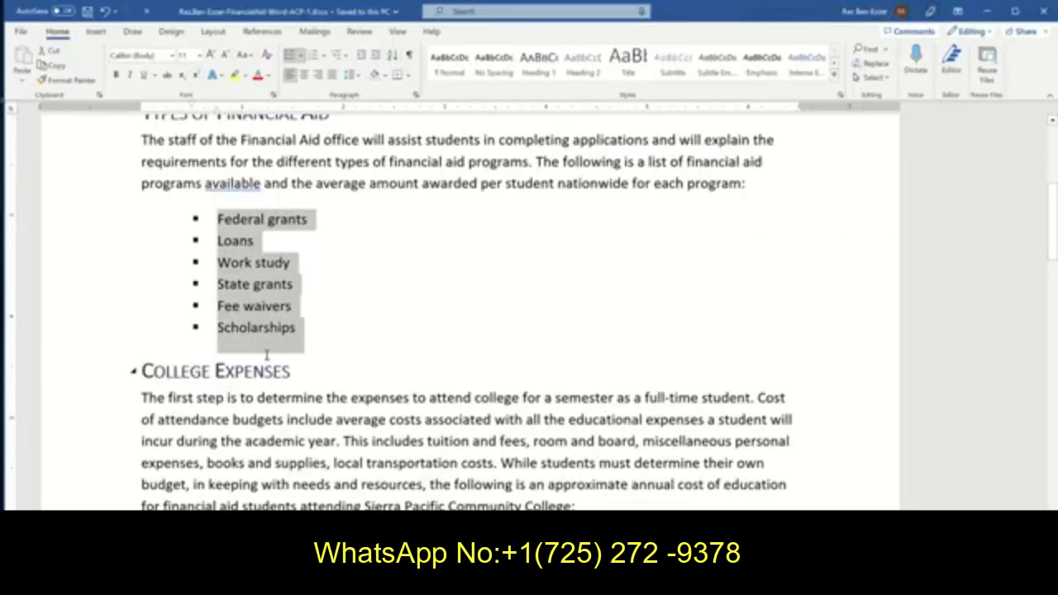
{"action": "scroll", "coordinate": [267, 355], "scroll_direction": "down", "scroll_amount": 3}
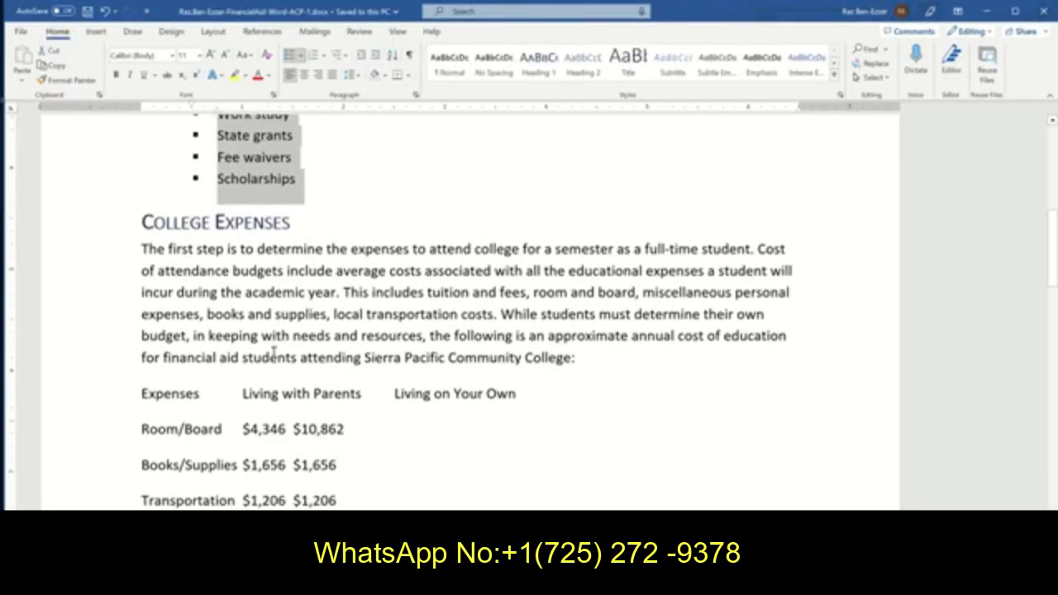
{"action": "scroll", "coordinate": [274, 351], "scroll_direction": "down", "scroll_amount": 12}
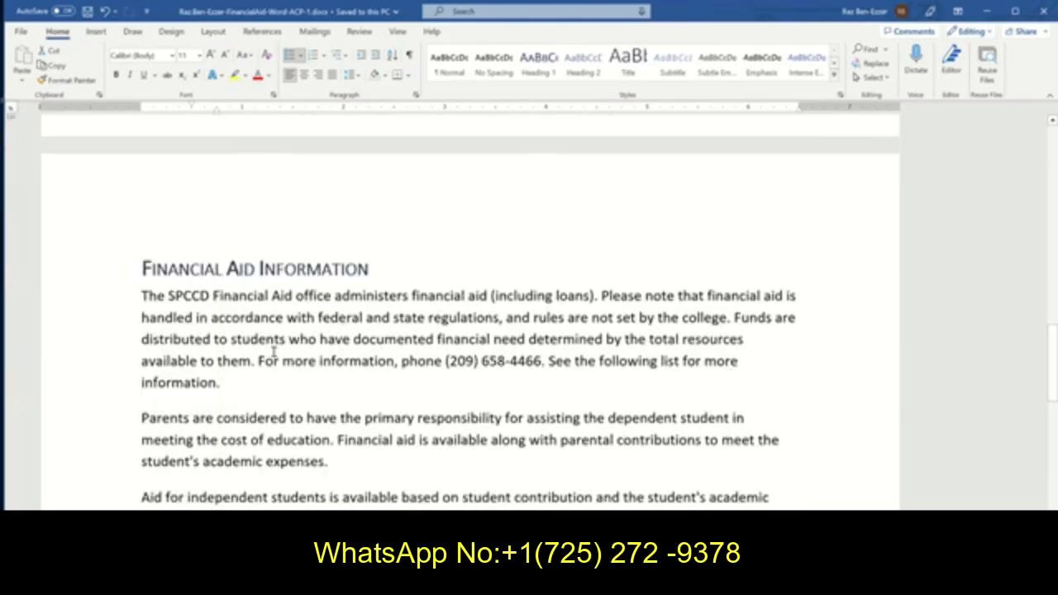
{"action": "scroll", "coordinate": [273, 351], "scroll_direction": "down", "scroll_amount": 1}
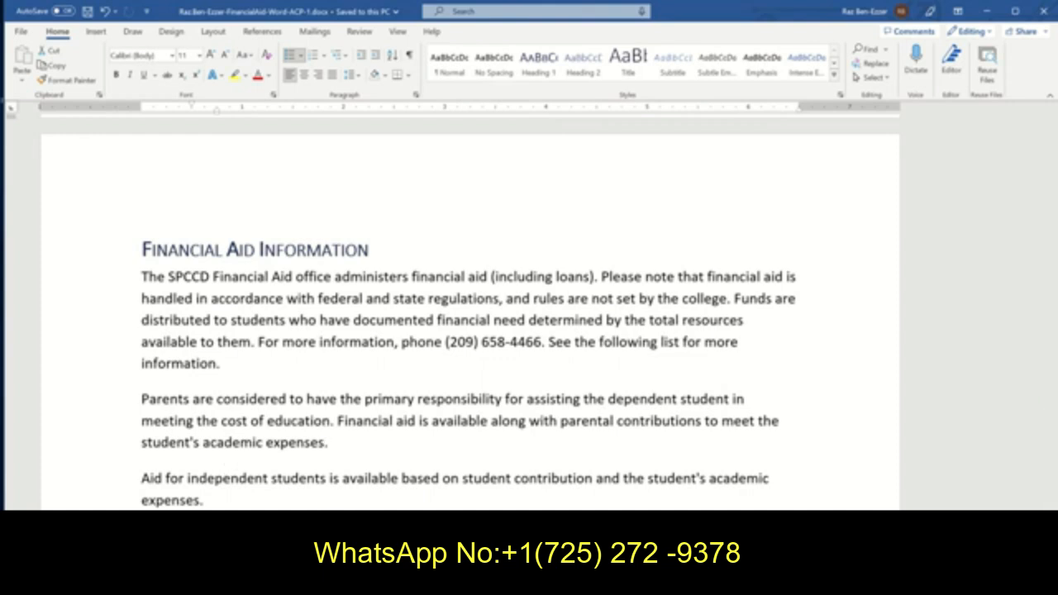
{"action": "key", "text": "alt+Tab"}
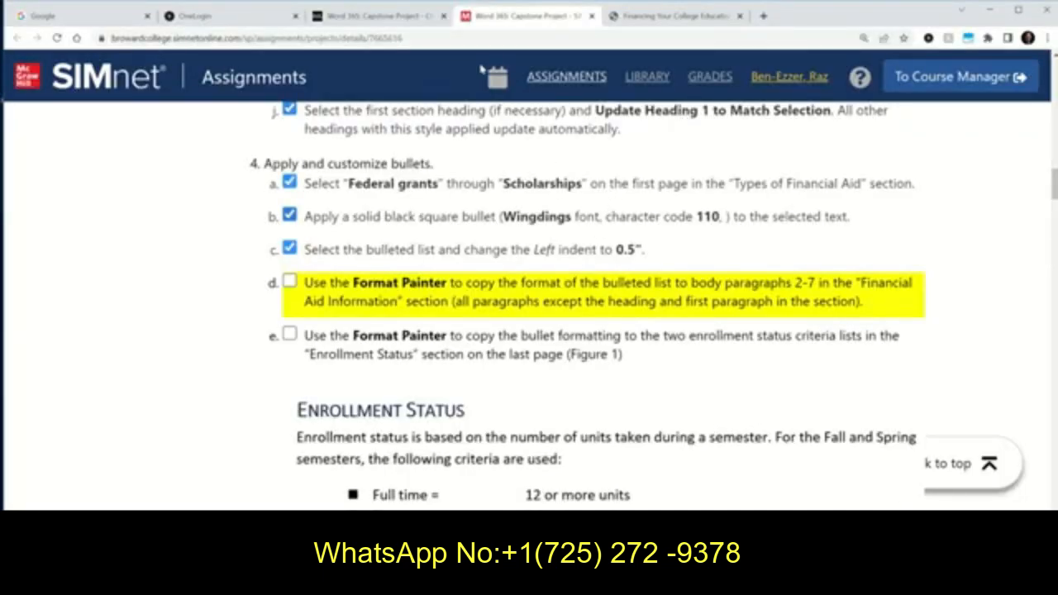
{"action": "left_click", "coordinate": [690, 20]}
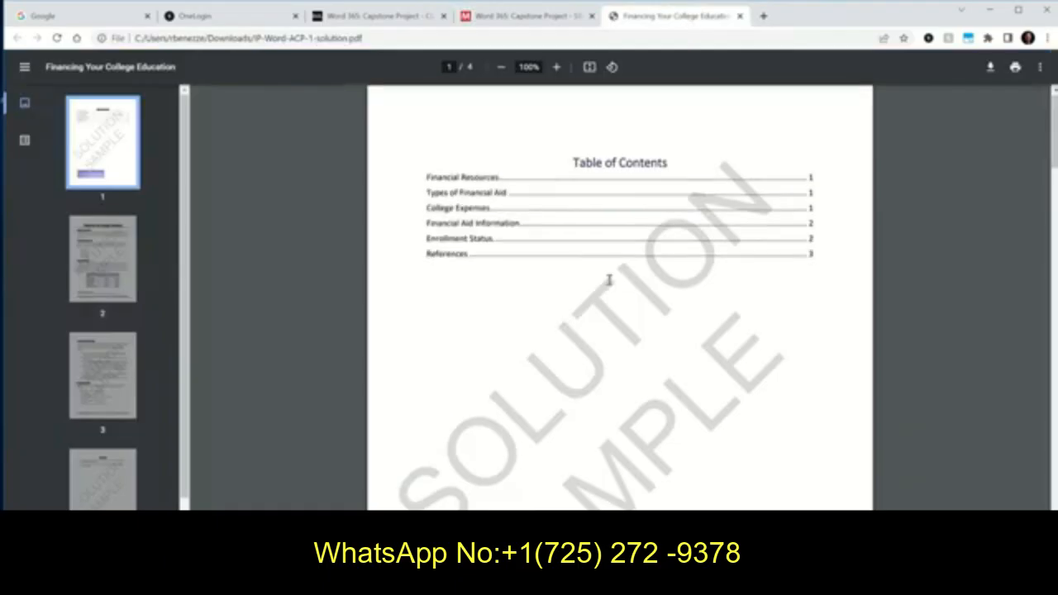
{"action": "scroll", "coordinate": [609, 279], "scroll_direction": "down", "scroll_amount": 10}
{"action": "scroll", "coordinate": [609, 279], "scroll_direction": "down", "scroll_amount": 5}
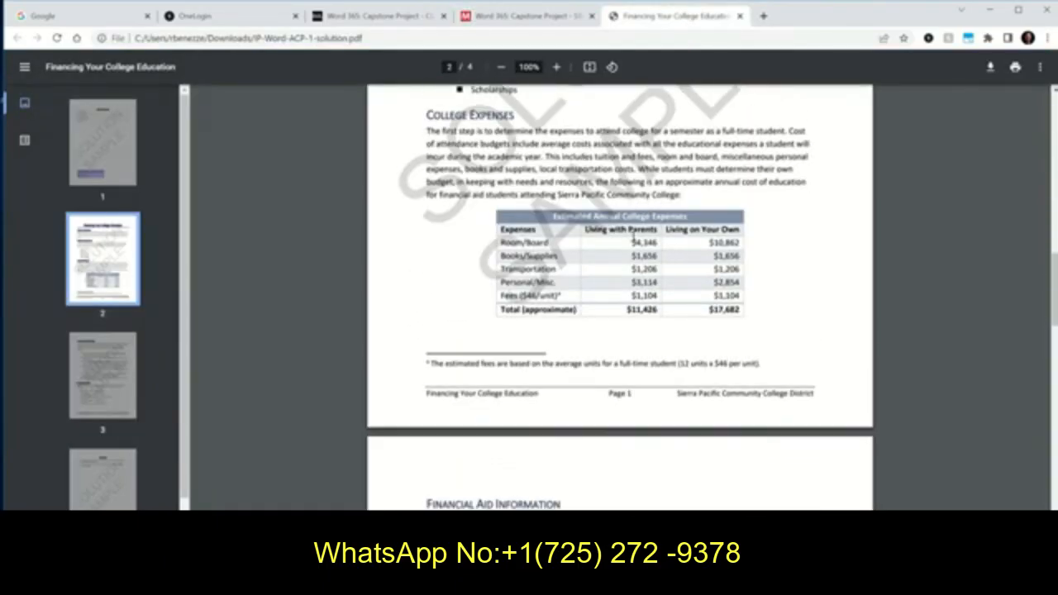
{"action": "scroll", "coordinate": [634, 239], "scroll_direction": "down", "scroll_amount": 5}
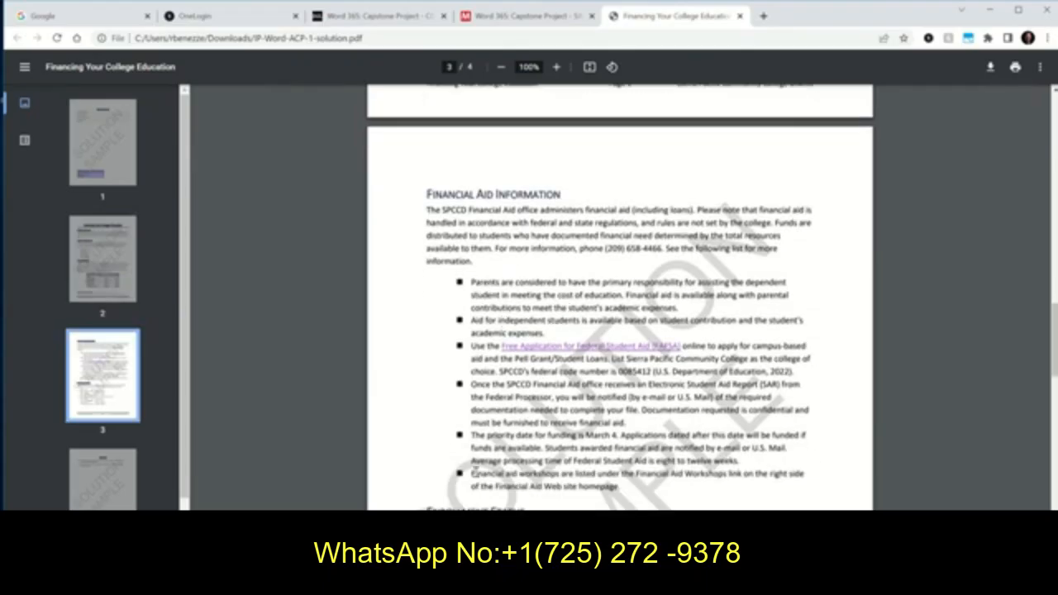
{"action": "scroll", "coordinate": [475, 462], "scroll_direction": "down", "scroll_amount": 2}
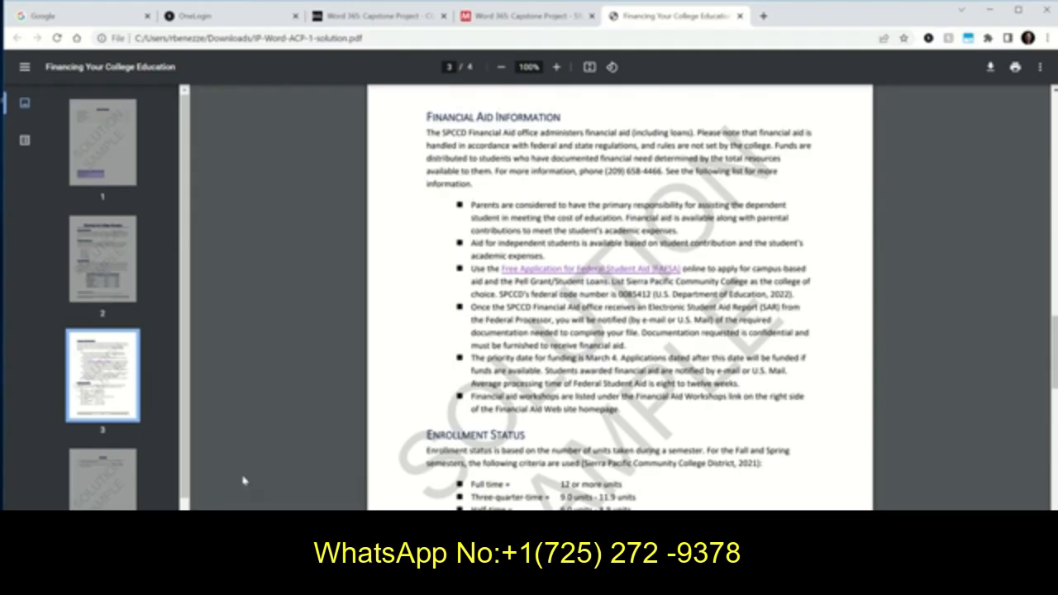
Step: In Word, use Format Painter to copy the Federal grants–Scholarships list format to body paragraphs 2-7 of the Financial Aid Information section, and save the document
{"action": "key", "text": "alt+Tab"}
{"action": "scroll", "coordinate": [370, 439], "scroll_direction": "down", "scroll_amount": 1}
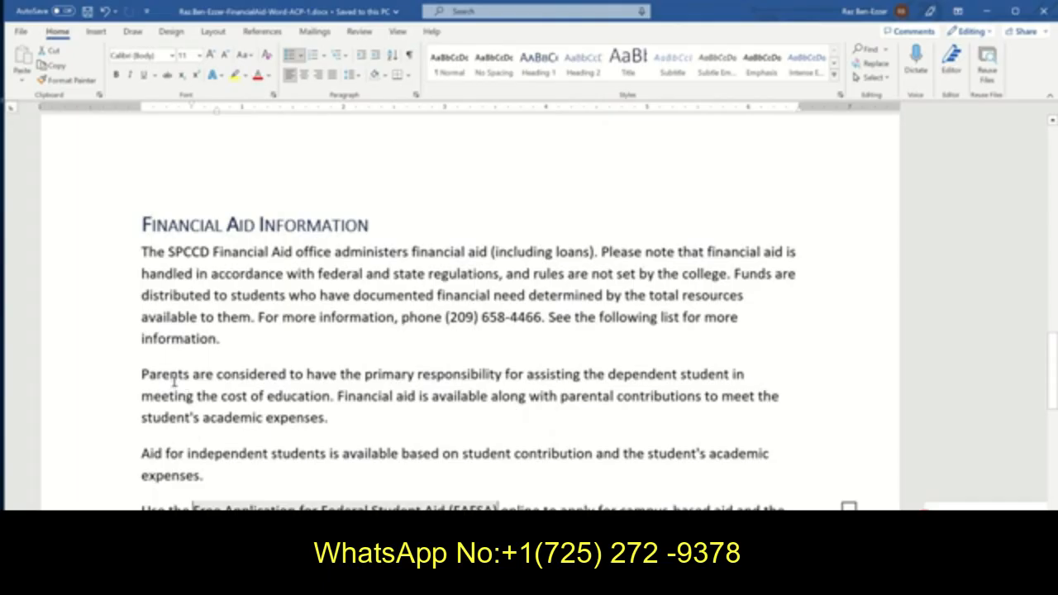
{"action": "scroll", "coordinate": [172, 381], "scroll_direction": "up", "scroll_amount": 7}
{"action": "scroll", "coordinate": [174, 381], "scroll_direction": "up", "scroll_amount": 5}
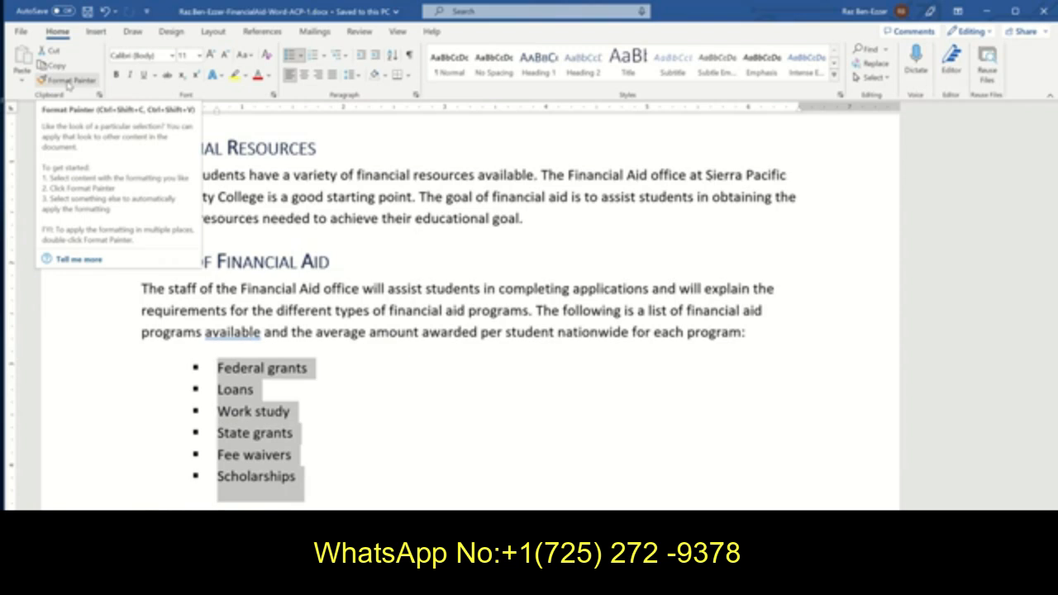
{"action": "left_click", "coordinate": [69, 80]}
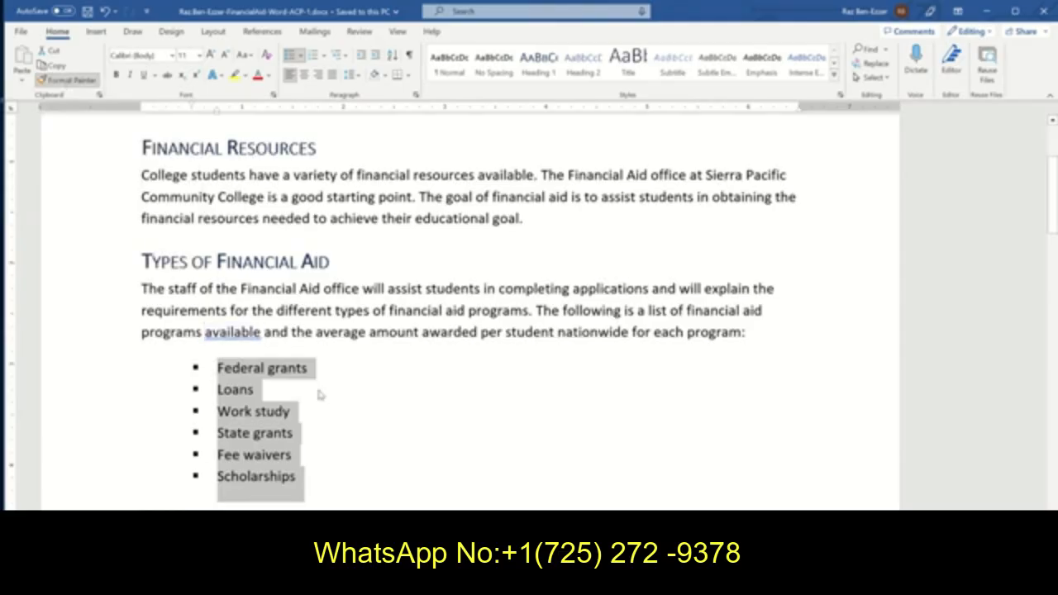
{"action": "scroll", "coordinate": [461, 388], "scroll_direction": "down", "scroll_amount": 5}
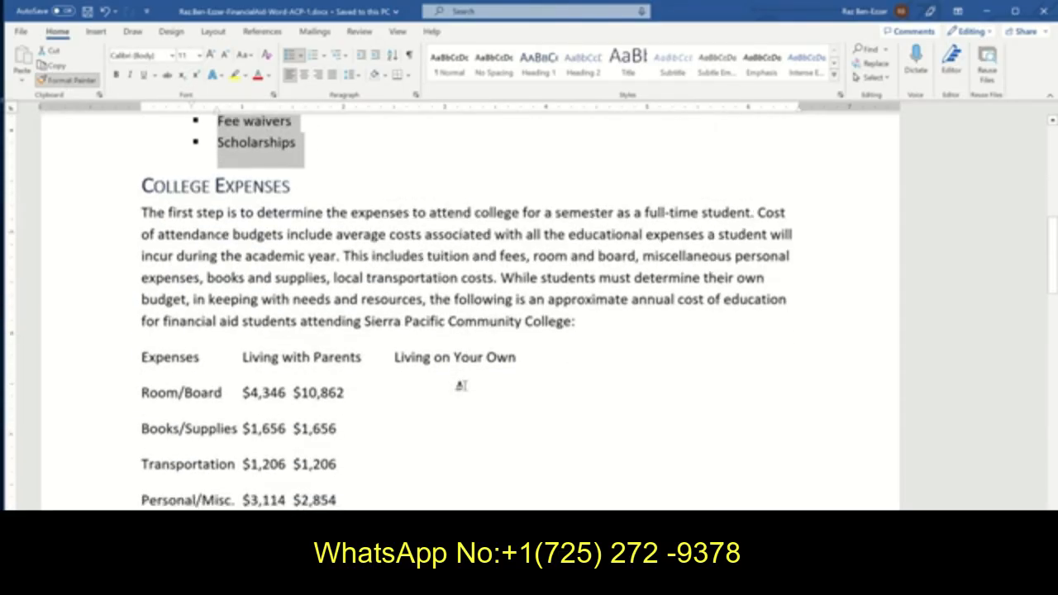
{"action": "scroll", "coordinate": [461, 386], "scroll_direction": "down", "scroll_amount": 12}
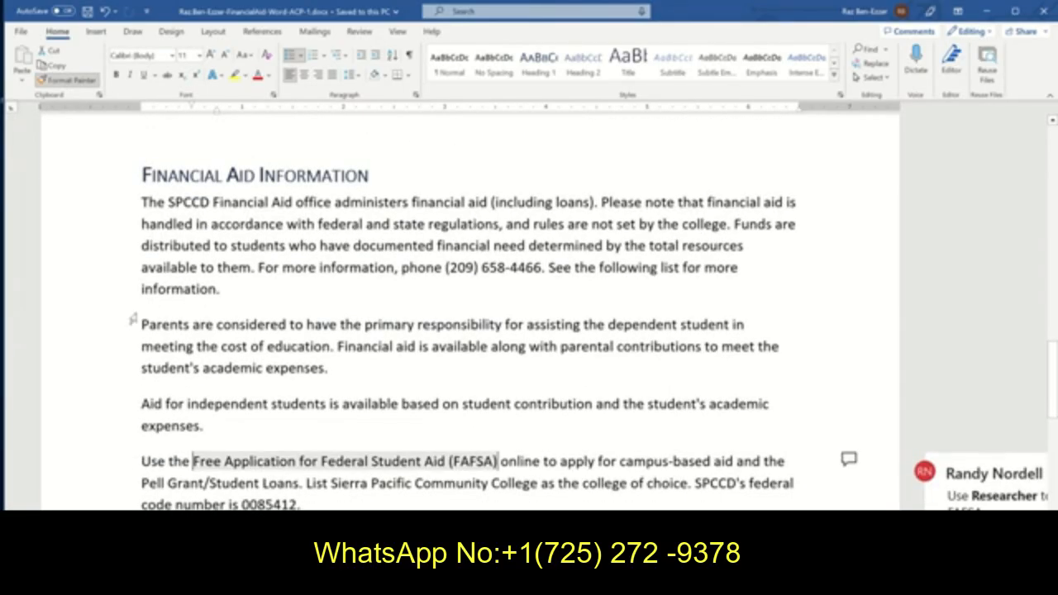
{"action": "mouse_move", "coordinate": [141, 323]}
{"action": "left_mouse_down"}
{"action": "mouse_move", "coordinate": [217, 421]}
{"action": "mouse_move", "coordinate": [372, 508]}
{"action": "mouse_move", "coordinate": [232, 397]}
{"action": "mouse_move", "coordinate": [222, 376]}
{"action": "mouse_move", "coordinate": [359, 394]}
{"action": "left_mouse_up"}
{"action": "scroll", "coordinate": [447, 347], "scroll_direction": "down", "scroll_amount": 2}
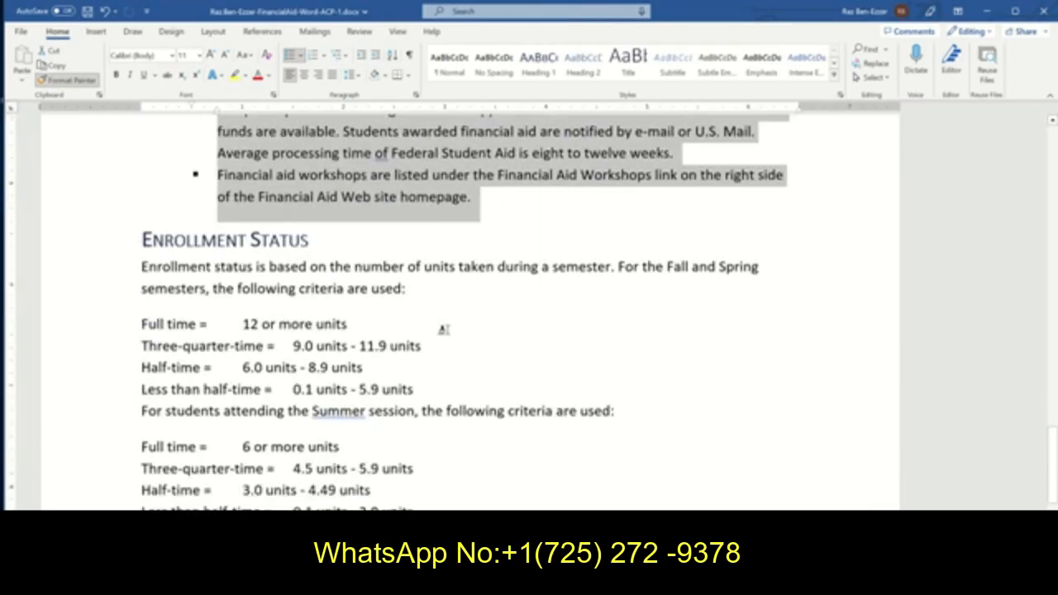
{"action": "scroll", "coordinate": [449, 339], "scroll_direction": "up", "scroll_amount": 4}
{"action": "scroll", "coordinate": [448, 340], "scroll_direction": "up", "scroll_amount": 3}
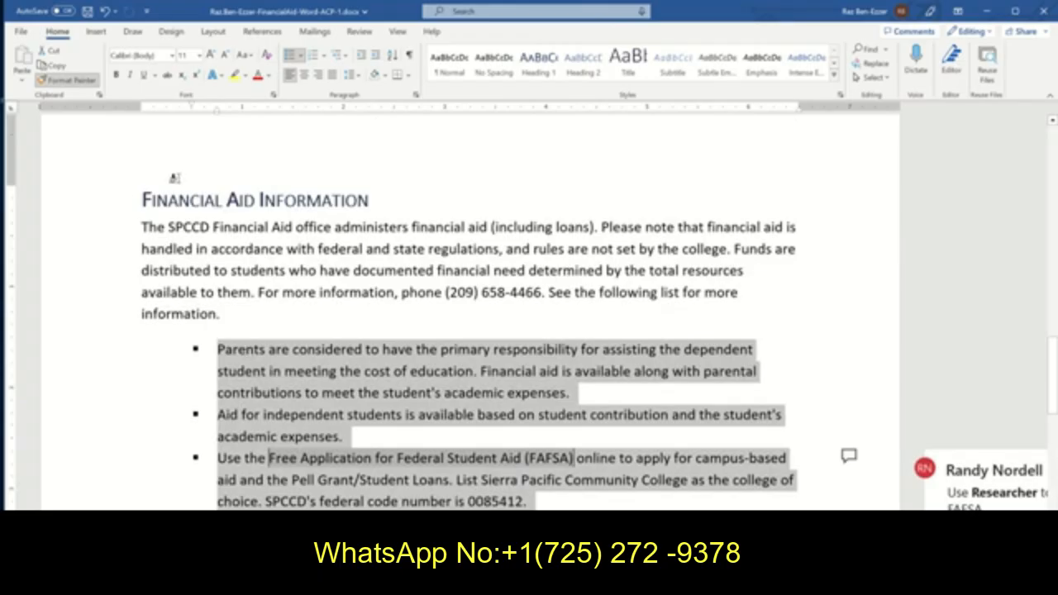
{"action": "left_click", "coordinate": [87, 11]}
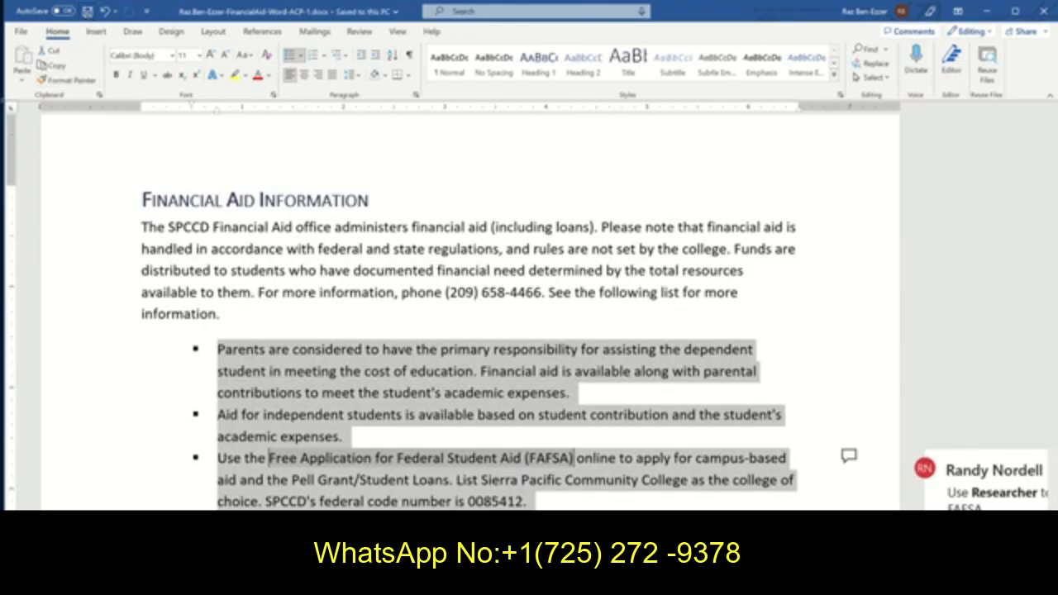
Step: Compare the section with the sample solution in Chrome and mark instruction 4d as completed on the SIMnet assignment page
{"action": "key", "text": "alt+Tab"}
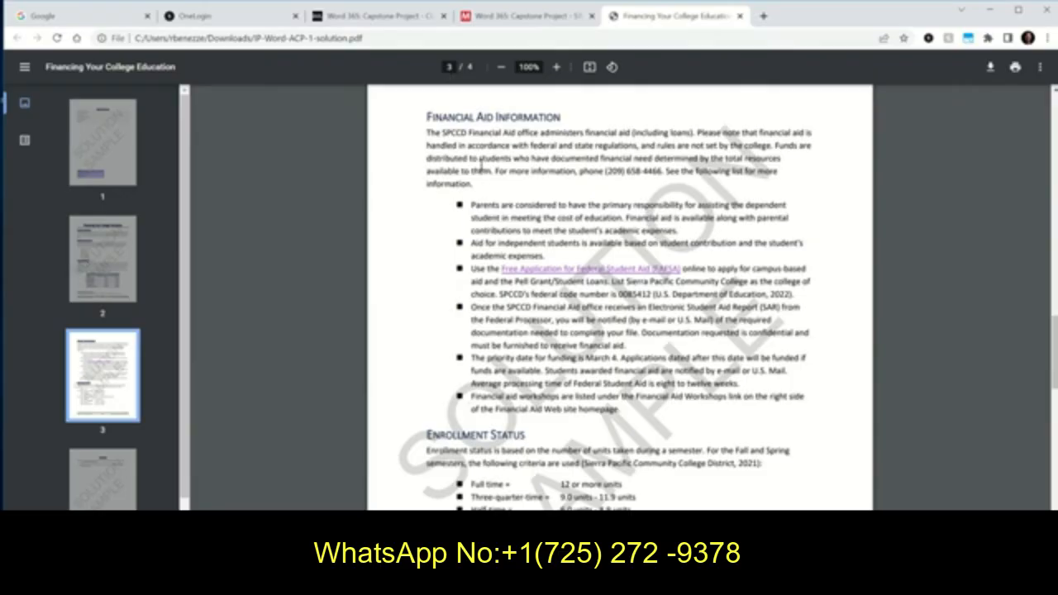
{"action": "key", "text": "alt+Tab"}
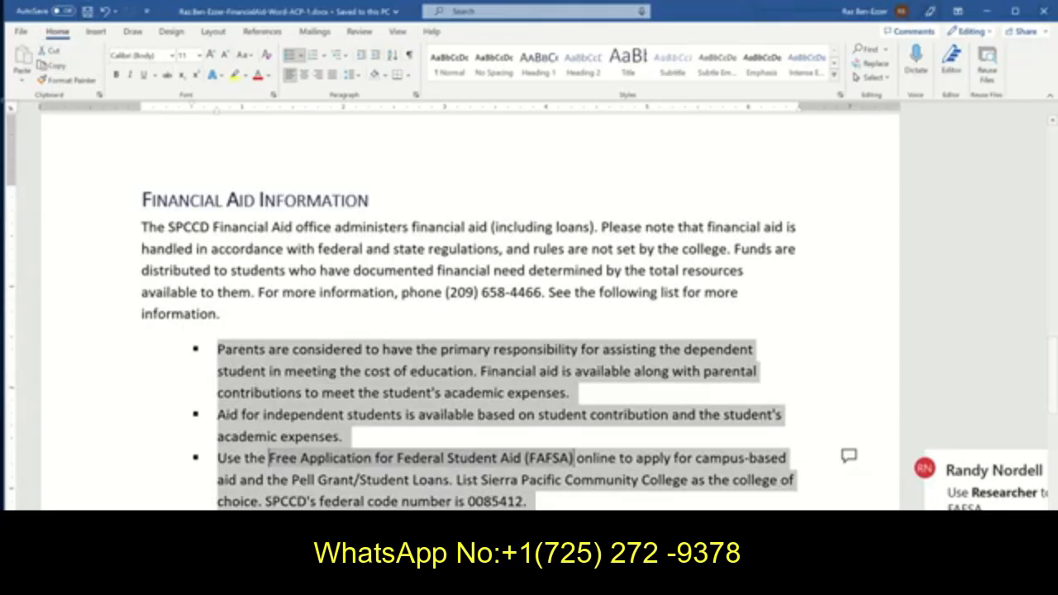
{"action": "key", "text": "alt+Tab"}
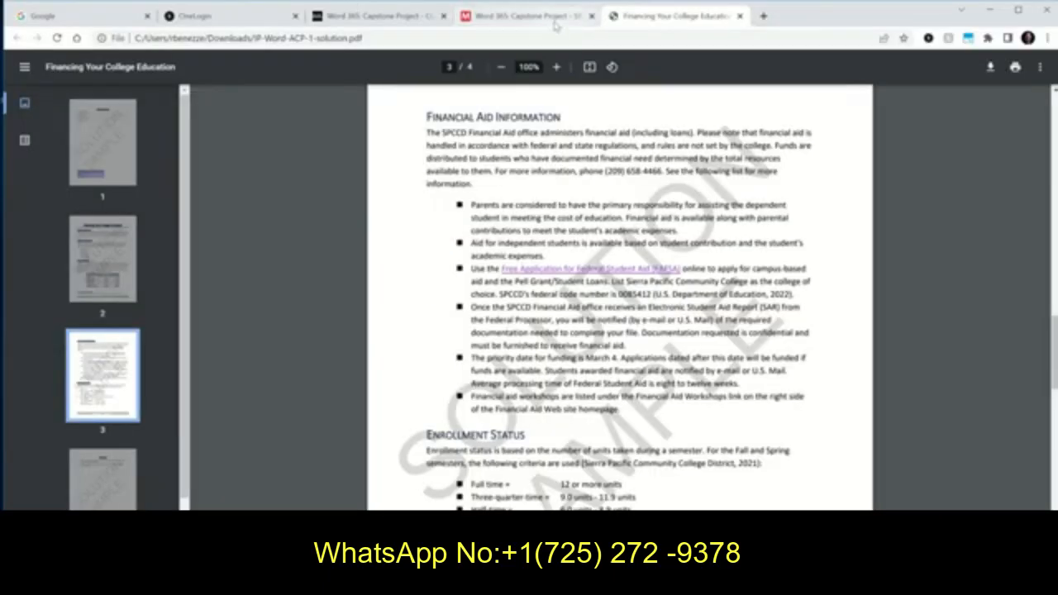
{"action": "left_click", "coordinate": [546, 15]}
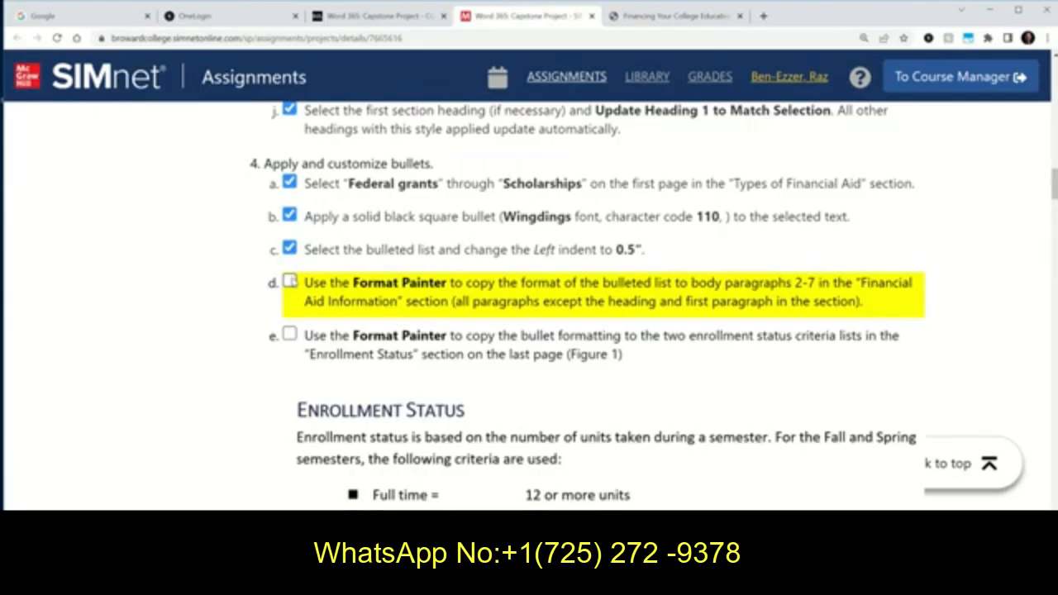
{"action": "left_click", "coordinate": [290, 282]}
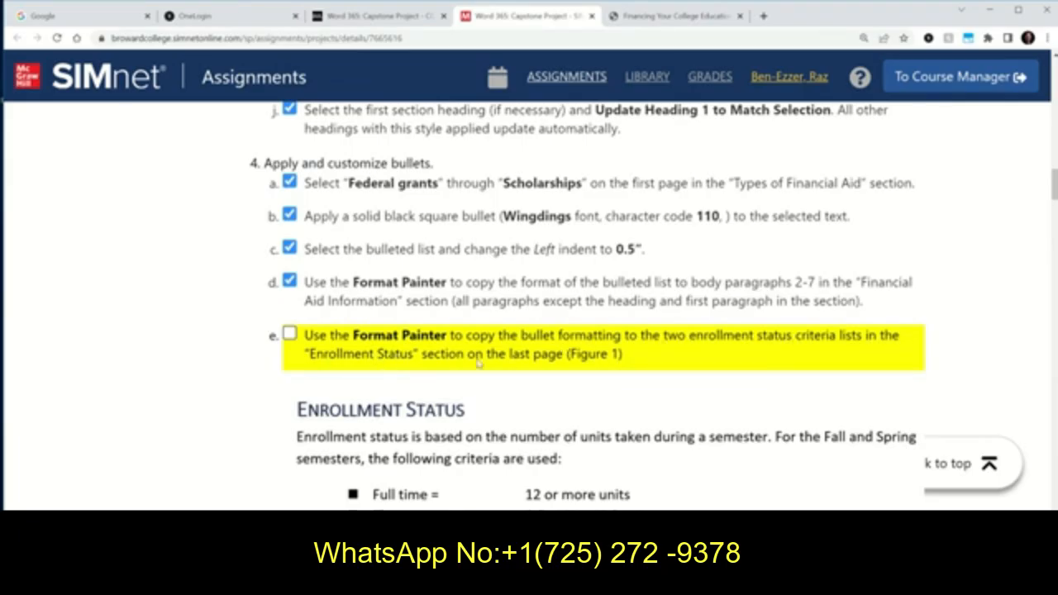
Step: Check Figure 1, and in Word copy the Types of Financial Aid bullet formatting to both Enrollment Status criteria lists with Format Painter
{"action": "scroll", "coordinate": [630, 376], "scroll_direction": "down", "scroll_amount": 3}
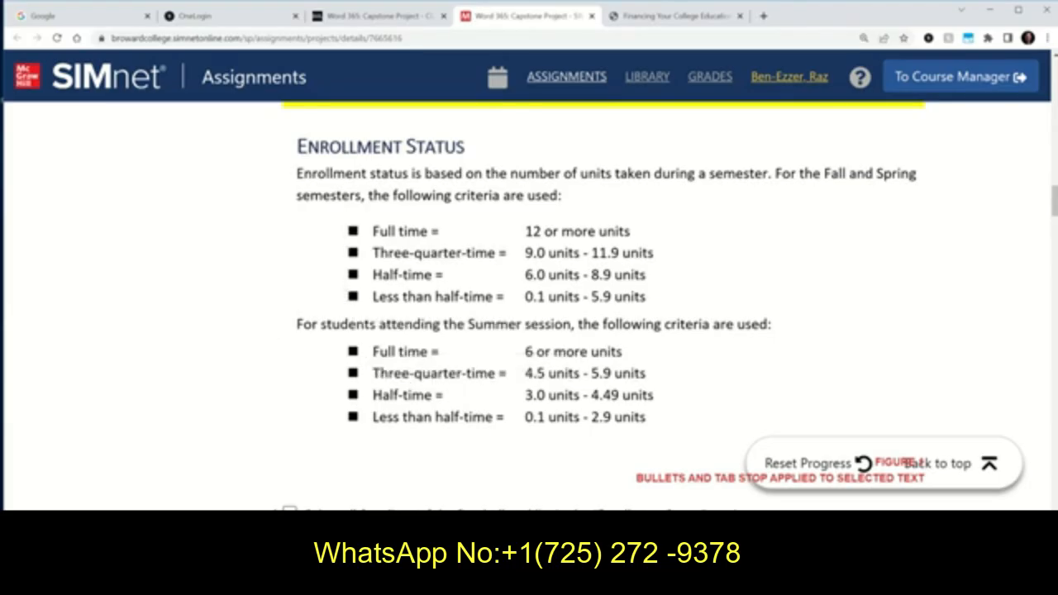
{"action": "key", "text": "alt+Tab"}
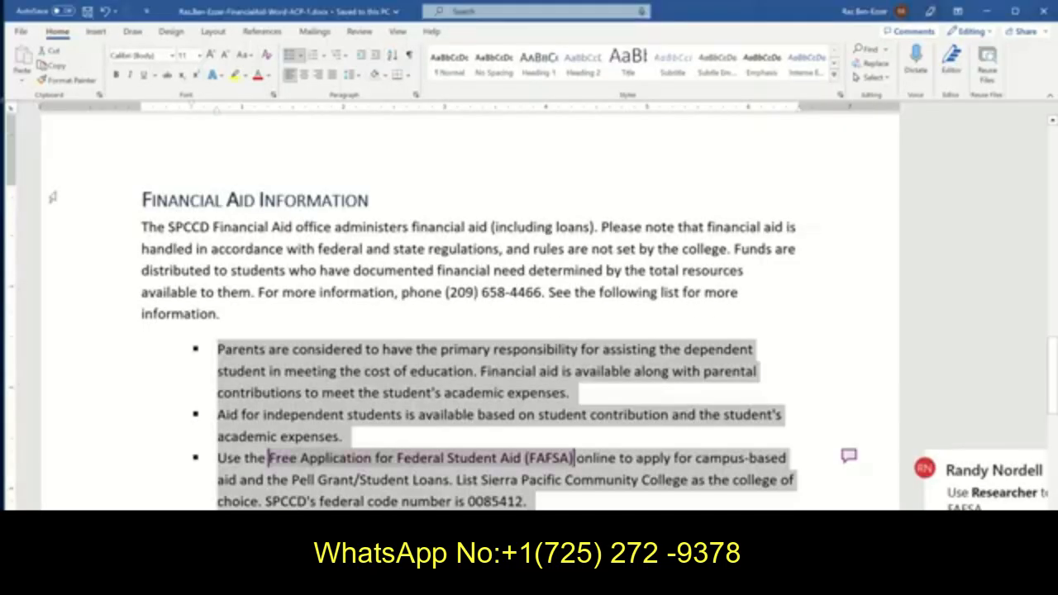
{"action": "scroll", "coordinate": [310, 232], "scroll_direction": "up", "scroll_amount": 15}
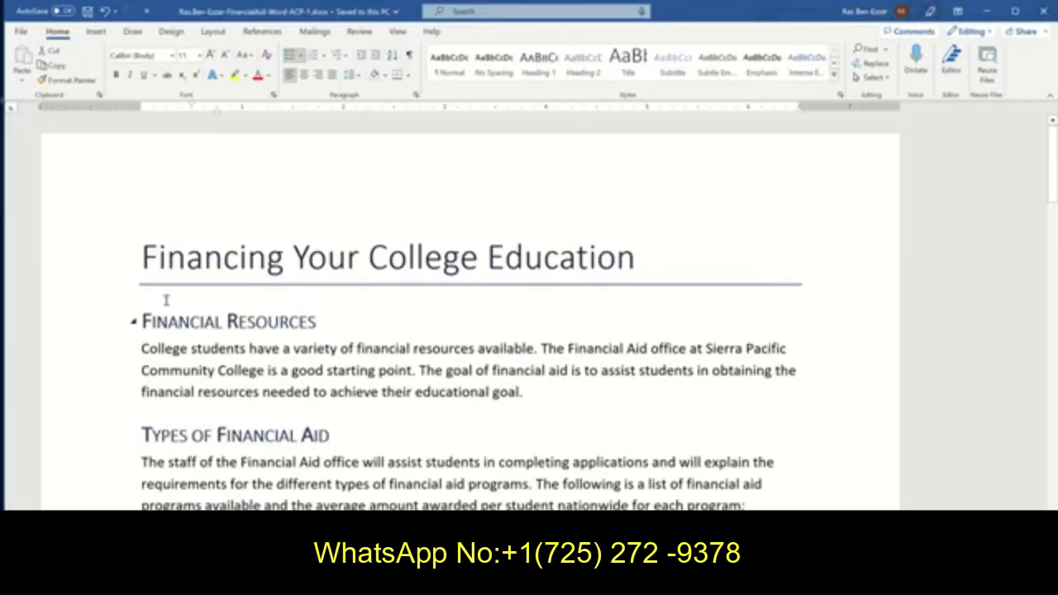
{"action": "scroll", "coordinate": [248, 347], "scroll_direction": "down", "scroll_amount": 5}
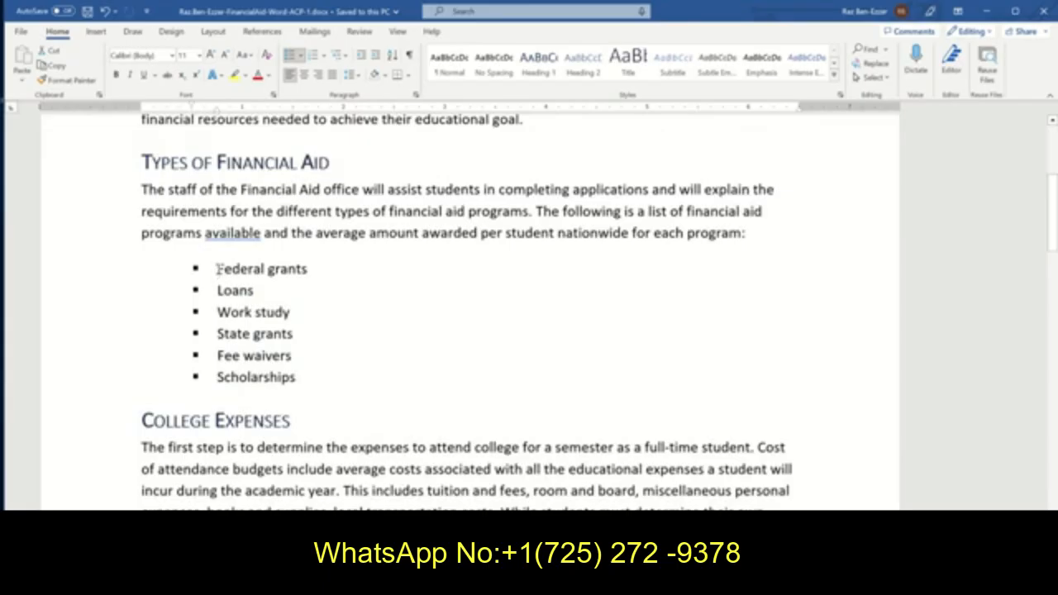
{"action": "left_click_drag", "start_coordinate": [217, 269], "coordinate": [307, 377]}
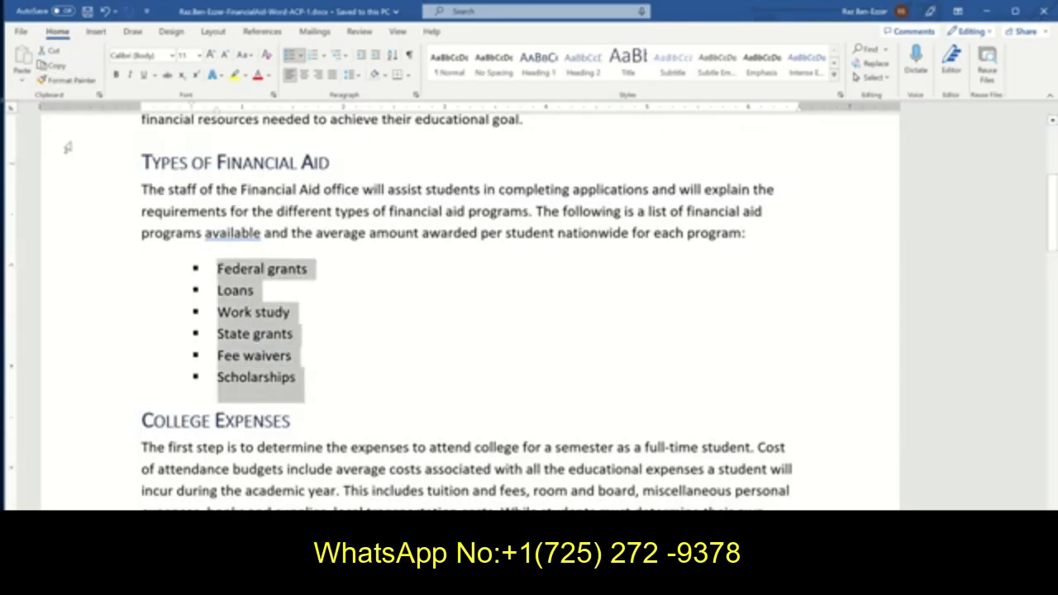
{"action": "left_click", "coordinate": [73, 80]}
{"action": "scroll", "coordinate": [450, 363], "scroll_direction": "down", "scroll_amount": 3}
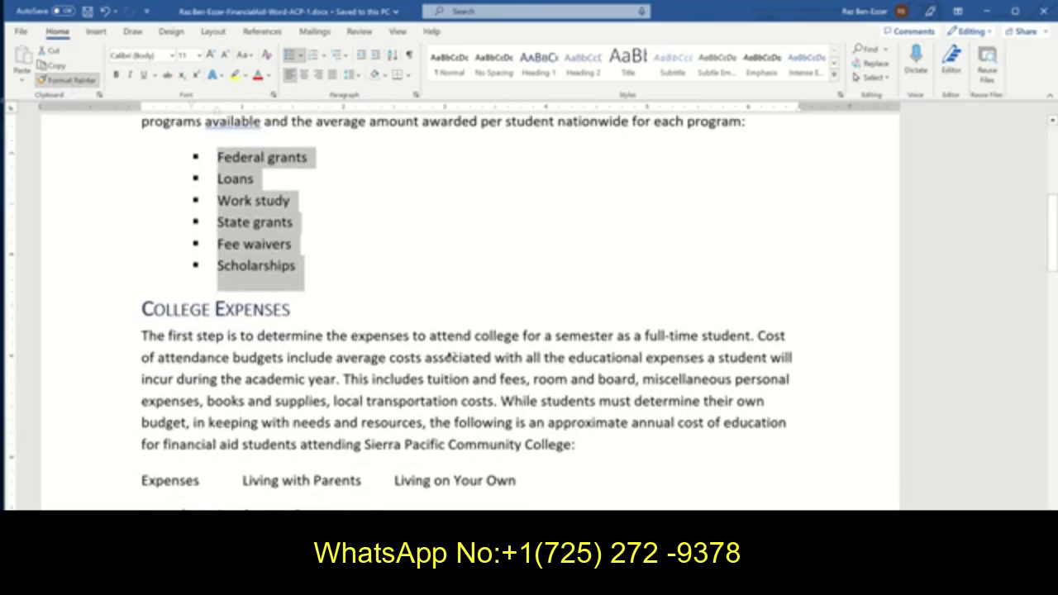
{"action": "scroll", "coordinate": [451, 357], "scroll_direction": "down", "scroll_amount": 20}
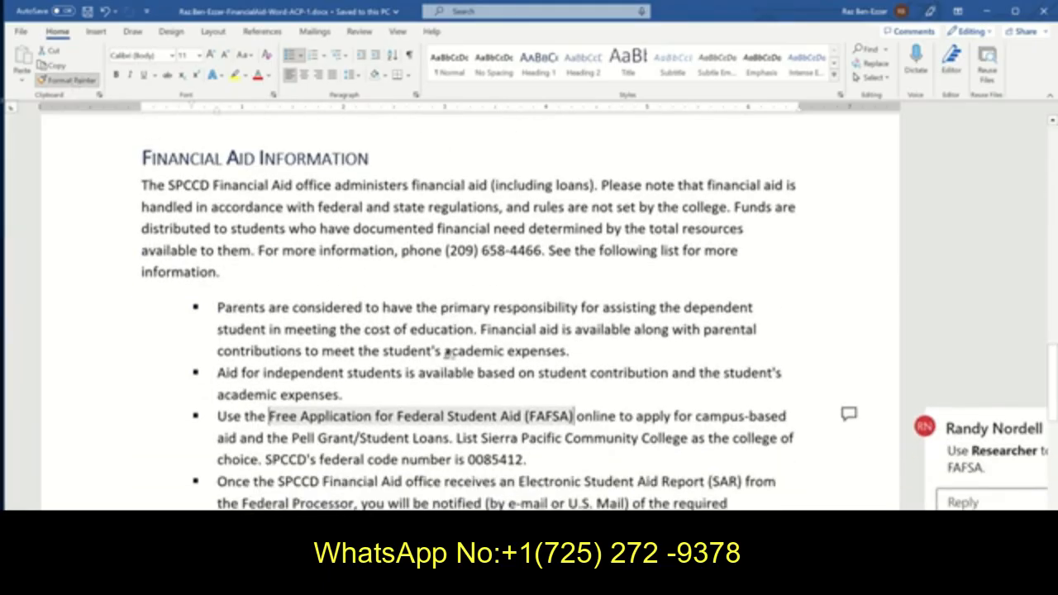
{"action": "scroll", "coordinate": [448, 352], "scroll_direction": "down", "scroll_amount": 15}
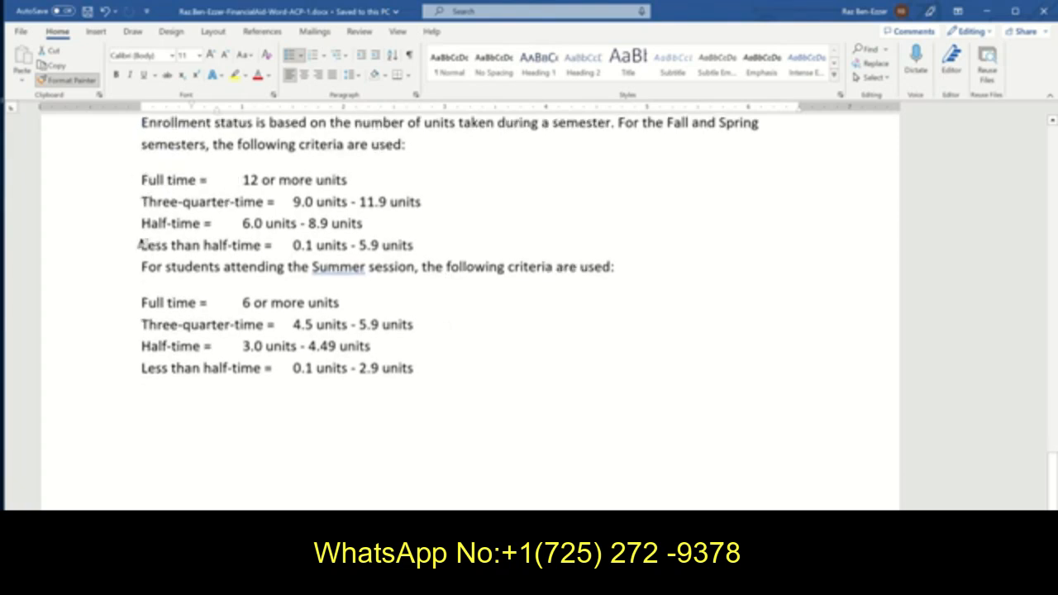
{"action": "left_click_drag", "start_coordinate": [137, 176], "coordinate": [416, 240]}
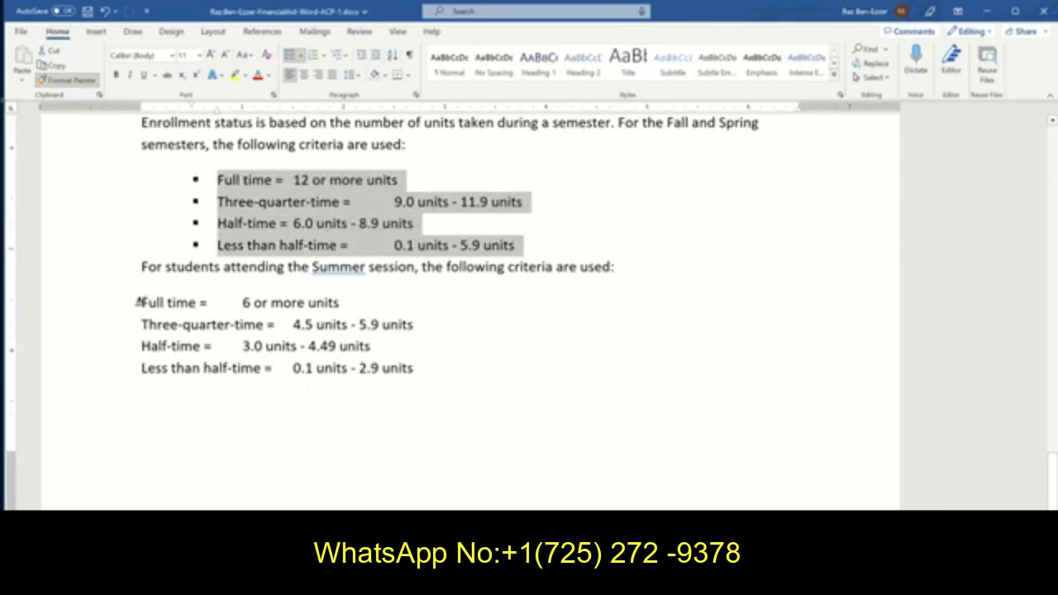
{"action": "mouse_move", "coordinate": [139, 303]}
{"action": "left_mouse_down"}
{"action": "mouse_move", "coordinate": [238, 347]}
{"action": "mouse_move", "coordinate": [433, 385]}
{"action": "left_mouse_up"}
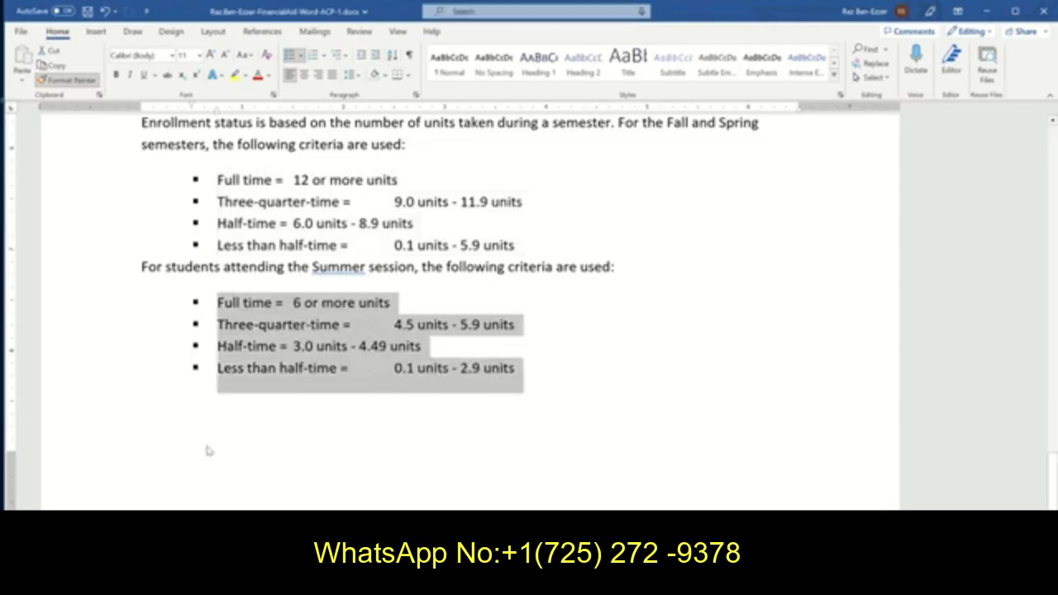
Step: Save the document and compare its Enrollment Status lists with Figure 1 on the SIMnet page in Chrome
{"action": "left_click", "coordinate": [87, 11]}
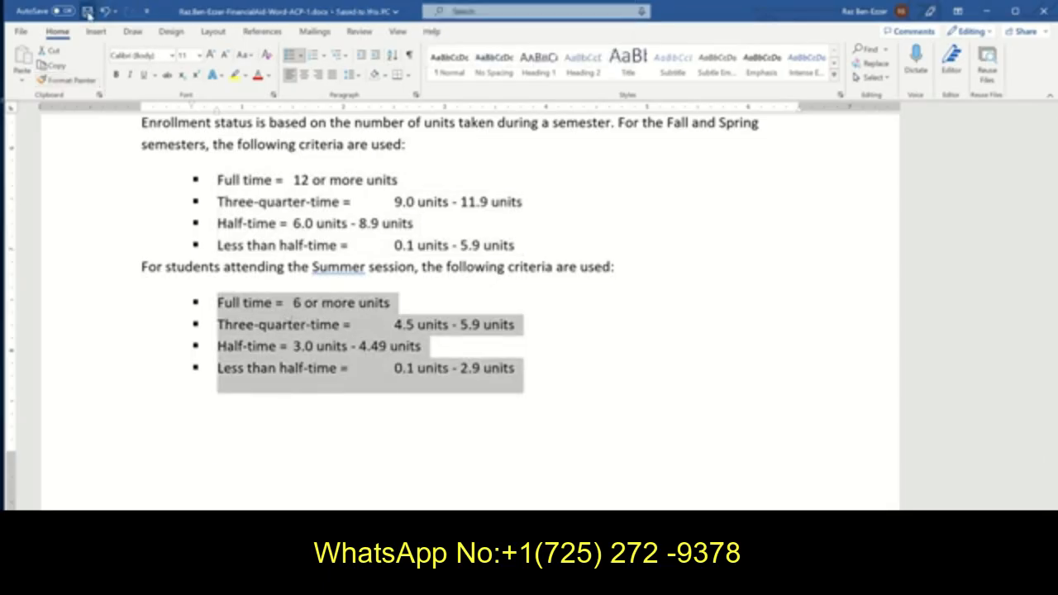
{"action": "left_click", "coordinate": [248, 581]}
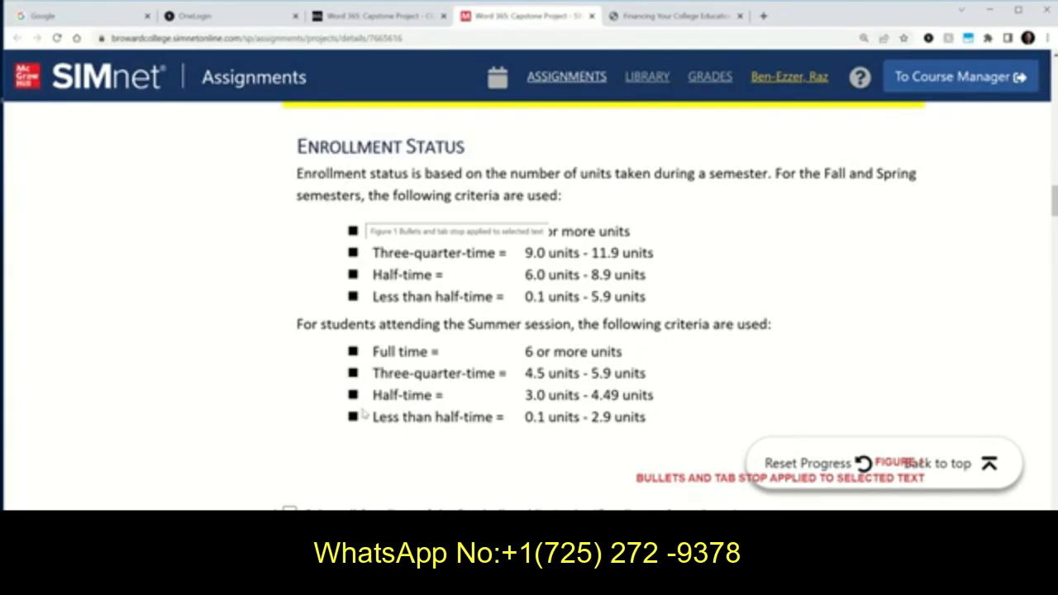
{"action": "key", "text": "alt+Tab"}
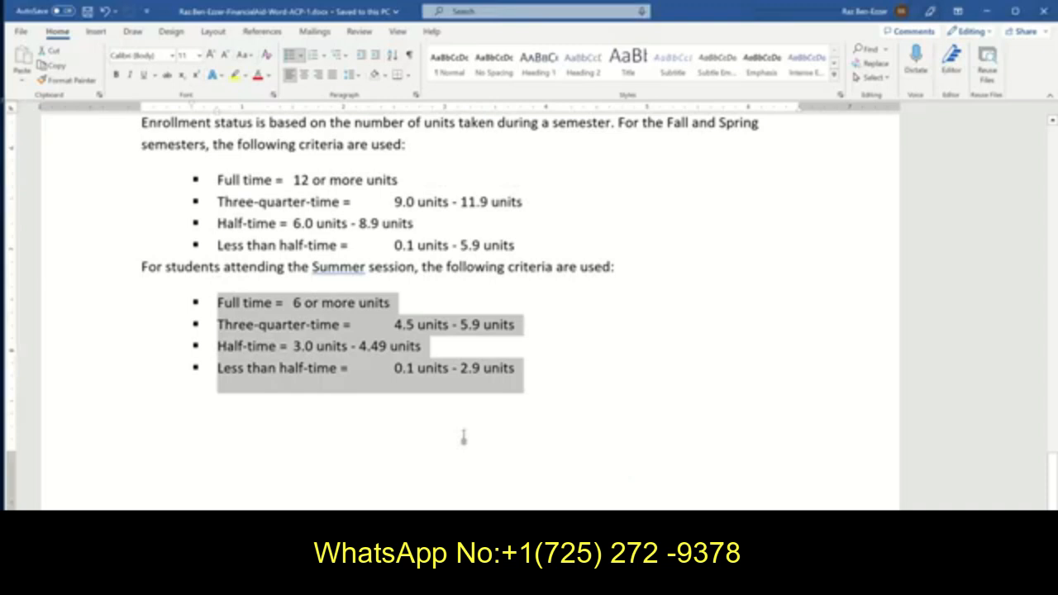
Step: In Chrome, mark instructions 4e and 4f as completed on the SIMnet assignment page
{"action": "double_click", "coordinate": [333, 267]}
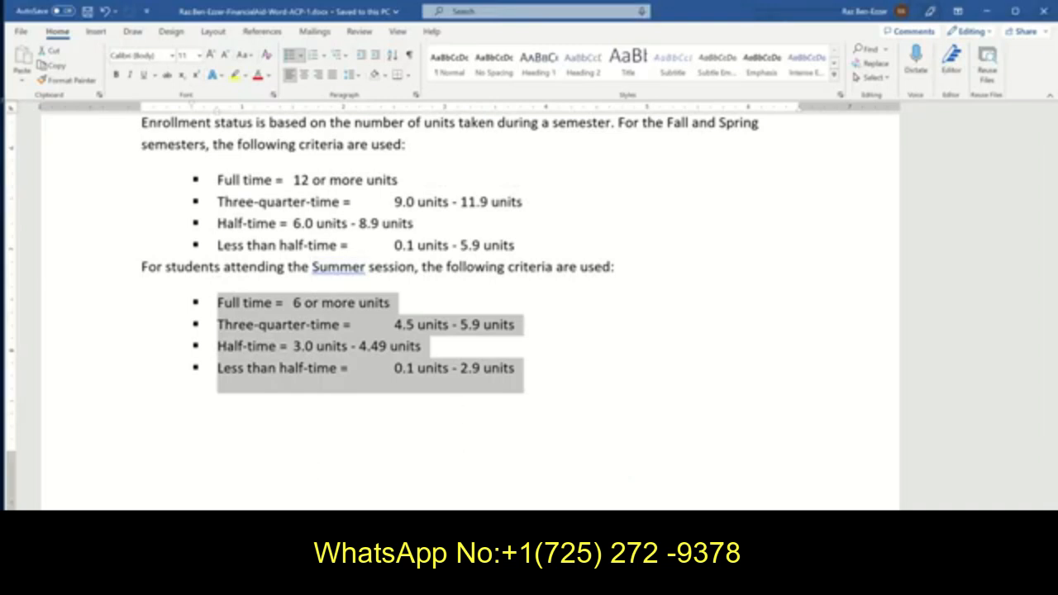
{"action": "key", "text": "alt+Tab"}
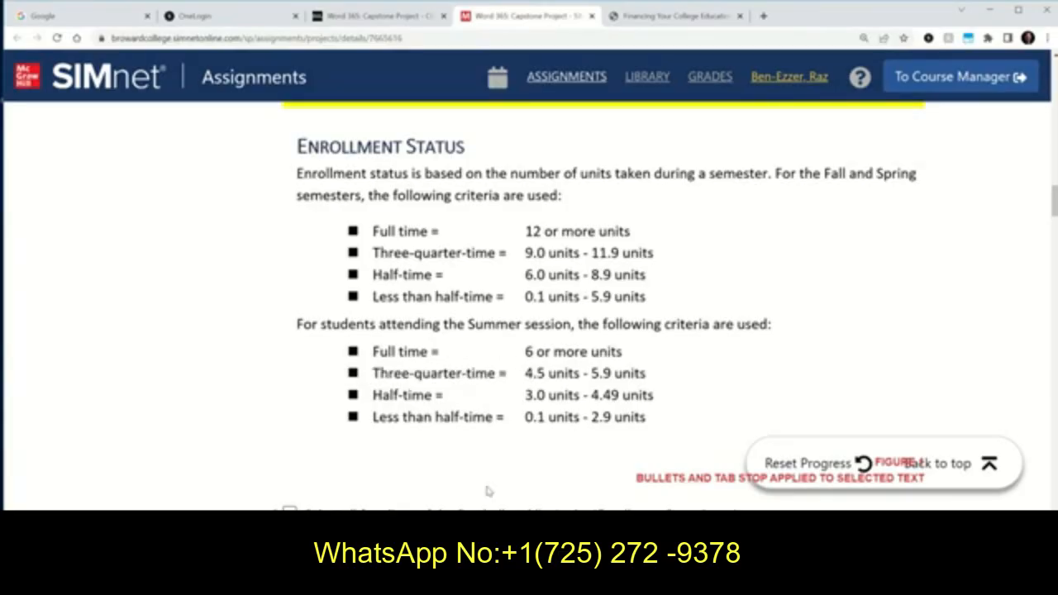
{"action": "scroll", "coordinate": [482, 421], "scroll_direction": "up", "scroll_amount": 4}
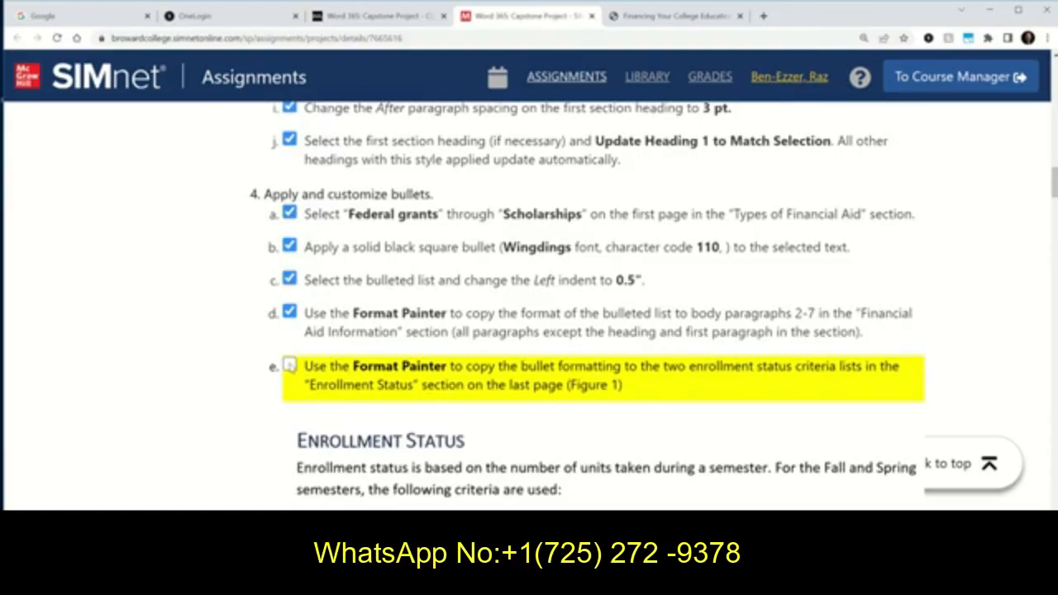
{"action": "left_click", "coordinate": [289, 364]}
{"action": "scroll", "coordinate": [463, 388], "scroll_direction": "down", "scroll_amount": 5}
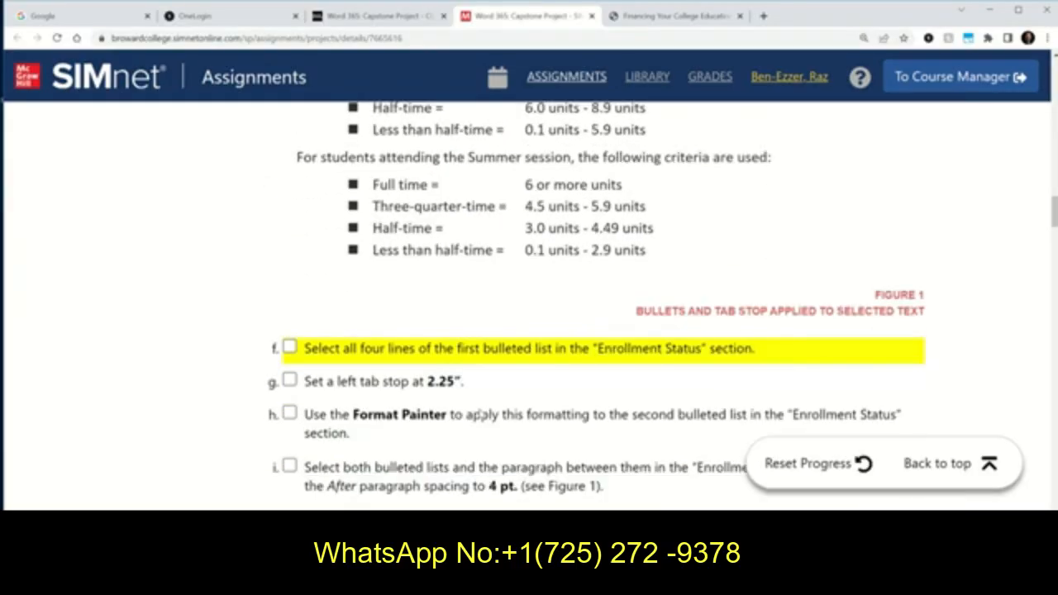
{"action": "scroll", "coordinate": [480, 415], "scroll_direction": "down", "scroll_amount": 1}
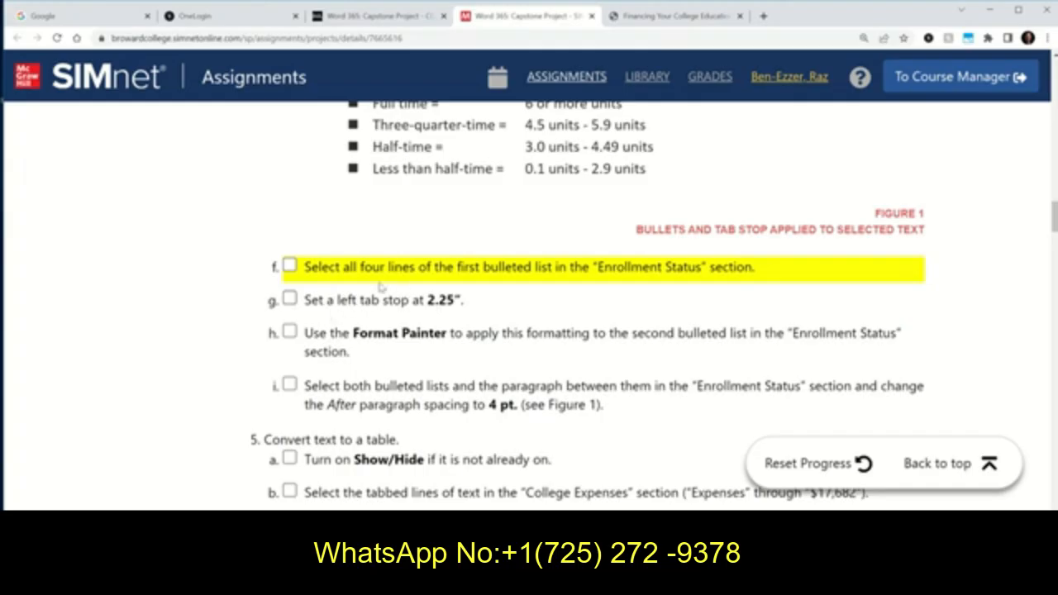
{"action": "left_click", "coordinate": [290, 266]}
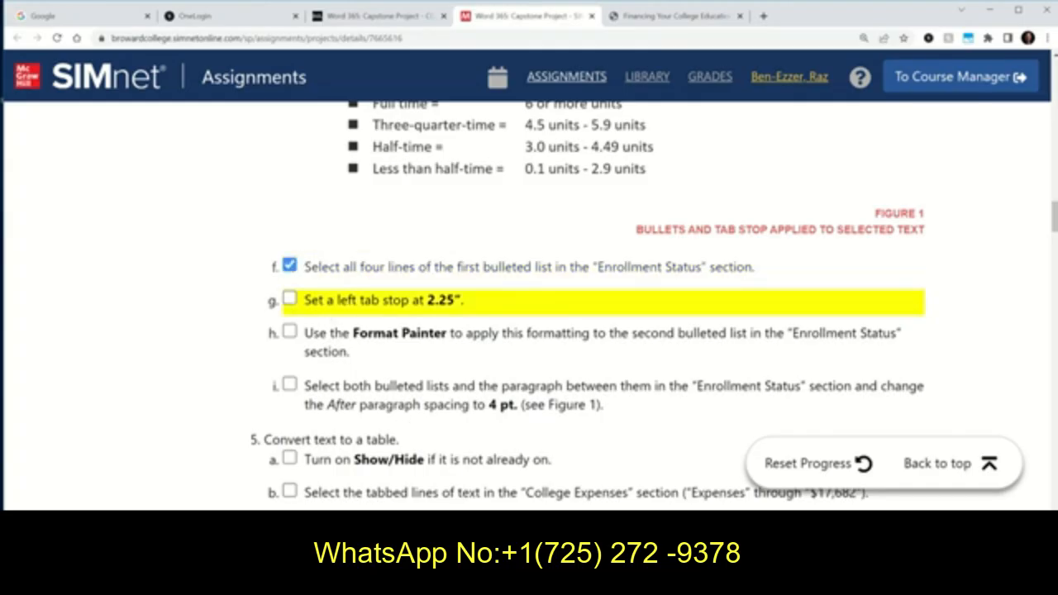
Step: In Word, select the four lines of the first Enrollment Status list and enter 2.25 for the default tab stops, checking instruction 4g
{"action": "key", "text": "alt+Tab"}
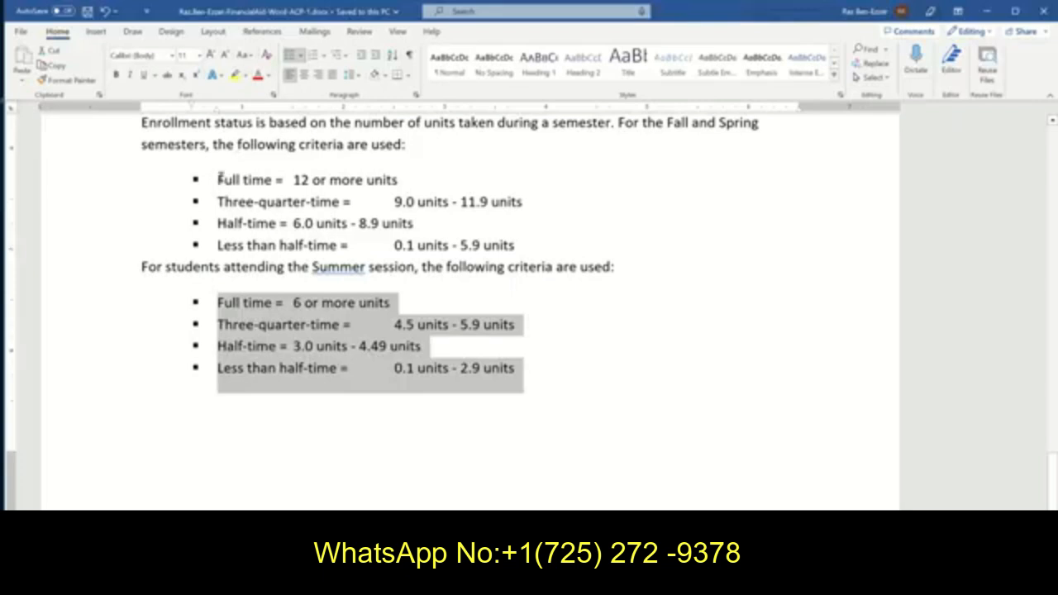
{"action": "left_click_drag", "start_coordinate": [218, 179], "coordinate": [487, 257]}
{"action": "left_click_drag", "start_coordinate": [590, 261], "coordinate": [597, 245]}
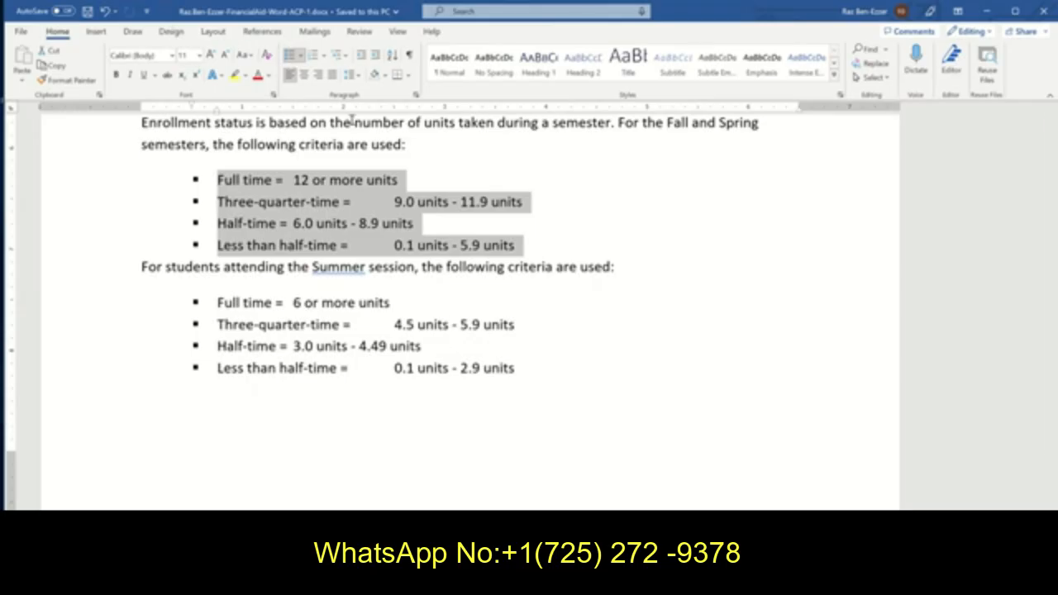
{"action": "left_click", "coordinate": [417, 95]}
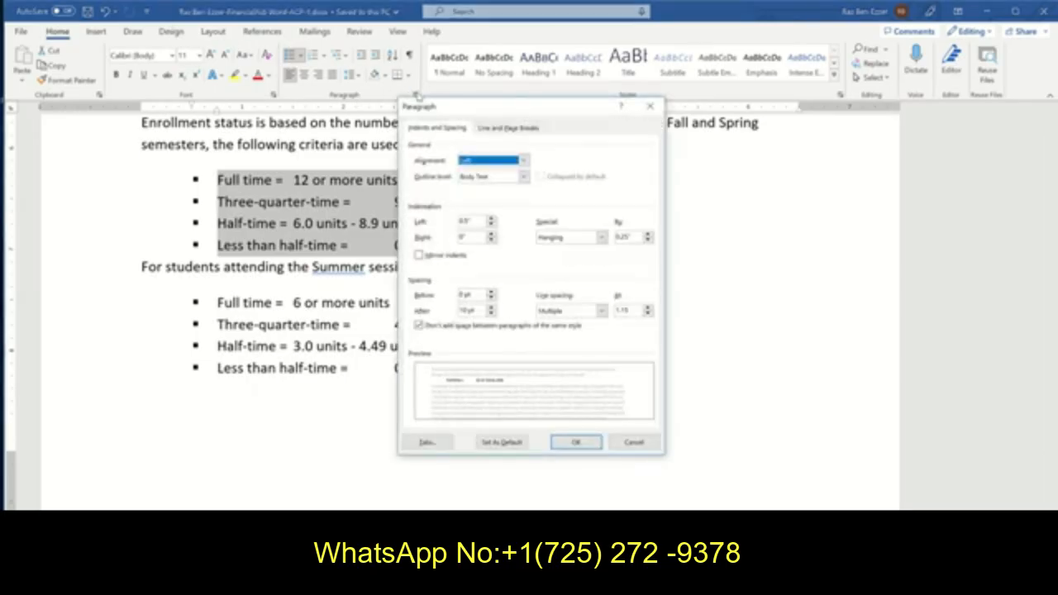
{"action": "left_click", "coordinate": [426, 442]}
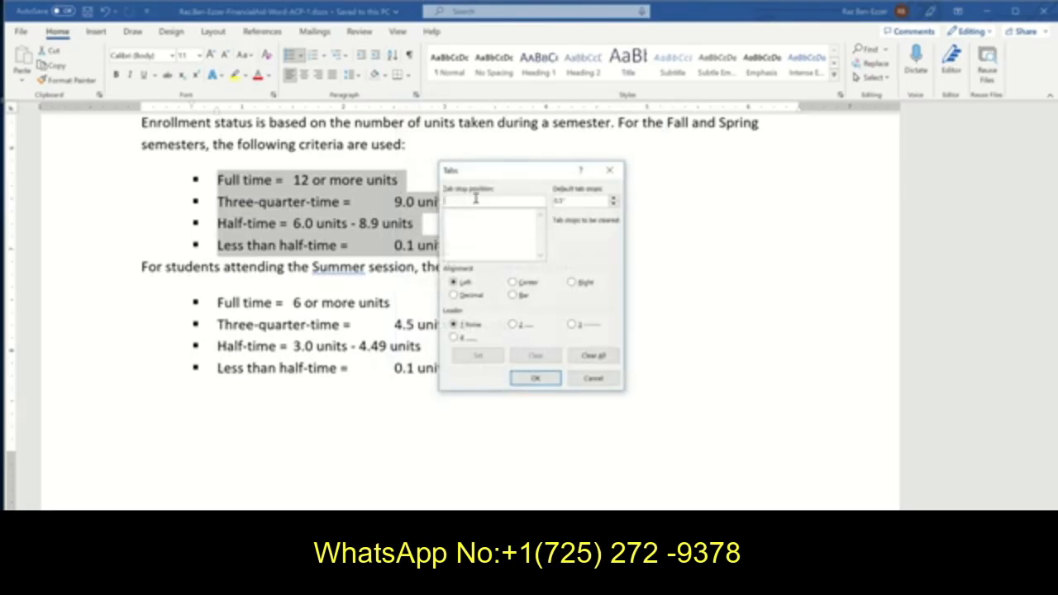
{"action": "double_click", "coordinate": [565, 200]}
{"action": "type", "text": "4"}
{"action": "key", "text": "alt+Tab"}
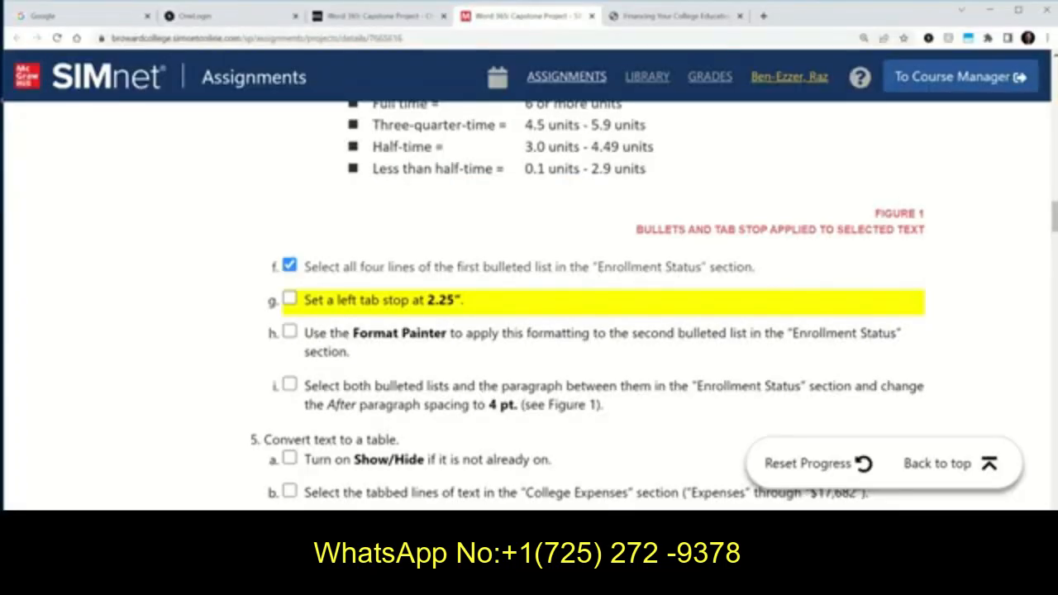
{"action": "key", "text": "alt+Tab"}
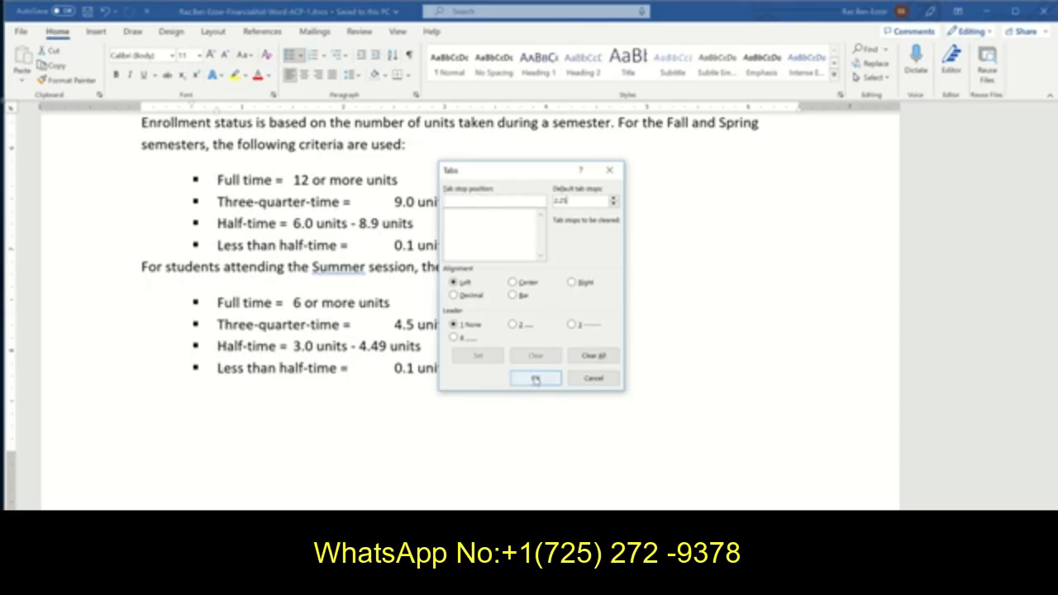
Step: Set a left tab stop at 2.25" for the first Enrollment Status list and apply the tab settings
{"action": "left_click", "coordinate": [479, 200]}
{"action": "type", "text": "2.25"}
{"action": "left_click", "coordinate": [479, 357]}
{"action": "left_click", "coordinate": [537, 380]}
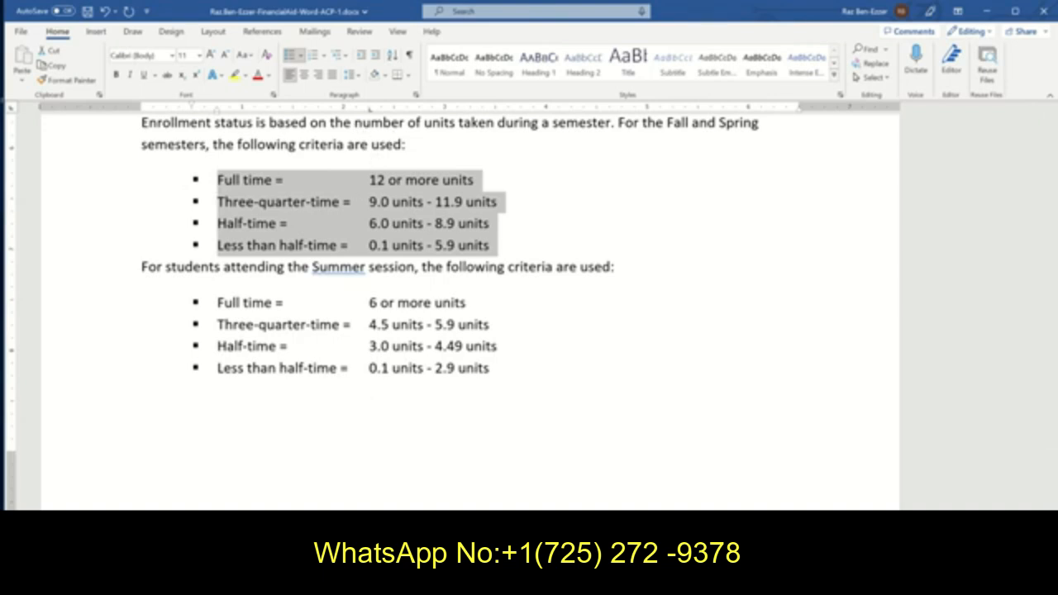
{"action": "left_click", "coordinate": [397, 347]}
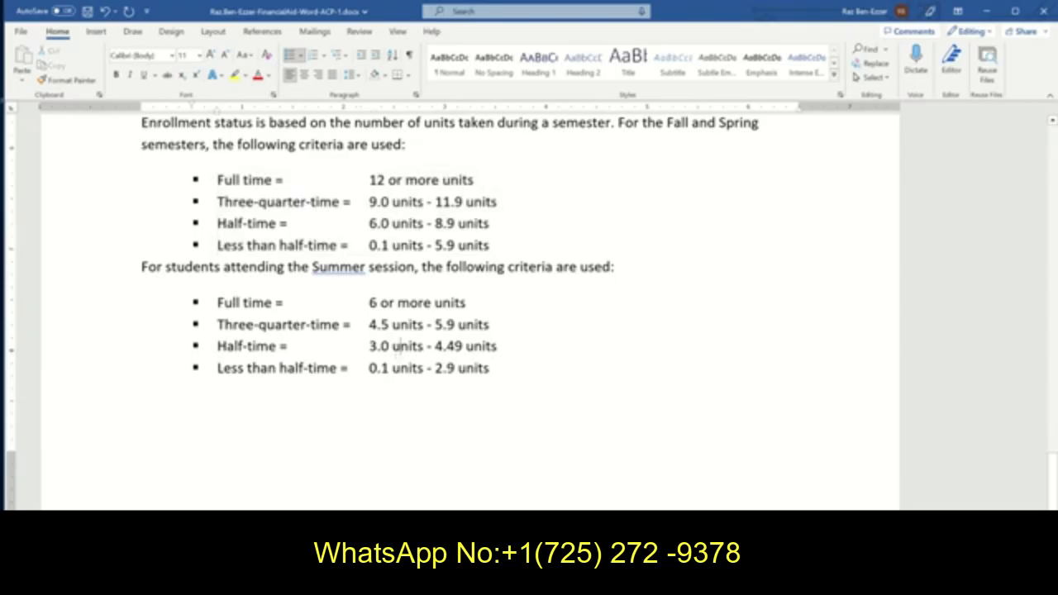
Step: In Chrome, mark instructions 4g and 4h as completed on the SIMnet assignment page
{"action": "key", "text": "alt+Tab"}
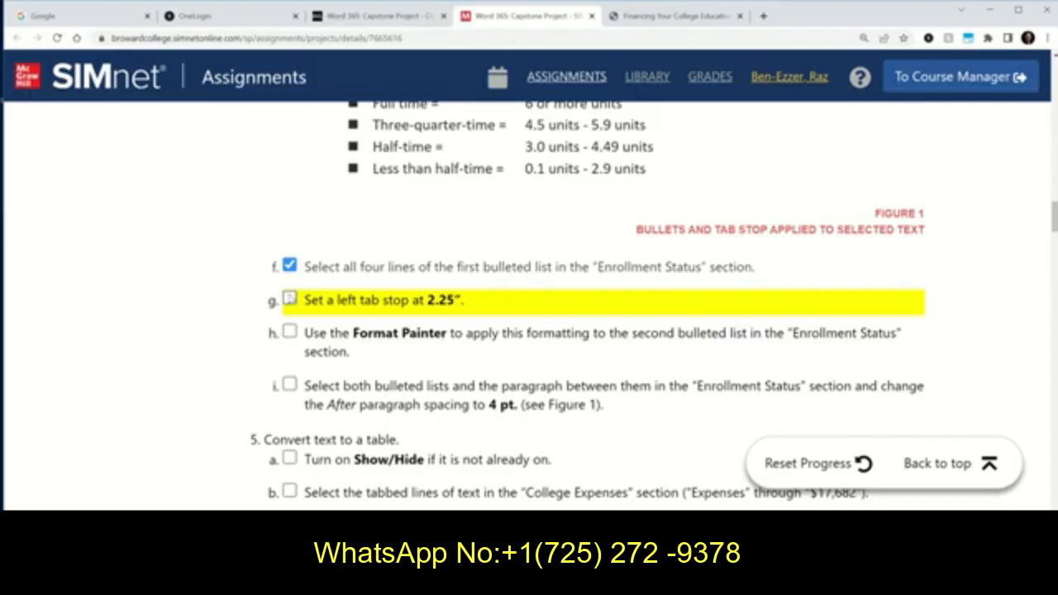
{"action": "left_click", "coordinate": [289, 298]}
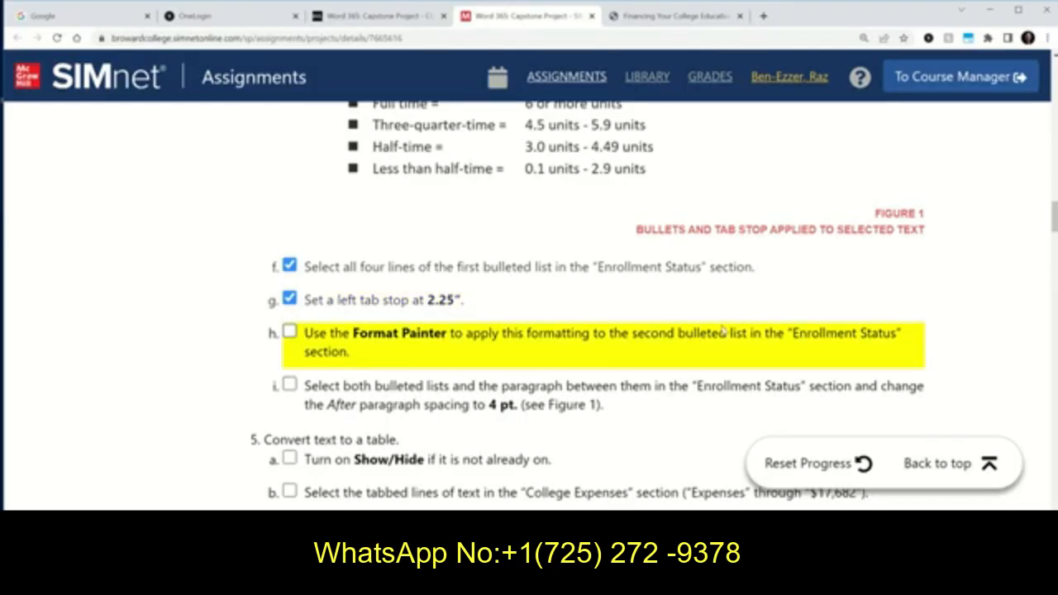
{"action": "left_click", "coordinate": [290, 331]}
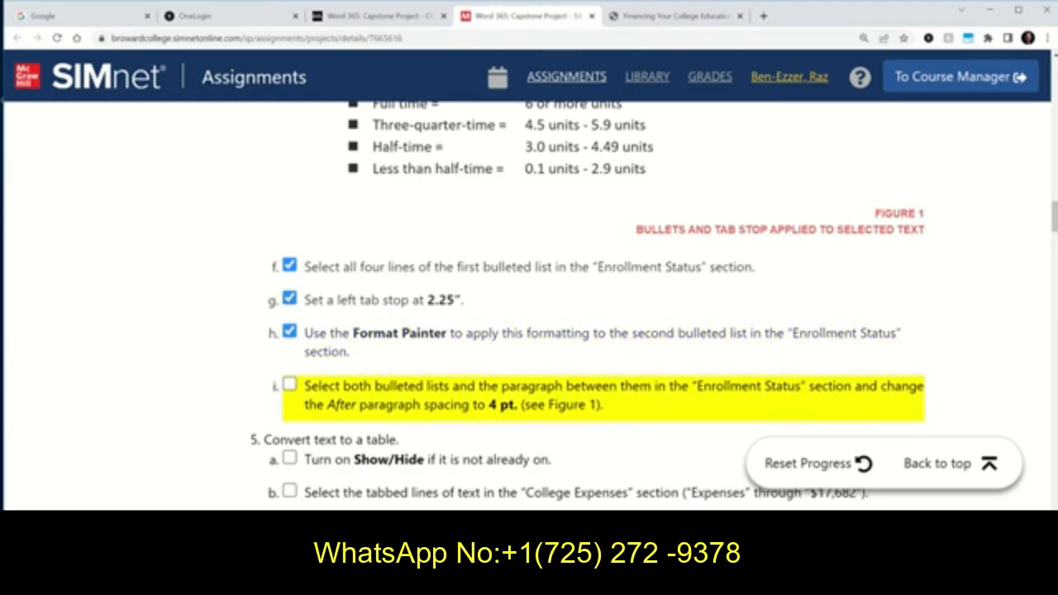
Step: In Word, use Format Painter to copy the first Enrollment Status list's formatting to the Summer session list
{"action": "key", "text": "alt+Tab"}
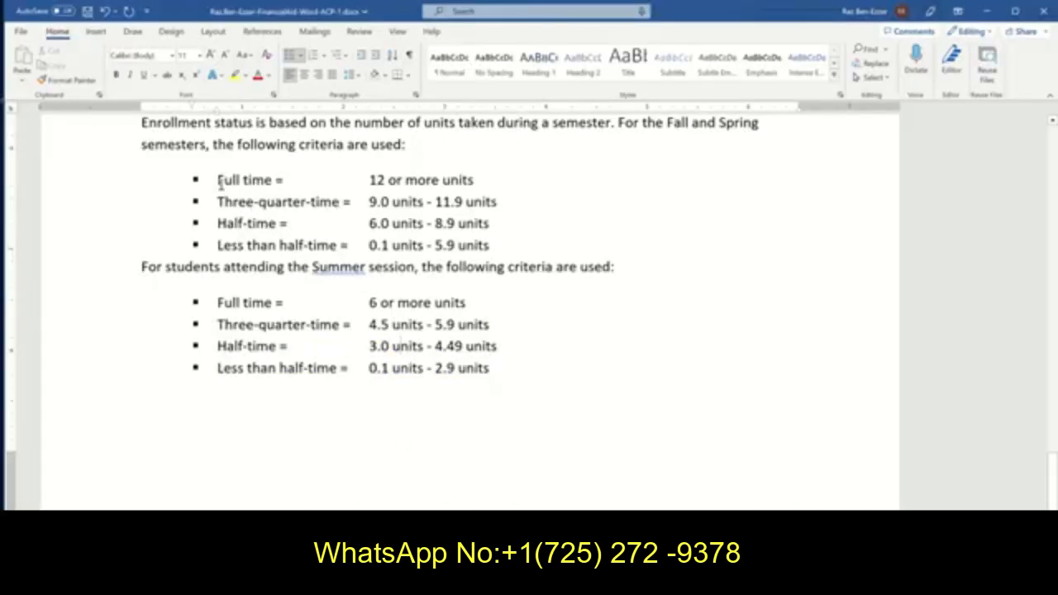
{"action": "left_click_drag", "start_coordinate": [214, 180], "coordinate": [500, 246]}
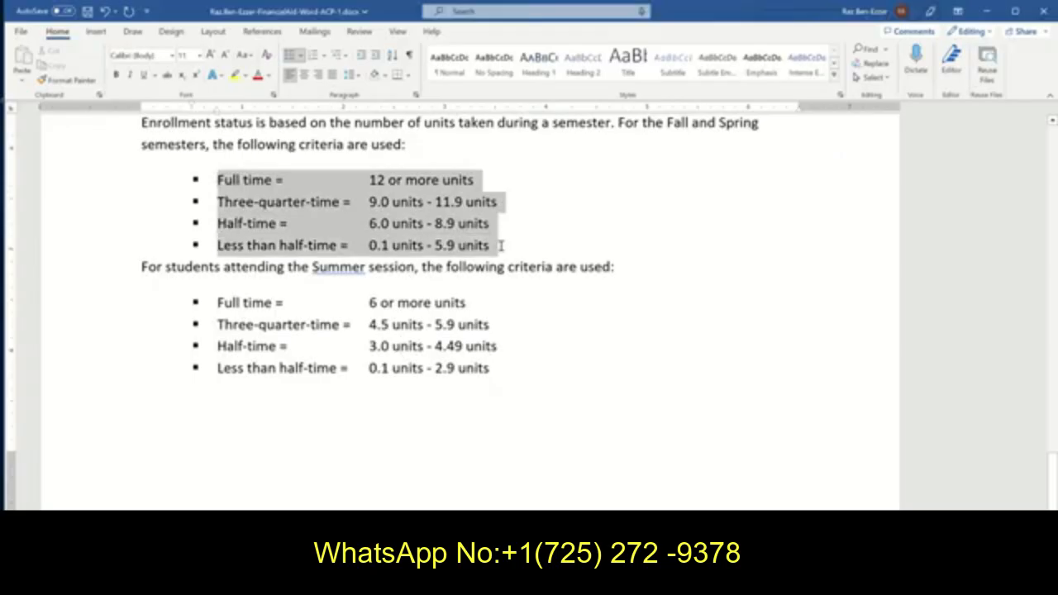
{"action": "left_click", "coordinate": [66, 80]}
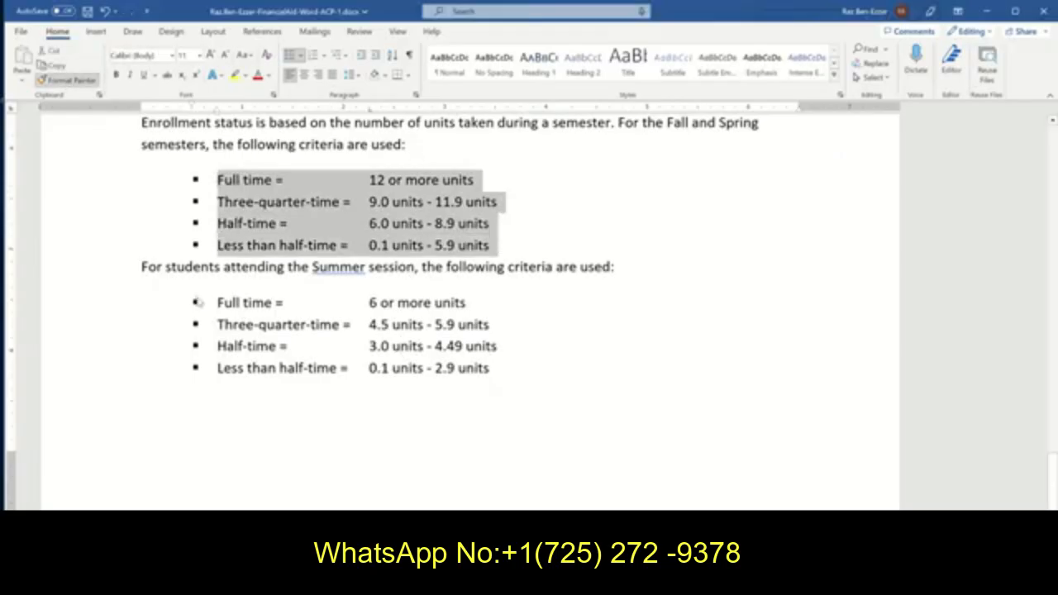
{"action": "mouse_move", "coordinate": [217, 302]}
{"action": "left_mouse_down"}
{"action": "mouse_move", "coordinate": [447, 416]}
{"action": "mouse_move", "coordinate": [522, 403]}
{"action": "left_mouse_up"}
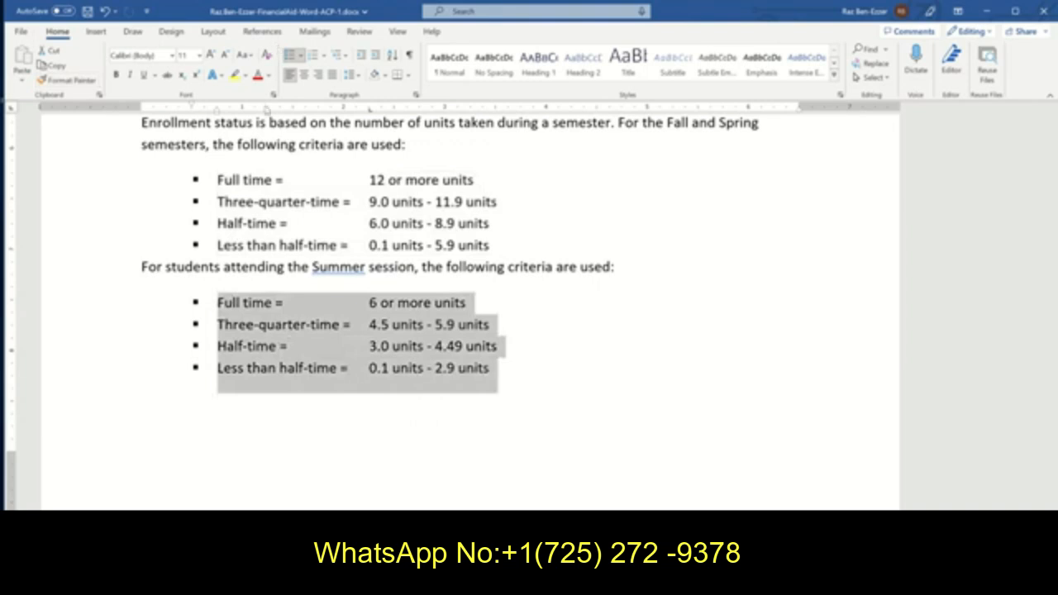
Step: In Chrome, mark instruction 4i as completed on the SIMnet page and review the lists in Figure 1
{"action": "mouse_move", "coordinate": [476, 582]}
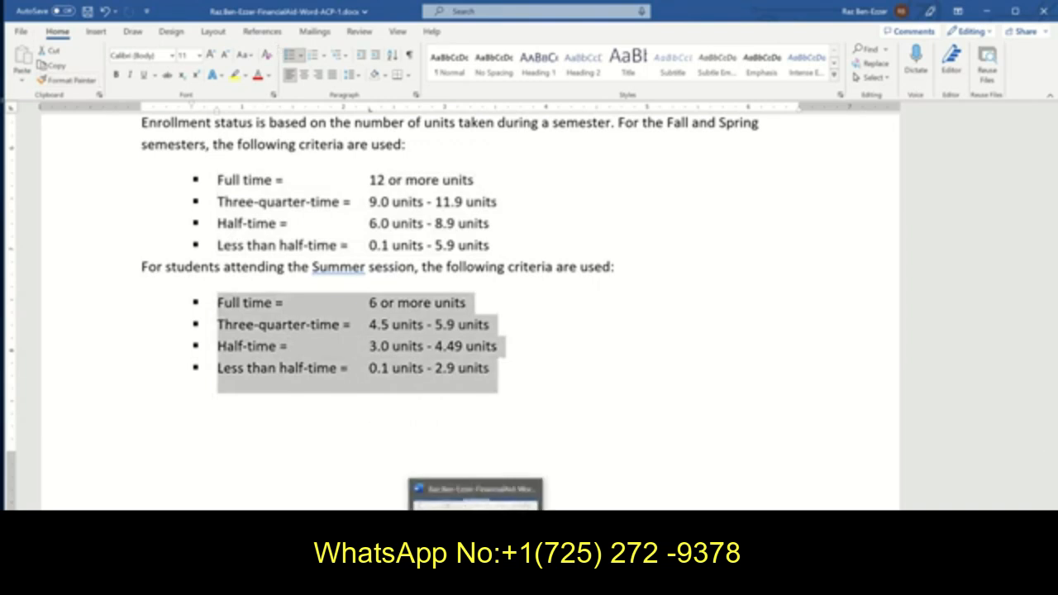
{"action": "key", "text": "alt+Tab"}
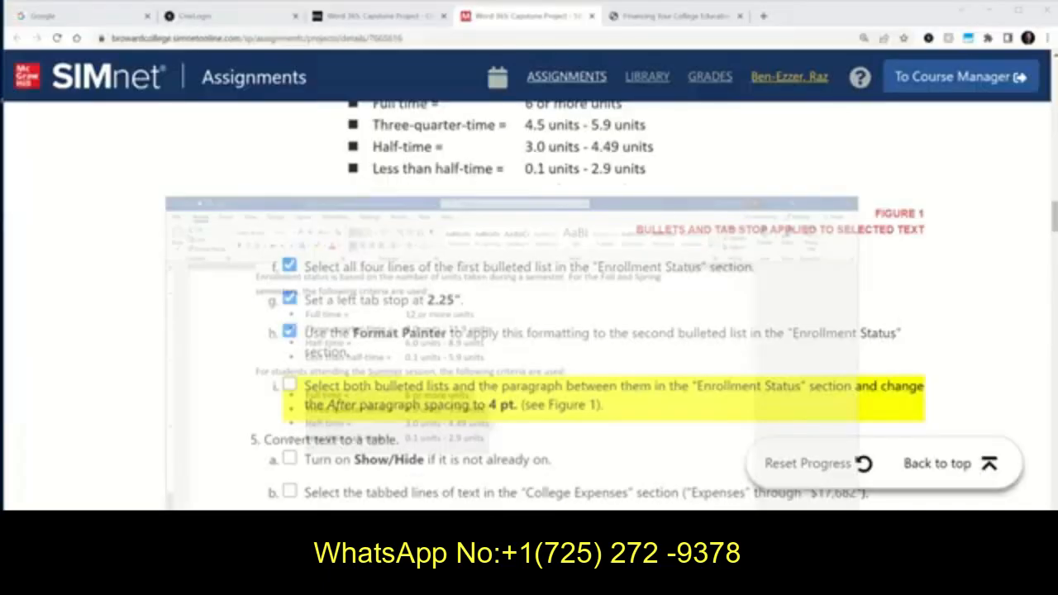
{"action": "left_click", "coordinate": [419, 581]}
{"action": "left_click", "coordinate": [419, 580]}
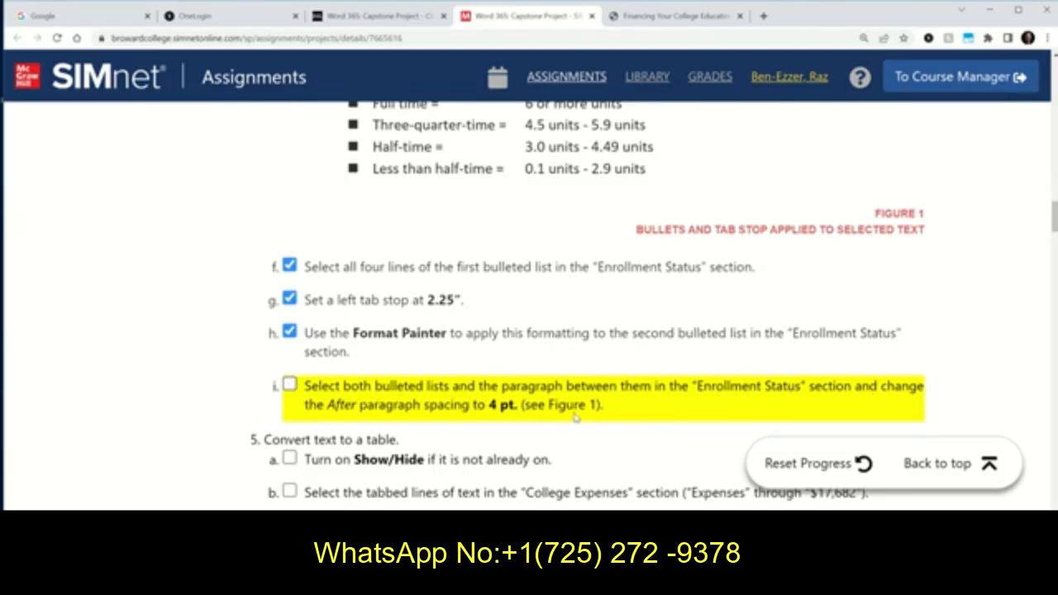
{"action": "left_click", "coordinate": [288, 384]}
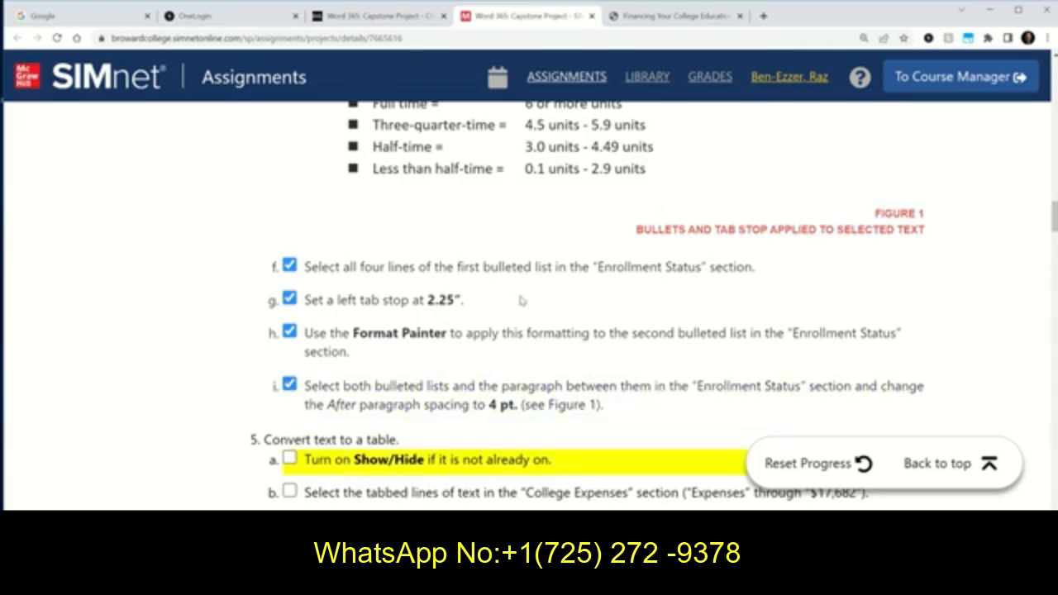
{"action": "scroll", "coordinate": [542, 174], "scroll_direction": "down", "scroll_amount": 2}
{"action": "scroll", "coordinate": [543, 174], "scroll_direction": "up", "scroll_amount": 4}
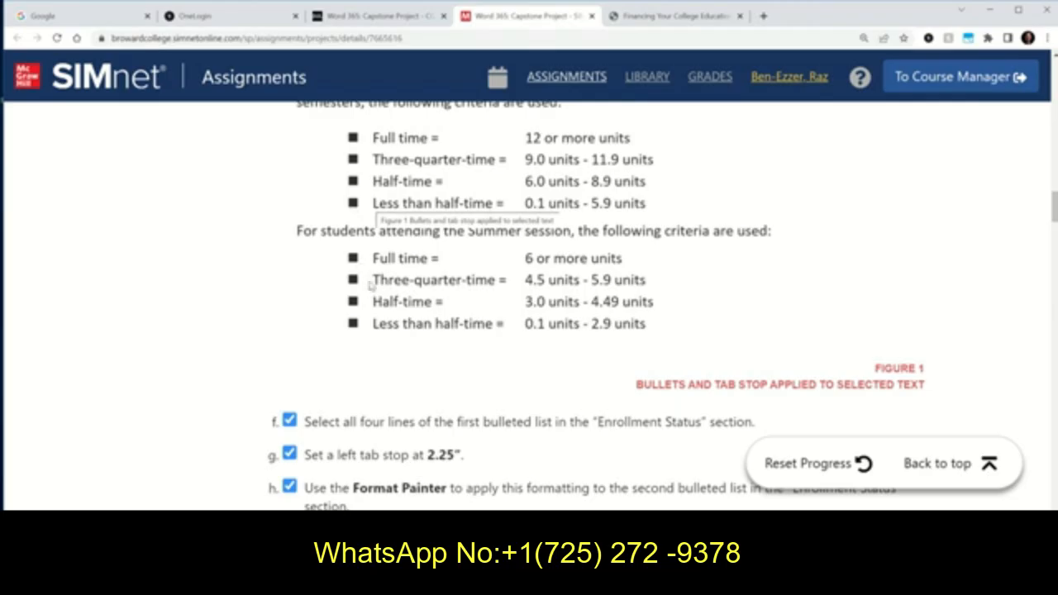
{"action": "scroll", "coordinate": [409, 345], "scroll_direction": "down", "scroll_amount": 3}
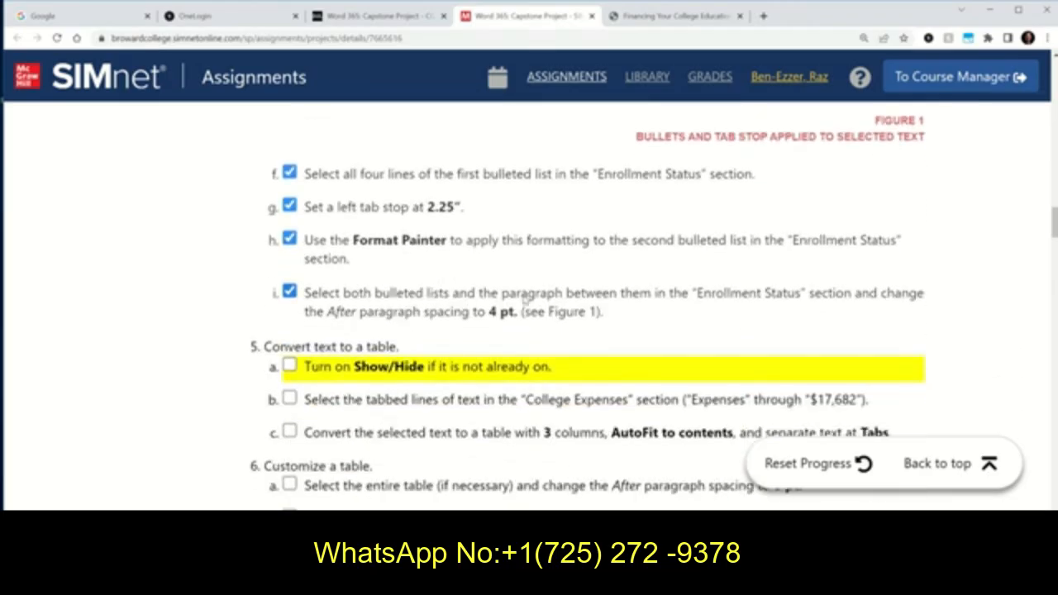
Step: In Word, set After spacing to 4 pt for both Enrollment Status lists and the paragraph between them, and save the document
{"action": "key", "text": "alt+Tab"}
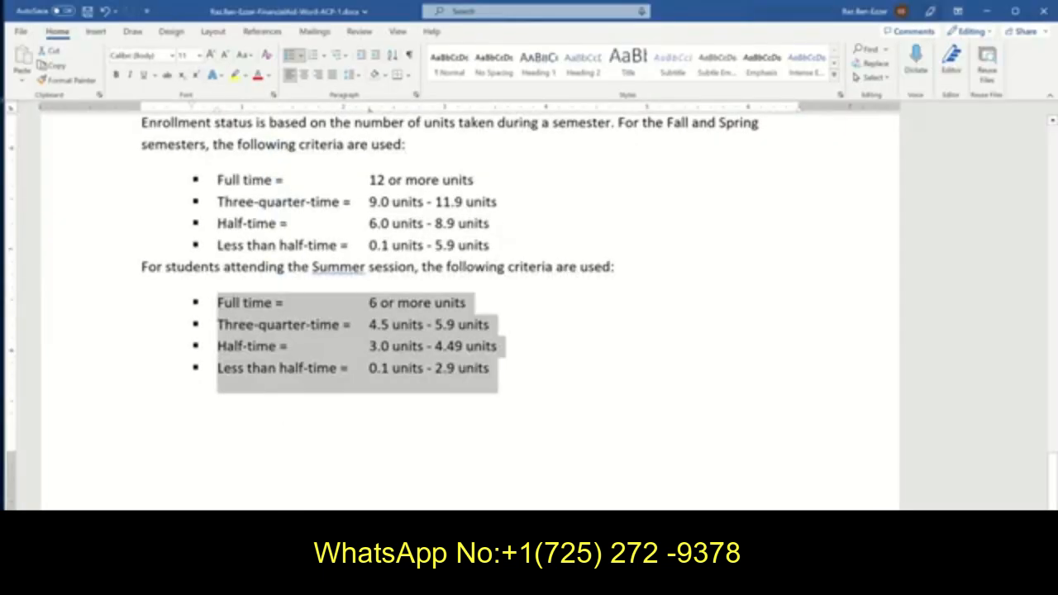
{"action": "left_click_drag", "start_coordinate": [219, 179], "coordinate": [604, 376]}
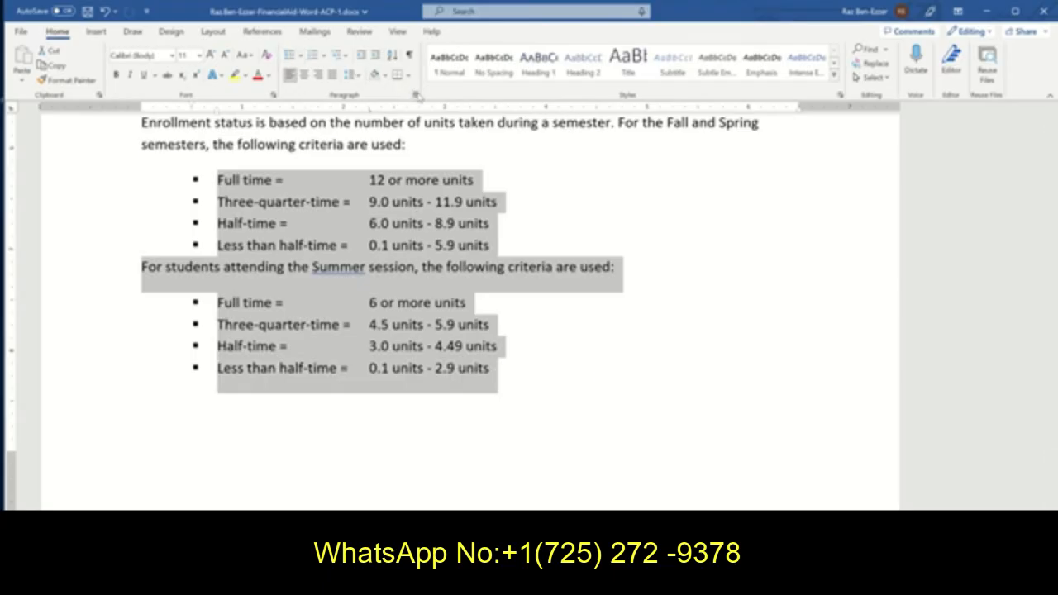
{"action": "left_click", "coordinate": [416, 95]}
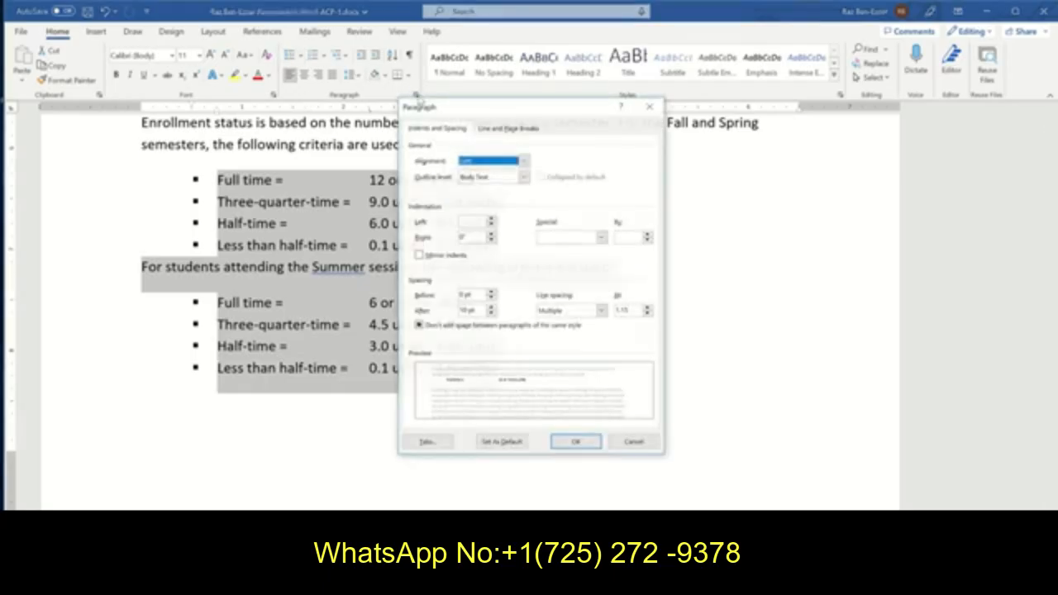
{"action": "double_click", "coordinate": [476, 310]}
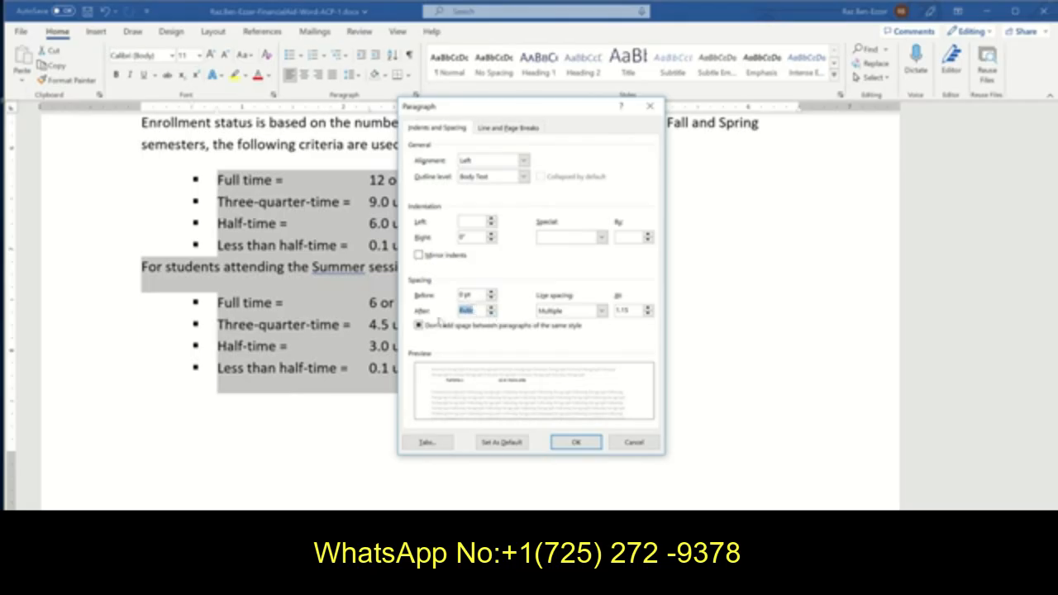
{"action": "type", "text": "6"}
{"action": "left_click", "coordinate": [576, 442]}
{"action": "left_click", "coordinate": [230, 290]}
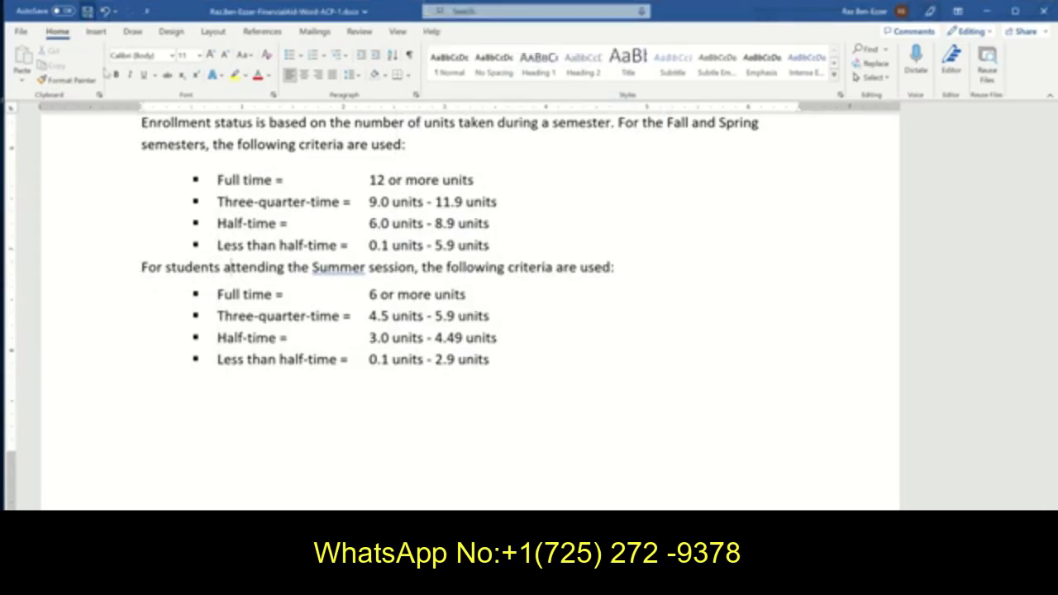
{"action": "left_click", "coordinate": [87, 11]}
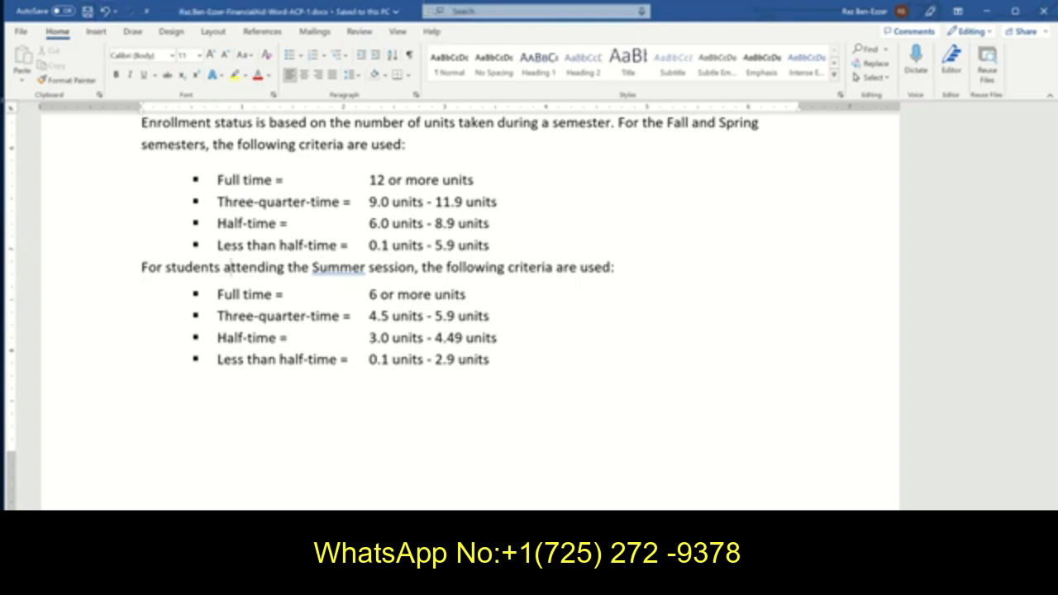
Step: In Chrome, mark instruction 5a about turning on Show/Hide as completed on the SIMnet assignment page
{"action": "key", "text": "alt+Tab"}
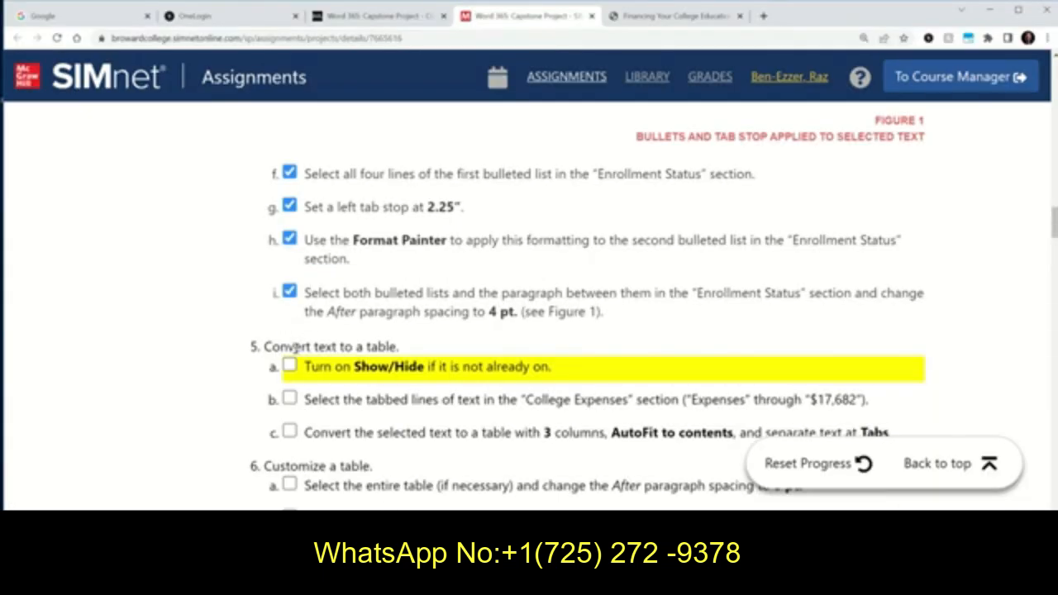
{"action": "left_click", "coordinate": [290, 366]}
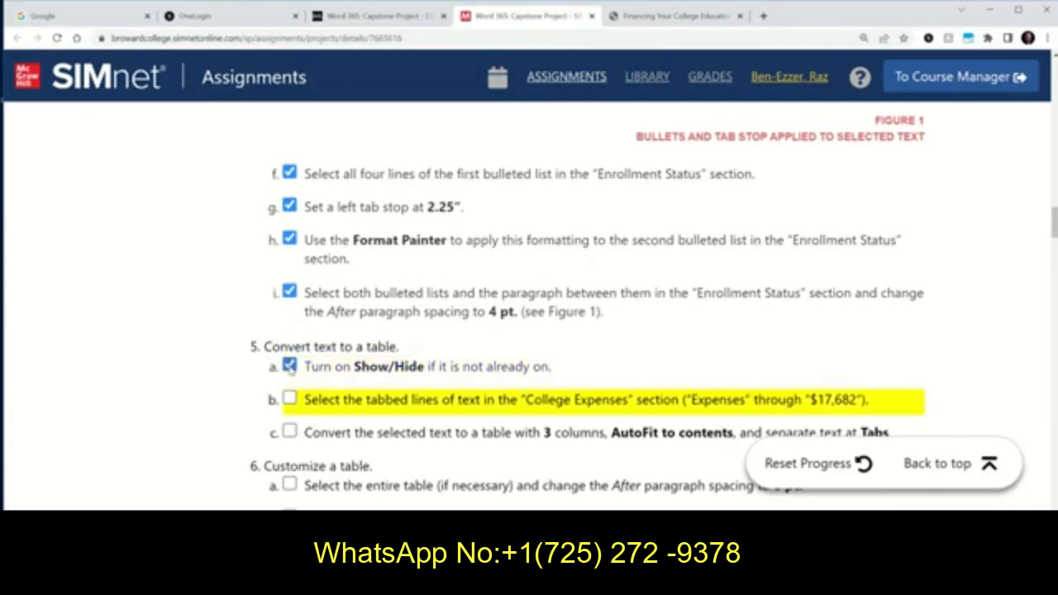
Step: In Word, turn on Show/Hide to display the document's formatting marks
{"action": "key", "text": "alt+Tab"}
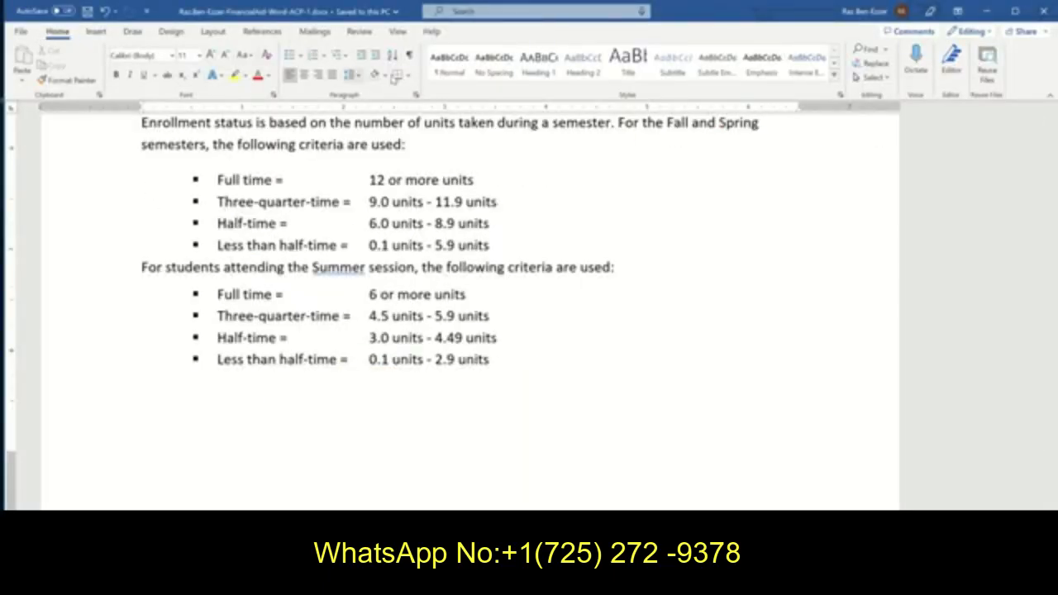
{"action": "left_click", "coordinate": [408, 55]}
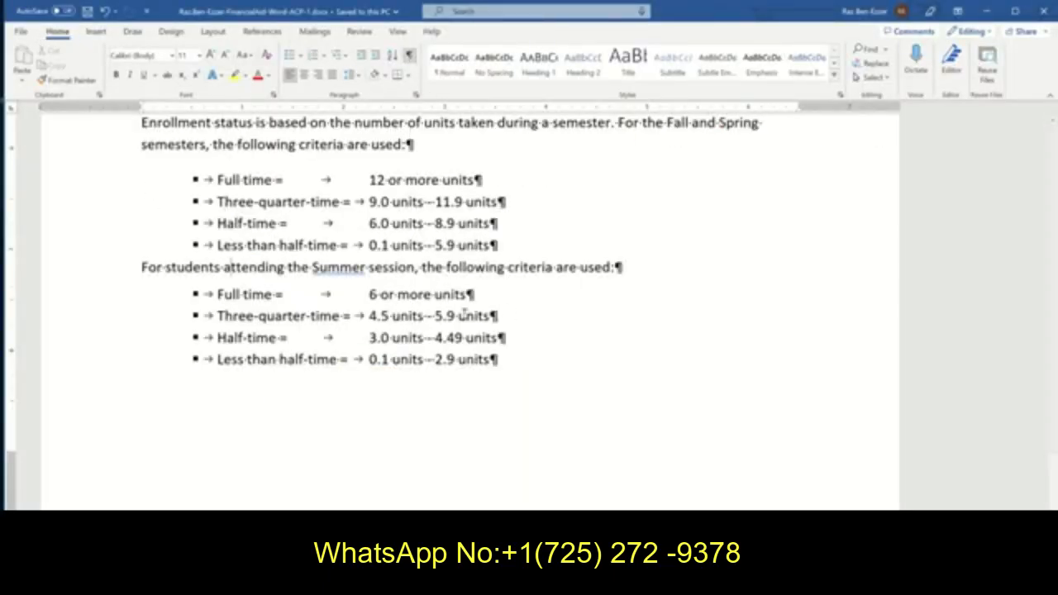
Step: In Chrome, mark instruction 5b as completed on the SIMnet page and review the table instructions in sections 5 and 6
{"action": "key", "text": "alt+Tab"}
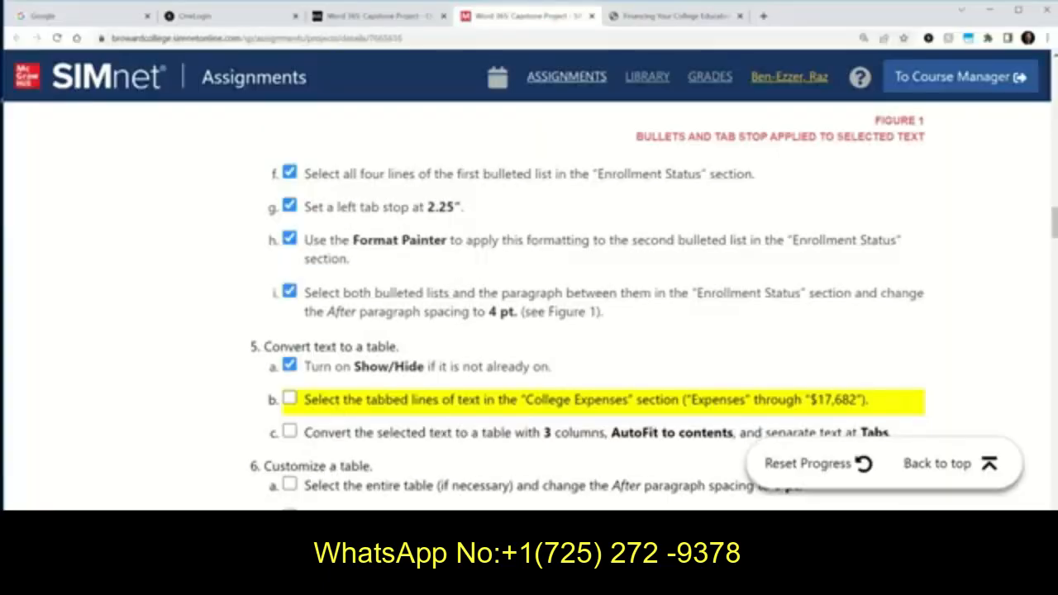
{"action": "left_click", "coordinate": [289, 399]}
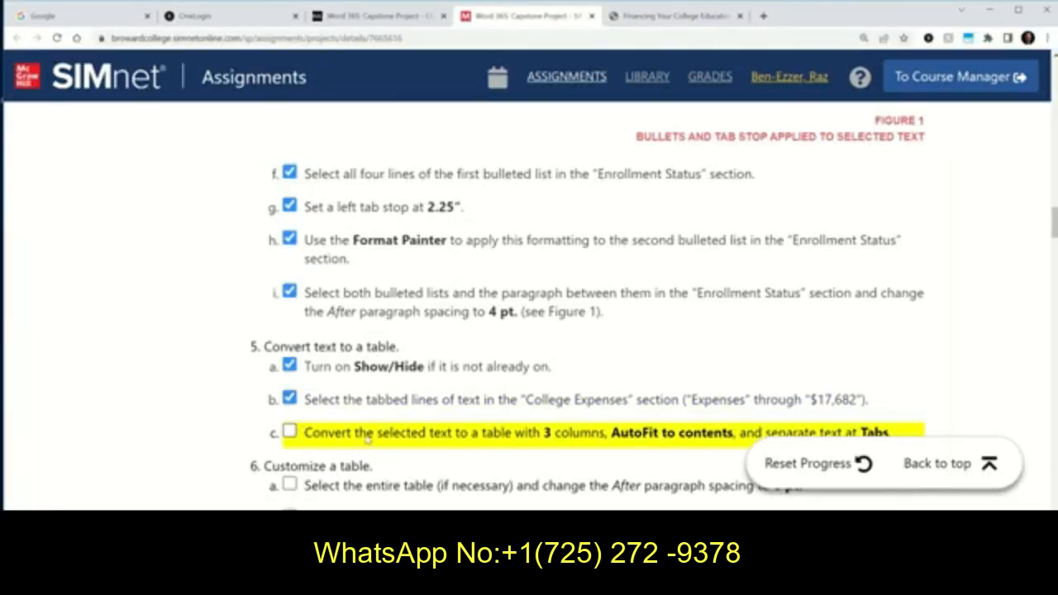
{"action": "scroll", "coordinate": [368, 438], "scroll_direction": "down", "scroll_amount": 1}
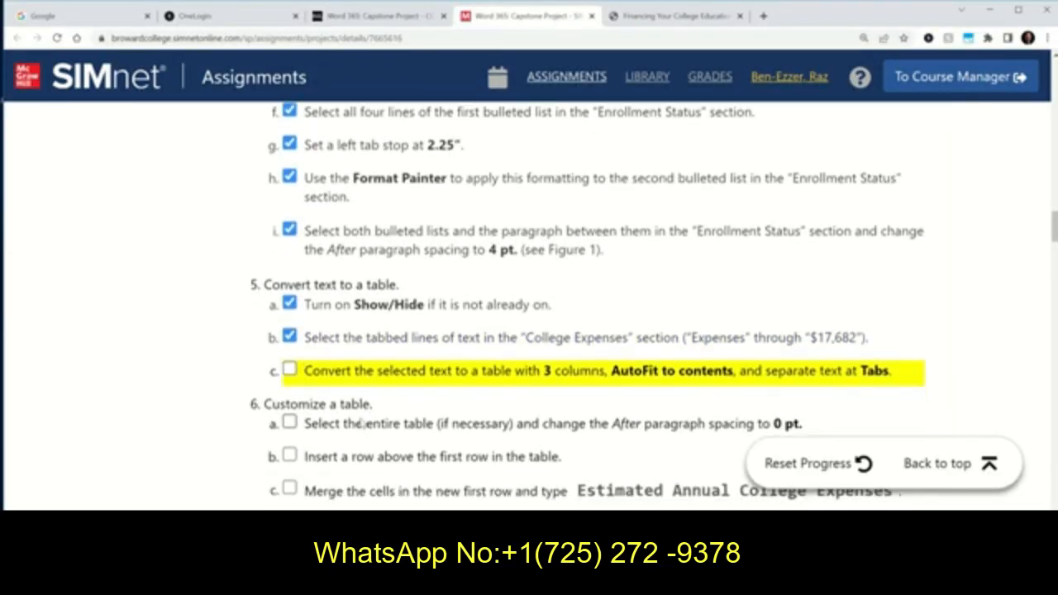
{"action": "scroll", "coordinate": [361, 422], "scroll_direction": "down", "scroll_amount": 1}
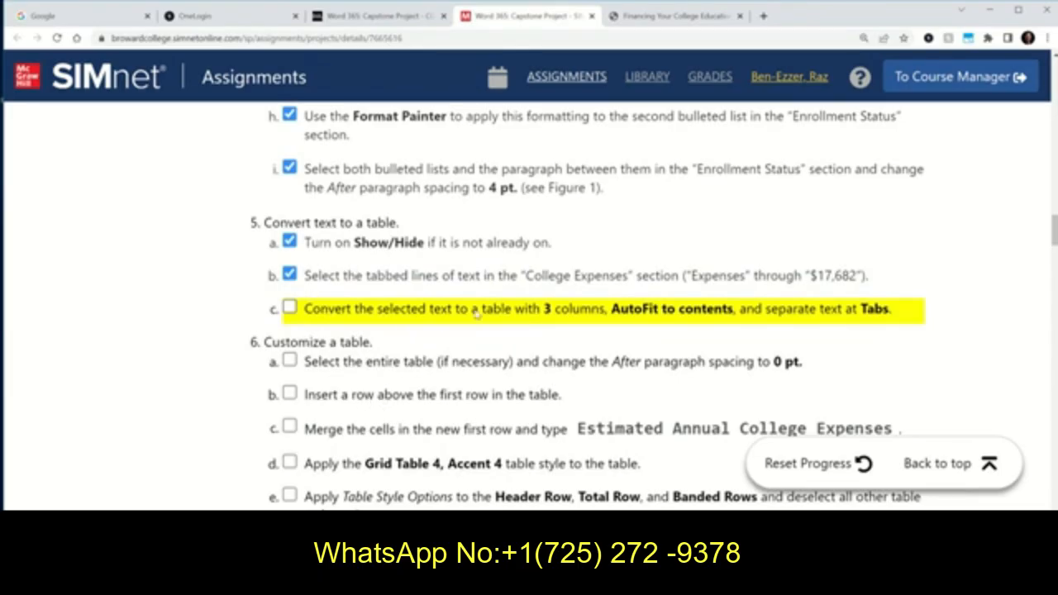
{"action": "scroll", "coordinate": [752, 328], "scroll_direction": "up", "scroll_amount": 1}
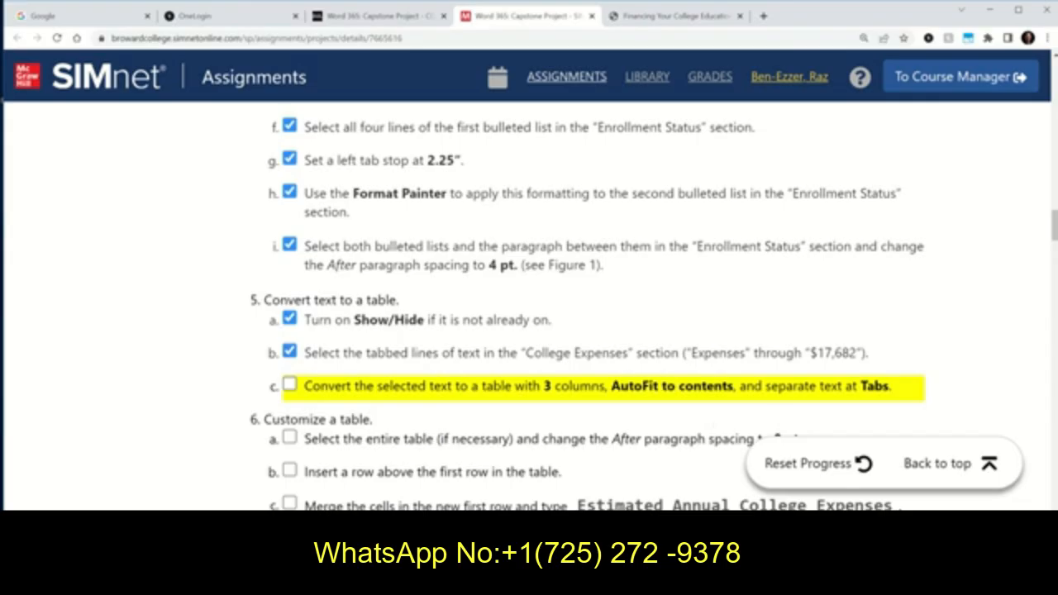
Step: In Word, convert the tabbed College Expenses lines to a 3-column table with AutoFit to contents, separated at Tabs, and save the document
{"action": "key", "text": "alt+Tab"}
{"action": "scroll", "coordinate": [442, 374], "scroll_direction": "up", "scroll_amount": 5}
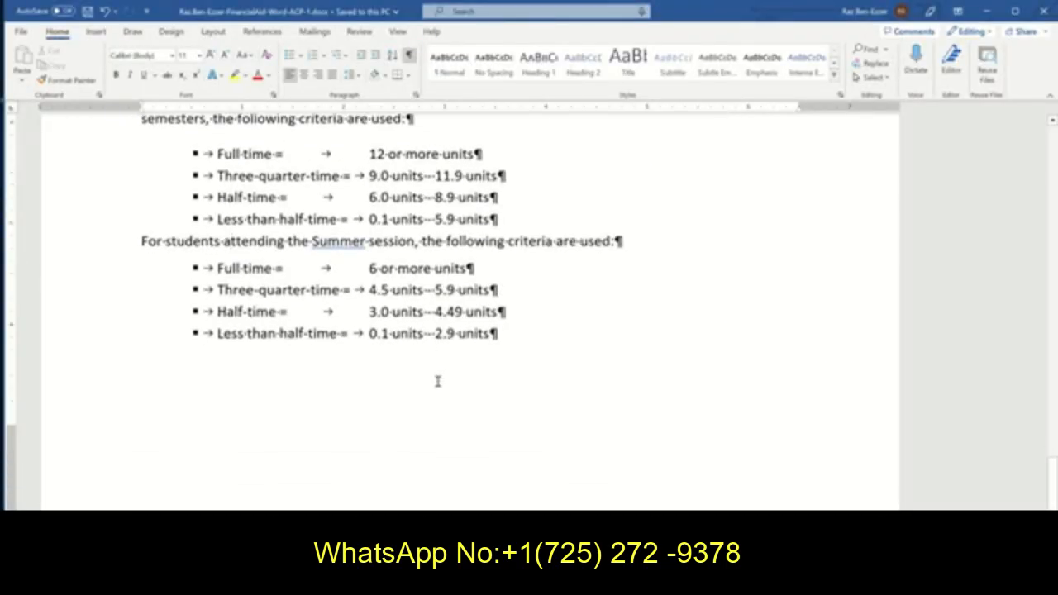
{"action": "scroll", "coordinate": [436, 378], "scroll_direction": "up", "scroll_amount": 10}
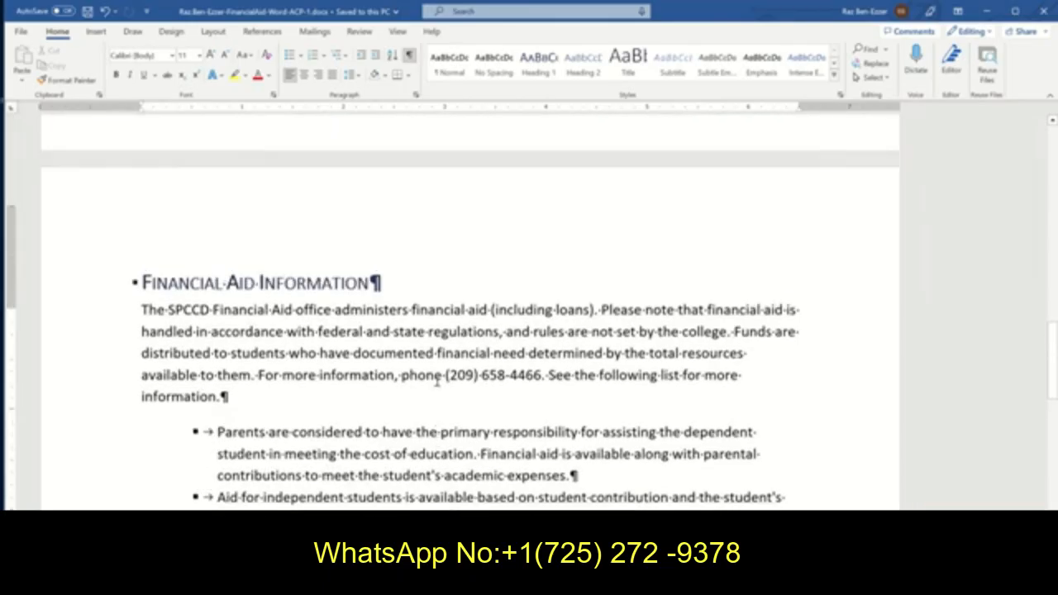
{"action": "scroll", "coordinate": [437, 380], "scroll_direction": "up", "scroll_amount": 4}
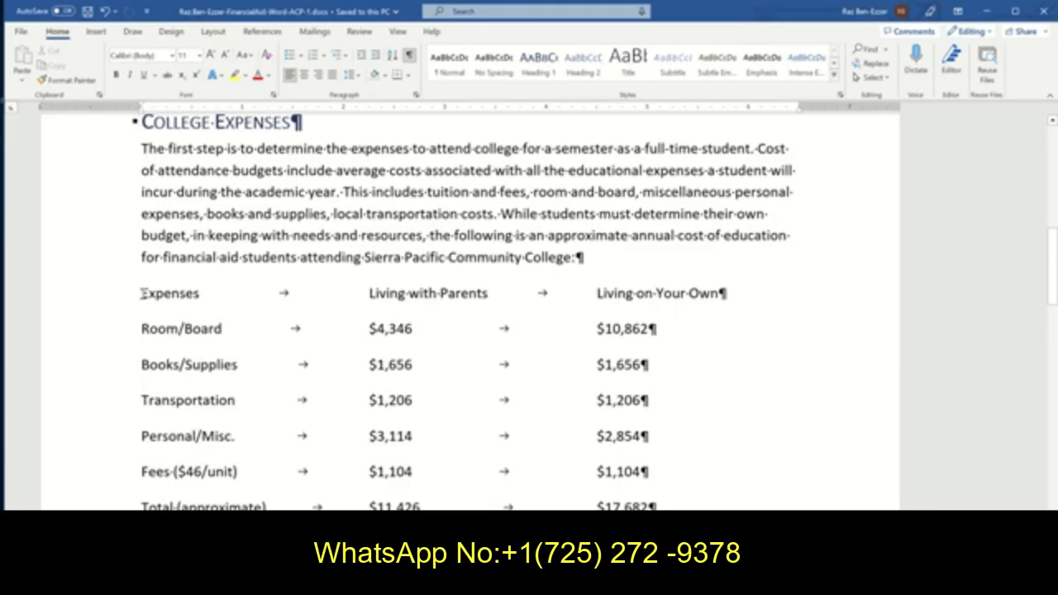
{"action": "left_click_drag", "start_coordinate": [141, 292], "coordinate": [628, 508]}
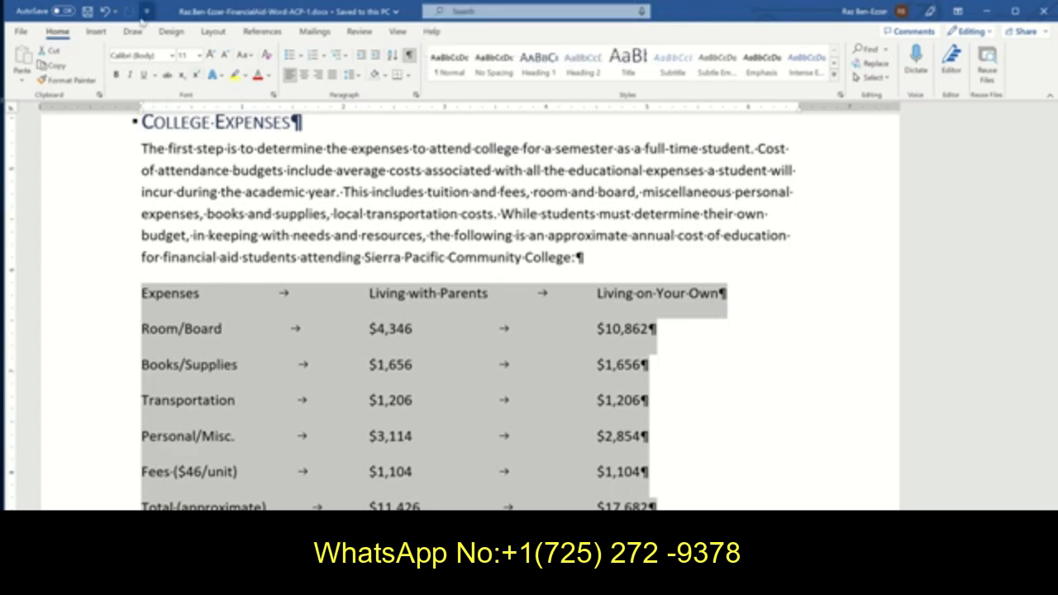
{"action": "left_click", "coordinate": [97, 32]}
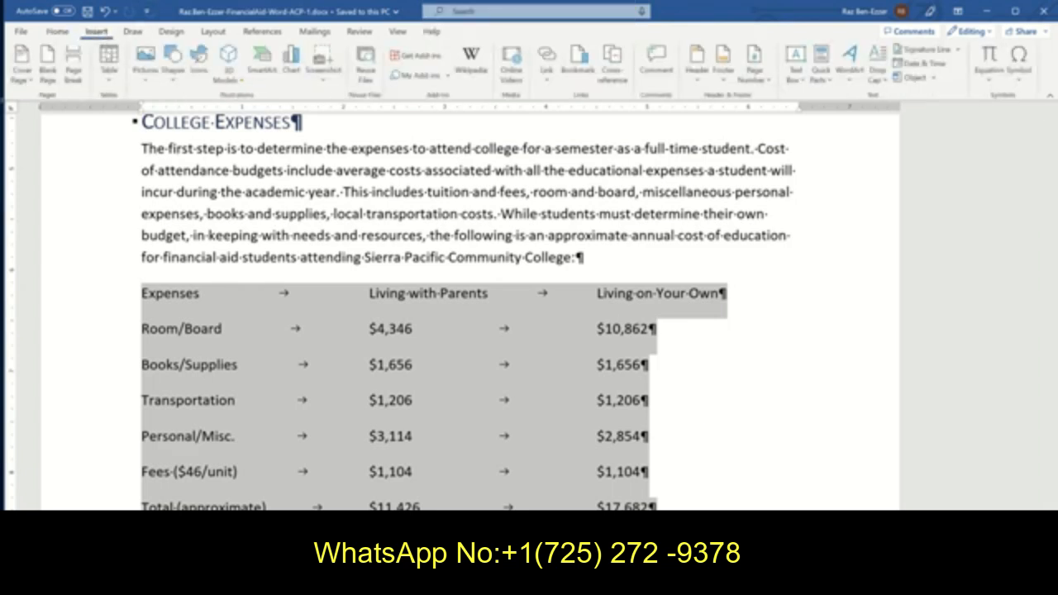
{"action": "left_click", "coordinate": [109, 84]}
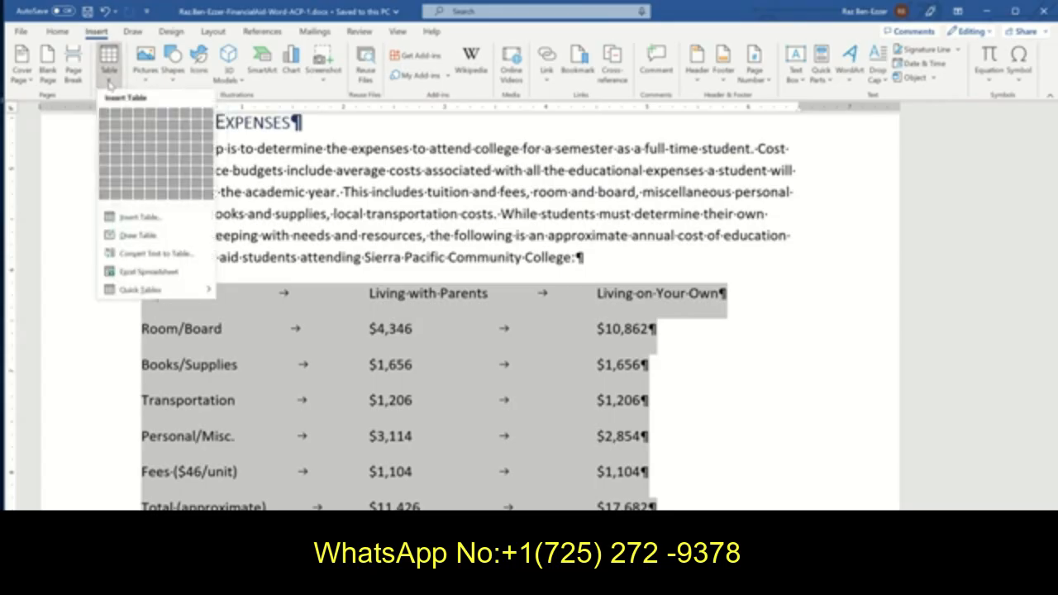
{"action": "left_click", "coordinate": [144, 254]}
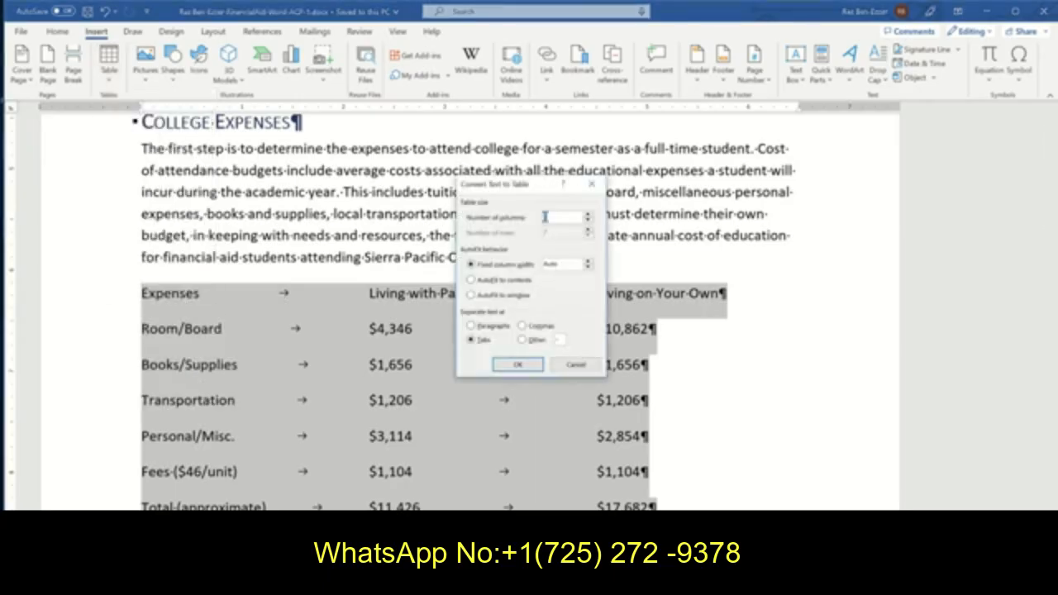
{"action": "left_click", "coordinate": [471, 280]}
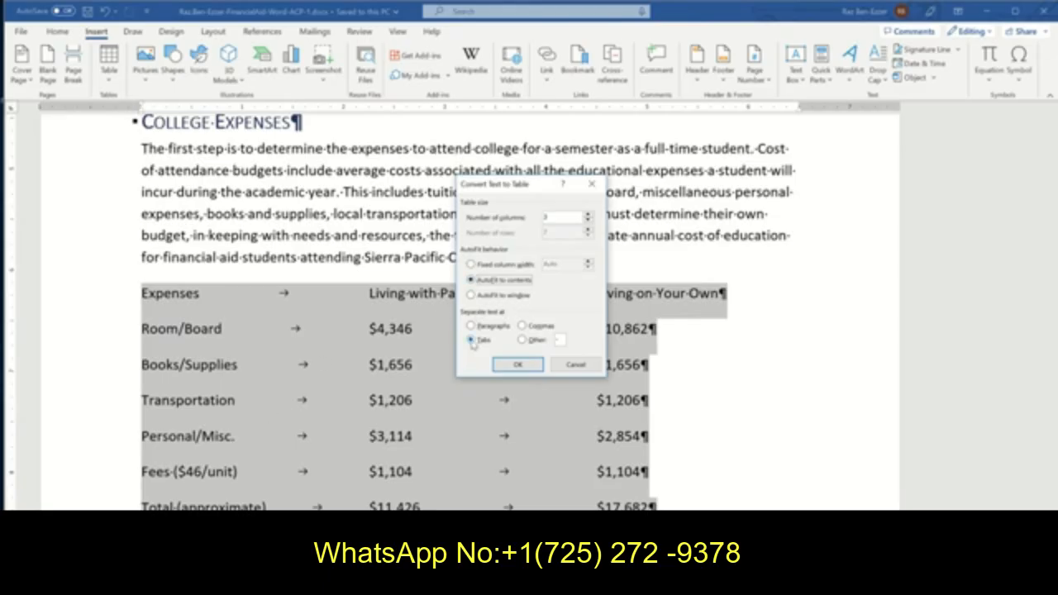
{"action": "left_click", "coordinate": [513, 364]}
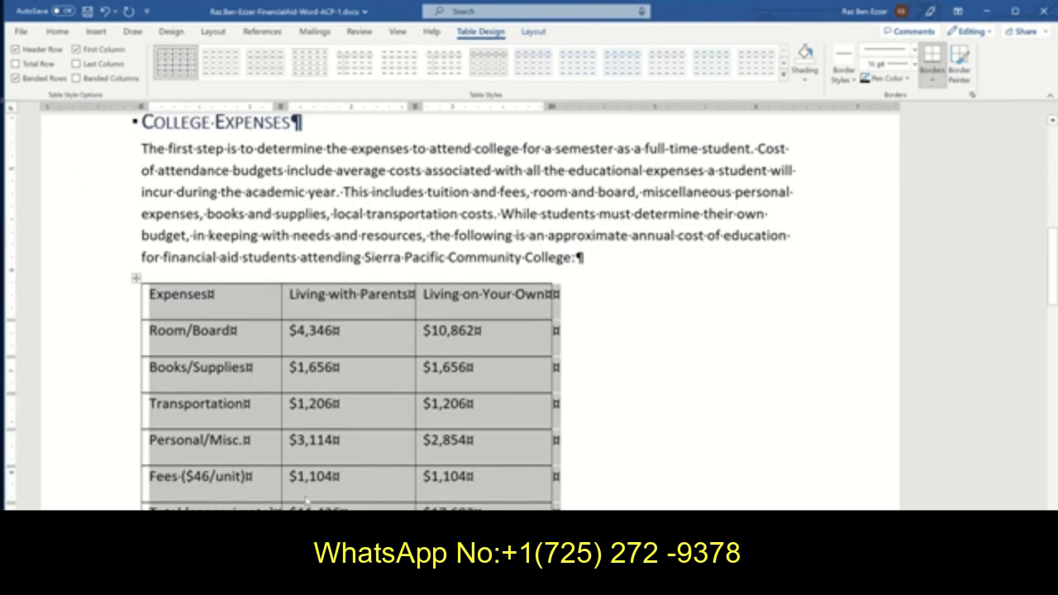
{"action": "key", "text": "ctrl+s"}
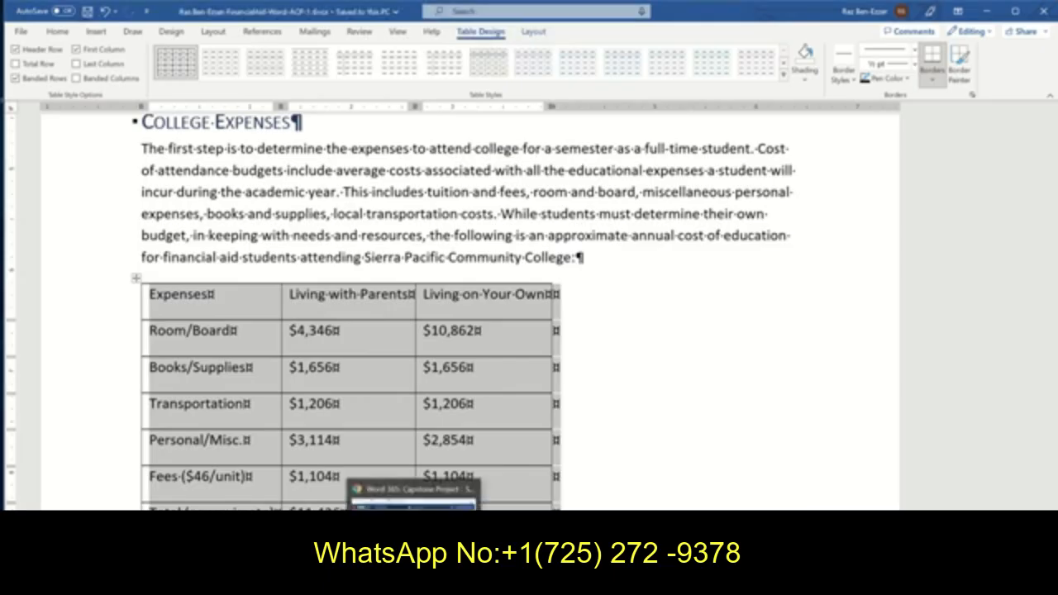
Step: In Chrome, mark instruction 5c about converting text to a table as completed and bring up the section 6 instructions
{"action": "left_click", "coordinate": [388, 496]}
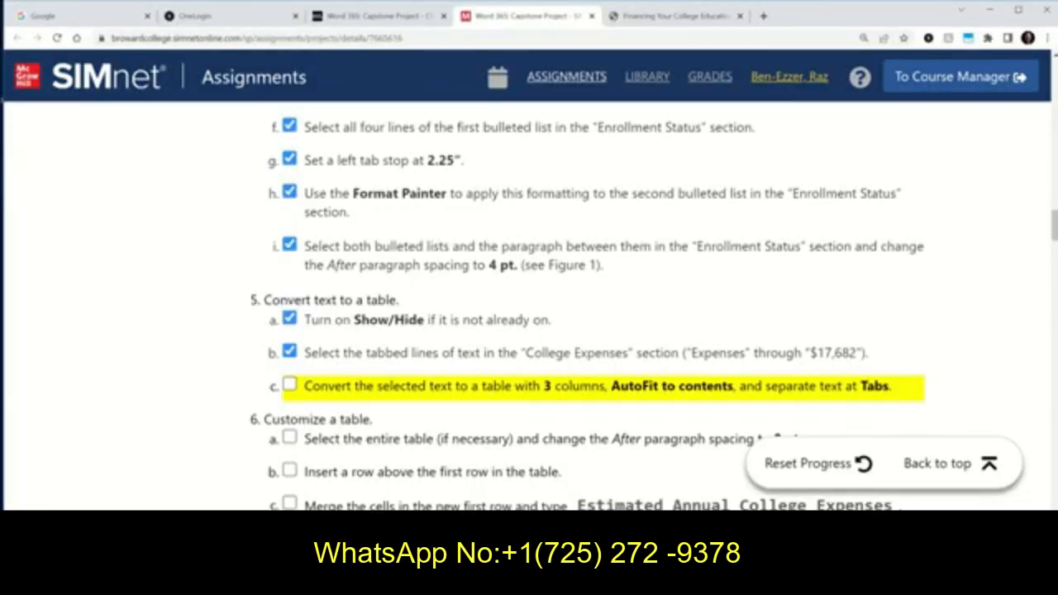
{"action": "left_click", "coordinate": [289, 385]}
{"action": "scroll", "coordinate": [450, 430], "scroll_direction": "down", "scroll_amount": 2}
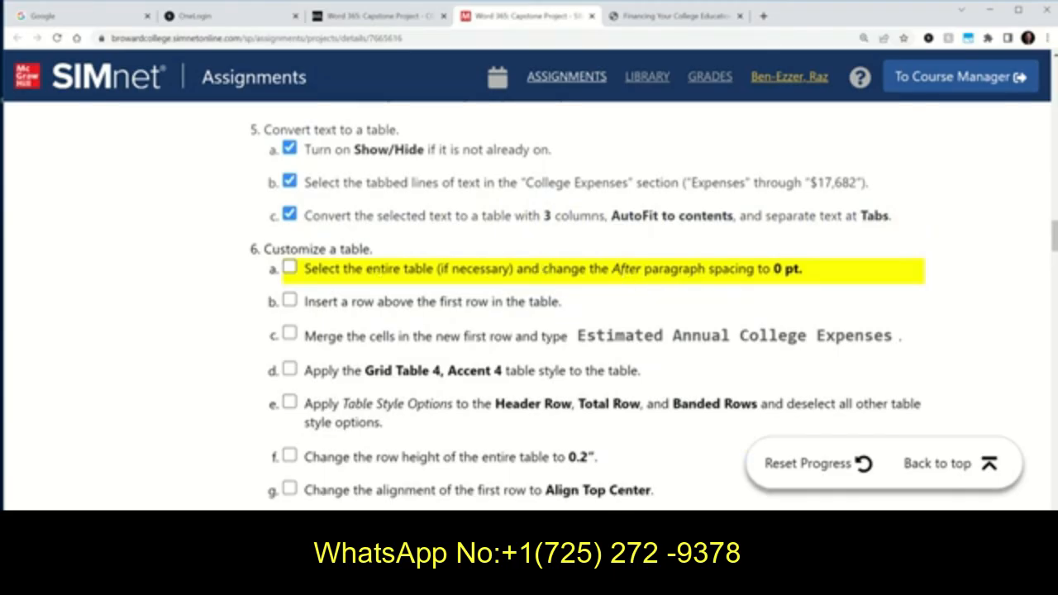
Step: In Word, set the After paragraph spacing of the entire College Expenses table to 0 pt
{"action": "key", "text": "alt+Tab"}
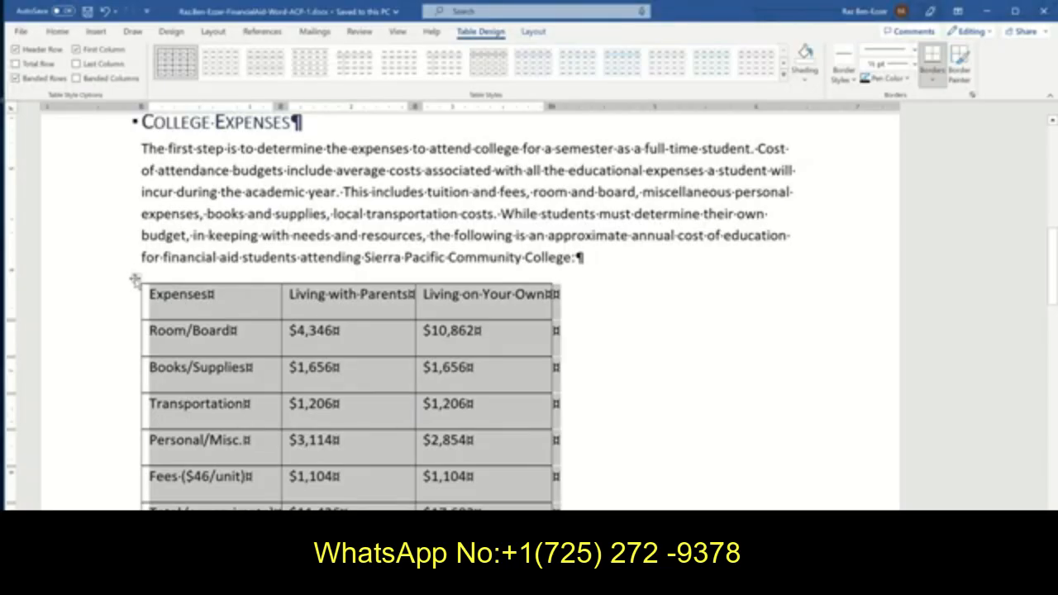
{"action": "left_click", "coordinate": [134, 278]}
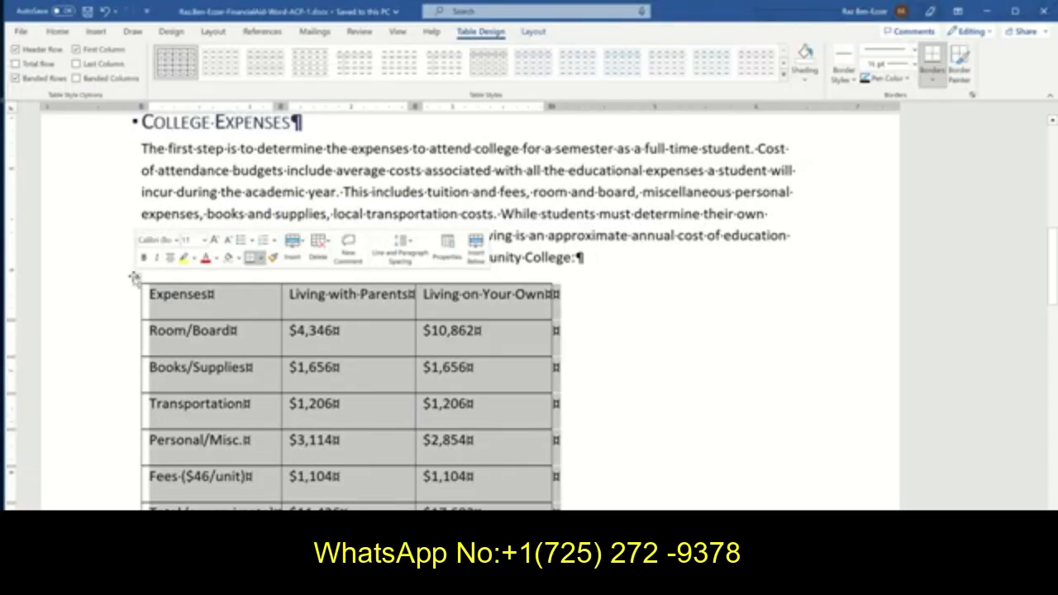
{"action": "left_click", "coordinate": [57, 32]}
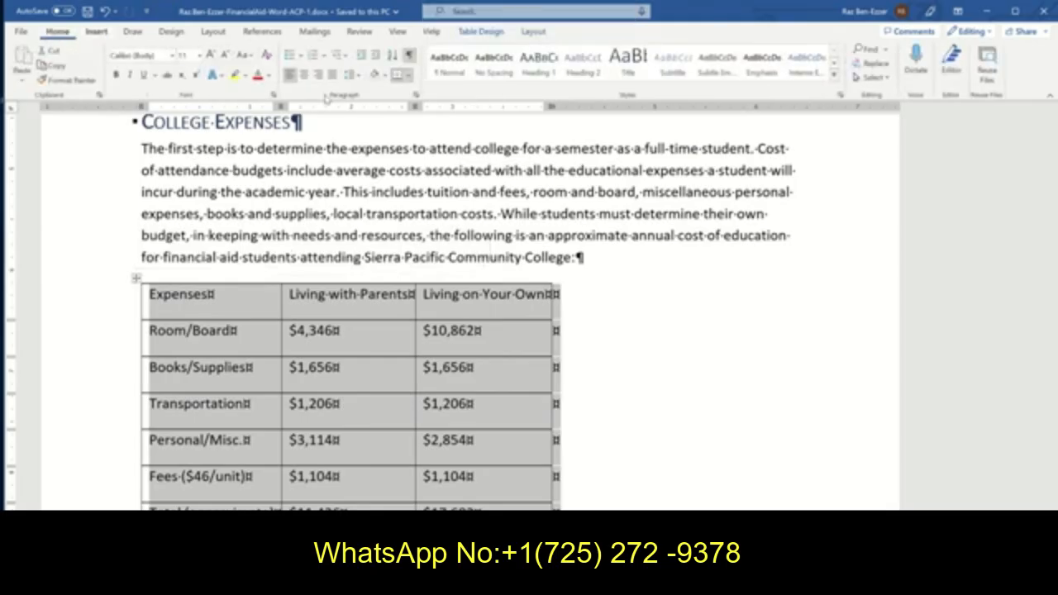
{"action": "left_click", "coordinate": [416, 96]}
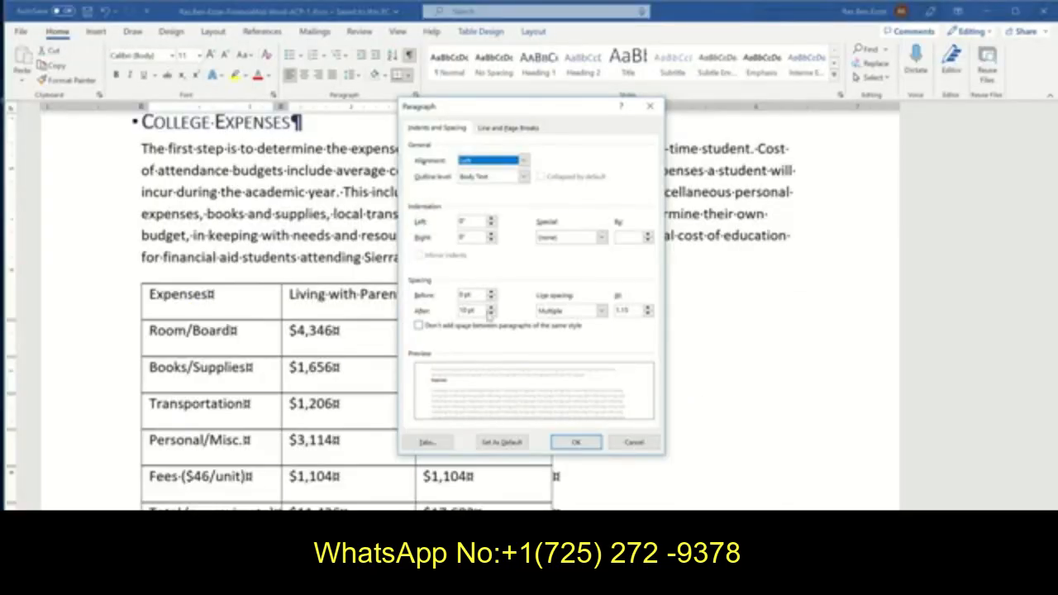
{"action": "double_click", "coordinate": [464, 311]}
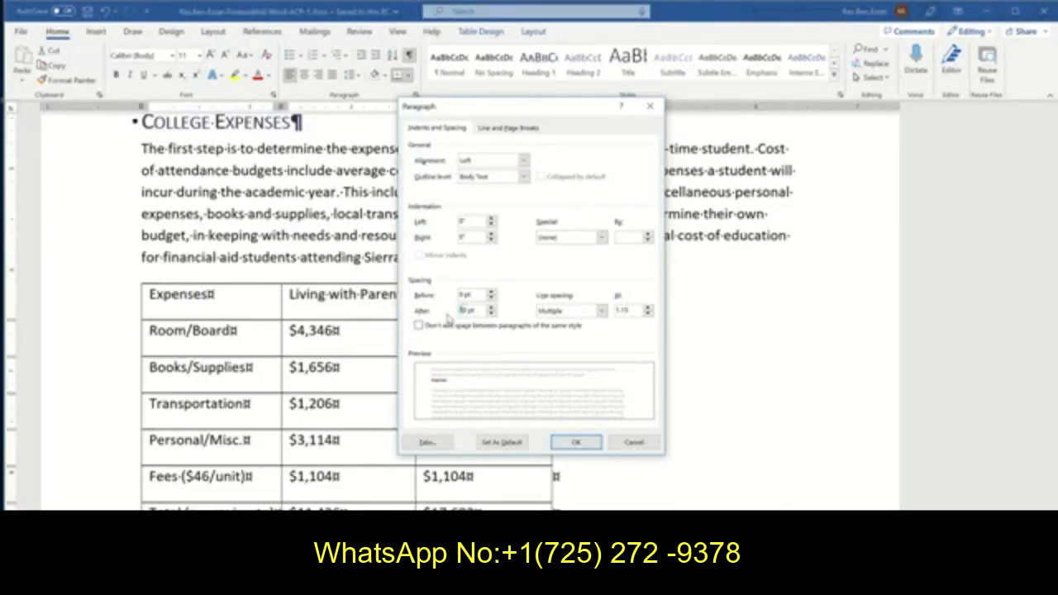
{"action": "type", "text": "0"}
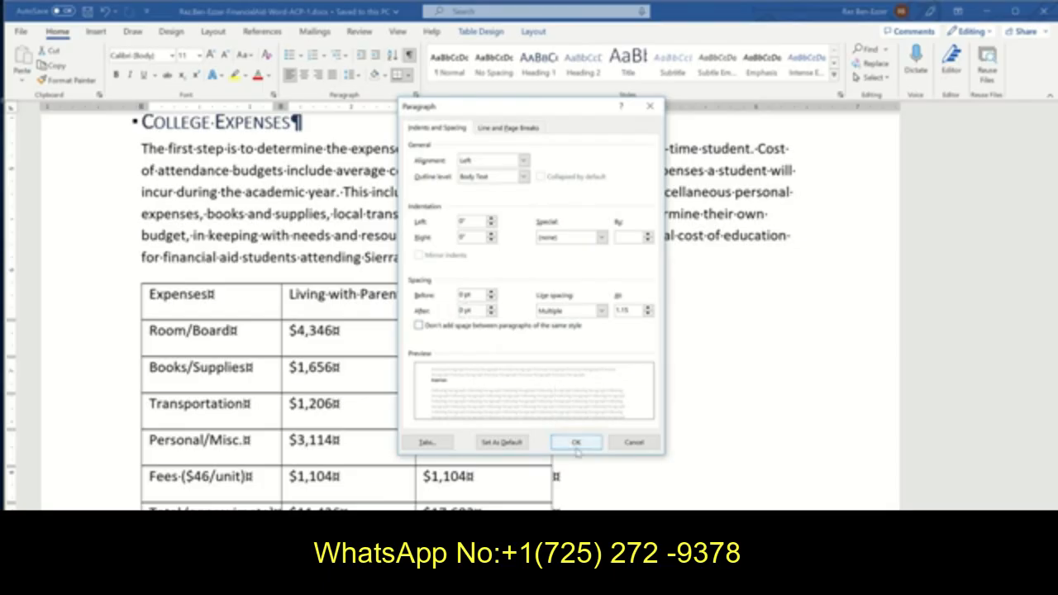
{"action": "left_click", "coordinate": [576, 444]}
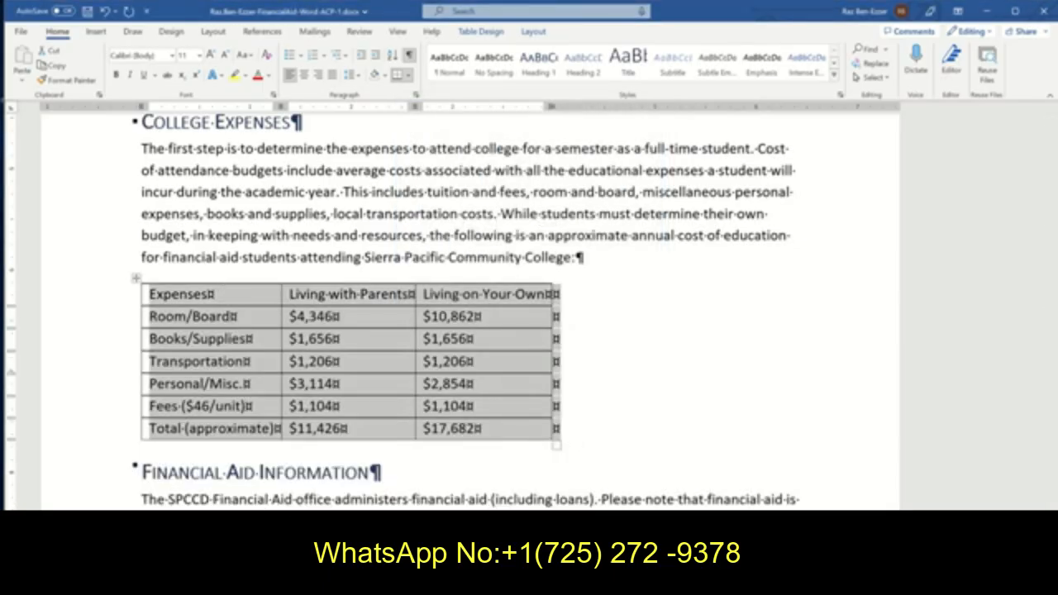
Step: In Chrome, mark instruction 6a about the table's After paragraph spacing as completed on the SIMnet page
{"action": "key", "text": "alt+Tab"}
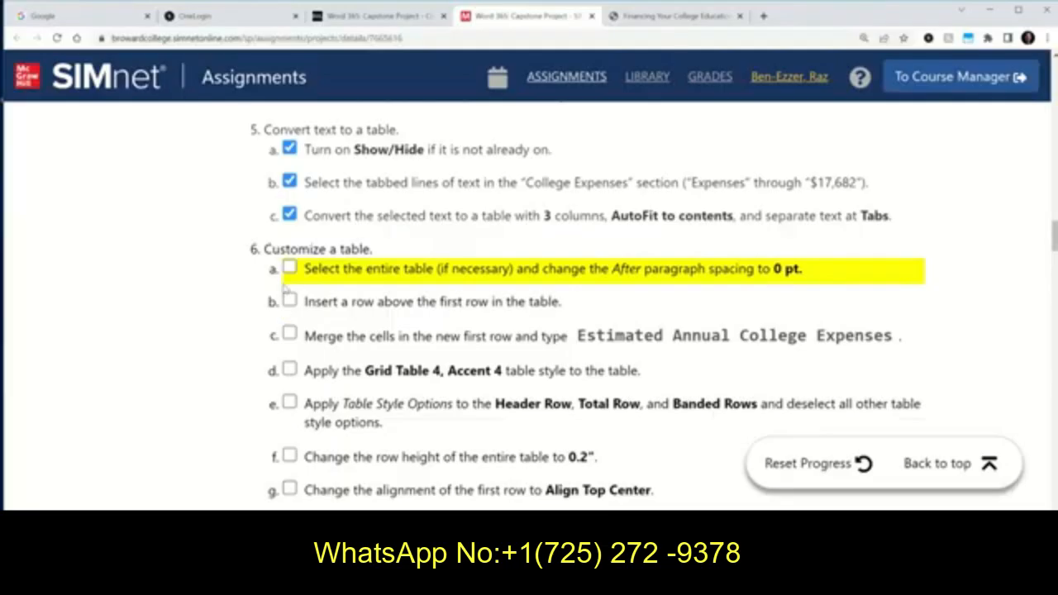
{"action": "left_click", "coordinate": [290, 267]}
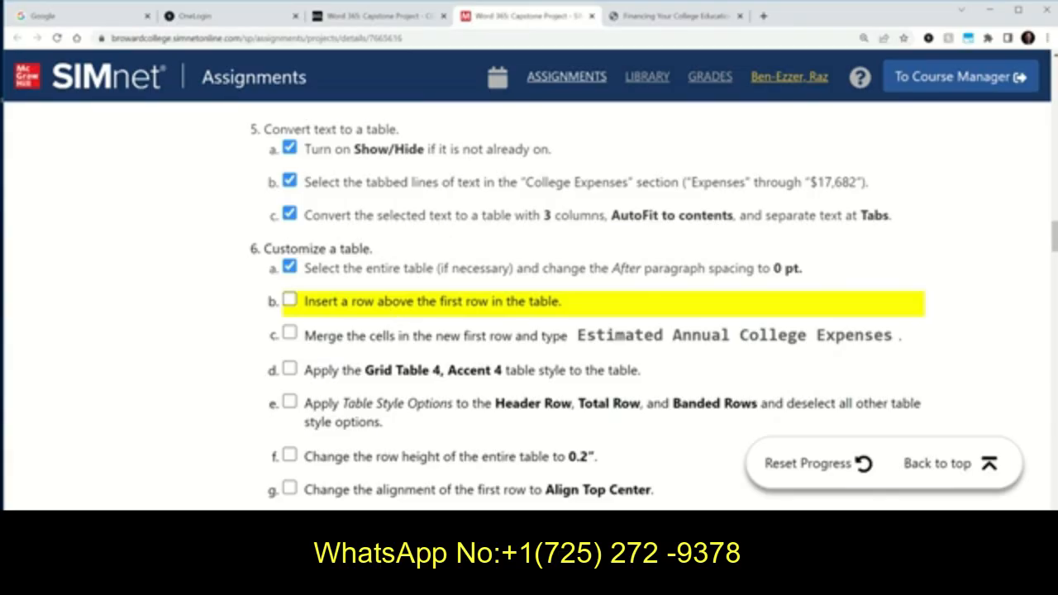
Step: In Word, insert a row above the first row of the College Expenses table and save the document
{"action": "key", "text": "alt+Tab"}
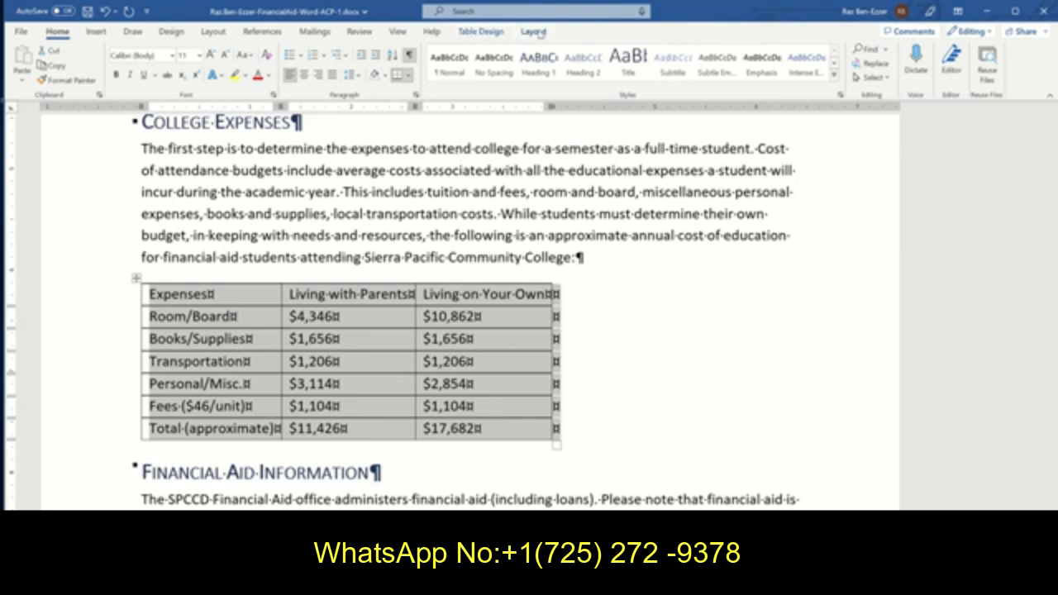
{"action": "left_click", "coordinate": [489, 36]}
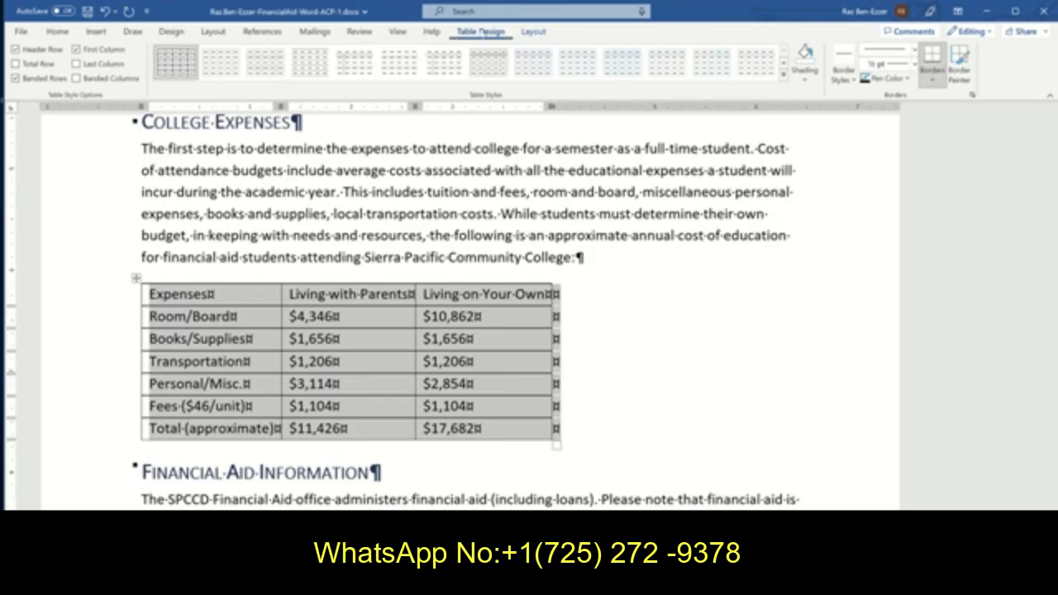
{"action": "left_click", "coordinate": [533, 32]}
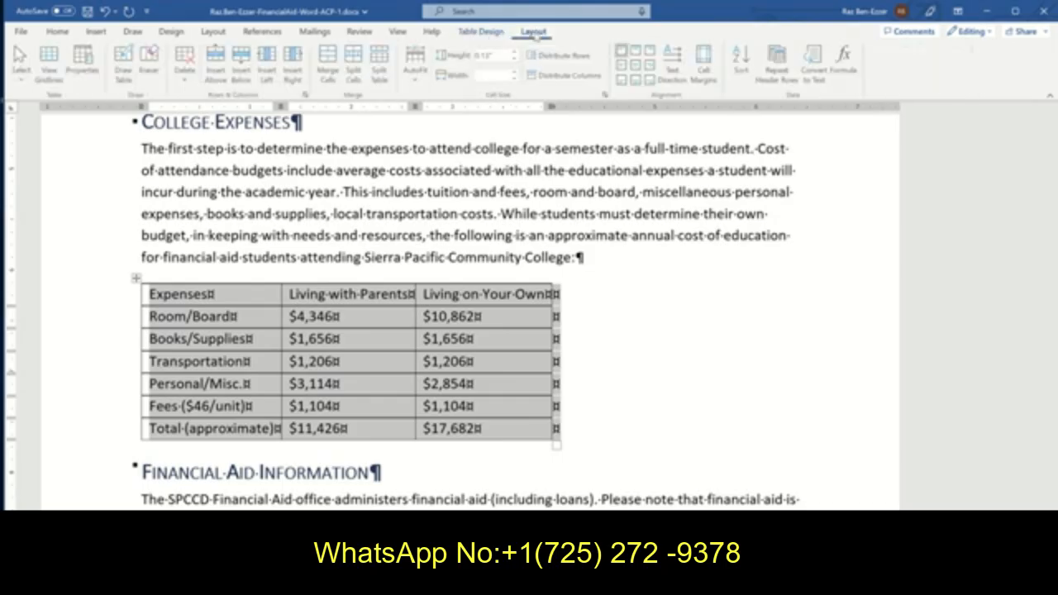
{"action": "left_click", "coordinate": [215, 296]}
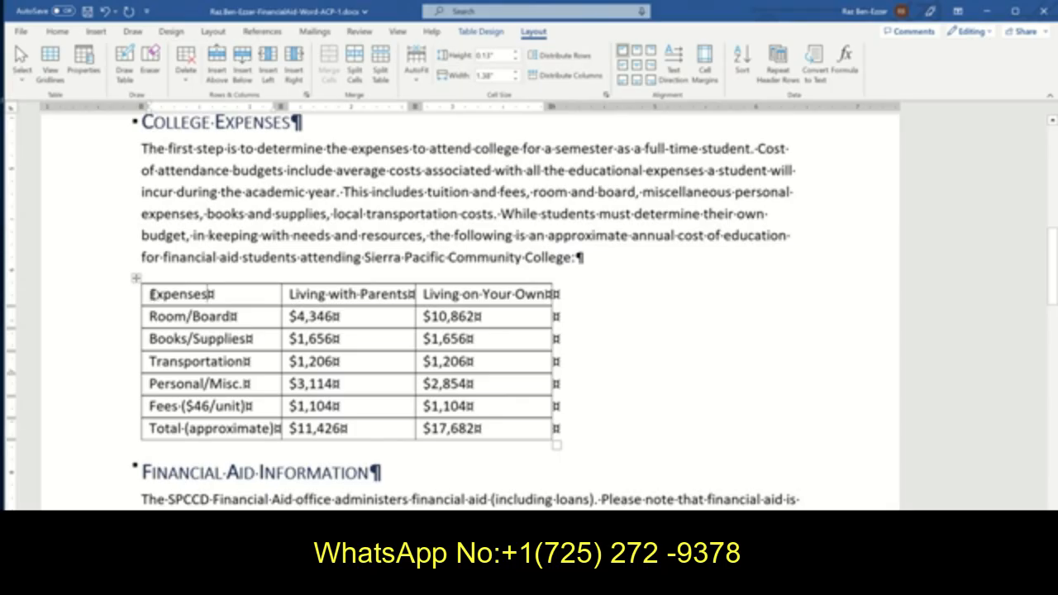
{"action": "left_click_drag", "start_coordinate": [152, 295], "coordinate": [478, 303]}
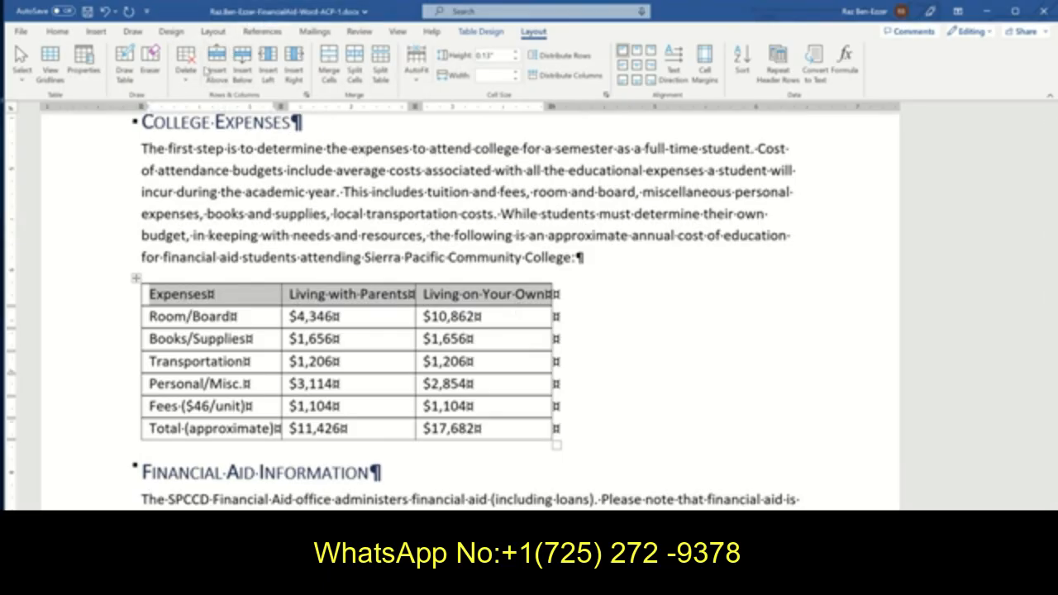
{"action": "left_click", "coordinate": [217, 57]}
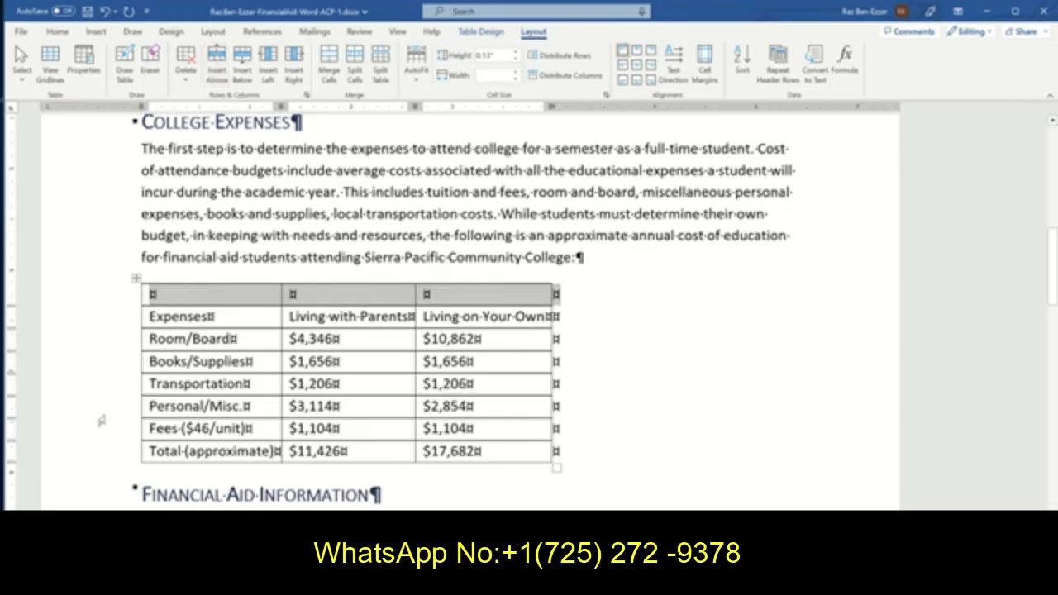
{"action": "left_click", "coordinate": [88, 11]}
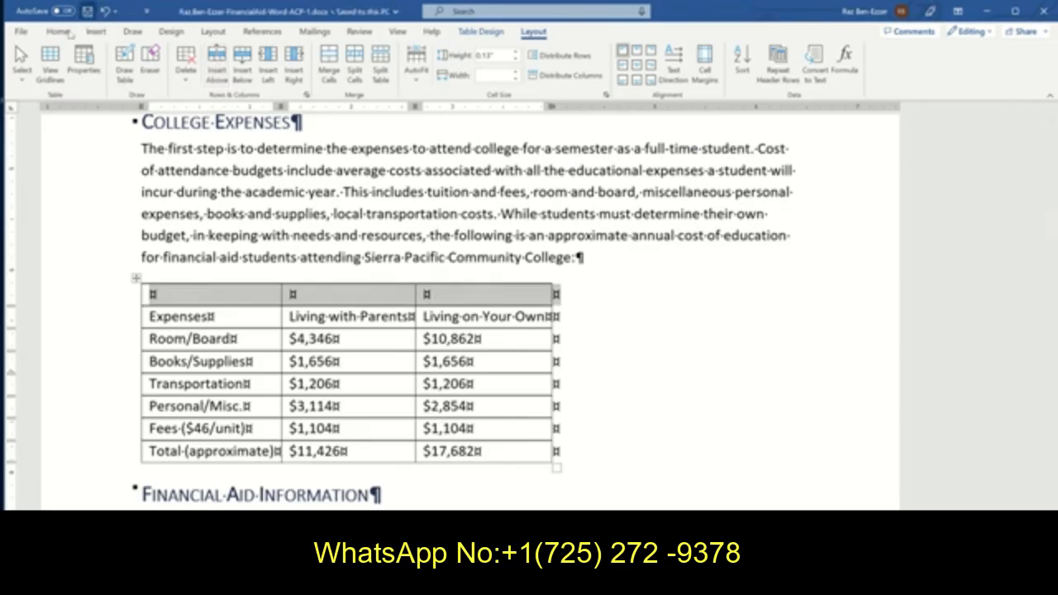
Step: Hide the formatting marks in the document
{"action": "left_click", "coordinate": [47, 35]}
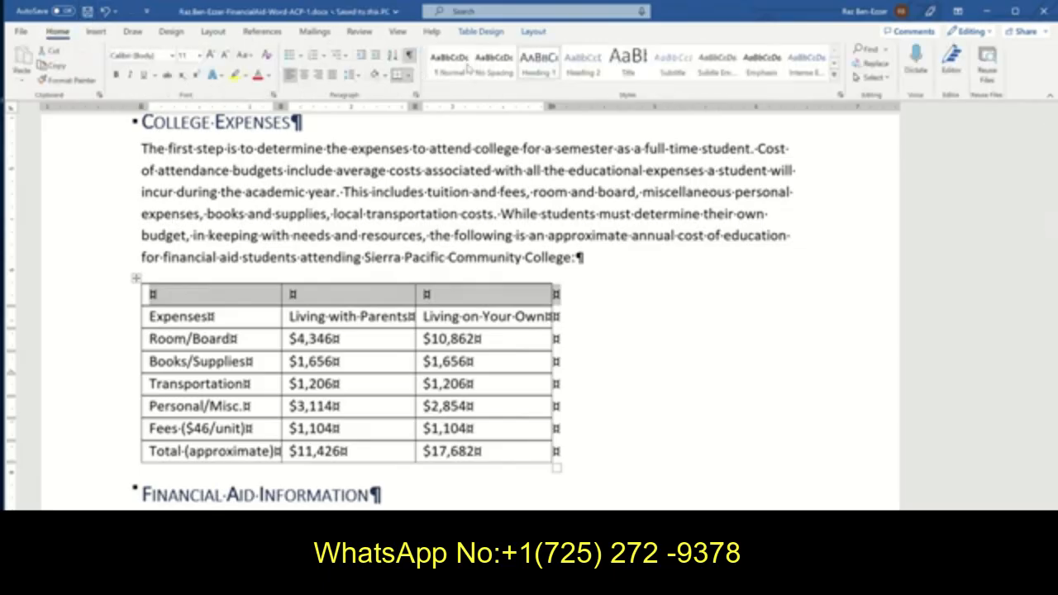
{"action": "left_click", "coordinate": [410, 55]}
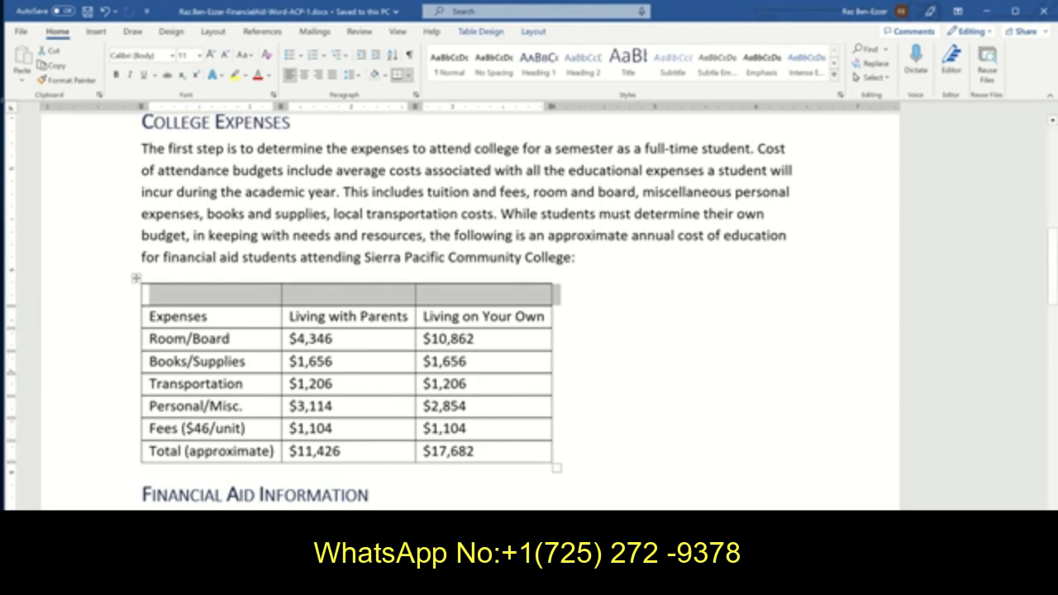
Step: In Chrome, mark instructions 6b and 6c as completed and copy the table title text "Estimated Annual College Expenses" from 6c
{"action": "key", "text": "alt+Tab"}
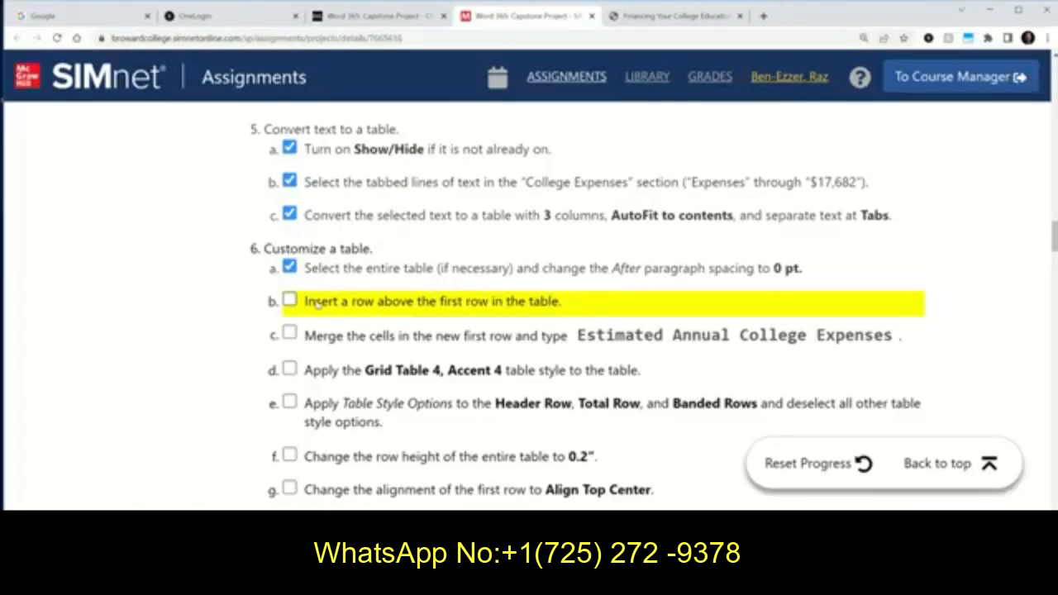
{"action": "left_click", "coordinate": [289, 300]}
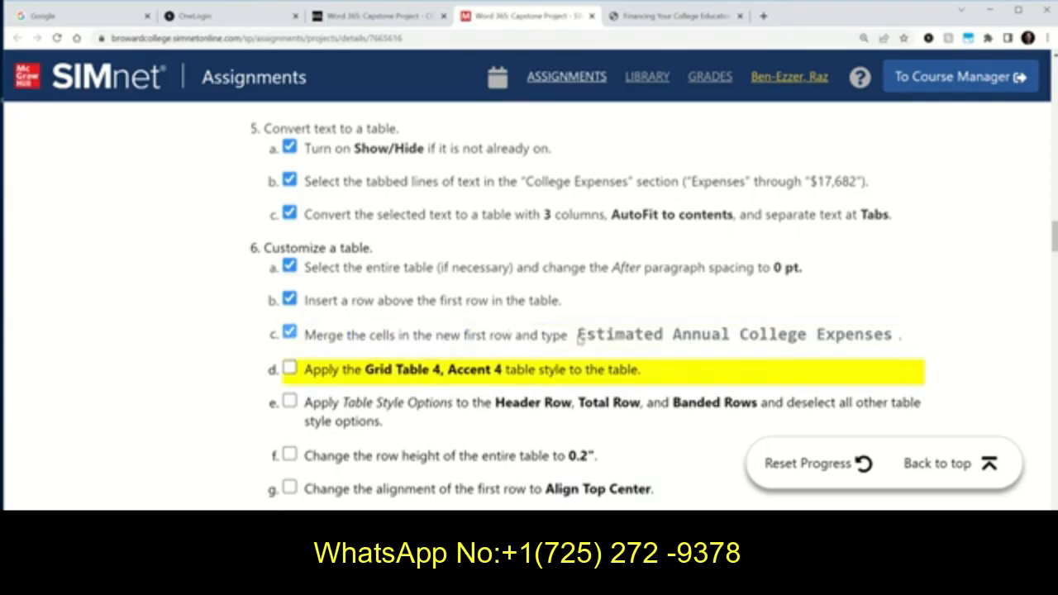
{"action": "left_click_drag", "start_coordinate": [576, 335], "coordinate": [892, 338]}
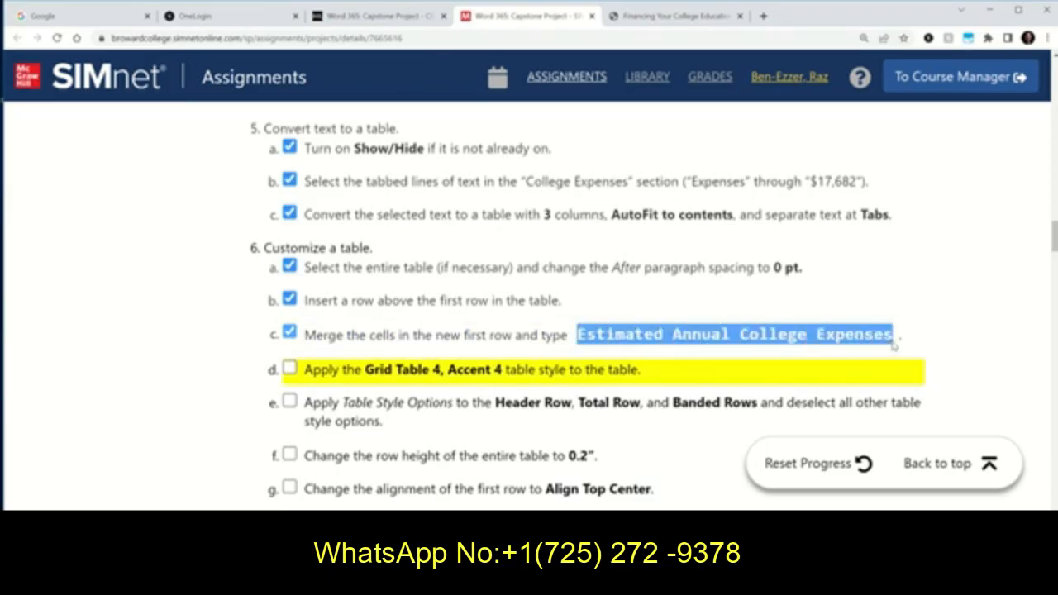
{"action": "right_click", "coordinate": [814, 336]}
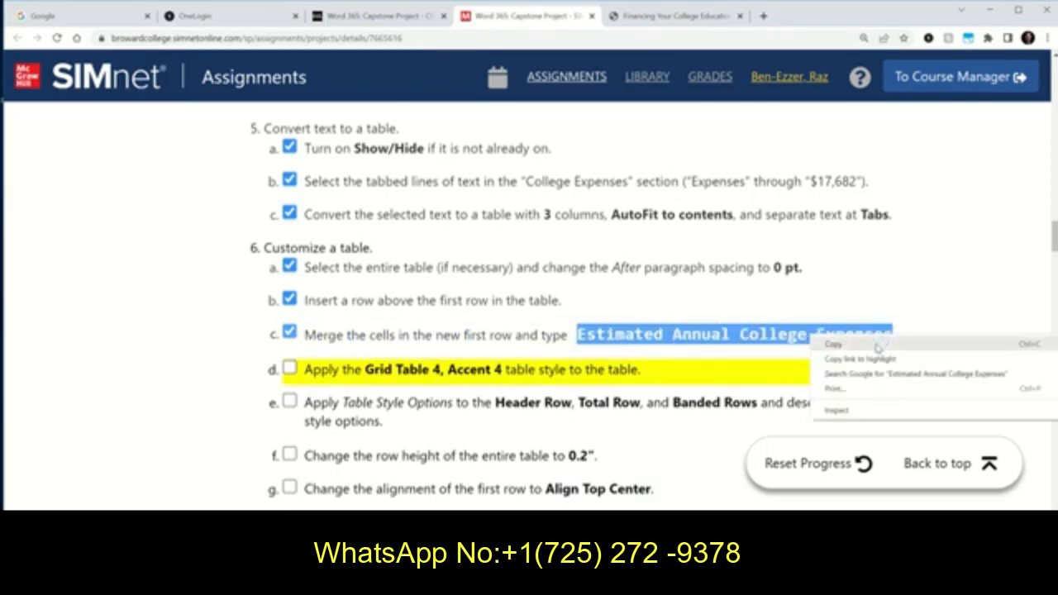
{"action": "left_click", "coordinate": [876, 344]}
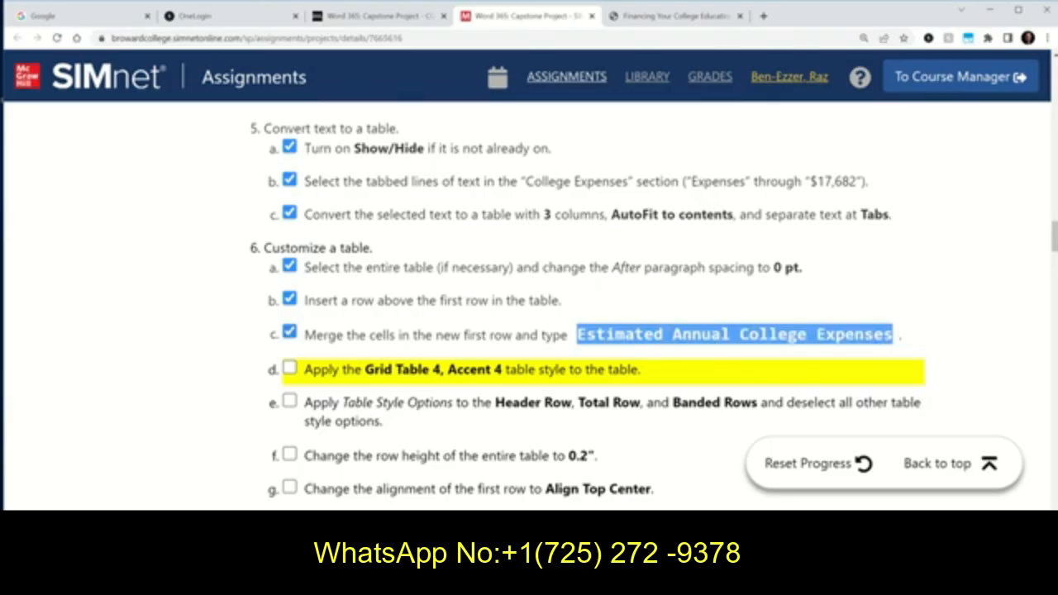
Step: In Word, merge the cells of the table's empty first row and paste "Estimated Annual College Expenses" into it as text only
{"action": "key", "text": "alt+Tab"}
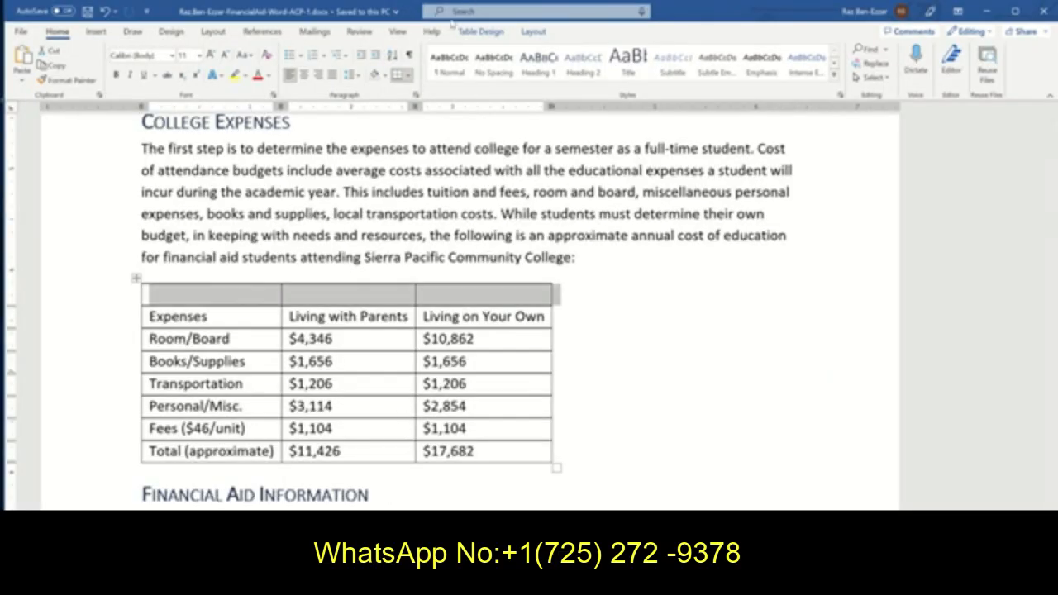
{"action": "left_click", "coordinate": [533, 32]}
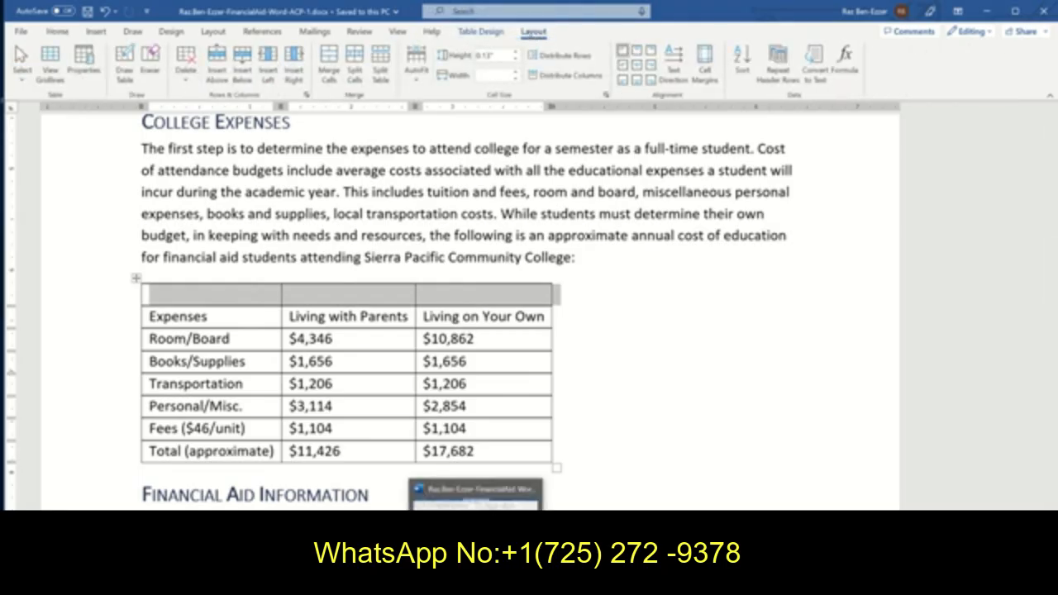
{"action": "left_click", "coordinate": [328, 64]}
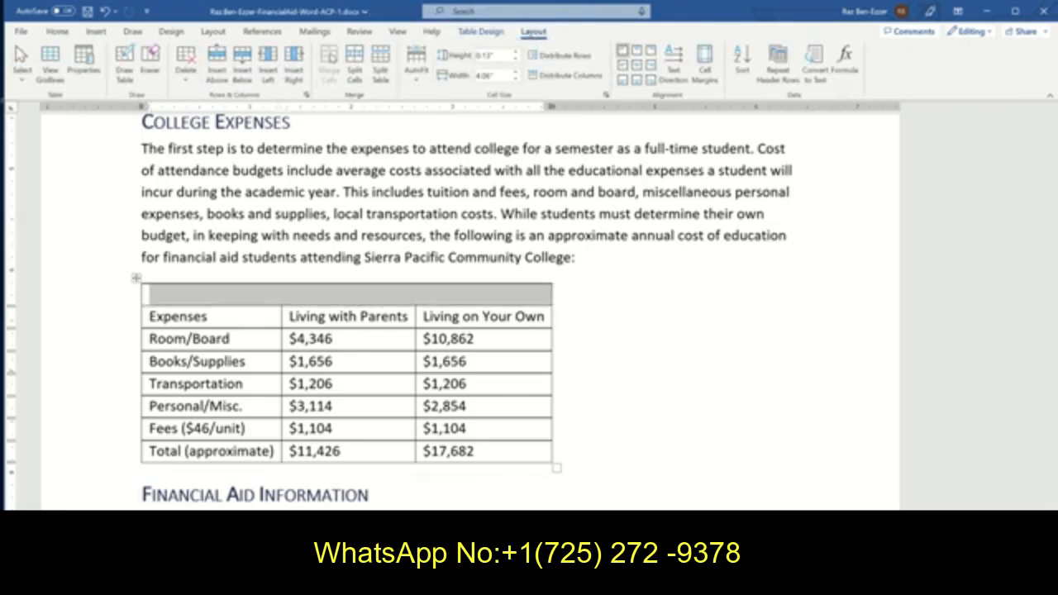
{"action": "left_click", "coordinate": [190, 294]}
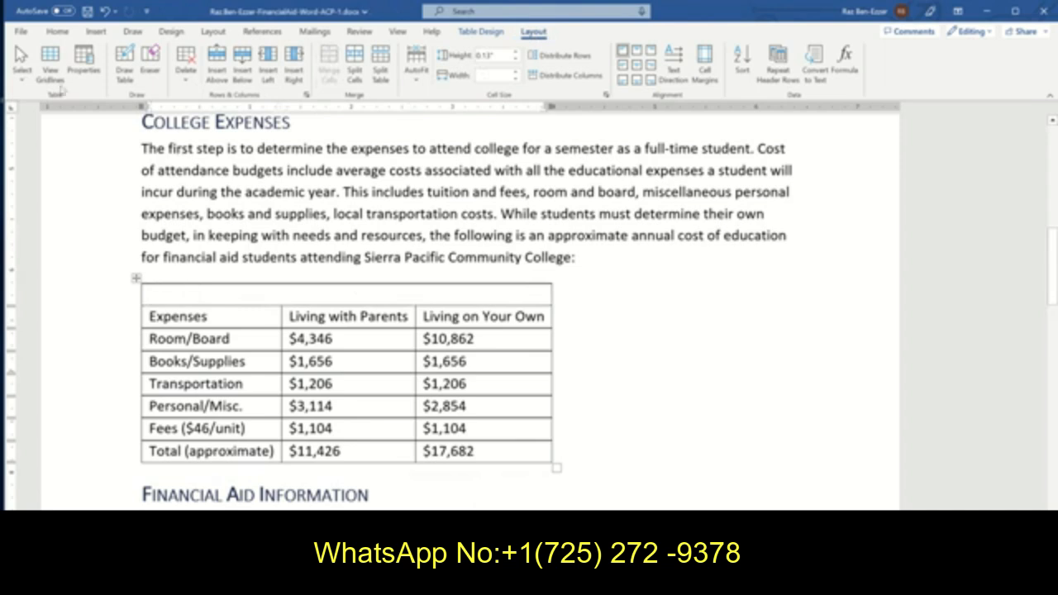
{"action": "left_click", "coordinate": [57, 31]}
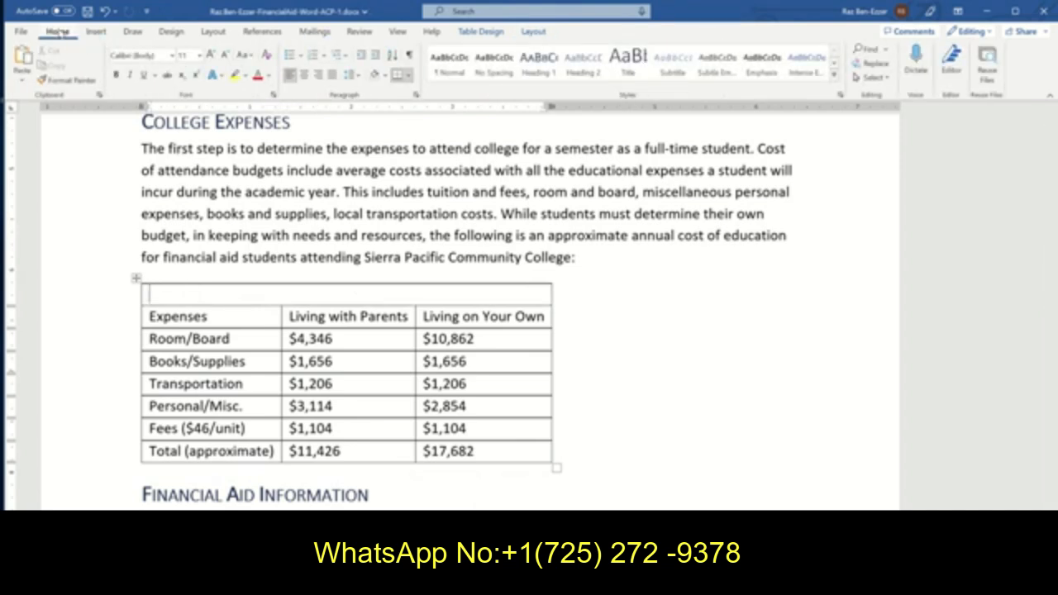
{"action": "left_click", "coordinate": [24, 80]}
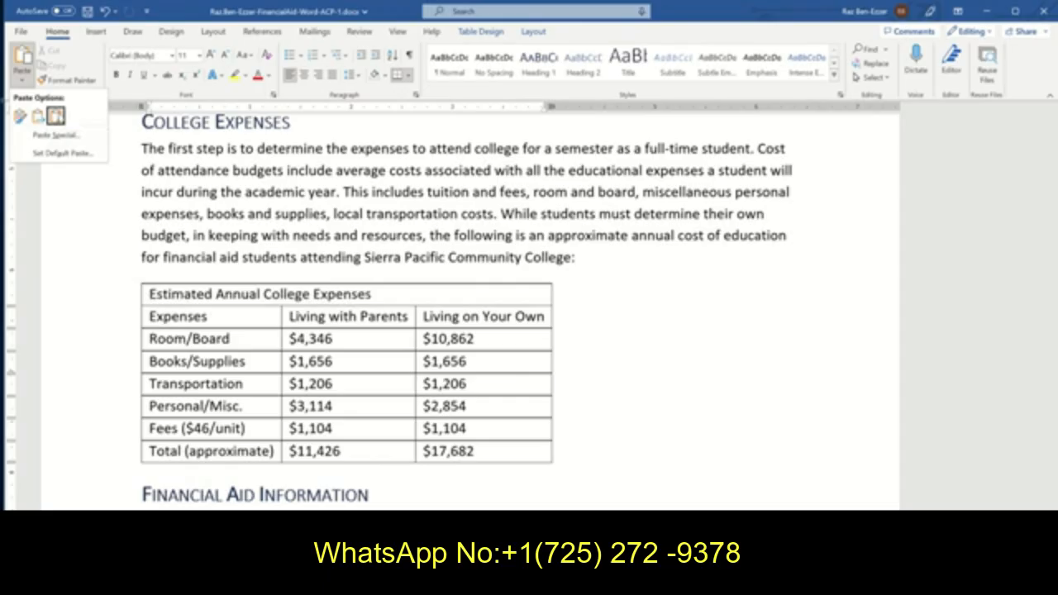
{"action": "left_click", "coordinate": [55, 116]}
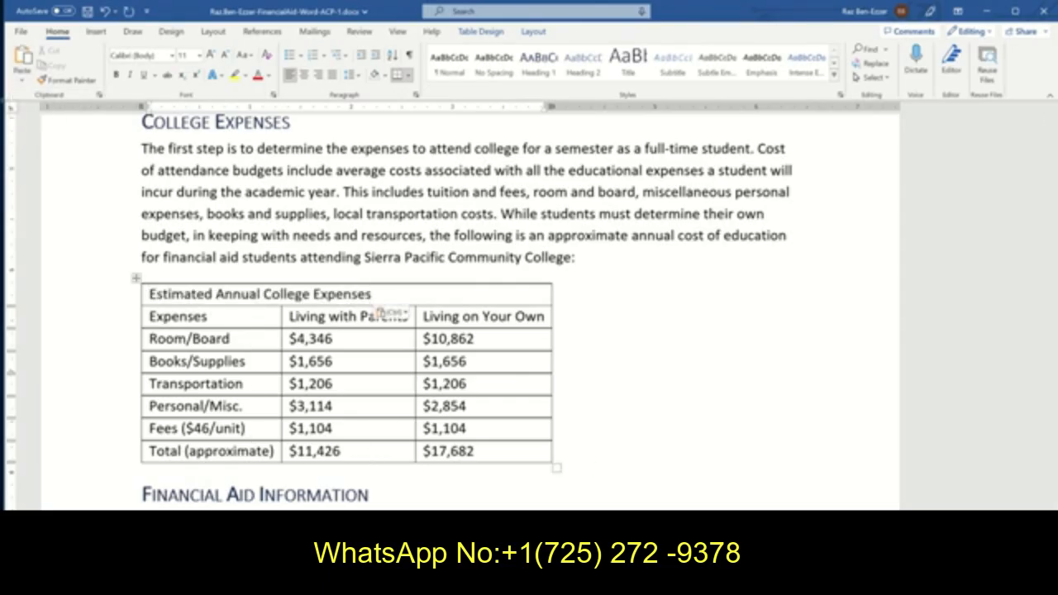
Step: In Chrome, mark instruction 6d about the Grid Table 4, Accent 4 table style as completed
{"action": "left_click", "coordinate": [446, 494]}
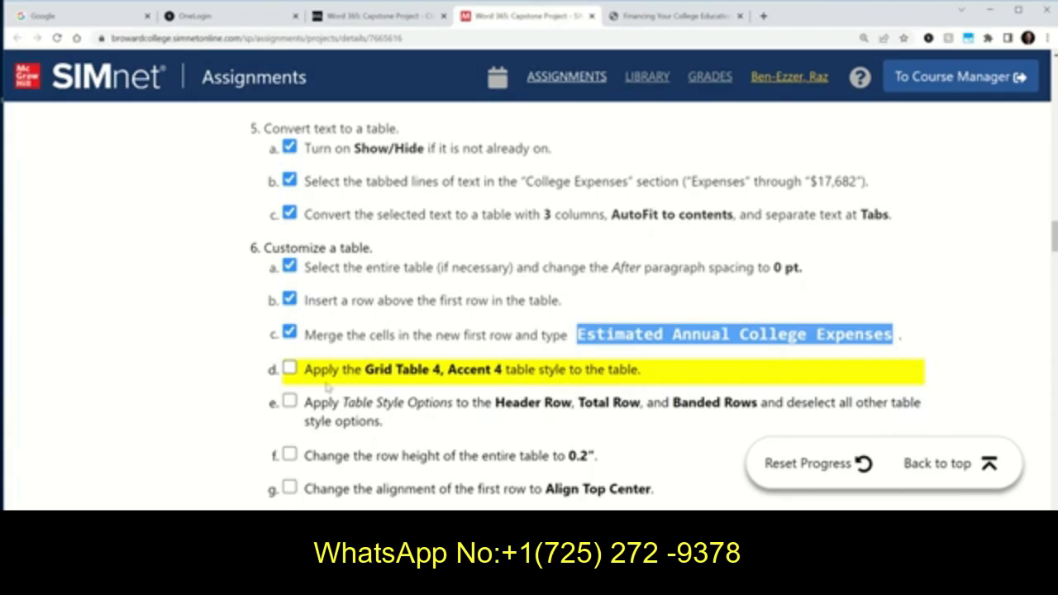
{"action": "left_click", "coordinate": [290, 369]}
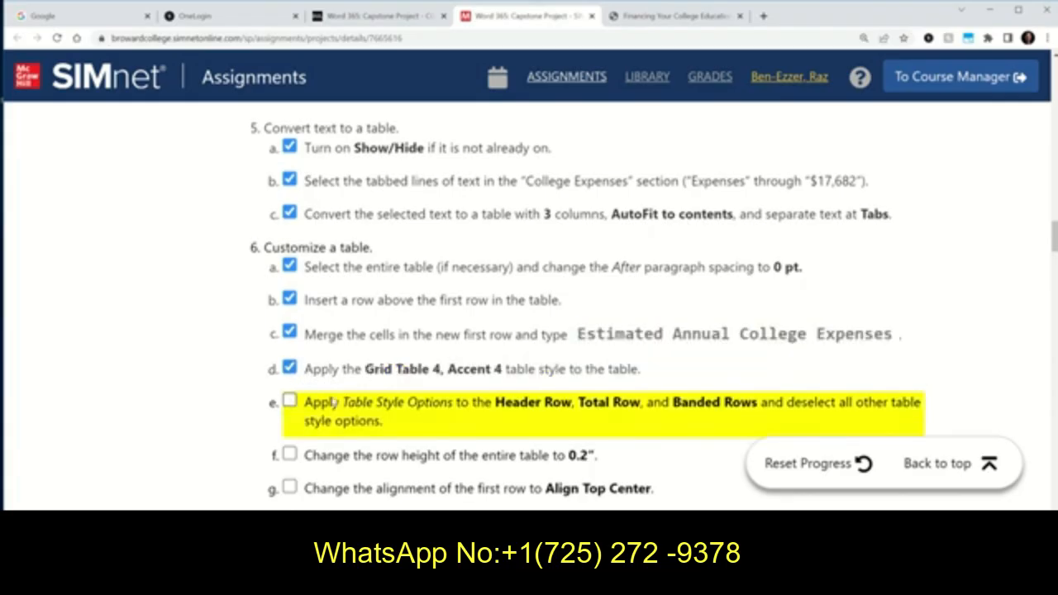
Step: In Word, select the entire College Expenses table and open the full gallery of table styles
{"action": "mouse_move", "coordinate": [475, 578]}
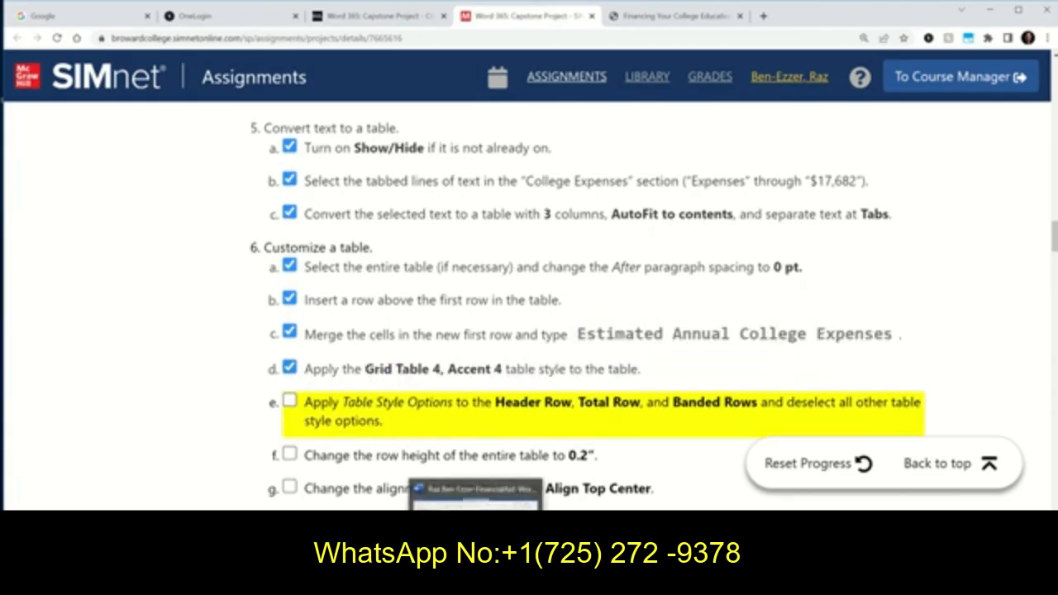
{"action": "left_click", "coordinate": [475, 495]}
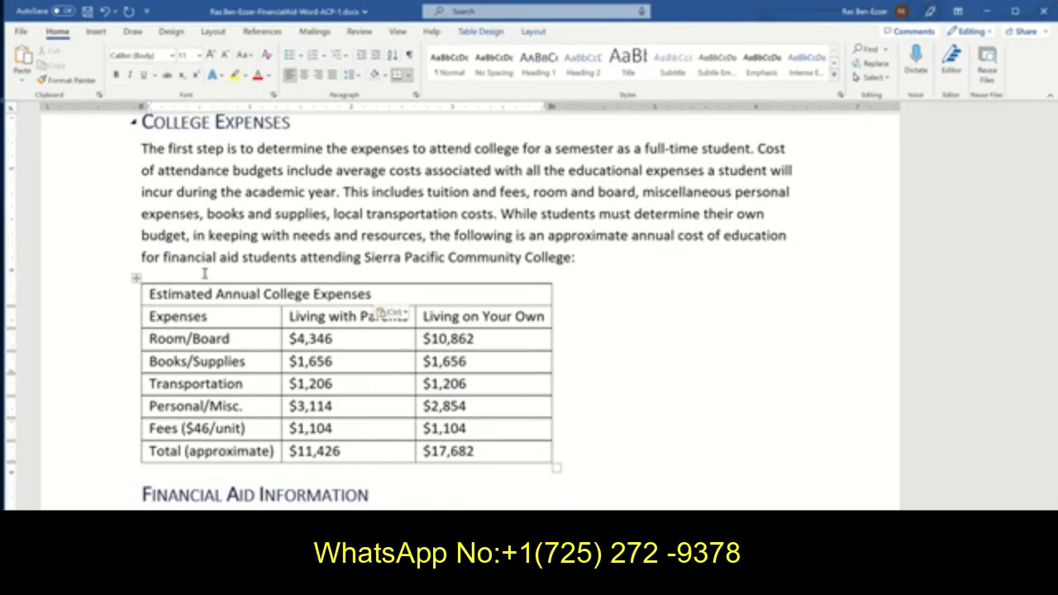
{"action": "left_click", "coordinate": [136, 279]}
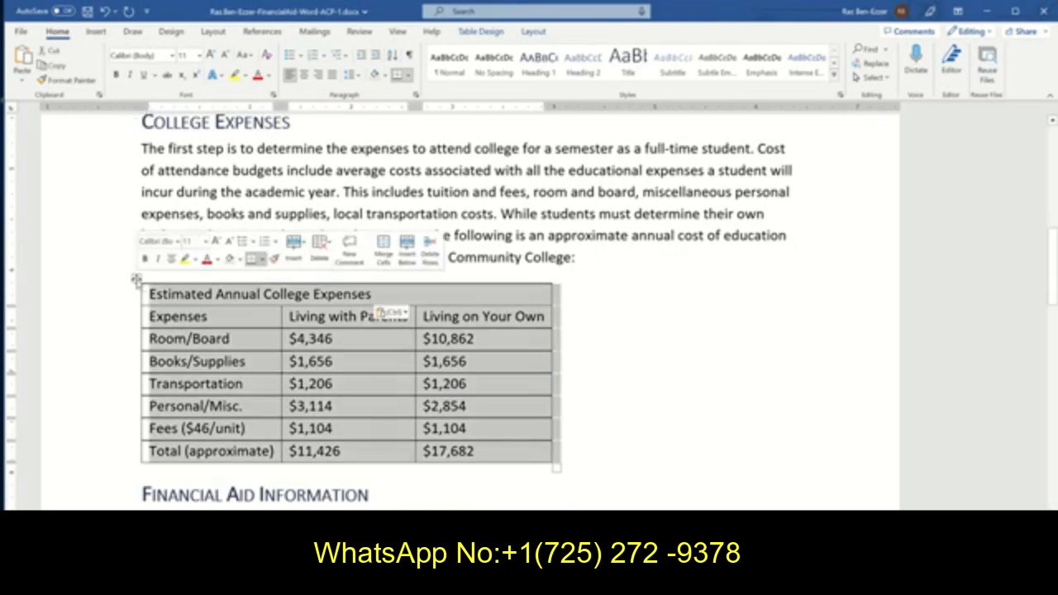
{"action": "left_click", "coordinate": [481, 31]}
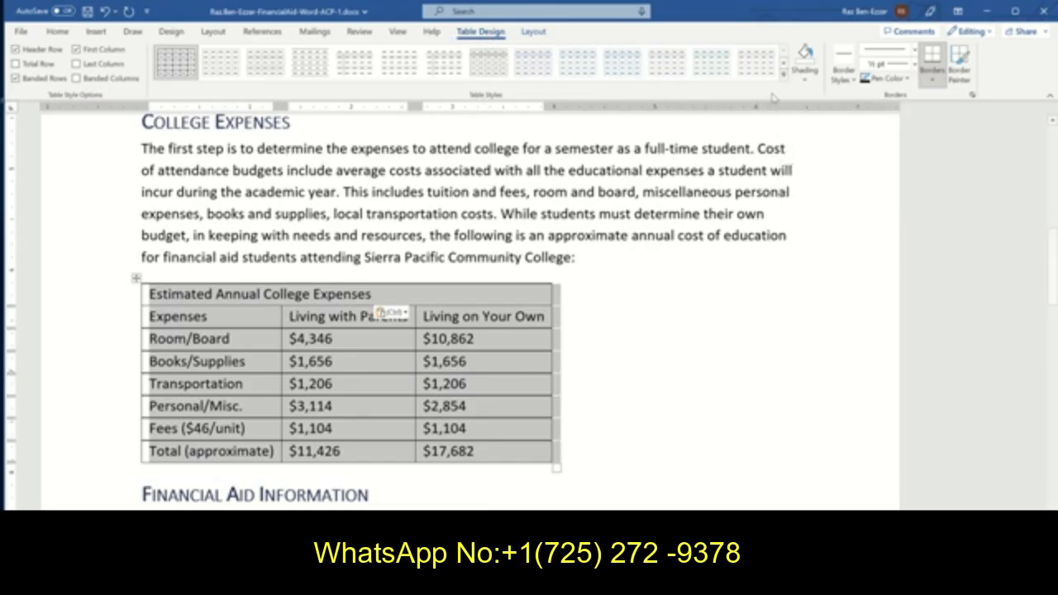
{"action": "left_click", "coordinate": [783, 74]}
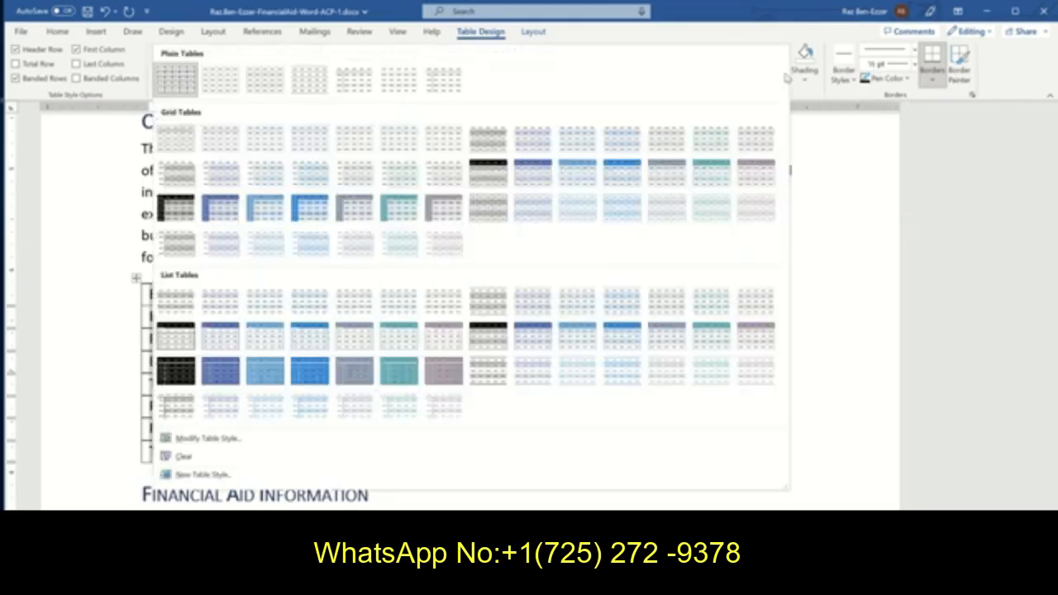
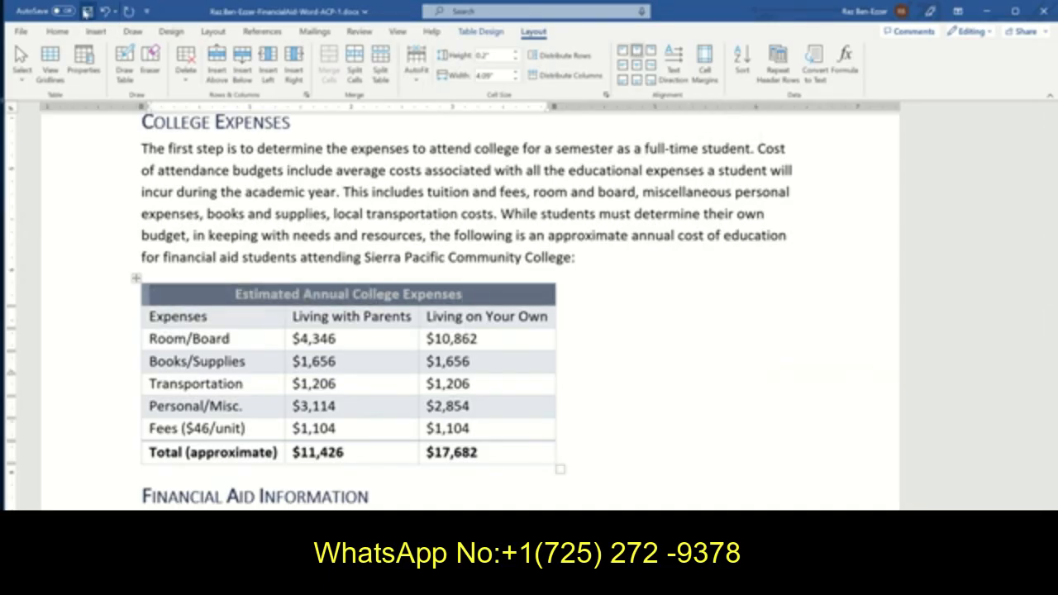
Step: Save the document and, in Chrome, mark instruction 6g about the first row's alignment as completed
{"action": "left_click", "coordinate": [88, 11]}
{"action": "left_click", "coordinate": [566, 580]}
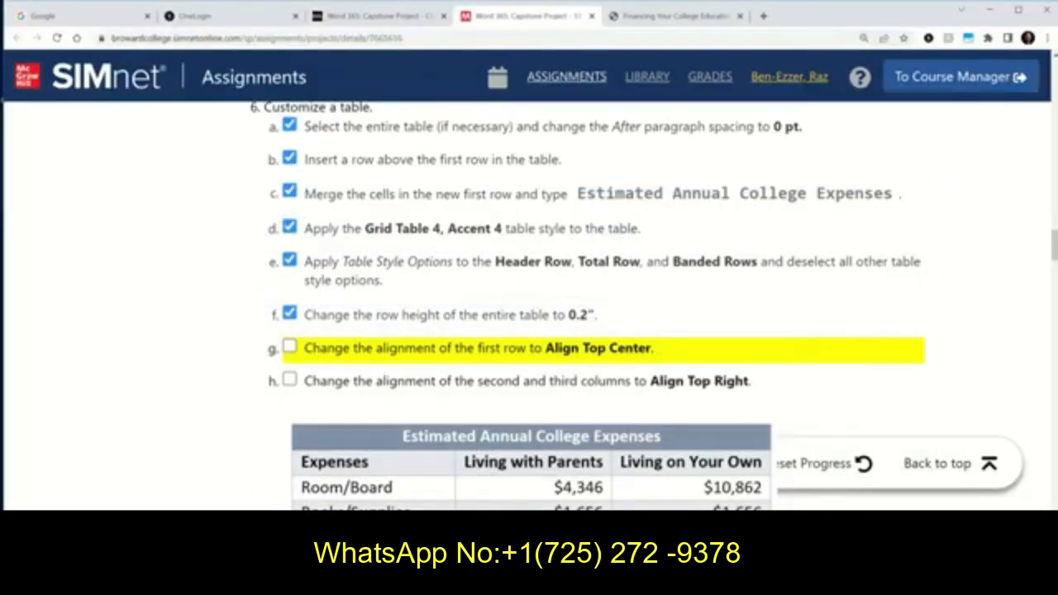
{"action": "left_click", "coordinate": [566, 580]}
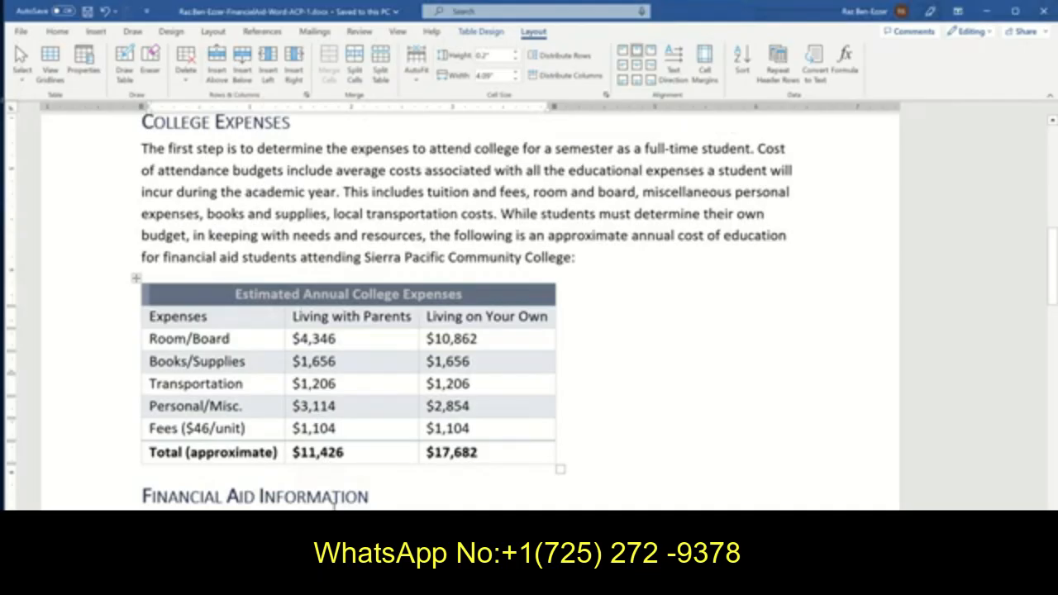
{"action": "left_click", "coordinate": [334, 580]}
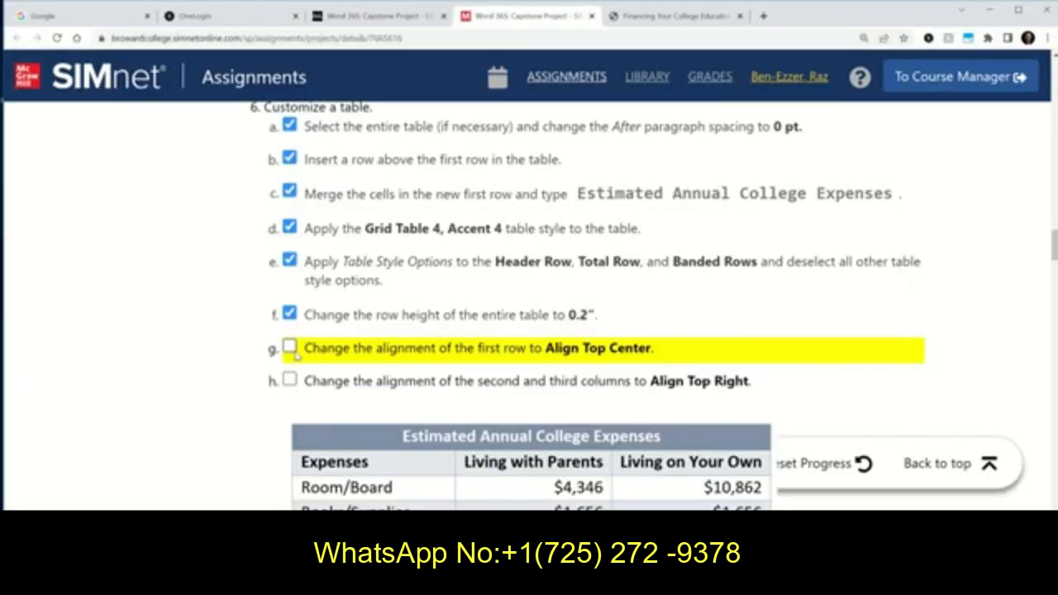
{"action": "left_click", "coordinate": [289, 346]}
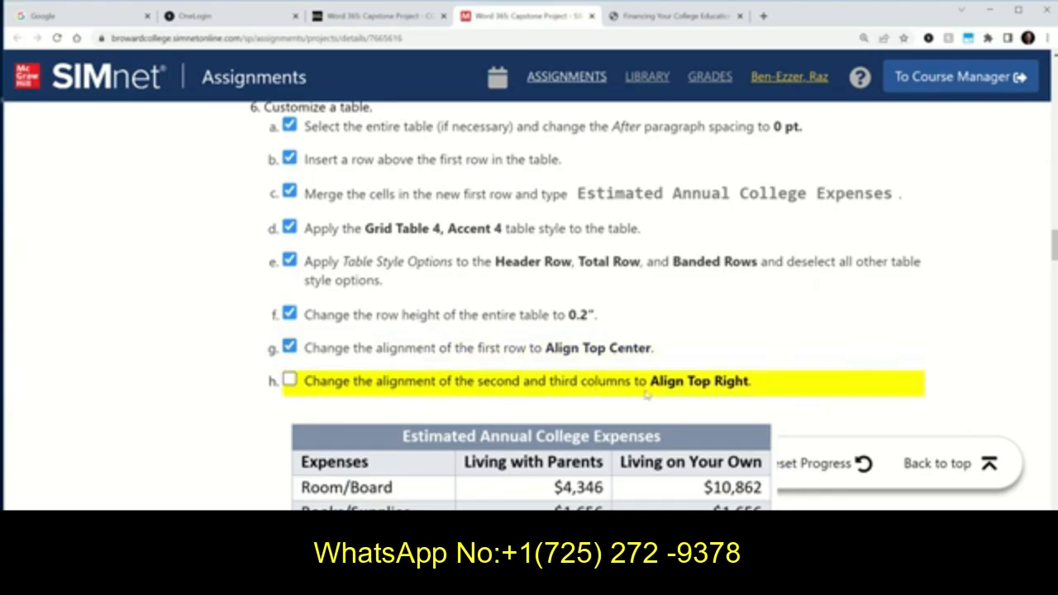
{"action": "scroll", "coordinate": [668, 397], "scroll_direction": "down", "scroll_amount": 3}
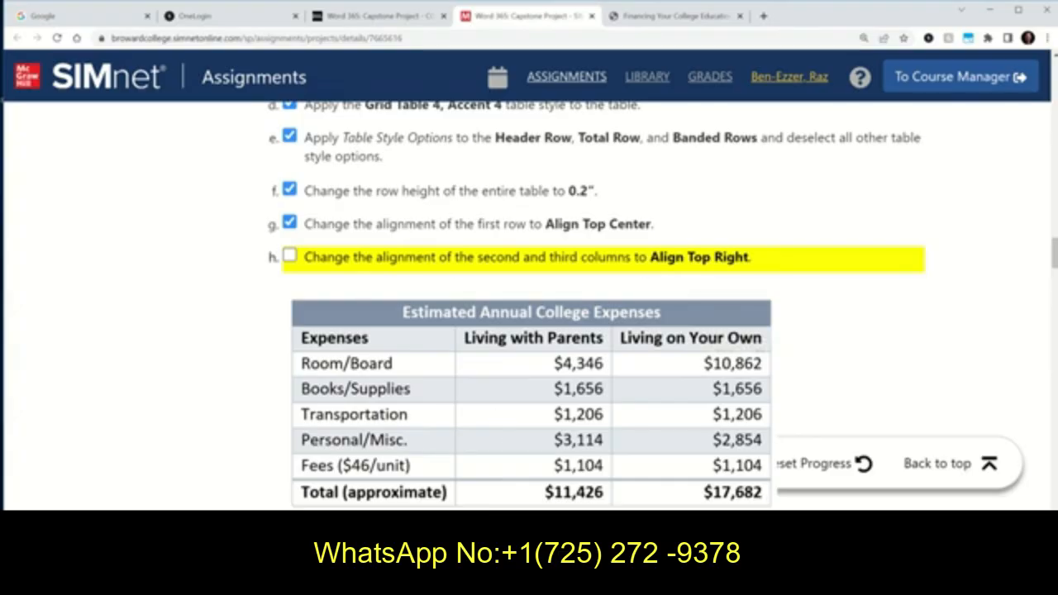
Step: In Word, set the second and third columns below the table's title row to Align Top Right
{"action": "left_click", "coordinate": [477, 582]}
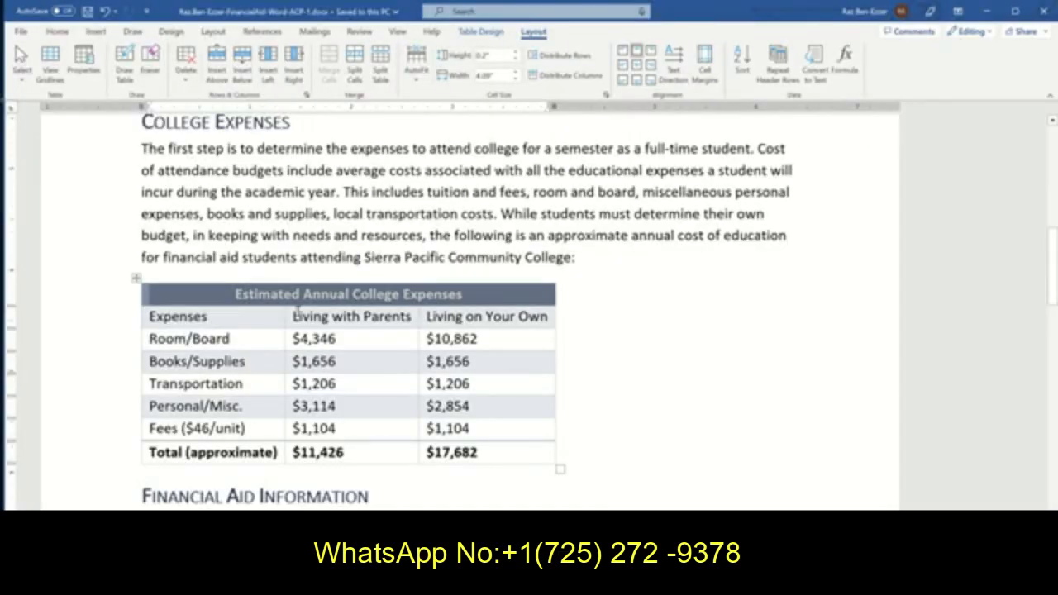
{"action": "left_click_drag", "start_coordinate": [294, 315], "coordinate": [366, 453]}
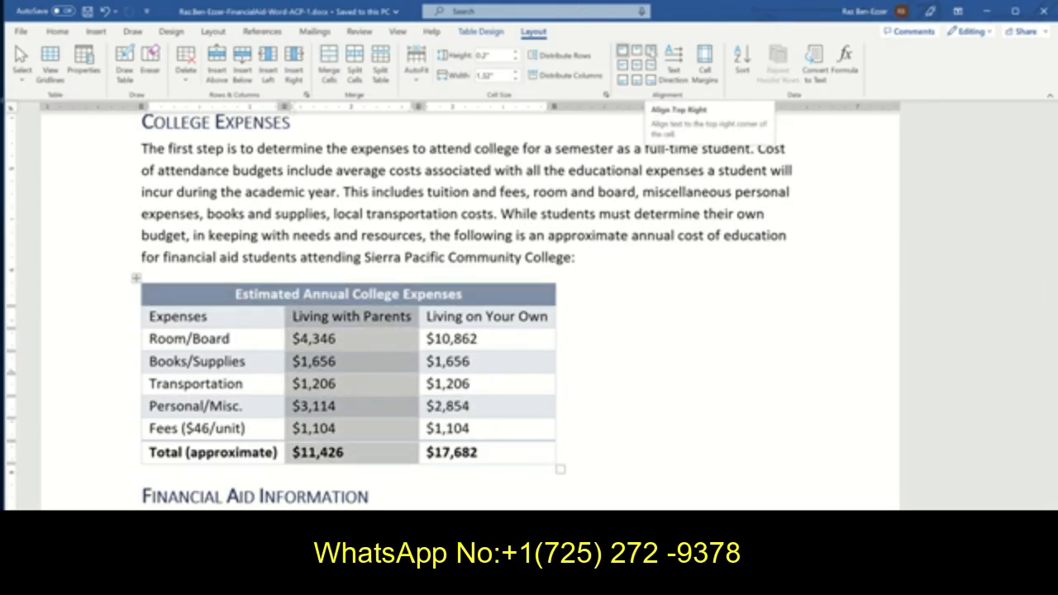
{"action": "left_click", "coordinate": [651, 51]}
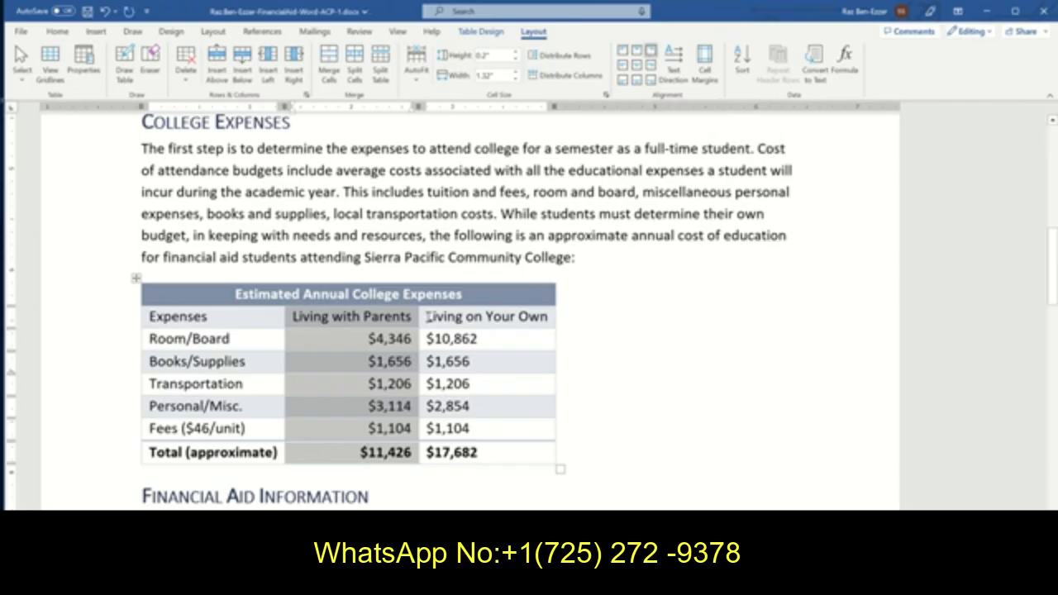
{"action": "left_click_drag", "start_coordinate": [428, 316], "coordinate": [475, 453]}
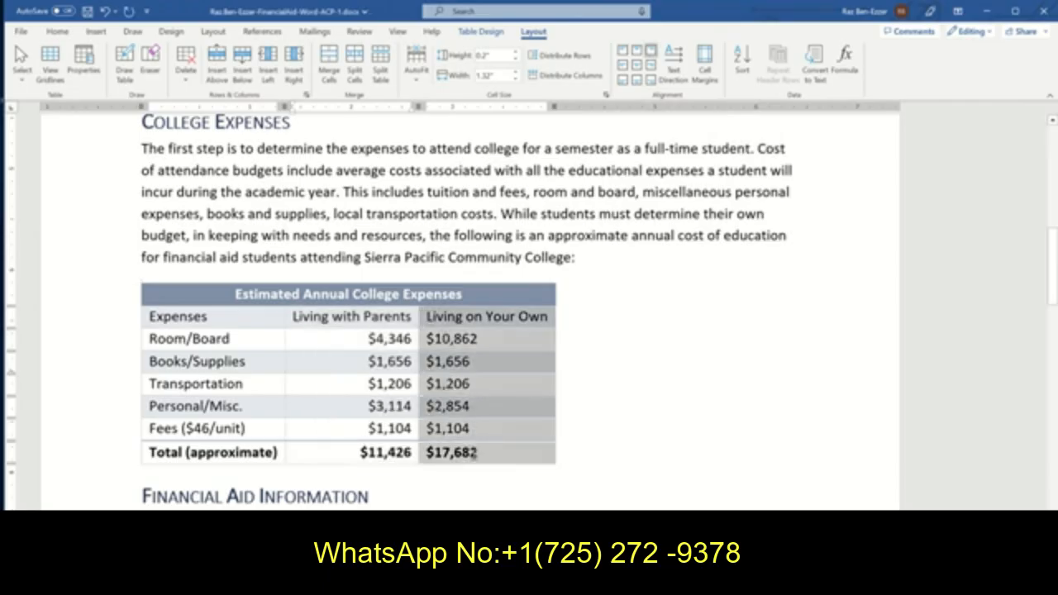
{"action": "left_click", "coordinate": [650, 51]}
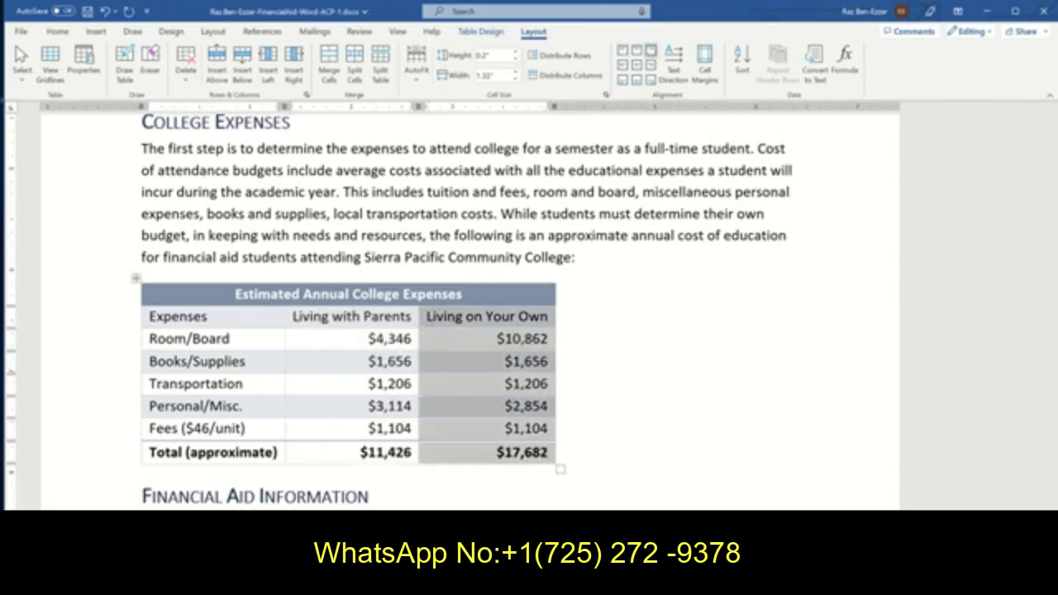
Step: Compare the sample expenses table under instruction 6h in Chrome with the formatted table in Word
{"action": "key", "text": "alt+Tab"}
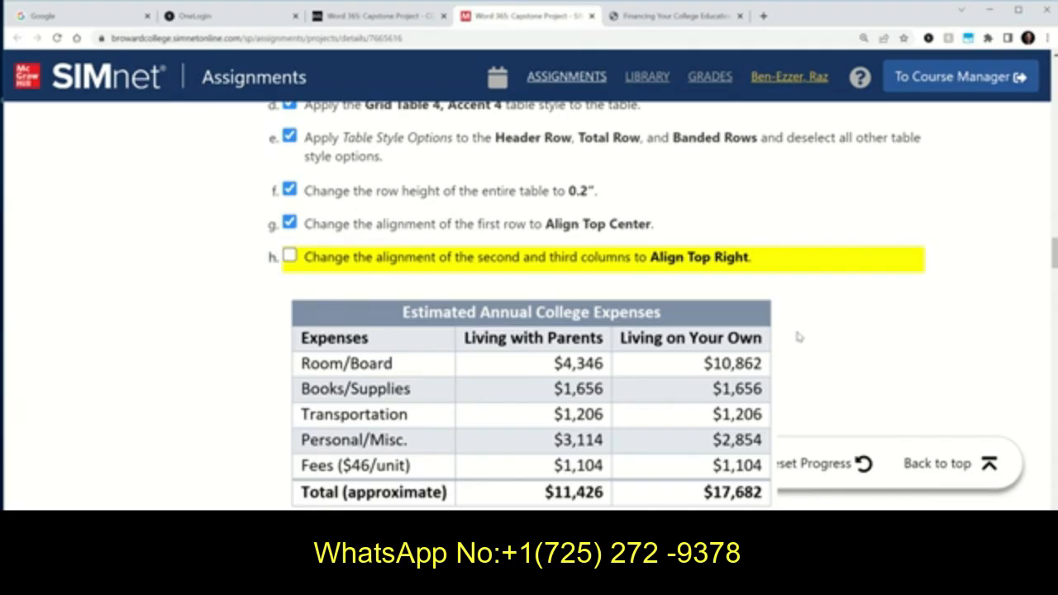
{"action": "scroll", "coordinate": [798, 336], "scroll_direction": "down", "scroll_amount": 3}
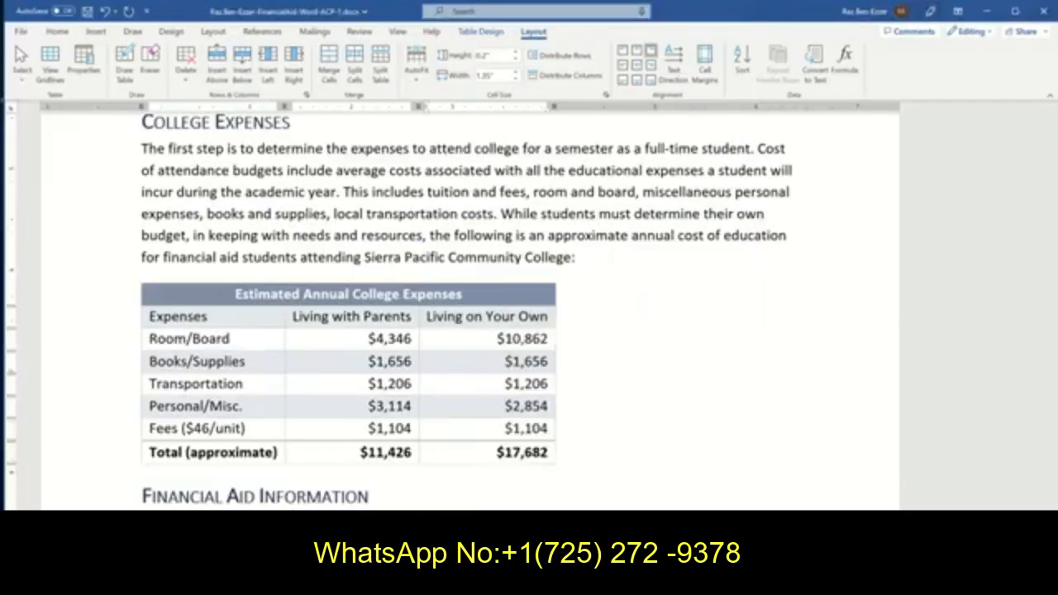
{"action": "left_click", "coordinate": [487, 285]}
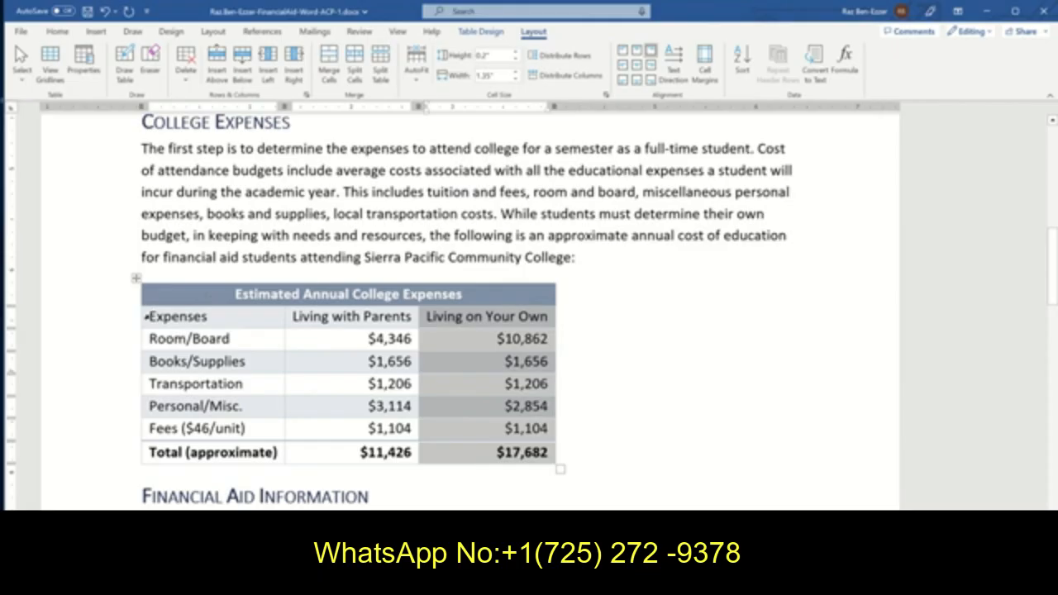
Step: Bold the text in the College Expenses table's second row and, in Chrome, mark instruction 6i as completed
{"action": "left_click_drag", "start_coordinate": [151, 317], "coordinate": [486, 317]}
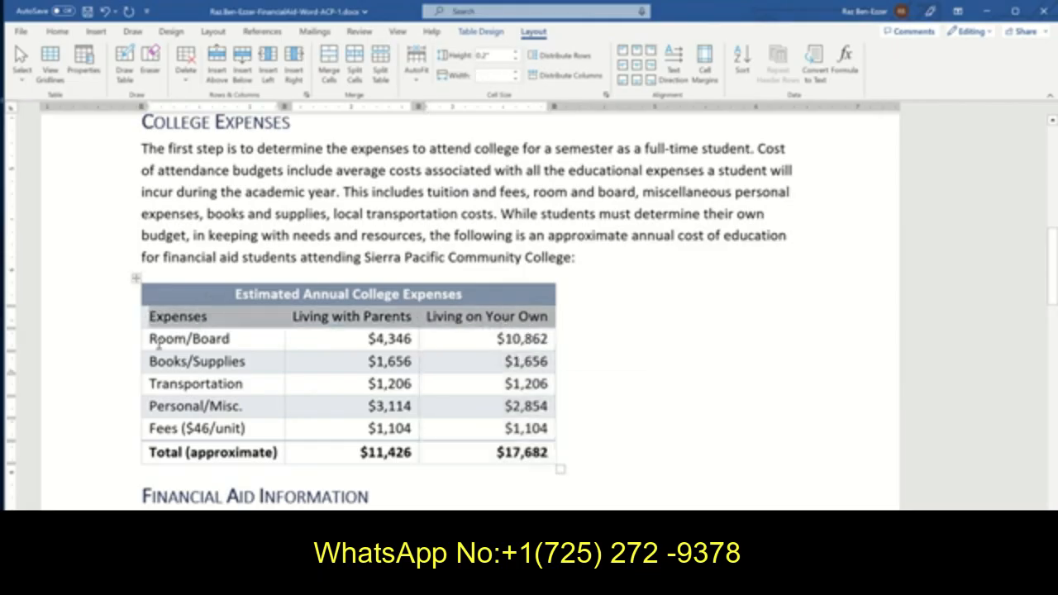
{"action": "left_click", "coordinate": [56, 35]}
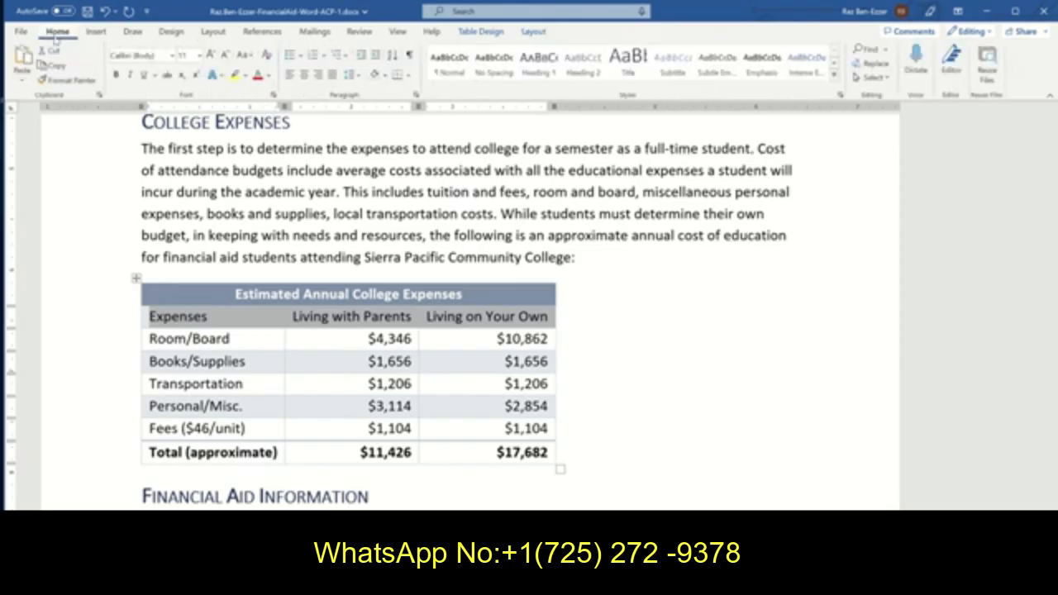
{"action": "left_click", "coordinate": [117, 75]}
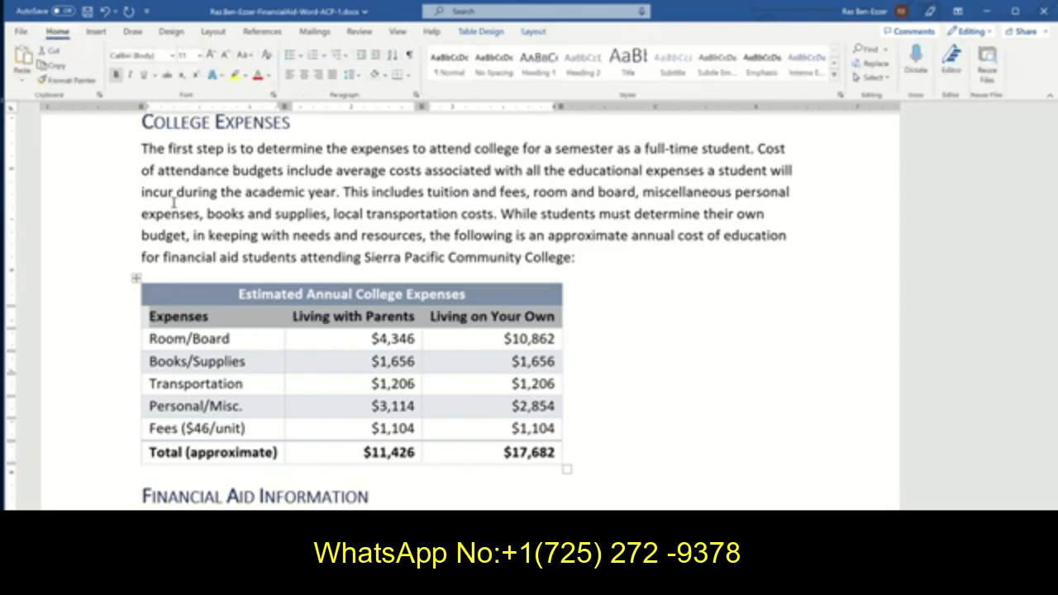
{"action": "key", "text": "alt+Tab"}
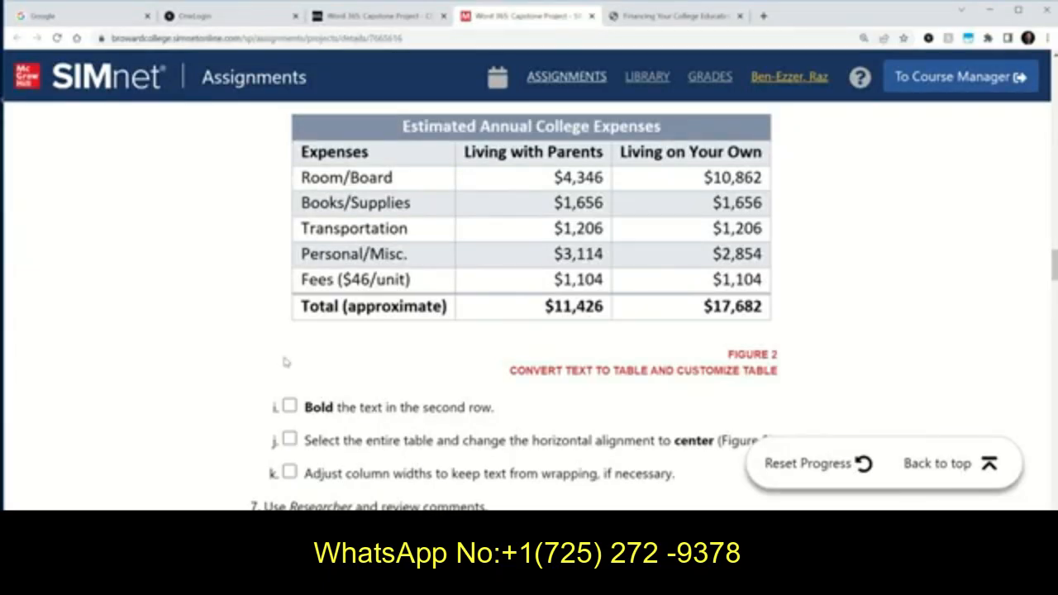
{"action": "left_click", "coordinate": [289, 405]}
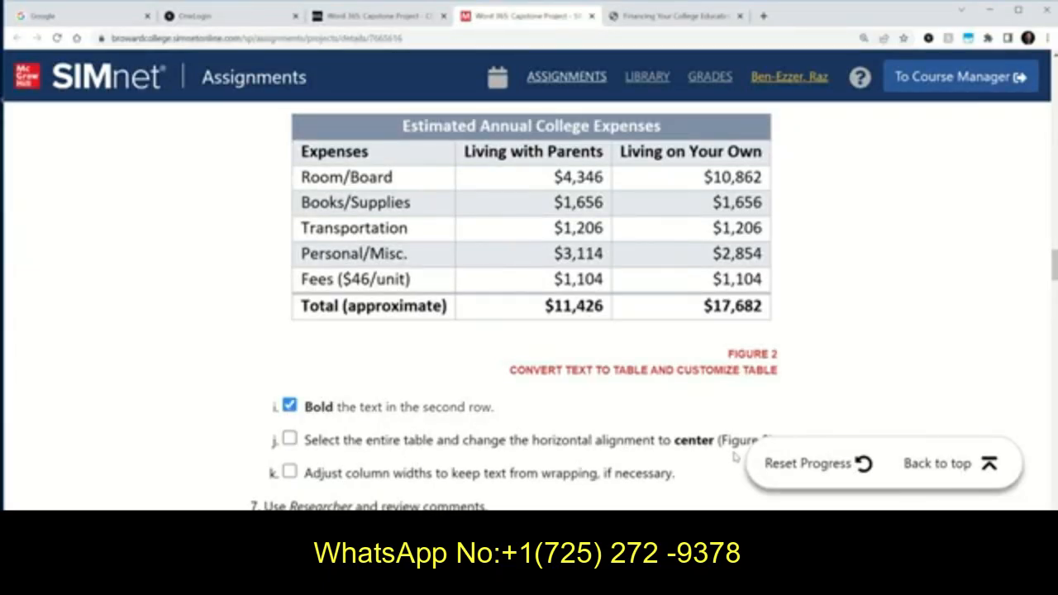
{"action": "scroll", "coordinate": [735, 479], "scroll_direction": "down", "scroll_amount": 3}
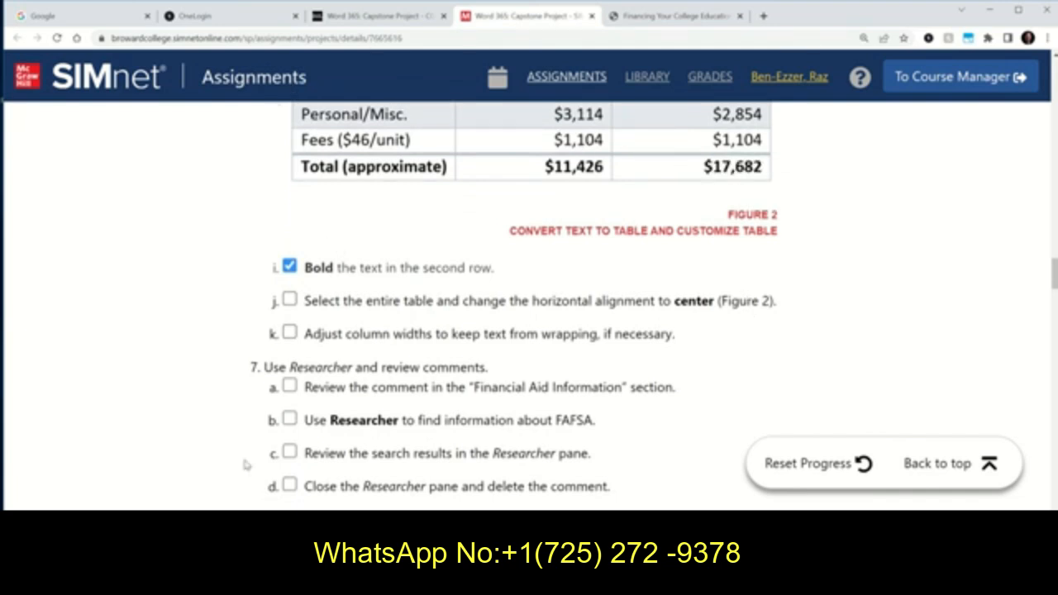
Step: In Word, select the entire College Expenses table and set its alignment to Center in Table Properties
{"action": "key", "text": "alt+Tab"}
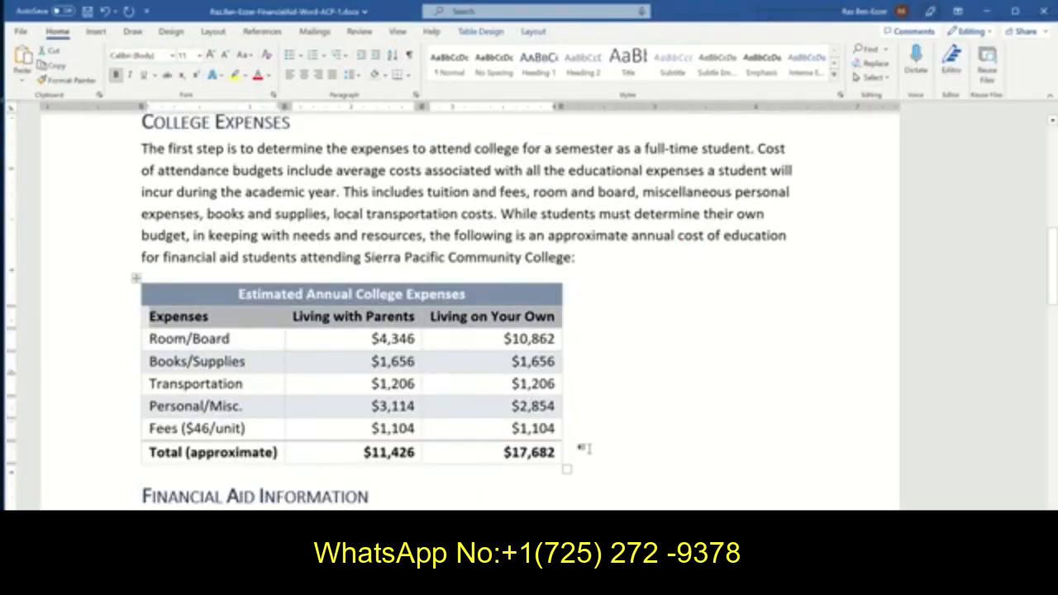
{"action": "left_click", "coordinate": [136, 277]}
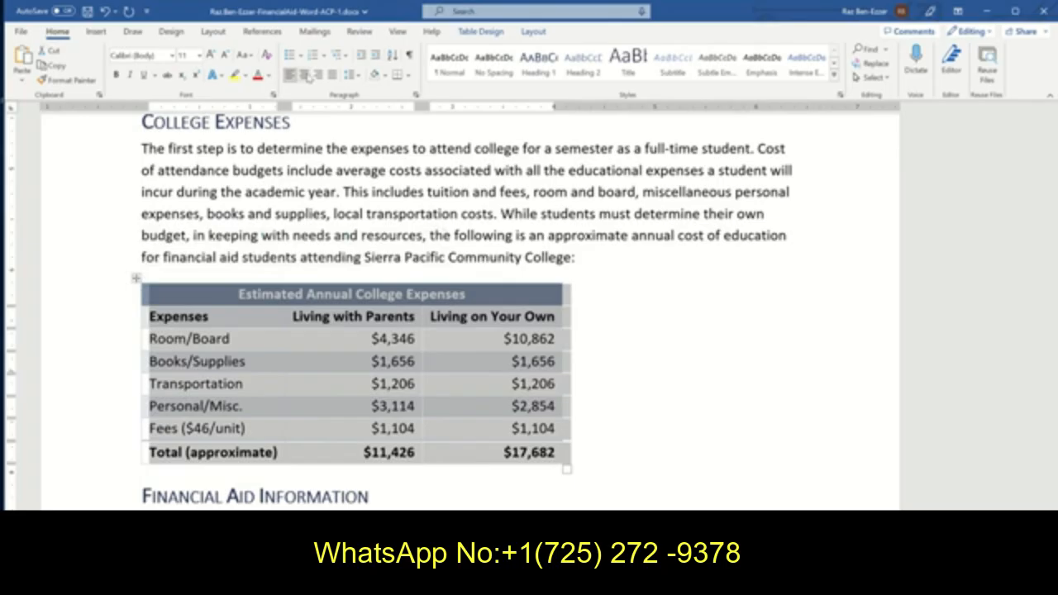
{"action": "left_click", "coordinate": [305, 75]}
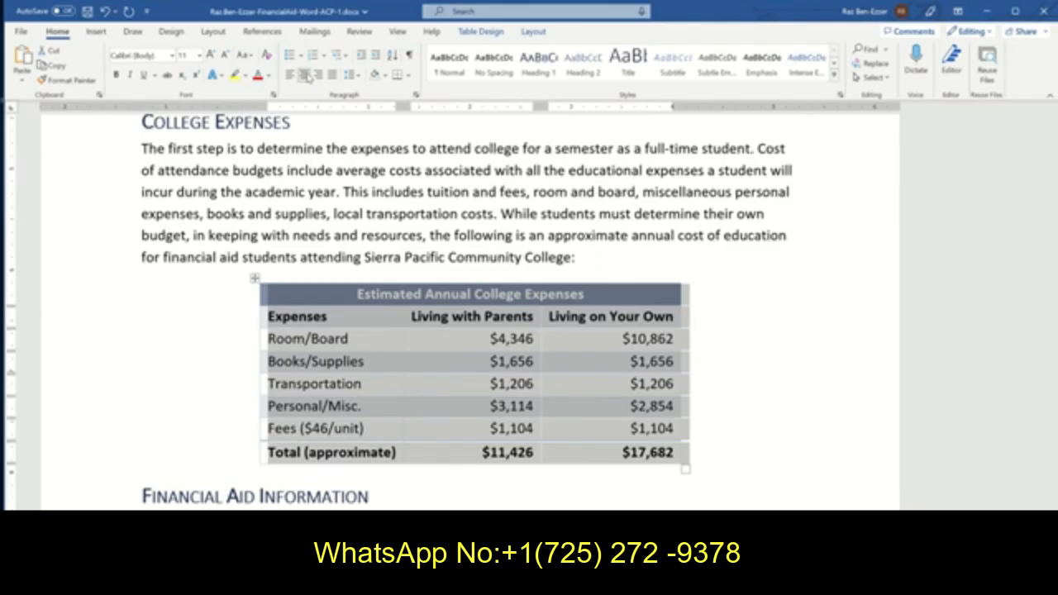
{"action": "left_click", "coordinate": [106, 11]}
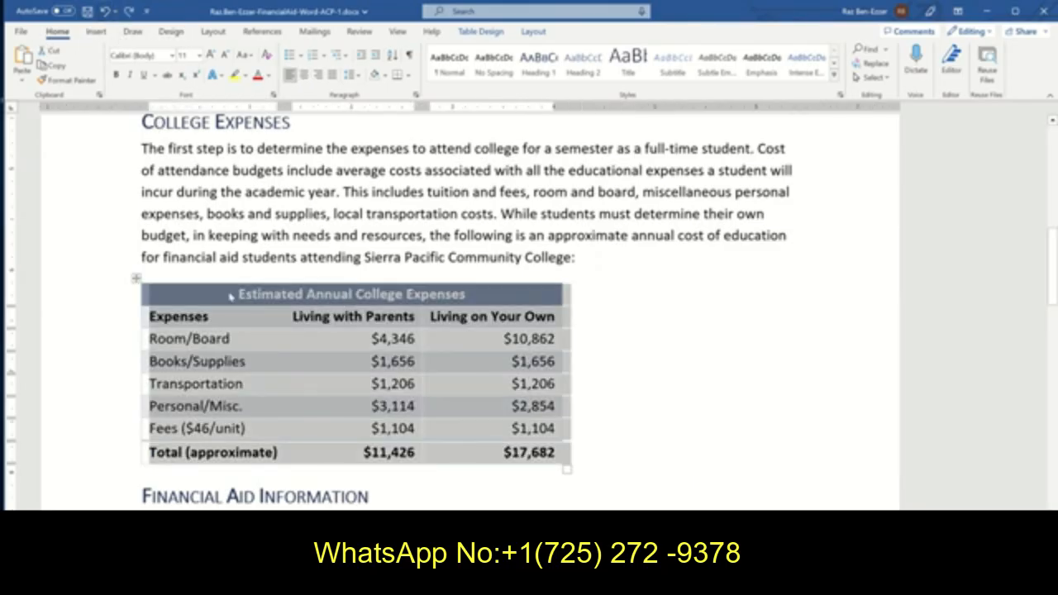
{"action": "right_click", "coordinate": [192, 294]}
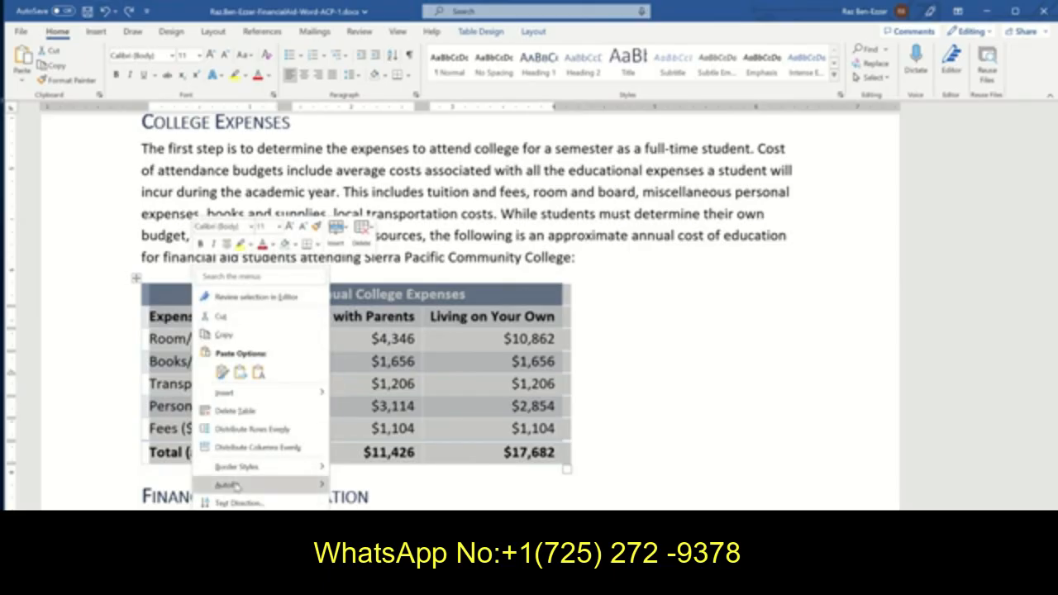
{"action": "left_click", "coordinate": [237, 540]}
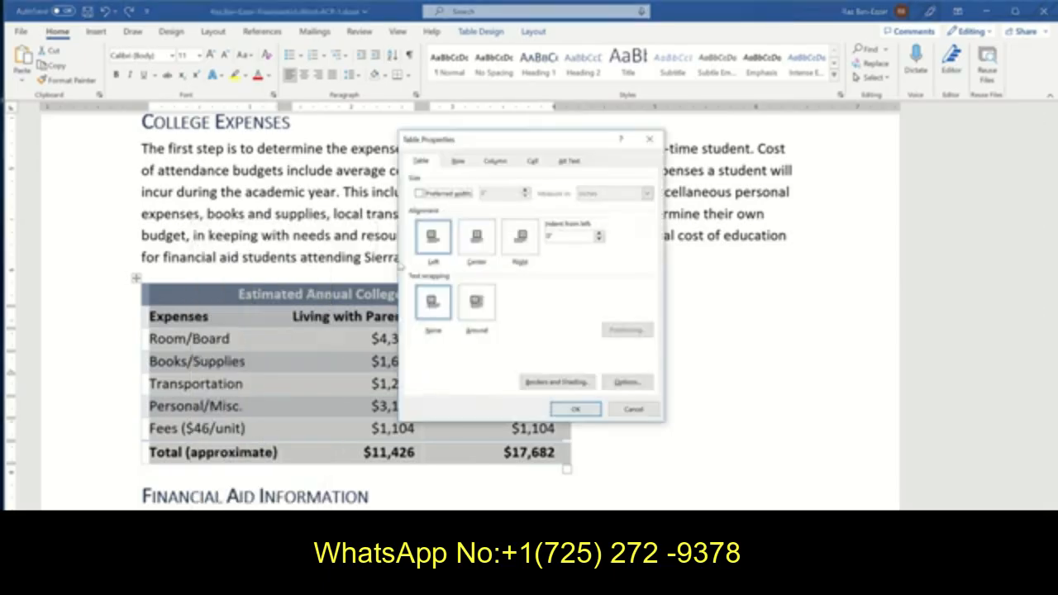
{"action": "left_click", "coordinate": [477, 238]}
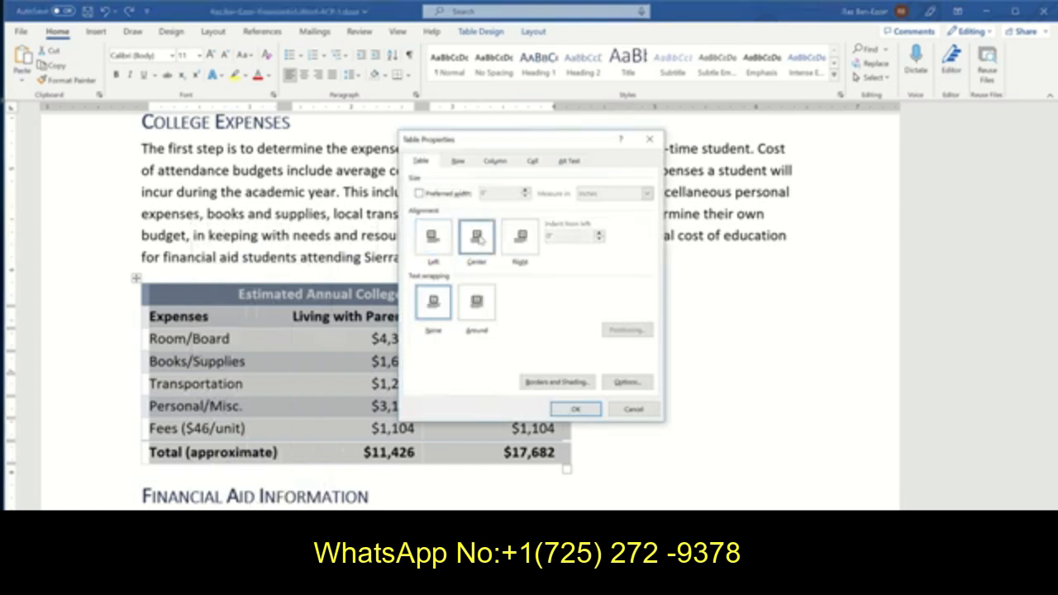
{"action": "left_click", "coordinate": [576, 409]}
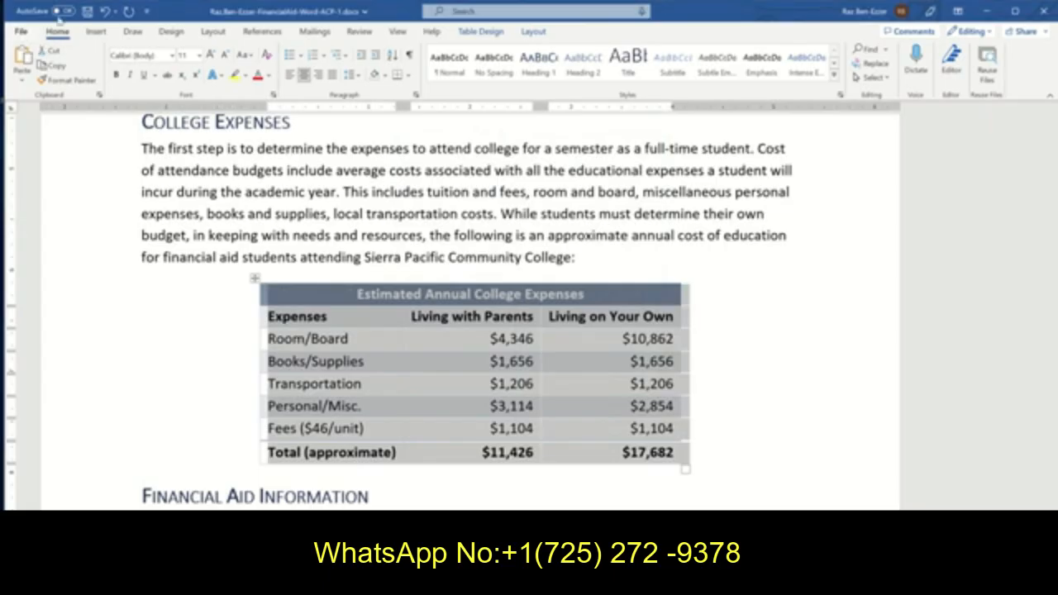
Step: Save the document and, in Chrome, mark instruction 6j about centering the table as completed
{"action": "left_click", "coordinate": [87, 10]}
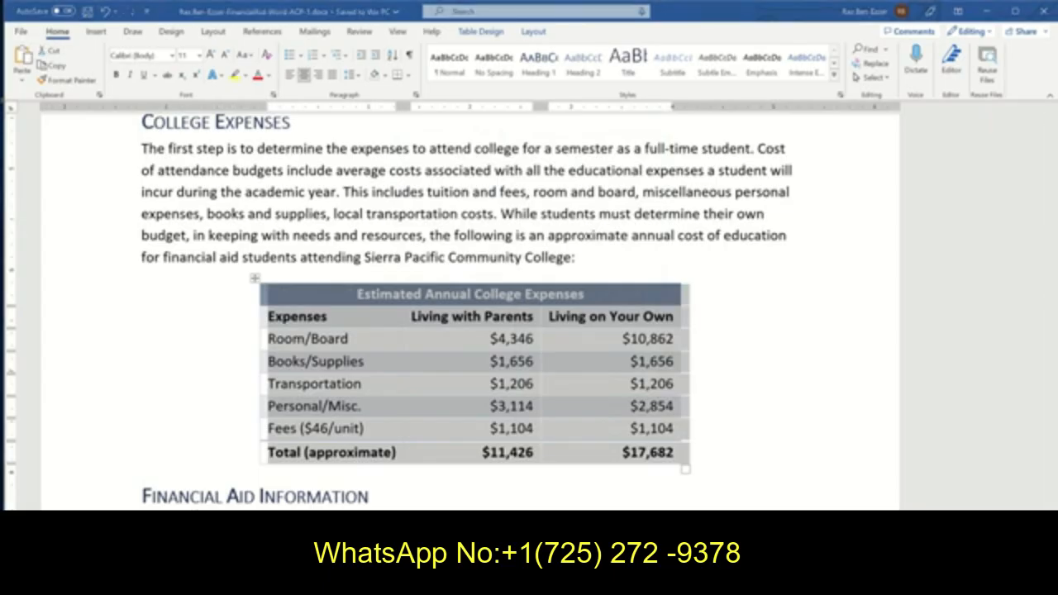
{"action": "key", "text": "alt+Tab"}
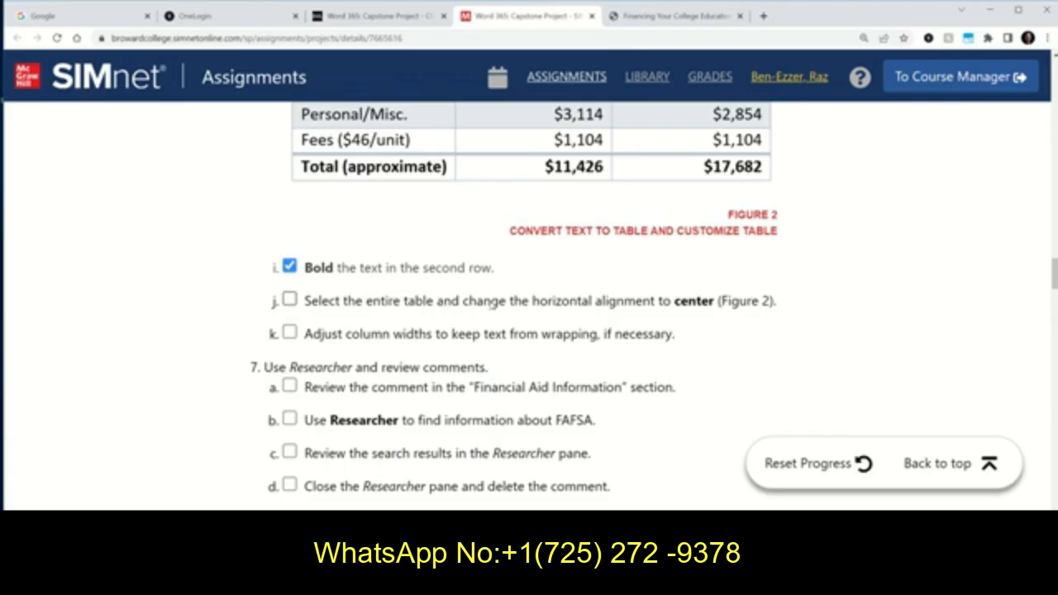
{"action": "left_click", "coordinate": [289, 300]}
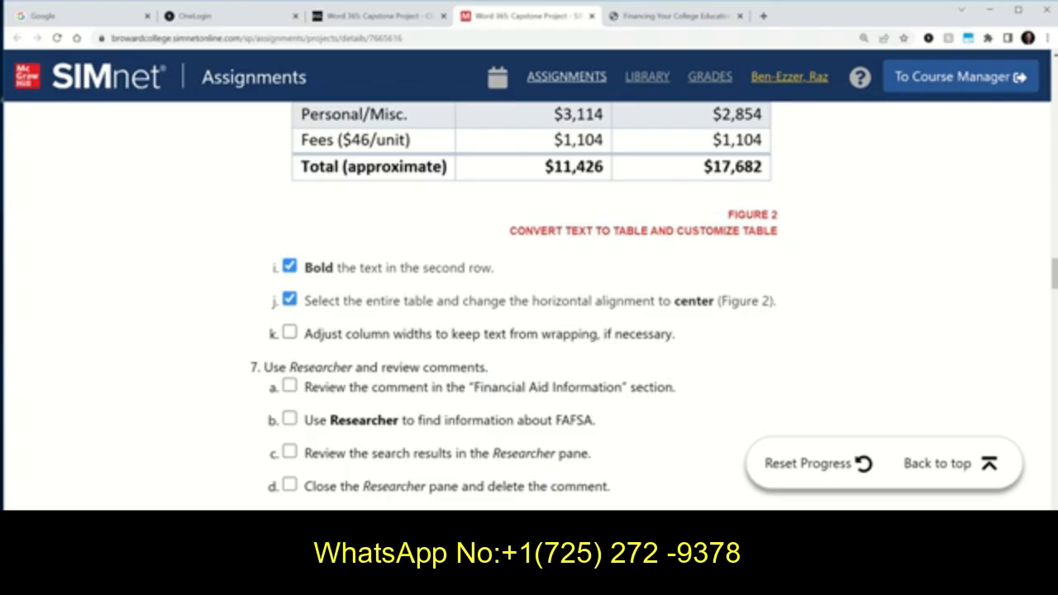
Step: In Word, test the first column's wrapping with filler text after "Total (approximate)" and undo the entry
{"action": "key", "text": "alt+Tab"}
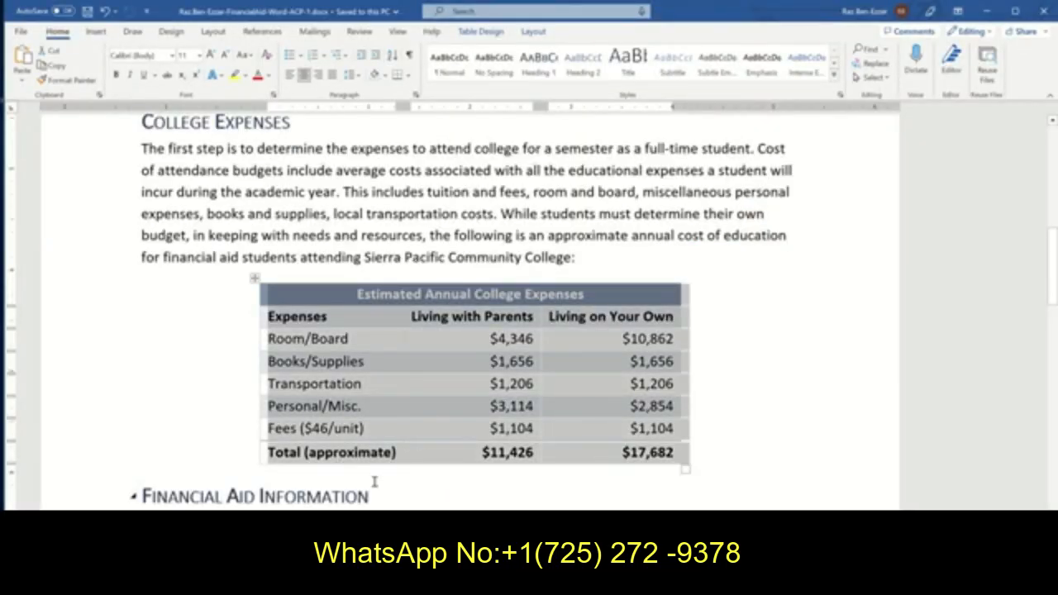
{"action": "left_click", "coordinate": [362, 457]}
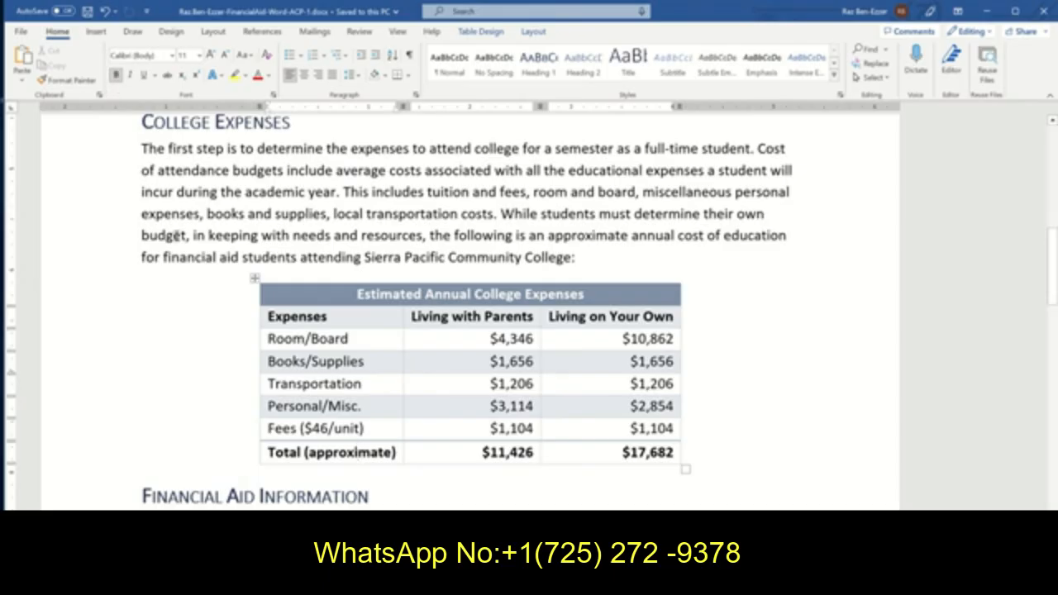
{"action": "left_click", "coordinate": [396, 461]}
{"action": "type", "text": "sdfsdfsdffdsfd"}
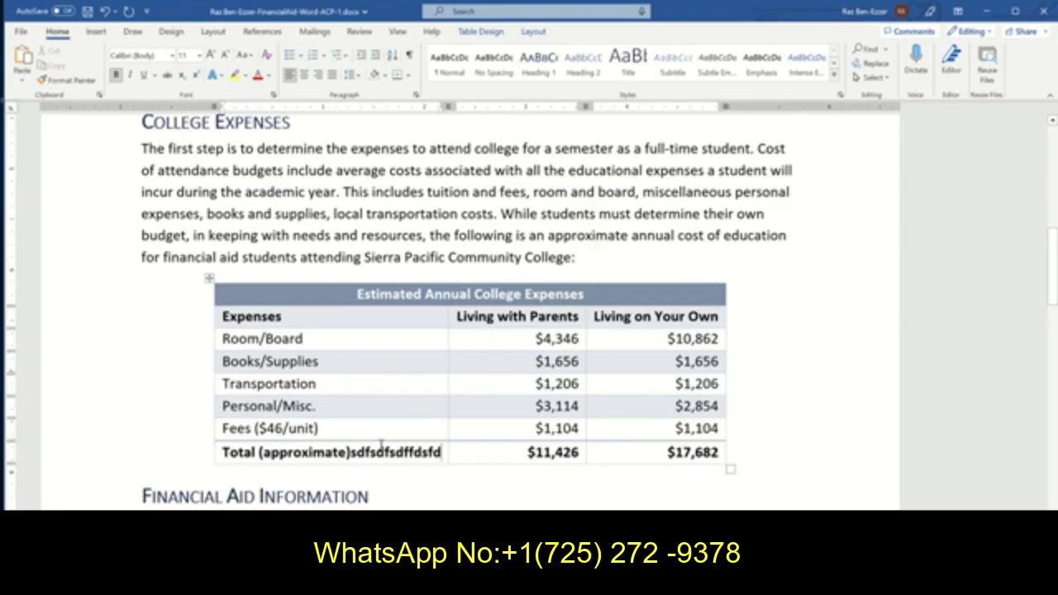
{"action": "key", "text": "ctrl+z"}
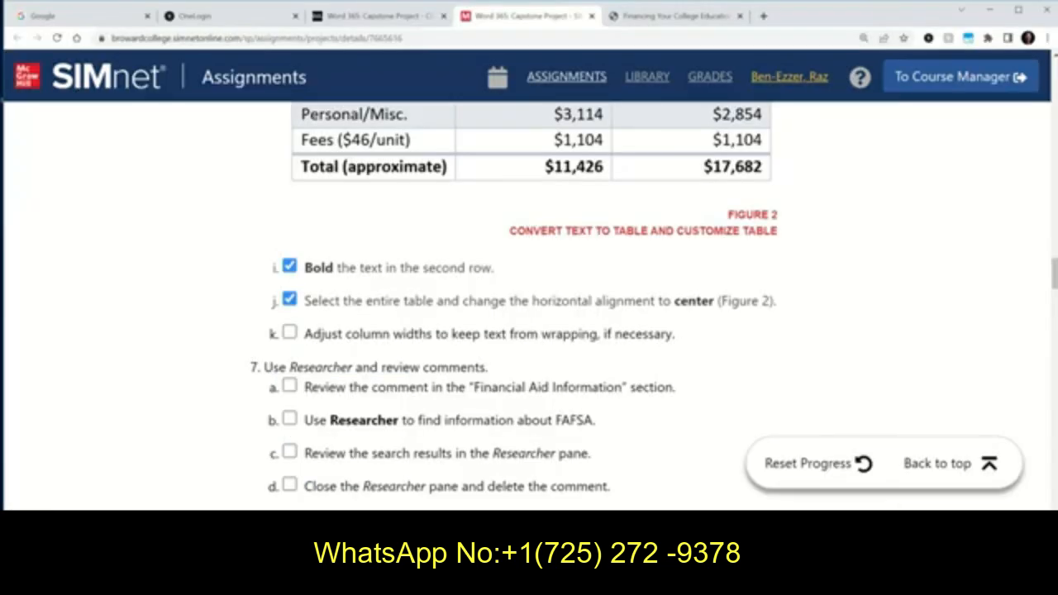
Step: In Chrome, mark instruction 6k about adjusting column widths as completed
{"action": "left_click", "coordinate": [289, 333]}
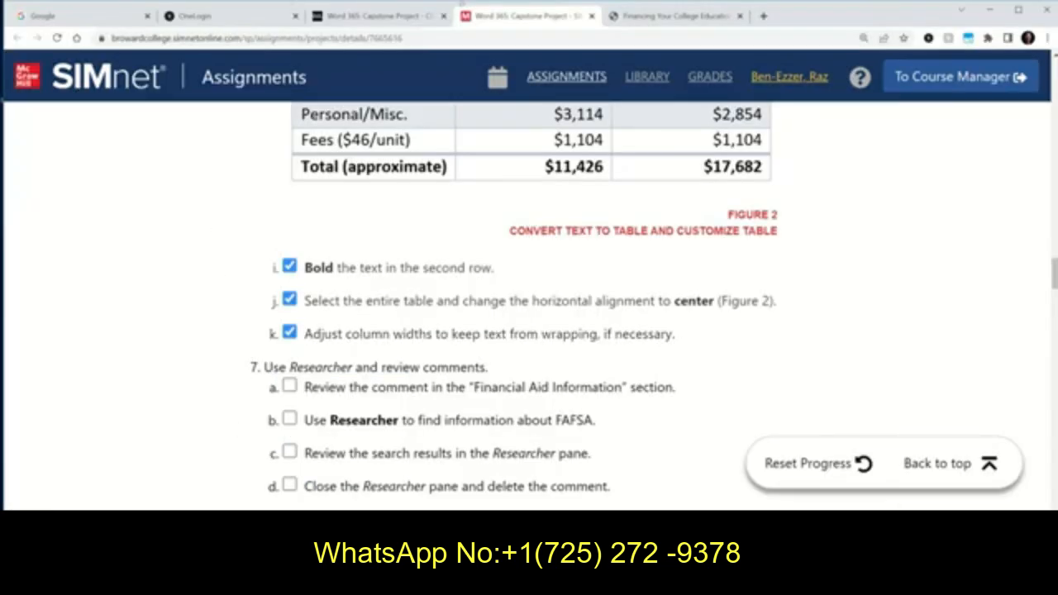
{"action": "left_click", "coordinate": [446, 25]}
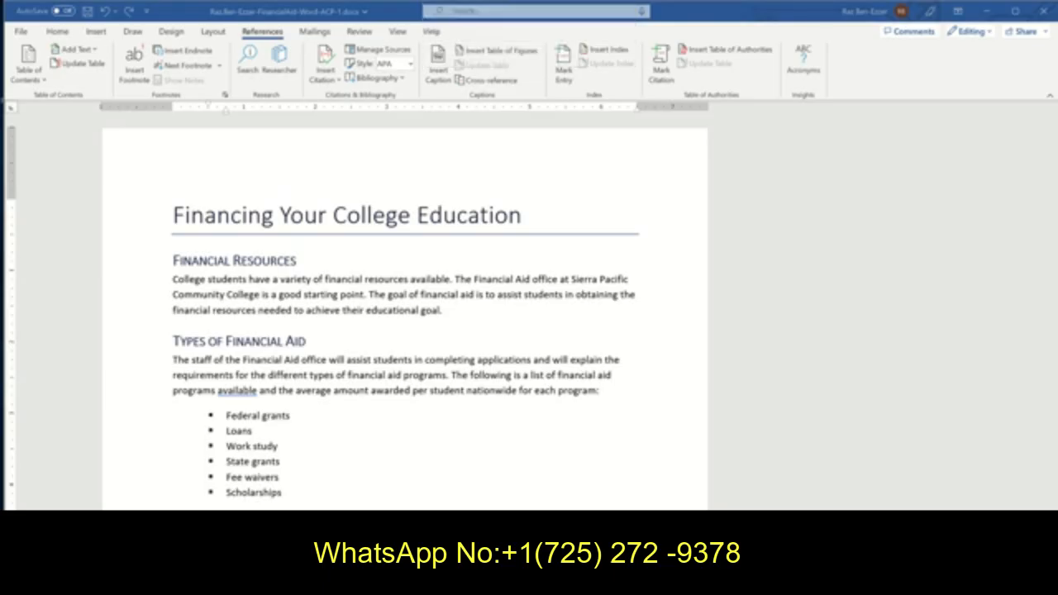
Step: In Chrome, return to the SIMnet assignment and clear the completion mark on instruction 7a about reviewing the comment
{"action": "key", "text": "alt+Tab"}
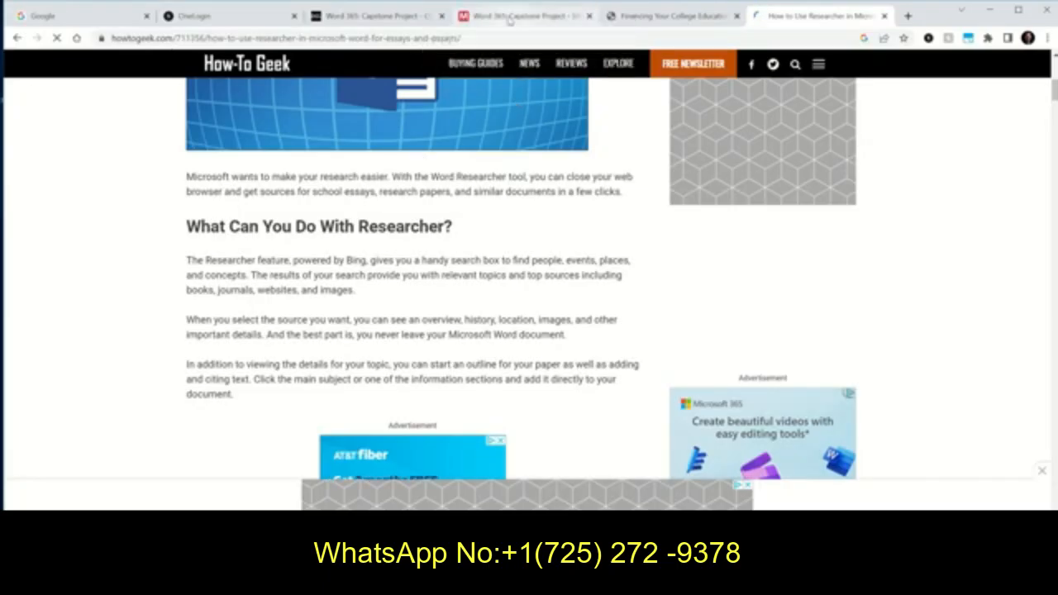
{"action": "left_click", "coordinate": [510, 18]}
{"action": "scroll", "coordinate": [322, 405], "scroll_direction": "down", "scroll_amount": 2}
{"action": "scroll", "coordinate": [329, 281], "scroll_direction": "up", "scroll_amount": 2}
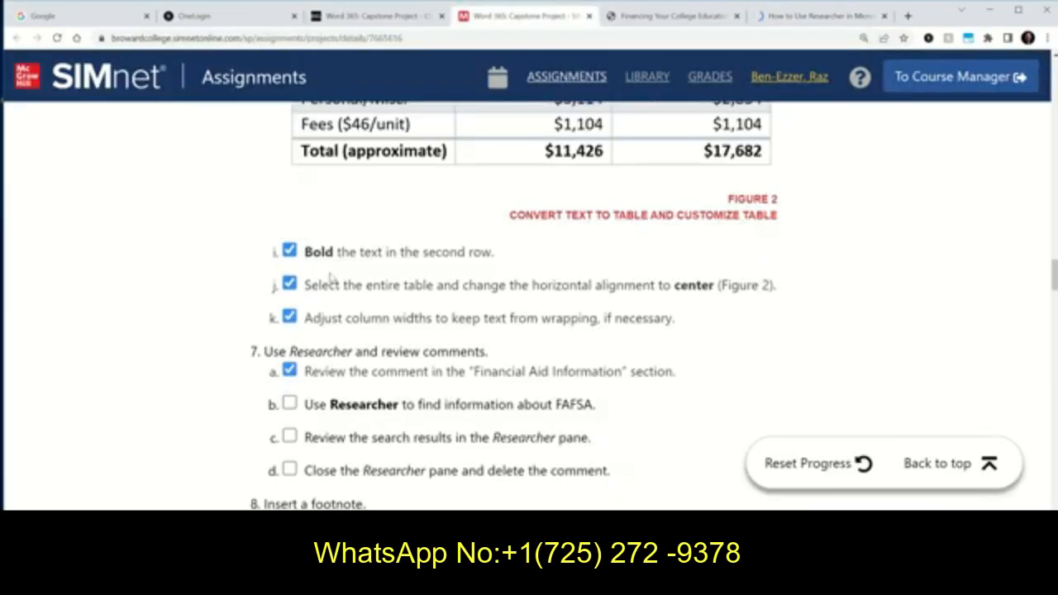
{"action": "left_click", "coordinate": [290, 369]}
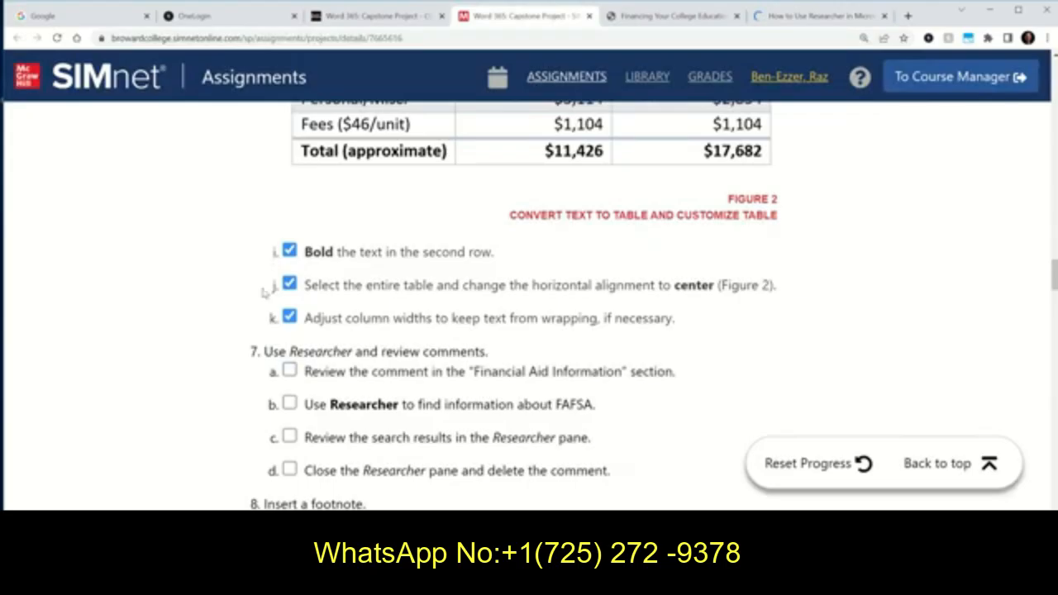
Step: Review the instructions from section 6 back to section 4's bullet formatting, including Figure 1, and return to the Word document
{"action": "scroll", "coordinate": [263, 291], "scroll_direction": "up", "scroll_amount": 1}
{"action": "scroll", "coordinate": [260, 292], "scroll_direction": "up", "scroll_amount": 1}
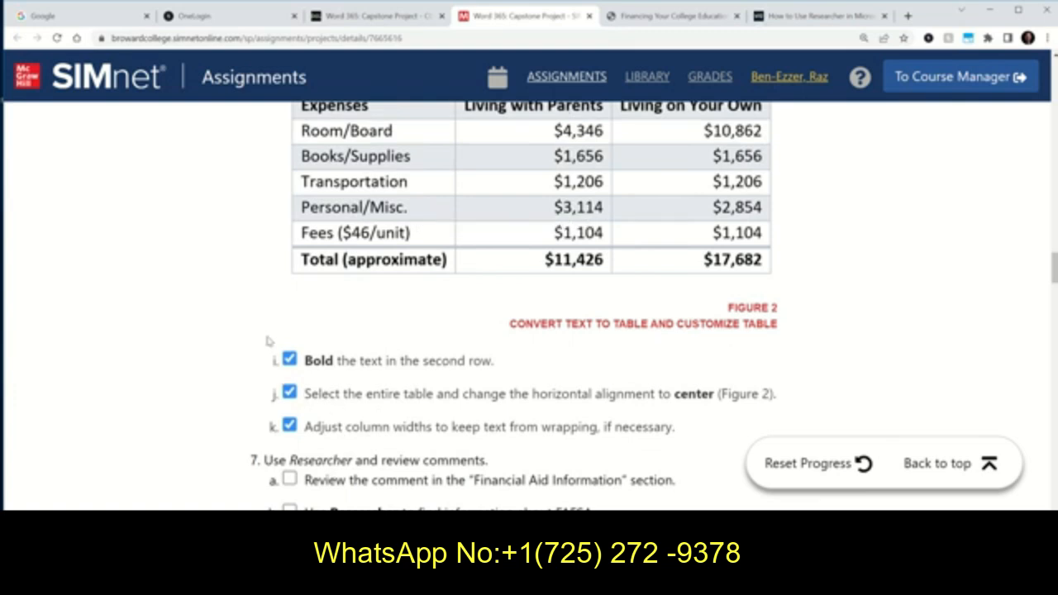
{"action": "scroll", "coordinate": [567, 410], "scroll_direction": "up", "scroll_amount": 3}
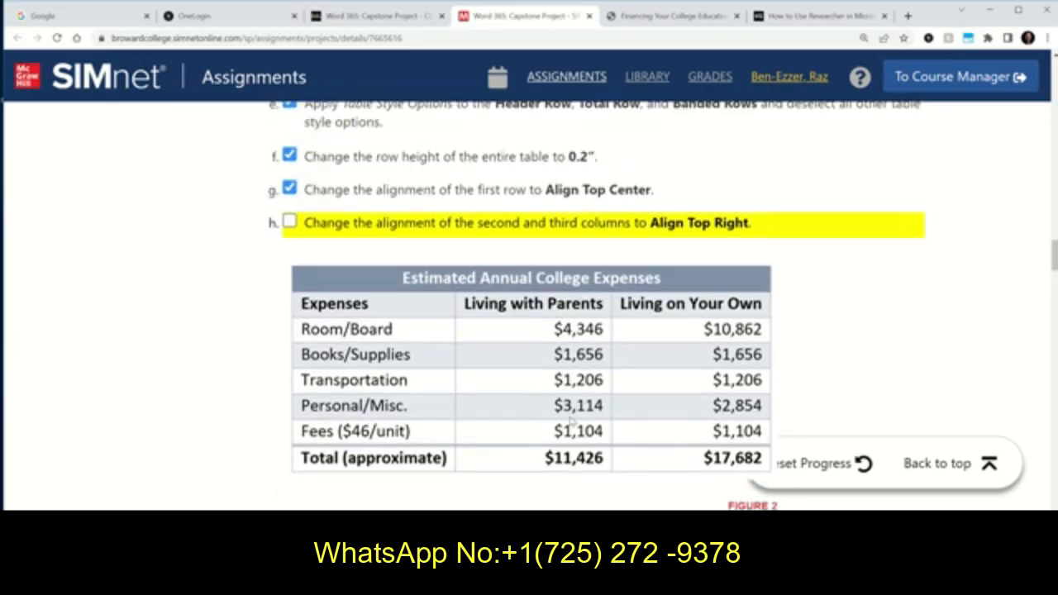
{"action": "scroll", "coordinate": [570, 421], "scroll_direction": "up", "scroll_amount": 8}
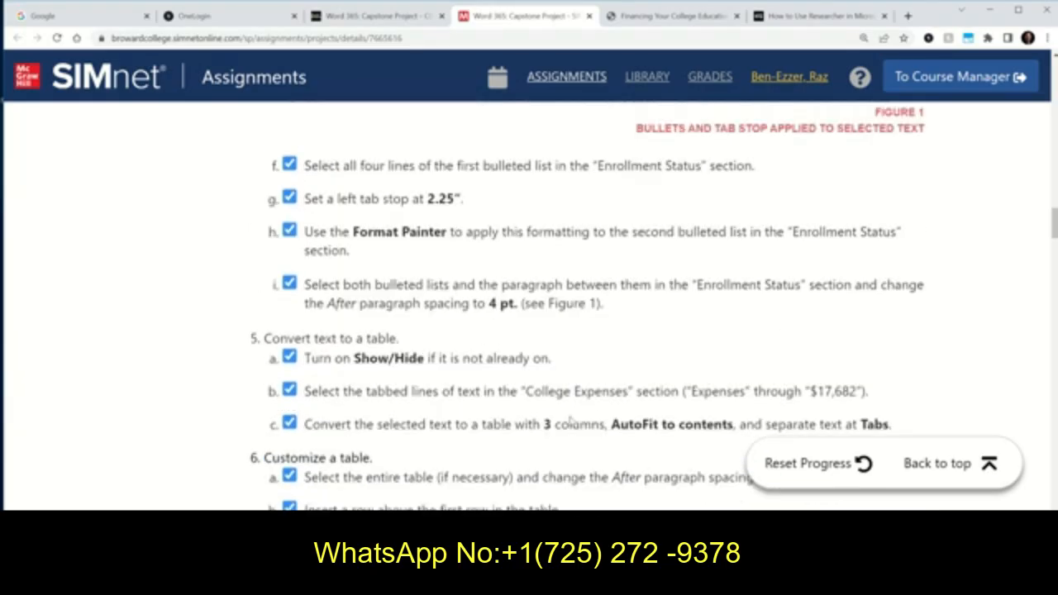
{"action": "scroll", "coordinate": [570, 422], "scroll_direction": "up", "scroll_amount": 8}
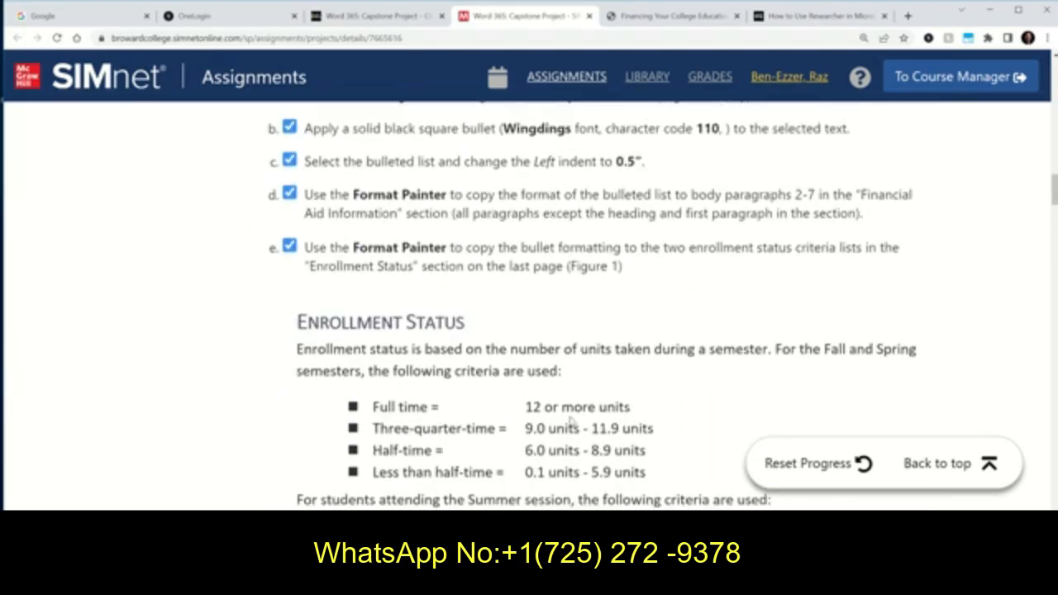
{"action": "scroll", "coordinate": [570, 421], "scroll_direction": "up", "scroll_amount": 3}
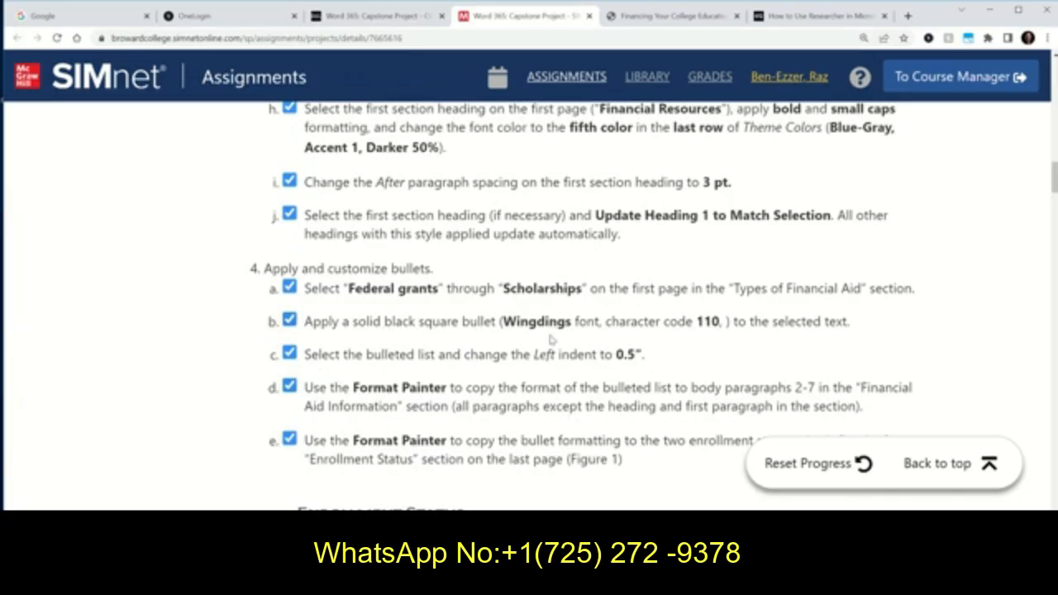
{"action": "scroll", "coordinate": [402, 376], "scroll_direction": "down", "scroll_amount": 4}
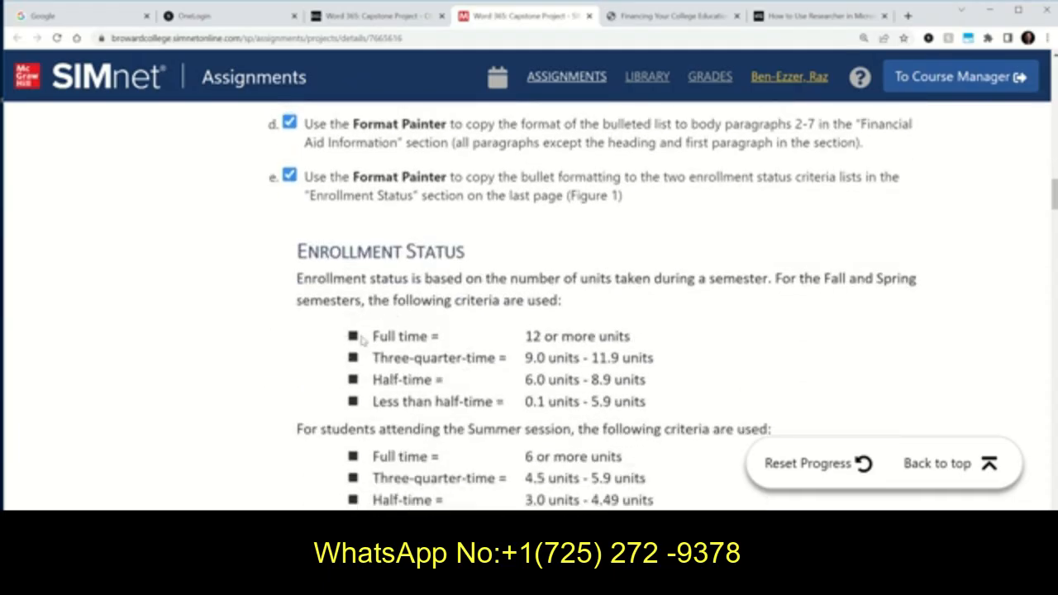
{"action": "left_click", "coordinate": [276, 580]}
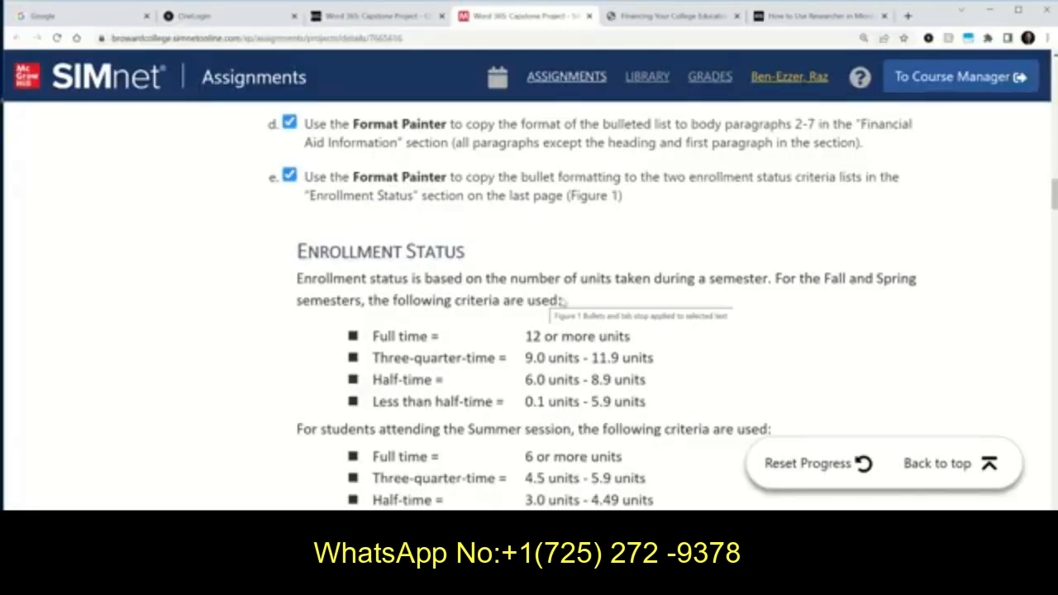
{"action": "scroll", "coordinate": [769, 271], "scroll_direction": "up", "scroll_amount": 3}
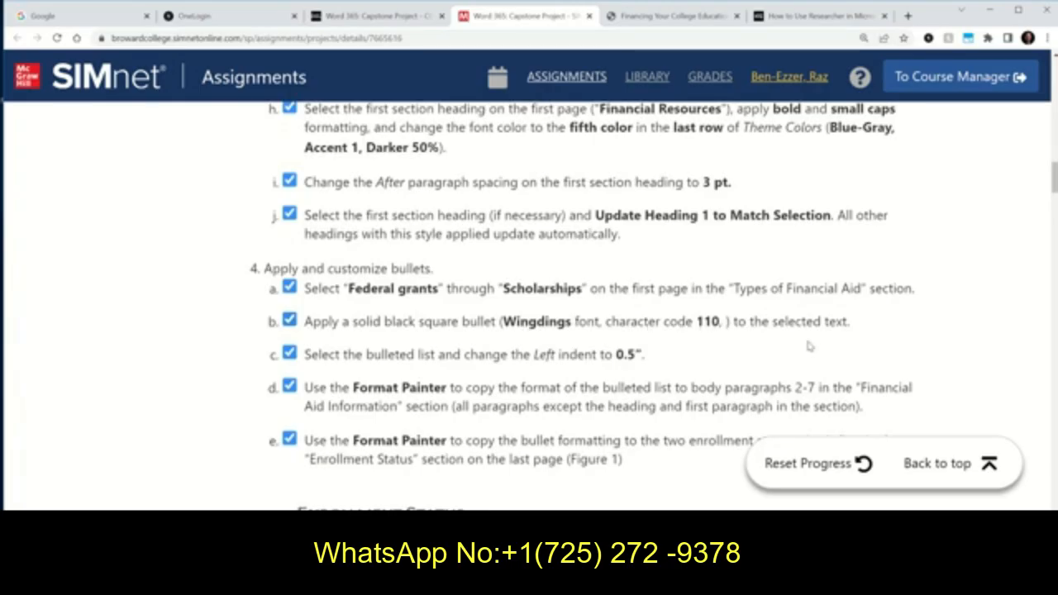
{"action": "key", "text": "alt+Tab"}
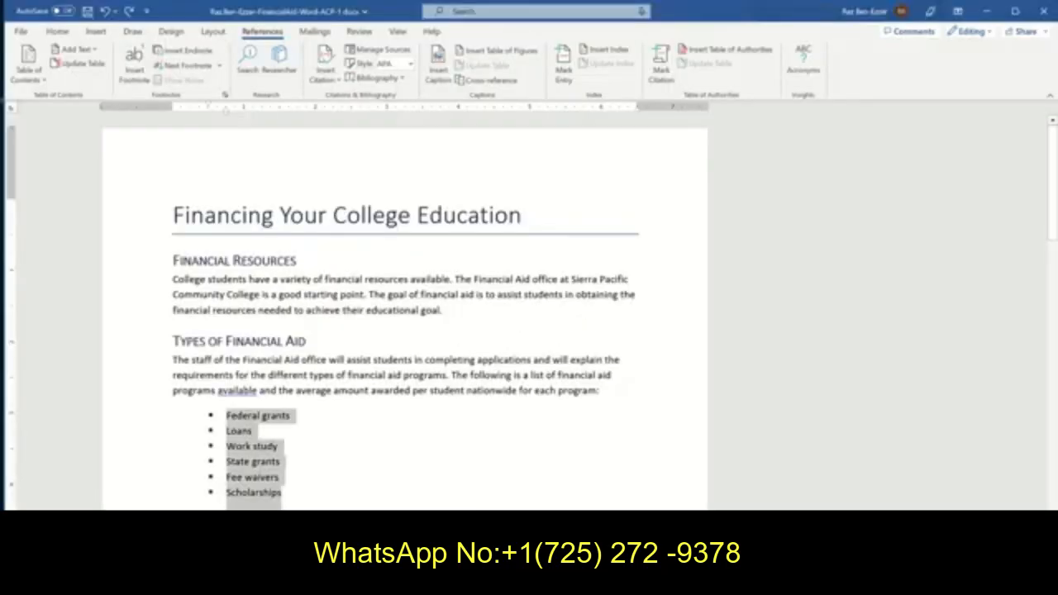
Step: Define a solid black square bullet (Wingdings, character code 110) for the list from "Federal grants" through "Scholarships"
{"action": "left_click", "coordinate": [275, 446]}
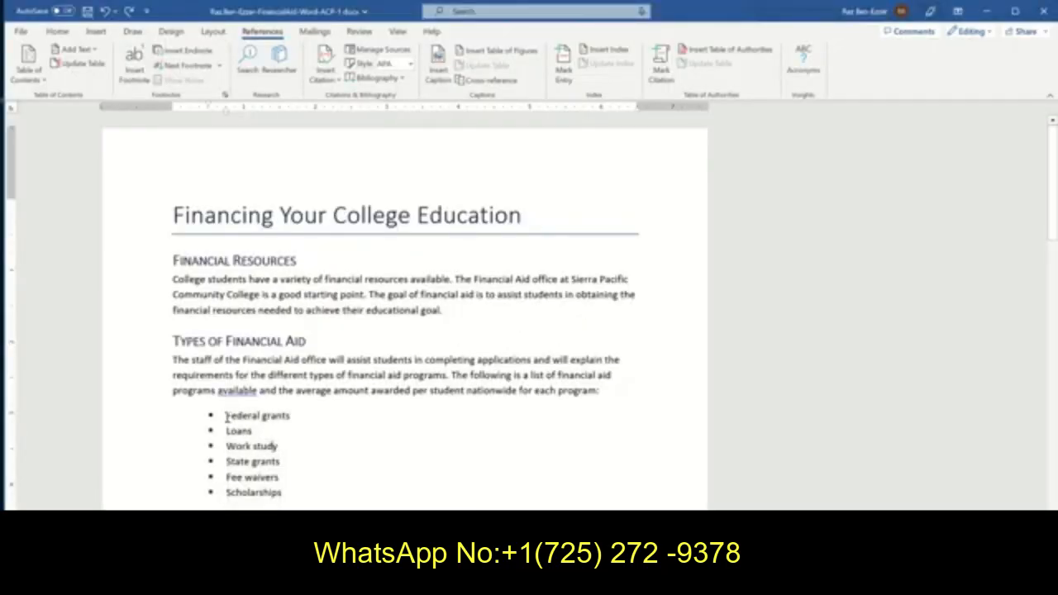
{"action": "left_click_drag", "start_coordinate": [226, 415], "coordinate": [302, 491]}
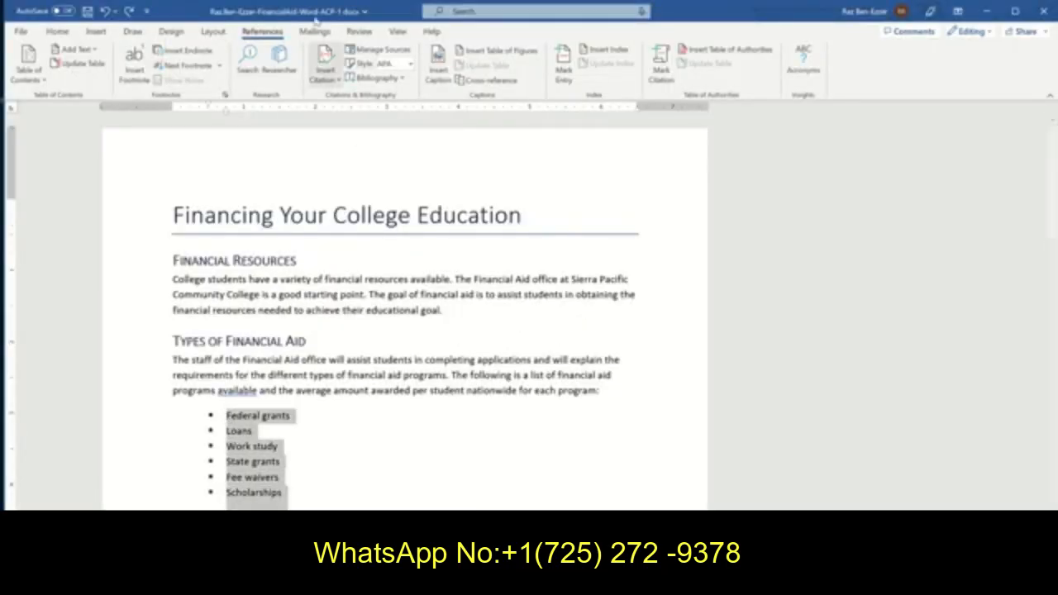
{"action": "left_click", "coordinate": [57, 31]}
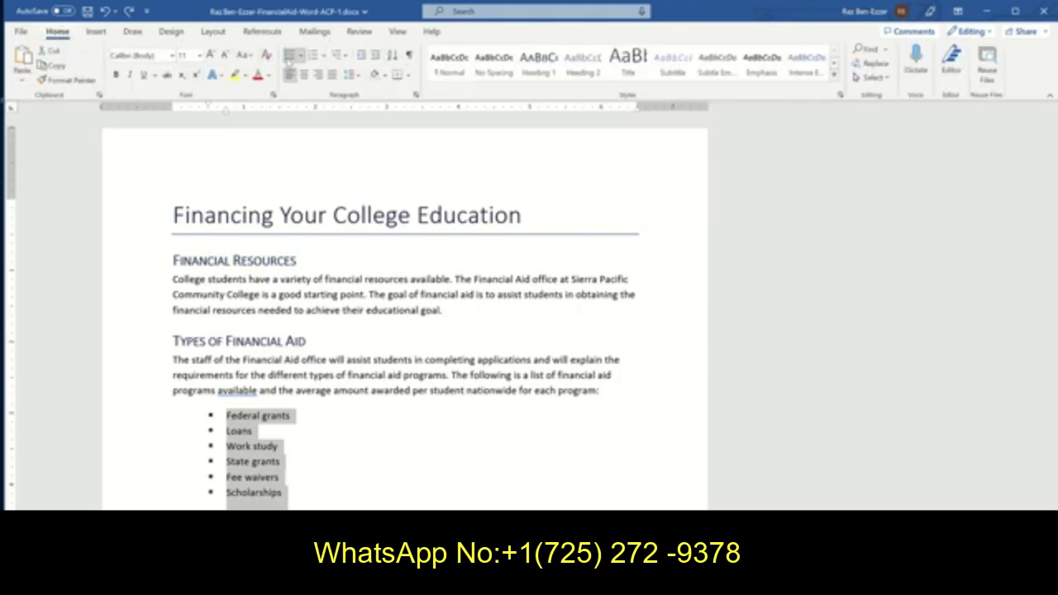
{"action": "left_click", "coordinate": [302, 55]}
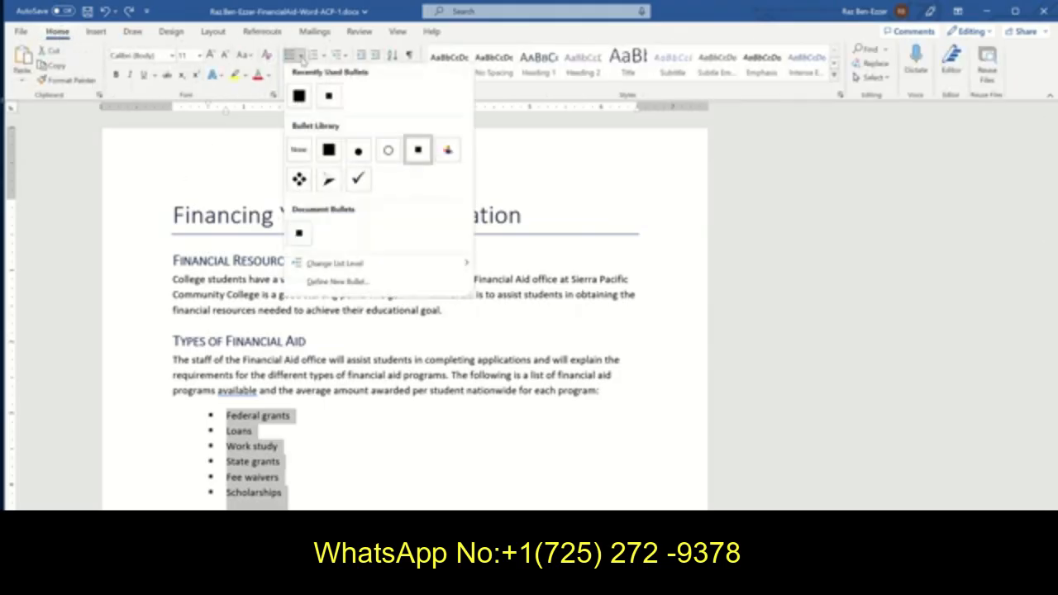
{"action": "left_click", "coordinate": [342, 282]}
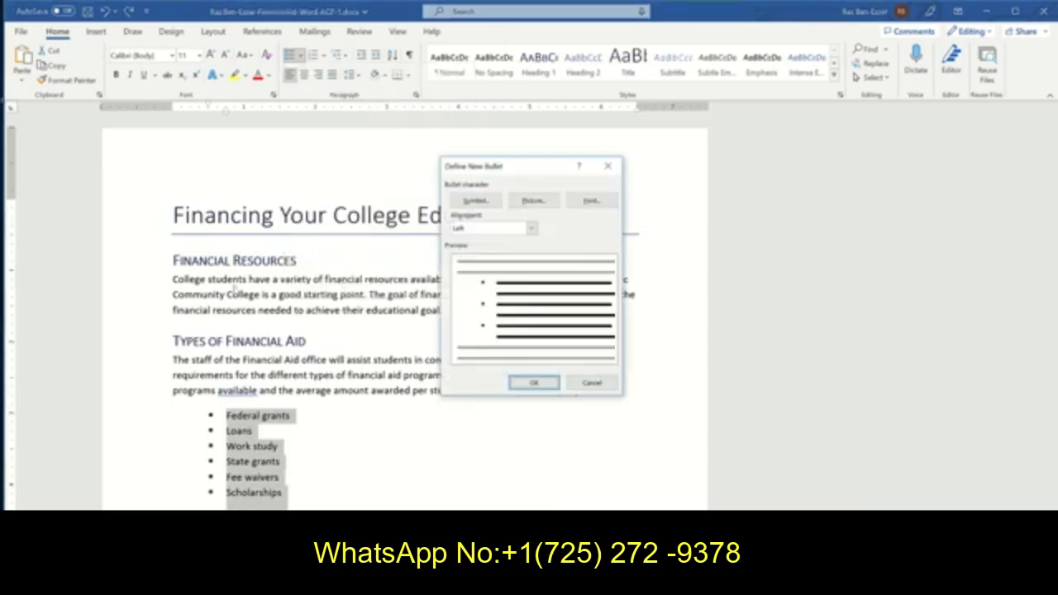
{"action": "left_click", "coordinate": [478, 204]}
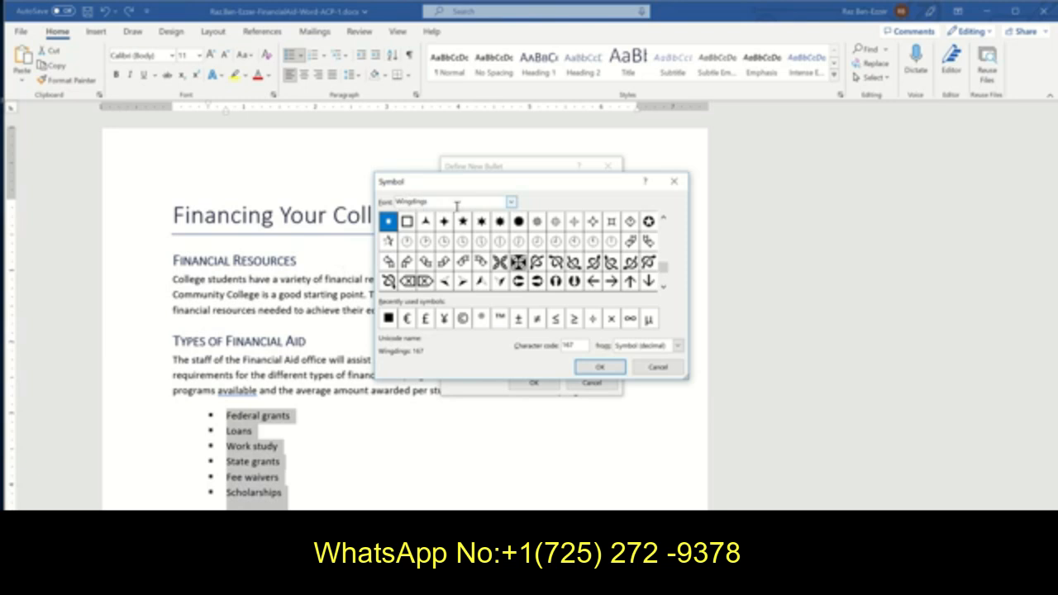
{"action": "left_click", "coordinate": [511, 202]}
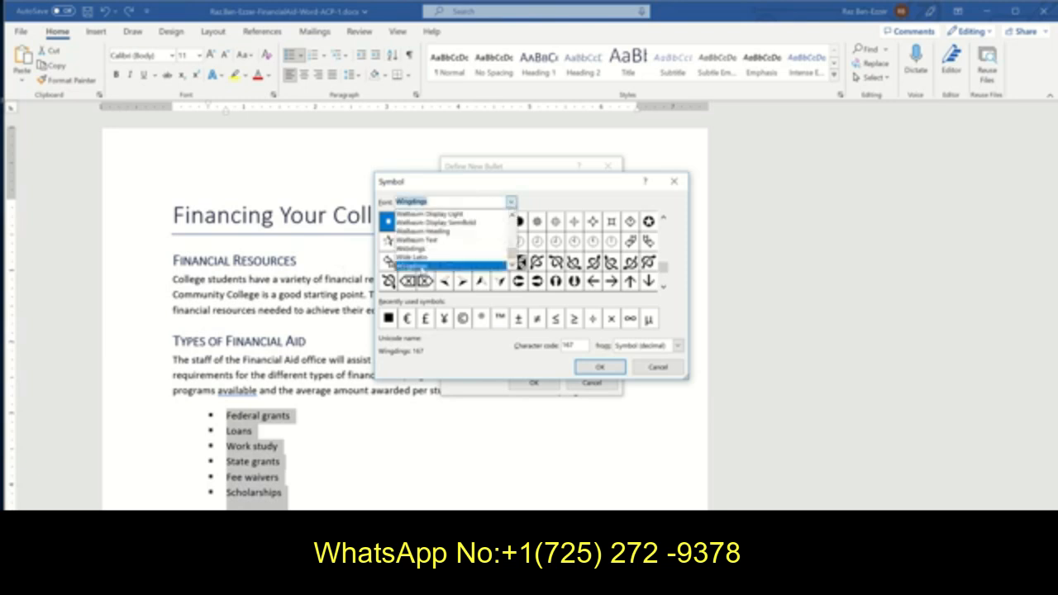
{"action": "left_click", "coordinate": [417, 265]}
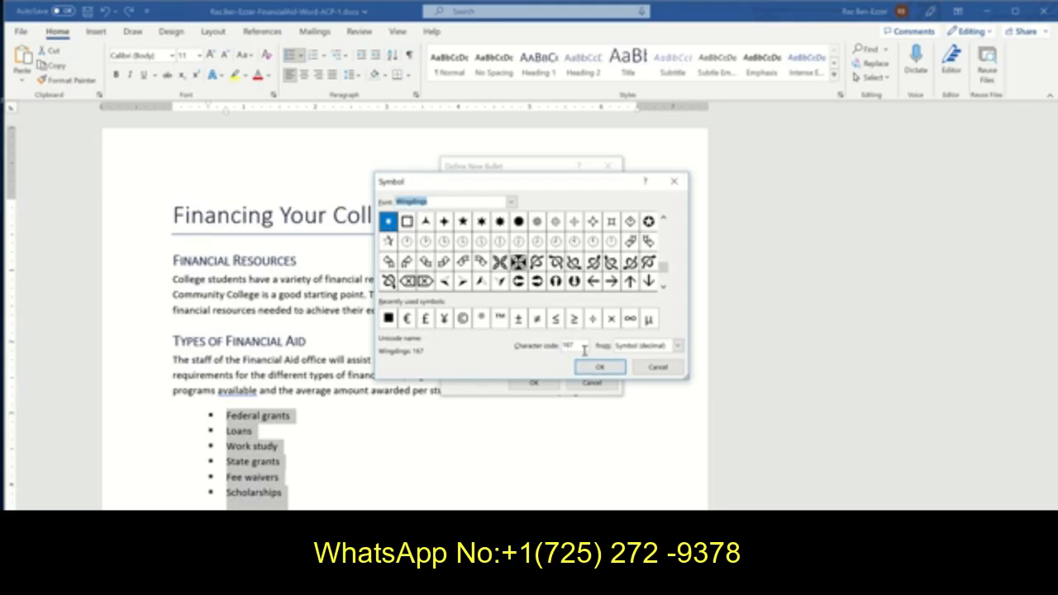
{"action": "left_click_drag", "start_coordinate": [580, 348], "coordinate": [552, 352]}
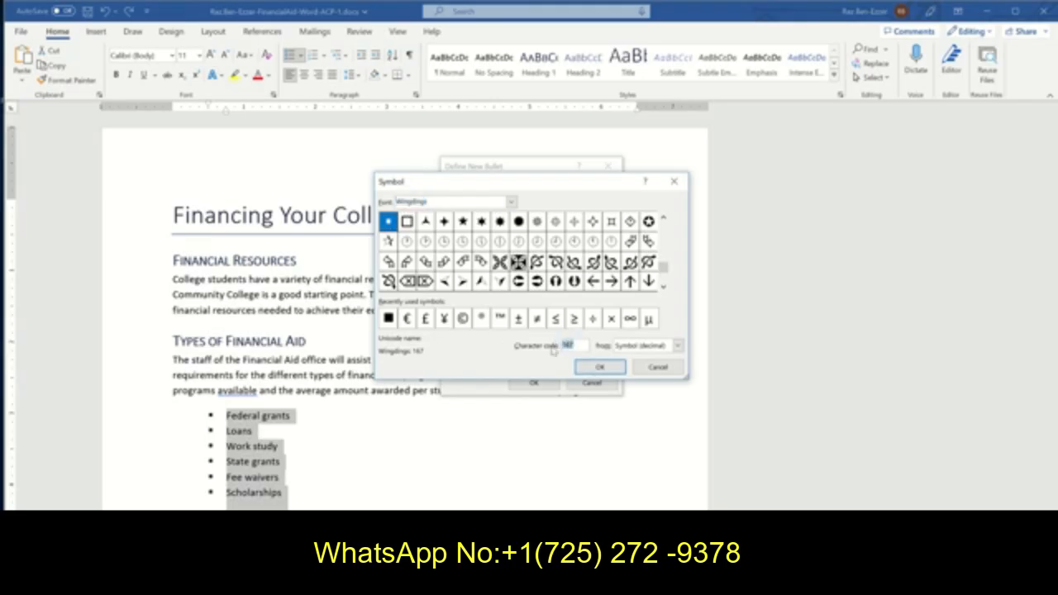
{"action": "type", "text": "110"}
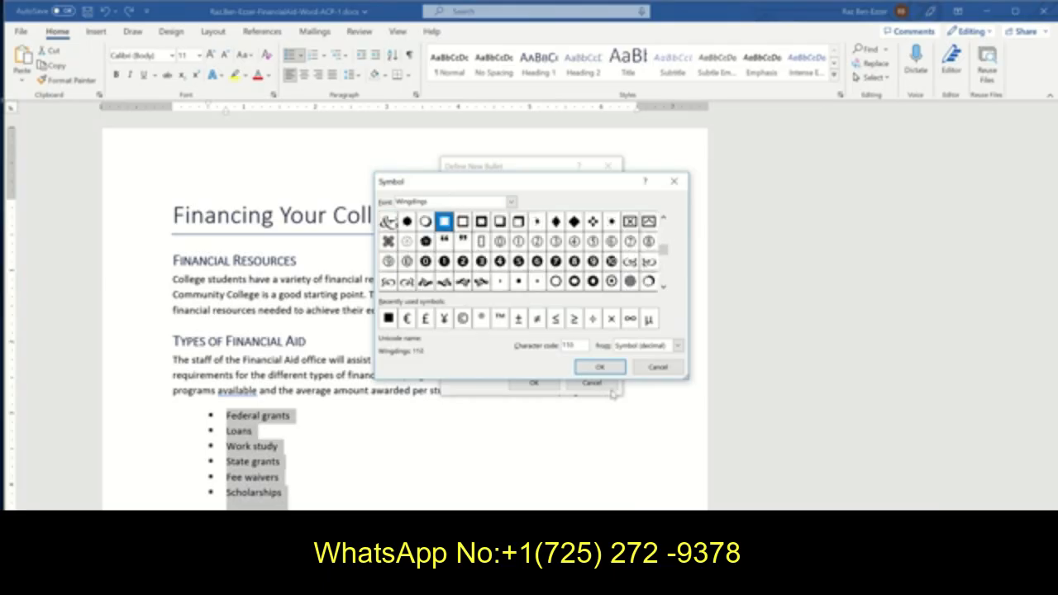
{"action": "left_click", "coordinate": [609, 370]}
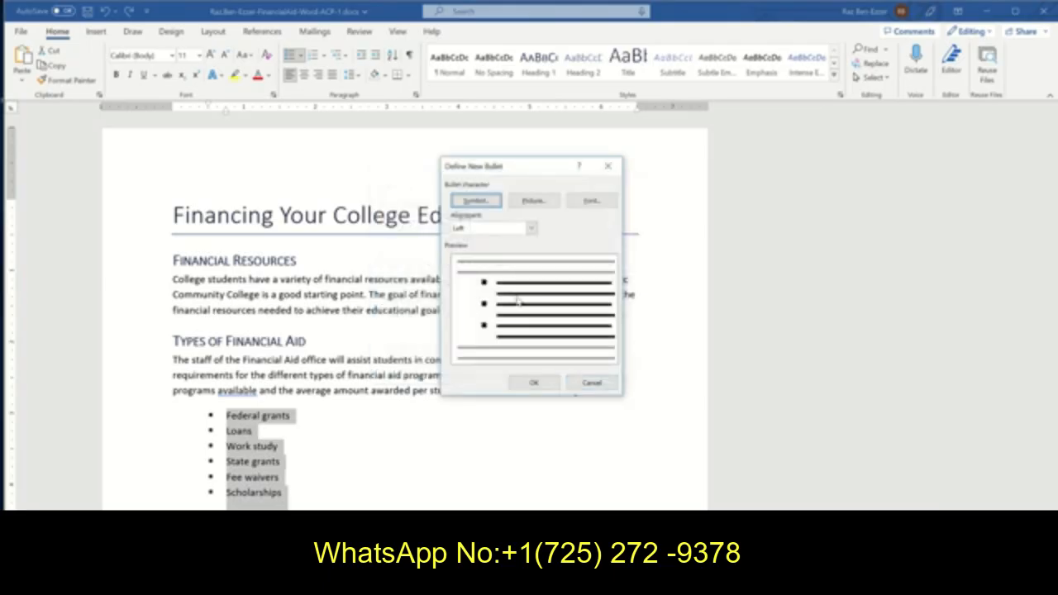
{"action": "left_click", "coordinate": [535, 382]}
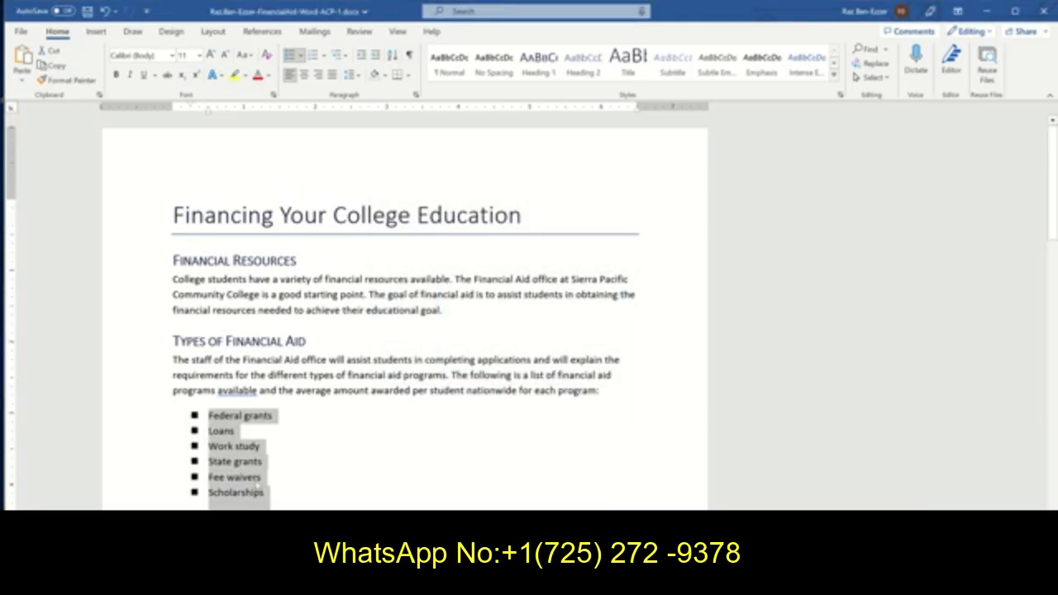
Step: Apply the solid black square bullet to the six bulleted paragraphs in the "Financial Aid Information" section
{"action": "scroll", "coordinate": [273, 451], "scroll_direction": "down", "scroll_amount": 5}
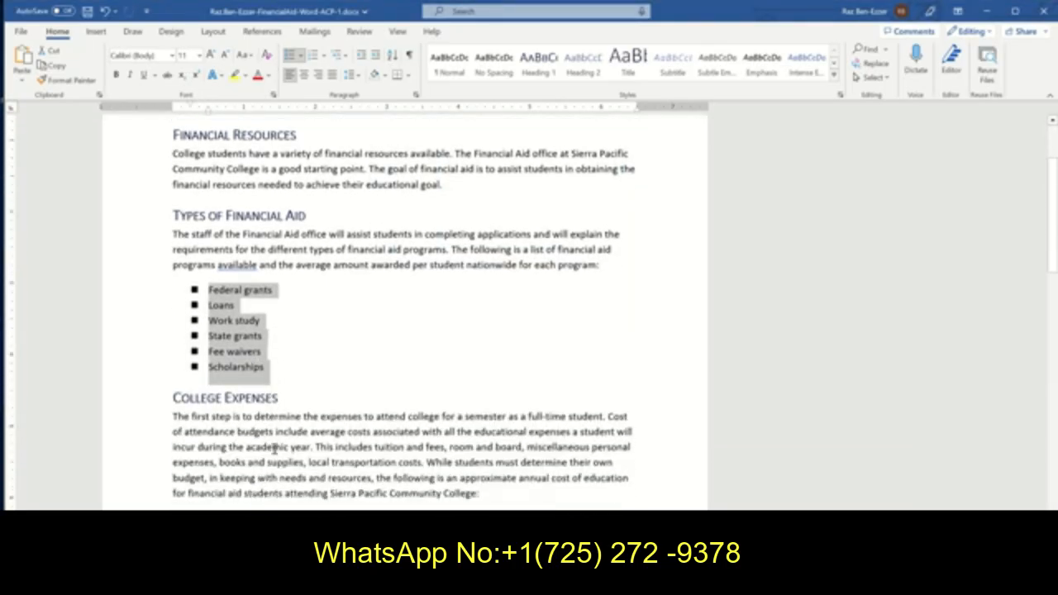
{"action": "scroll", "coordinate": [274, 447], "scroll_direction": "down", "scroll_amount": 10}
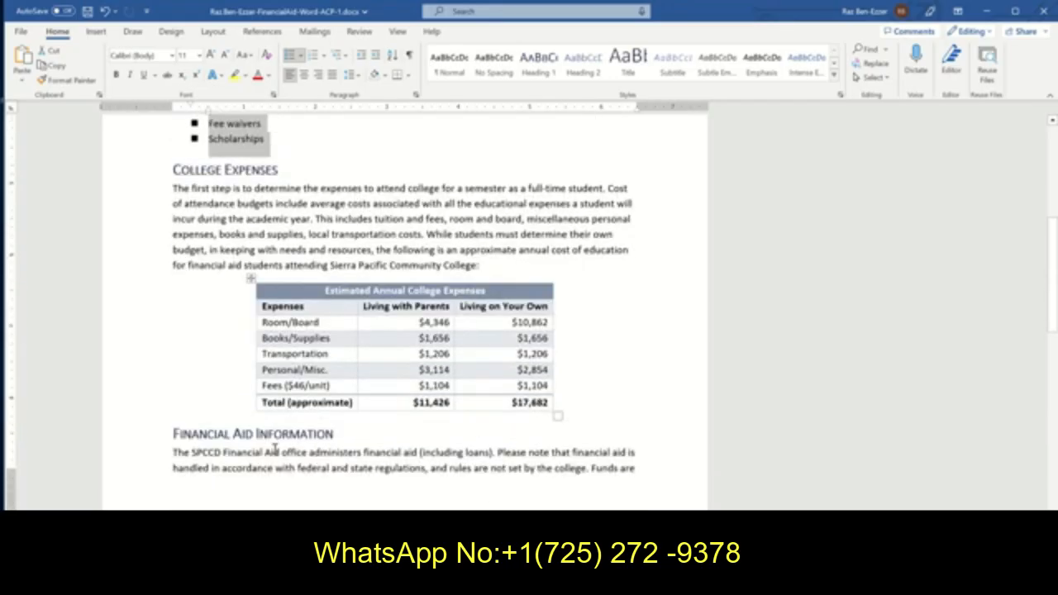
{"action": "scroll", "coordinate": [275, 449], "scroll_direction": "down", "scroll_amount": 5}
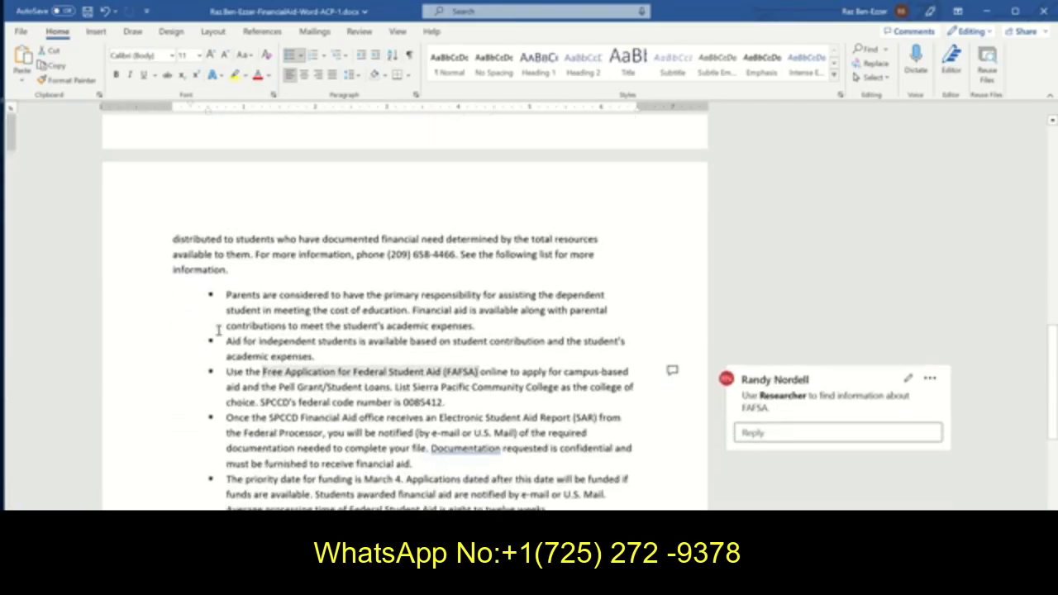
{"action": "left_click_drag", "start_coordinate": [228, 294], "coordinate": [414, 428]}
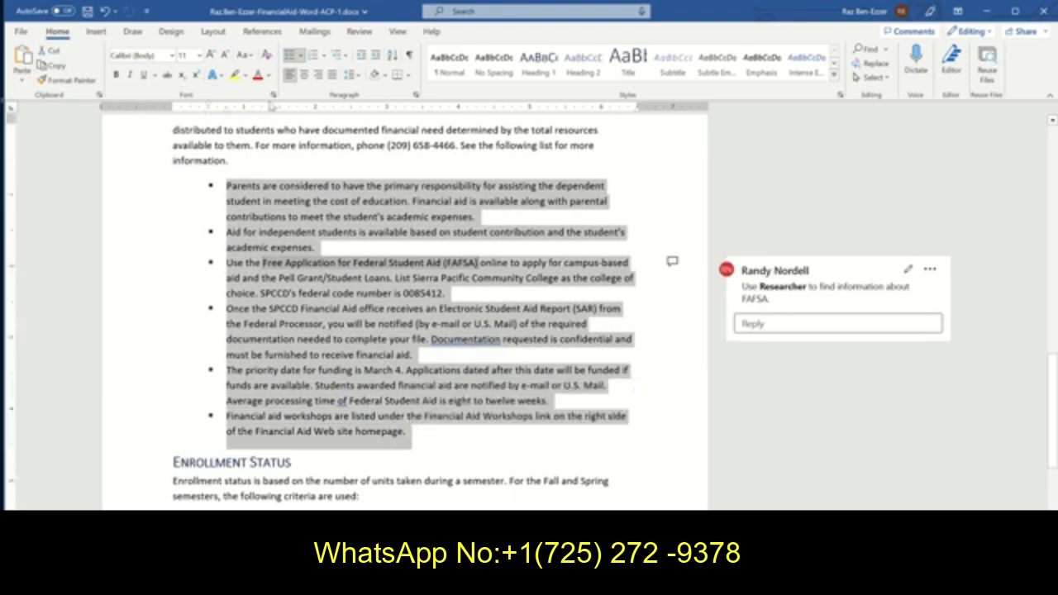
{"action": "left_click", "coordinate": [301, 54]}
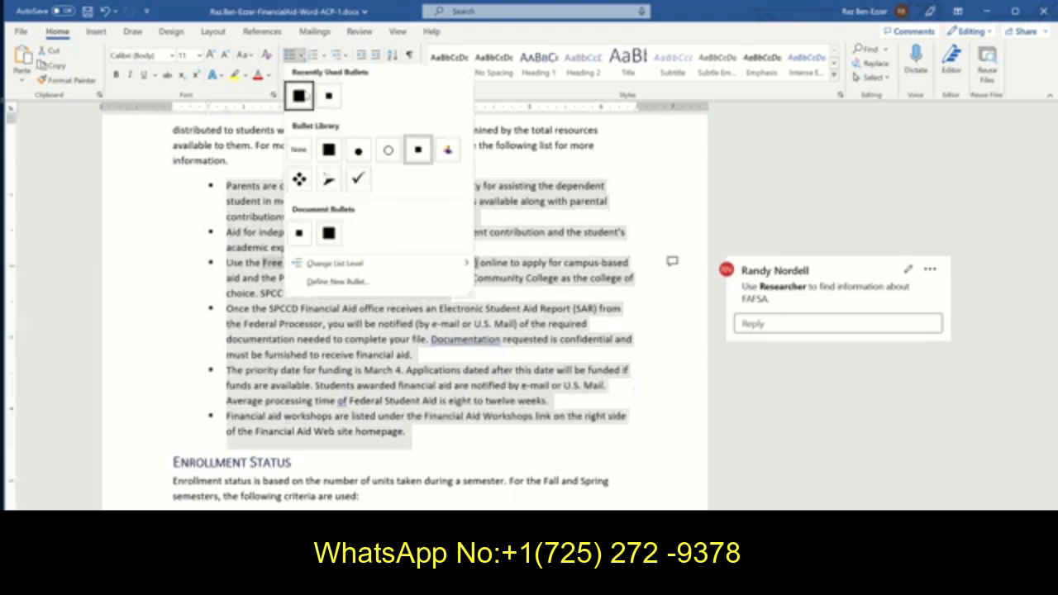
{"action": "left_click", "coordinate": [299, 97]}
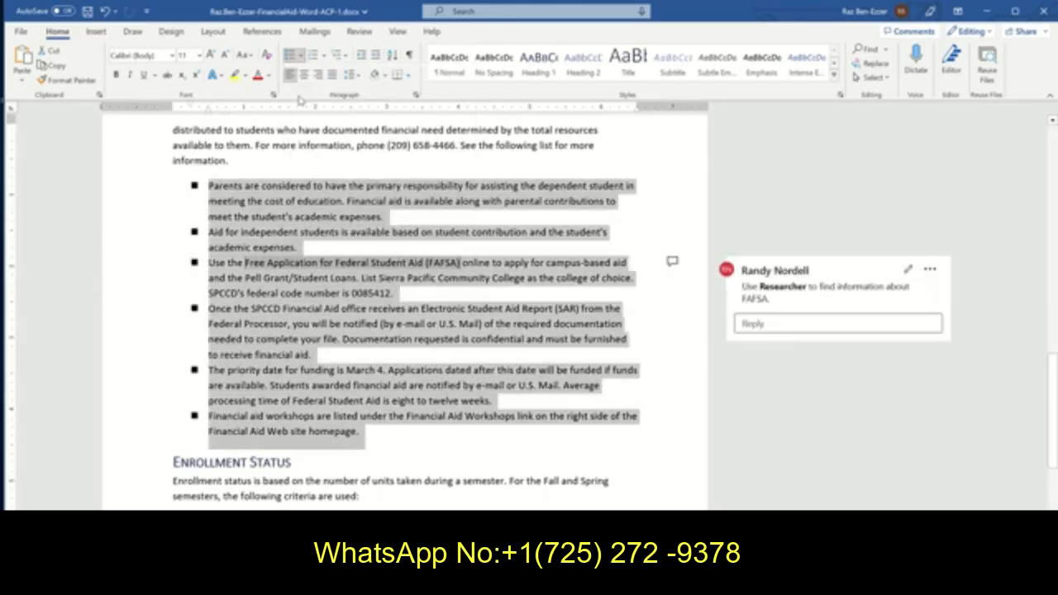
Step: Apply the solid black square bullet to the Fall and Spring criteria list in the "Enrollment Status" section
{"action": "scroll", "coordinate": [329, 380], "scroll_direction": "down", "scroll_amount": 3}
{"action": "scroll", "coordinate": [329, 380], "scroll_direction": "down", "scroll_amount": 2}
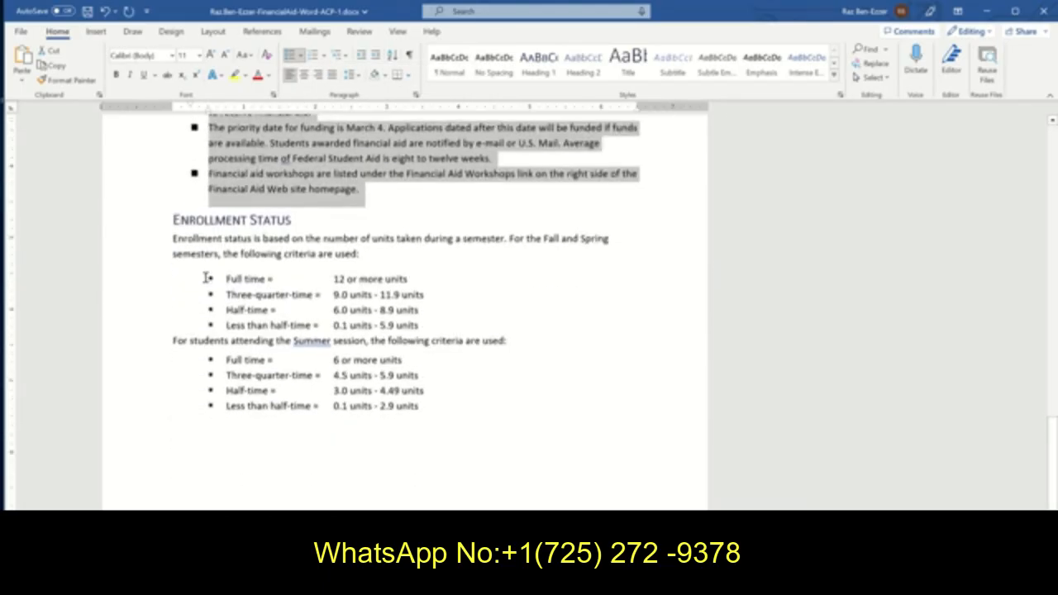
{"action": "left_click_drag", "start_coordinate": [225, 279], "coordinate": [450, 326]}
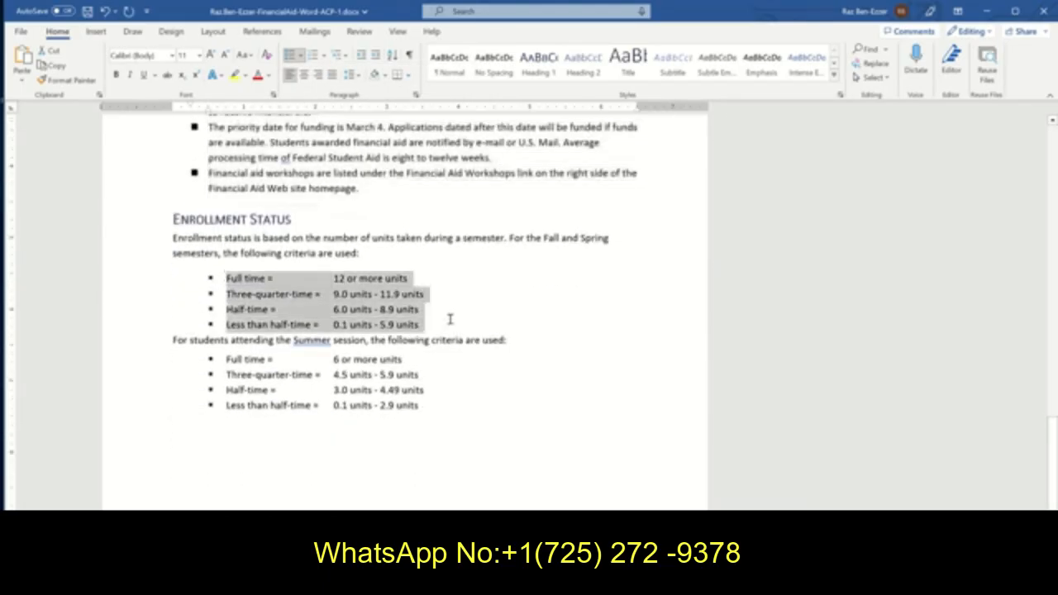
{"action": "left_click", "coordinate": [302, 55]}
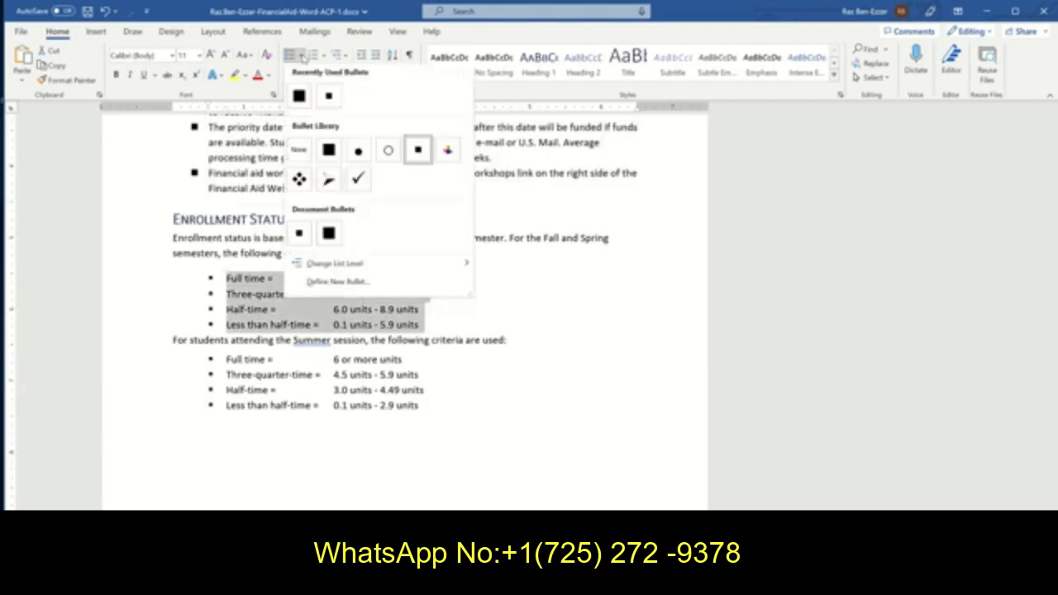
{"action": "left_click", "coordinate": [300, 95]}
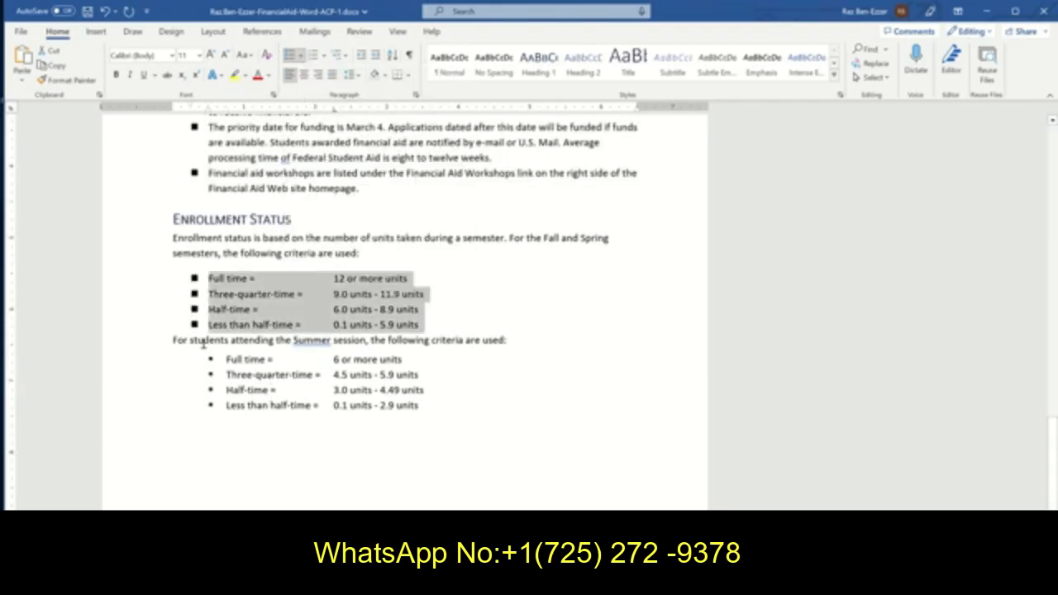
Step: Apply the solid black square bullet to the Summer session criteria list and save the document
{"action": "left_click_drag", "start_coordinate": [225, 358], "coordinate": [485, 420]}
{"action": "left_click", "coordinate": [302, 56]}
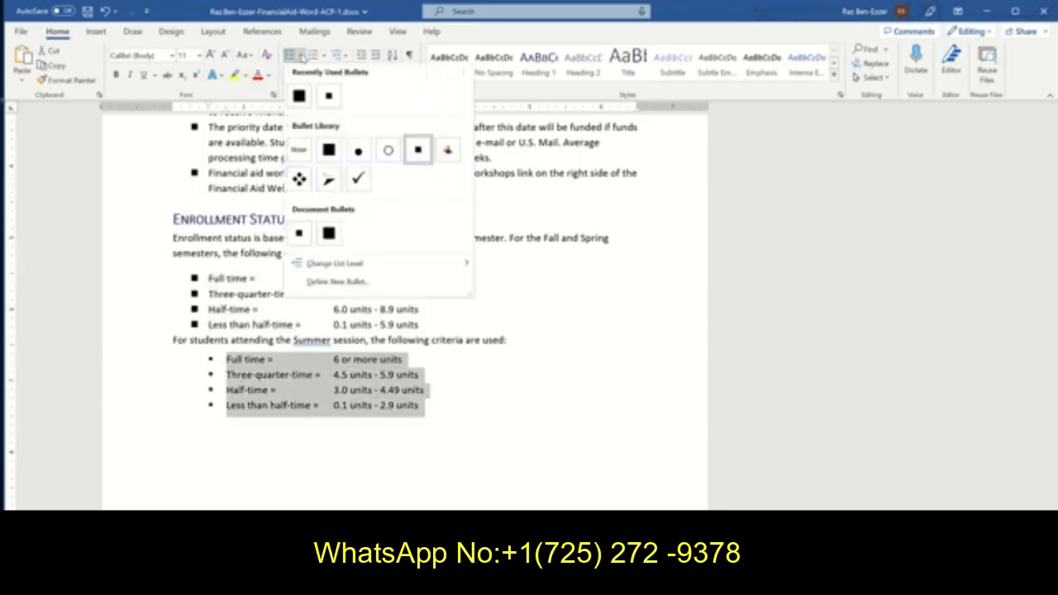
{"action": "left_click", "coordinate": [299, 96]}
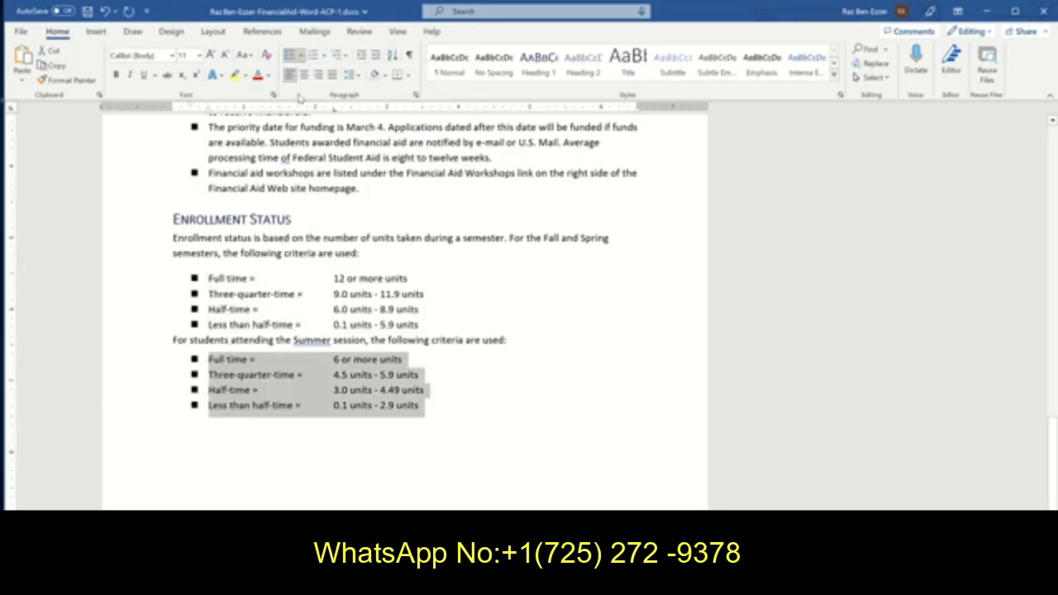
{"action": "left_click", "coordinate": [87, 11]}
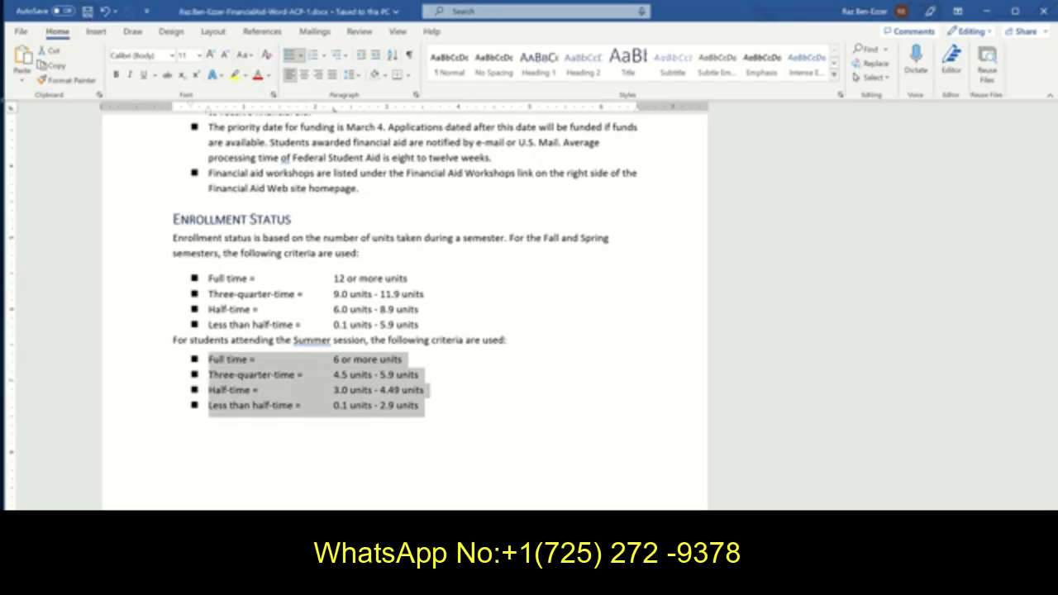
Step: Switch to Chrome to check the bulleted lists in the solution PDF, and return to the Word document to compare them
{"action": "key", "text": "alt+Tab"}
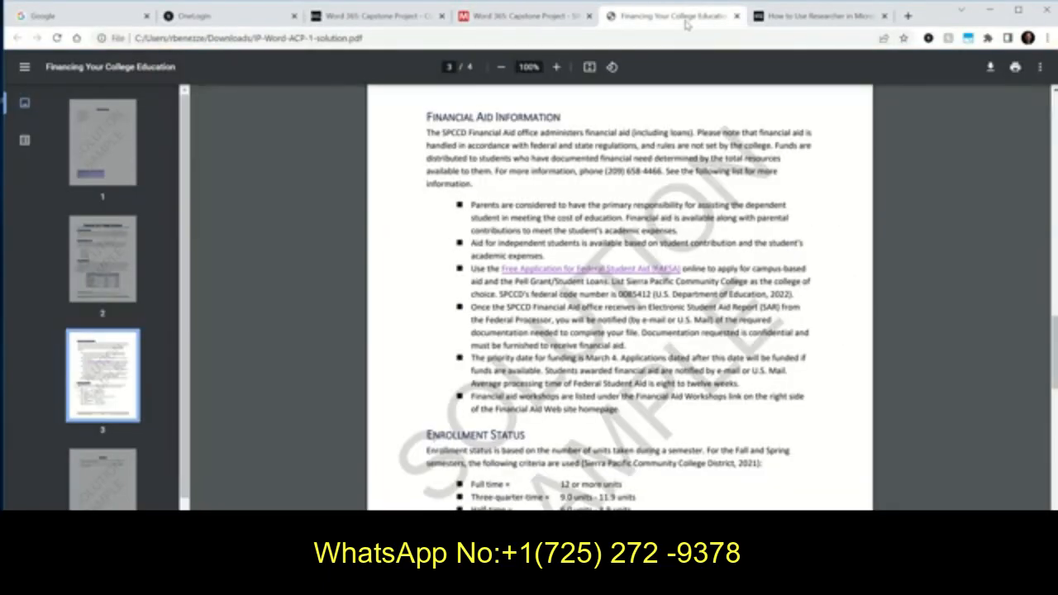
{"action": "left_click", "coordinate": [686, 16]}
{"action": "left_click", "coordinate": [413, 471]}
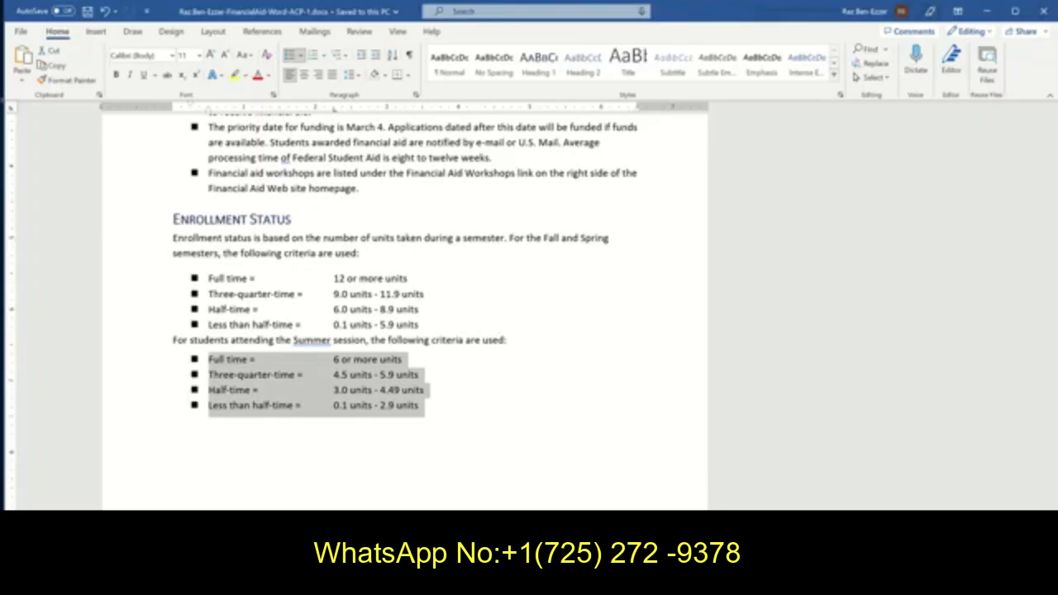
{"action": "scroll", "coordinate": [404, 312], "scroll_direction": "up", "scroll_amount": 2}
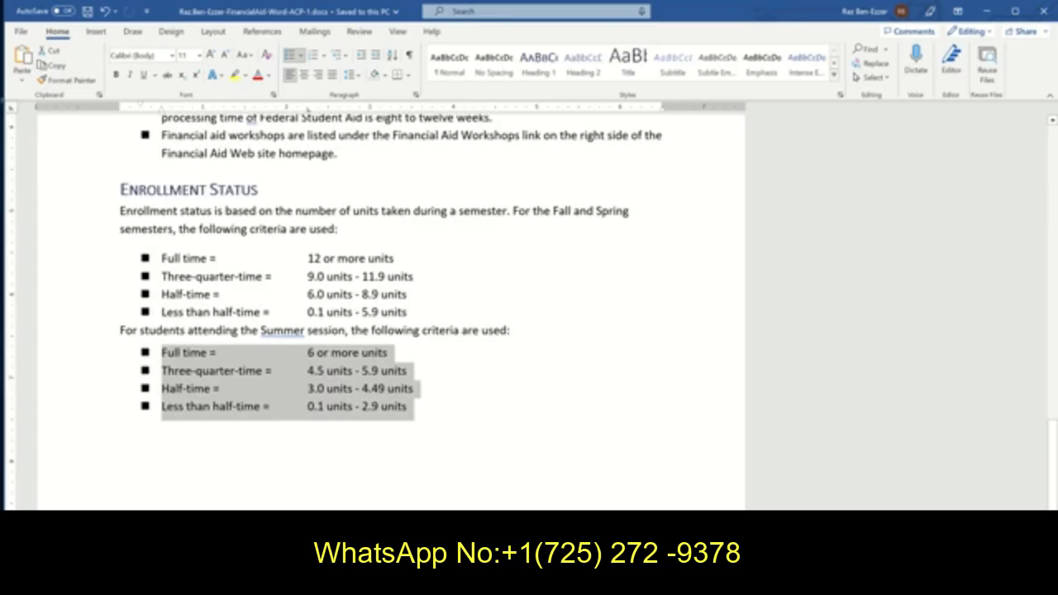
{"action": "scroll", "coordinate": [470, 398], "scroll_direction": "down", "scroll_amount": 2}
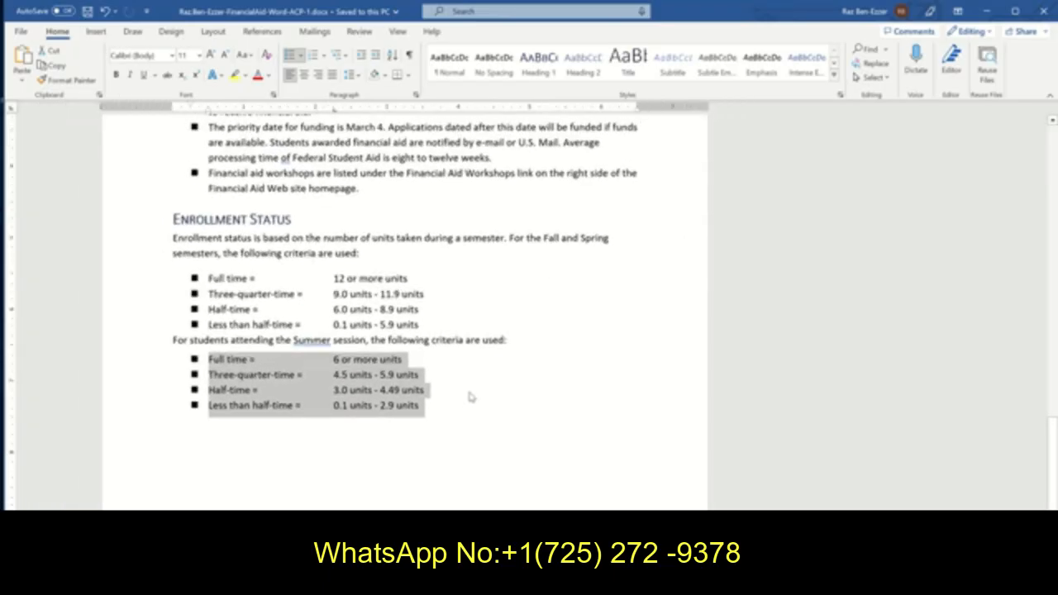
Step: In Chrome's SIMnet assignment, mark instruction 6h about aligning the second and third columns as completed and go to section 7
{"action": "key", "text": "alt+Tab"}
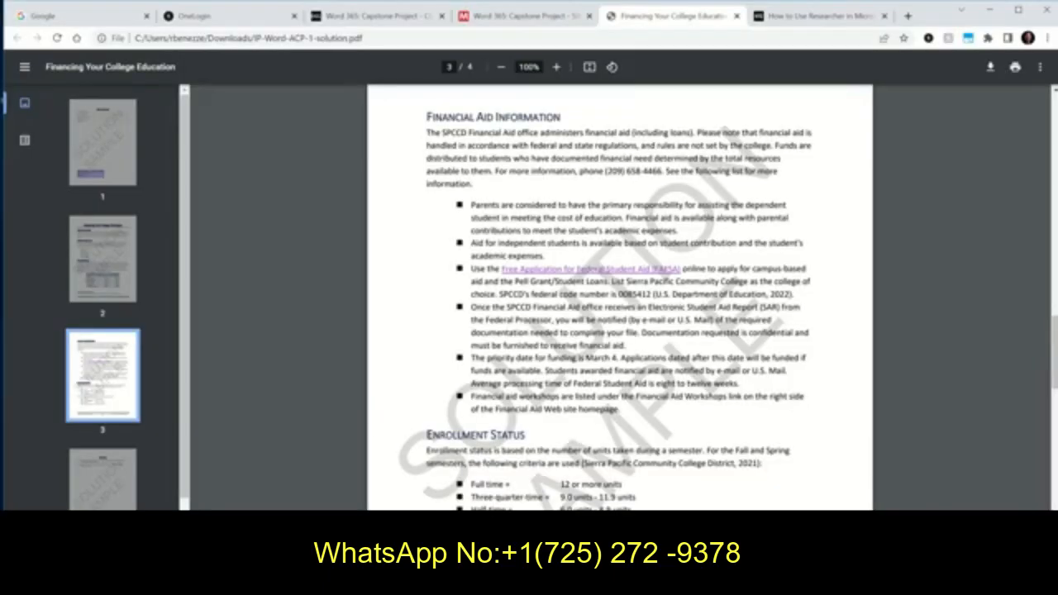
{"action": "left_click", "coordinate": [479, 16]}
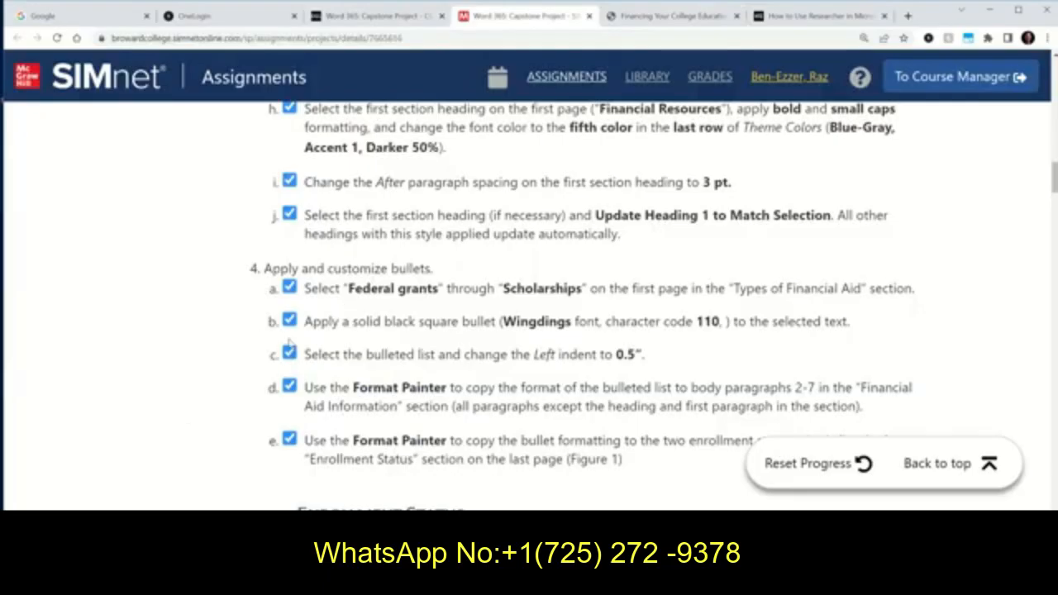
{"action": "scroll", "coordinate": [289, 345], "scroll_direction": "down", "scroll_amount": 2}
{"action": "scroll", "coordinate": [288, 342], "scroll_direction": "down", "scroll_amount": 15}
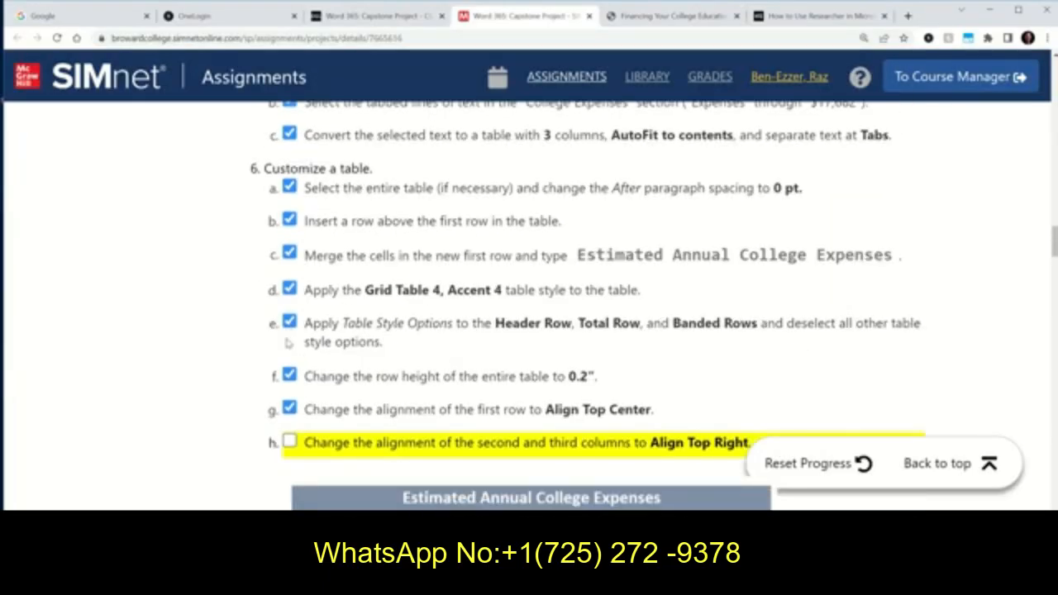
{"action": "left_click", "coordinate": [290, 318]}
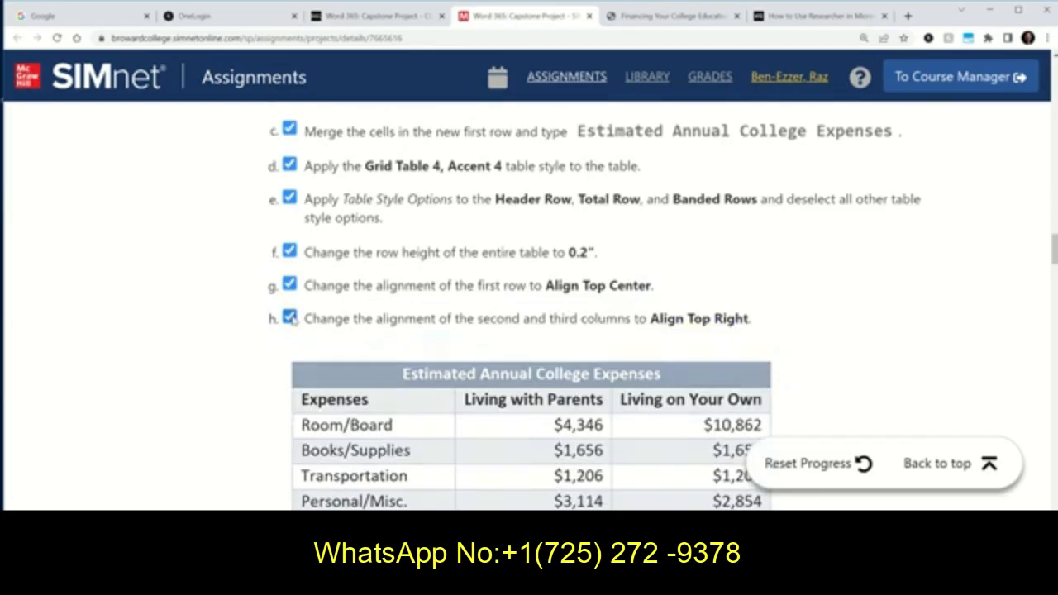
{"action": "scroll", "coordinate": [290, 318], "scroll_direction": "down", "scroll_amount": 6}
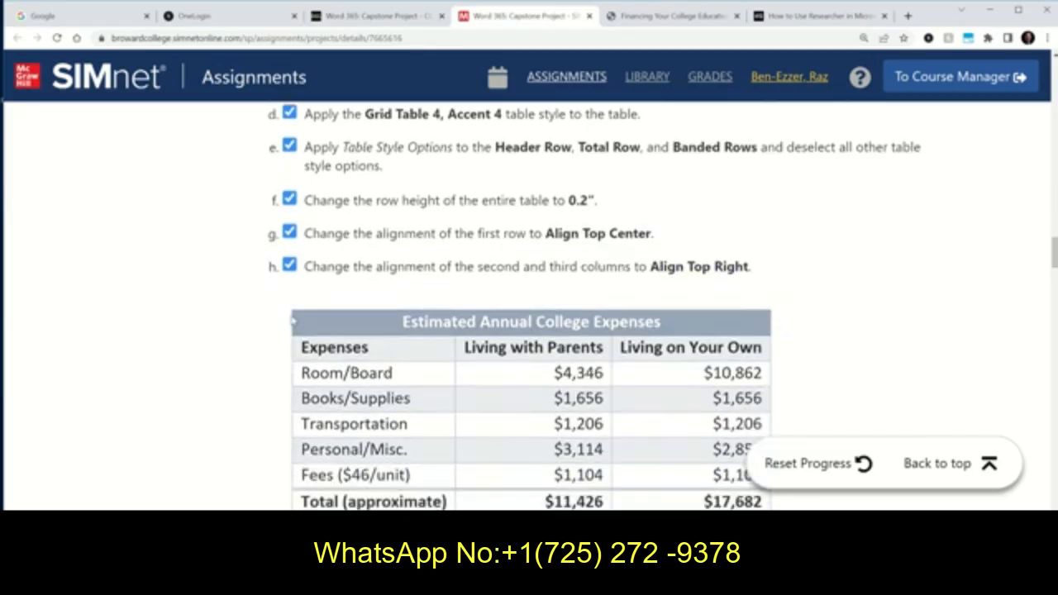
{"action": "scroll", "coordinate": [293, 321], "scroll_direction": "down", "scroll_amount": 1}
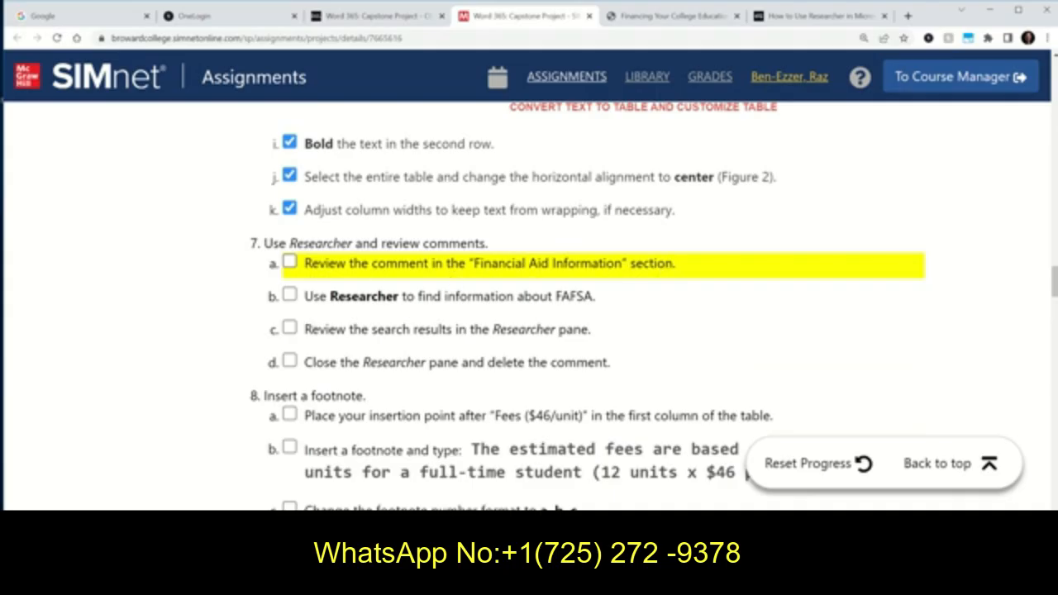
Step: Switch to Word and review the FAFSA comment in the "Financial Aid Information" section, toggling the markup display to No Markup and back to All Markup
{"action": "key", "text": "alt+Tab"}
{"action": "scroll", "coordinate": [914, 304], "scroll_direction": "down", "scroll_amount": 1}
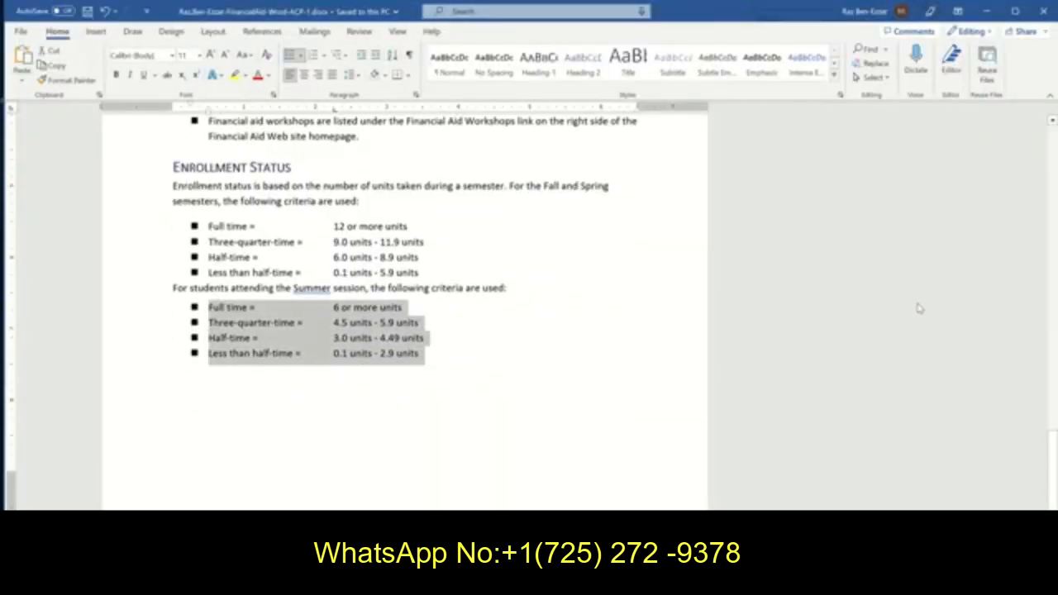
{"action": "scroll", "coordinate": [913, 304], "scroll_direction": "up", "scroll_amount": 5}
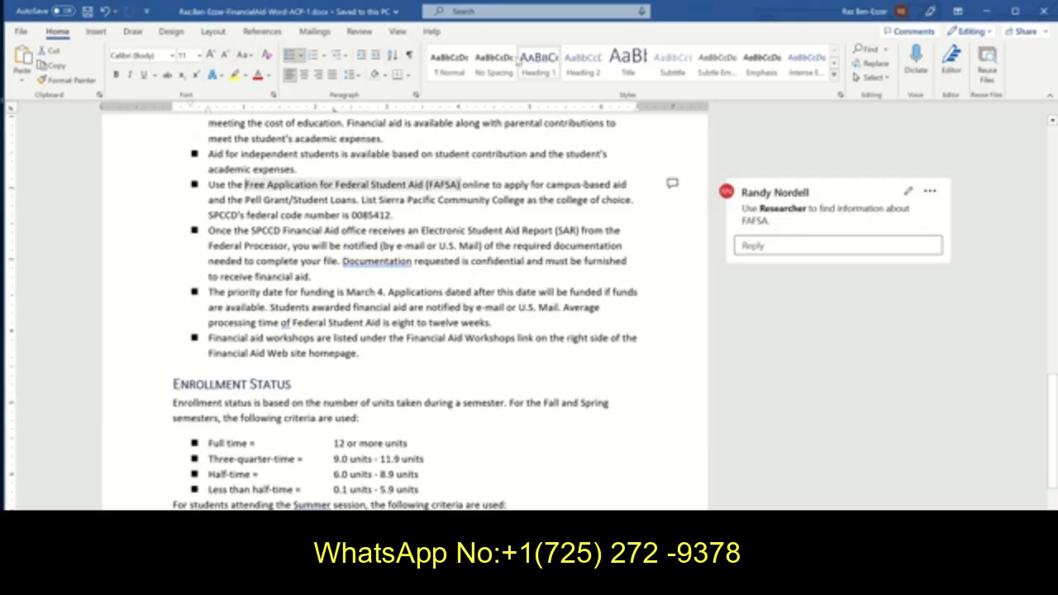
{"action": "left_click", "coordinate": [367, 33]}
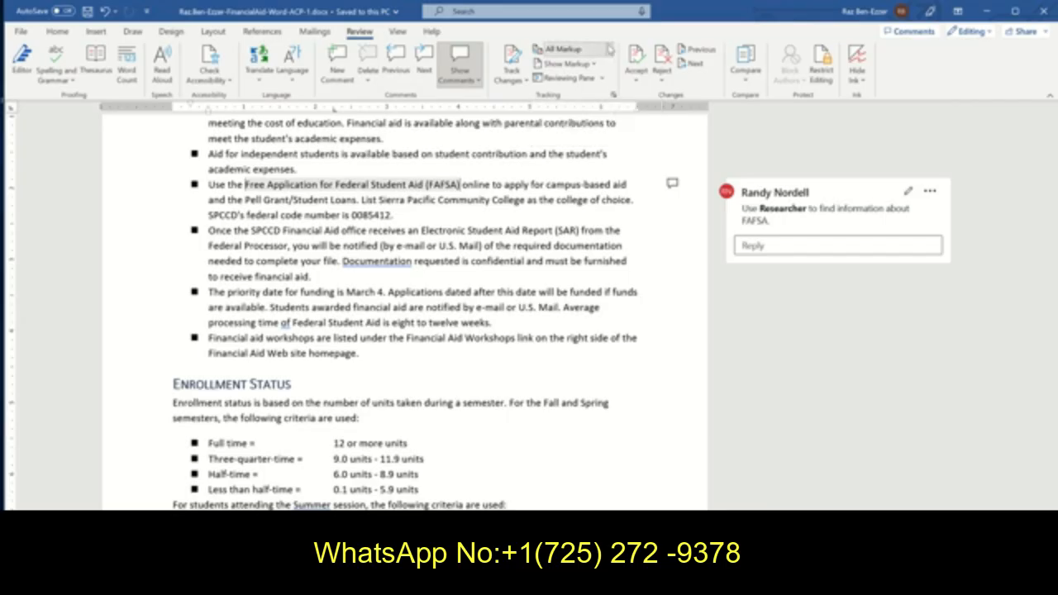
{"action": "left_click", "coordinate": [574, 48]}
{"action": "left_click", "coordinate": [591, 96]}
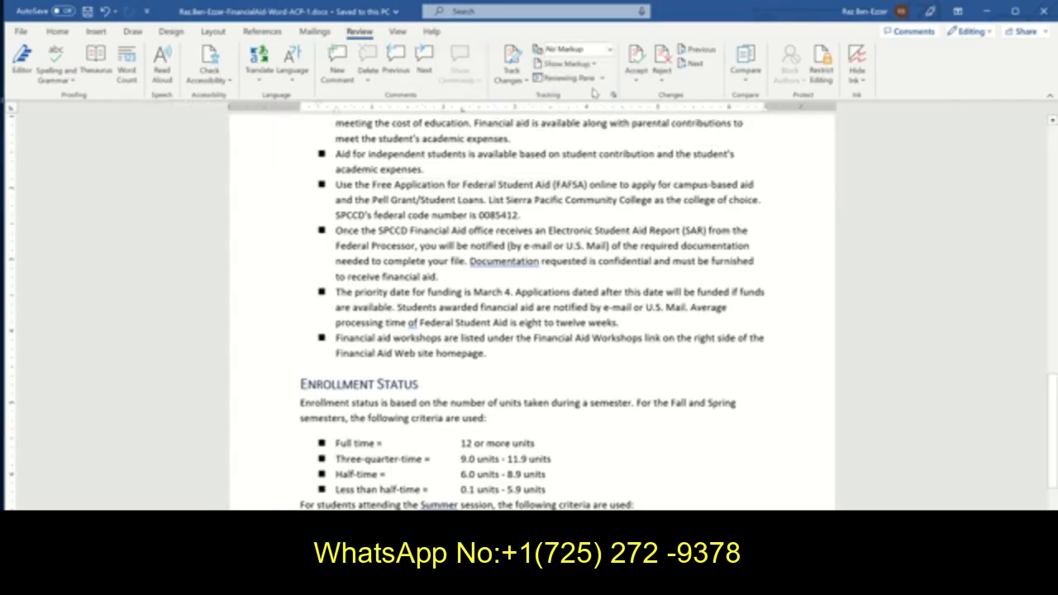
{"action": "left_click", "coordinate": [609, 50]}
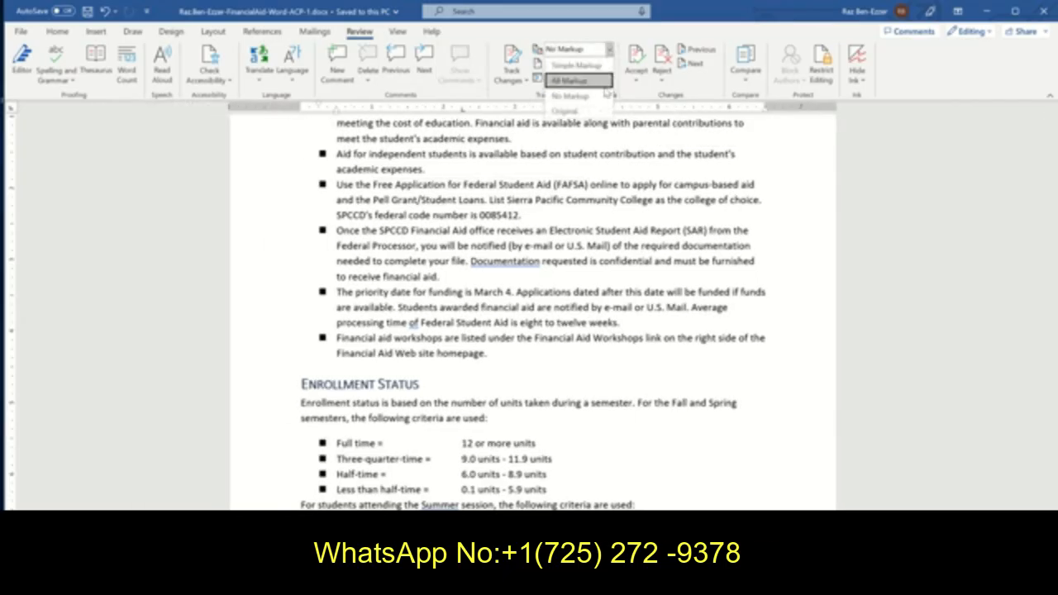
{"action": "left_click", "coordinate": [579, 81]}
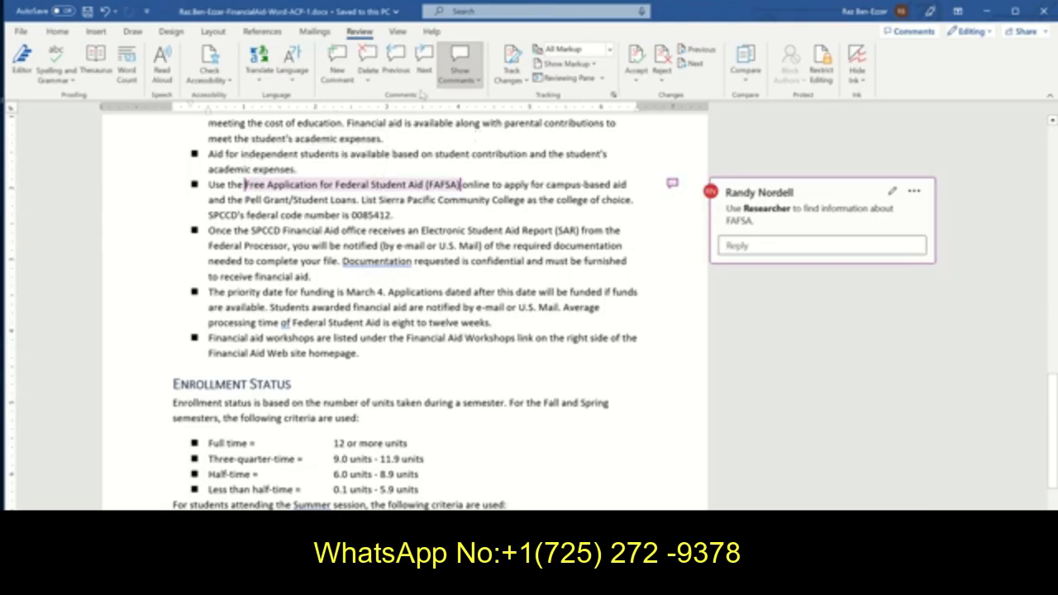
Step: Use Researcher to search for FAFSA, open the FAFSA topic to review its overview and sources, and close Researcher
{"action": "left_click", "coordinate": [263, 31]}
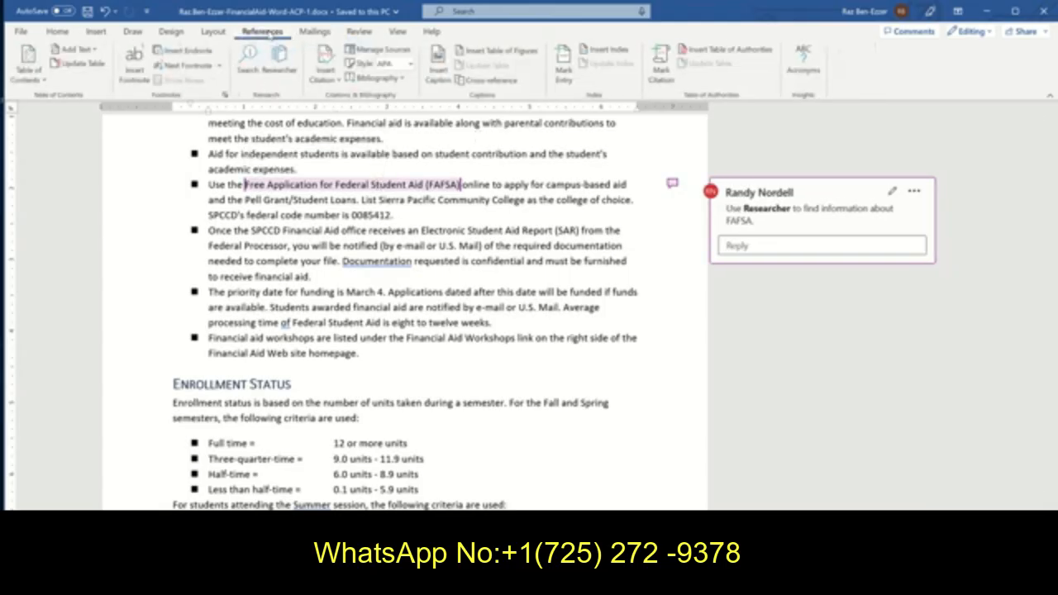
{"action": "left_click", "coordinate": [280, 56]}
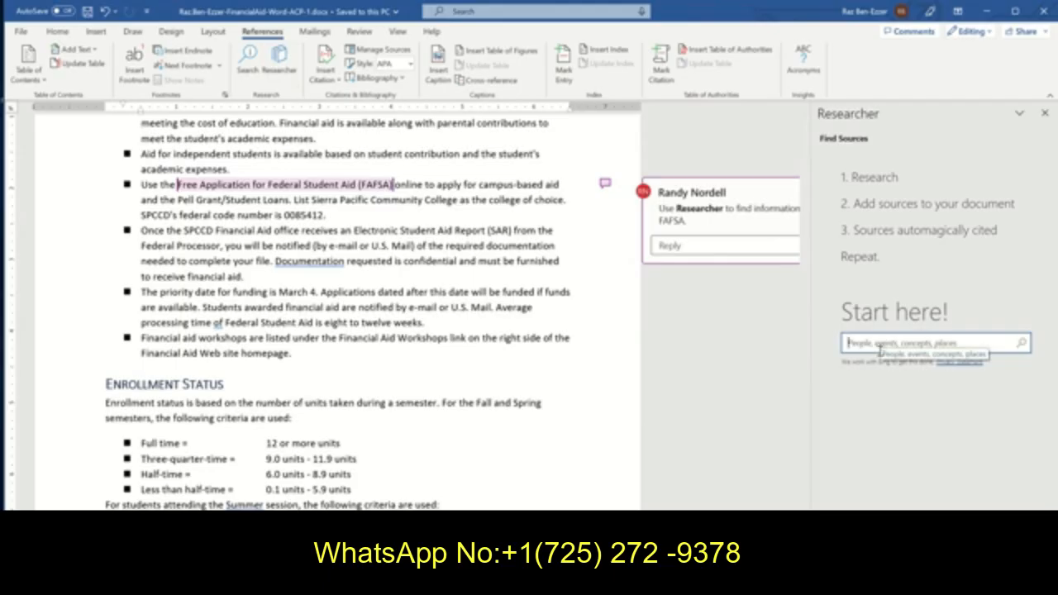
{"action": "type", "text": "FA"}
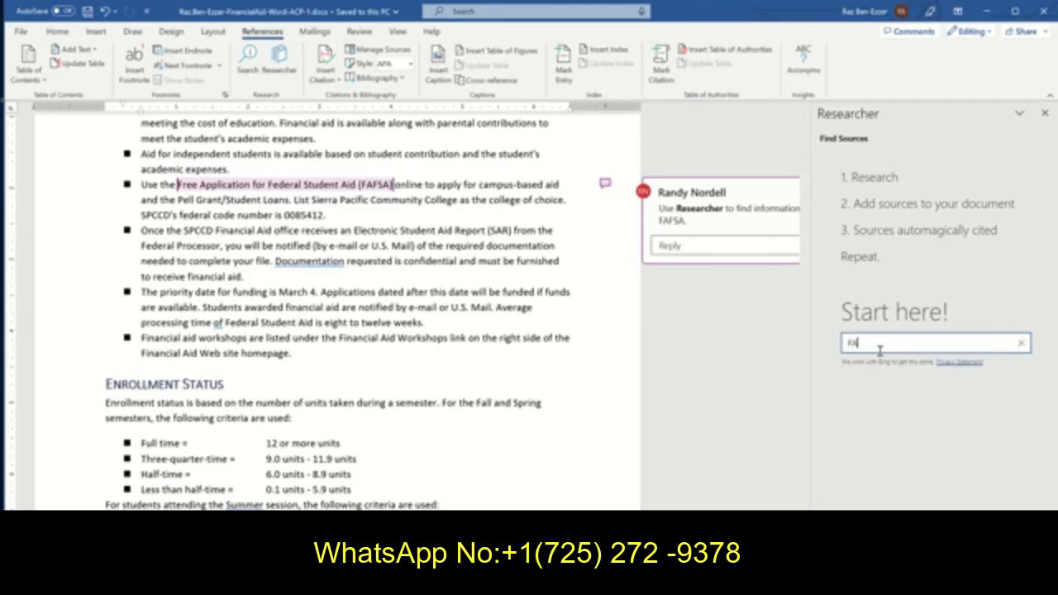
{"action": "type", "text": "FSA"}
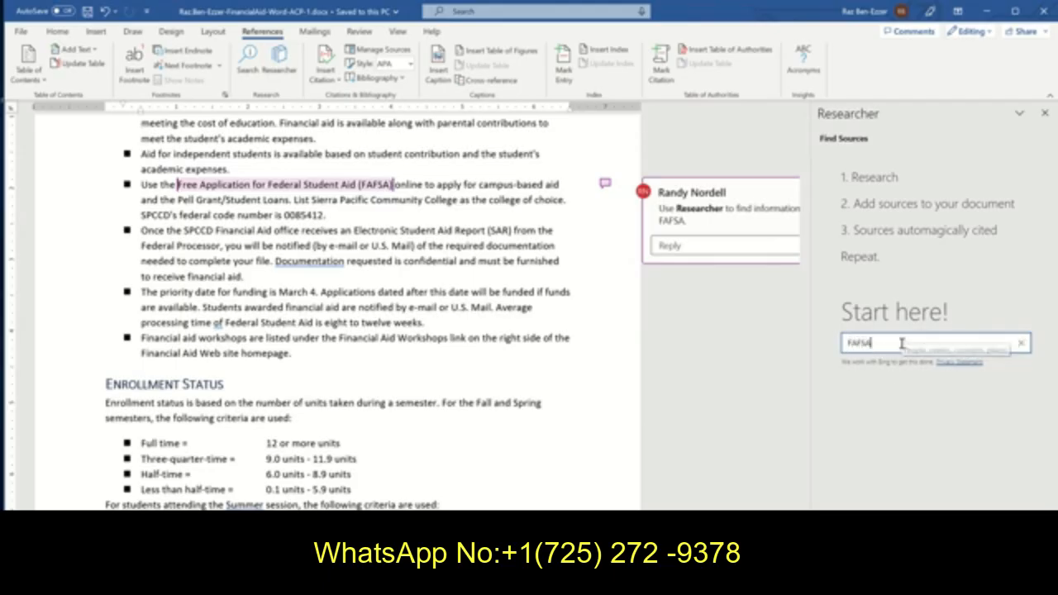
{"action": "key", "text": "Return"}
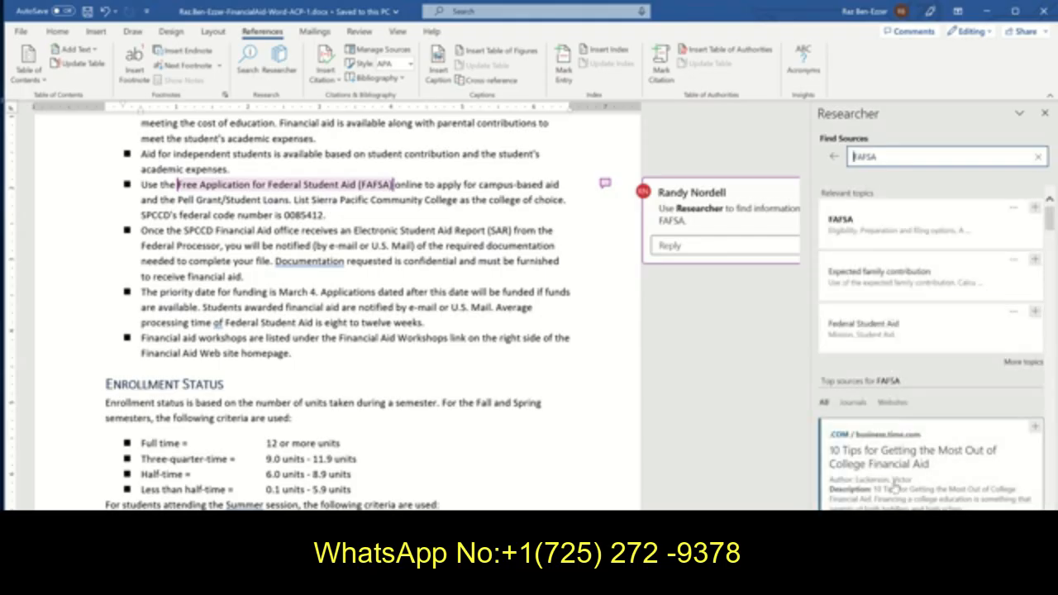
{"action": "left_click", "coordinate": [882, 222]}
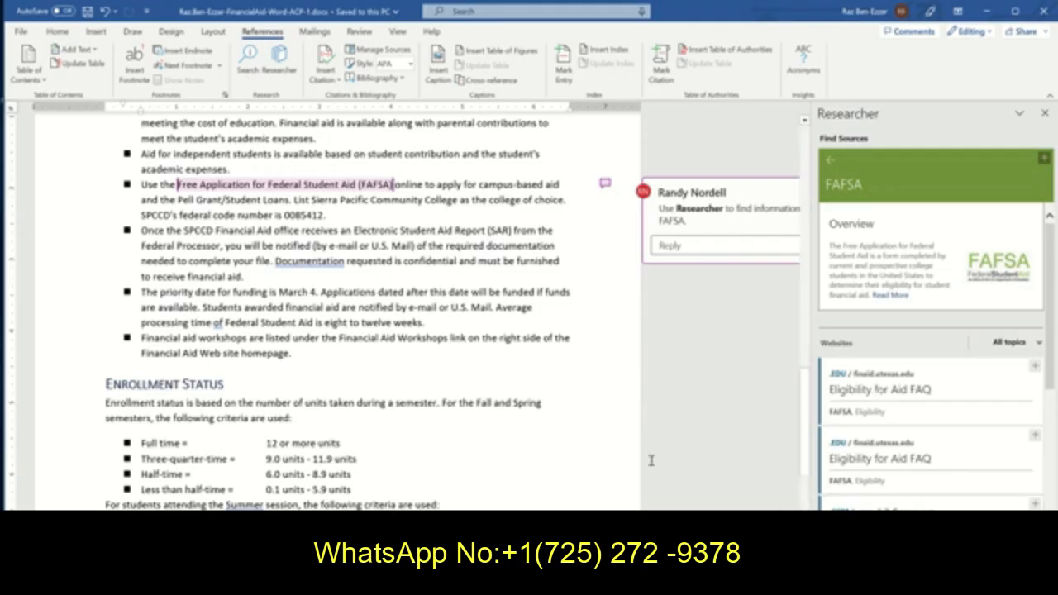
{"action": "left_click", "coordinate": [1044, 115]}
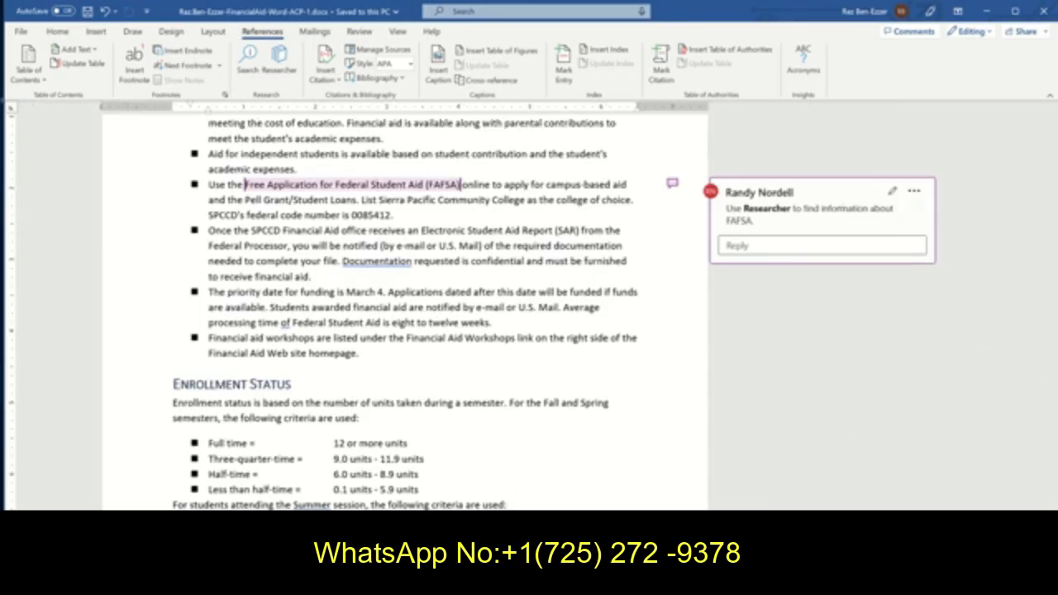
Step: Switch to the SIMnet assignment in Chrome and mark instructions 7a, 7b and 7c as completed
{"action": "key", "text": "alt+Tab"}
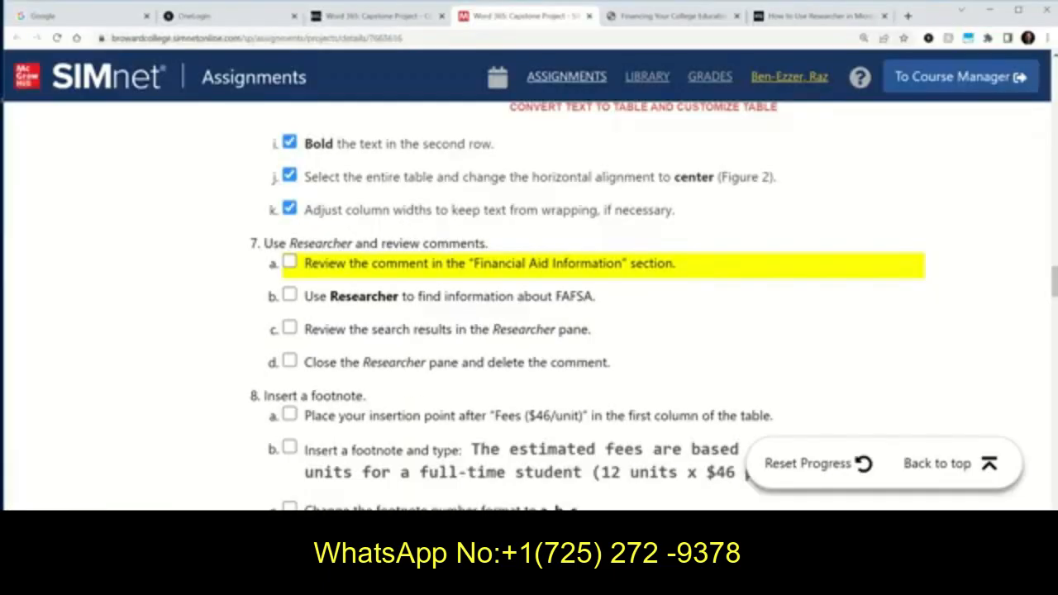
{"action": "left_click", "coordinate": [289, 262]}
{"action": "left_click", "coordinate": [290, 295]}
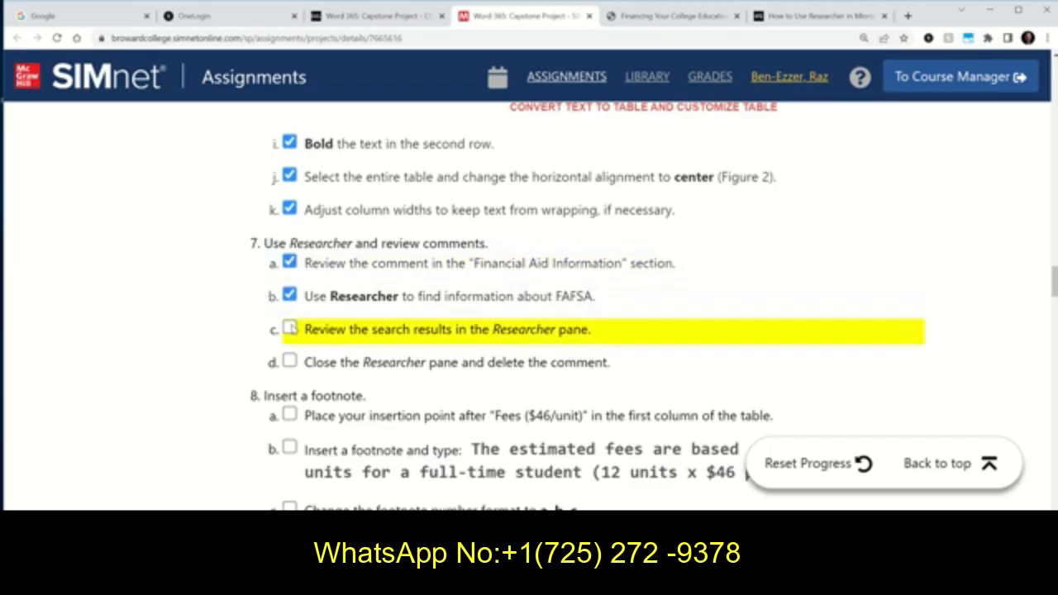
{"action": "left_click", "coordinate": [290, 328]}
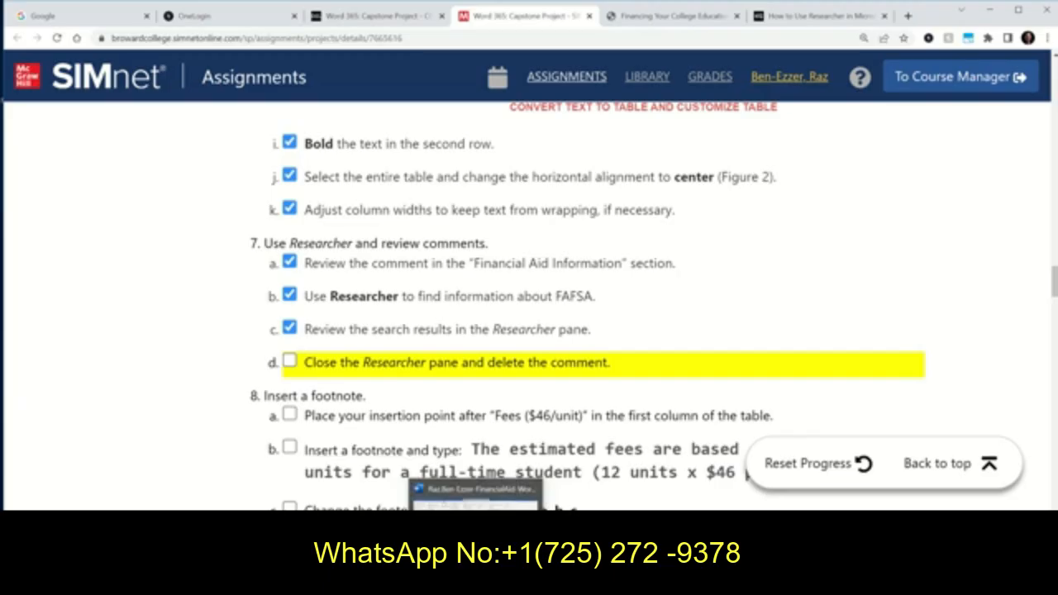
Step: Return to the Word document, delete the comment thread on "Free Application for Federal Student Aid (FAFSA)" and save the document
{"action": "left_click", "coordinate": [476, 584]}
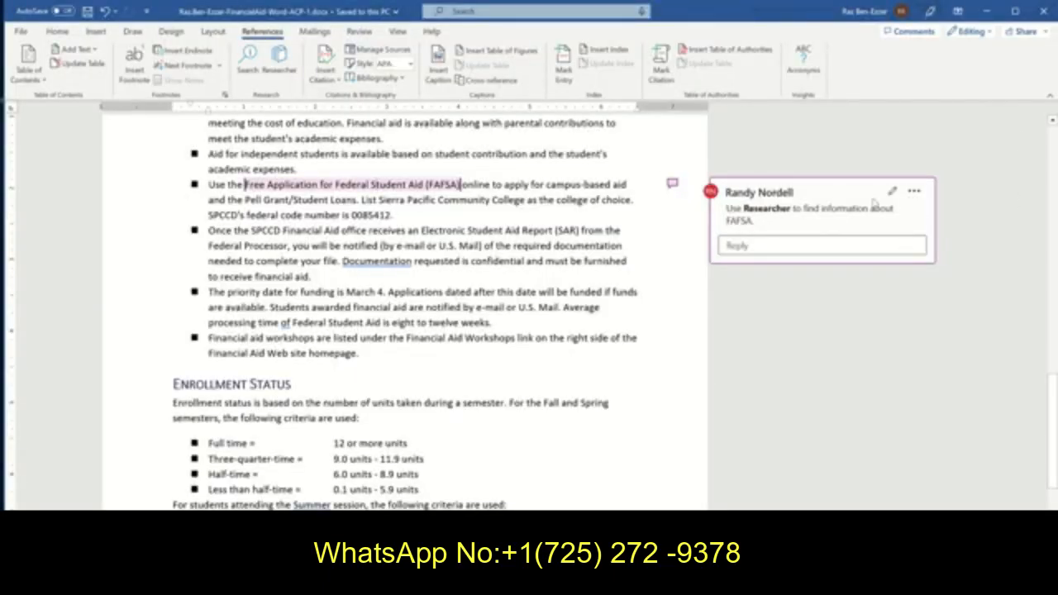
{"action": "left_click", "coordinate": [914, 191]}
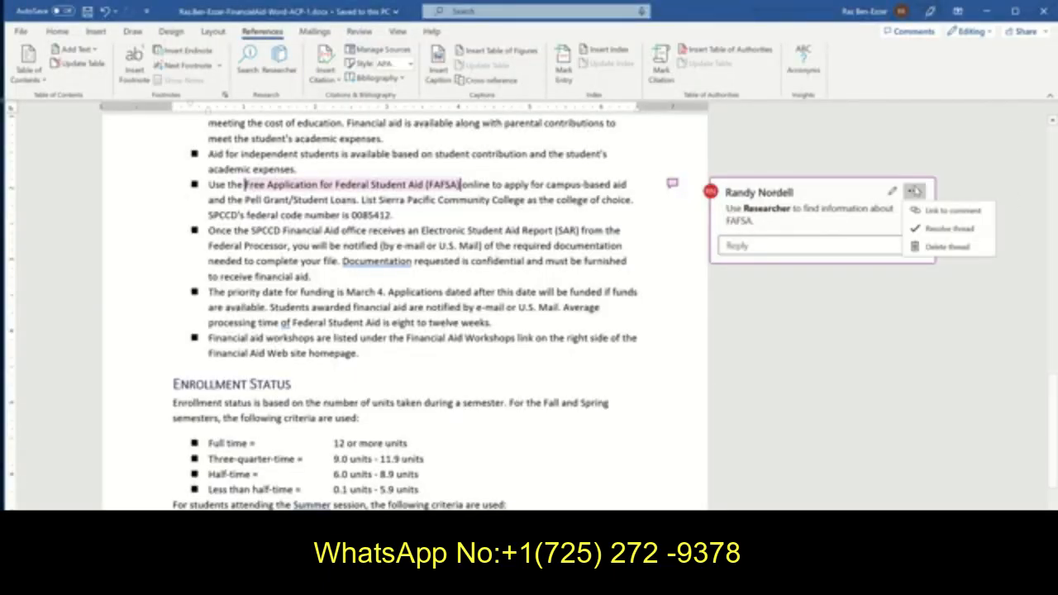
{"action": "left_click", "coordinate": [936, 248]}
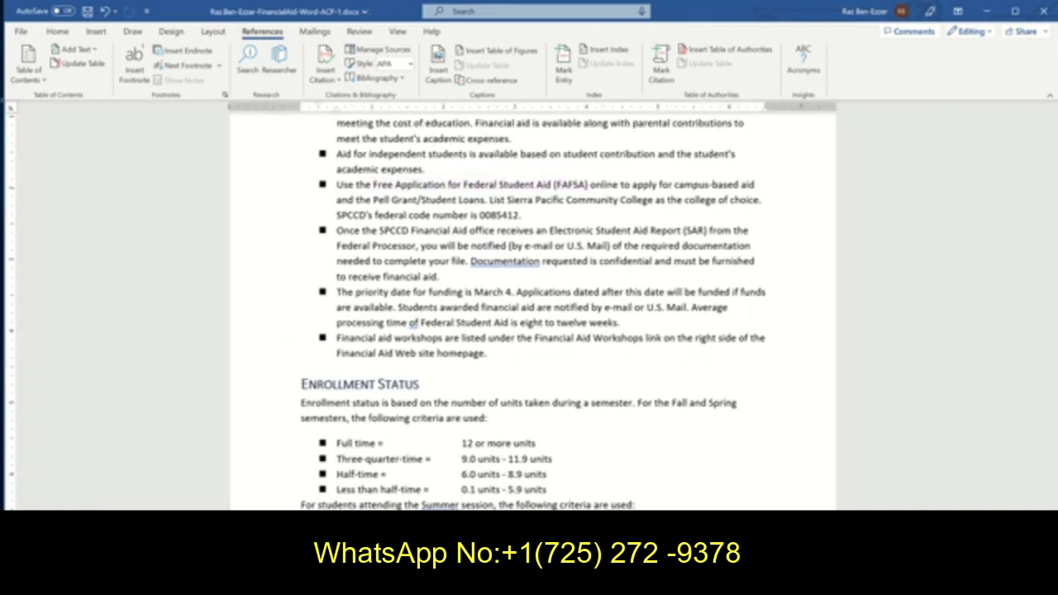
{"action": "left_click", "coordinate": [86, 11]}
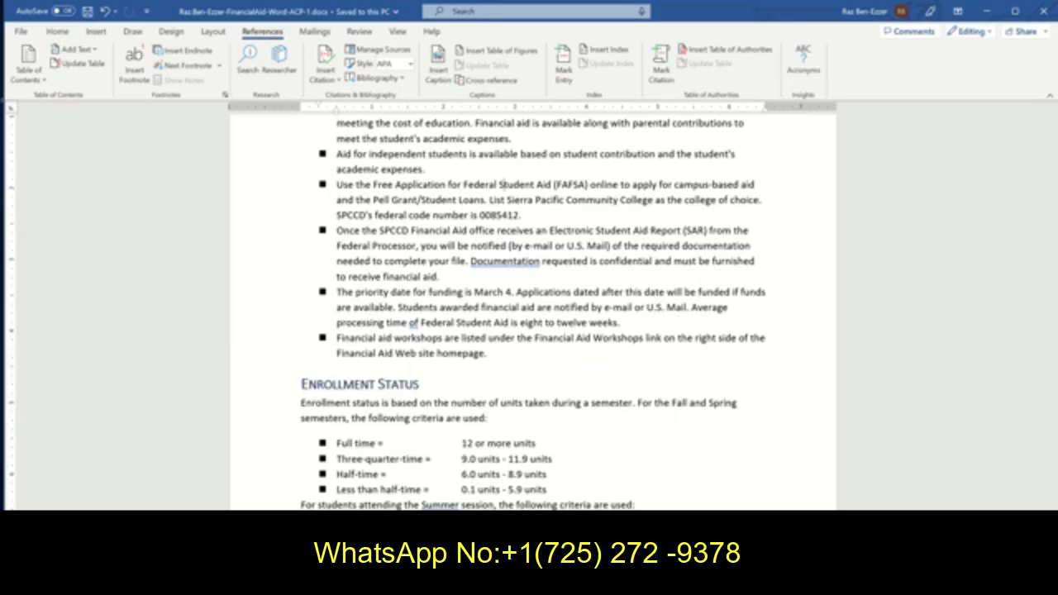
Step: In Chrome's SIMnet assignment, mark instruction 7d as completed and copy the footnote text given in instruction 8b
{"action": "left_click", "coordinate": [415, 582]}
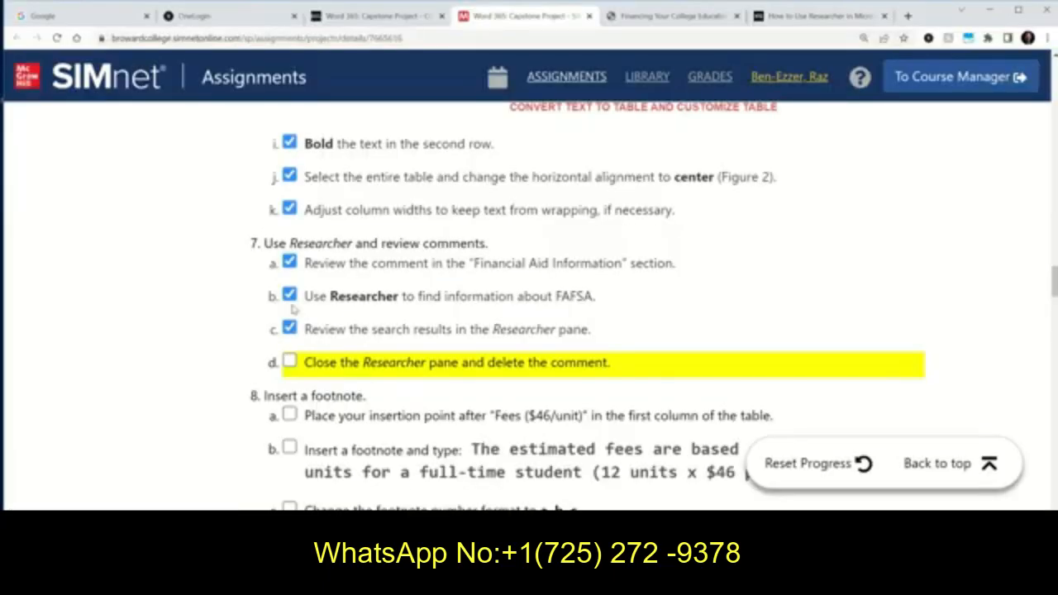
{"action": "left_click", "coordinate": [289, 362]}
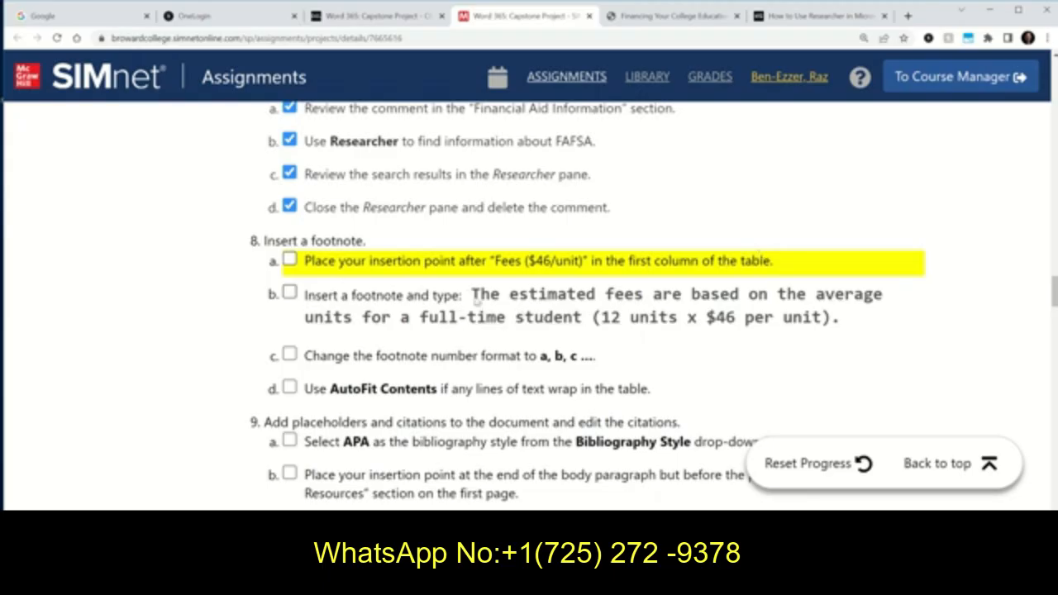
{"action": "left_click_drag", "start_coordinate": [472, 293], "coordinate": [845, 317]}
{"action": "key", "text": "ctrl+c"}
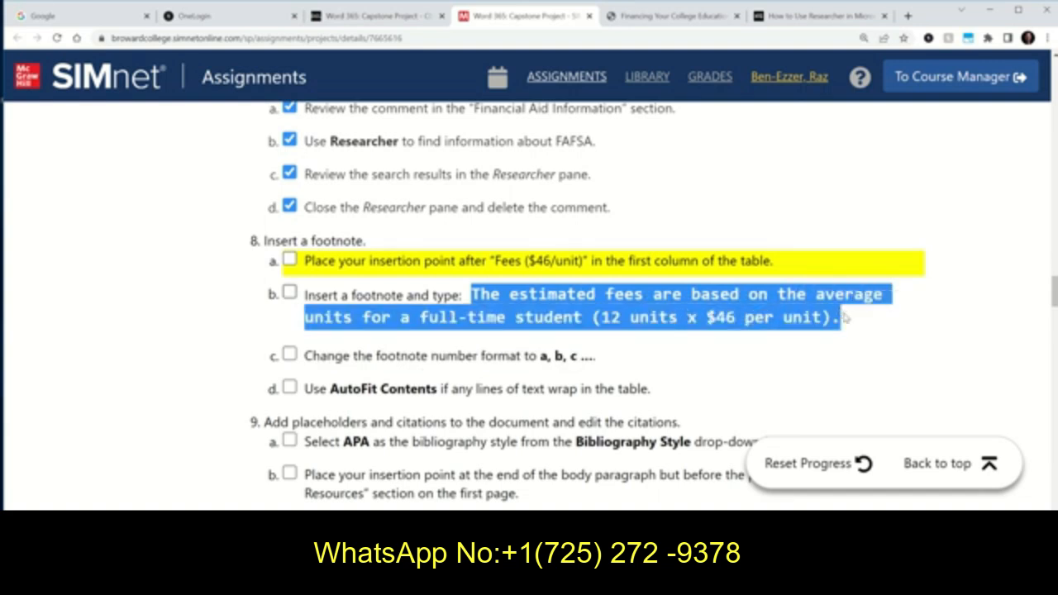
{"action": "right_click", "coordinate": [790, 295]}
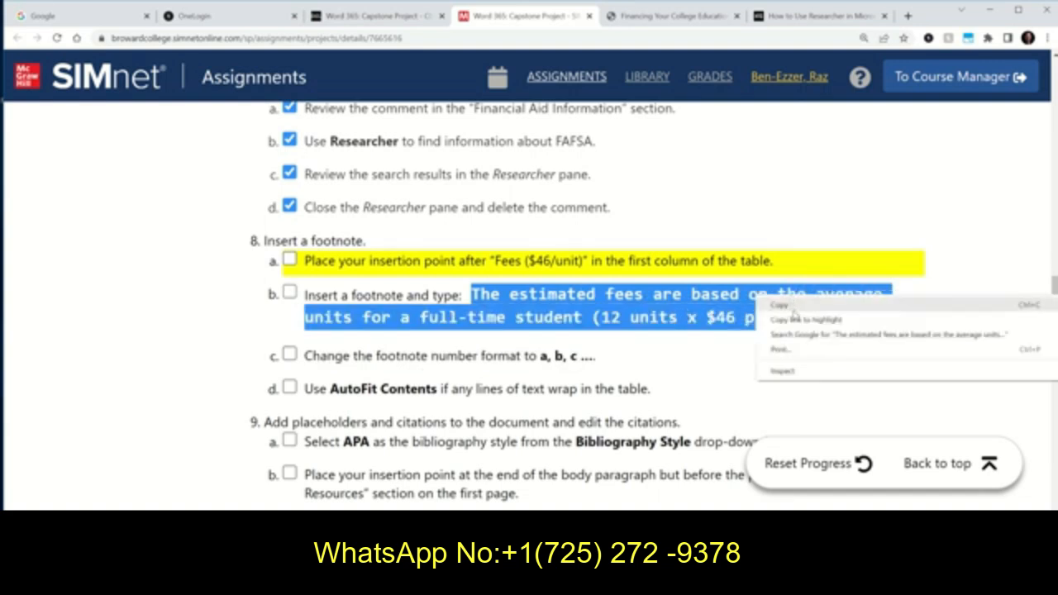
{"action": "left_click", "coordinate": [781, 304]}
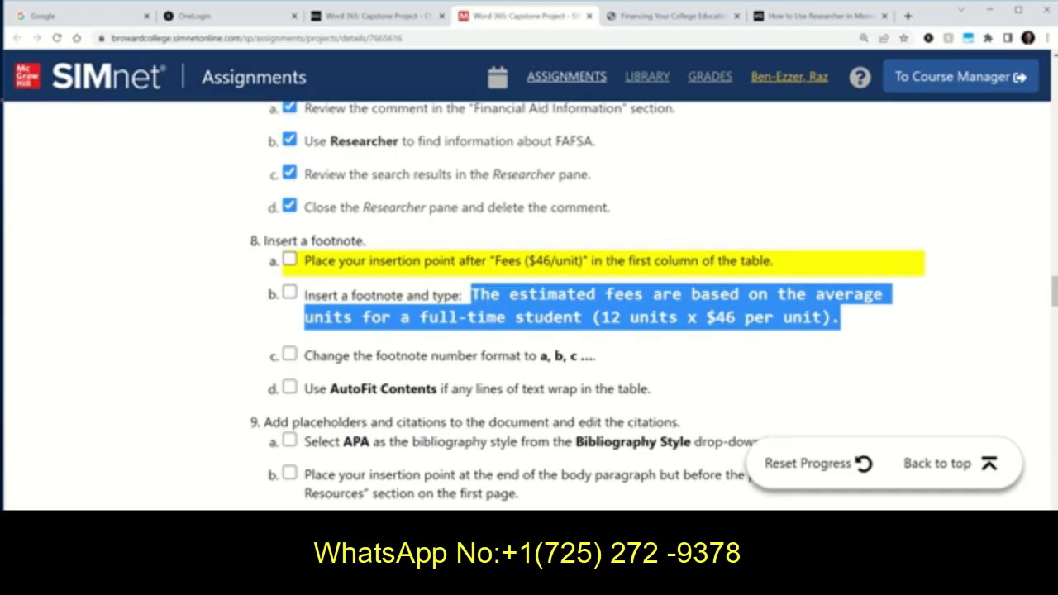
Step: Switch to Word and insert a footnote after "Fees ($46/unit)" in the first column of the Estimated Annual College Expenses table
{"action": "key", "text": "alt+Tab"}
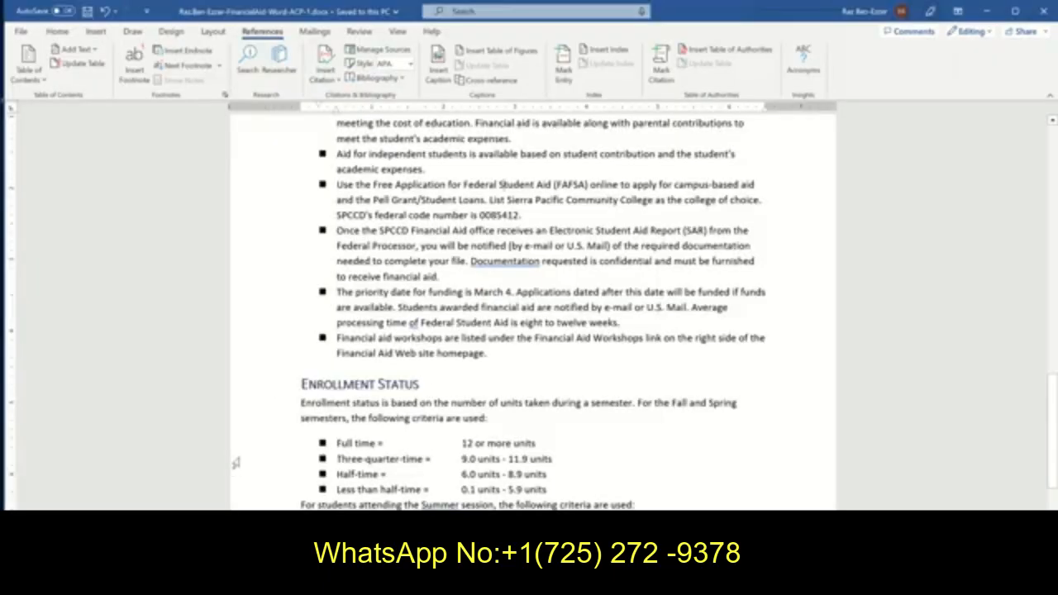
{"action": "scroll", "coordinate": [246, 447], "scroll_direction": "down", "scroll_amount": 2}
{"action": "scroll", "coordinate": [246, 446], "scroll_direction": "up", "scroll_amount": 10}
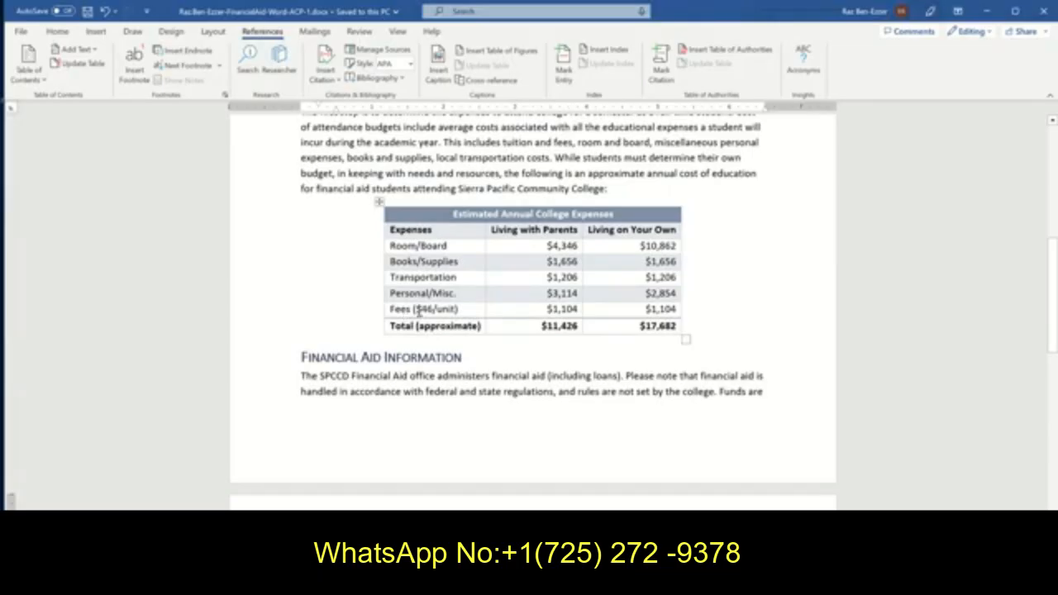
{"action": "left_click", "coordinate": [462, 309]}
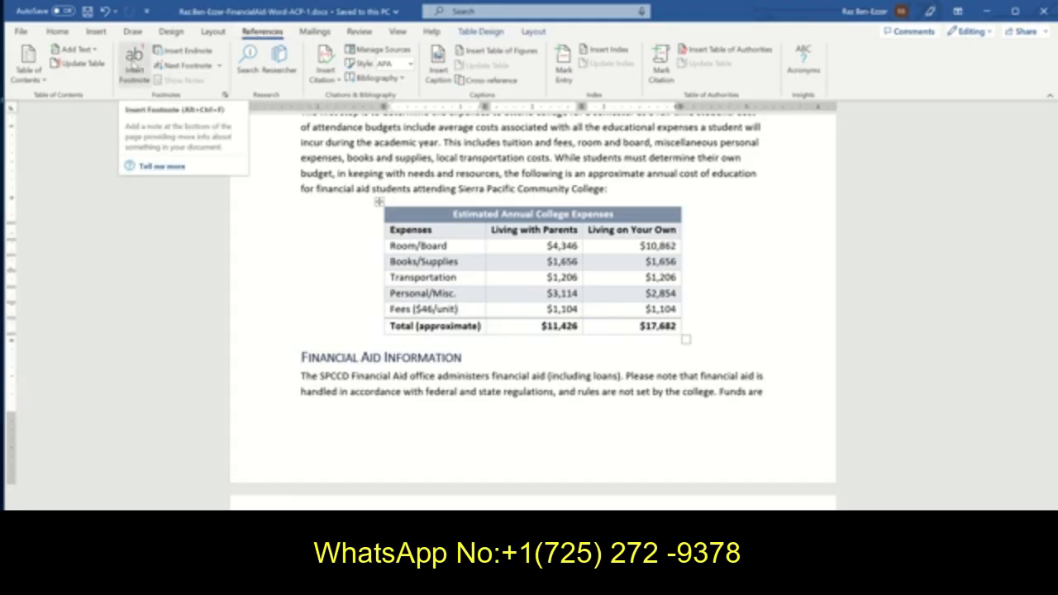
{"action": "left_click", "coordinate": [134, 53]}
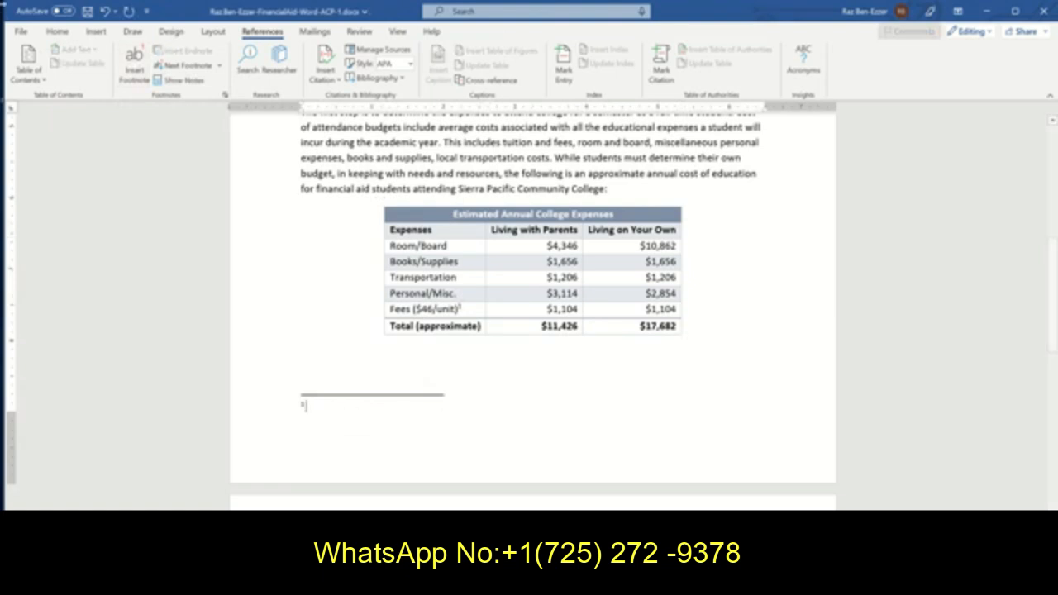
Step: Paste "The estimated fees are based on the average units for a full-time student (12 units x $46 per unit)." into the footnote as text only and save
{"action": "left_click", "coordinate": [55, 34]}
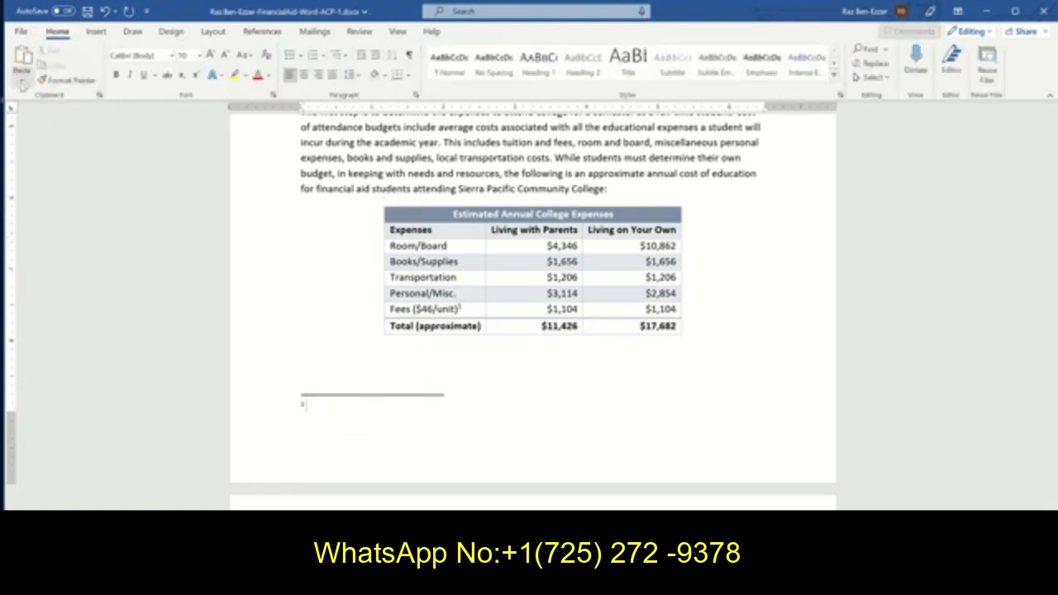
{"action": "left_click", "coordinate": [21, 82]}
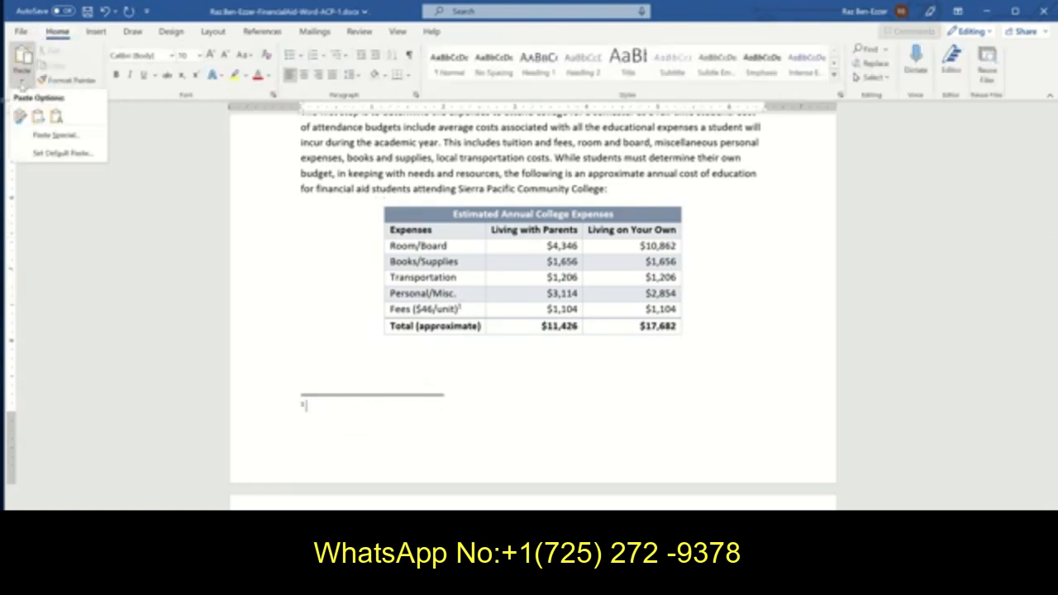
{"action": "left_click", "coordinate": [58, 119]}
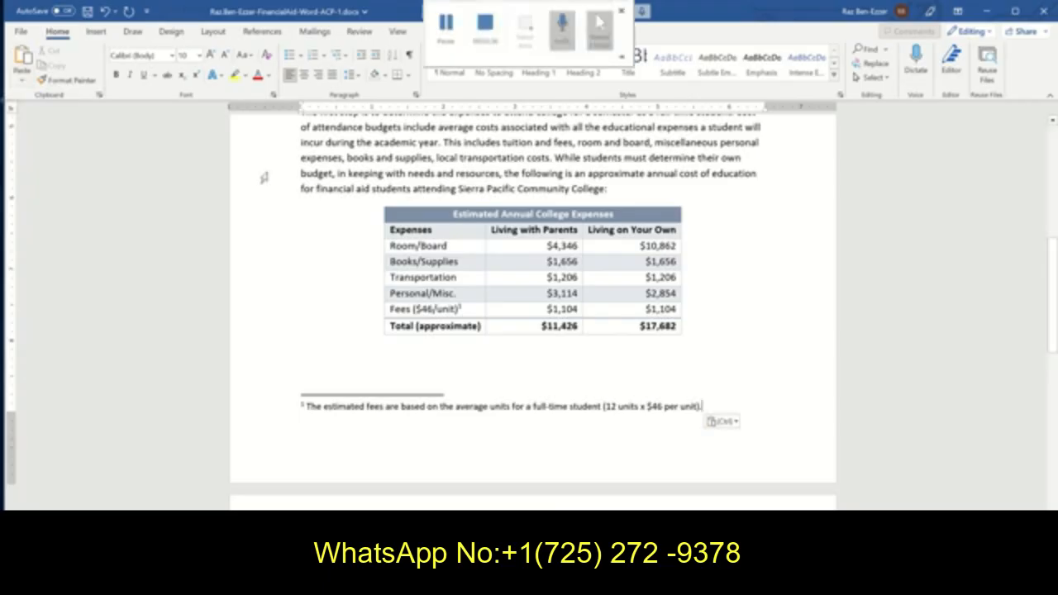
{"action": "left_click", "coordinate": [86, 10]}
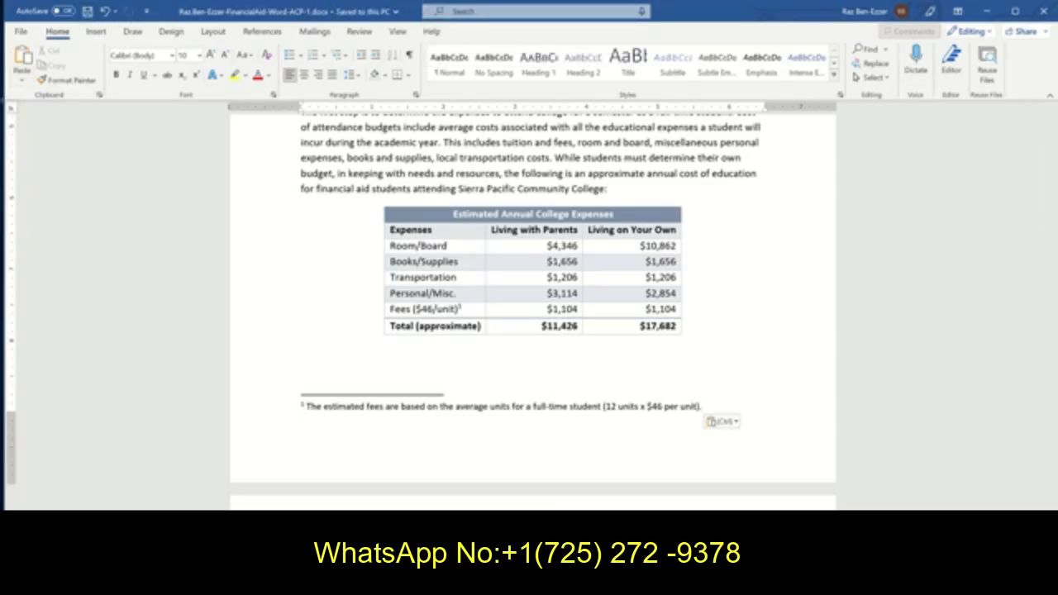
Step: Switch to the SIMnet assignment in Chrome and mark instruction 8b about inserting the footnote as completed
{"action": "key", "text": "alt+Tab"}
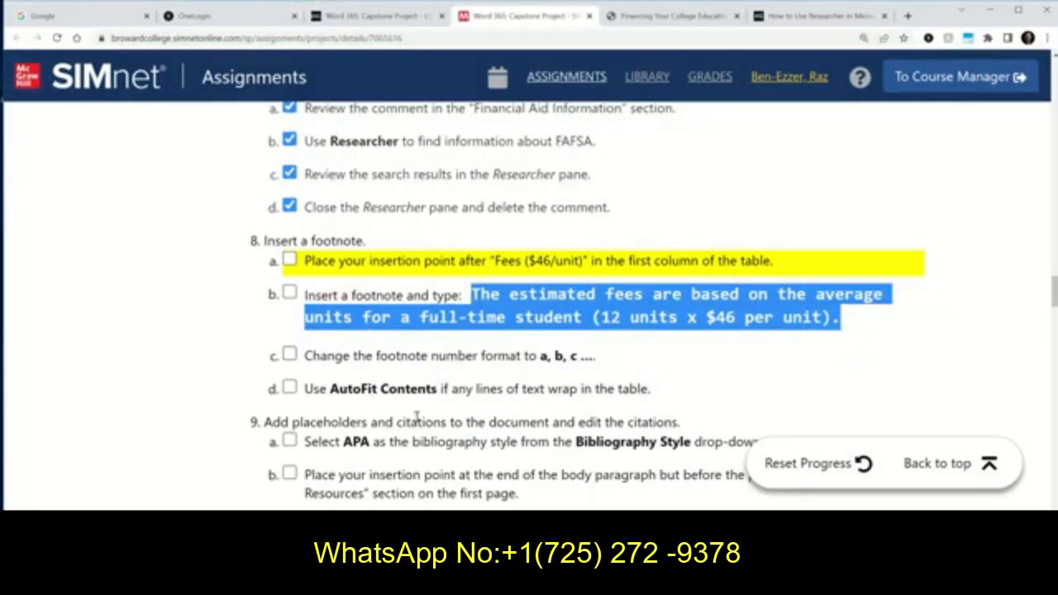
{"action": "left_click", "coordinate": [289, 293]}
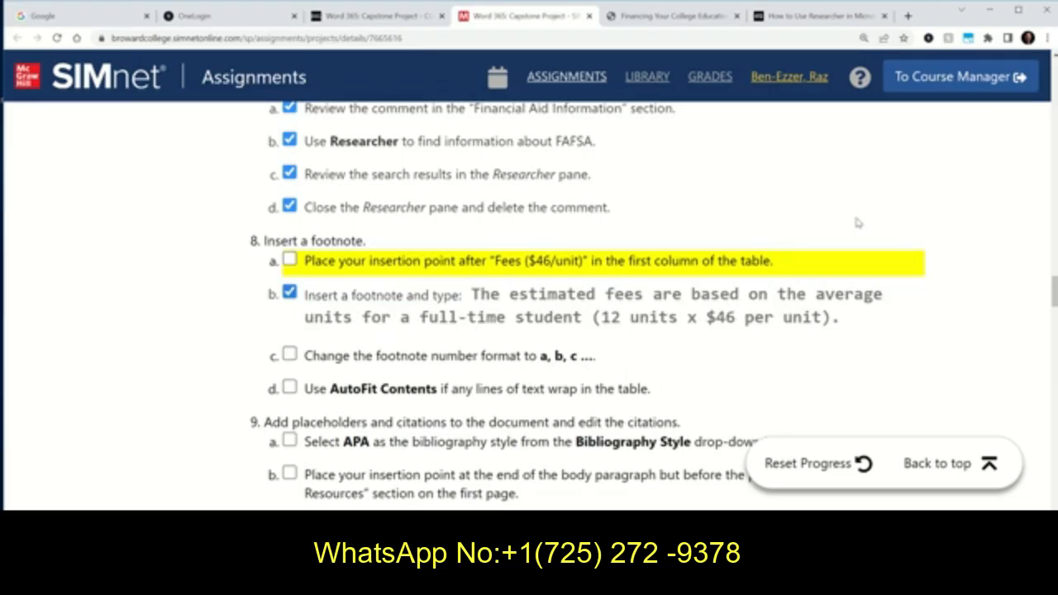
Step: Mark instructions 8c and 8a as completed in the SIMnet assignment and switch to Word
{"action": "left_click", "coordinate": [290, 354]}
{"action": "left_click", "coordinate": [290, 259]}
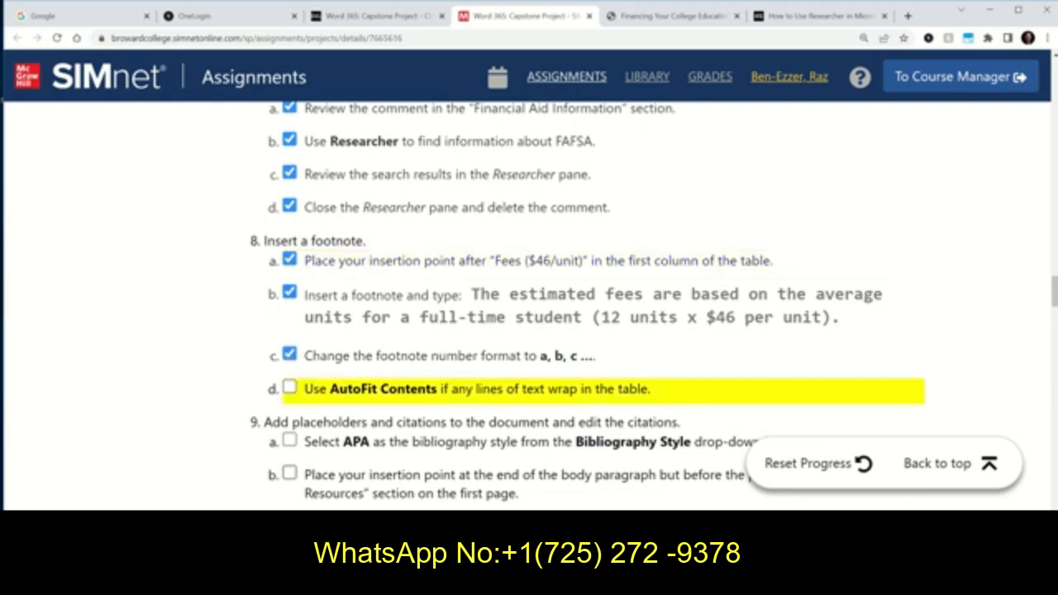
{"action": "key", "text": "alt+Tab"}
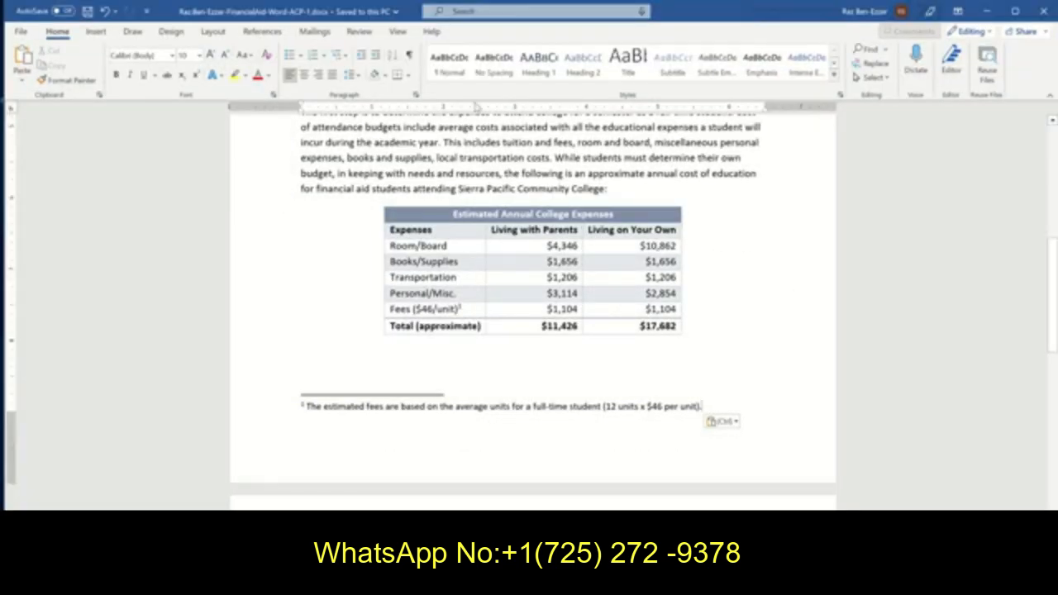
Step: Change the footnote number format to a, b, c, … for the whole document and save the document
{"action": "left_click", "coordinate": [359, 32]}
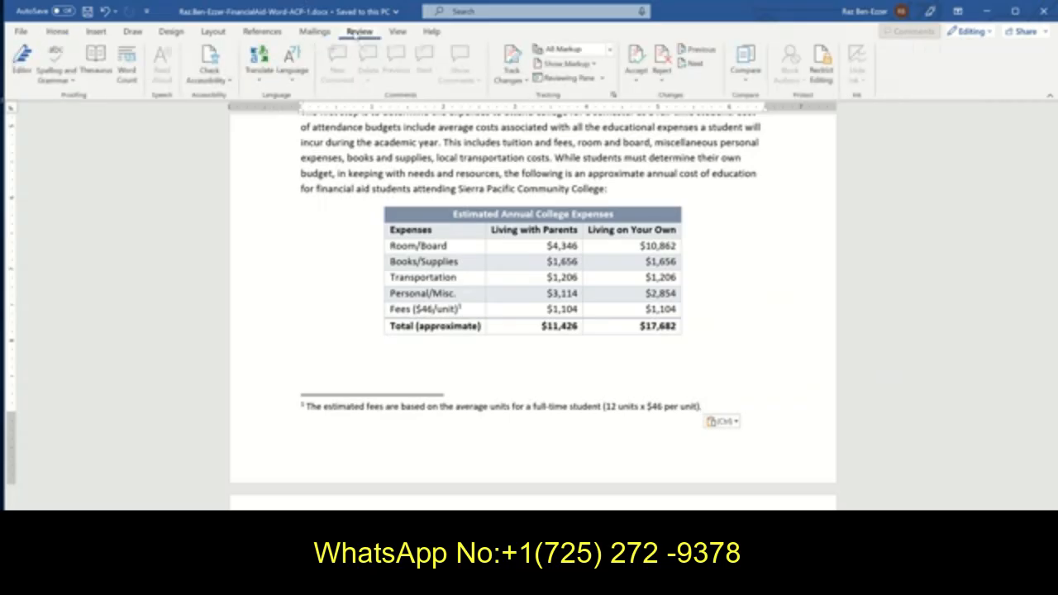
{"action": "left_click", "coordinate": [263, 32]}
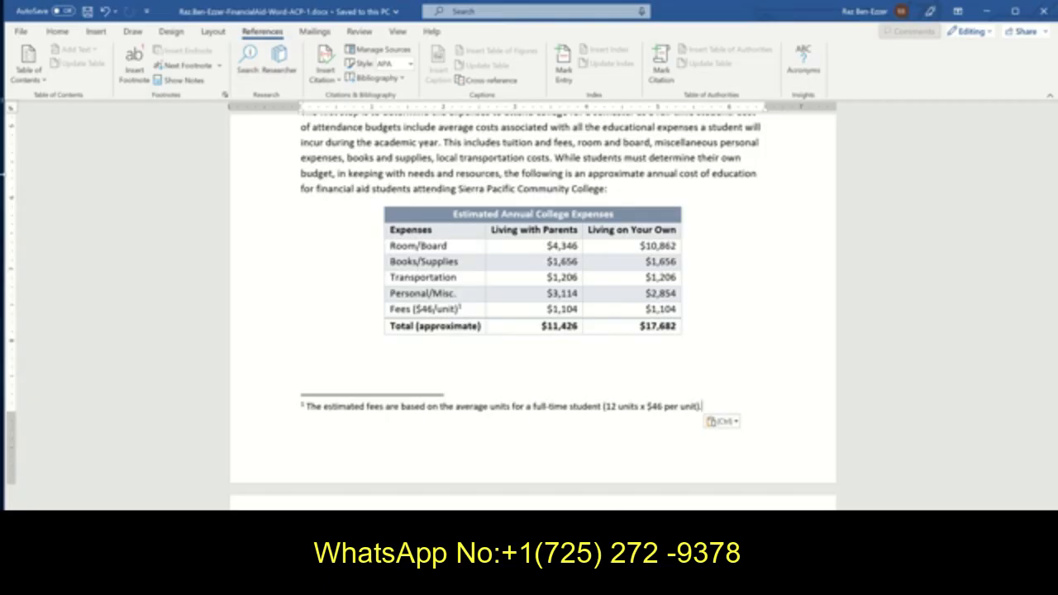
{"action": "mouse_move", "coordinate": [87, 7]}
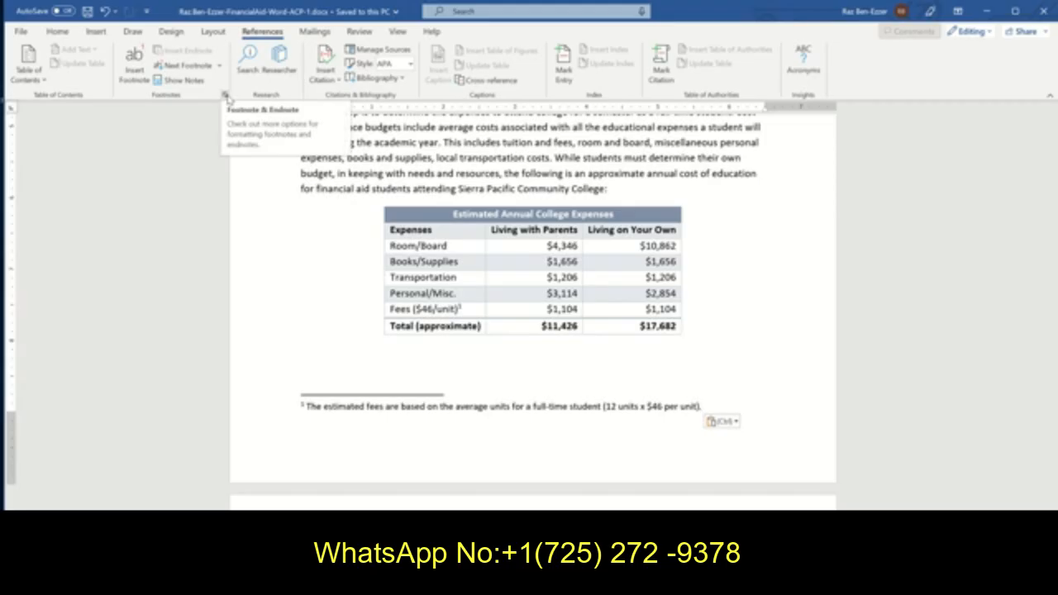
{"action": "right_click", "coordinate": [306, 405]}
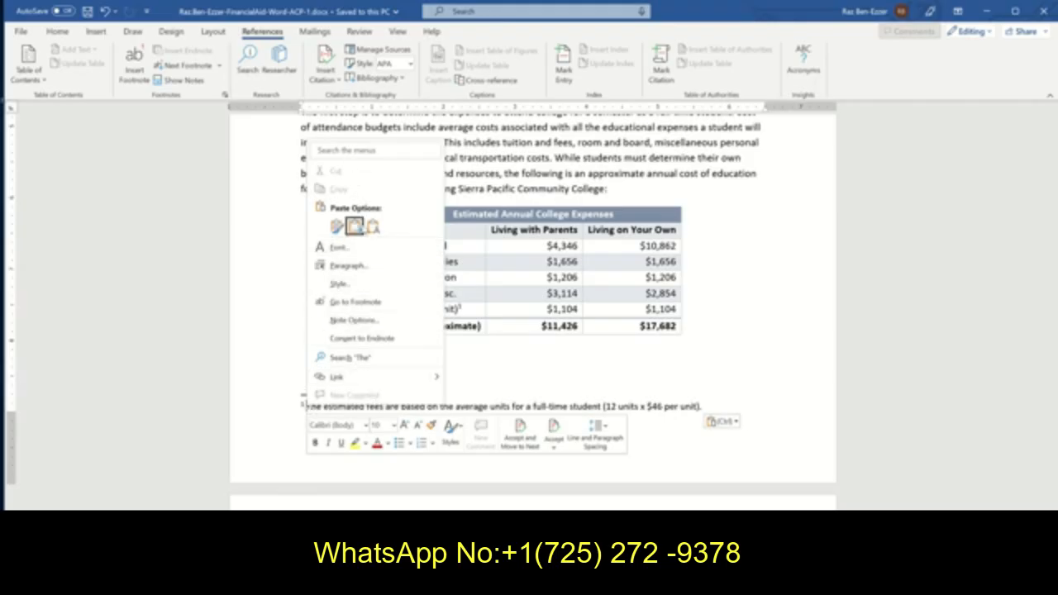
{"action": "left_click", "coordinate": [349, 507]}
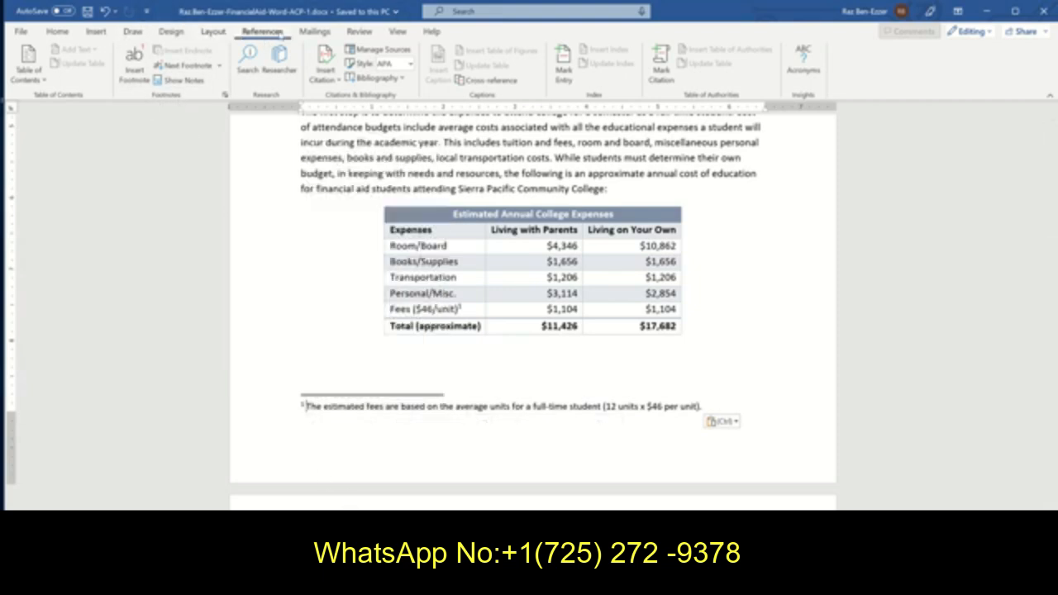
{"action": "left_click", "coordinate": [224, 96]}
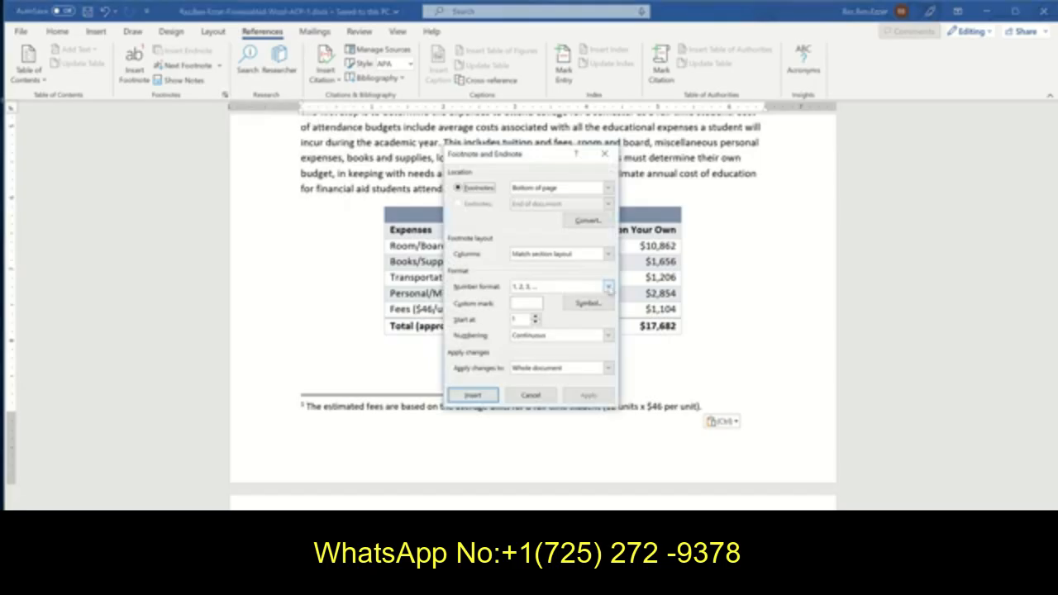
{"action": "left_click", "coordinate": [608, 287]}
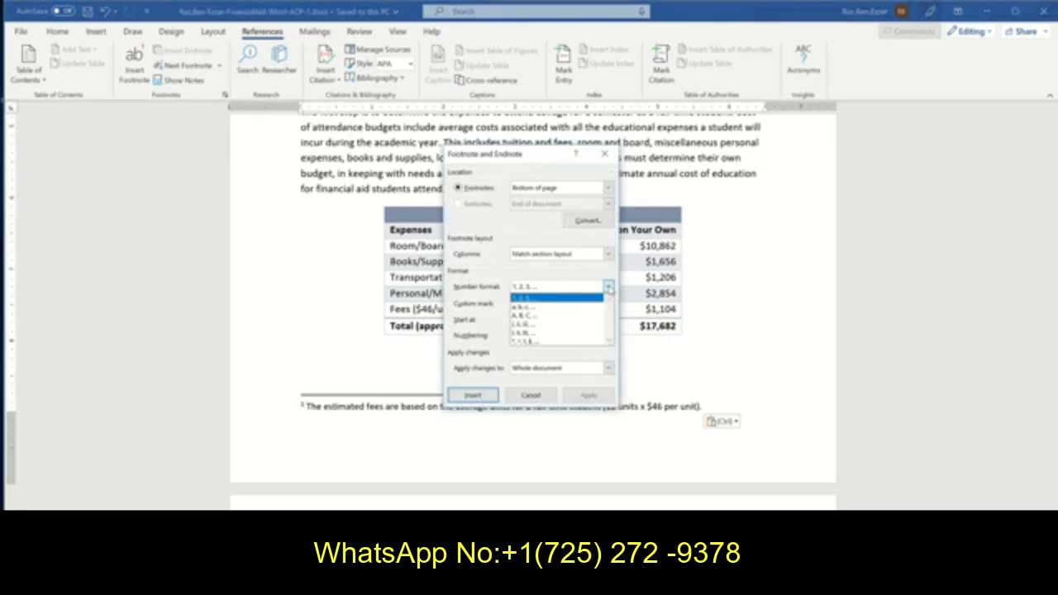
{"action": "left_click", "coordinate": [563, 313]}
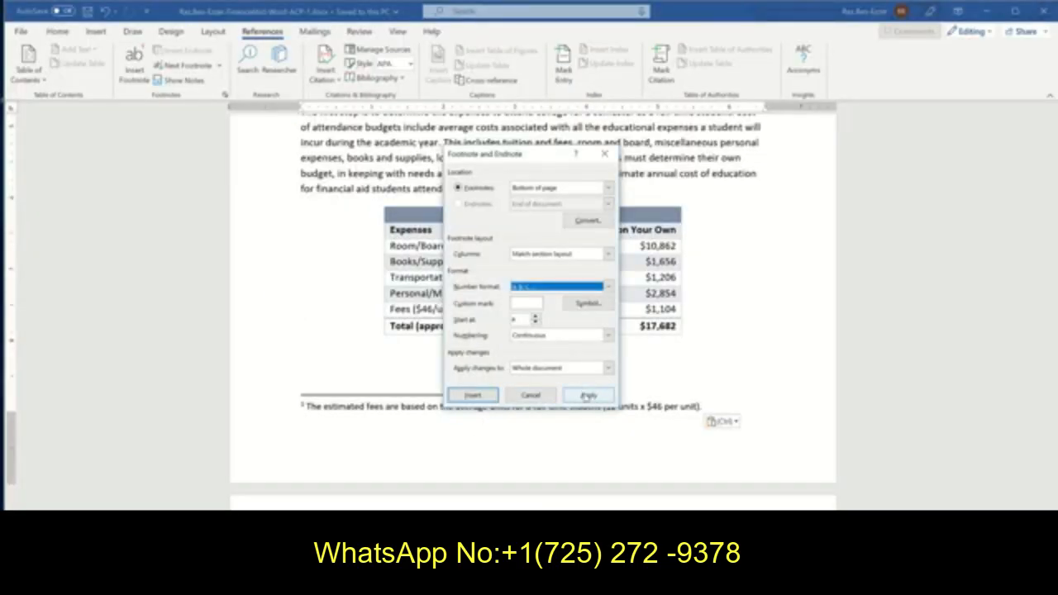
{"action": "left_click", "coordinate": [589, 395]}
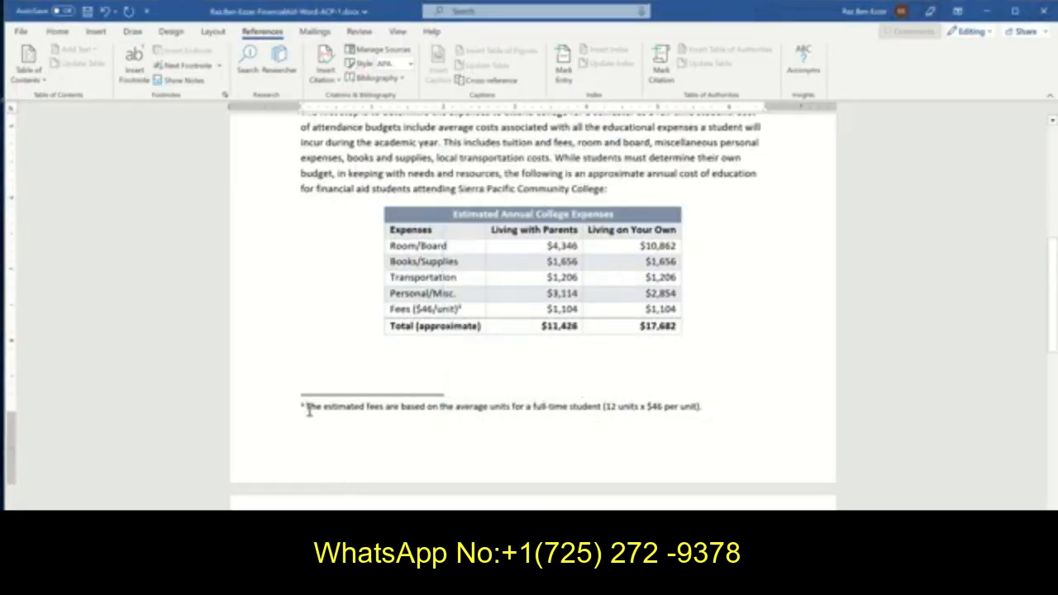
{"action": "left_click", "coordinate": [309, 411]}
{"action": "key", "text": "BackSpace"}
{"action": "left_click", "coordinate": [86, 10]}
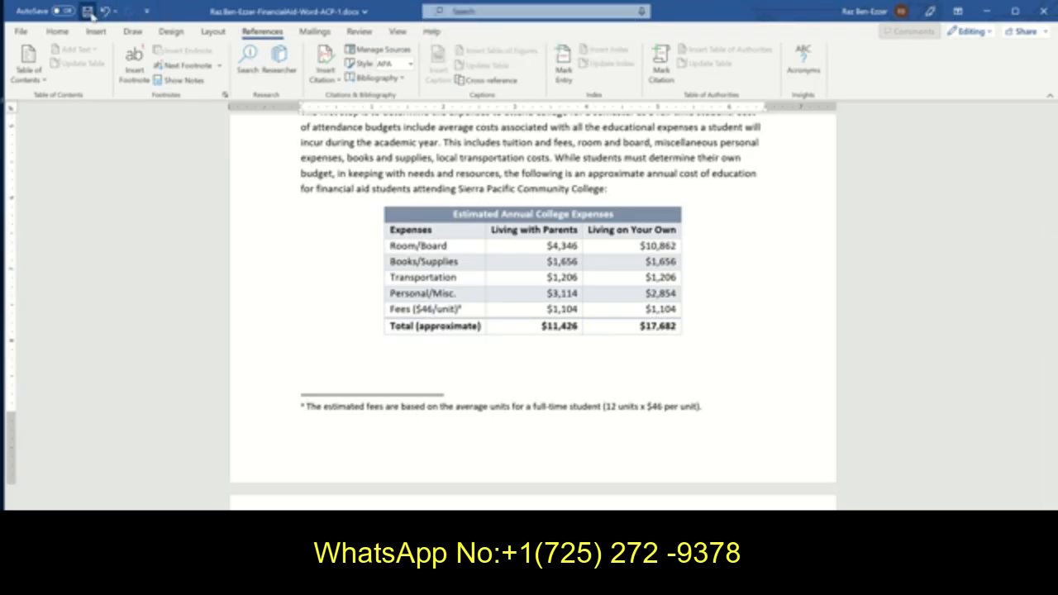
Step: Switch to the SIMnet assignment in Chrome and mark instructions 8d and 9a as completed
{"action": "key", "text": "alt+Tab"}
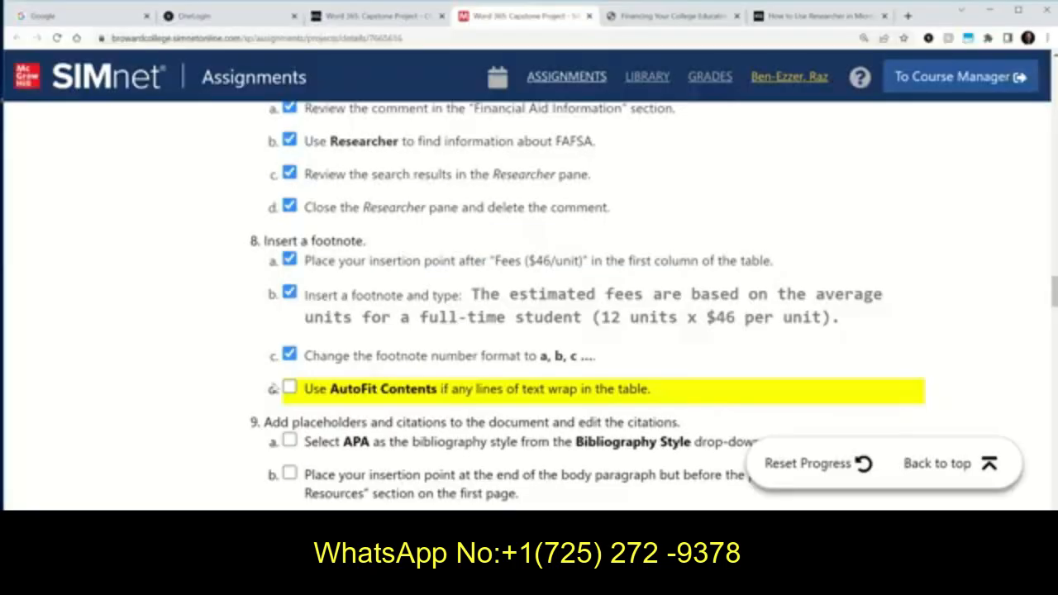
{"action": "scroll", "coordinate": [288, 388], "scroll_direction": "down", "scroll_amount": 3}
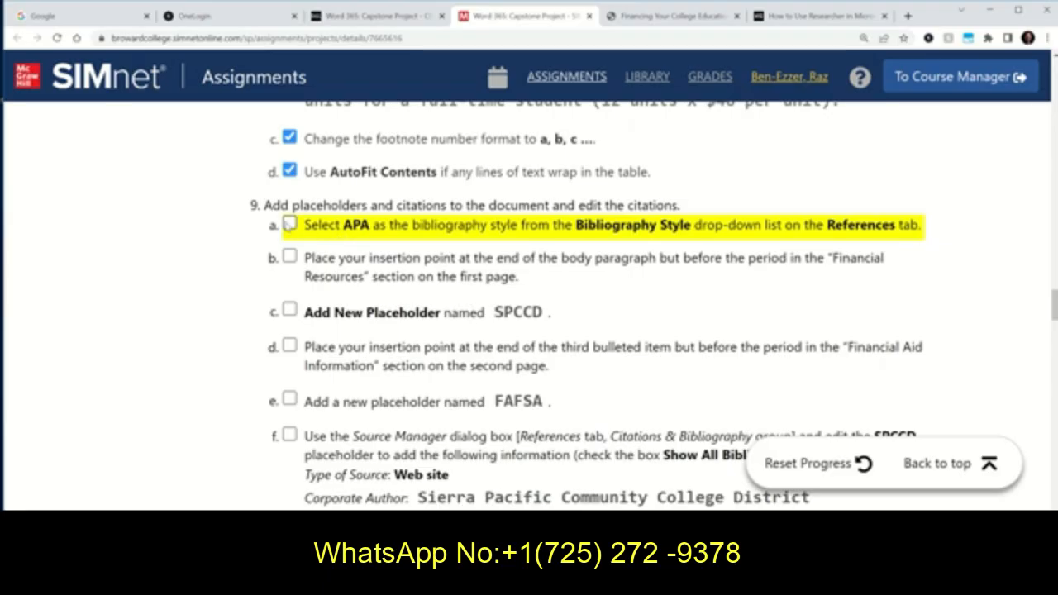
{"action": "left_click", "coordinate": [289, 225]}
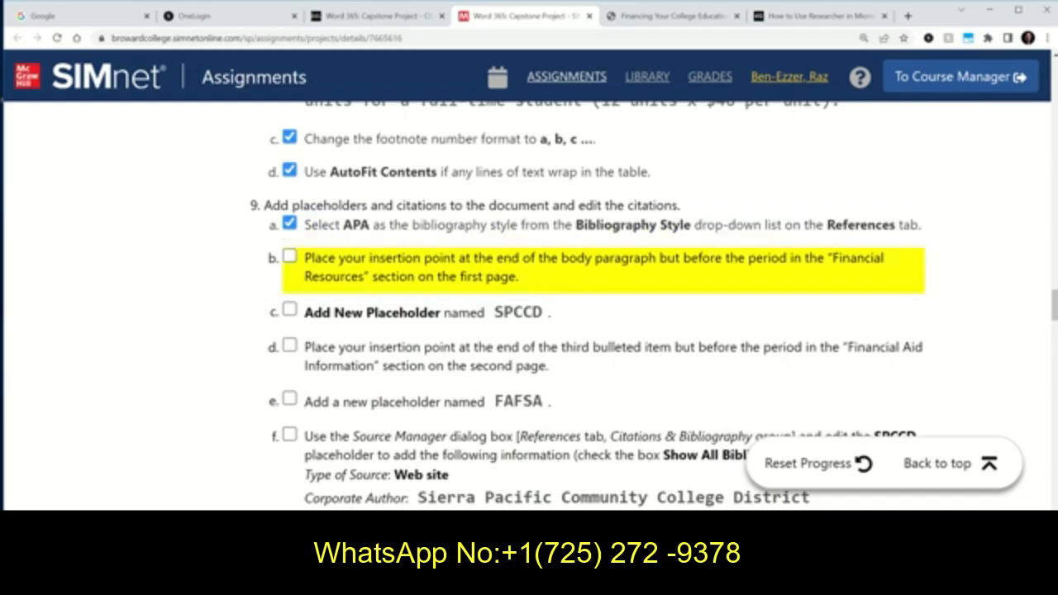
Step: Switch to Word, select APA as the bibliography style and save the document
{"action": "key", "text": "alt+Tab"}
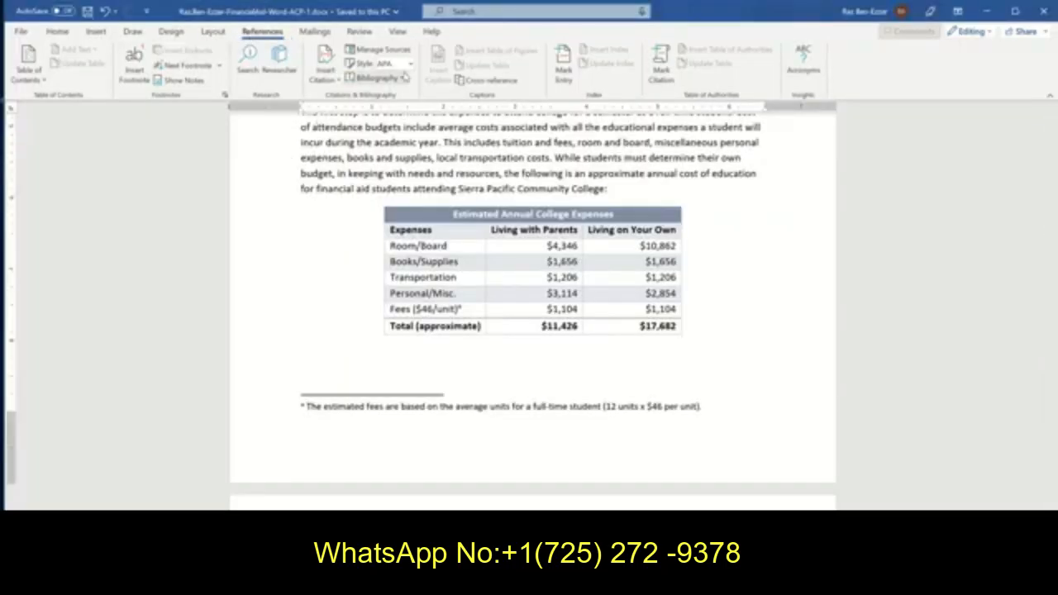
{"action": "left_click", "coordinate": [409, 63]}
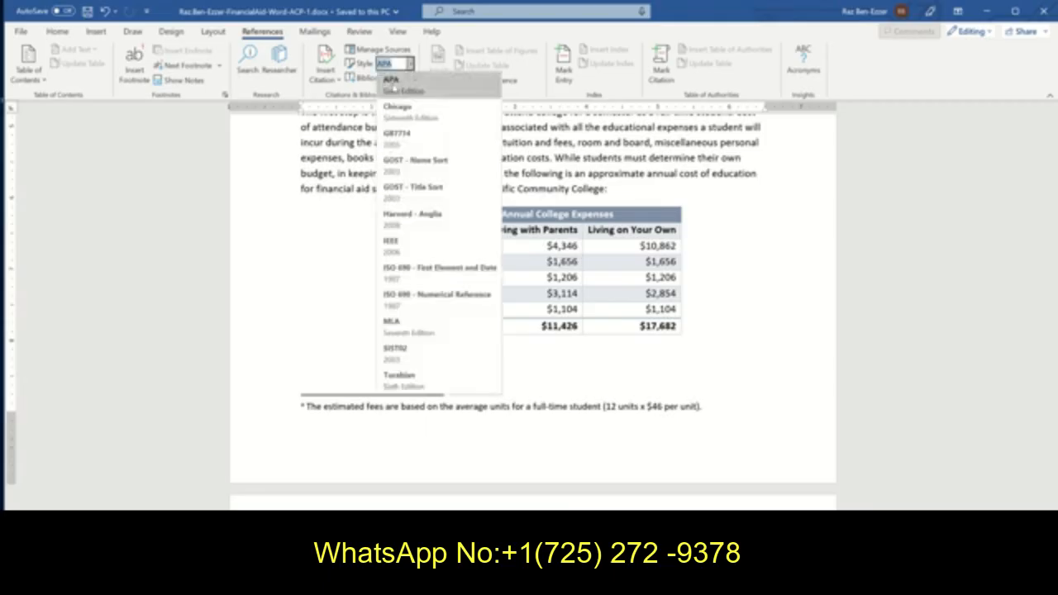
{"action": "left_click", "coordinate": [395, 86]}
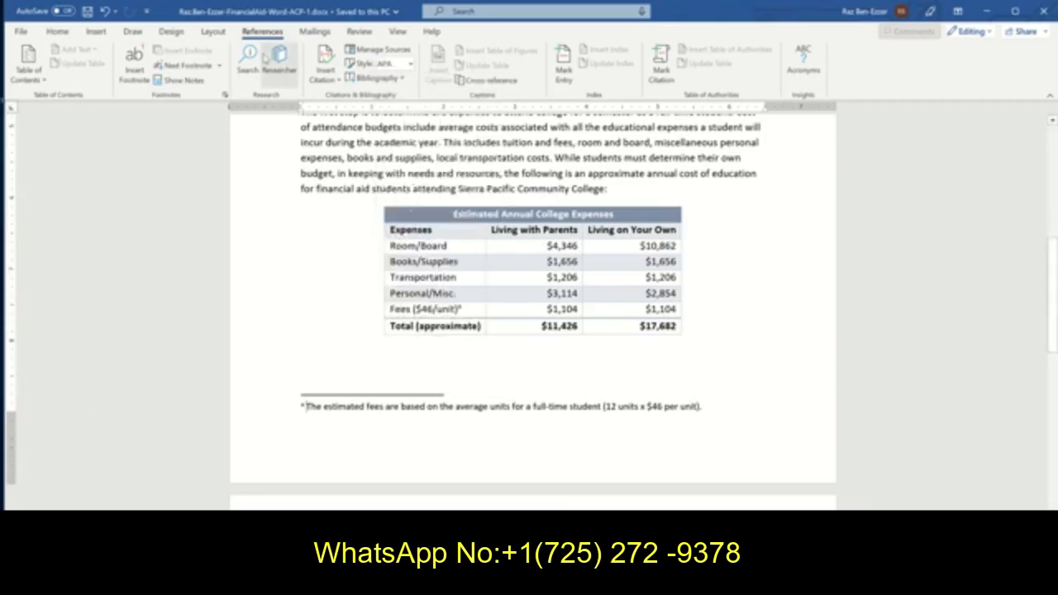
{"action": "left_click", "coordinate": [88, 13]}
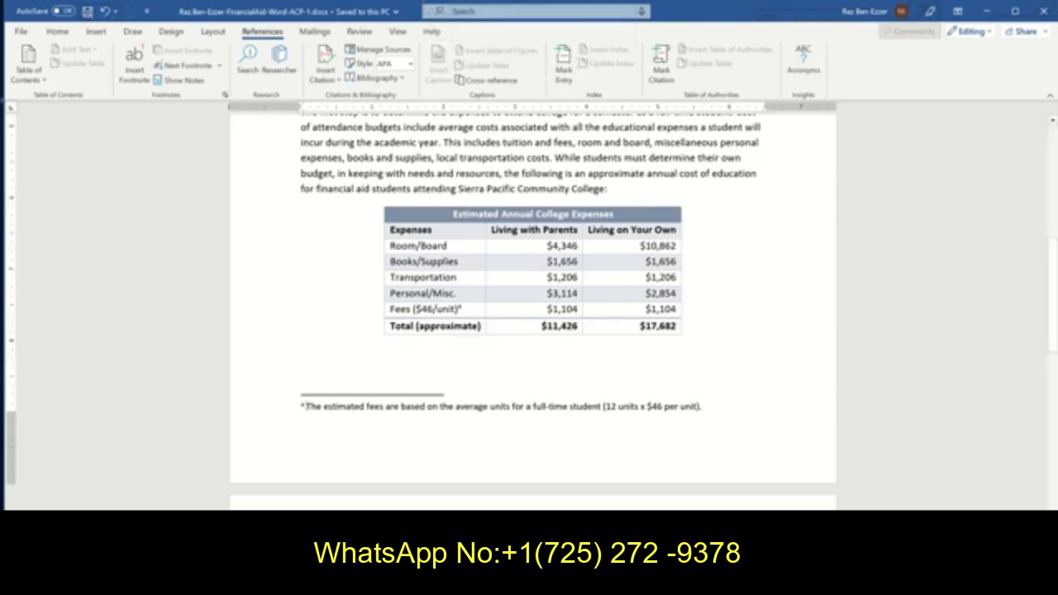
Step: Check instruction 9b in Chrome, return to Word and place the insertion point before the final period of the Financial Resources paragraph
{"action": "key", "text": "alt+Tab"}
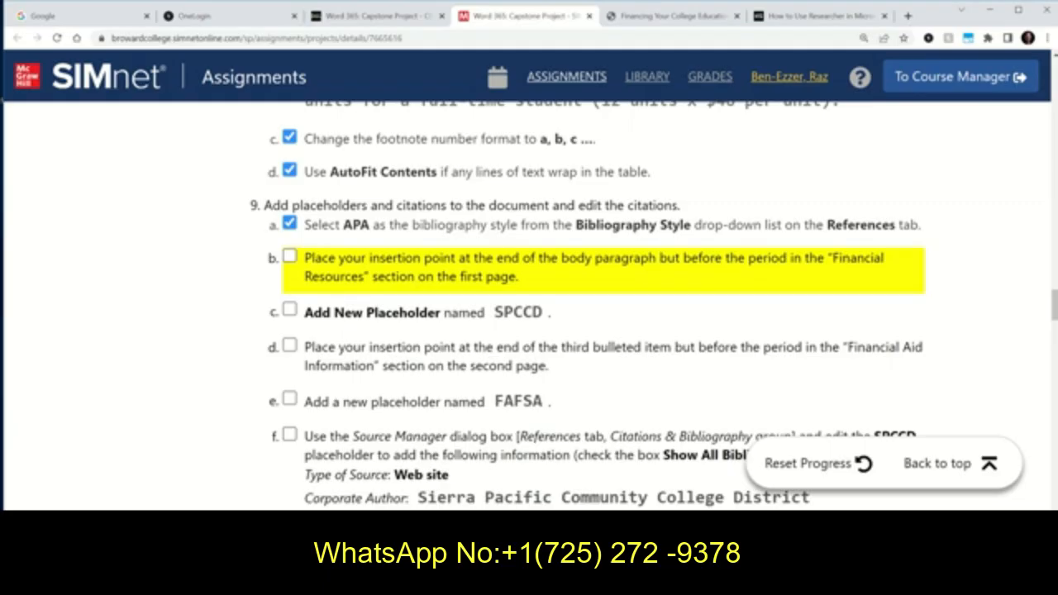
{"action": "key", "text": "alt+Tab"}
{"action": "scroll", "coordinate": [461, 239], "scroll_direction": "up", "scroll_amount": 10}
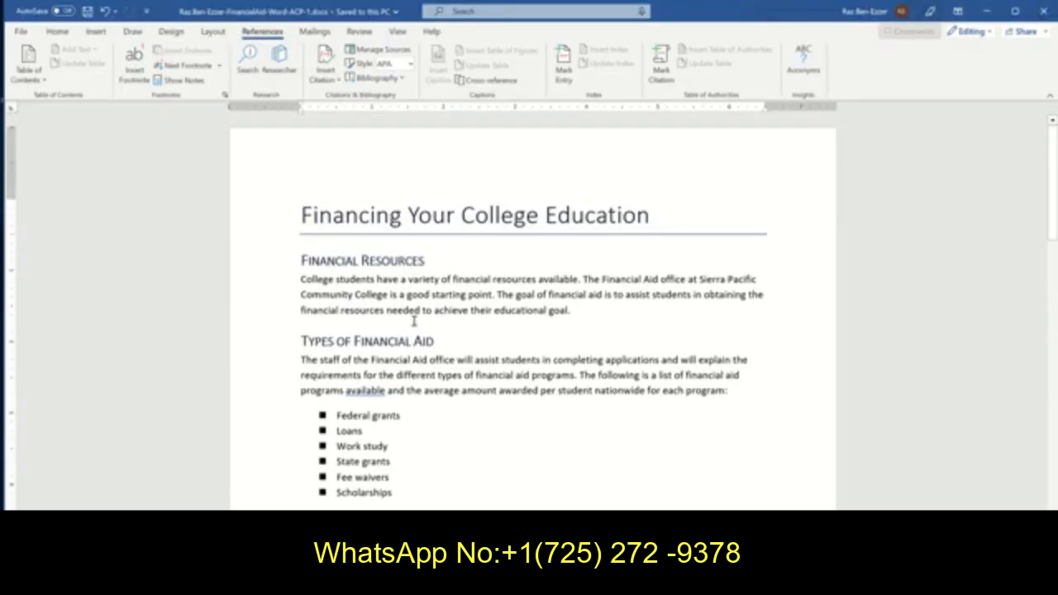
{"action": "left_click", "coordinate": [567, 309]}
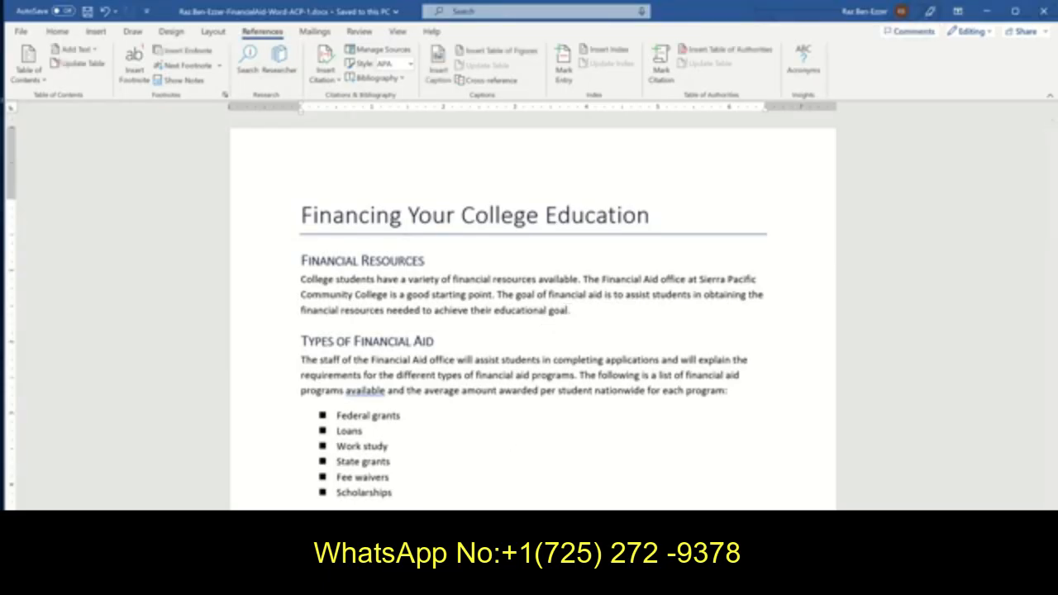
Step: In Chrome, examine the Financial Resources citation in the solution PDF, and return to Word
{"action": "key", "text": "alt+Tab"}
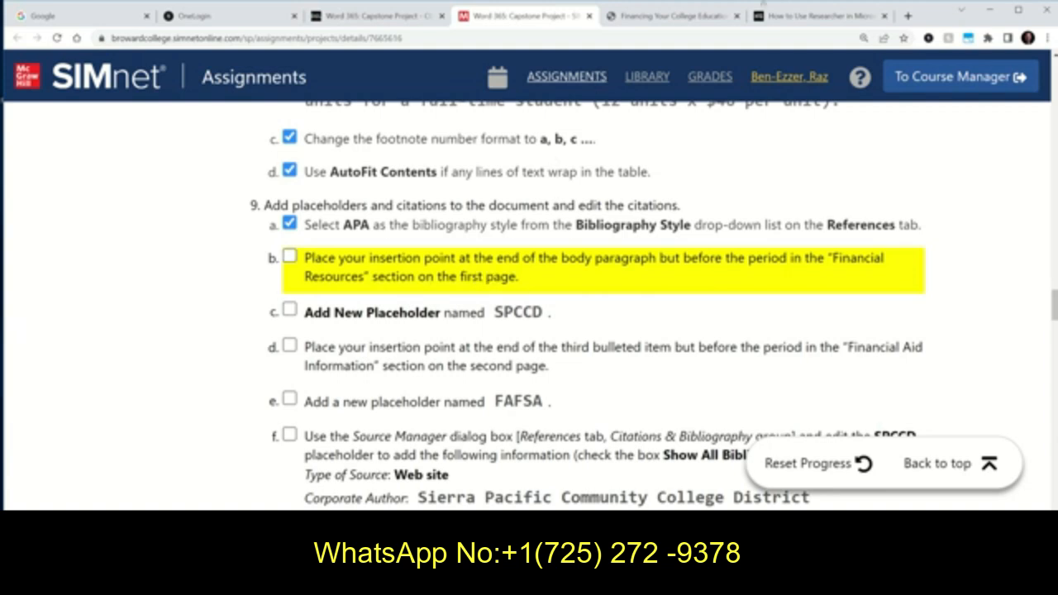
{"action": "left_click", "coordinate": [699, 17]}
{"action": "scroll", "coordinate": [613, 206], "scroll_direction": "up", "scroll_amount": 10}
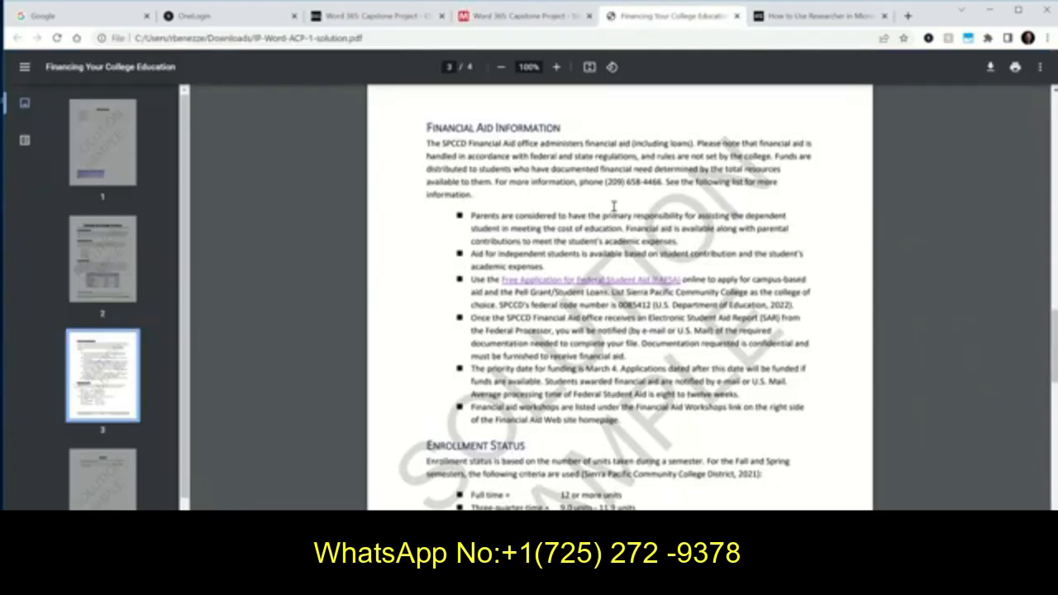
{"action": "scroll", "coordinate": [613, 206], "scroll_direction": "up", "scroll_amount": 1}
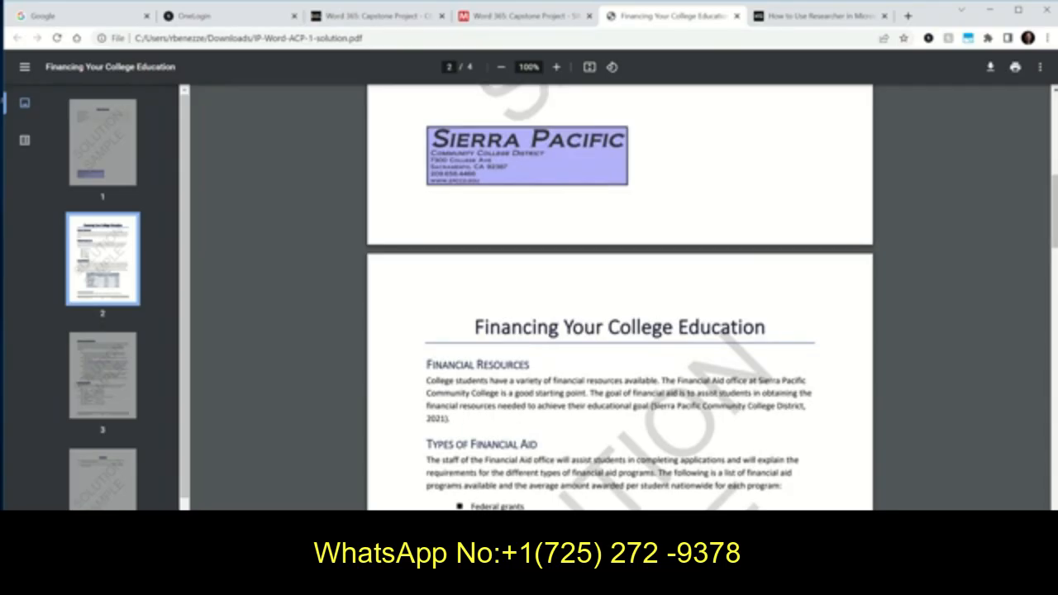
{"action": "key", "text": "alt+Tab"}
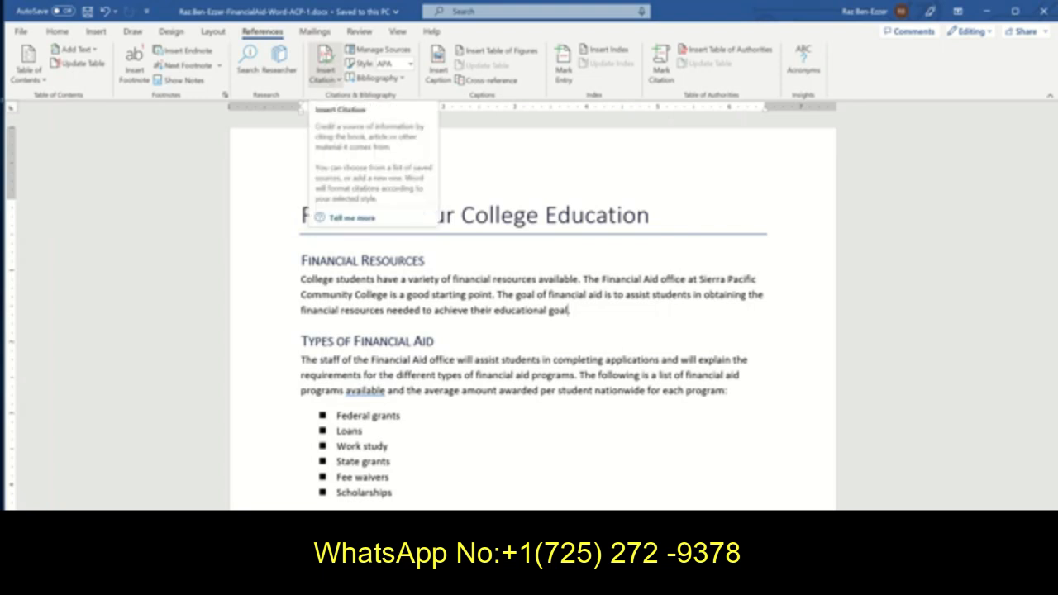
{"action": "left_click", "coordinate": [329, 64]}
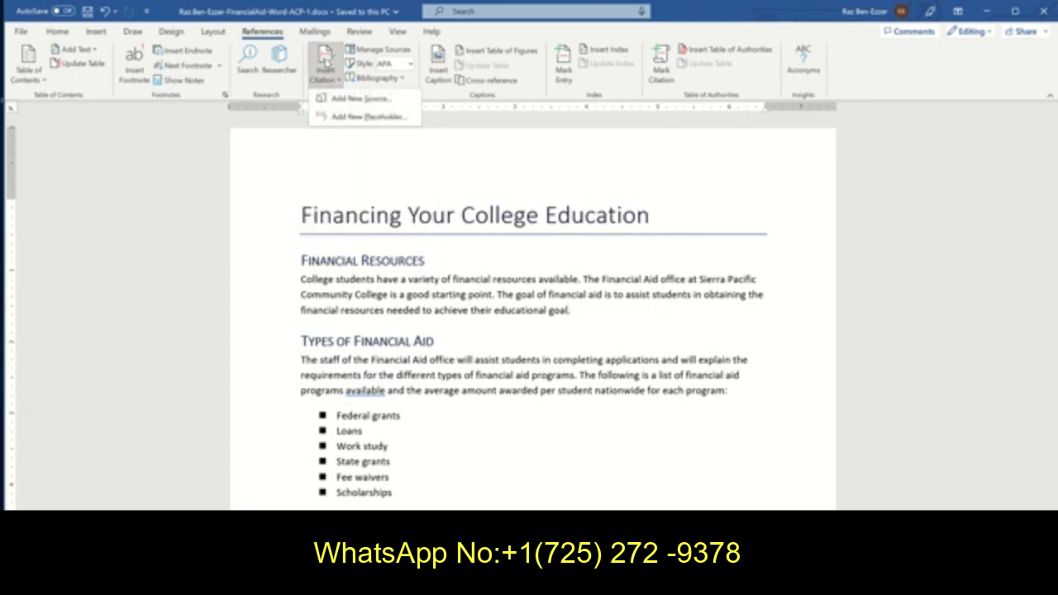
{"action": "left_click", "coordinate": [342, 100]}
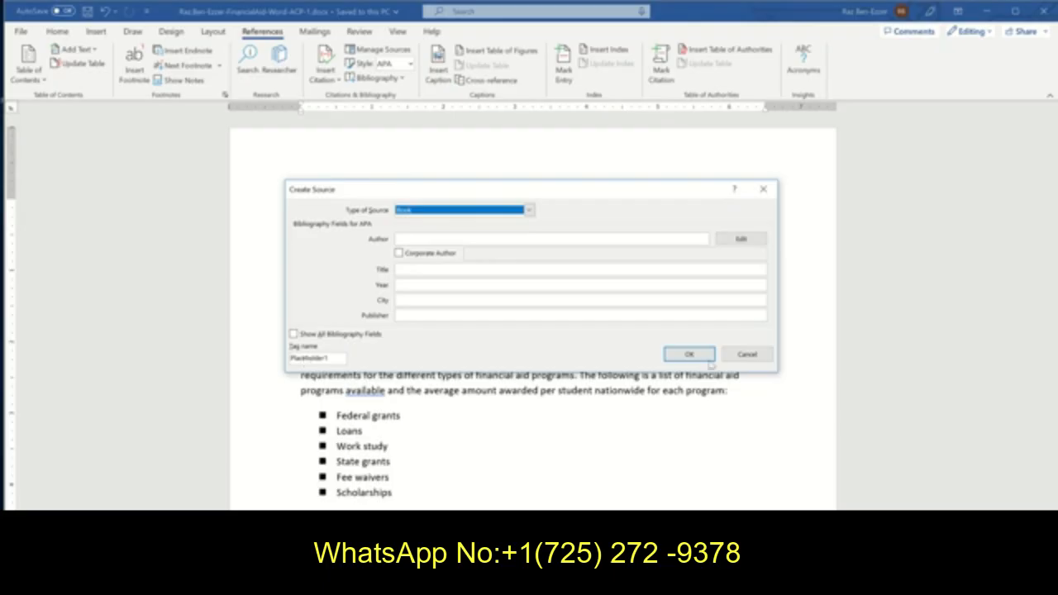
{"action": "left_click", "coordinate": [747, 355]}
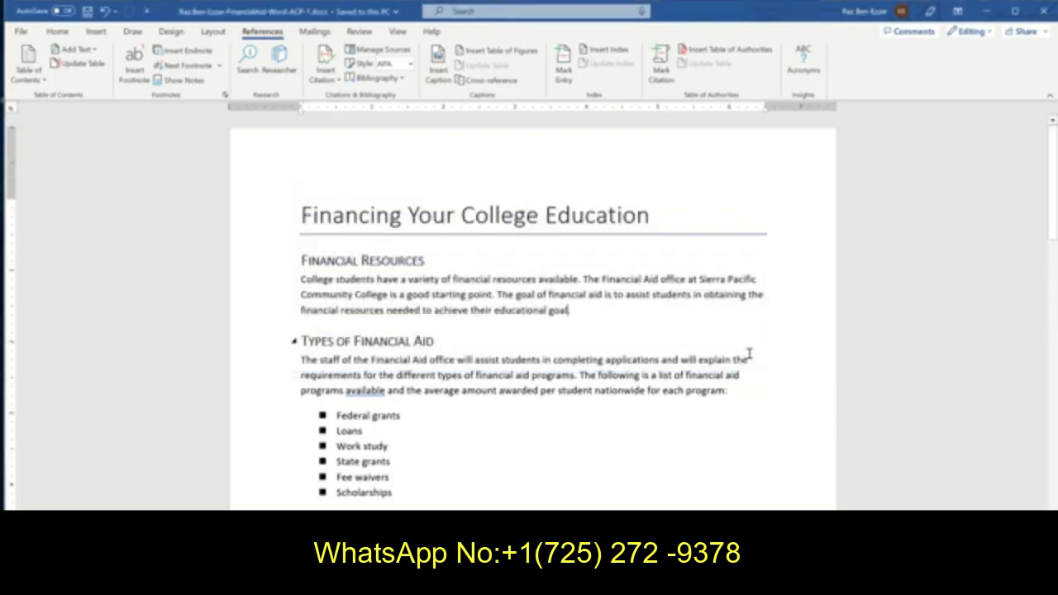
Step: Add a new citation placeholder named SPCCD at the end of the Financial Resources paragraph, copying the name from the SIMnet instructions in Chrome
{"action": "left_click", "coordinate": [337, 80]}
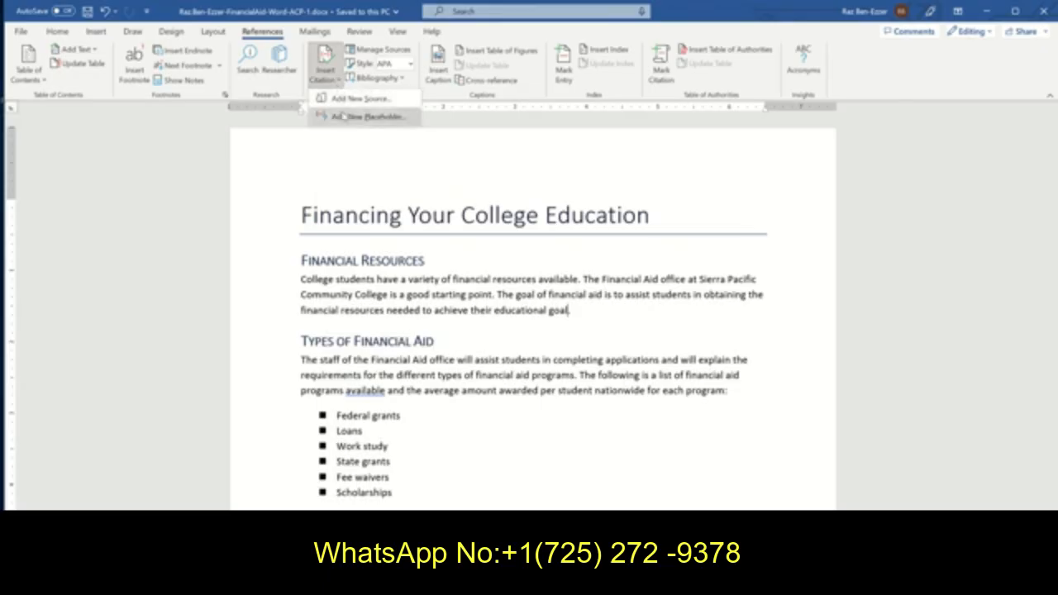
{"action": "left_click", "coordinate": [345, 117]}
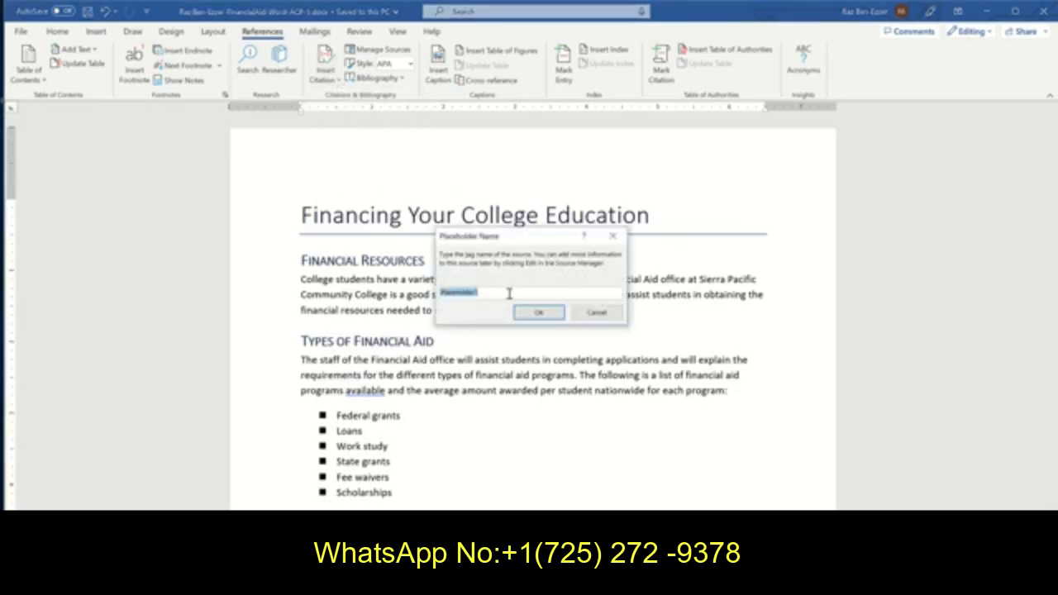
{"action": "key", "text": "alt+Tab"}
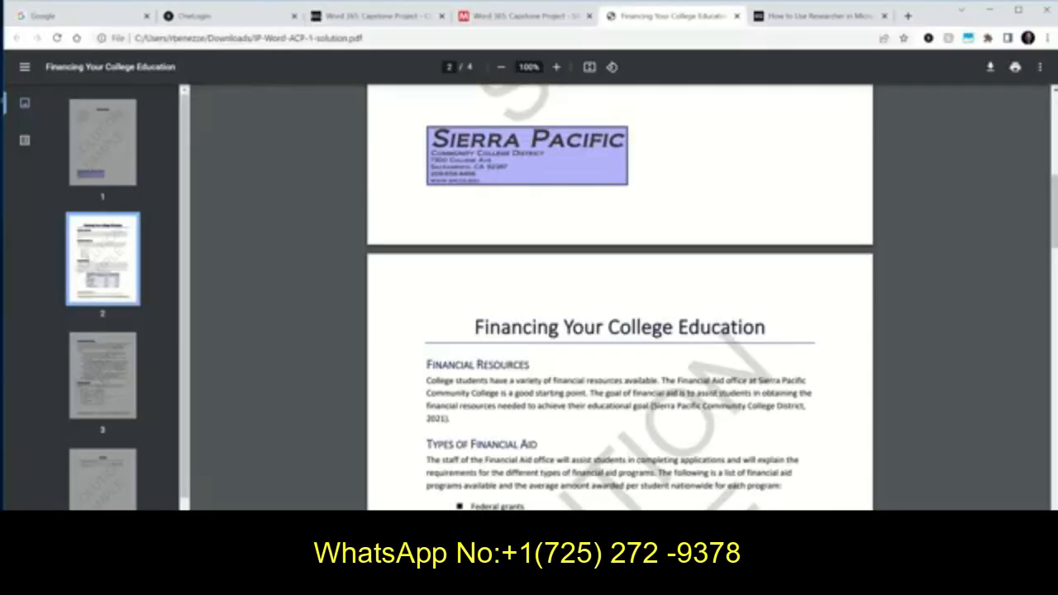
{"action": "left_click", "coordinate": [523, 17]}
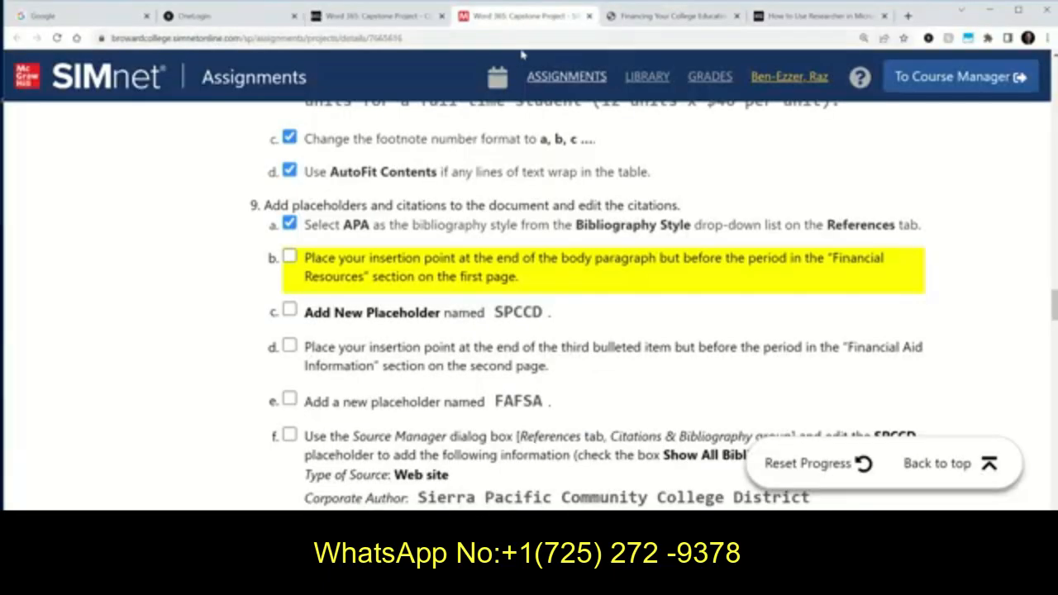
{"action": "left_click_drag", "start_coordinate": [494, 313], "coordinate": [543, 318]}
{"action": "key", "text": "ctrl+c"}
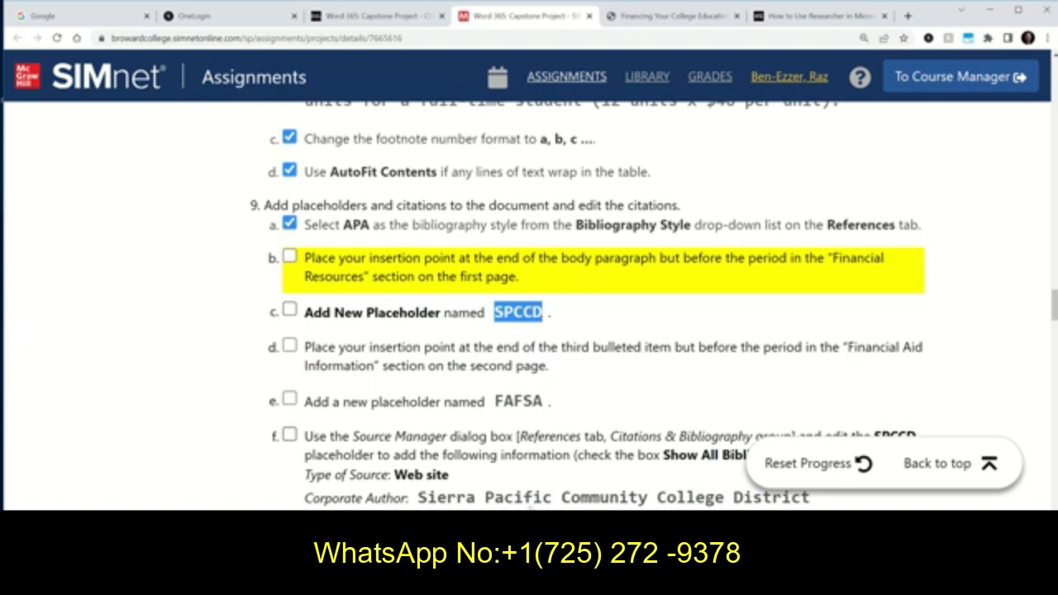
{"action": "key", "text": "alt+Tab"}
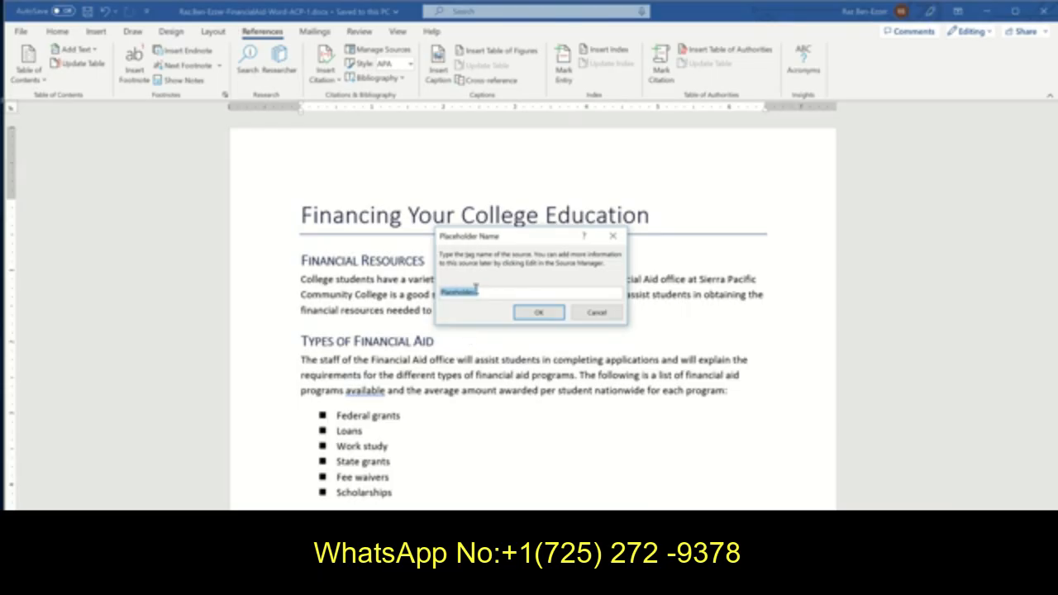
{"action": "key", "text": "ctrl+v"}
{"action": "left_click", "coordinate": [515, 315]}
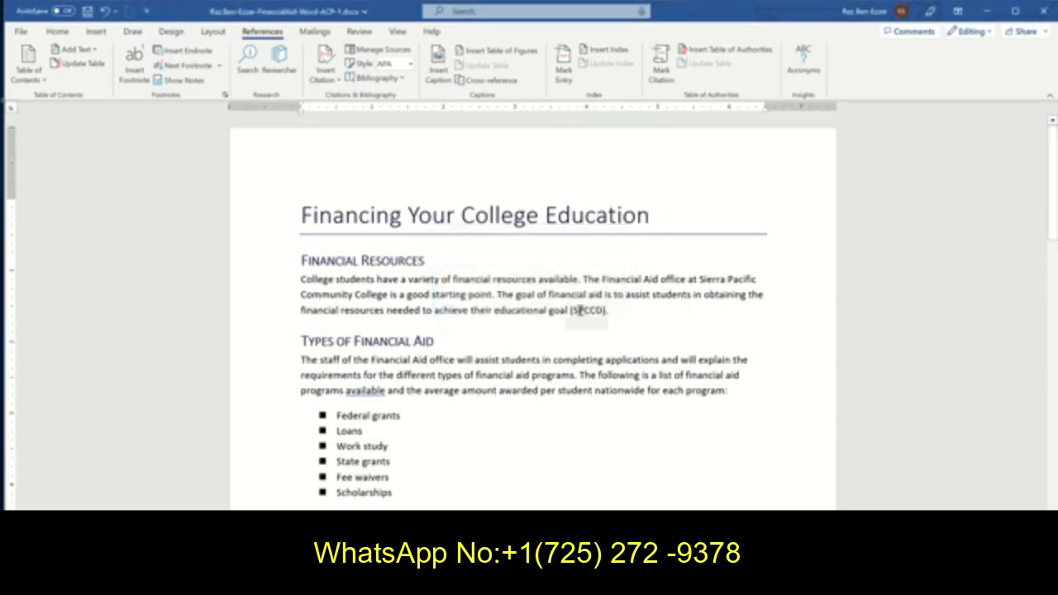
{"action": "left_click", "coordinate": [578, 310]}
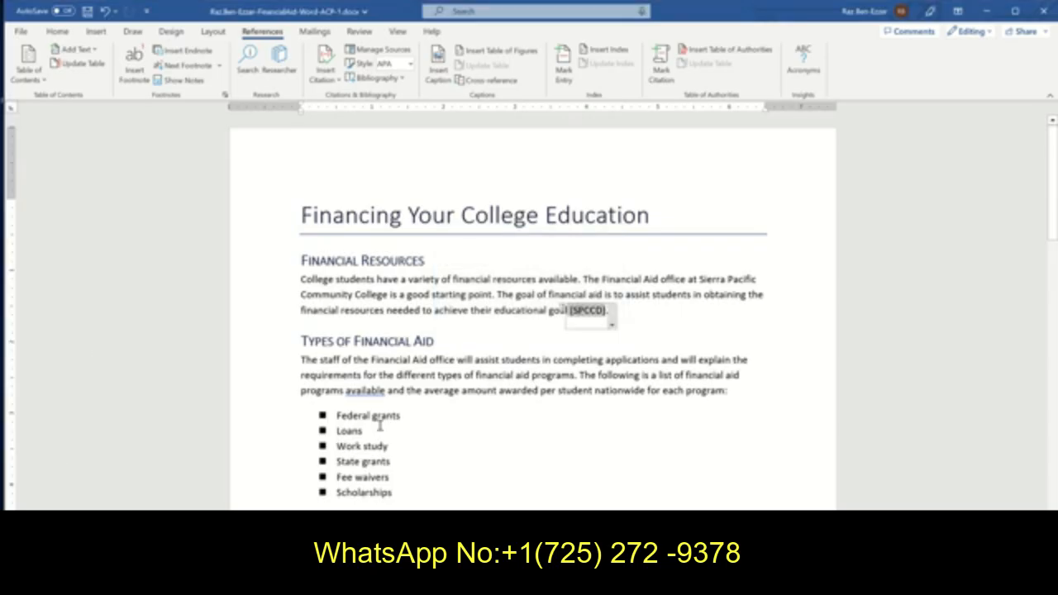
Step: Switch to the SIMnet assignment in Chrome, mark instruction 9c as completed and return to Word
{"action": "key", "text": "alt+Tab"}
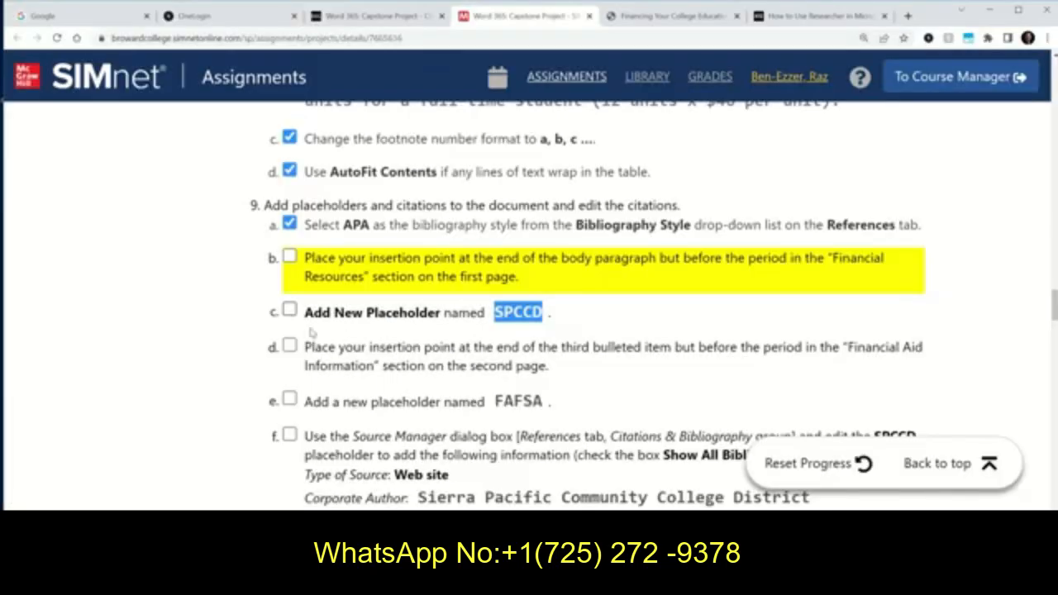
{"action": "left_click", "coordinate": [289, 311]}
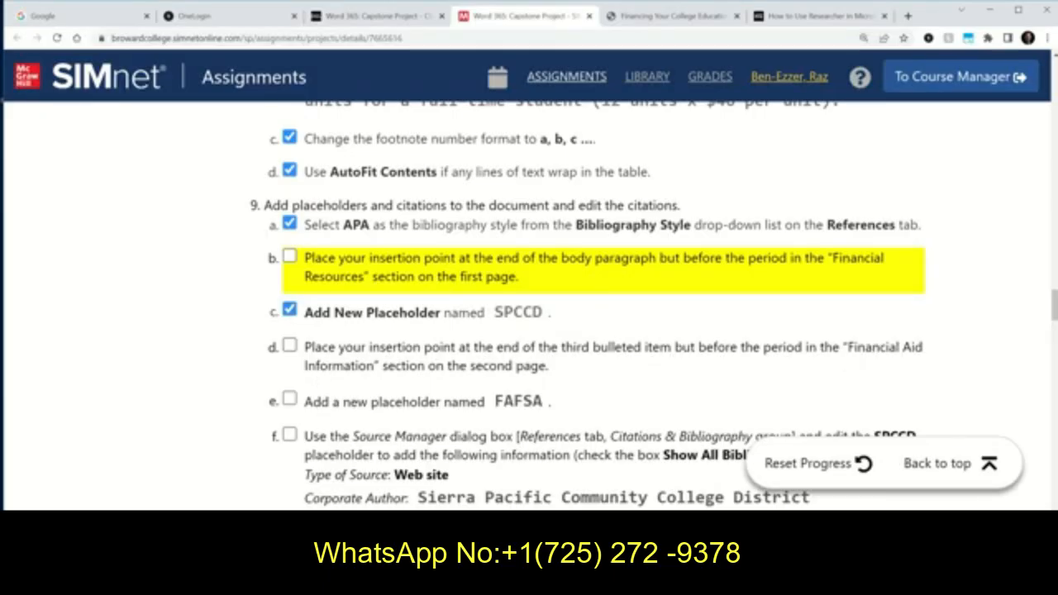
{"action": "key", "text": "alt+Tab"}
Step: Place the insertion point before the final period of the third bulleted item in the Financial Aid Information section
{"action": "scroll", "coordinate": [451, 427], "scroll_direction": "down", "scroll_amount": 5}
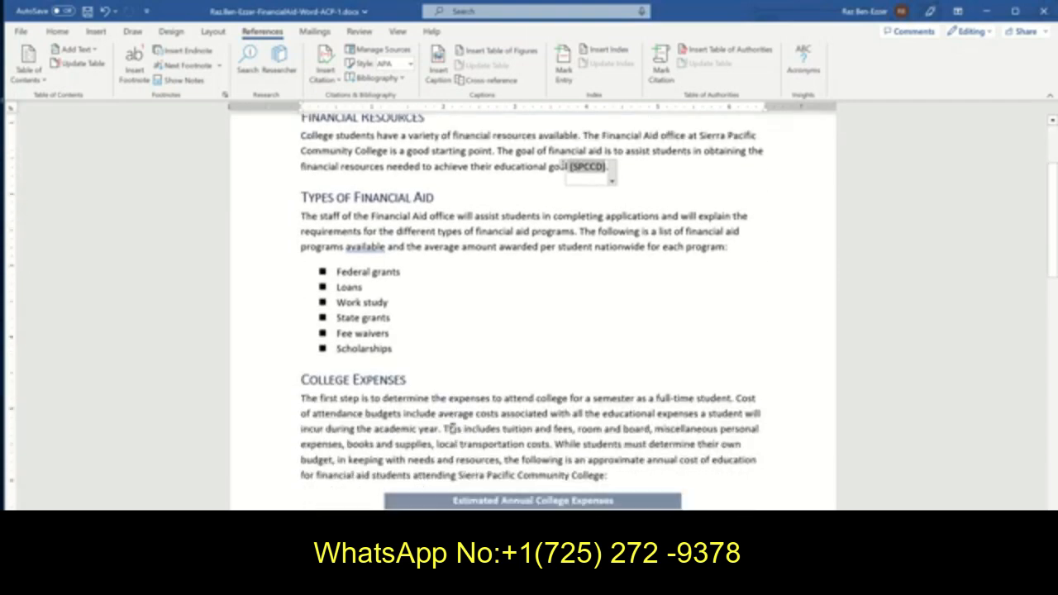
{"action": "scroll", "coordinate": [453, 428], "scroll_direction": "down", "scroll_amount": 10}
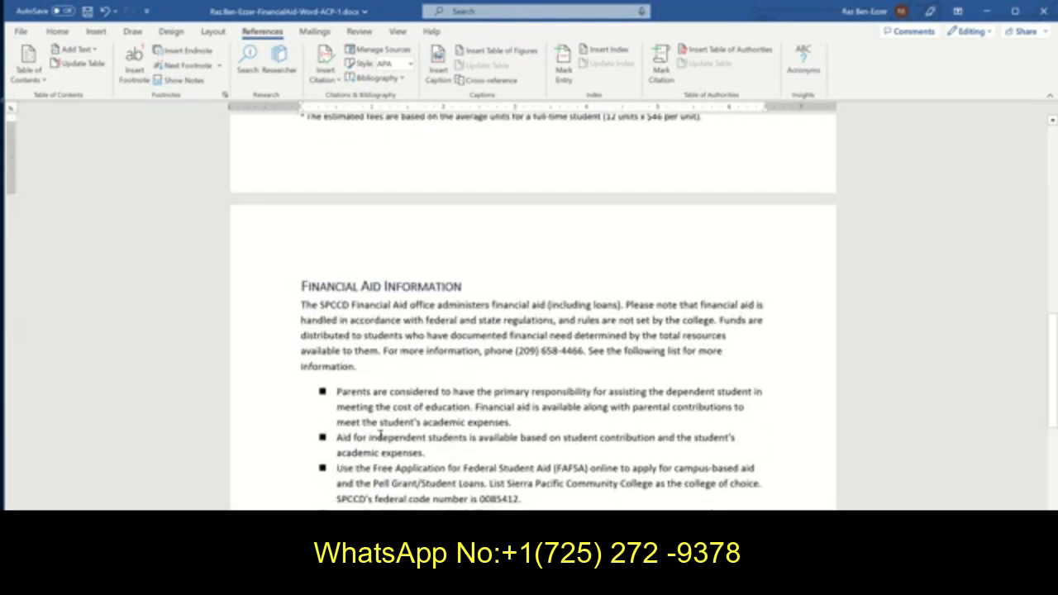
{"action": "scroll", "coordinate": [401, 438], "scroll_direction": "down", "scroll_amount": 3}
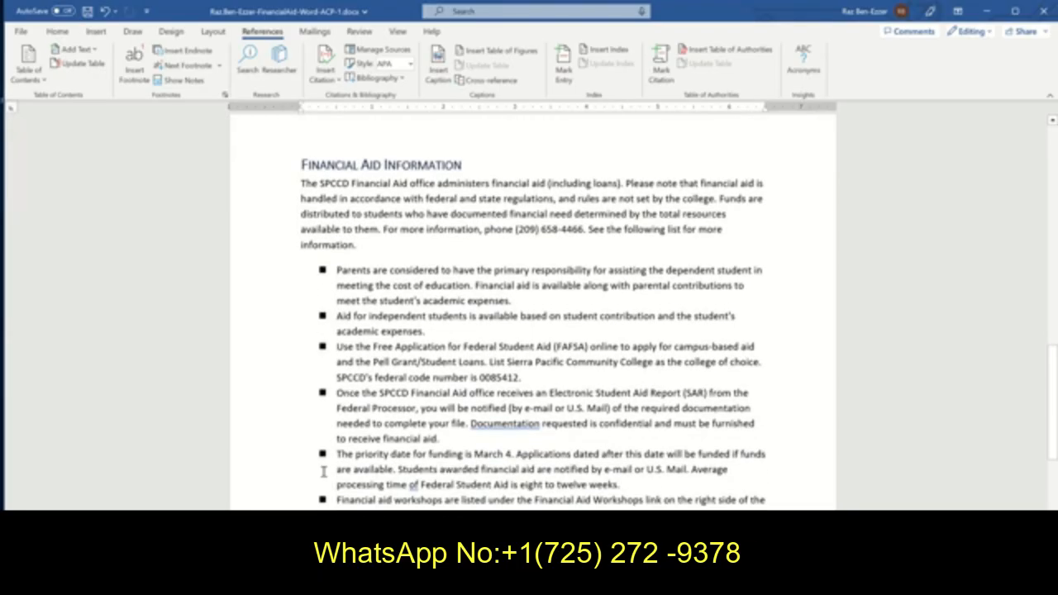
{"action": "left_click", "coordinate": [517, 376]}
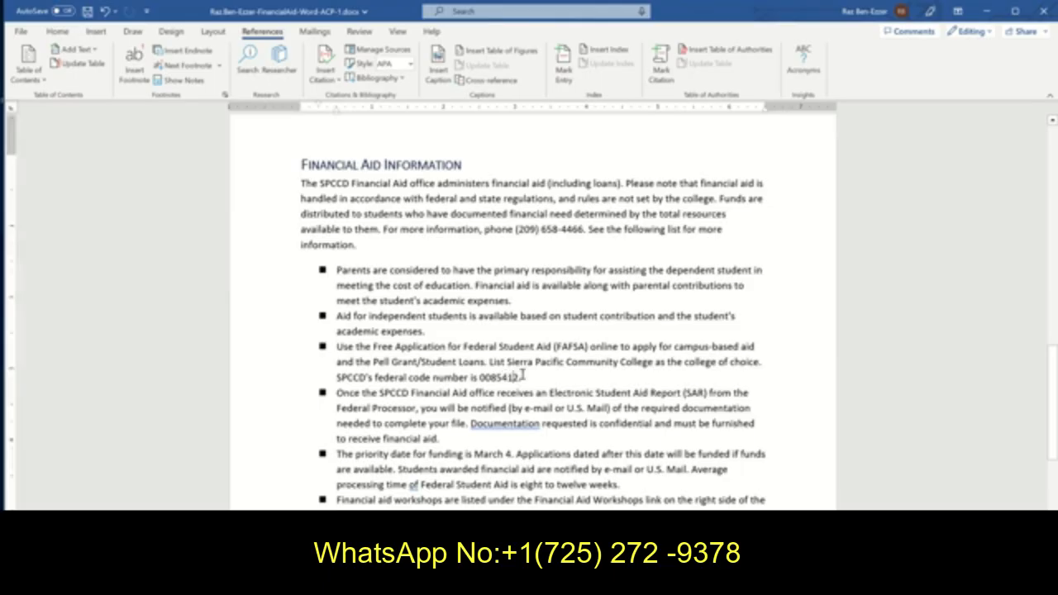
{"action": "key", "text": "Right"}
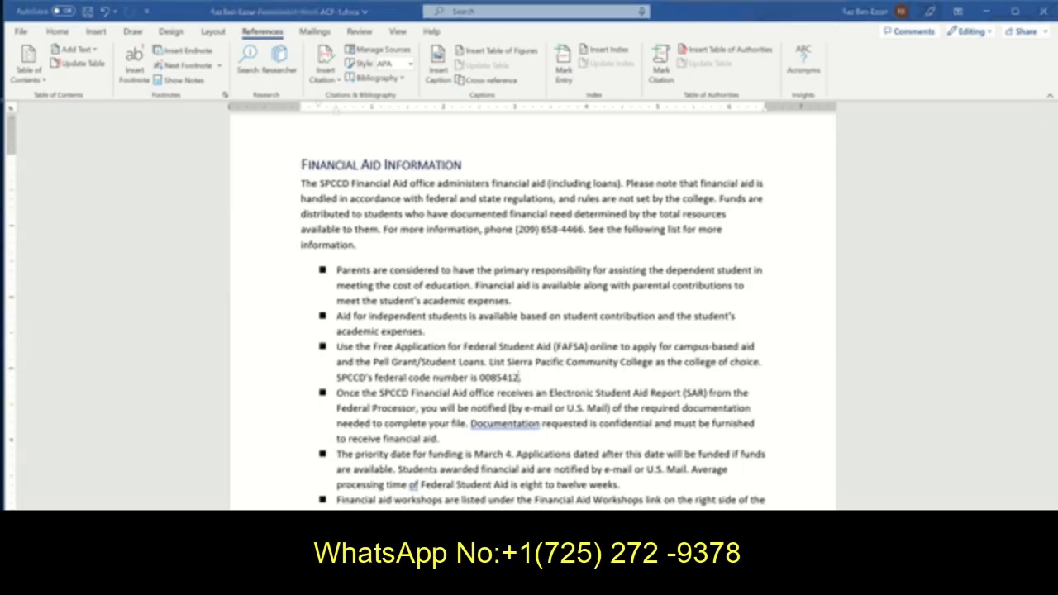
Step: In Chrome, examine the third Financial Aid Information bullet's citation in the solution PDF, and return to Word
{"action": "key", "text": "alt+Tab"}
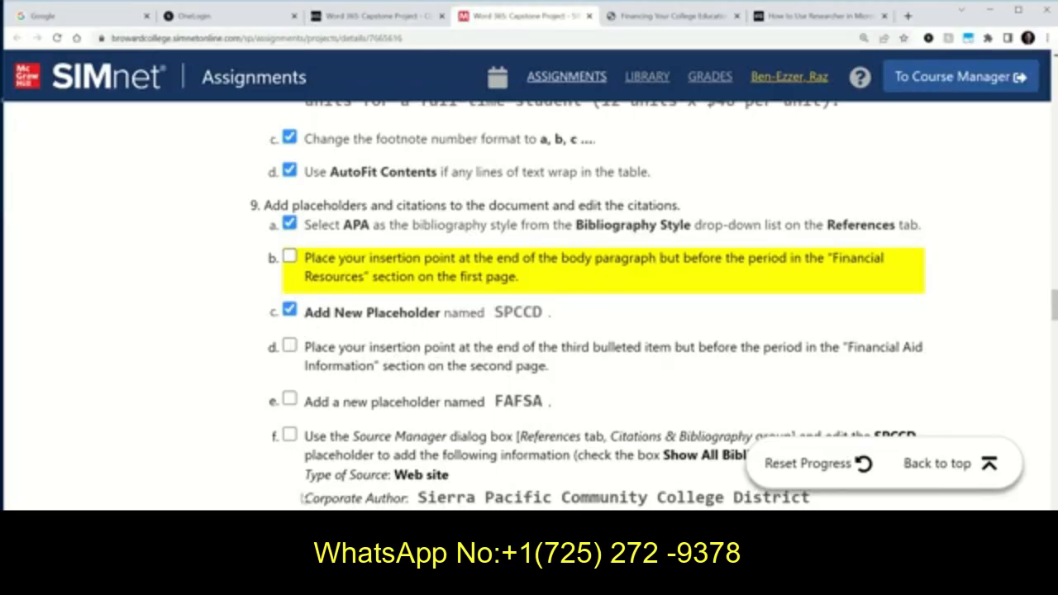
{"action": "left_click", "coordinate": [685, 28]}
{"action": "scroll", "coordinate": [541, 322], "scroll_direction": "down", "scroll_amount": 5}
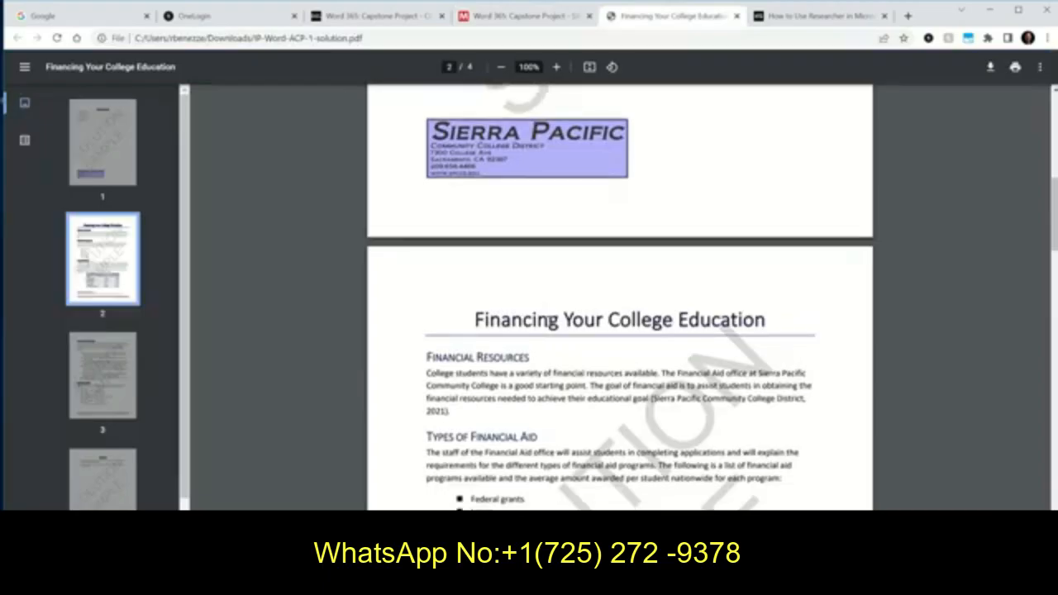
{"action": "scroll", "coordinate": [549, 318], "scroll_direction": "down", "scroll_amount": 6}
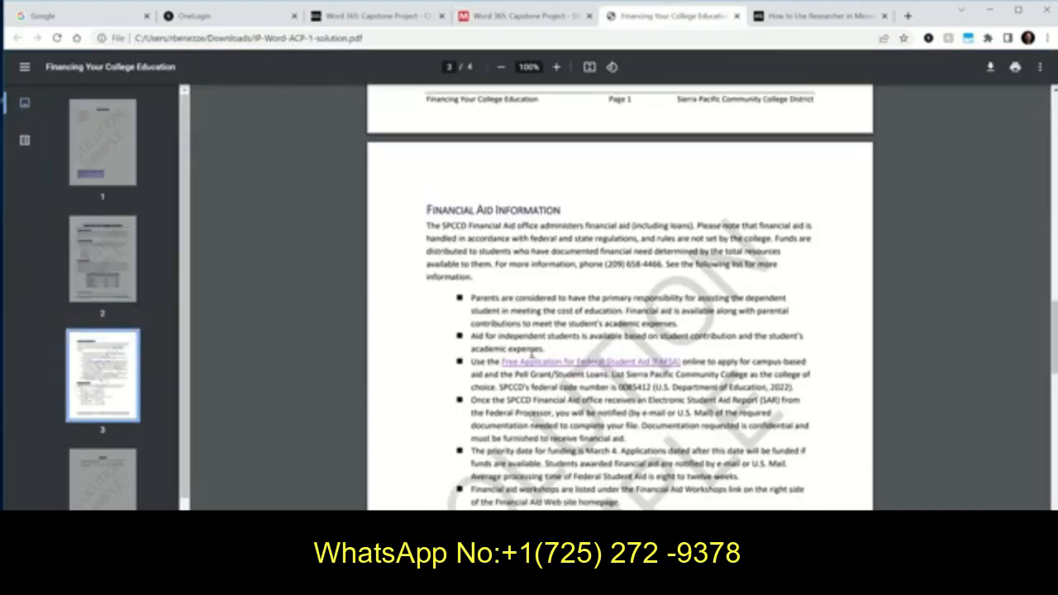
{"action": "scroll", "coordinate": [473, 339], "scroll_direction": "down", "scroll_amount": 2}
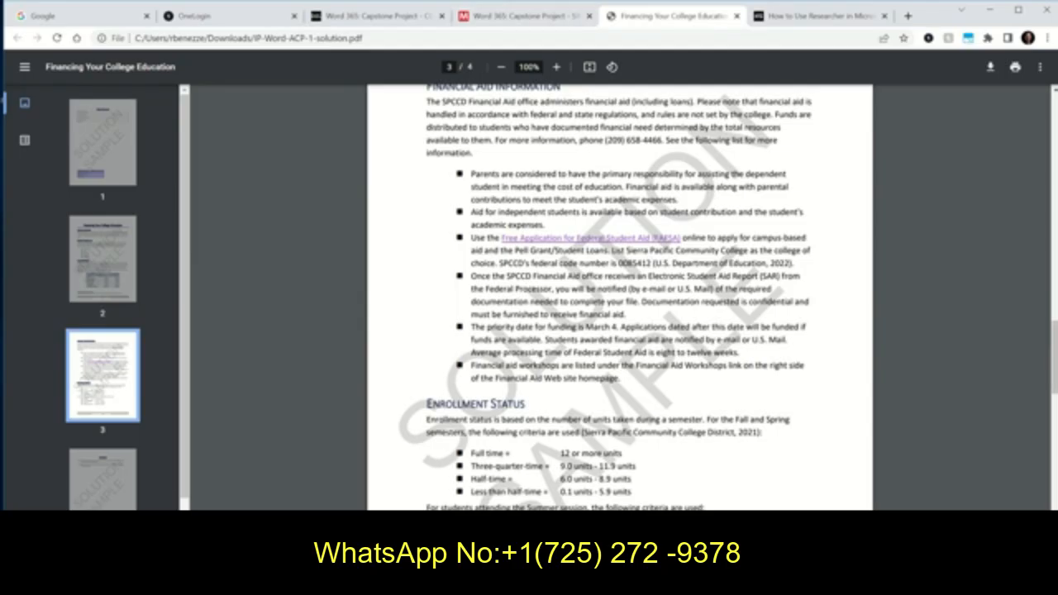
{"action": "left_click", "coordinate": [508, 580]}
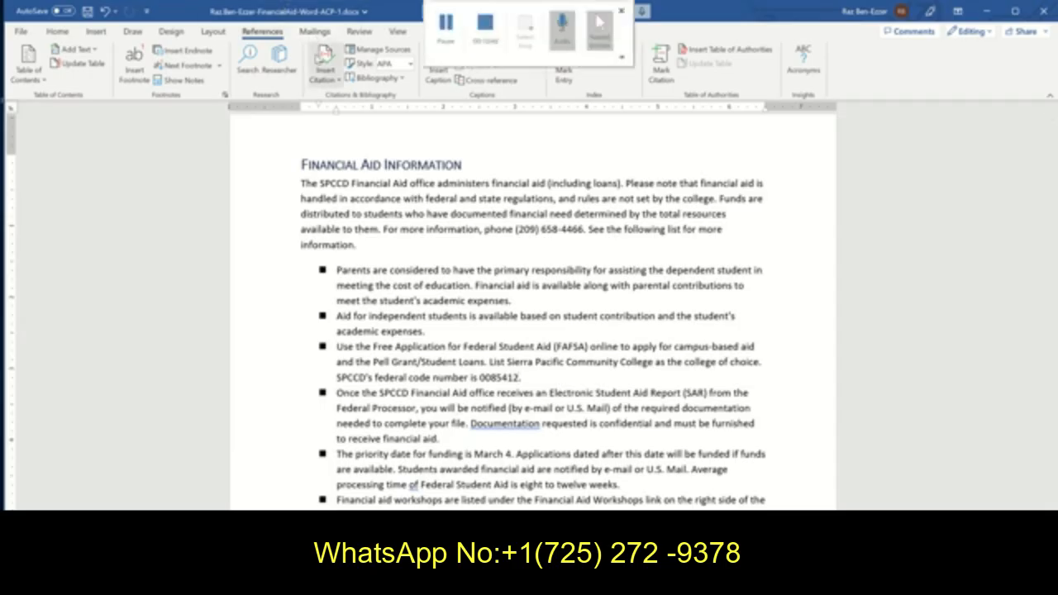
Step: Insert a citation at the third bullet by creating a new source with the tag name FAFSA and its bibliography fields left blank
{"action": "left_click", "coordinate": [324, 62]}
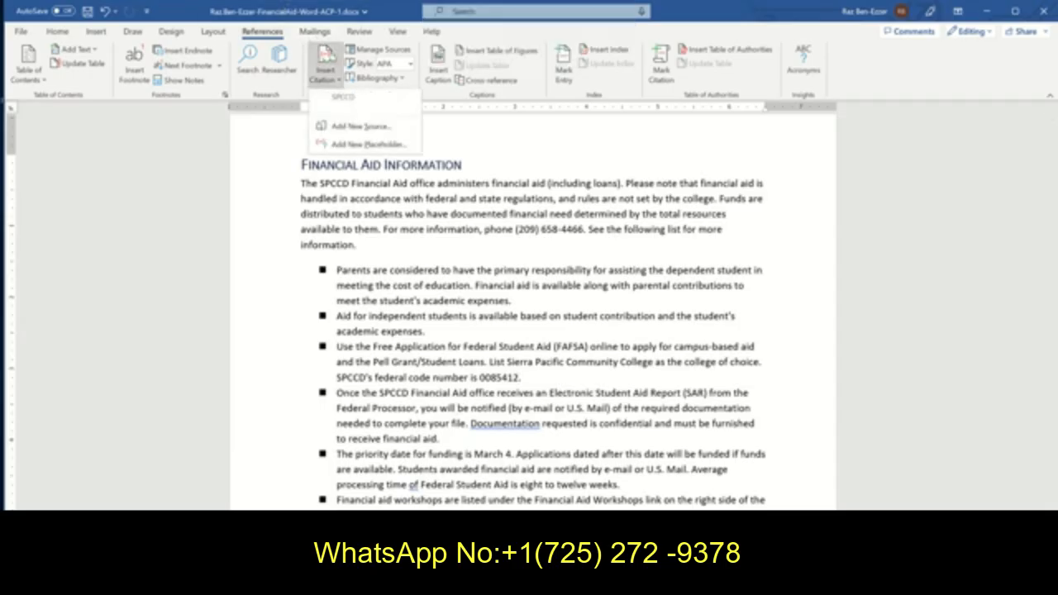
{"action": "left_click", "coordinate": [335, 132]}
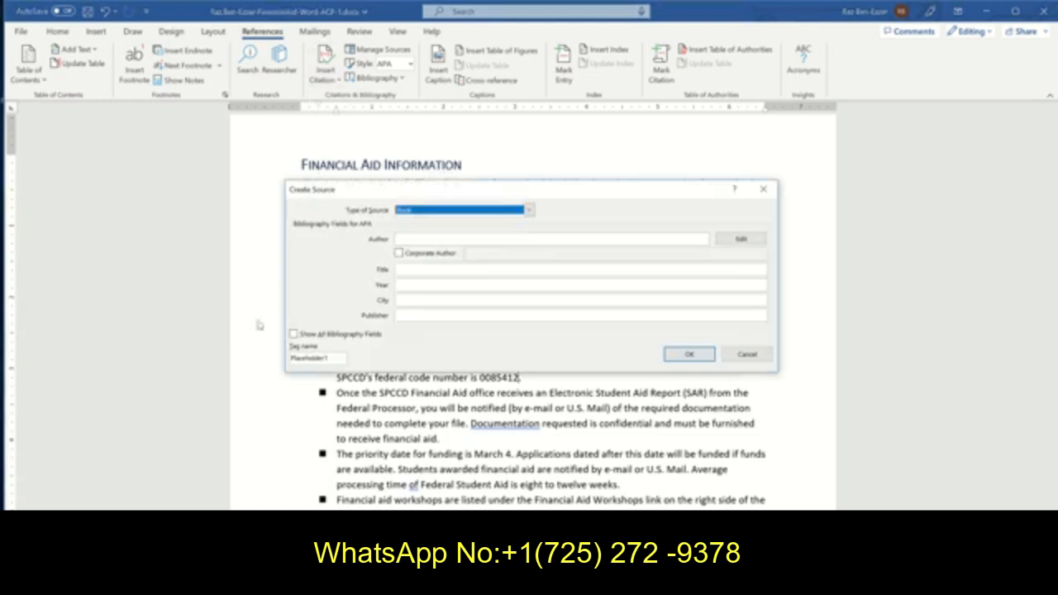
{"action": "left_click_drag", "start_coordinate": [338, 357], "coordinate": [286, 372]}
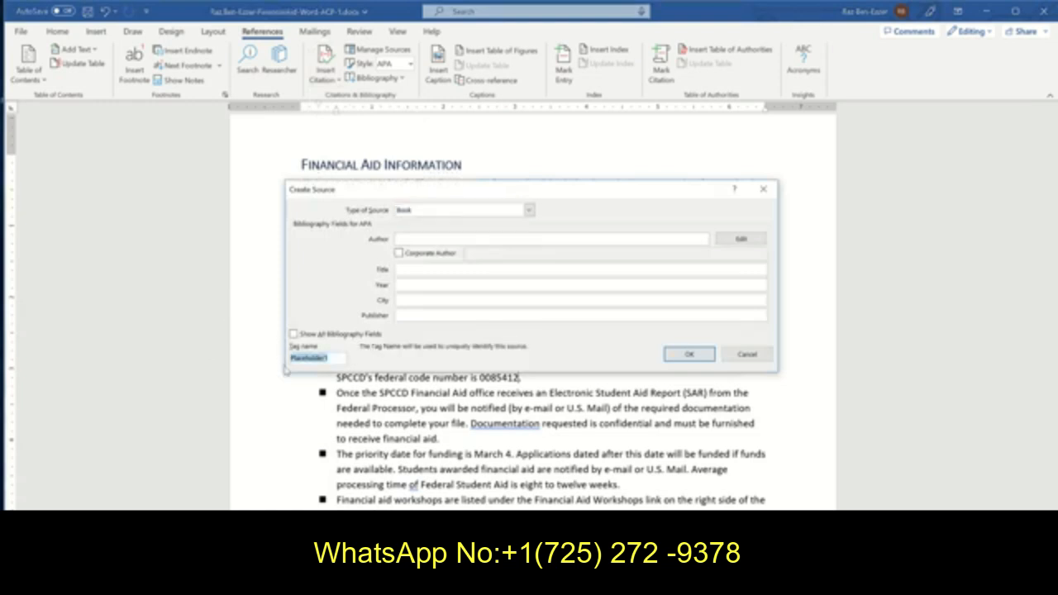
{"action": "type", "text": "x"}
{"action": "left_click", "coordinate": [688, 354]}
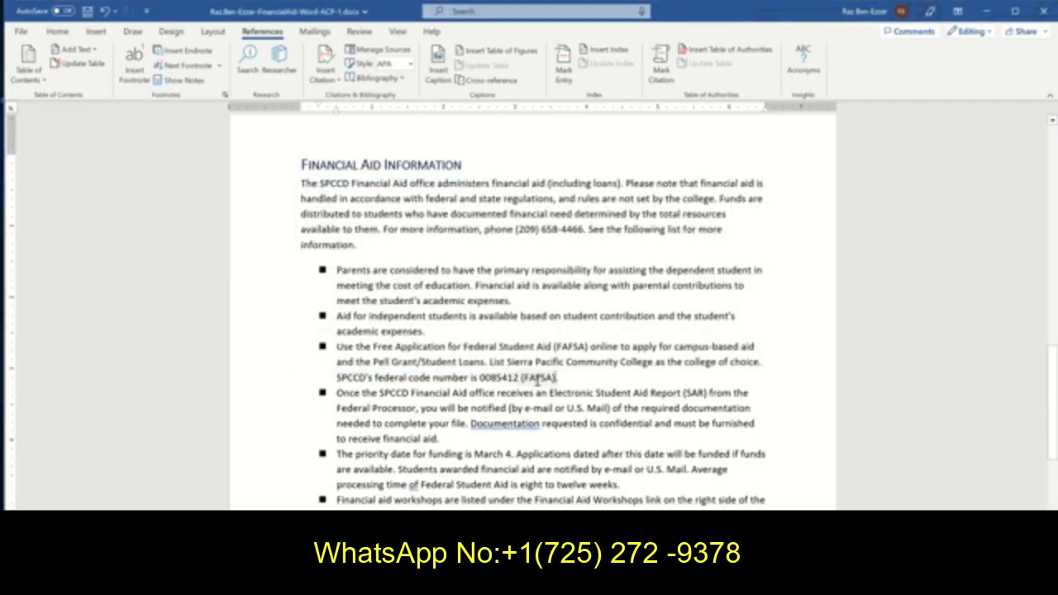
{"action": "left_click", "coordinate": [326, 73]}
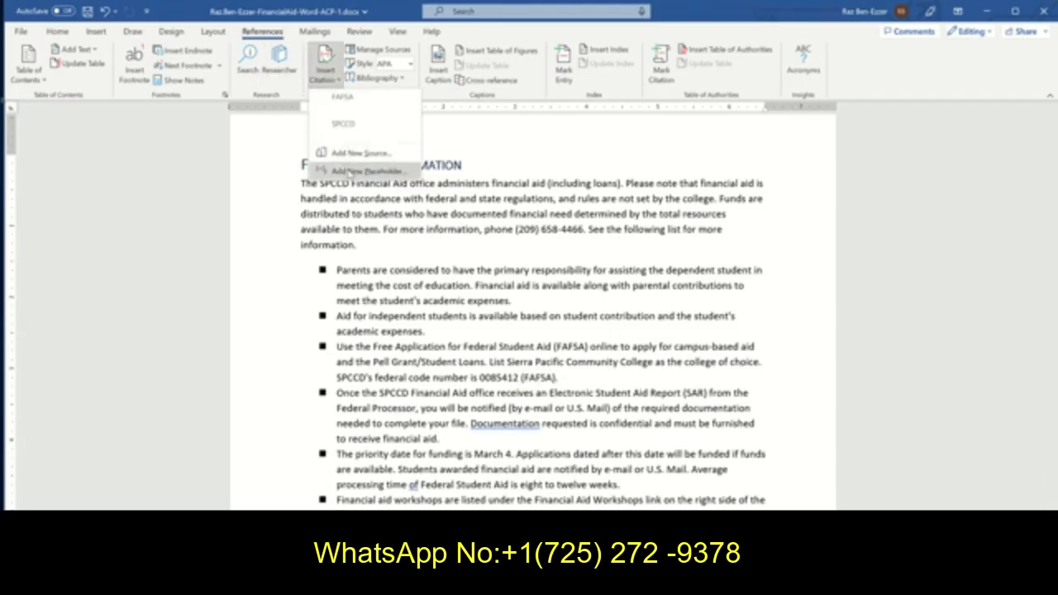
{"action": "left_click", "coordinate": [134, 265]}
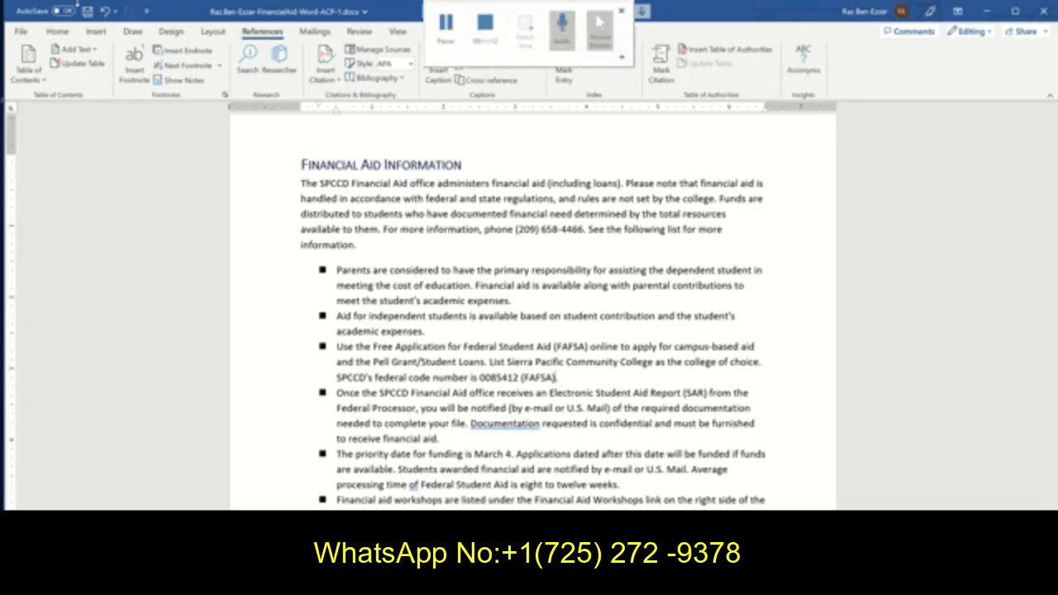
Step: Save the document, switch to the SIMnet assignment in Chrome, and mark items 9d and 9e as completed
{"action": "left_click", "coordinate": [87, 11]}
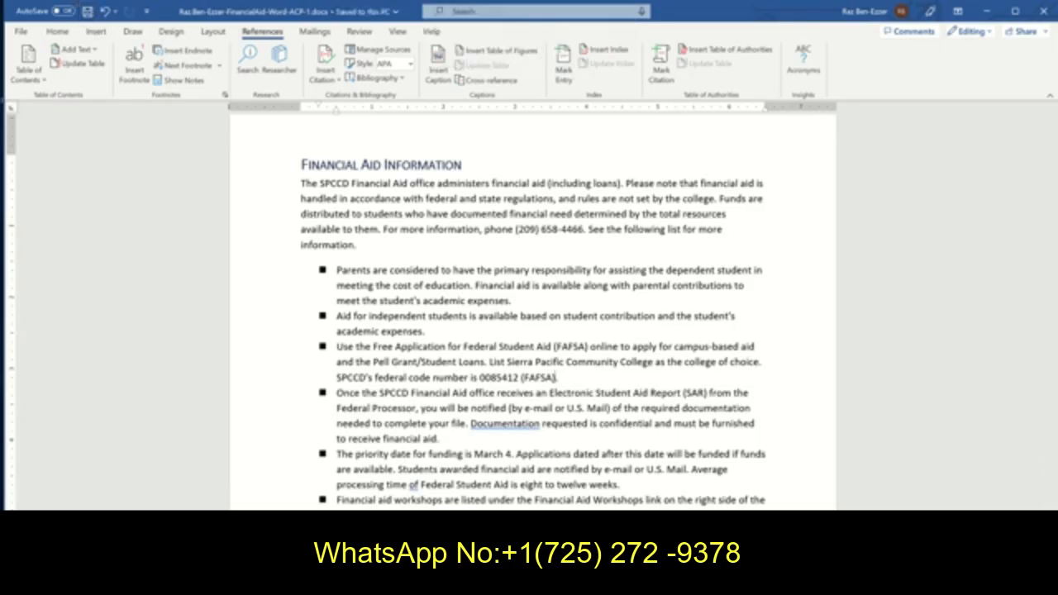
{"action": "key", "text": "alt+Tab"}
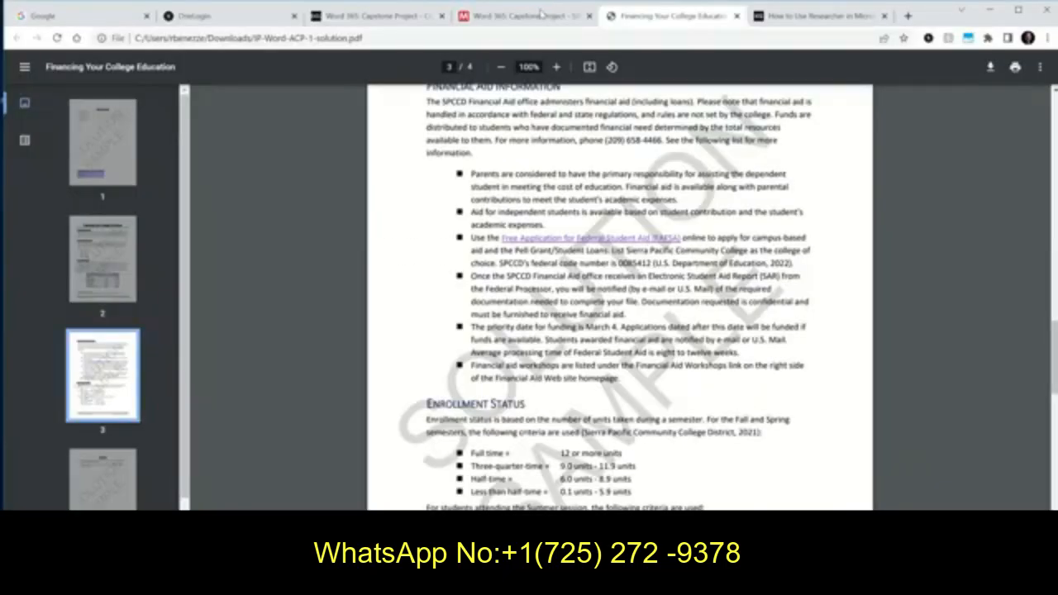
{"action": "left_click", "coordinate": [541, 14]}
{"action": "left_click", "coordinate": [289, 347]}
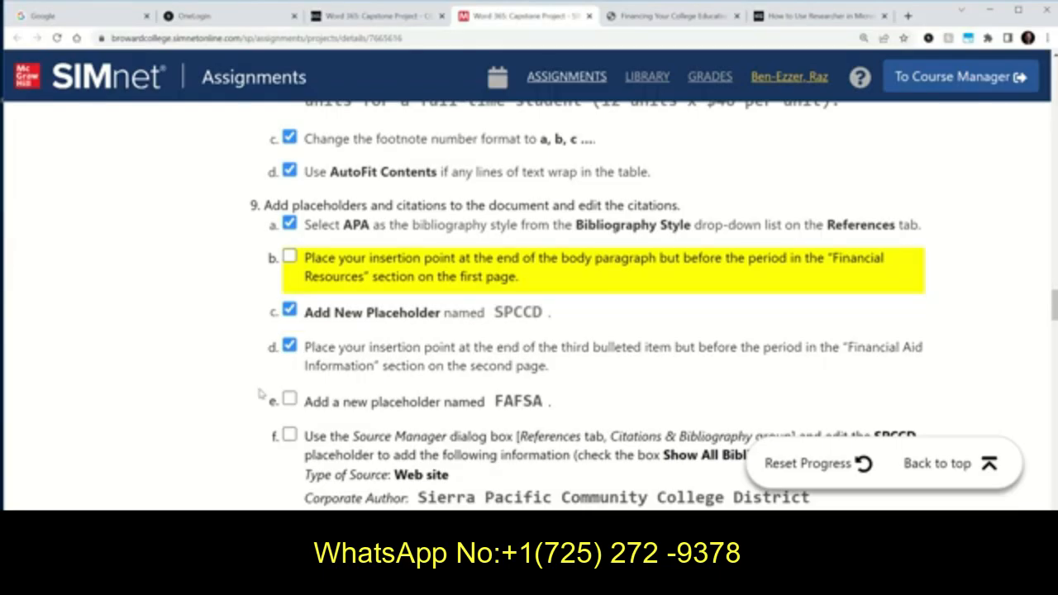
{"action": "left_click", "coordinate": [290, 399]}
Step: Read the source details for the SPCCD placeholder in item 9f and switch back to the Word document
{"action": "scroll", "coordinate": [298, 413], "scroll_direction": "down", "scroll_amount": 3}
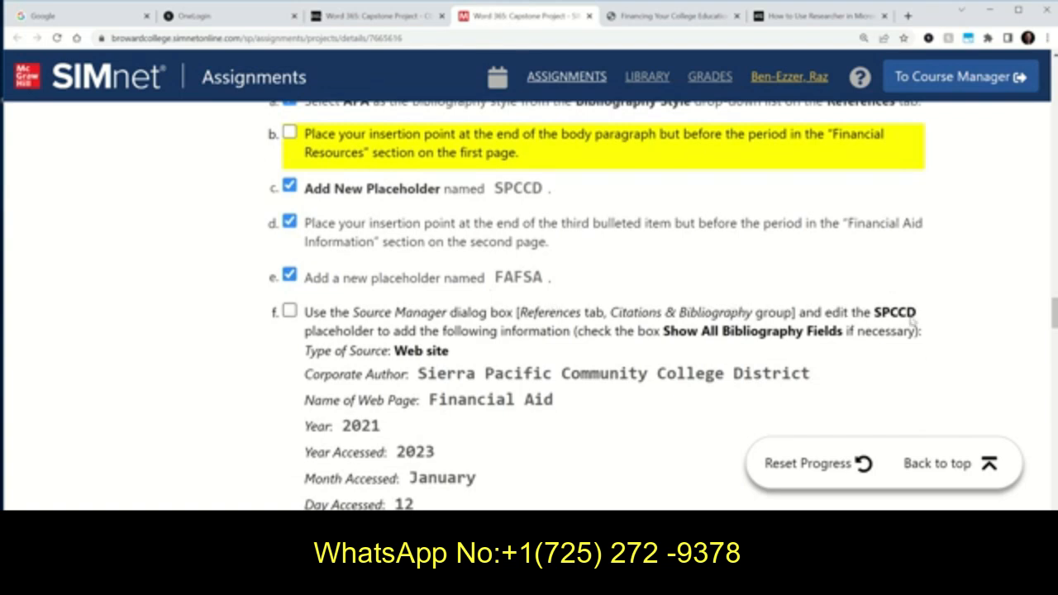
{"action": "scroll", "coordinate": [905, 317], "scroll_direction": "down", "scroll_amount": 1}
{"action": "scroll", "coordinate": [905, 317], "scroll_direction": "down", "scroll_amount": 1}
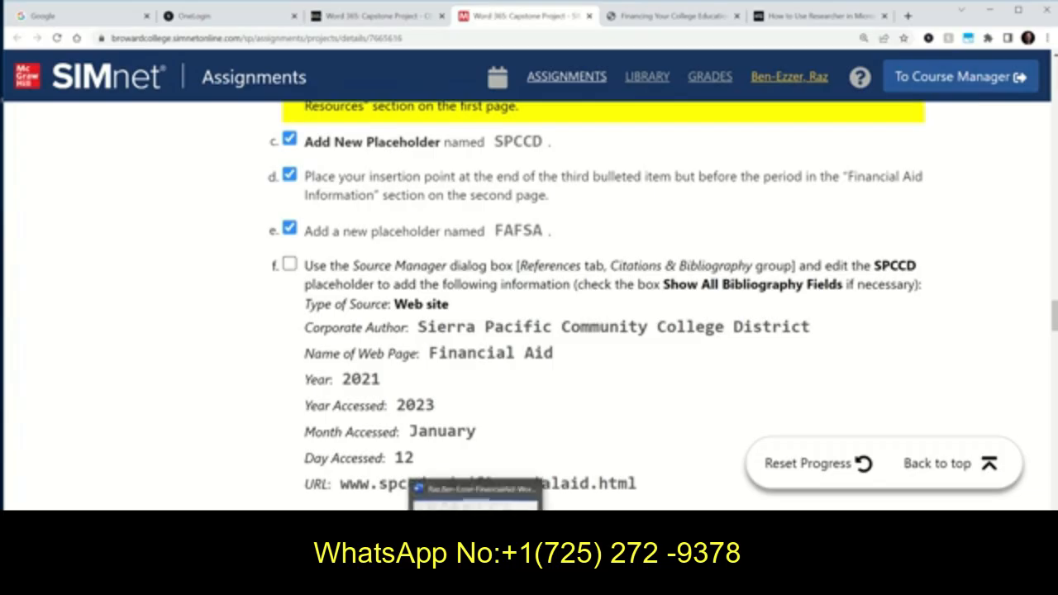
{"action": "left_click", "coordinate": [476, 496]}
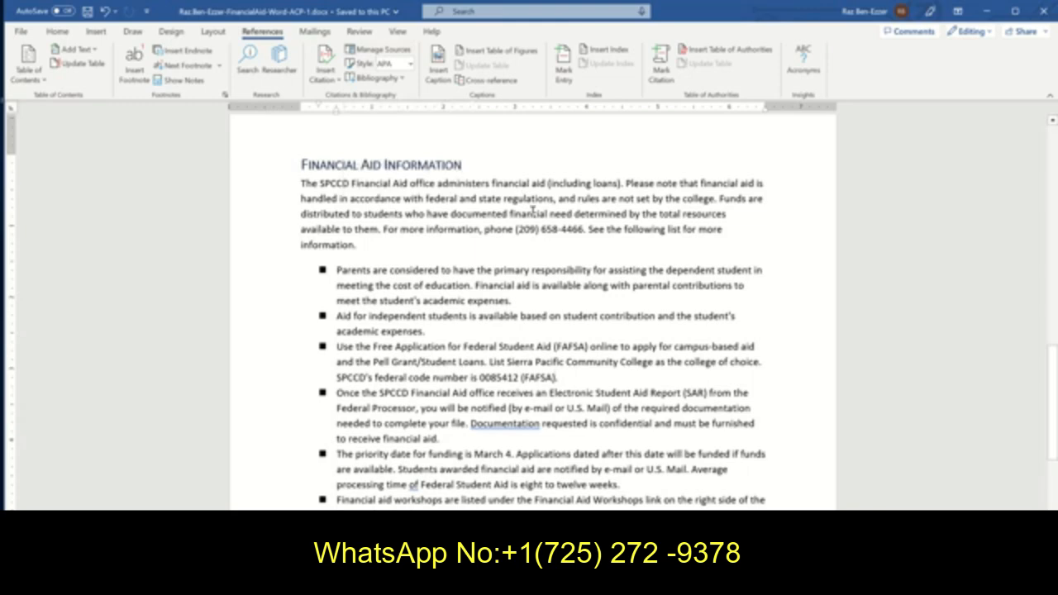
{"action": "scroll", "coordinate": [561, 205], "scroll_direction": "up", "scroll_amount": 15}
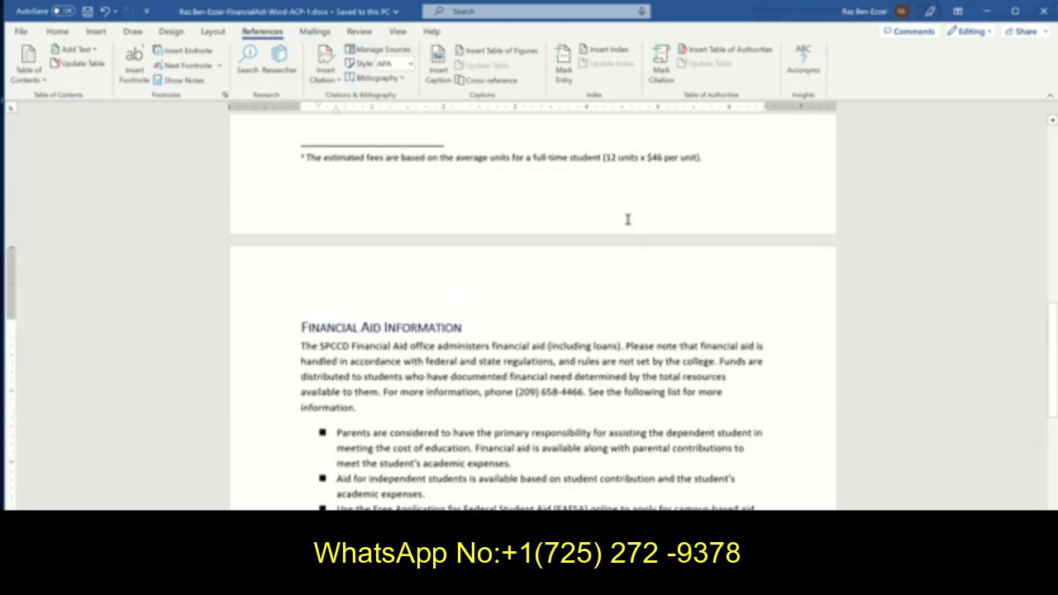
{"action": "scroll", "coordinate": [628, 217], "scroll_direction": "up", "scroll_amount": 3}
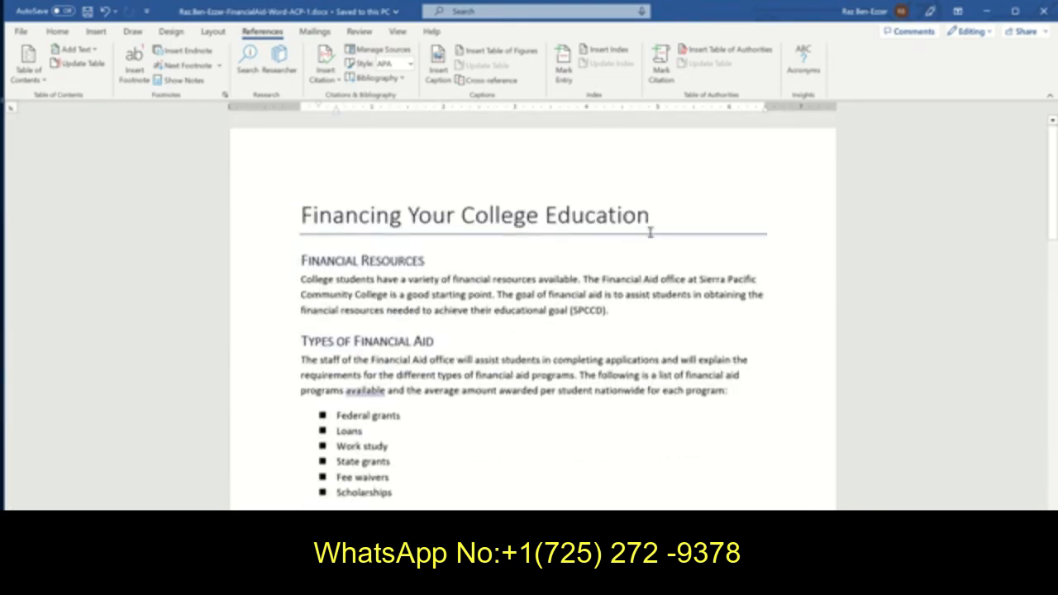
{"action": "scroll", "coordinate": [645, 349], "scroll_direction": "down", "scroll_amount": 1}
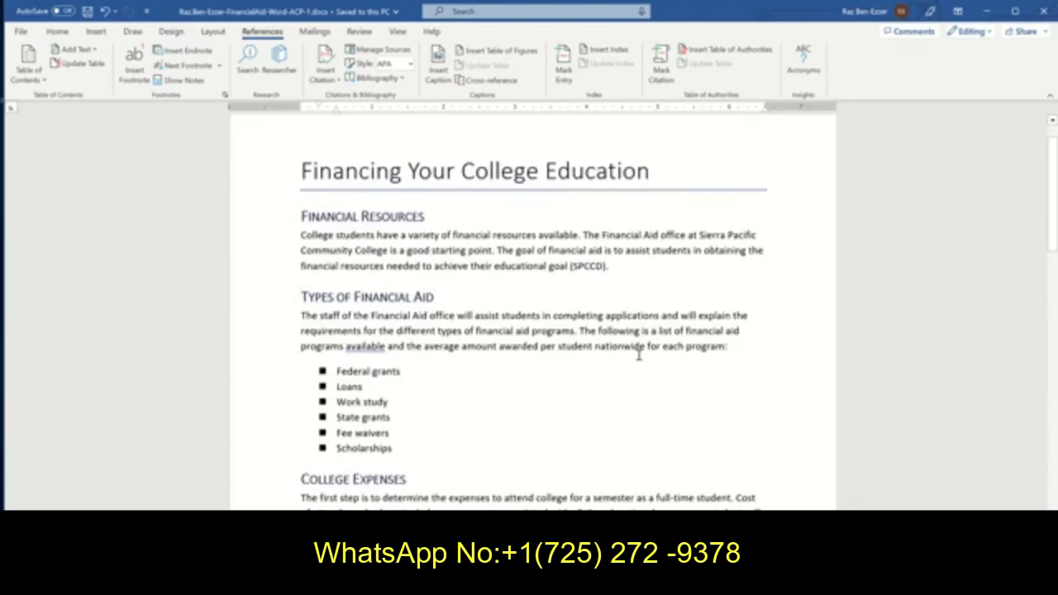
{"action": "left_click", "coordinate": [592, 267]}
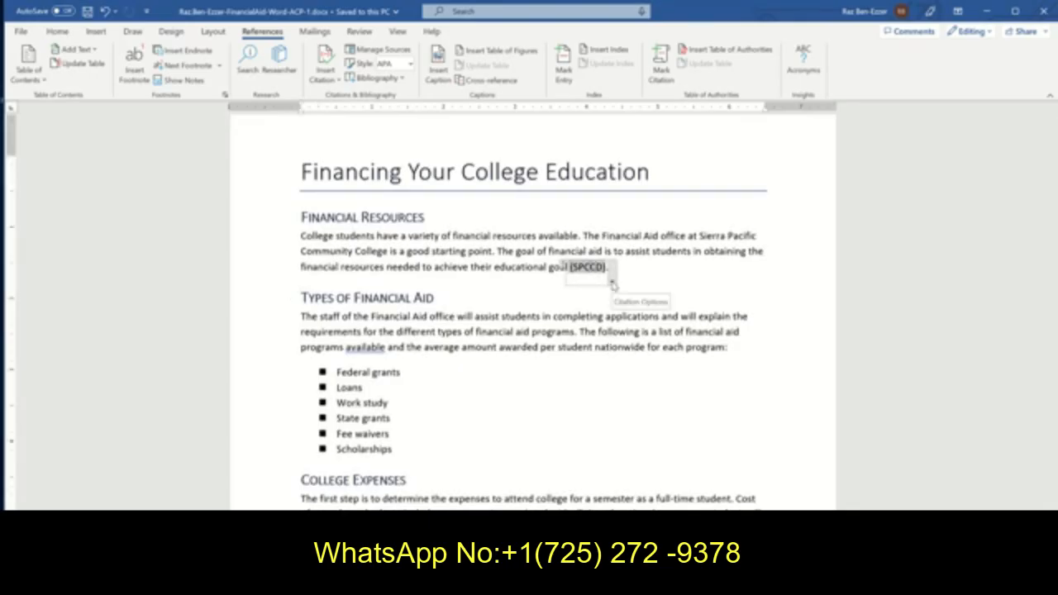
{"action": "left_click", "coordinate": [612, 284]}
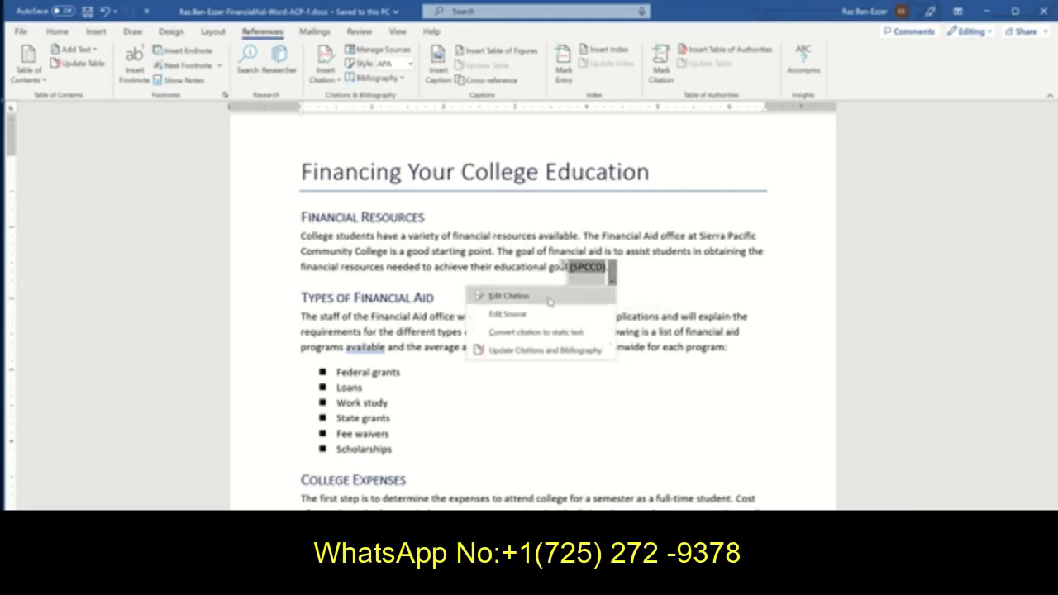
{"action": "left_click", "coordinate": [509, 296]}
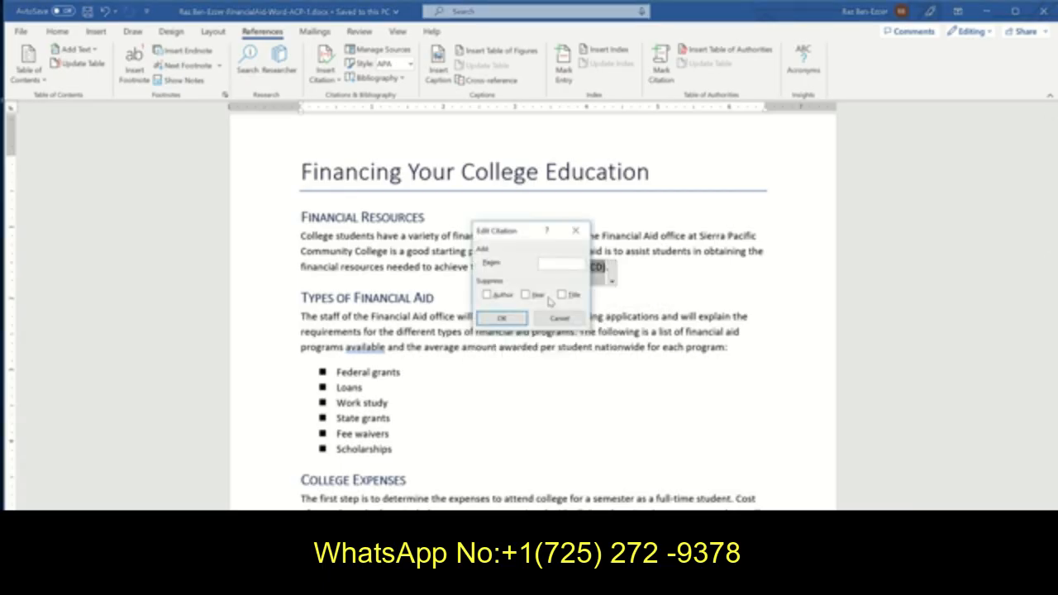
{"action": "left_click", "coordinate": [561, 319]}
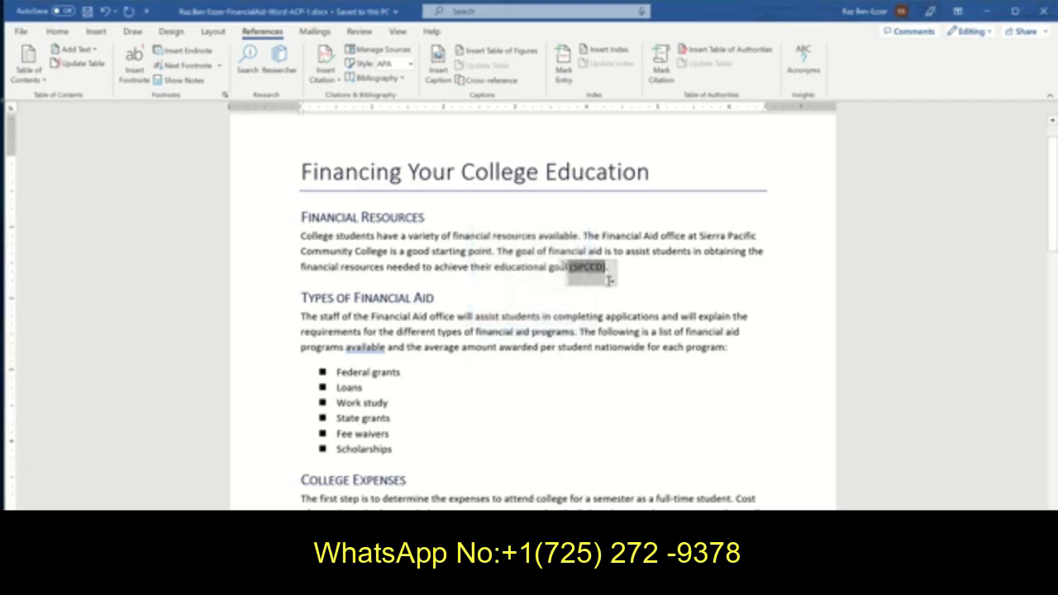
{"action": "left_click", "coordinate": [613, 282]}
{"action": "left_click", "coordinate": [561, 314]}
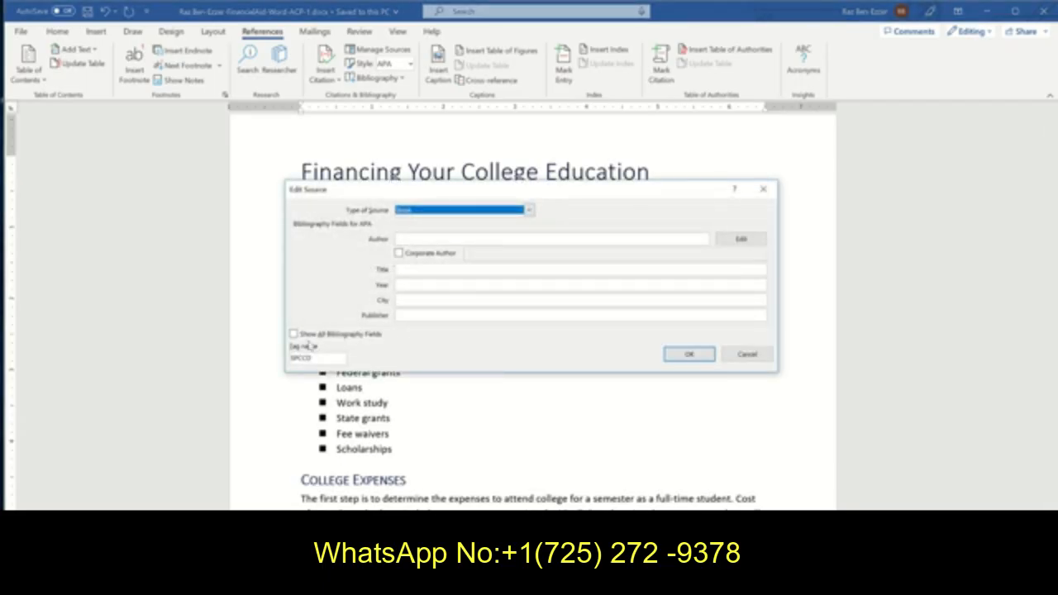
{"action": "left_click", "coordinate": [294, 334]}
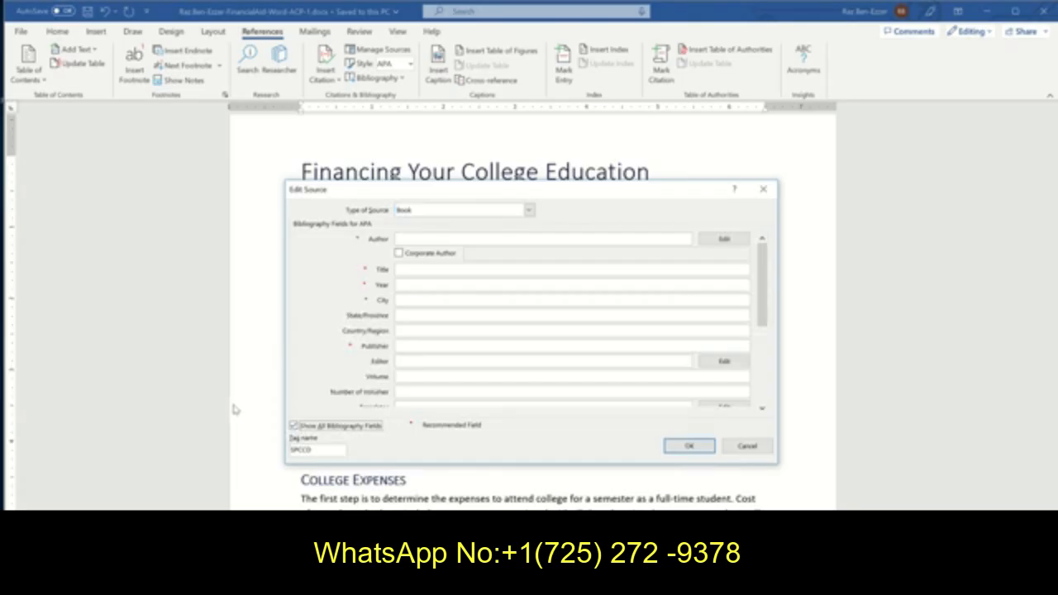
{"action": "left_click", "coordinate": [746, 446]}
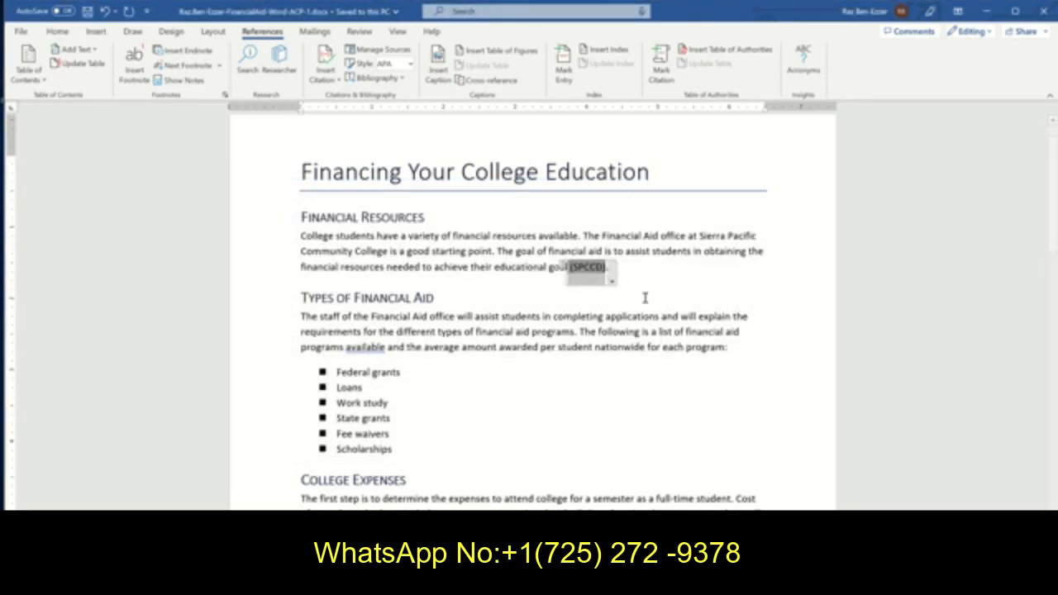
{"action": "left_click", "coordinate": [661, 273]}
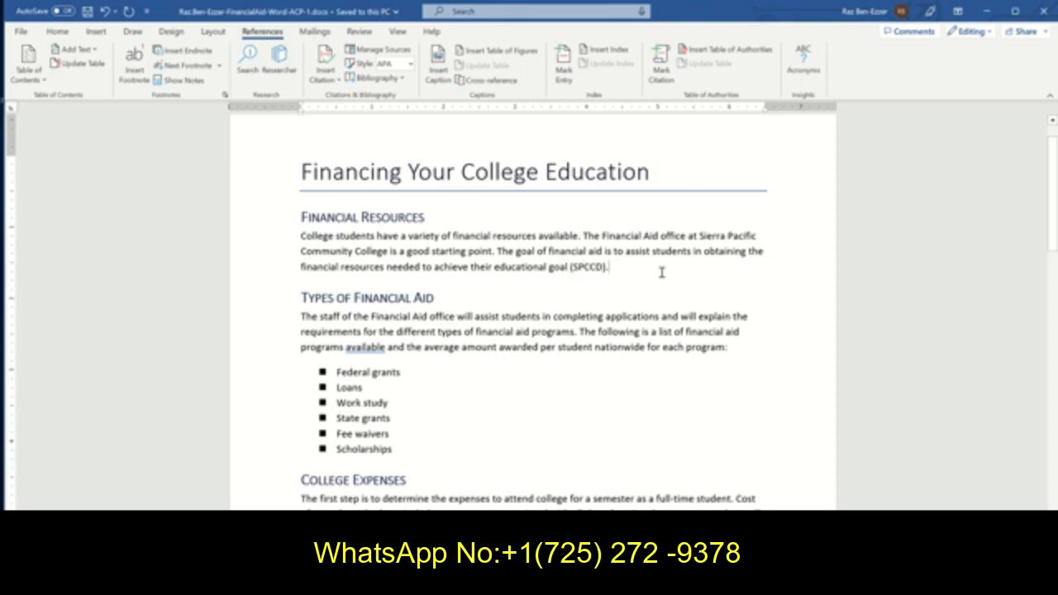
Step: Open the SPCCD placeholder from the Source Manager's current list for editing and show all bibliography fields
{"action": "left_click", "coordinate": [358, 52]}
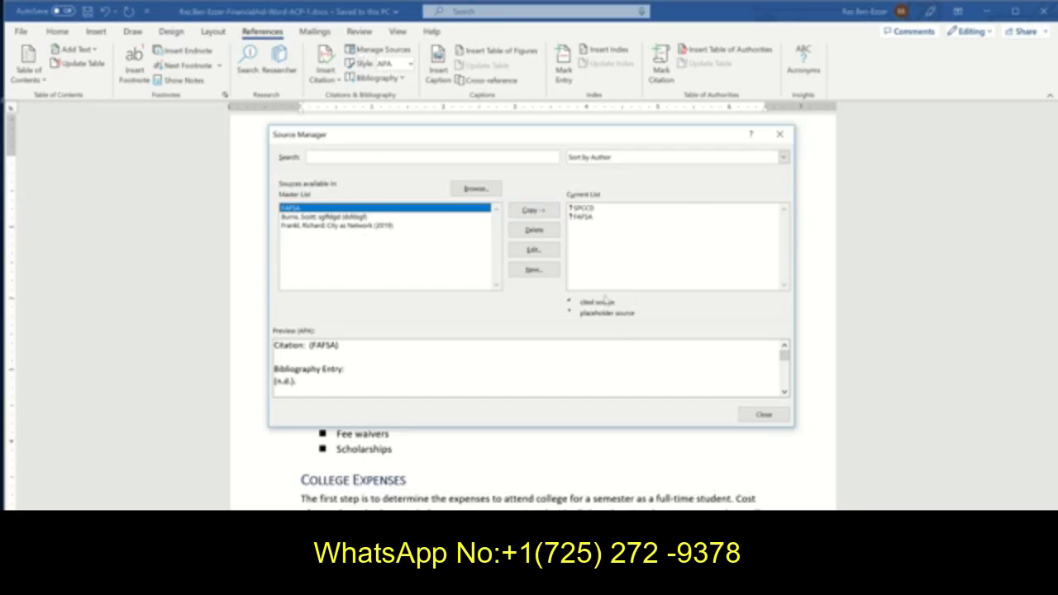
{"action": "left_click", "coordinate": [585, 208]}
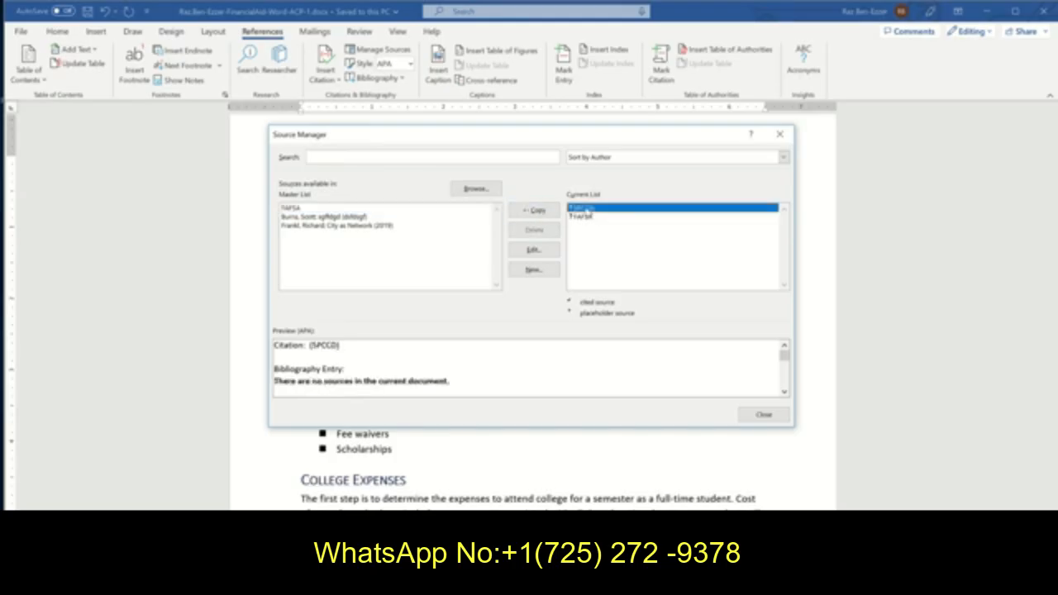
{"action": "left_click", "coordinate": [533, 251]}
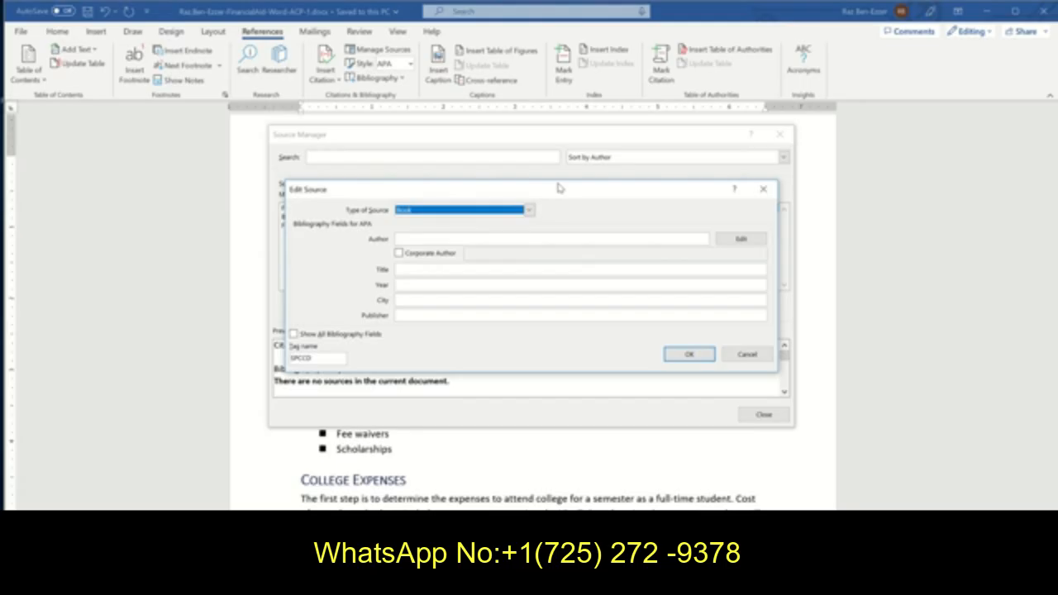
{"action": "left_click_drag", "start_coordinate": [572, 193], "coordinate": [576, 113]}
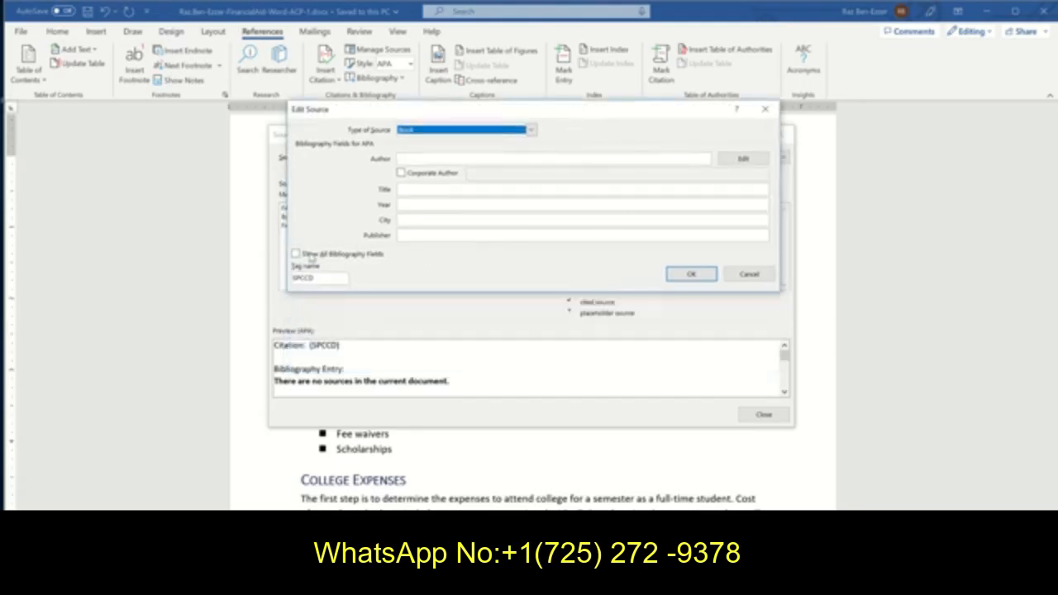
{"action": "left_click", "coordinate": [298, 255]}
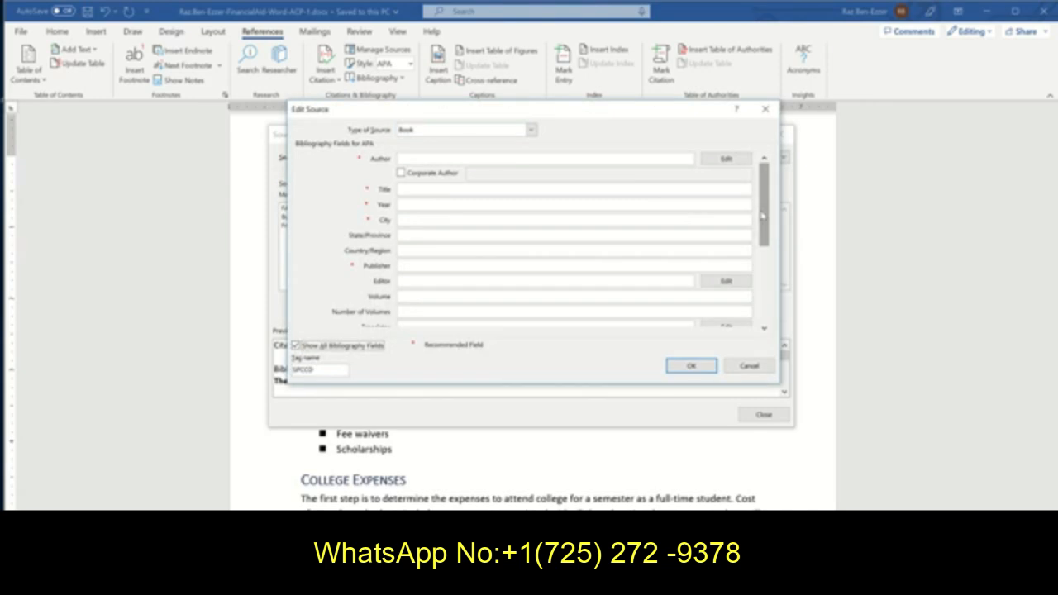
{"action": "left_click_drag", "start_coordinate": [763, 215], "coordinate": [777, 309]}
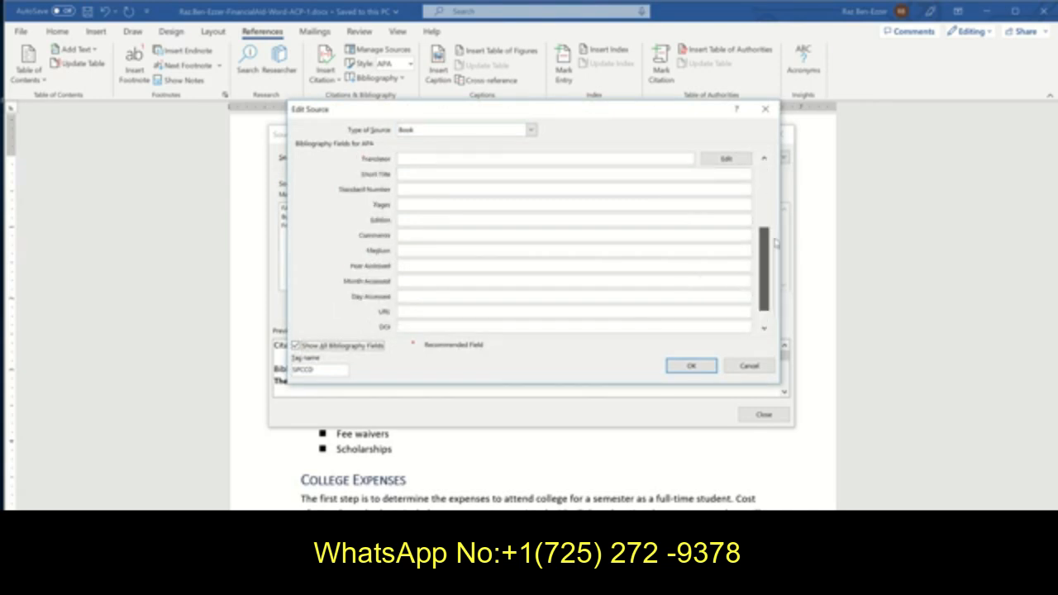
{"action": "left_click_drag", "start_coordinate": [775, 241], "coordinate": [777, 188]}
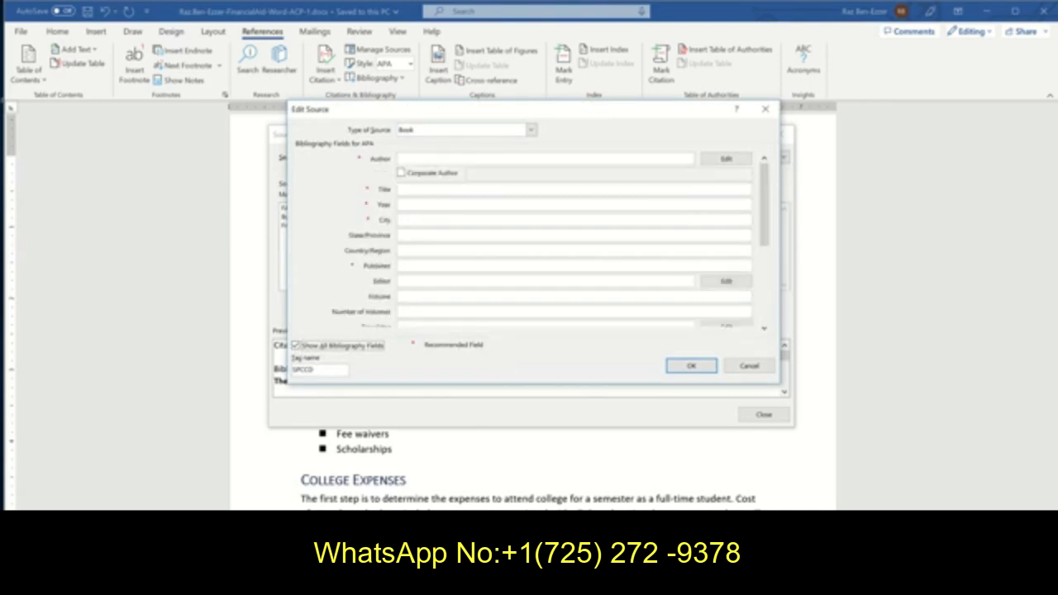
Step: Consult item 9f in the SIMnet instructions and set the SPCCD source's type to Web site in Word
{"action": "key", "text": "alt+Tab"}
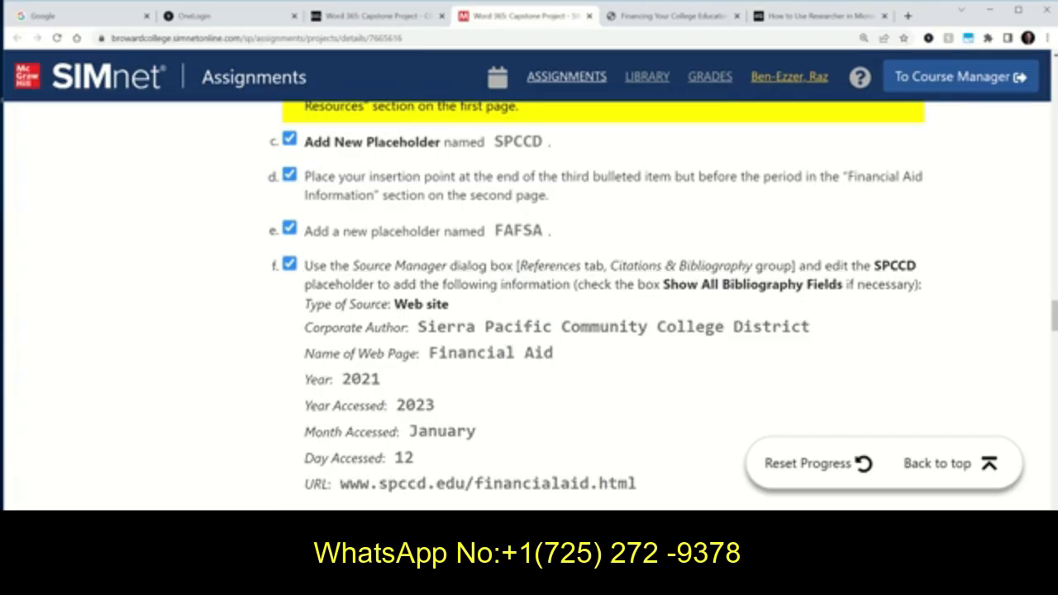
{"action": "key", "text": "alt+Tab"}
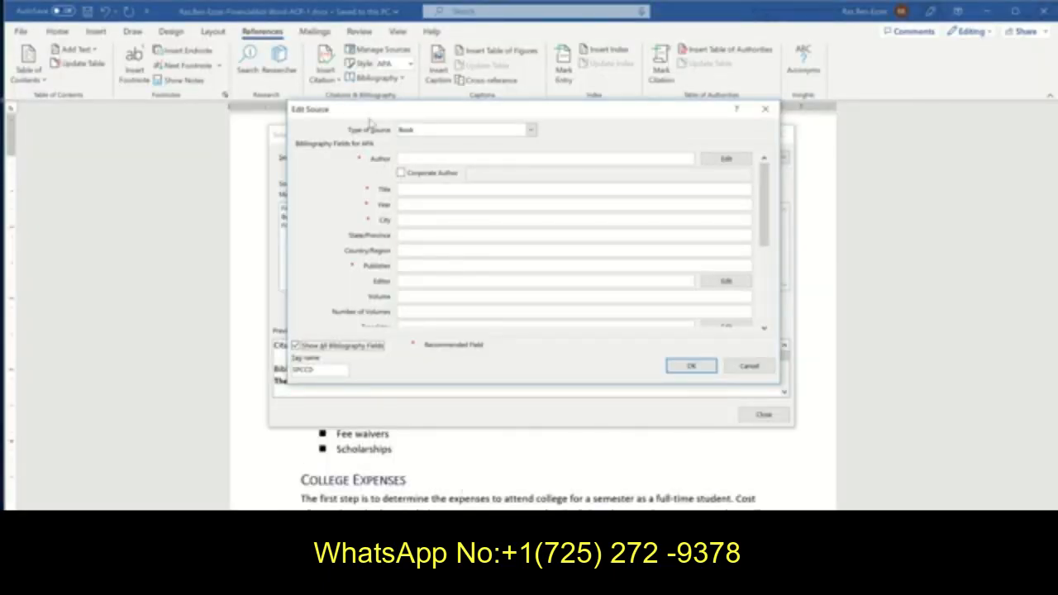
{"action": "left_click", "coordinate": [531, 130]}
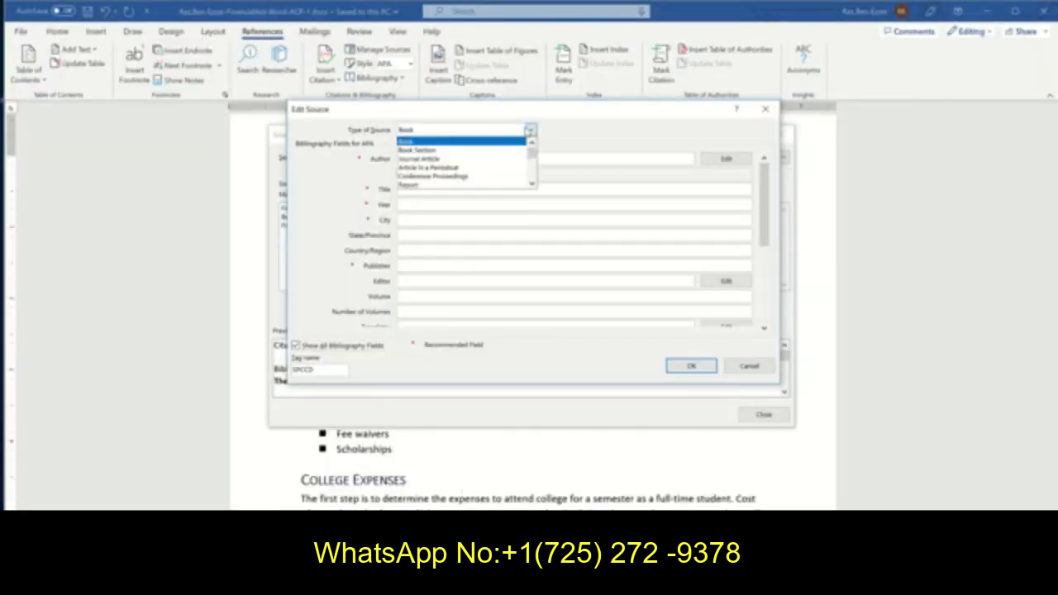
{"action": "left_click", "coordinate": [531, 183]}
{"action": "left_click", "coordinate": [532, 183]}
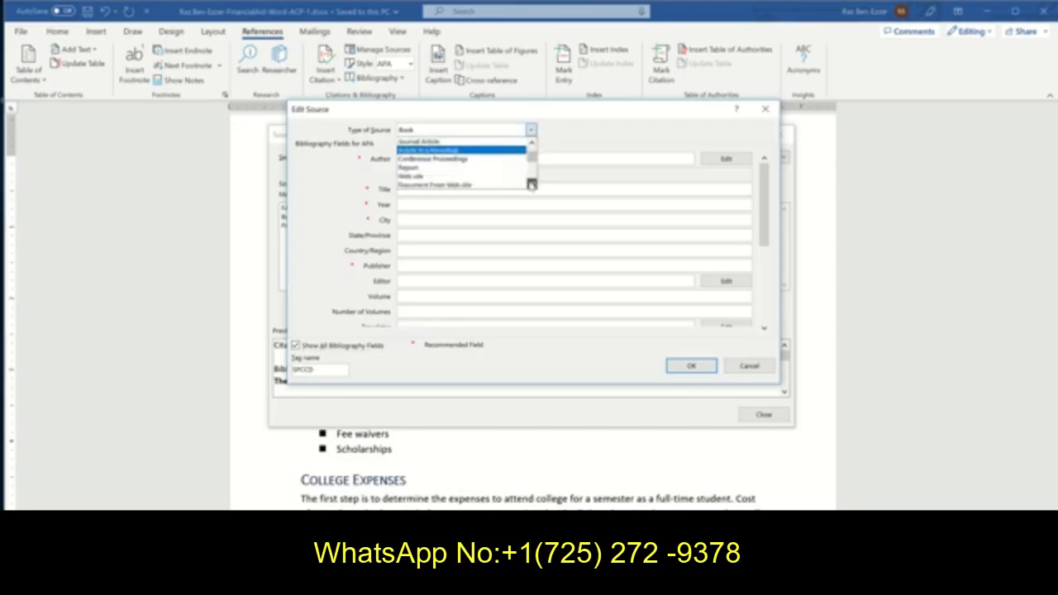
{"action": "left_click", "coordinate": [436, 178]}
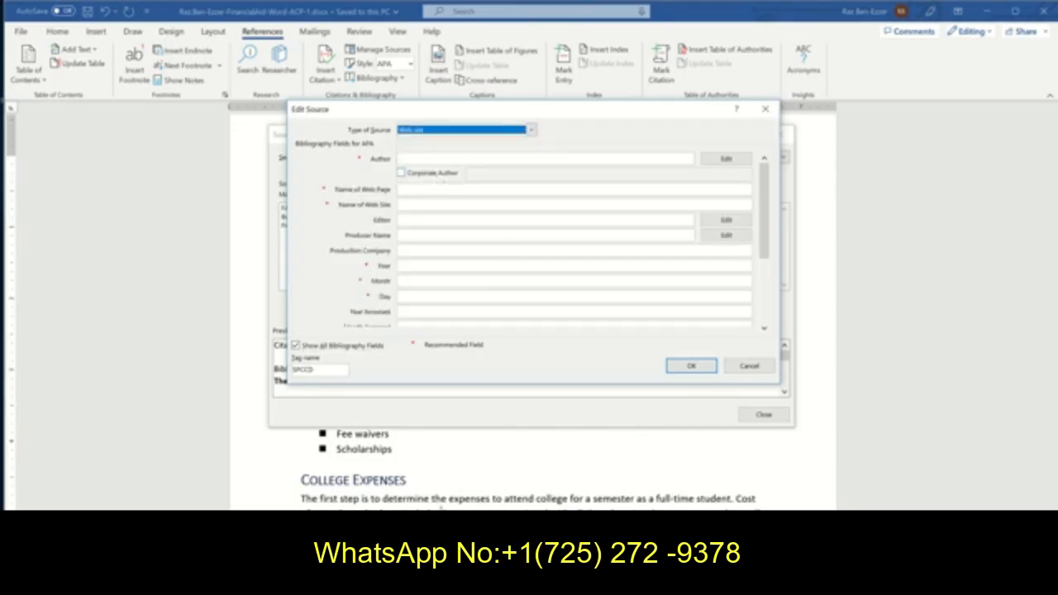
Step: Copy "Sierra Pacific Community College District" from item 9f in SIMnet and enter it as the SPCCD source's corporate author in Word
{"action": "key", "text": "alt+Tab"}
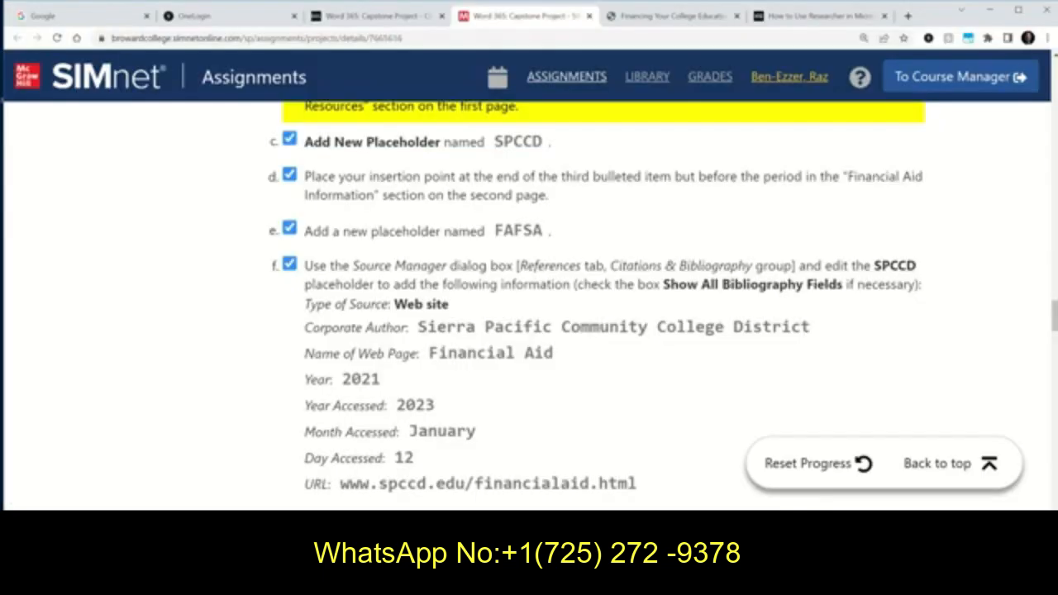
{"action": "left_click_drag", "start_coordinate": [422, 331], "coordinate": [816, 338]}
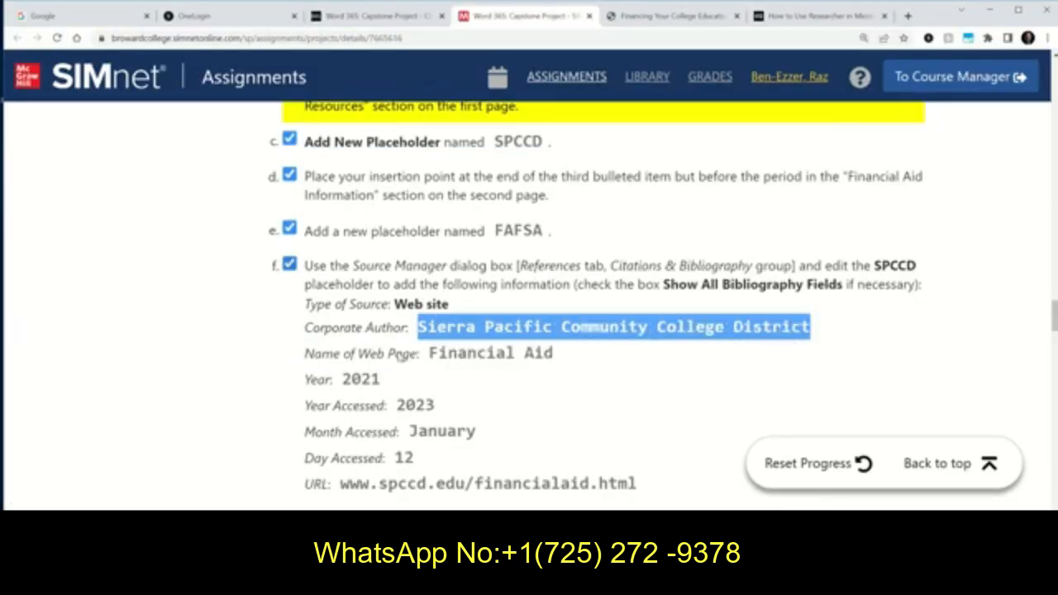
{"action": "right_click", "coordinate": [501, 327]}
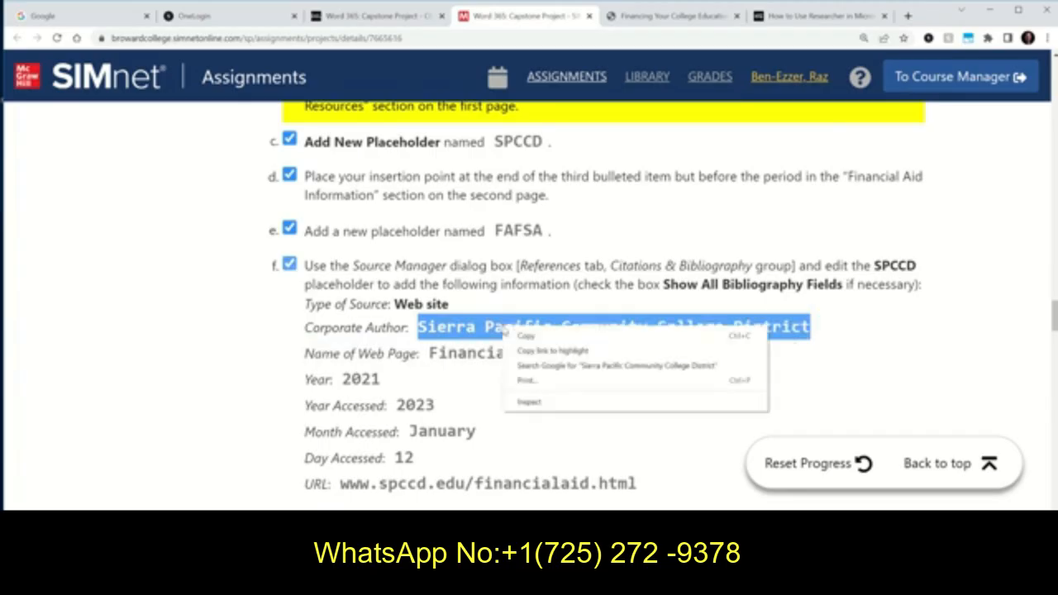
{"action": "left_click", "coordinate": [516, 335]}
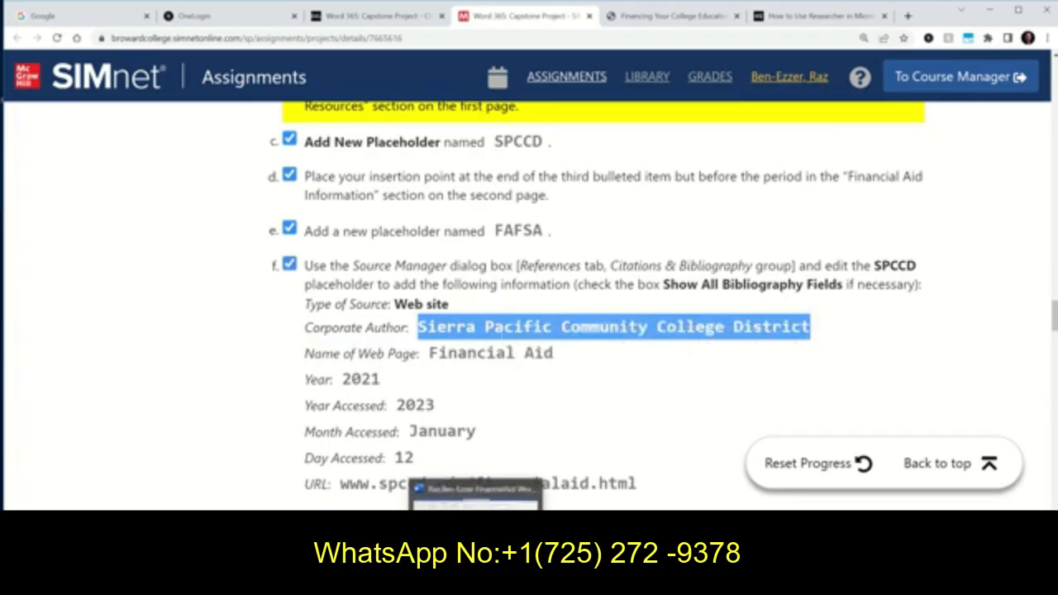
{"action": "left_click", "coordinate": [477, 581]}
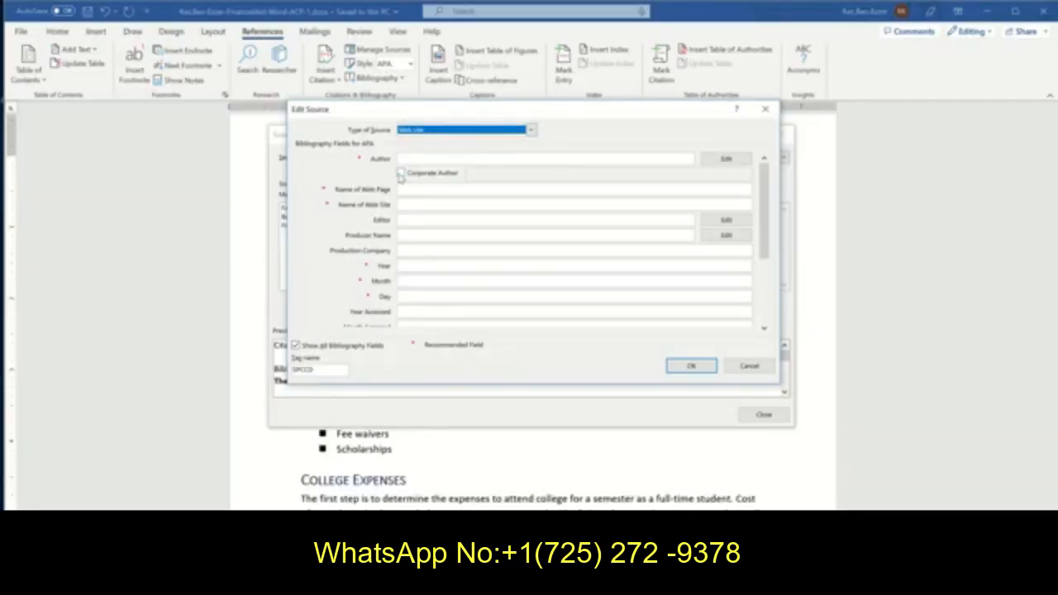
{"action": "left_click", "coordinate": [400, 173]}
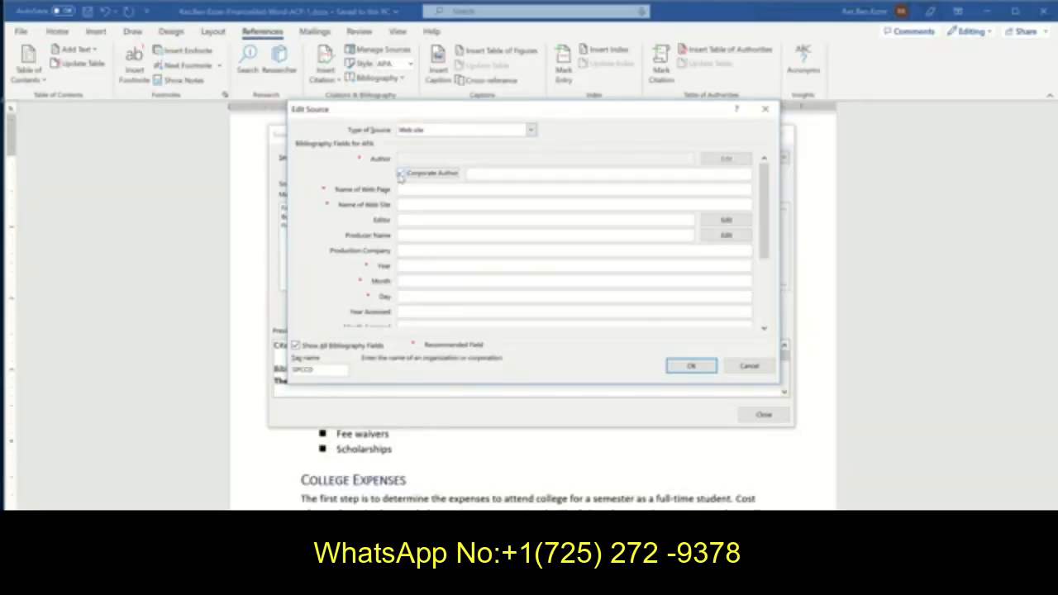
{"action": "left_click", "coordinate": [493, 172]}
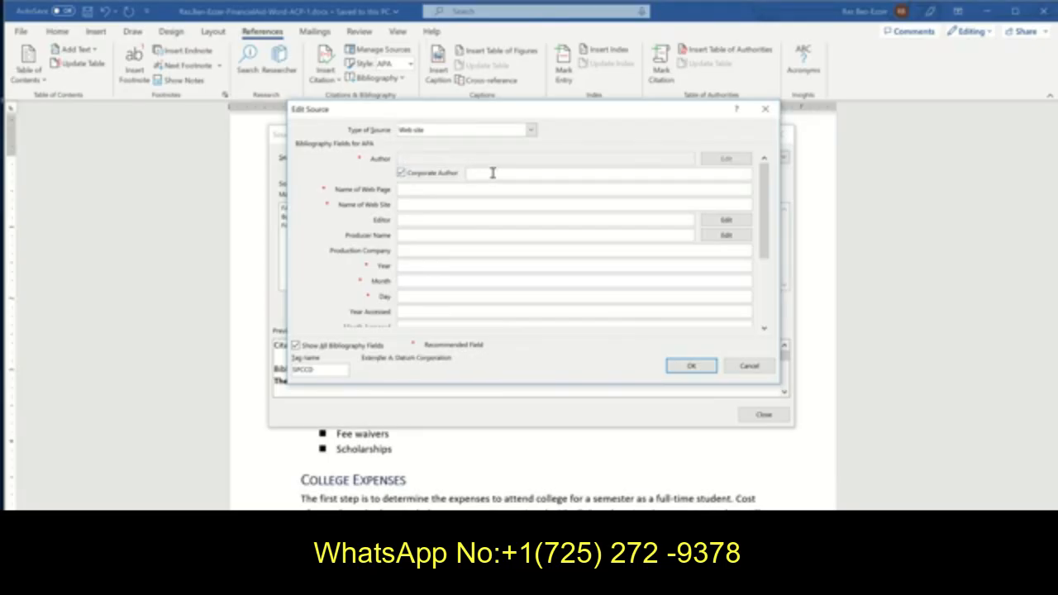
{"action": "right_click", "coordinate": [493, 172]}
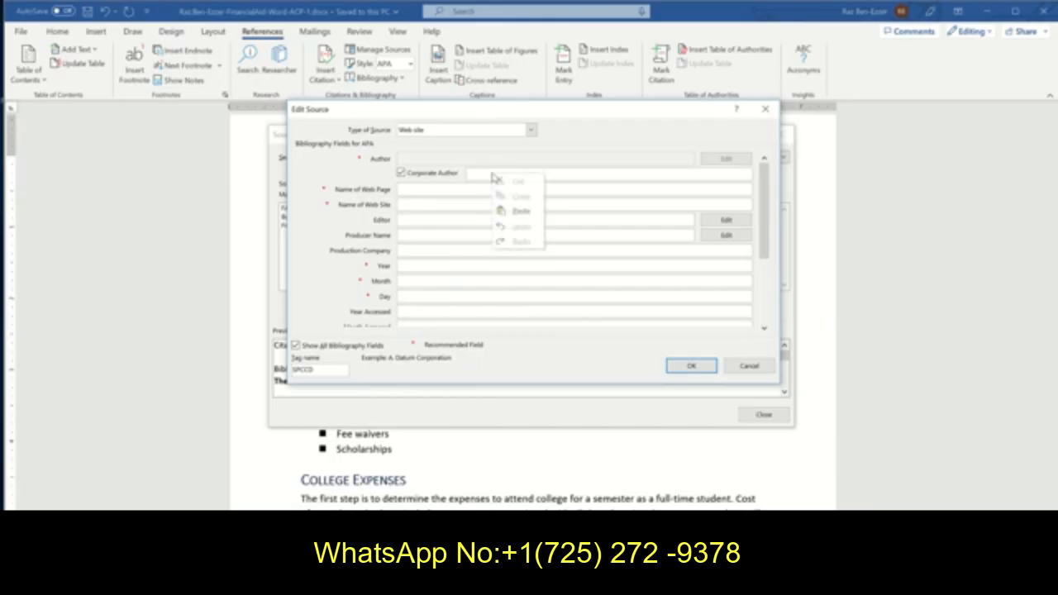
{"action": "left_click", "coordinate": [496, 208]}
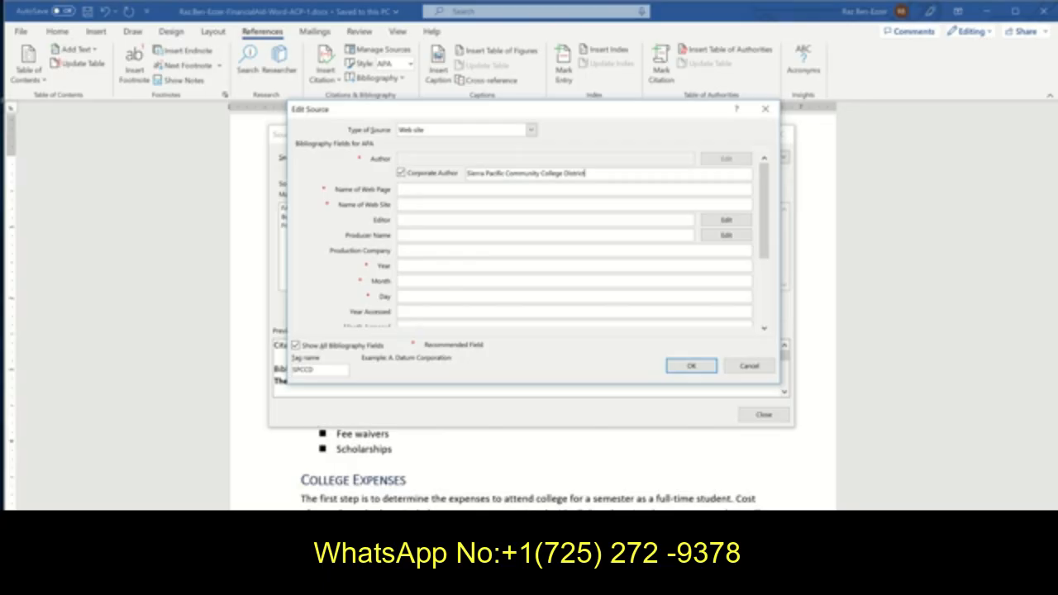
Step: Copy "Financial Aid" from item 9f in SIMnet and paste it as the source's Name of Web Page in Word
{"action": "left_click", "coordinate": [415, 582]}
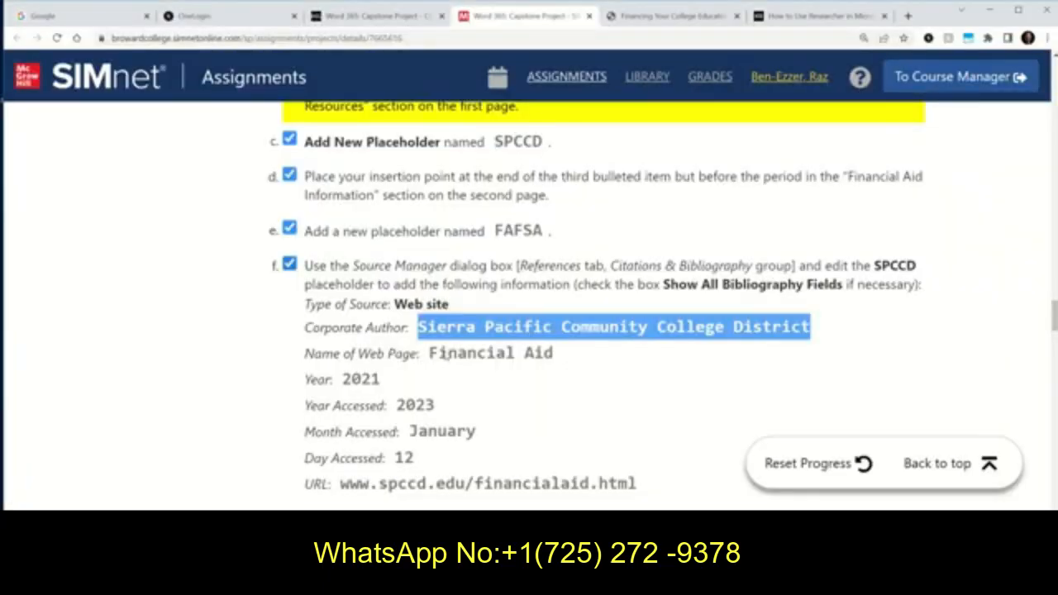
{"action": "left_click_drag", "start_coordinate": [429, 353], "coordinate": [548, 354]}
{"action": "right_click", "coordinate": [549, 353]}
{"action": "left_click", "coordinate": [552, 365]}
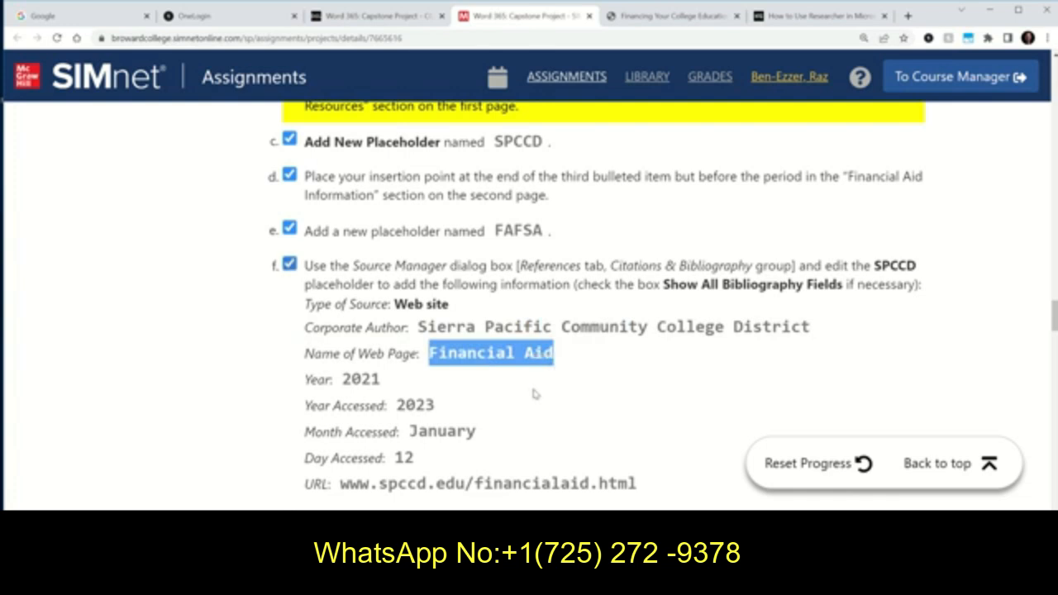
{"action": "left_click", "coordinate": [476, 582]}
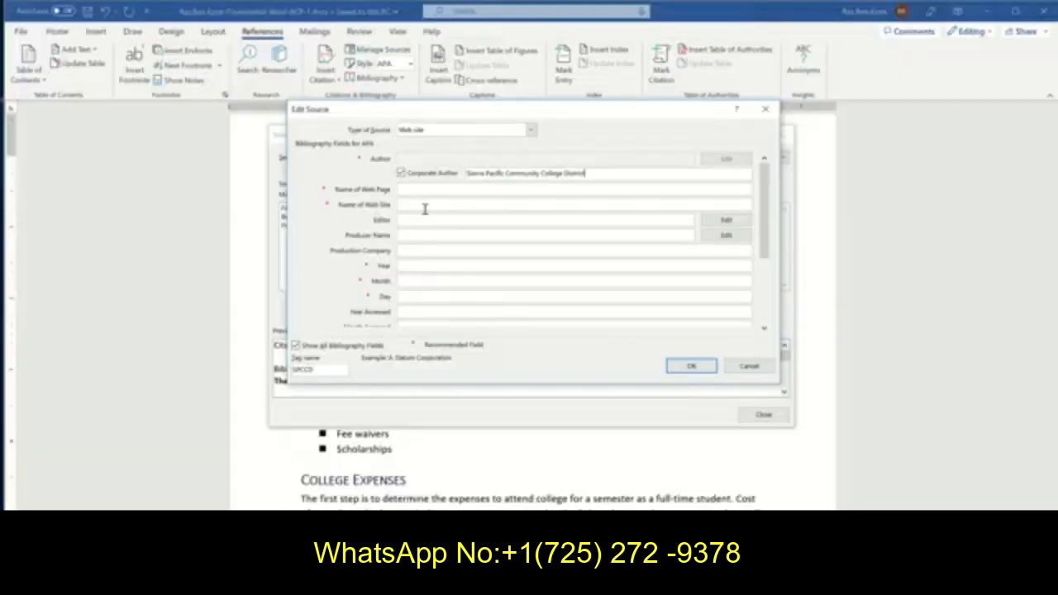
{"action": "left_click", "coordinate": [409, 192]}
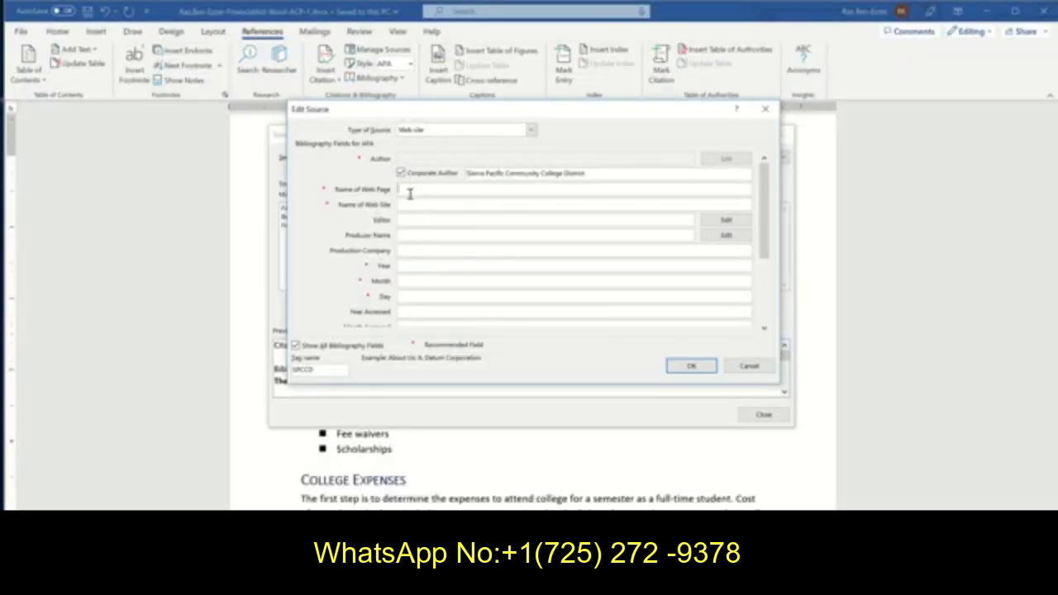
{"action": "right_click", "coordinate": [403, 192]}
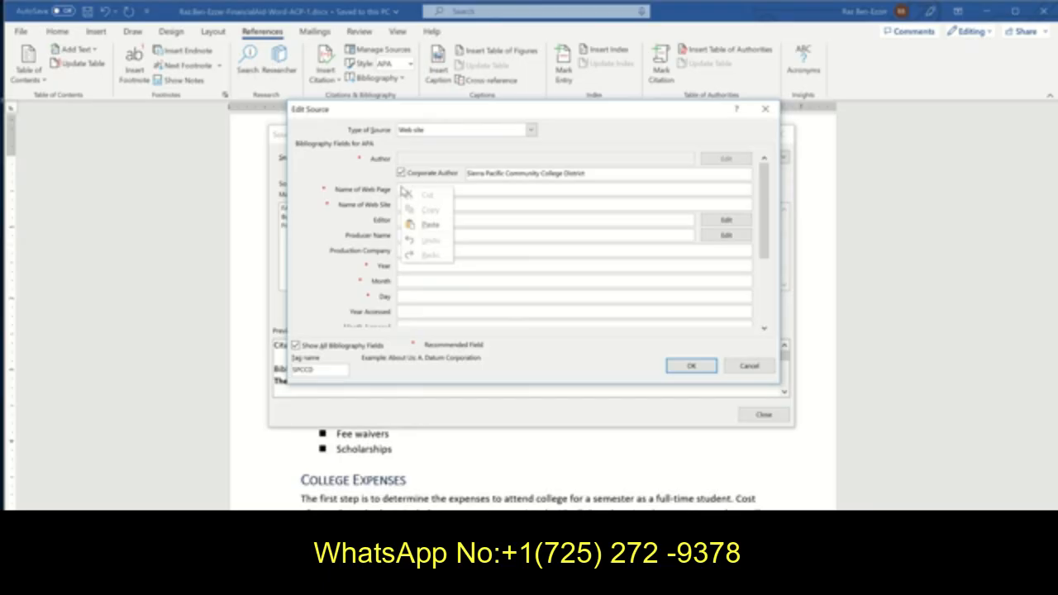
{"action": "left_click", "coordinate": [428, 224]}
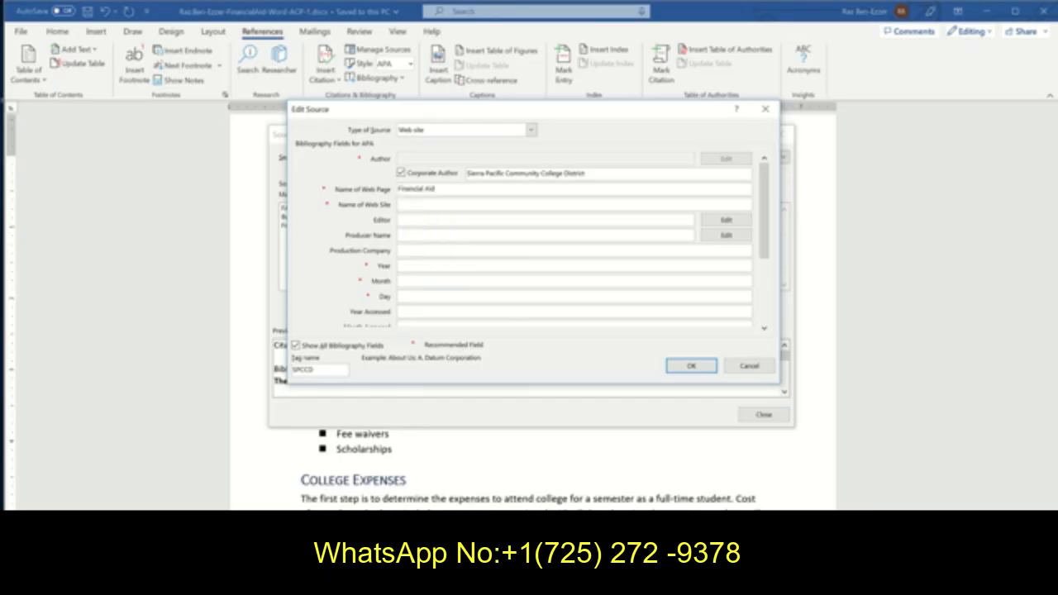
Step: Copy the year 2021 from item 9f in SIMnet into the source's Year field in Word
{"action": "key", "text": "alt+Tab"}
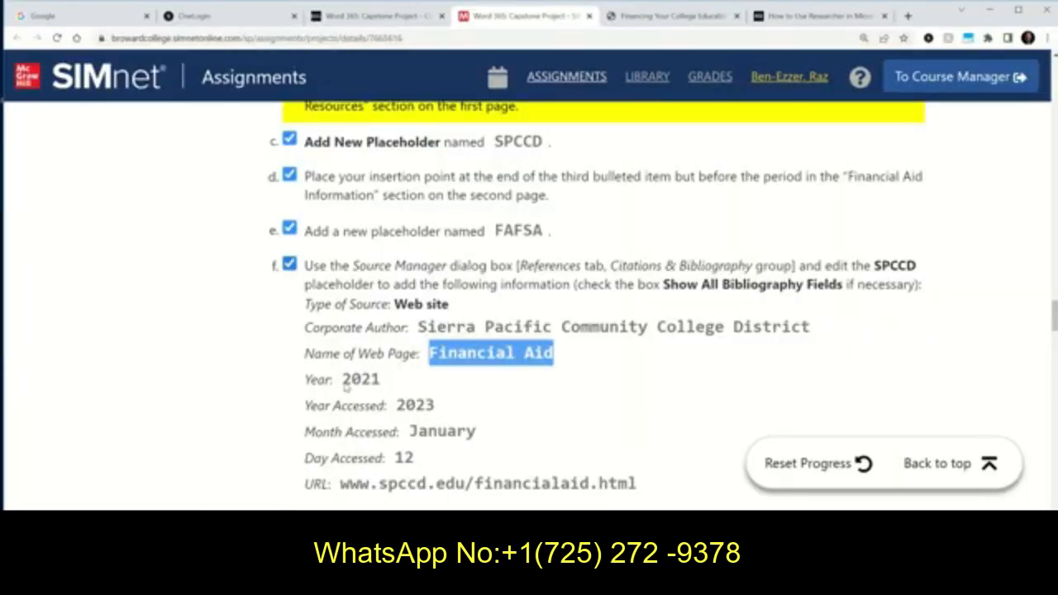
{"action": "left_click_drag", "start_coordinate": [343, 379], "coordinate": [380, 380]}
{"action": "right_click", "coordinate": [374, 381]}
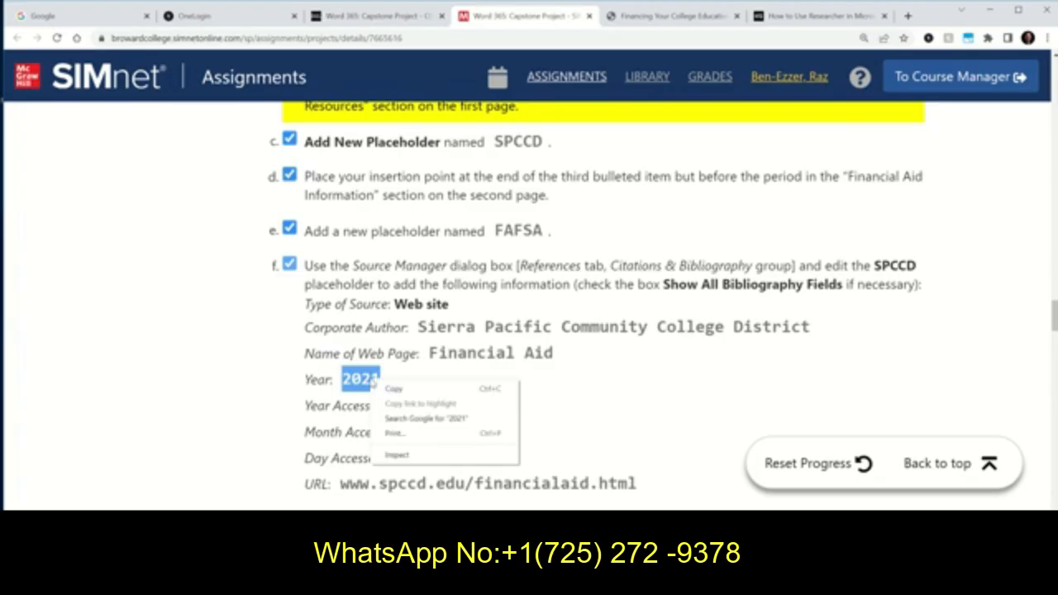
{"action": "left_click", "coordinate": [393, 389]}
{"action": "key", "text": "alt+Tab"}
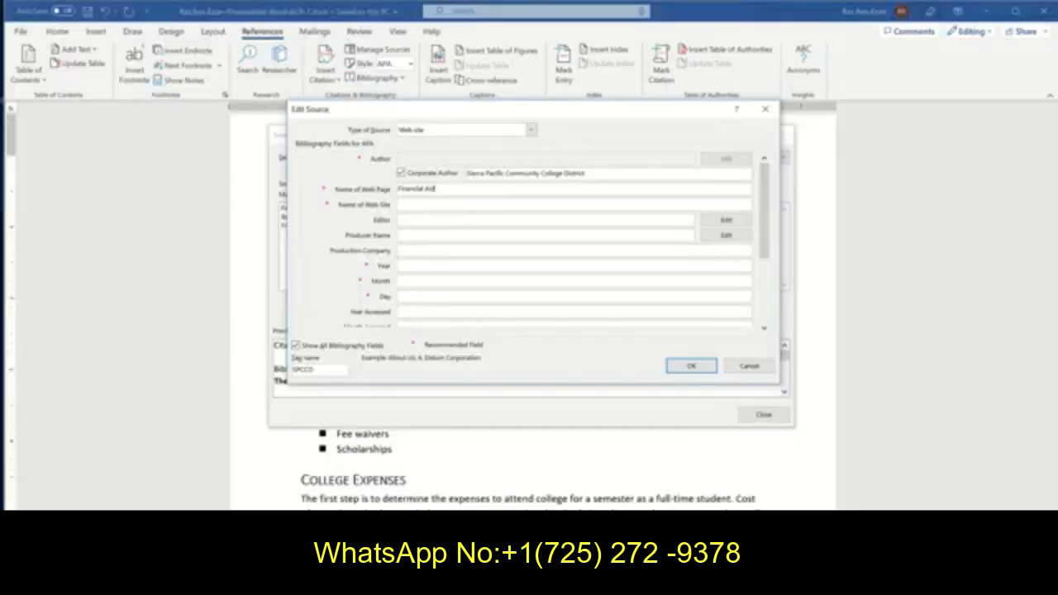
{"action": "left_click", "coordinate": [407, 266]}
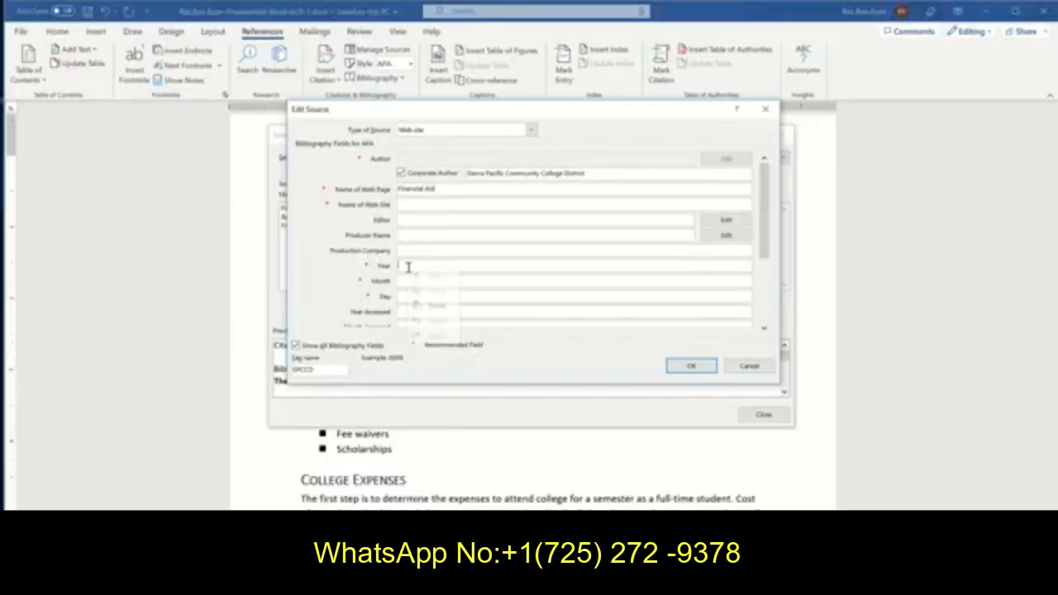
{"action": "right_click", "coordinate": [408, 266]}
{"action": "left_click", "coordinate": [430, 306]}
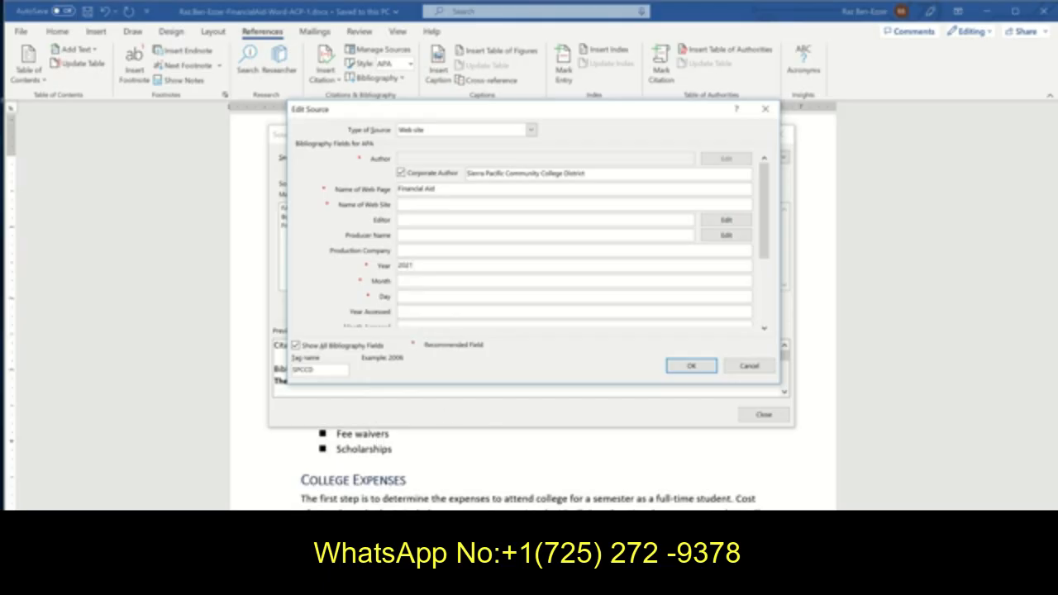
Step: Copy the access year from item 9f in SIMnet and set the source's Year Accessed to 2023 in Word
{"action": "key", "text": "alt+Tab"}
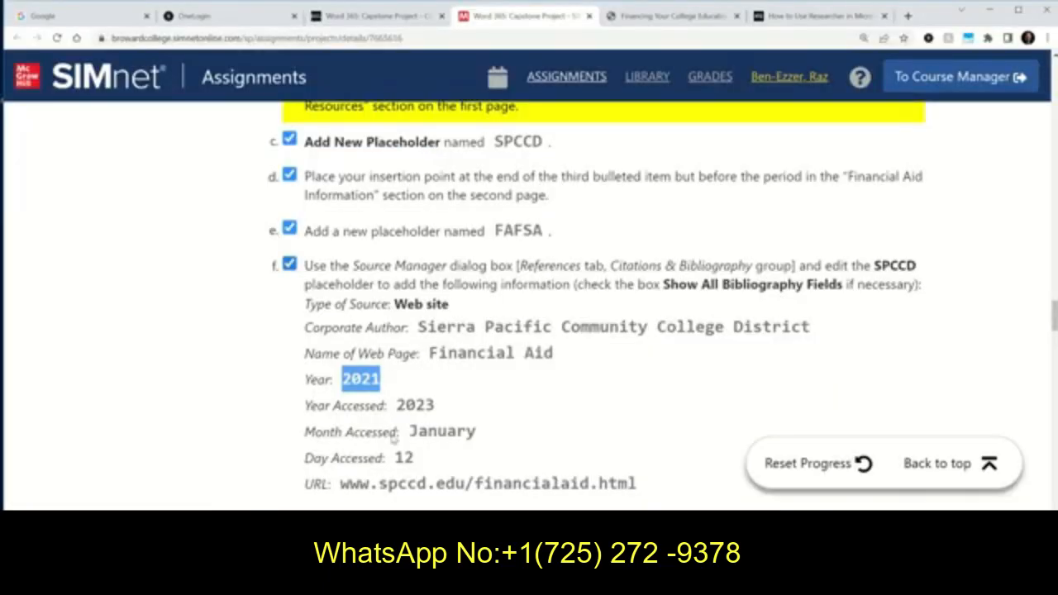
{"action": "left_click_drag", "start_coordinate": [396, 405], "coordinate": [435, 406]}
{"action": "right_click", "coordinate": [422, 411]}
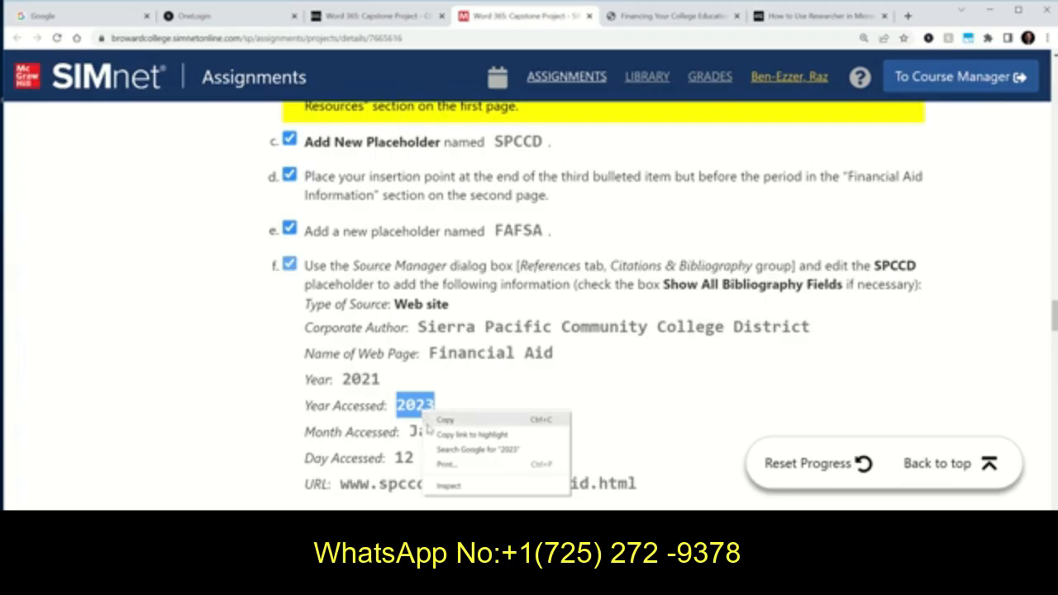
{"action": "left_click", "coordinate": [421, 418]}
{"action": "key", "text": "alt+Tab"}
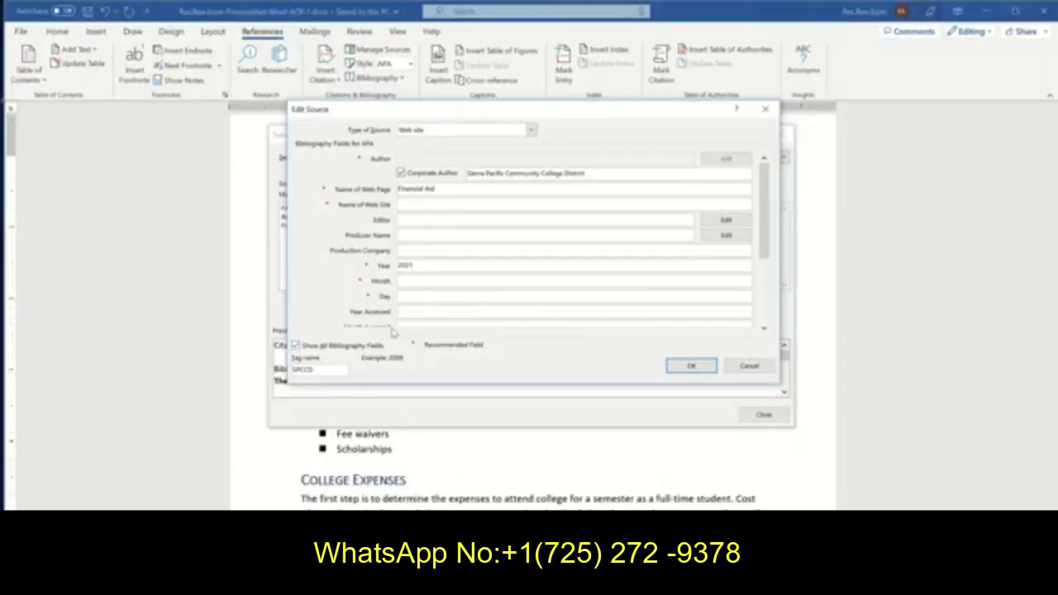
{"action": "left_click", "coordinate": [413, 314]}
{"action": "type", "text": "2021"}
Step: Copy the access month from SIMnet, then set the source's Month Accessed to January and Day Accessed to 12 in Word
{"action": "left_click_drag", "start_coordinate": [763, 221], "coordinate": [755, 273]}
{"action": "left_click", "coordinate": [495, 455]}
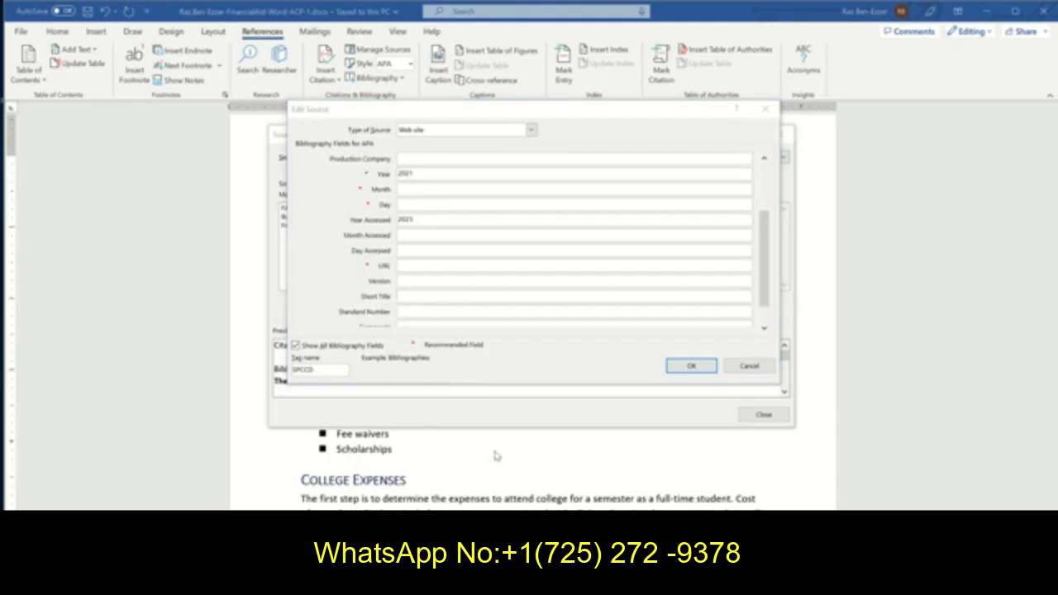
{"action": "left_click", "coordinate": [377, 555]}
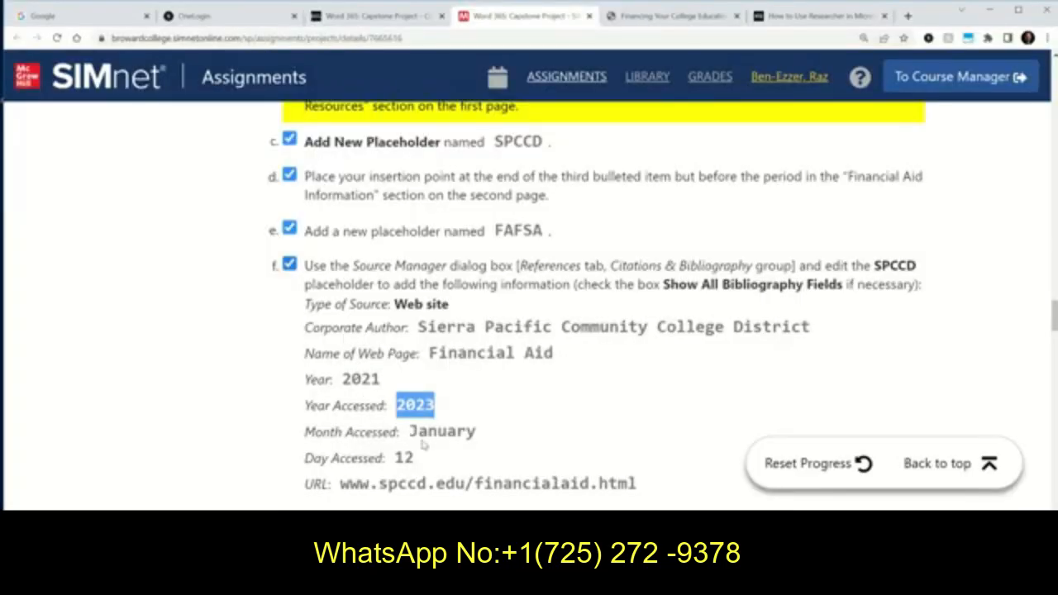
{"action": "left_click_drag", "start_coordinate": [411, 434], "coordinate": [464, 434]}
{"action": "right_click", "coordinate": [465, 434]}
{"action": "left_click", "coordinate": [487, 439]}
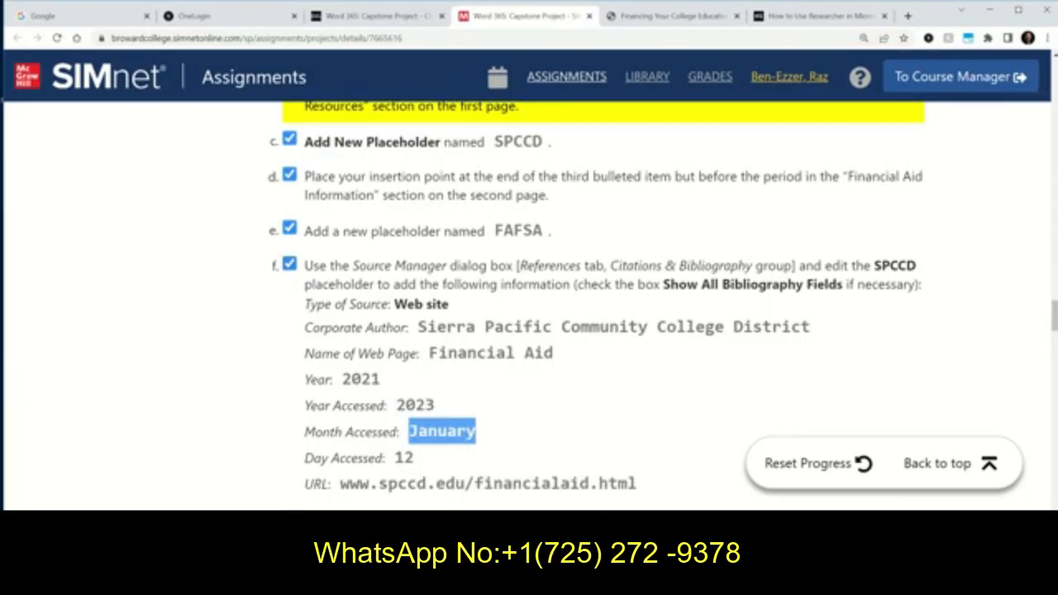
{"action": "left_click", "coordinate": [430, 581]}
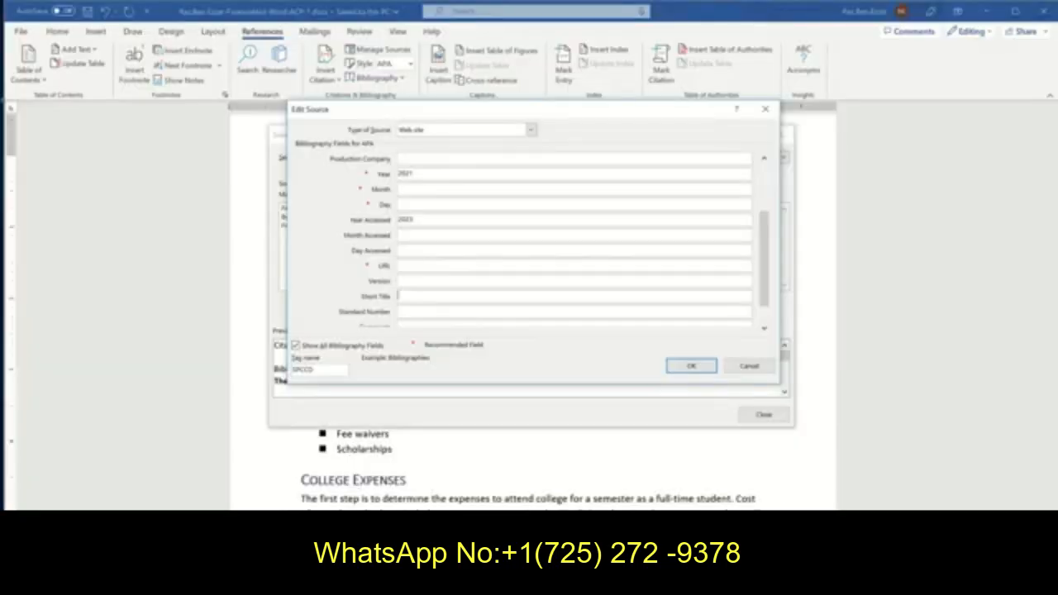
{"action": "left_click", "coordinate": [408, 234]}
{"action": "right_click", "coordinate": [407, 235]}
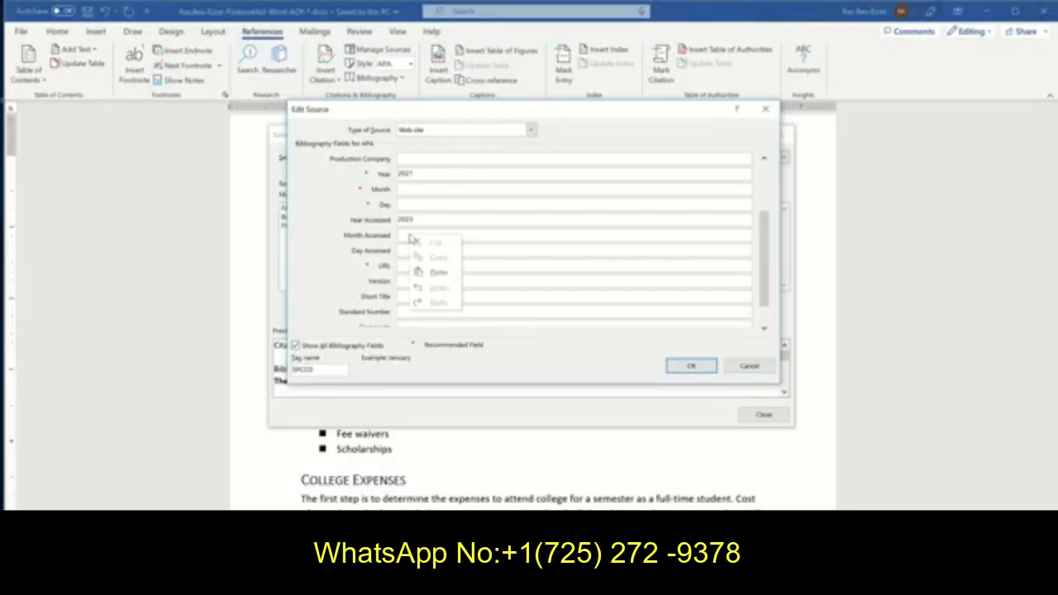
{"action": "left_click", "coordinate": [432, 271]}
{"action": "left_click", "coordinate": [411, 250]}
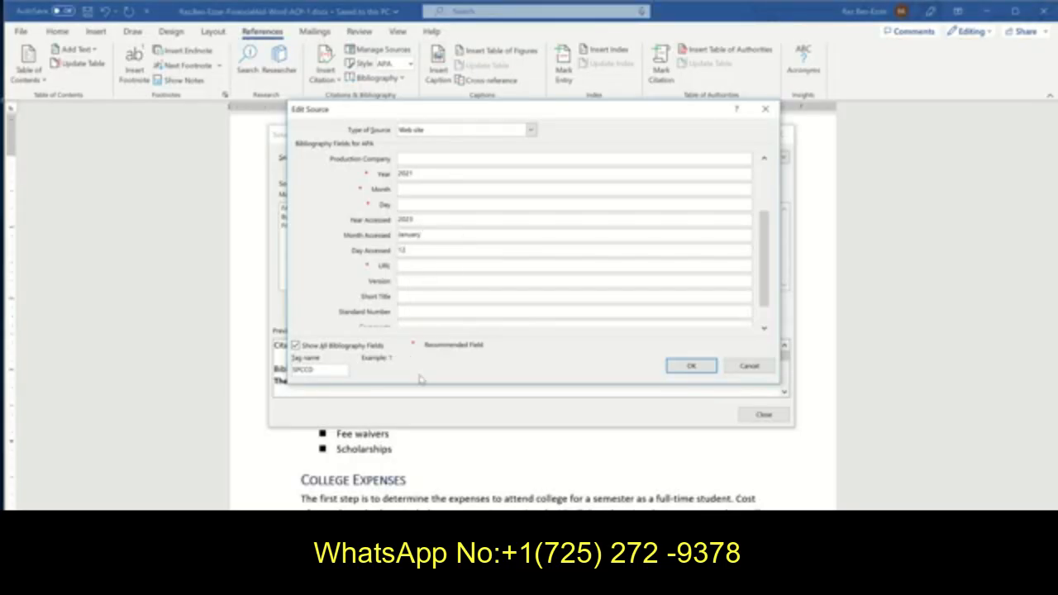
{"action": "mouse_move", "coordinate": [414, 583]}
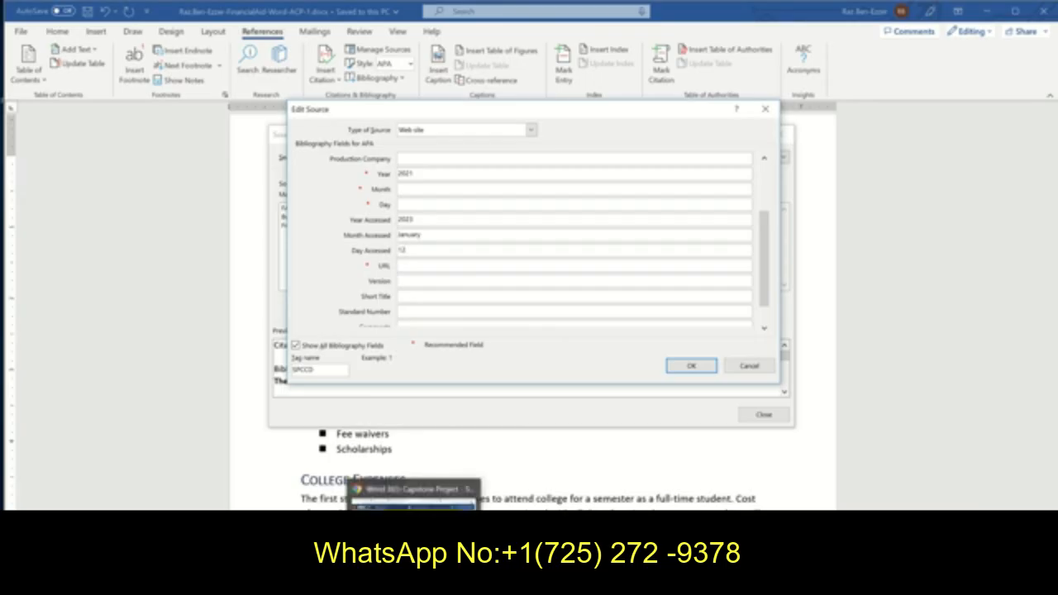
{"action": "left_click", "coordinate": [413, 496]}
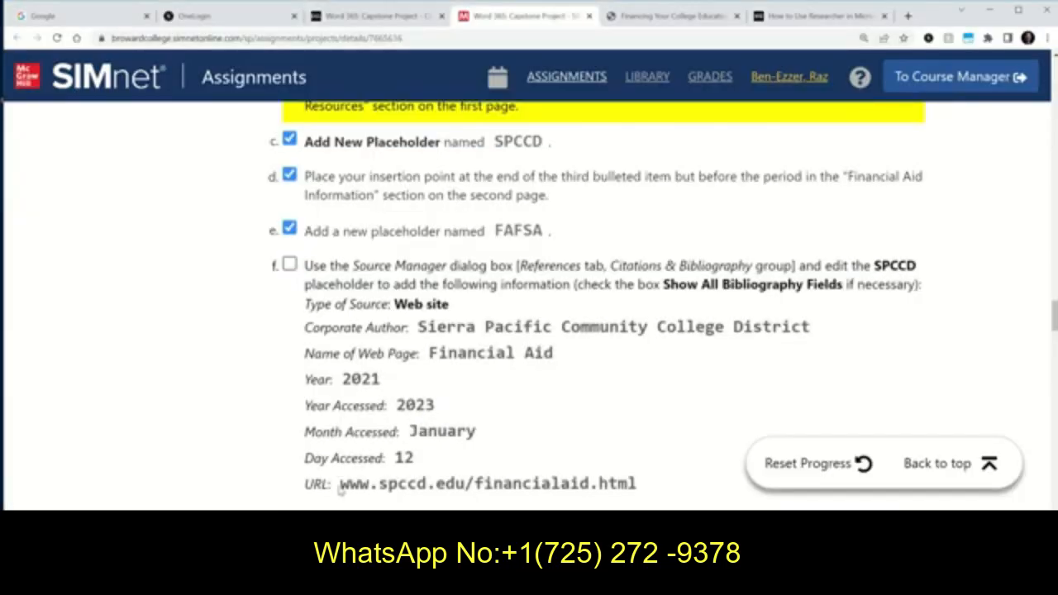
{"action": "left_click_drag", "start_coordinate": [339, 489], "coordinate": [640, 492]}
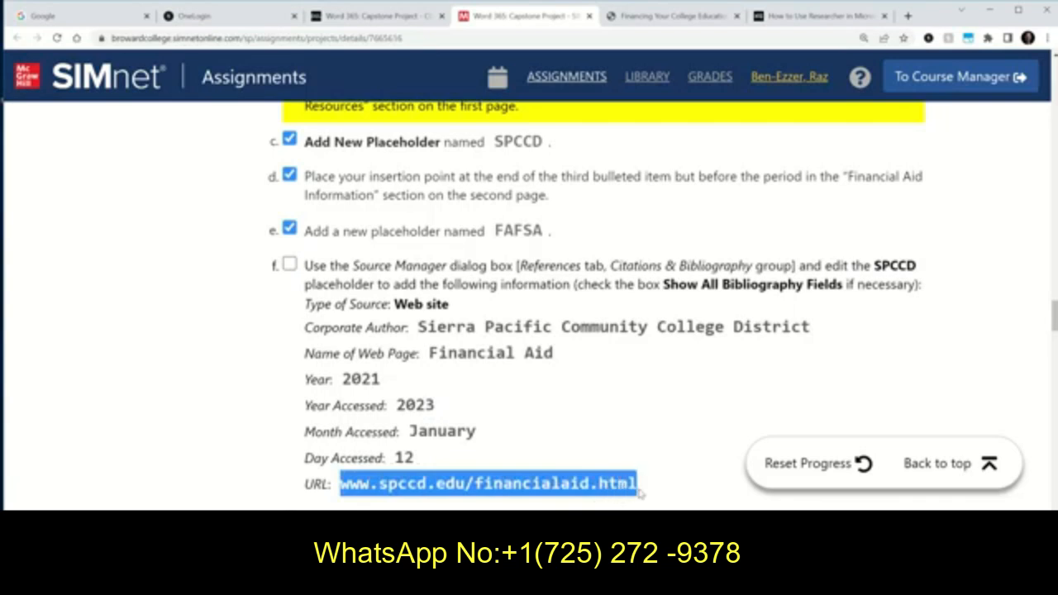
{"action": "right_click", "coordinate": [612, 483]}
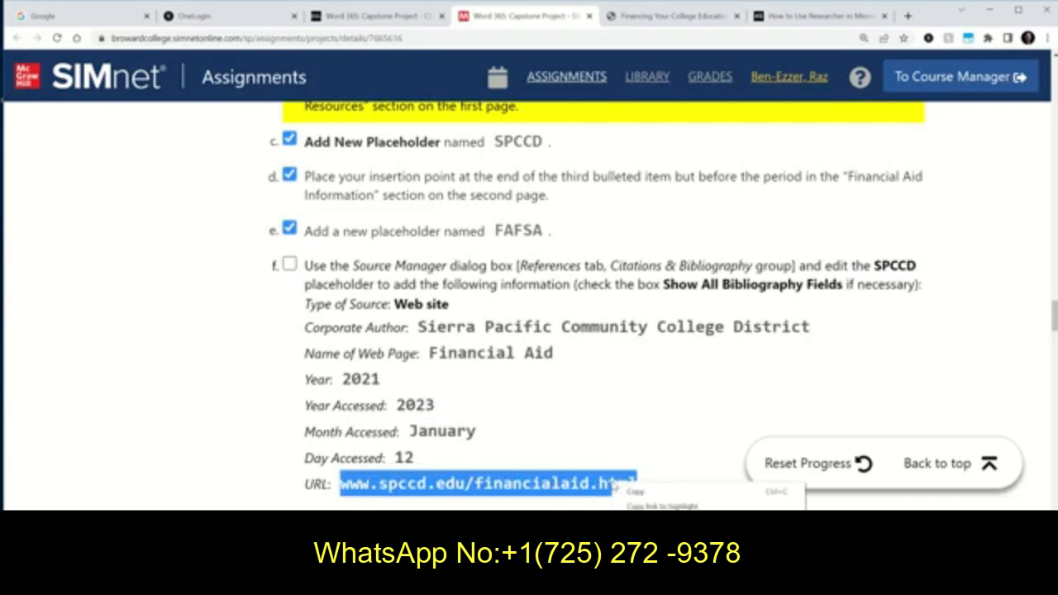
{"action": "left_click", "coordinate": [634, 491]}
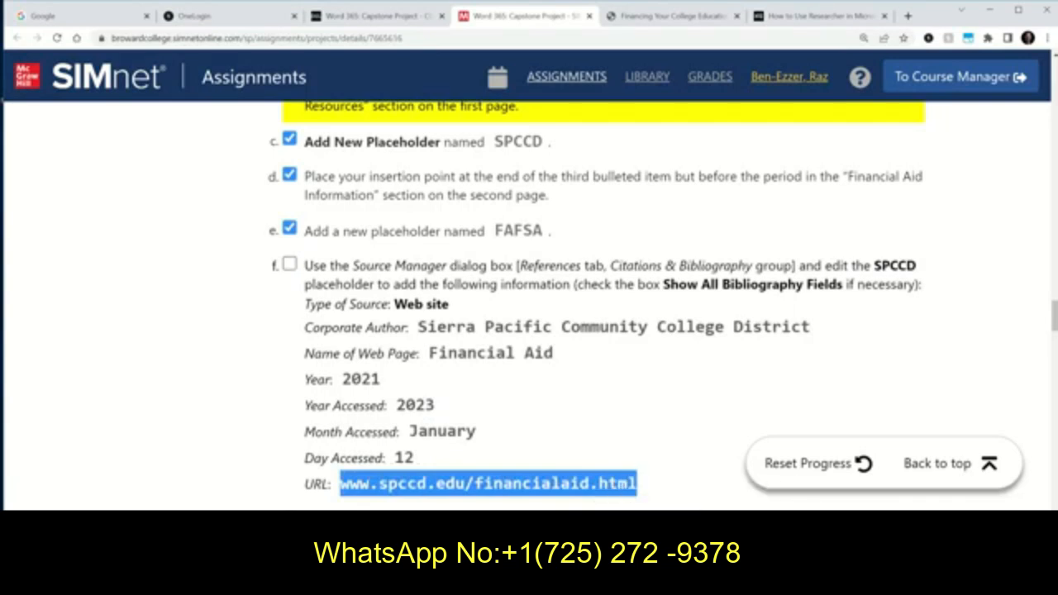
{"action": "key", "text": "alt+Tab"}
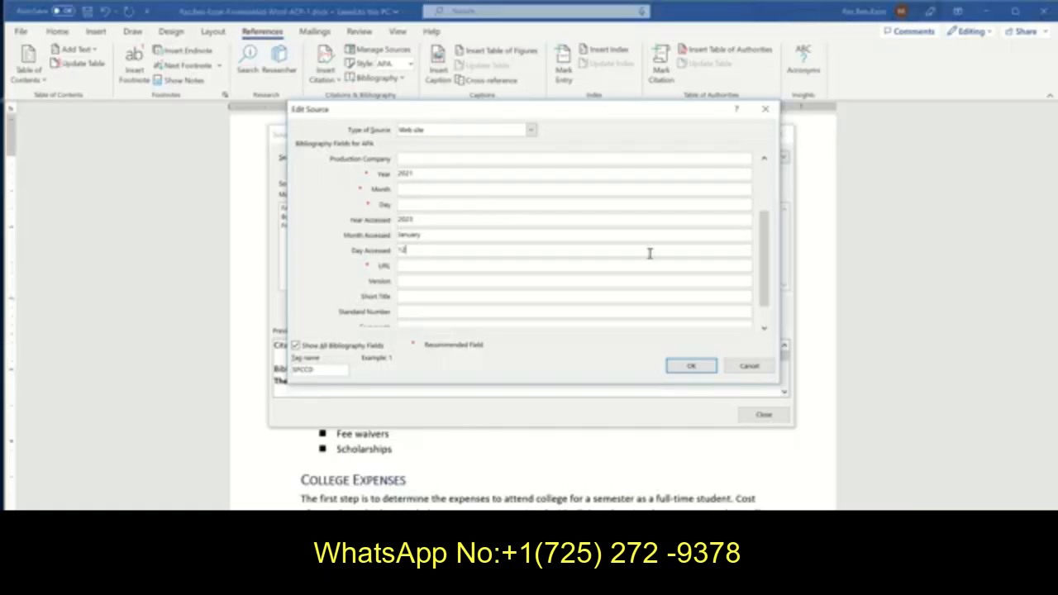
{"action": "scroll", "coordinate": [537, 215], "scroll_direction": "up", "scroll_amount": 3}
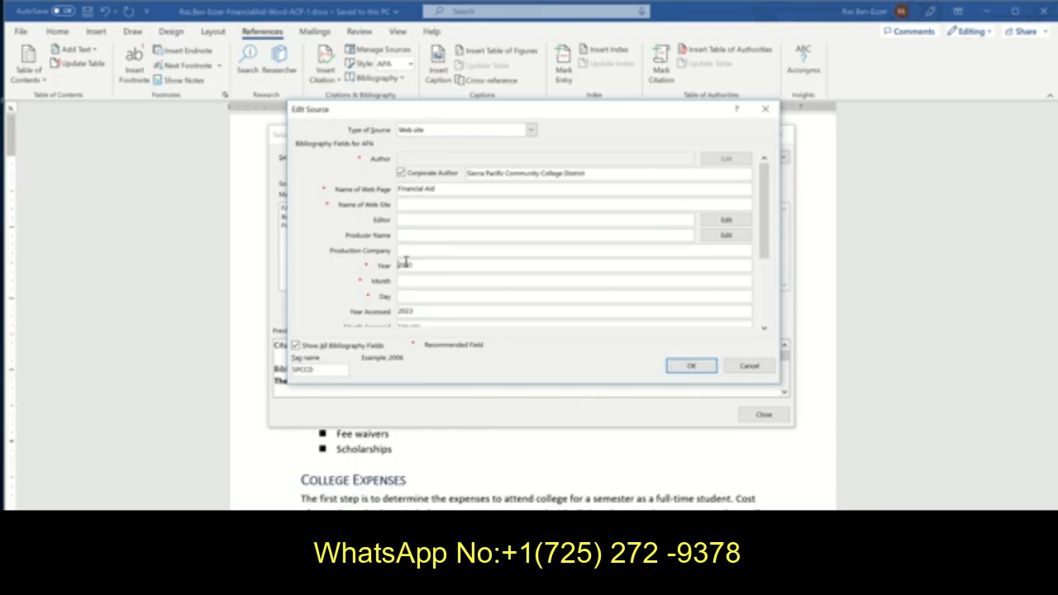
{"action": "left_click", "coordinate": [765, 329]}
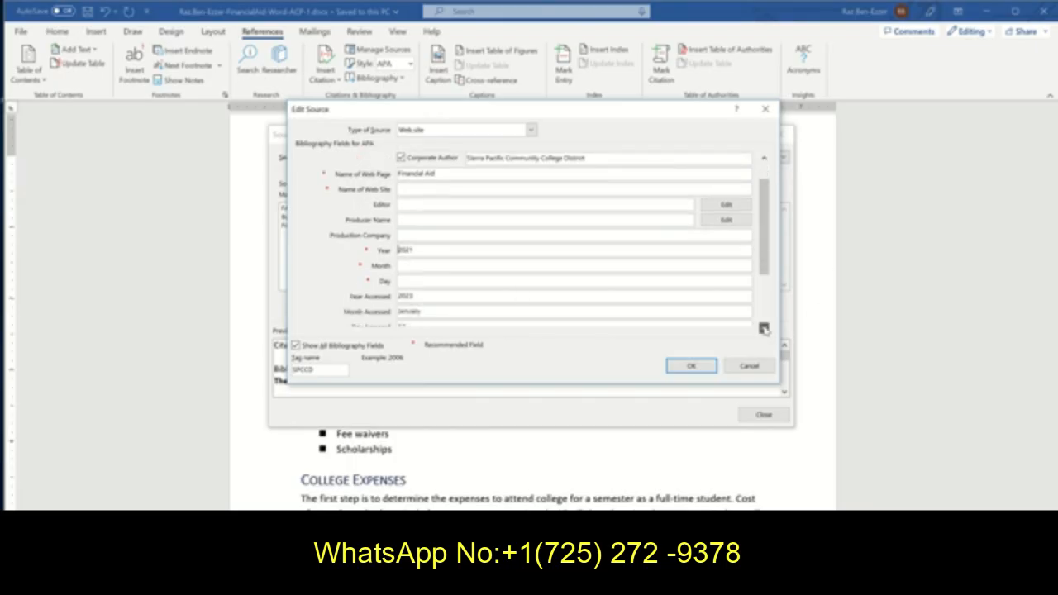
{"action": "left_click", "coordinate": [765, 329]}
{"action": "left_click", "coordinate": [766, 329]}
{"action": "left_click", "coordinate": [765, 329]}
{"action": "left_click", "coordinate": [411, 296]}
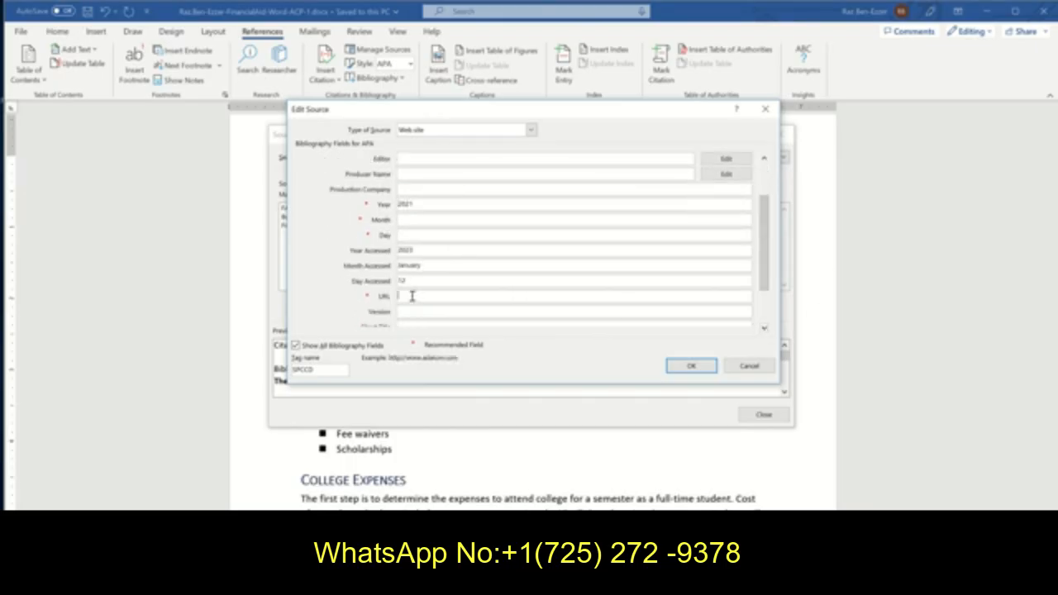
{"action": "right_click", "coordinate": [412, 298]}
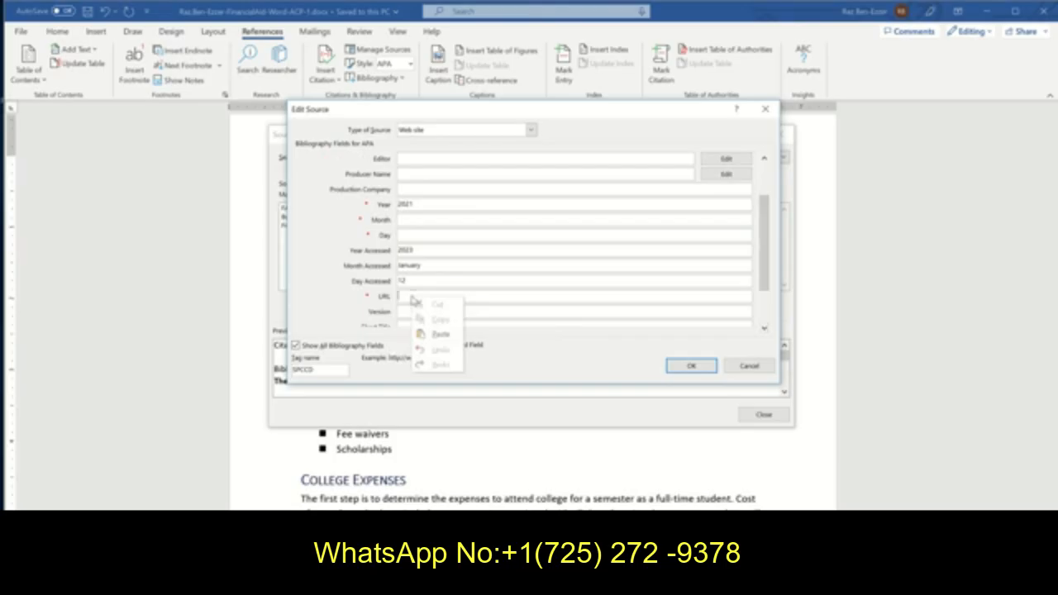
{"action": "left_click", "coordinate": [431, 334]}
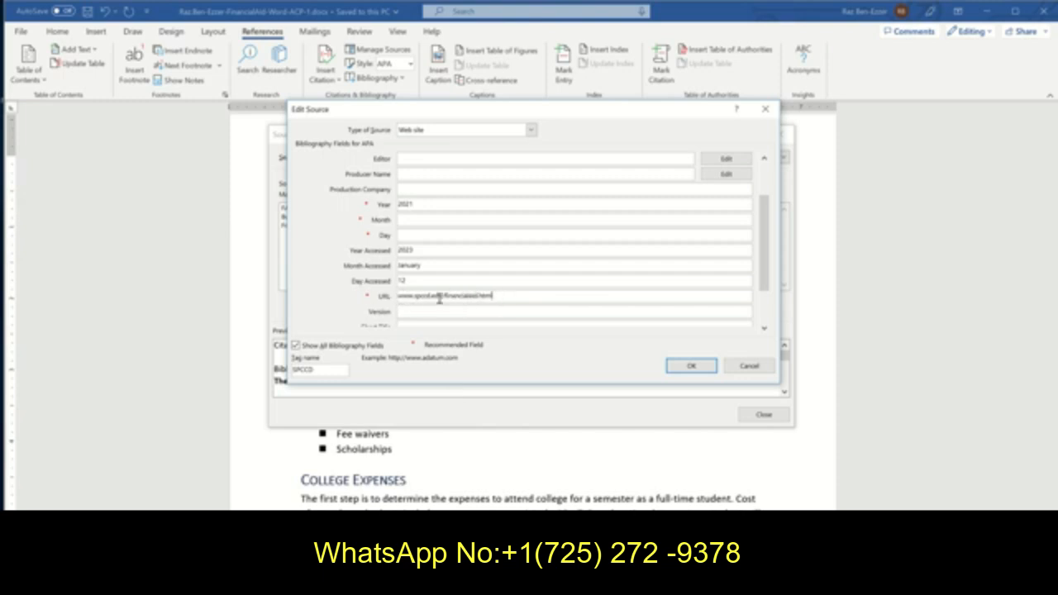
Step: Check the instructions after item 9f in SIMnet, then save the SPCCD source in Word and close the Source Manager
{"action": "key", "text": "alt+Tab"}
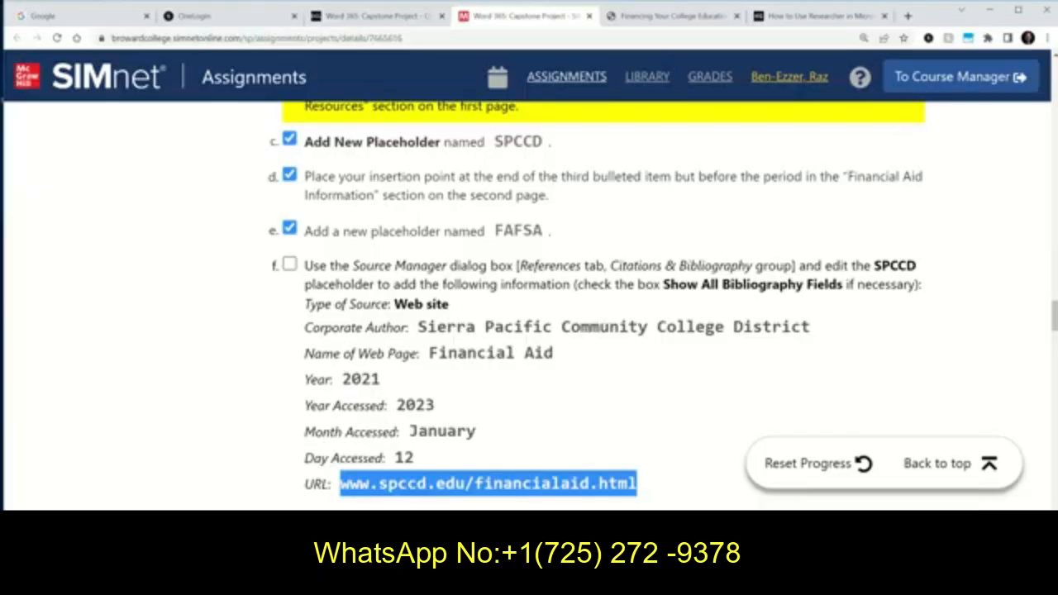
{"action": "scroll", "coordinate": [395, 366], "scroll_direction": "down", "scroll_amount": 4}
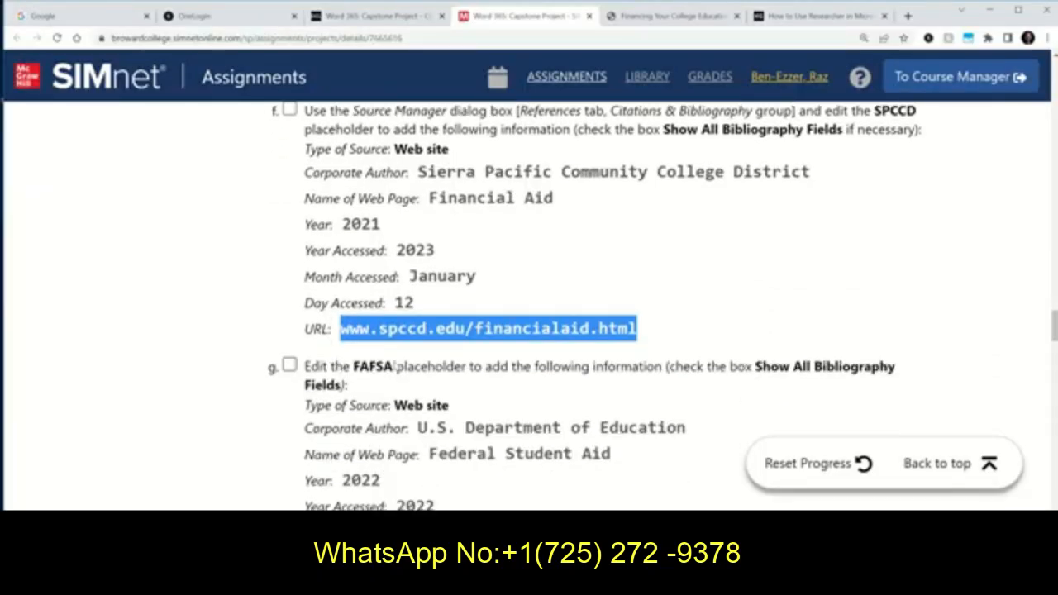
{"action": "scroll", "coordinate": [512, 438], "scroll_direction": "down", "scroll_amount": 6}
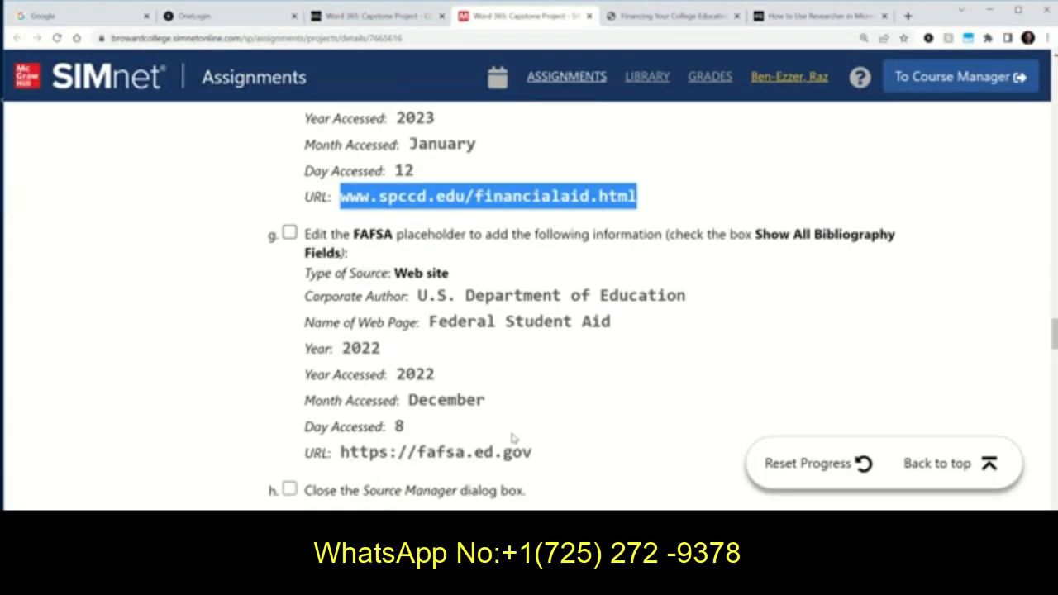
{"action": "scroll", "coordinate": [511, 436], "scroll_direction": "up", "scroll_amount": 1}
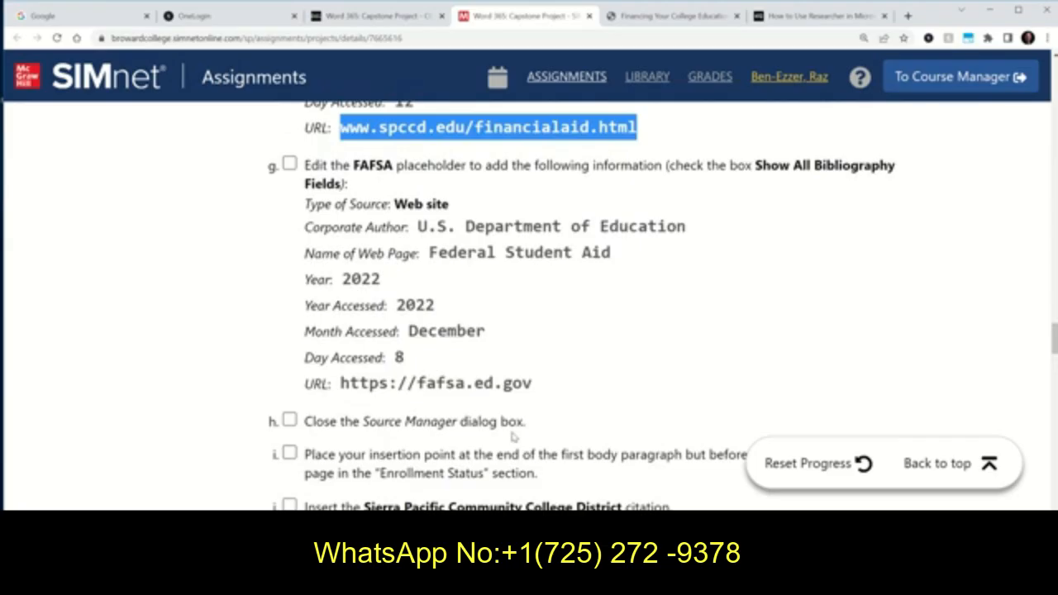
{"action": "scroll", "coordinate": [512, 436], "scroll_direction": "down", "scroll_amount": 1}
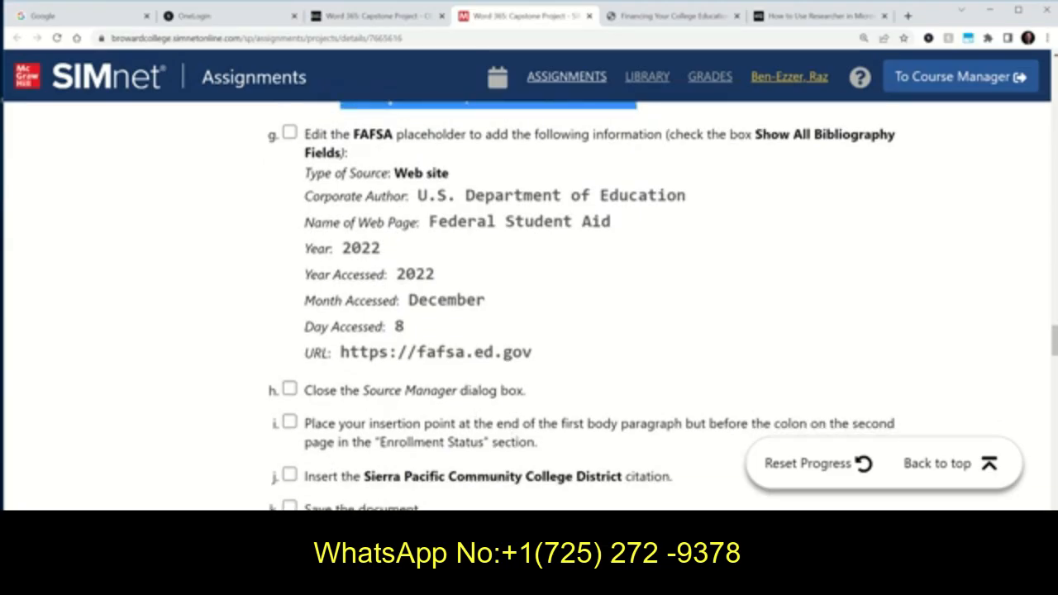
{"action": "left_click", "coordinate": [477, 581]}
{"action": "left_click", "coordinate": [690, 368]}
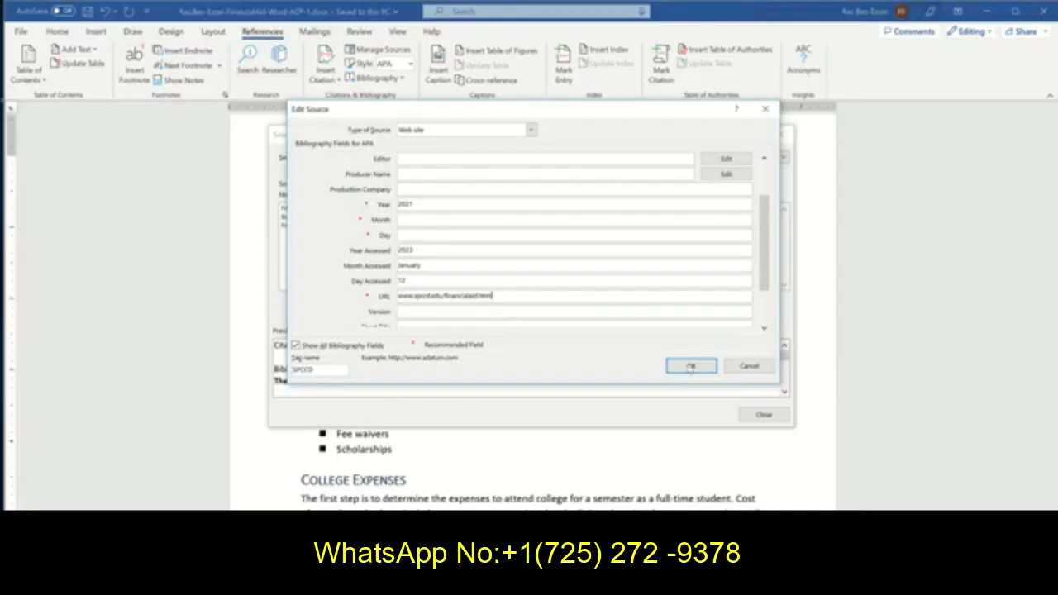
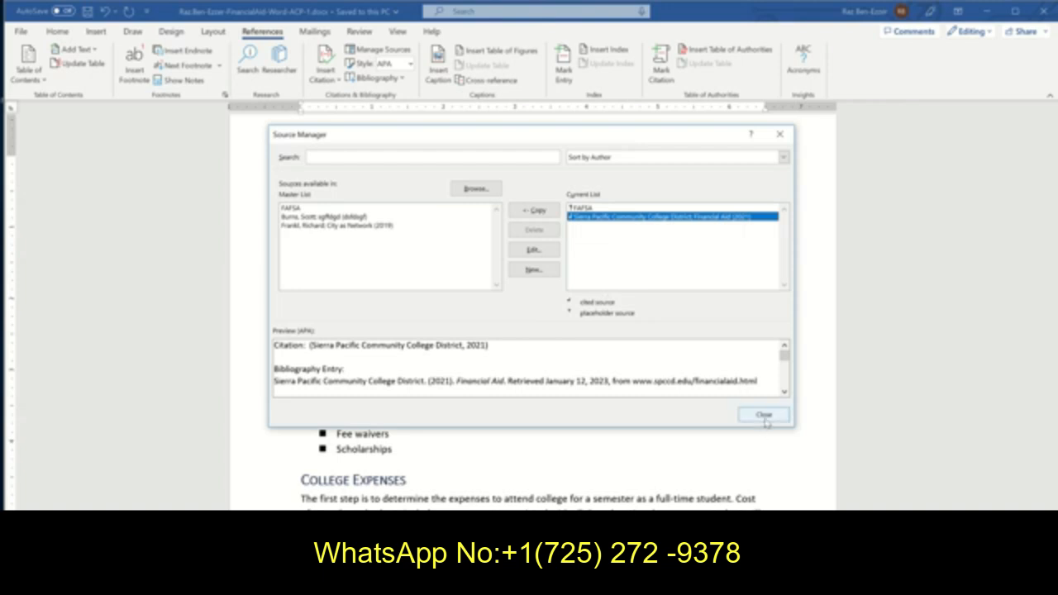
{"action": "left_click", "coordinate": [764, 419]}
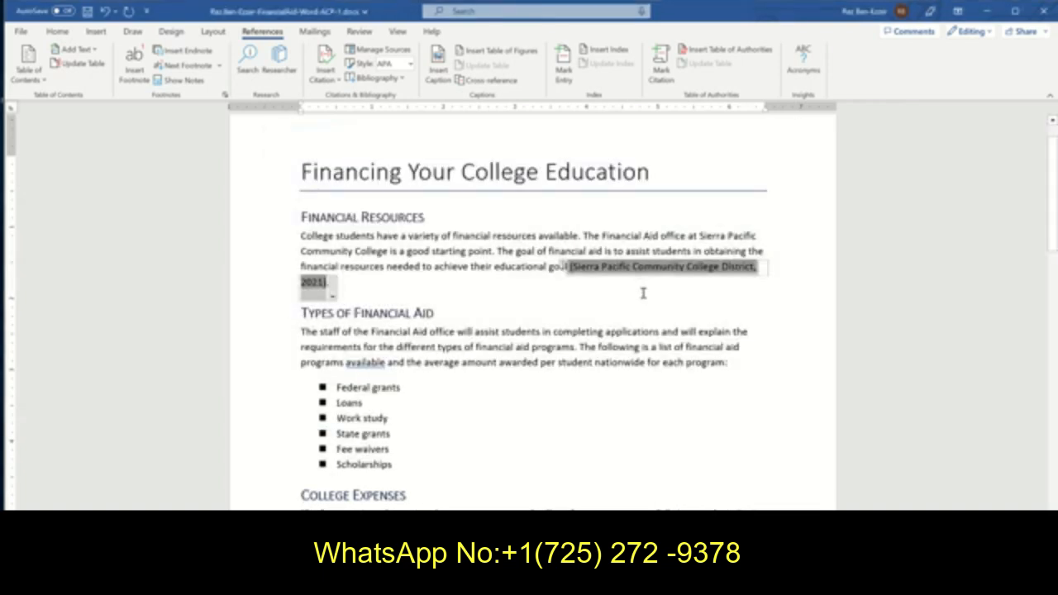
{"action": "left_click", "coordinate": [643, 292]}
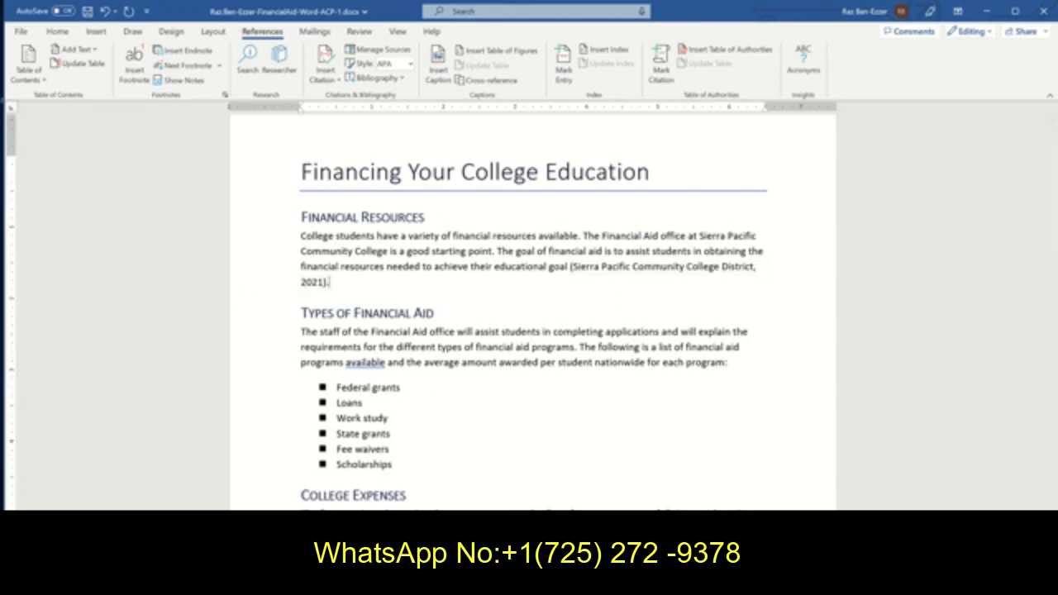
Step: Compare the Financial Resources citation with the sample solution PDF, then return to Word and find the FAFSA placeholder under Financial Aid Information
{"action": "key", "text": "alt+Tab"}
{"action": "left_click", "coordinate": [696, 16]}
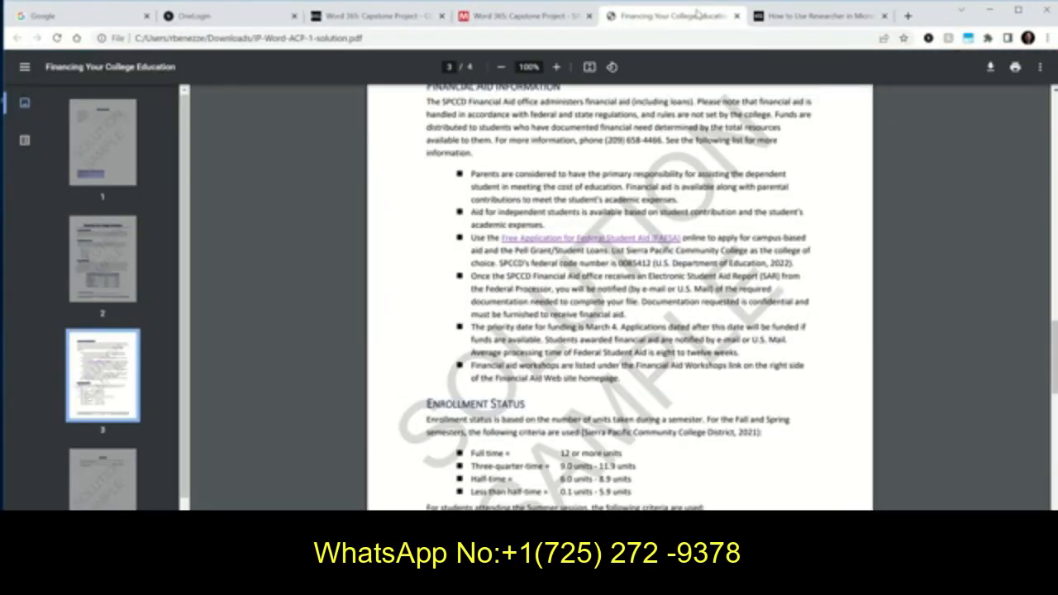
{"action": "scroll", "coordinate": [694, 162], "scroll_direction": "up", "scroll_amount": 10}
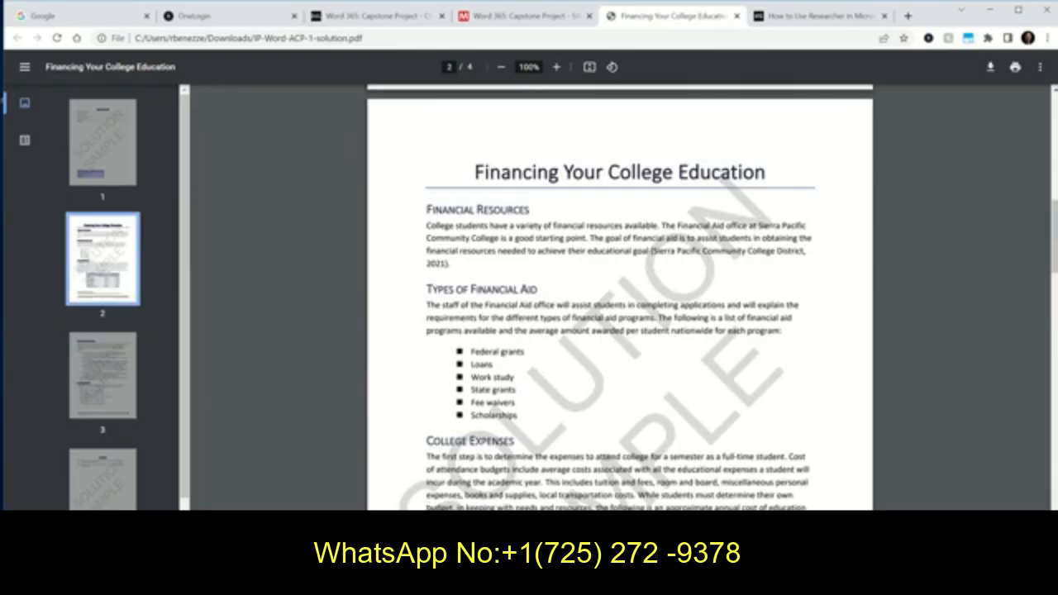
{"action": "key", "text": "alt+Tab"}
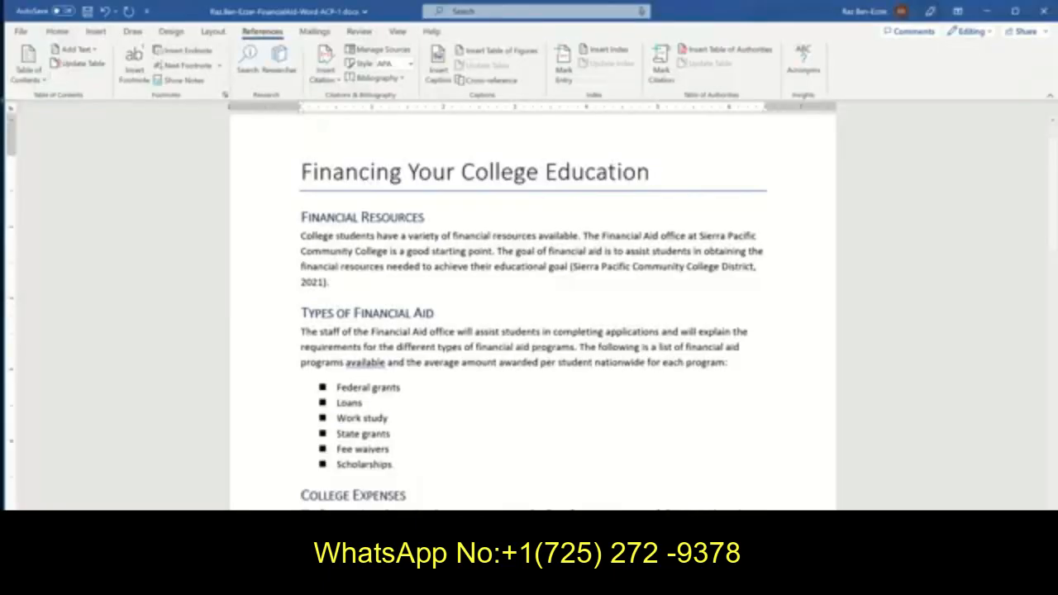
{"action": "scroll", "coordinate": [636, 412], "scroll_direction": "down", "scroll_amount": 10}
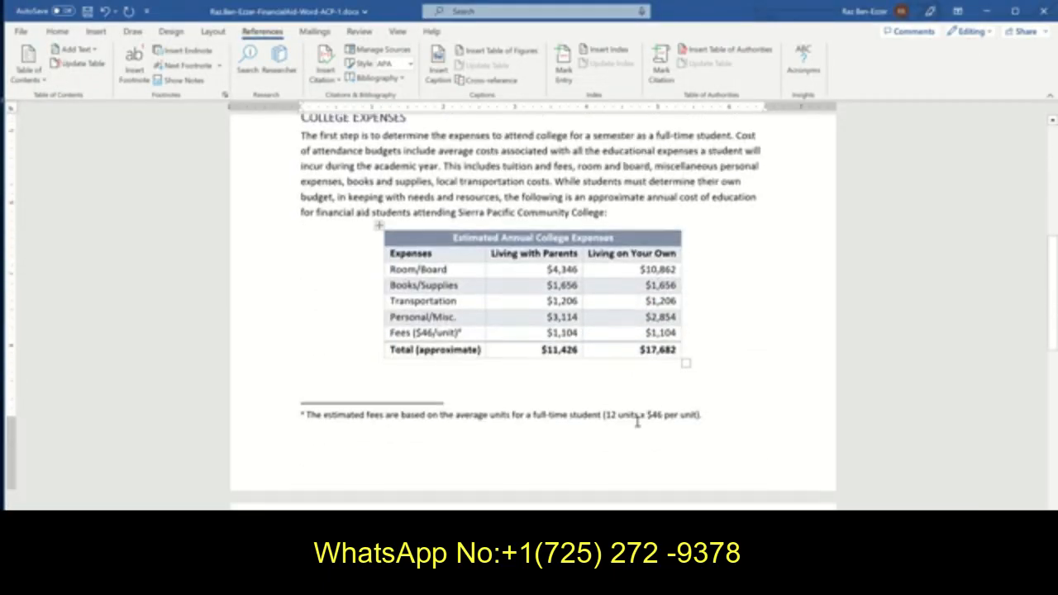
{"action": "scroll", "coordinate": [637, 419], "scroll_direction": "down", "scroll_amount": 8}
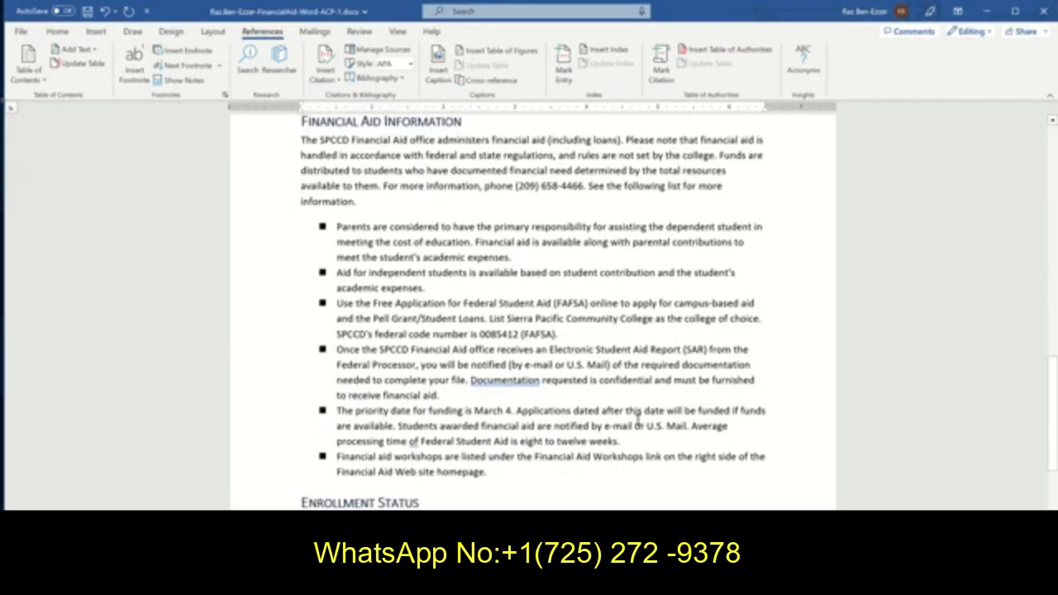
{"action": "scroll", "coordinate": [637, 419], "scroll_direction": "down", "scroll_amount": 1}
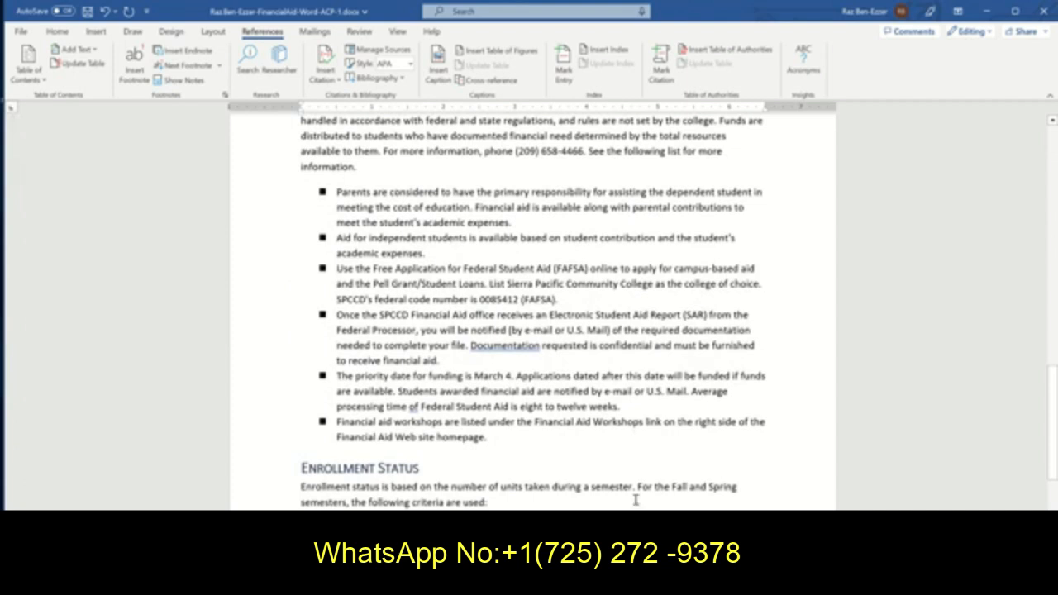
Step: Convert the FAFSA citation in the third bulleted item to static text and undo the conversion
{"action": "left_click_drag", "start_coordinate": [520, 300], "coordinate": [558, 303]}
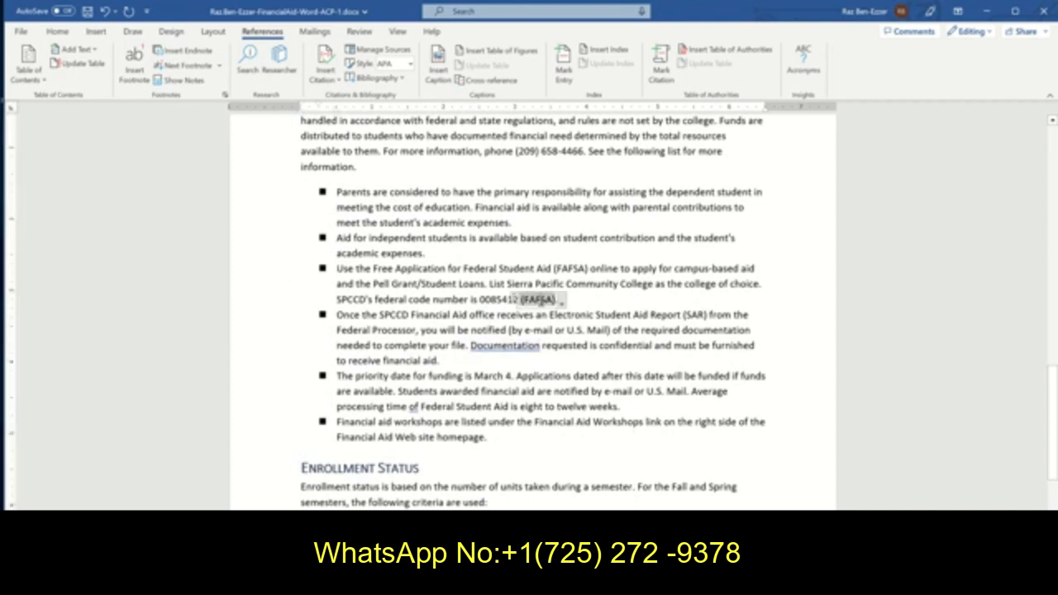
{"action": "left_click", "coordinate": [561, 303]}
{"action": "left_click", "coordinate": [485, 354]}
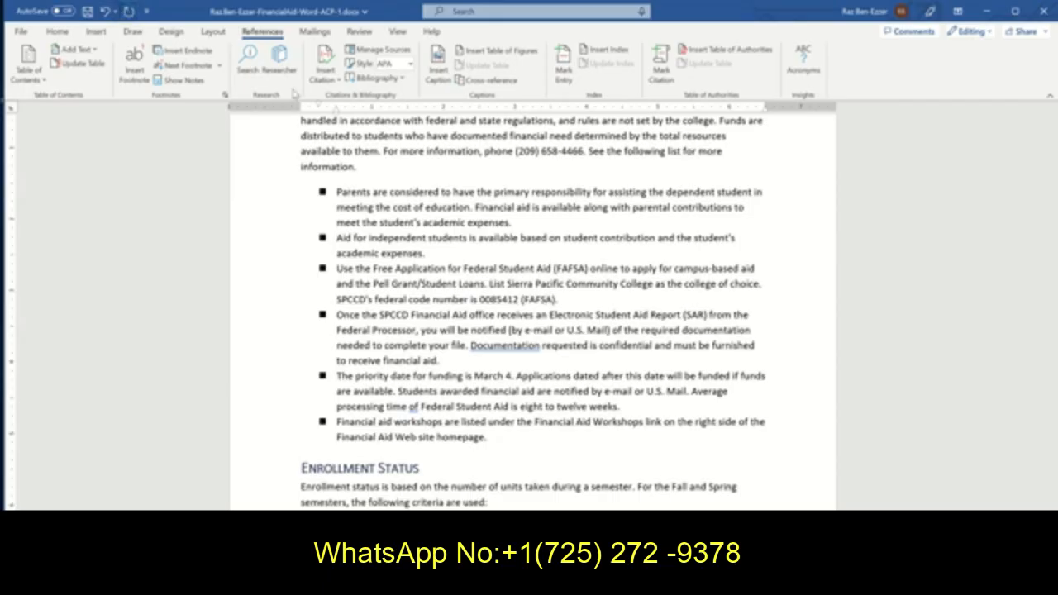
{"action": "key", "text": "ctrl+z"}
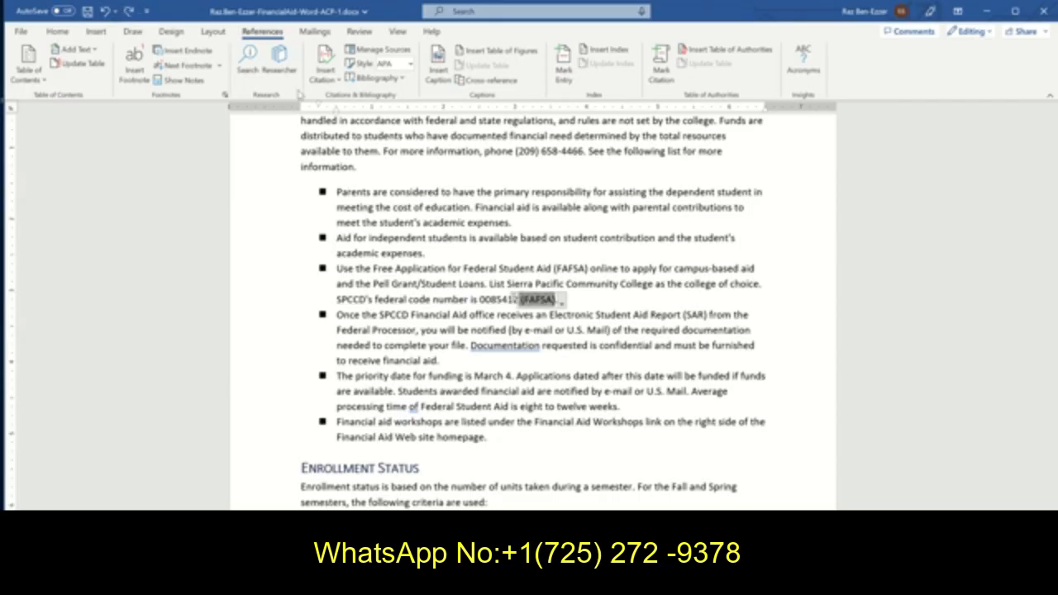
Step: Open the FAFSA placeholder's source for editing and show all bibliography fields
{"action": "left_click", "coordinate": [561, 303]}
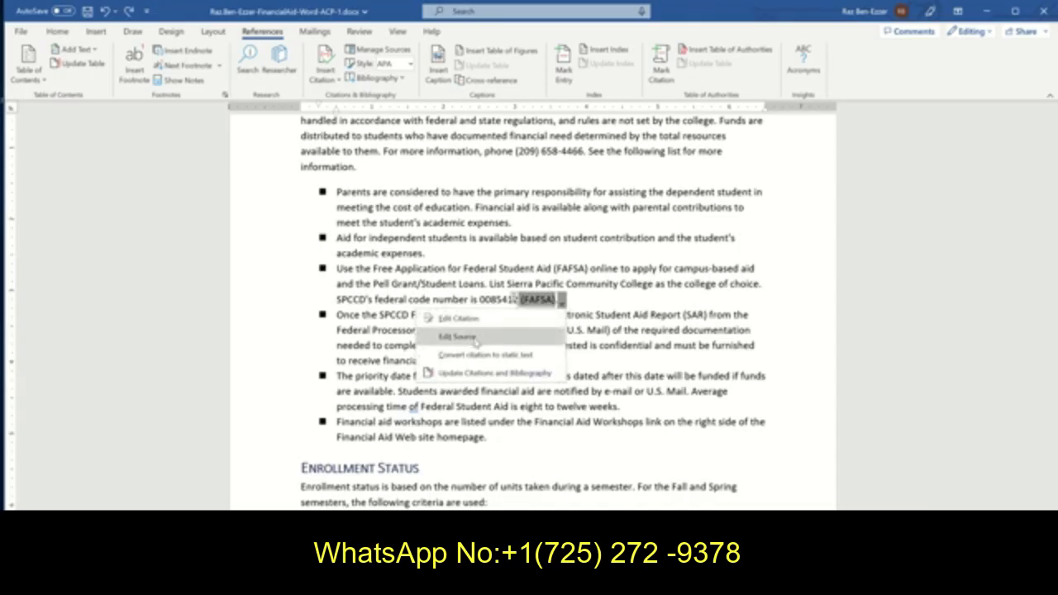
{"action": "left_click", "coordinate": [458, 337]}
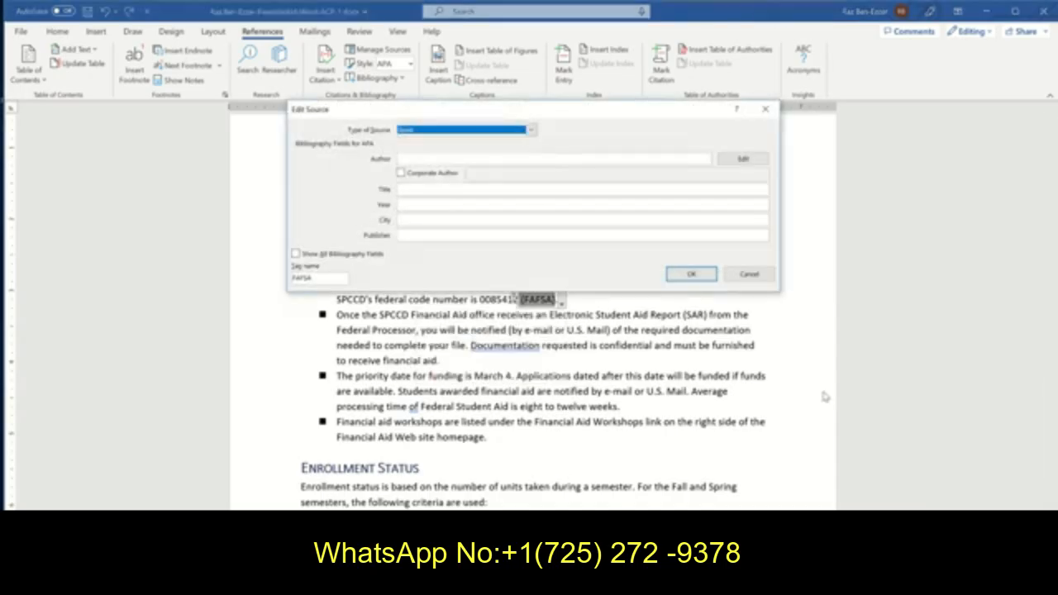
{"action": "left_click", "coordinate": [296, 254]}
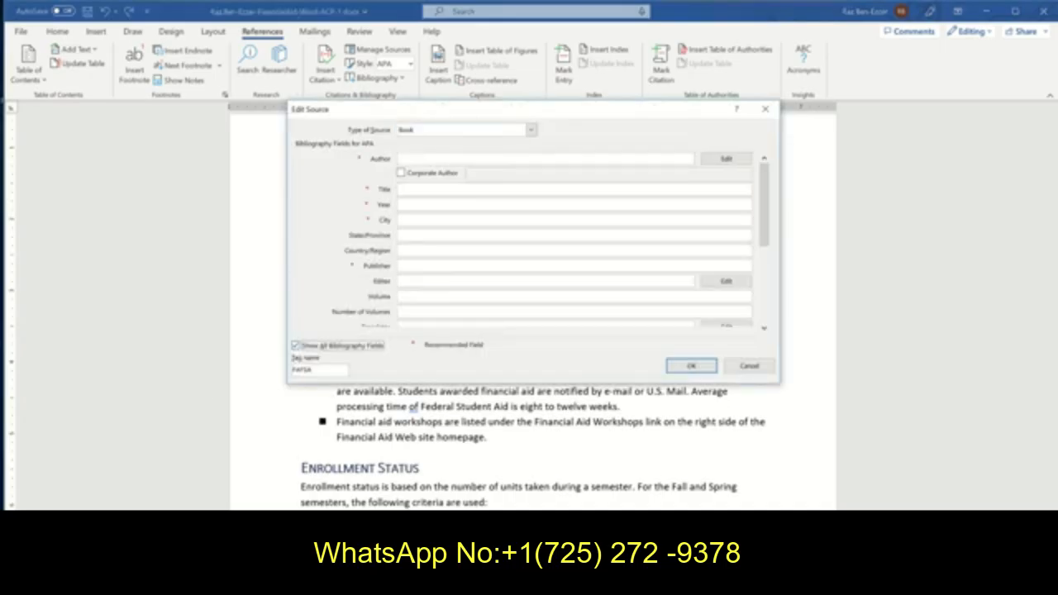
Step: Switch to the SIMnet instructions and copy the corporate author U.S. Department of Education from item 9g
{"action": "key", "text": "alt+Tab"}
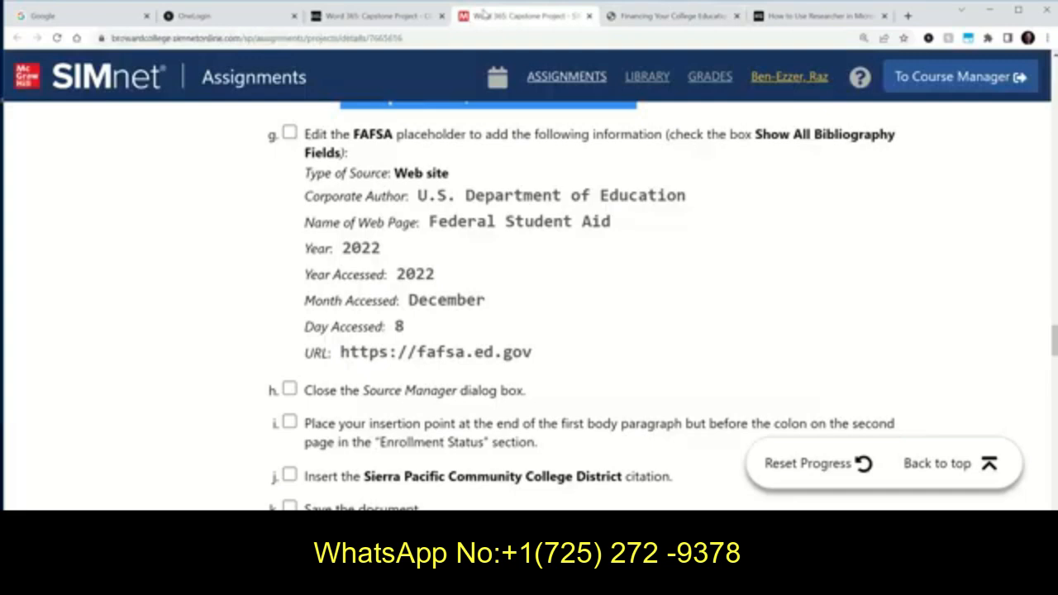
{"action": "left_click", "coordinate": [484, 15]}
{"action": "scroll", "coordinate": [384, 237], "scroll_direction": "up", "scroll_amount": 2}
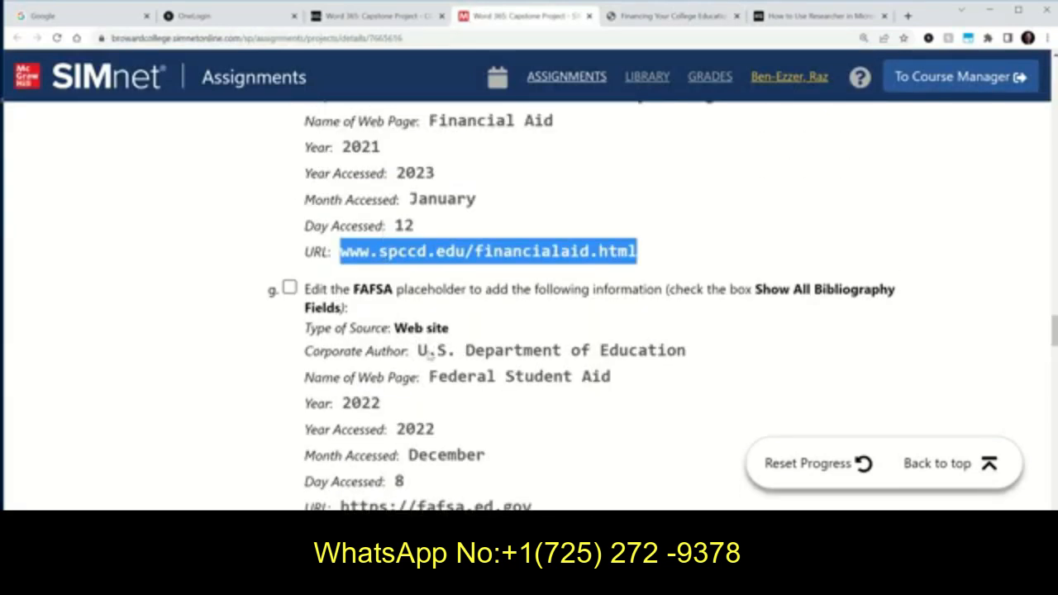
{"action": "left_click_drag", "start_coordinate": [420, 350], "coordinate": [688, 355]}
{"action": "right_click", "coordinate": [672, 350]}
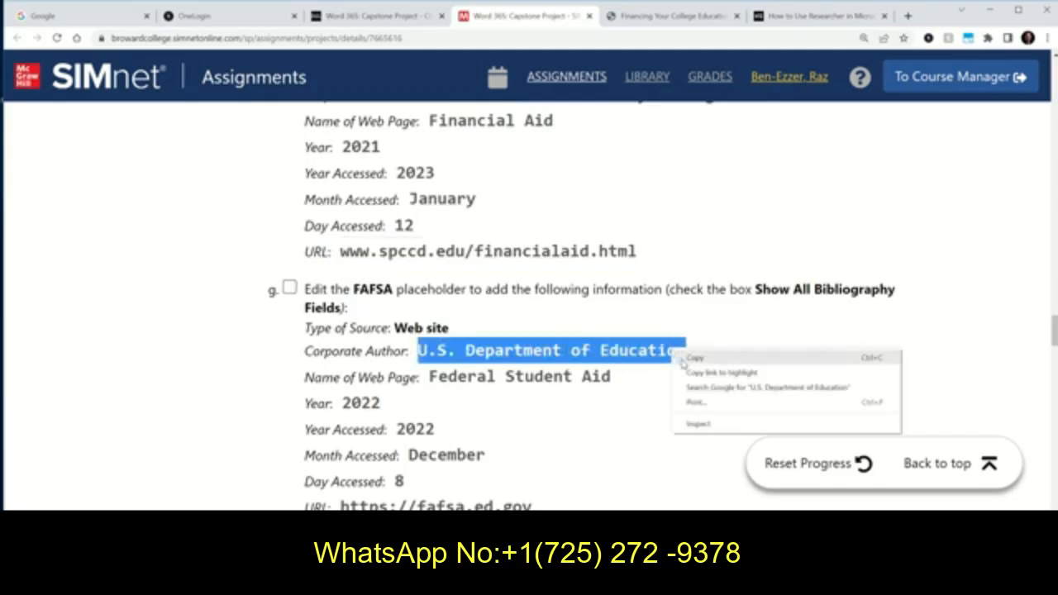
{"action": "left_click", "coordinate": [679, 356]}
Step: Return to Word, set the FAFSA source type to Web site and enter U.S. Department of Education as the corporate author
{"action": "key", "text": "alt+Tab"}
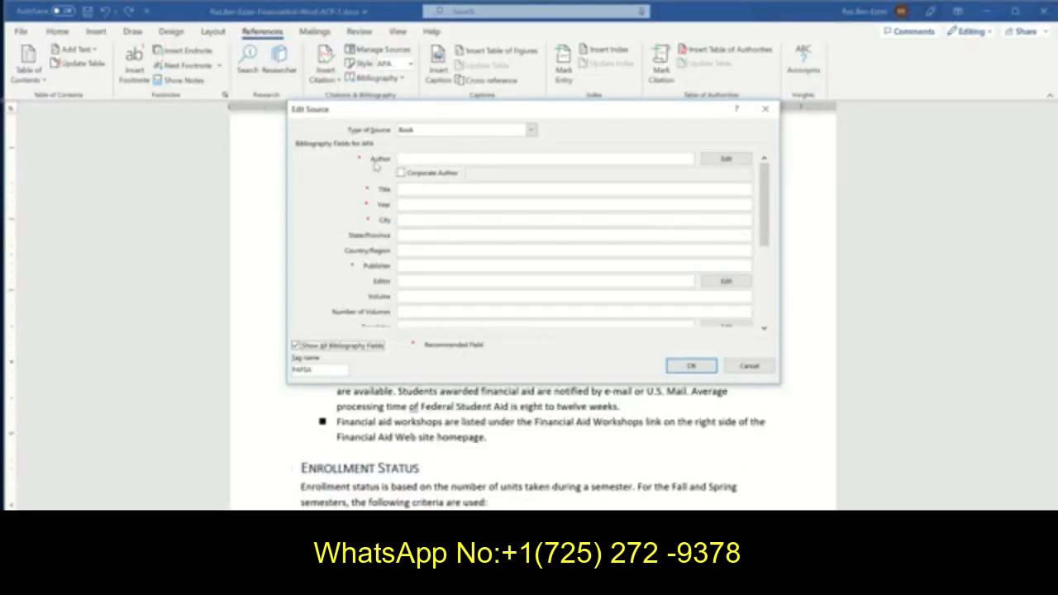
{"action": "left_click", "coordinate": [402, 173]}
{"action": "left_click", "coordinate": [529, 130]}
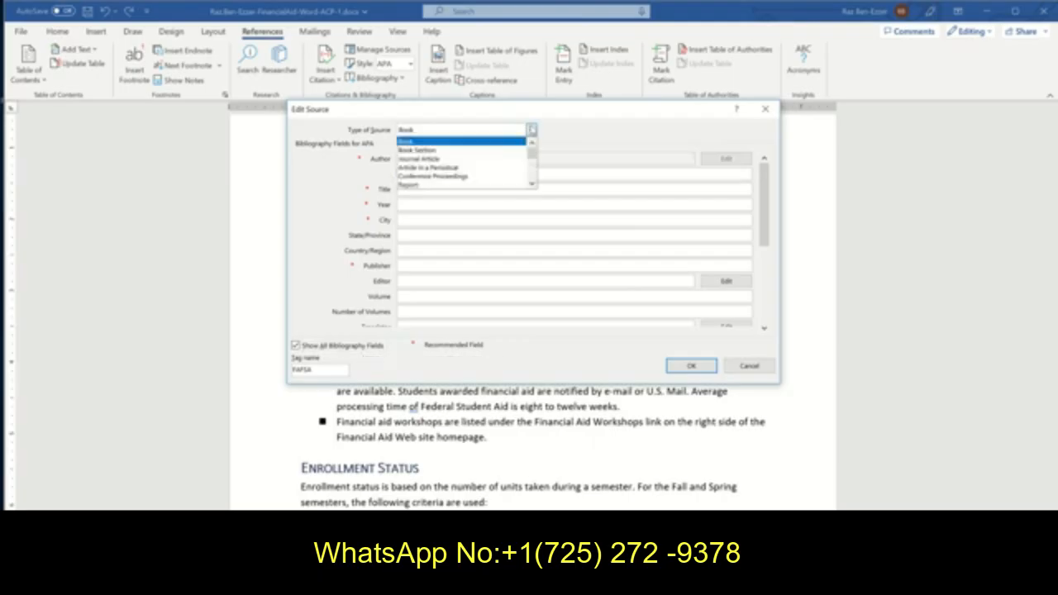
{"action": "left_click", "coordinate": [533, 185]}
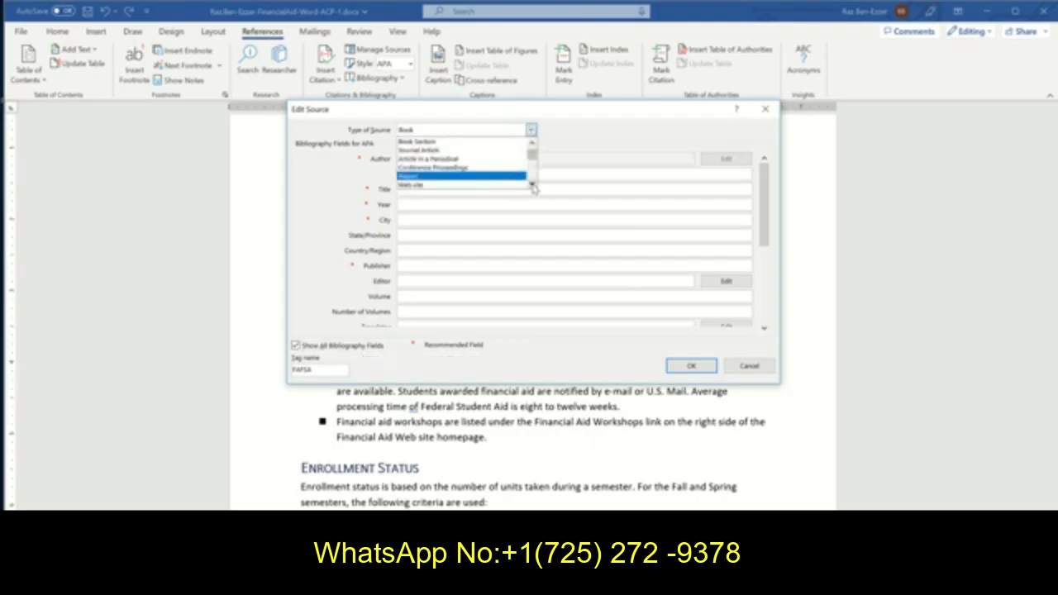
{"action": "left_click", "coordinate": [480, 177]}
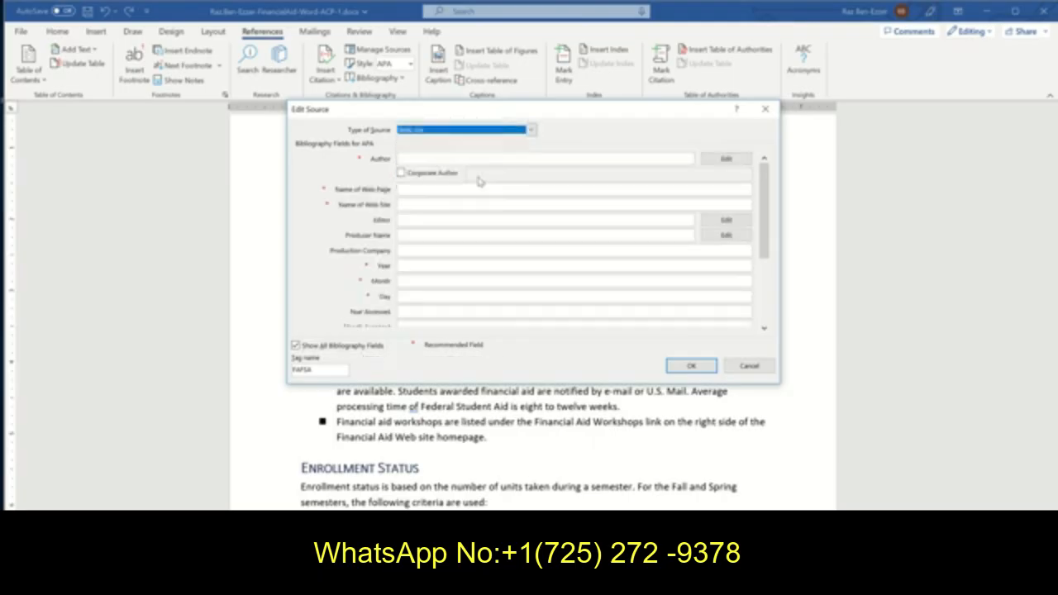
{"action": "left_click", "coordinate": [402, 173]}
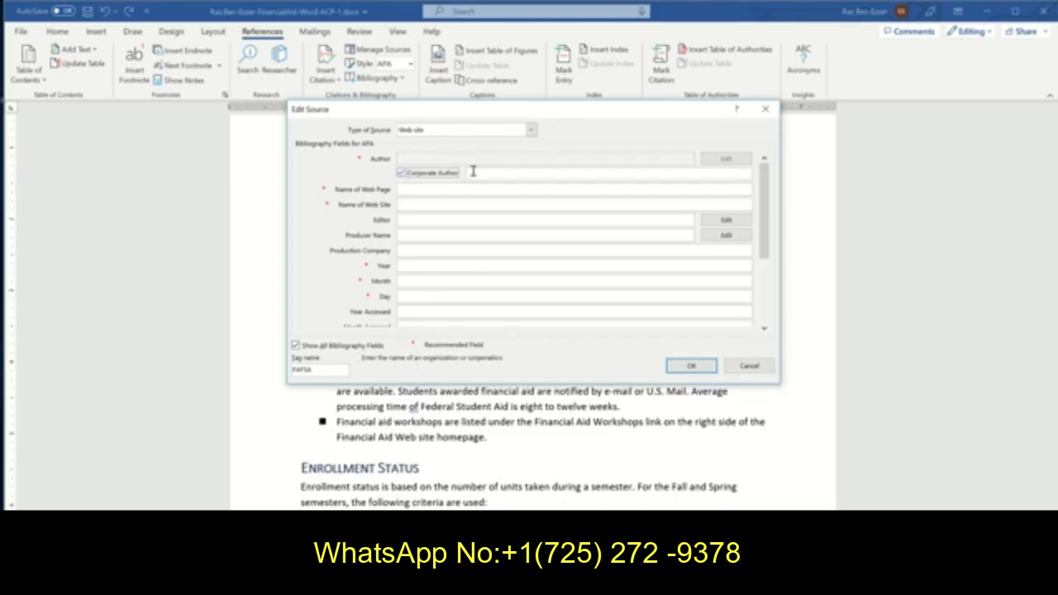
{"action": "right_click", "coordinate": [475, 175]}
{"action": "left_click", "coordinate": [483, 207]}
Step: Copy Federal Student Aid from the SIMnet instructions into the FAFSA source's Name of Web Page in Word
{"action": "key", "text": "alt+Tab"}
{"action": "left_click", "coordinate": [450, 376]}
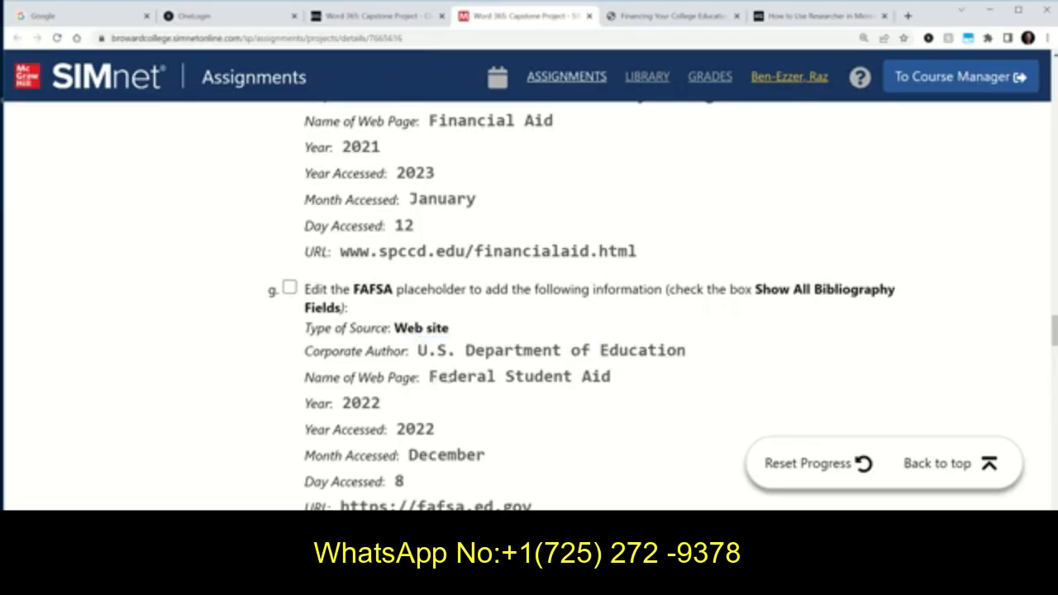
{"action": "left_click_drag", "start_coordinate": [429, 377], "coordinate": [610, 376]}
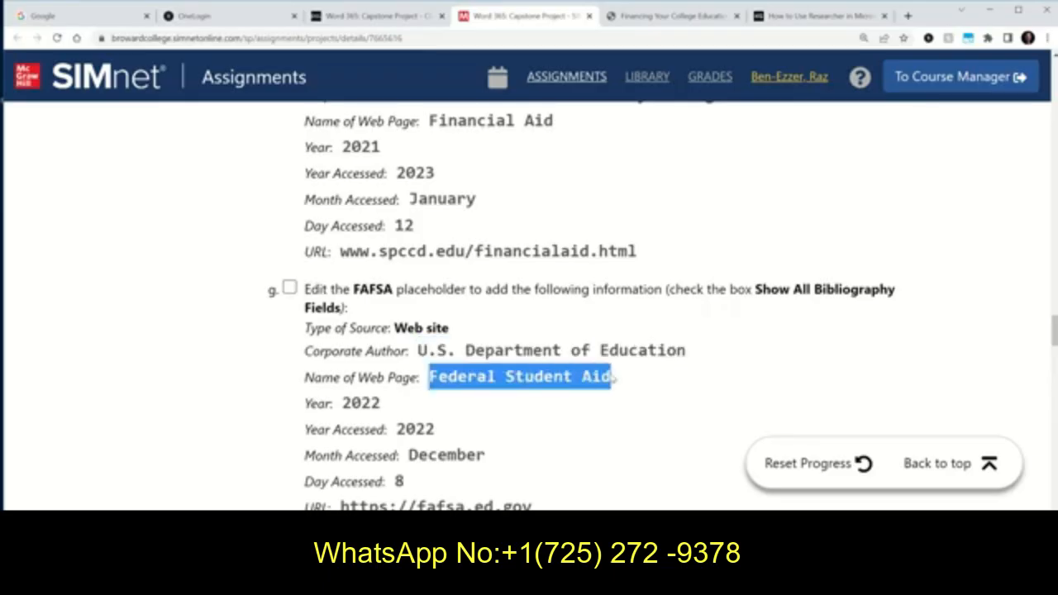
{"action": "right_click", "coordinate": [559, 378]}
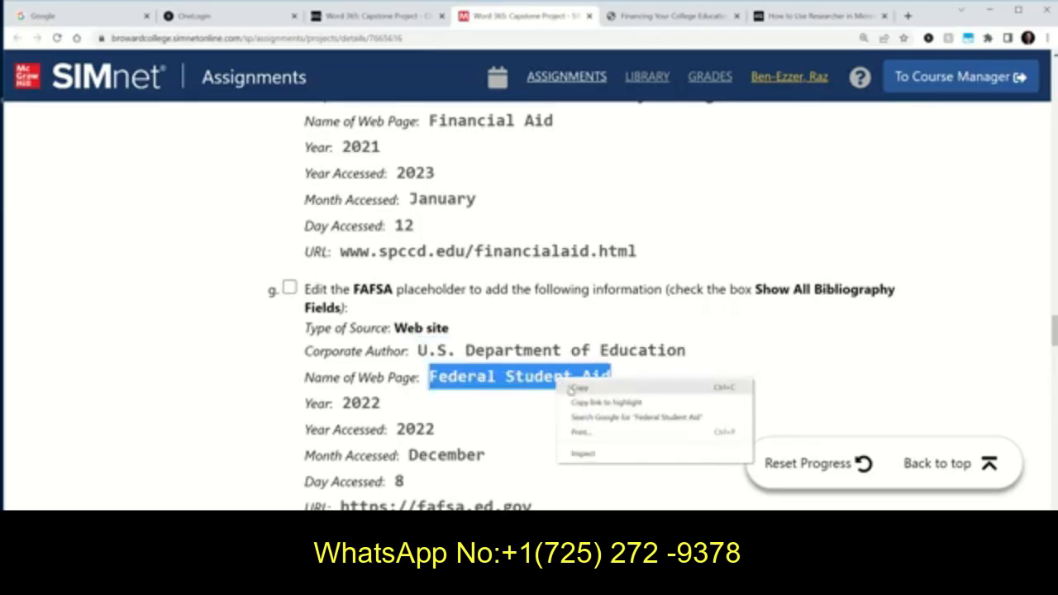
{"action": "left_click", "coordinate": [571, 388]}
{"action": "key", "text": "alt+Tab"}
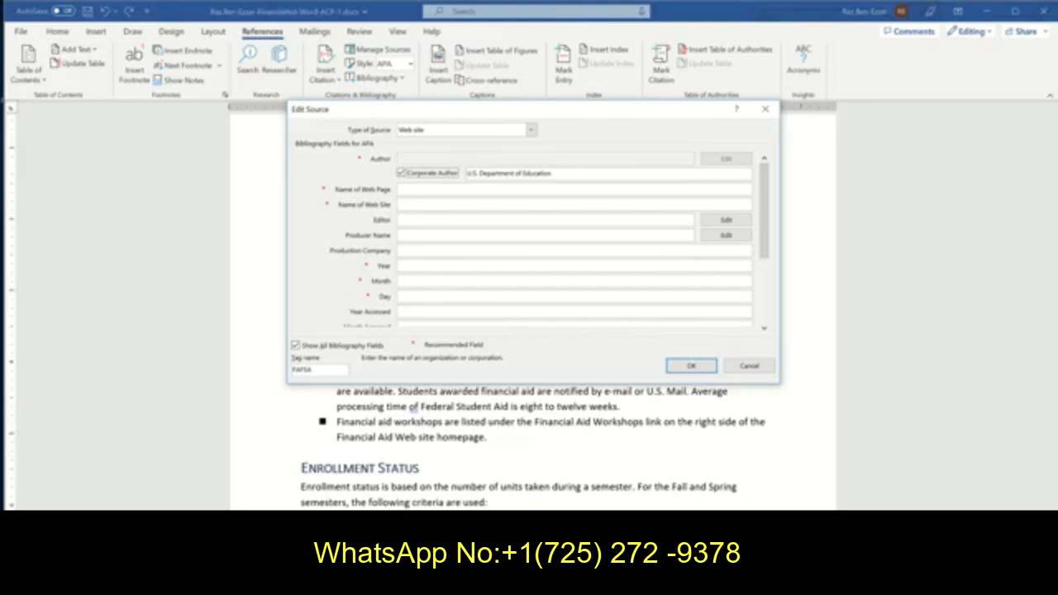
{"action": "left_click", "coordinate": [401, 192]}
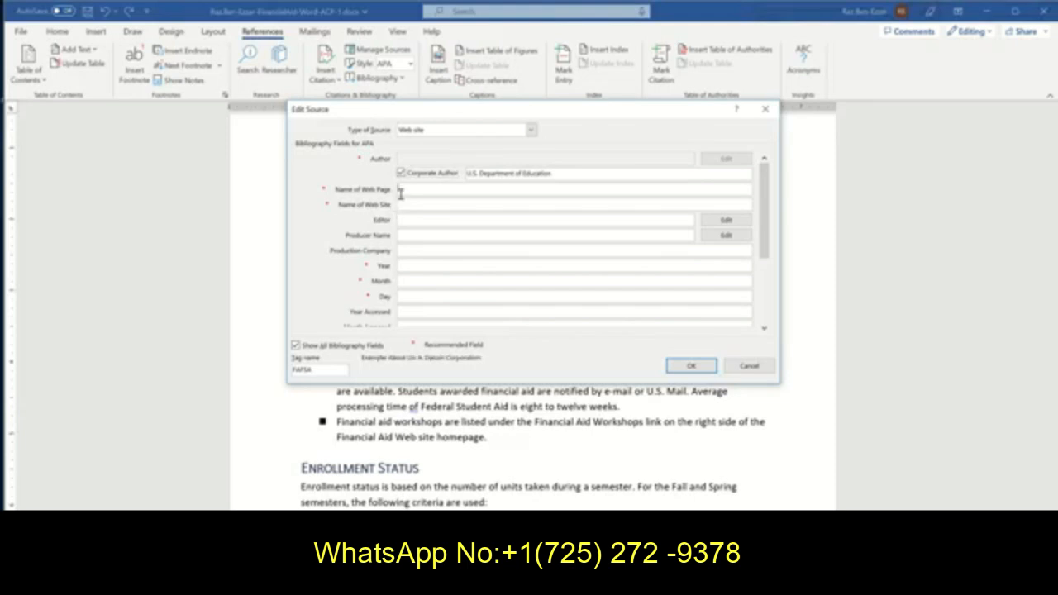
{"action": "right_click", "coordinate": [401, 193]}
{"action": "left_click", "coordinate": [428, 225]}
Step: Check the dates in the SIMnet instructions, then set both Year and Year Accessed to 2022 in the Word source
{"action": "key", "text": "alt+Tab"}
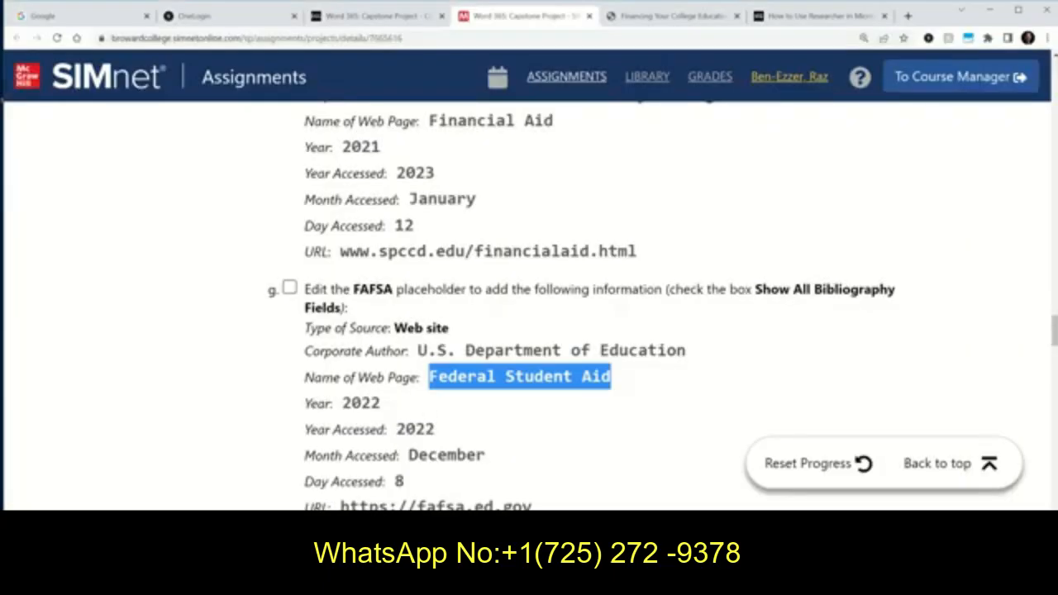
{"action": "key", "text": "alt+Tab"}
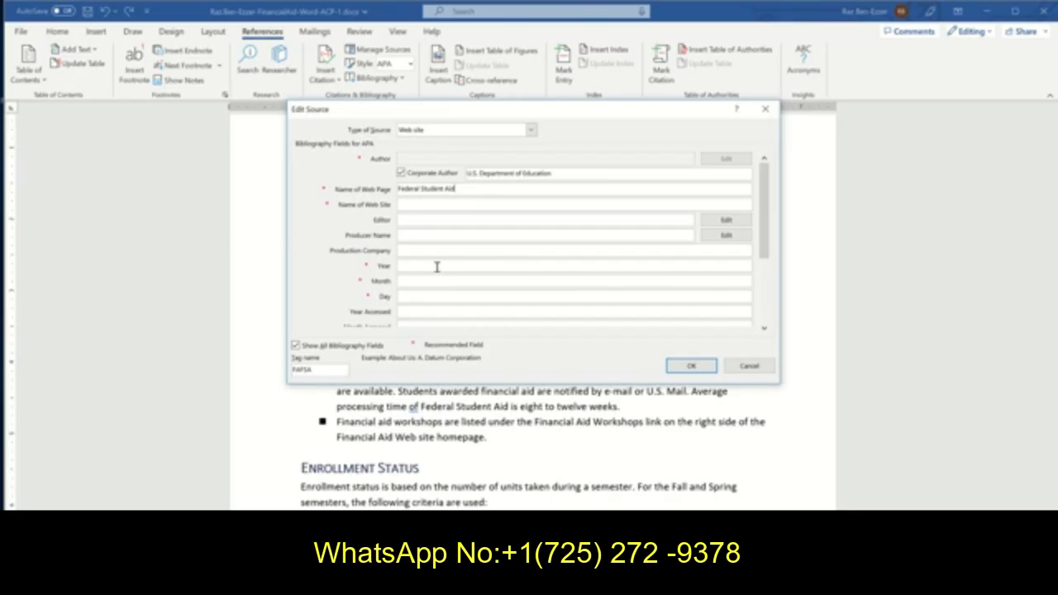
{"action": "left_click", "coordinate": [404, 264]}
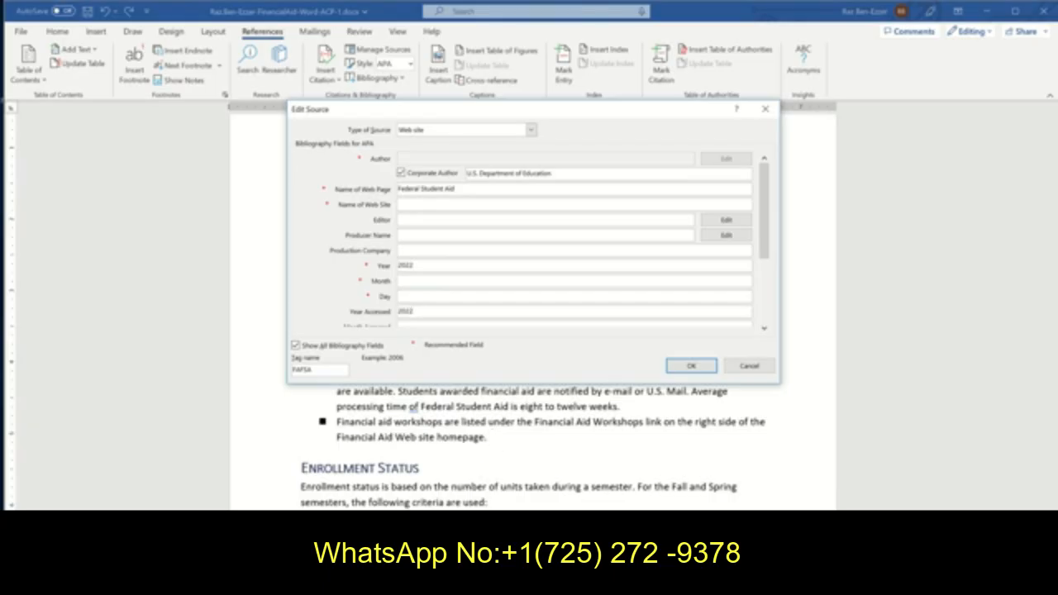
Step: Check the access date in SIMnet, then set Month Accessed to December and Day Accessed to 8 in the Word source
{"action": "key", "text": "alt+Tab"}
{"action": "scroll", "coordinate": [427, 435], "scroll_direction": "down", "scroll_amount": 2}
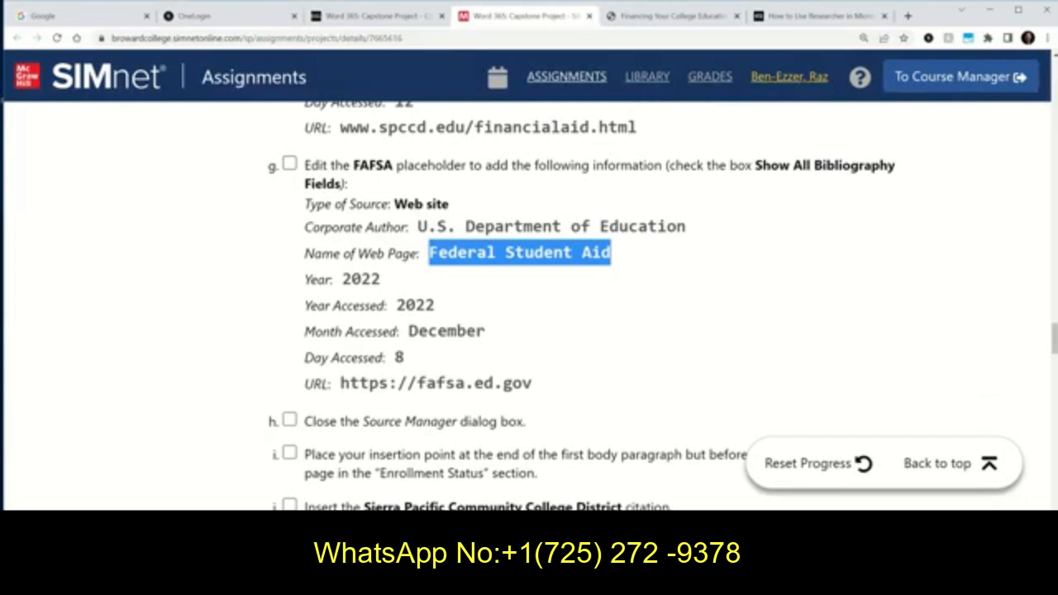
{"action": "key", "text": "alt+Tab"}
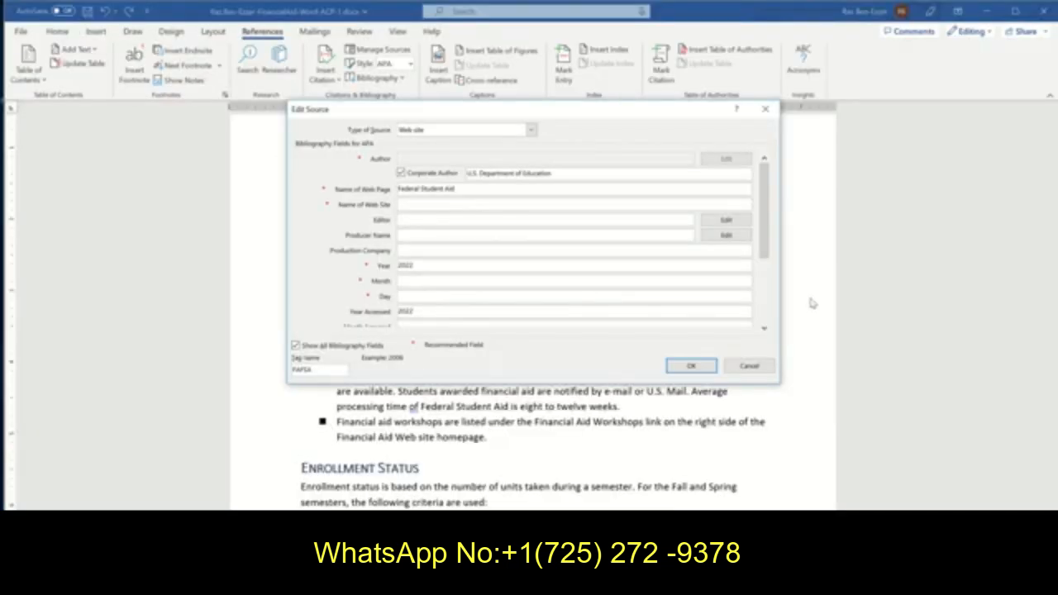
{"action": "left_click", "coordinate": [765, 331]}
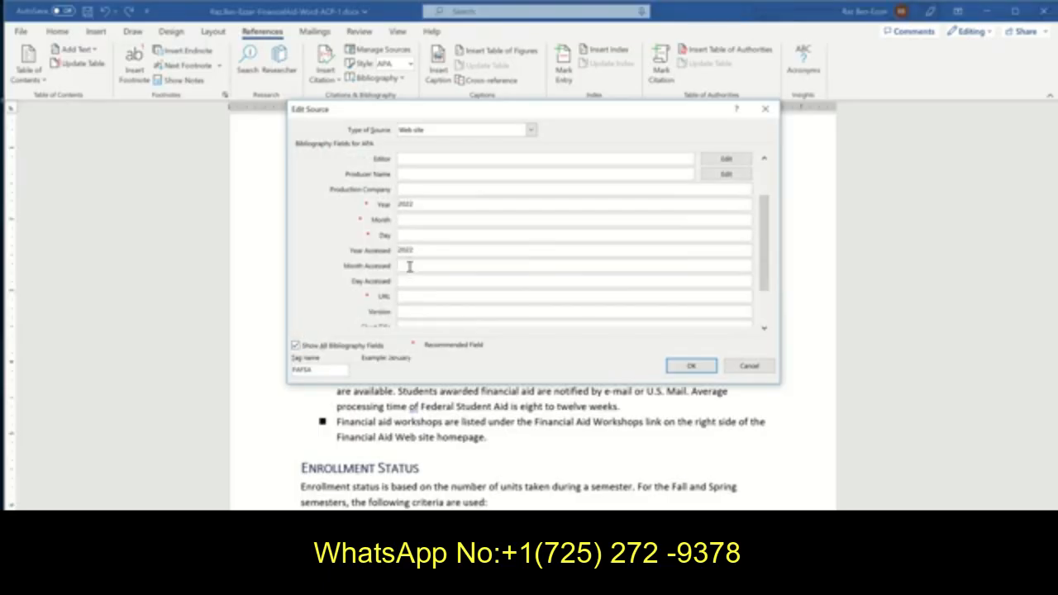
{"action": "type", "text": "06"}
{"action": "left_click_drag", "start_coordinate": [403, 267], "coordinate": [394, 270]}
{"action": "key", "text": "alt+Tab"}
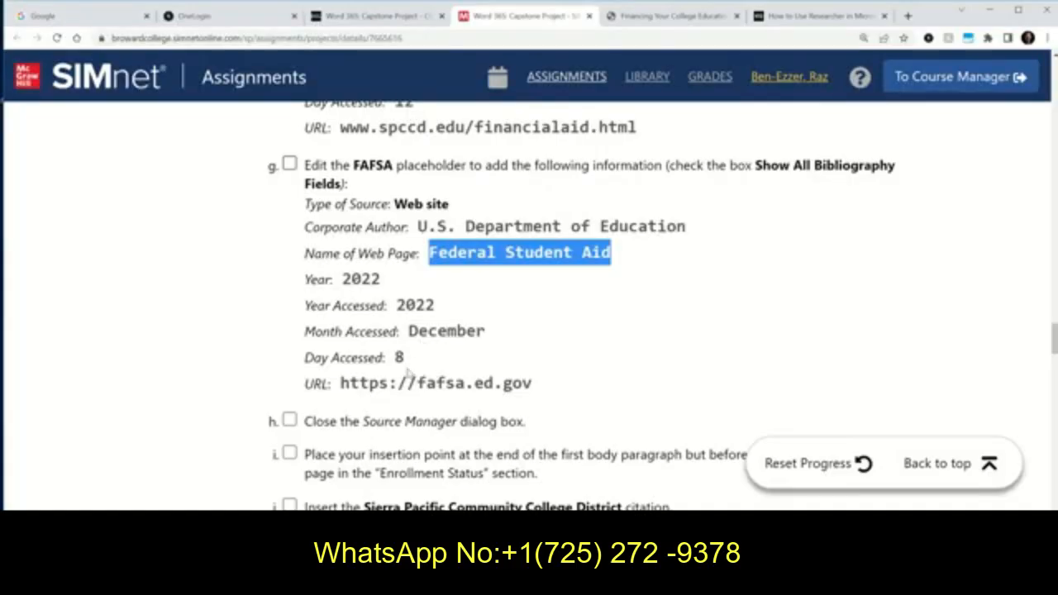
{"action": "left_click_drag", "start_coordinate": [533, 385], "coordinate": [339, 390]}
{"action": "right_click", "coordinate": [351, 388]}
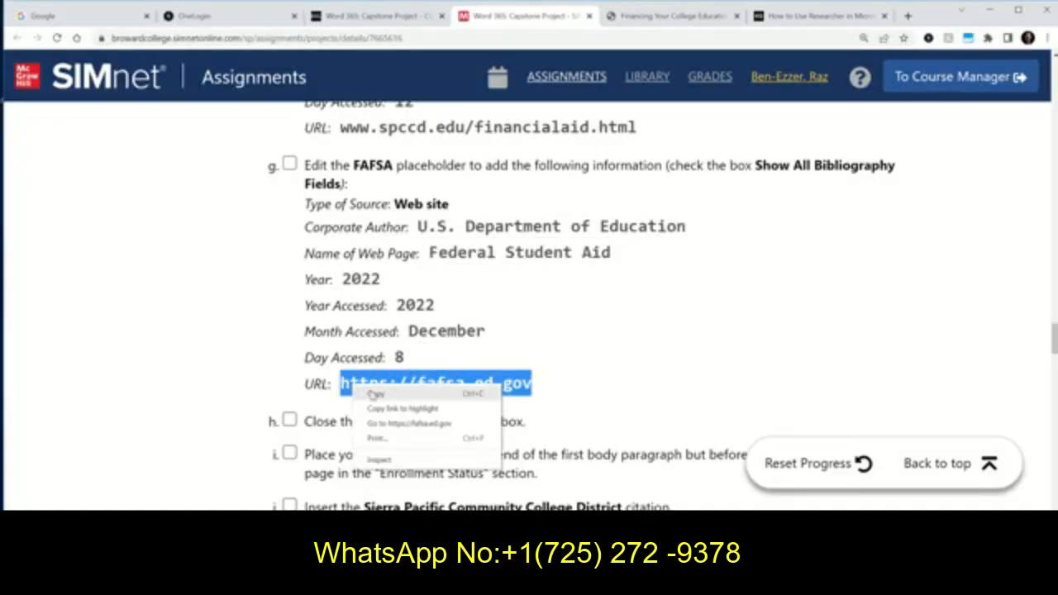
{"action": "left_click", "coordinate": [374, 396]}
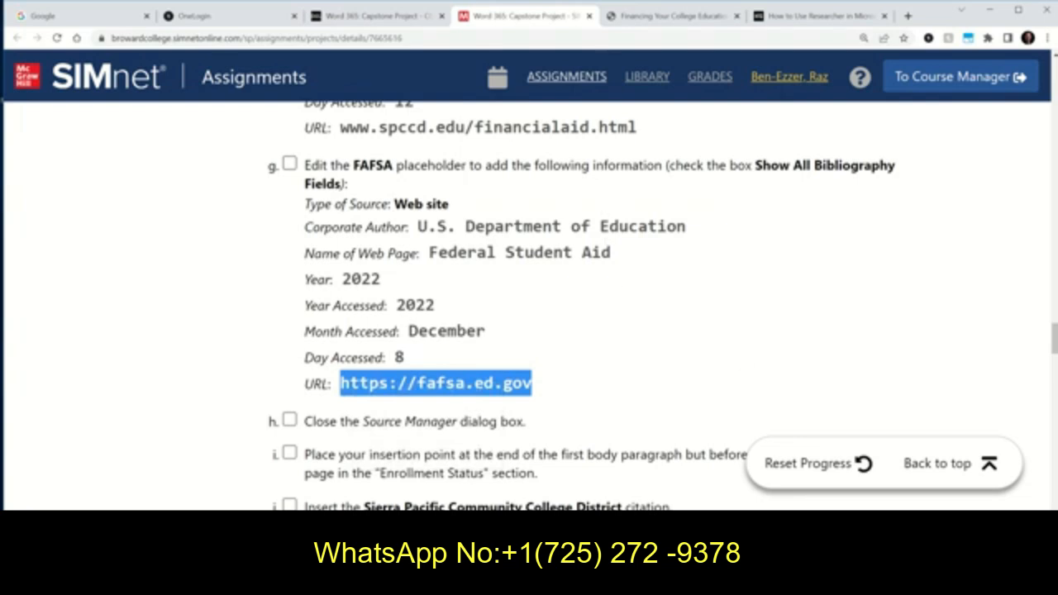
{"action": "mouse_move", "coordinate": [475, 578]}
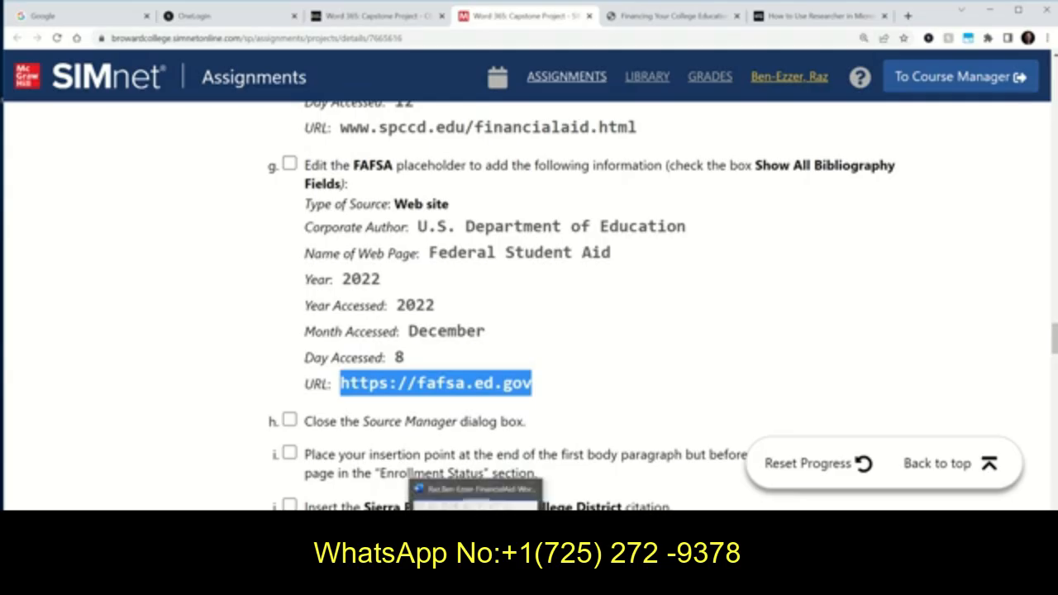
{"action": "left_click", "coordinate": [475, 496]}
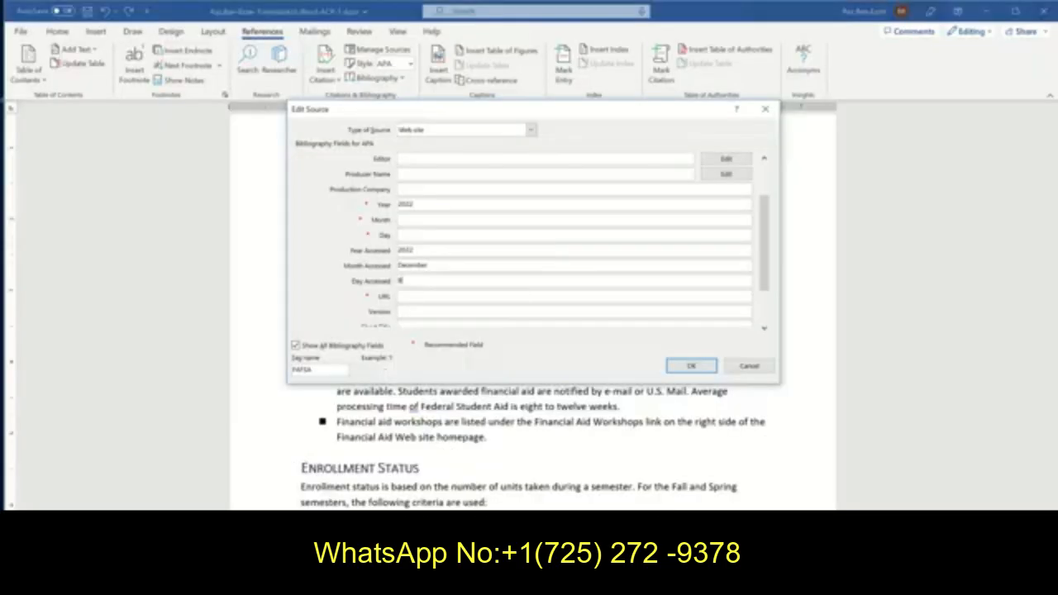
{"action": "left_click", "coordinate": [405, 296]}
{"action": "right_click", "coordinate": [406, 297]}
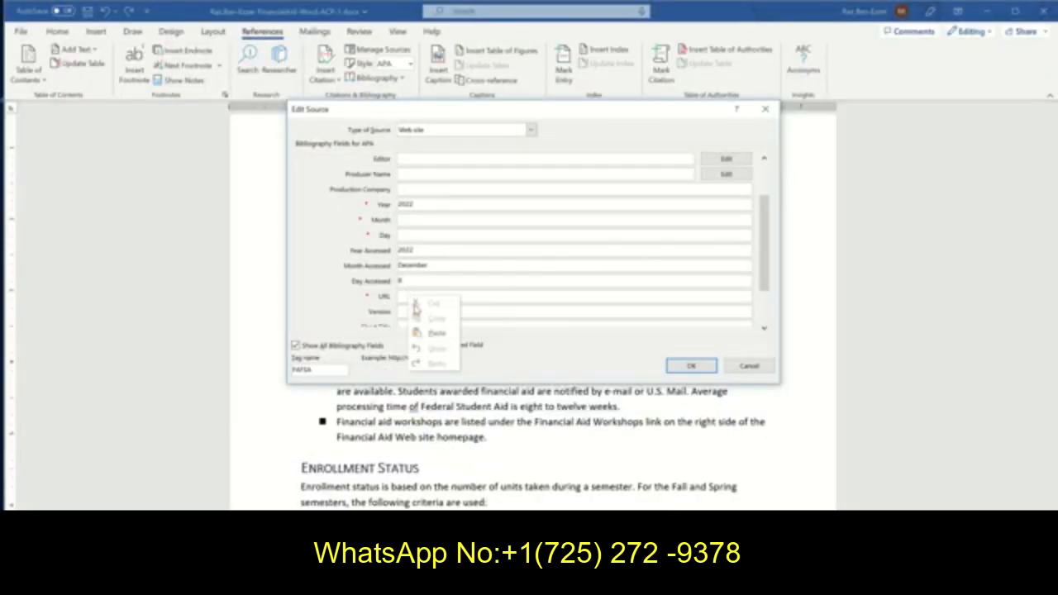
{"action": "left_click", "coordinate": [428, 339]}
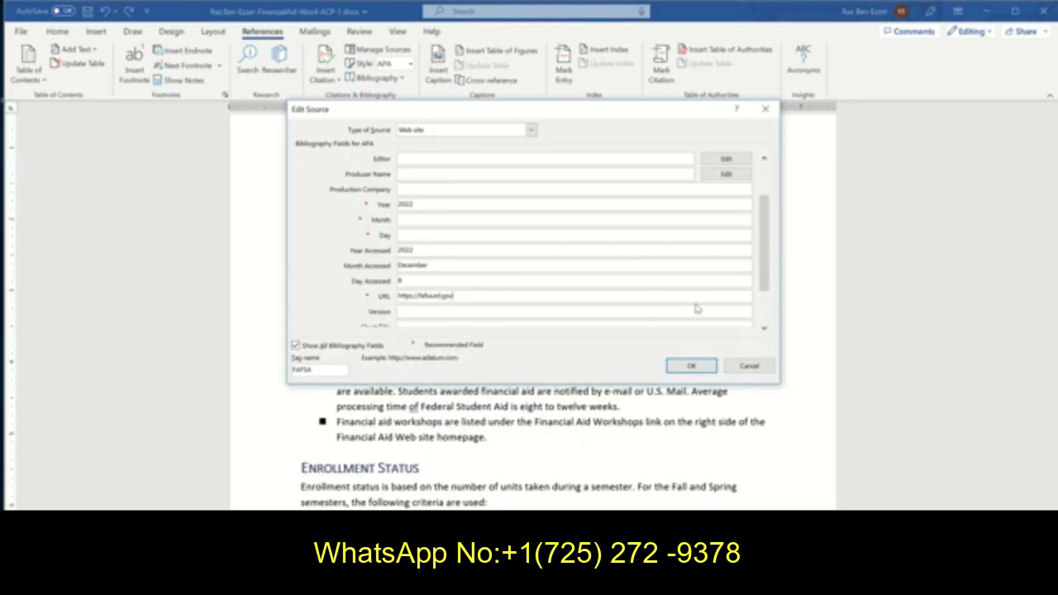
Step: Accept the FAFSA source edits, update both the master and current lists, and save the document
{"action": "left_click", "coordinate": [691, 366]}
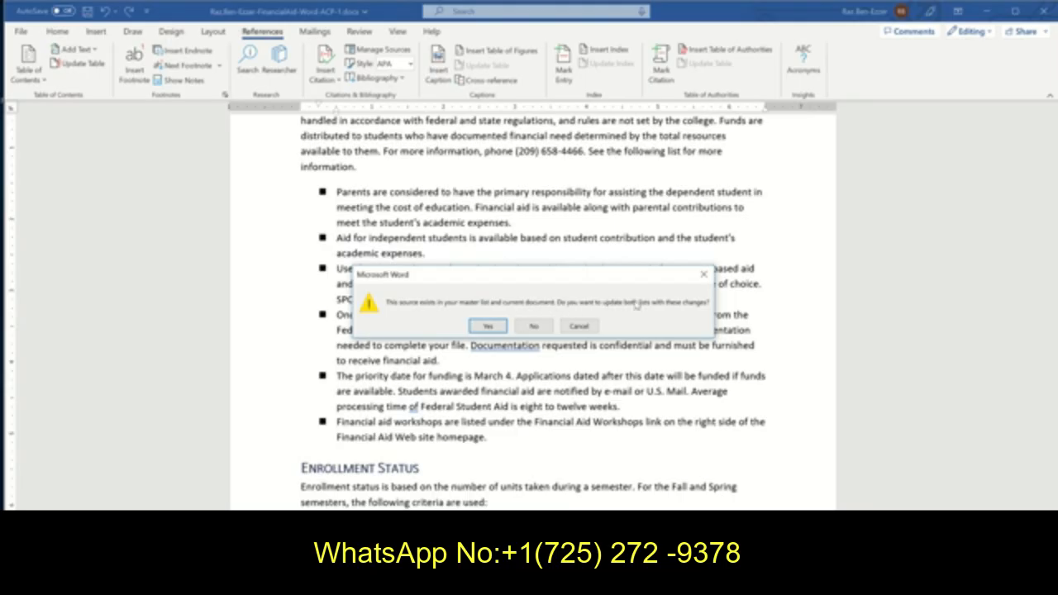
{"action": "left_click", "coordinate": [486, 326]}
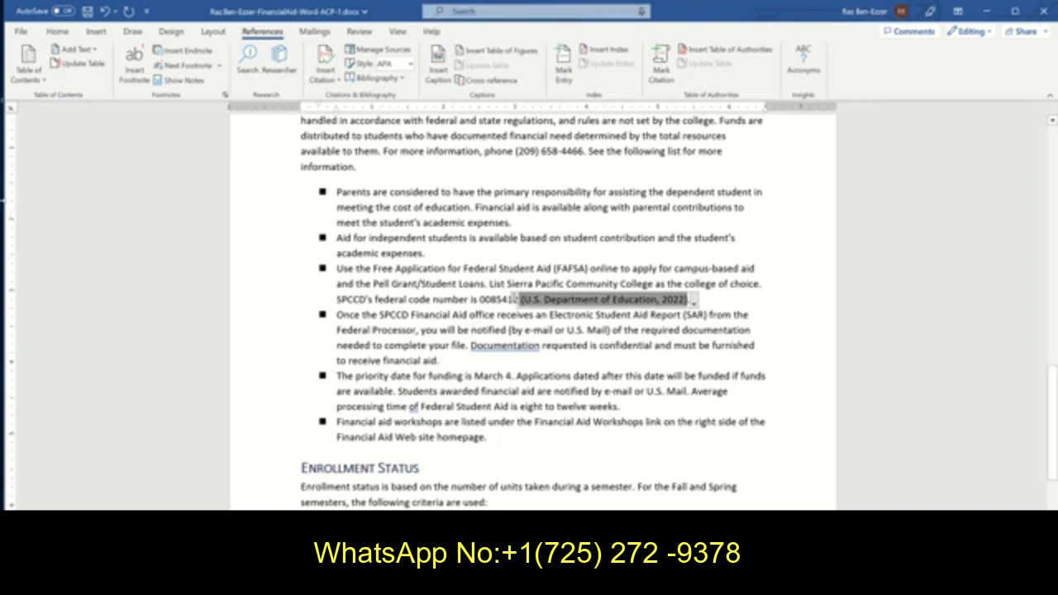
{"action": "left_click", "coordinate": [87, 11]}
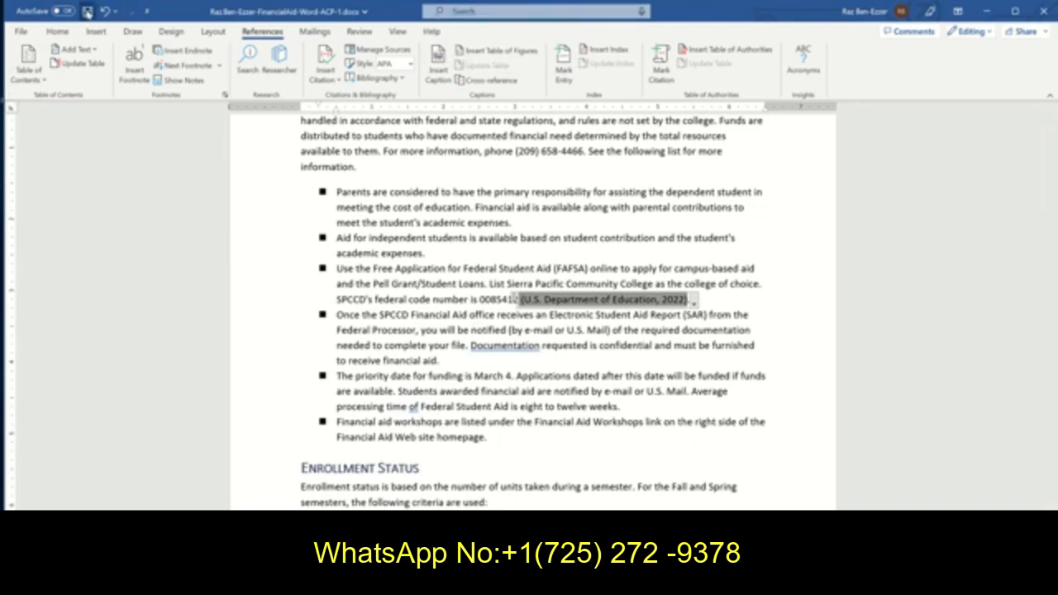
{"action": "left_click", "coordinate": [403, 321]}
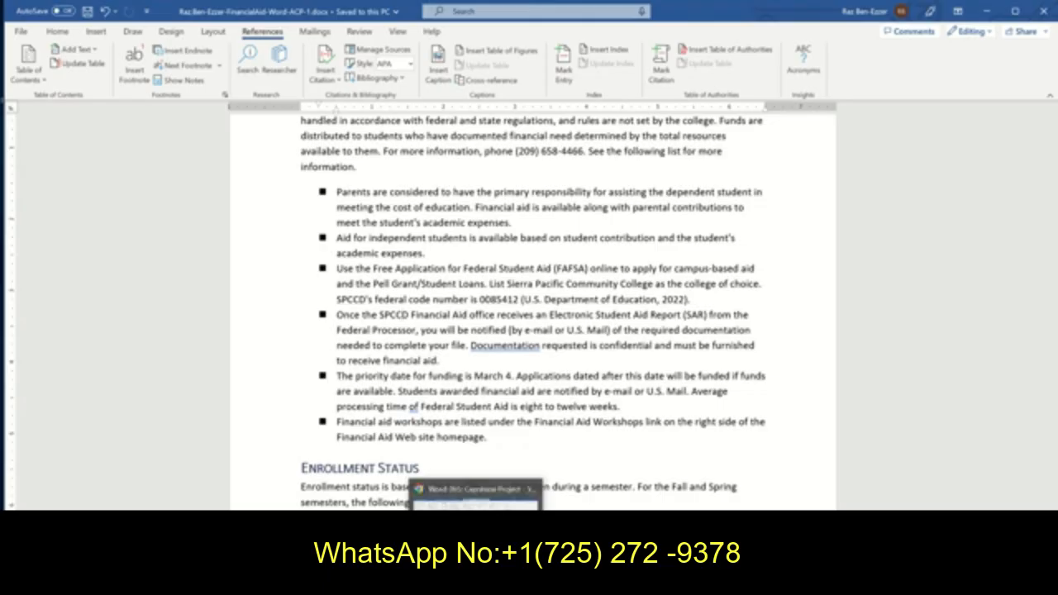
Step: Switch to the SIMnet instructions and mark item 9h, closing the Source Manager, as completed
{"action": "left_click", "coordinate": [413, 582]}
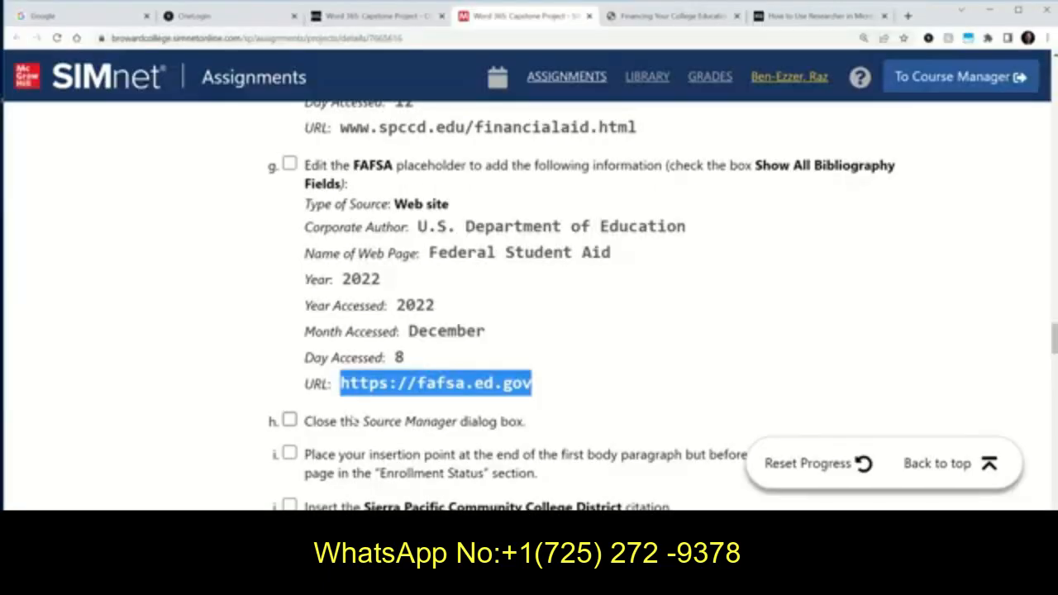
{"action": "scroll", "coordinate": [289, 413], "scroll_direction": "down", "scroll_amount": 2}
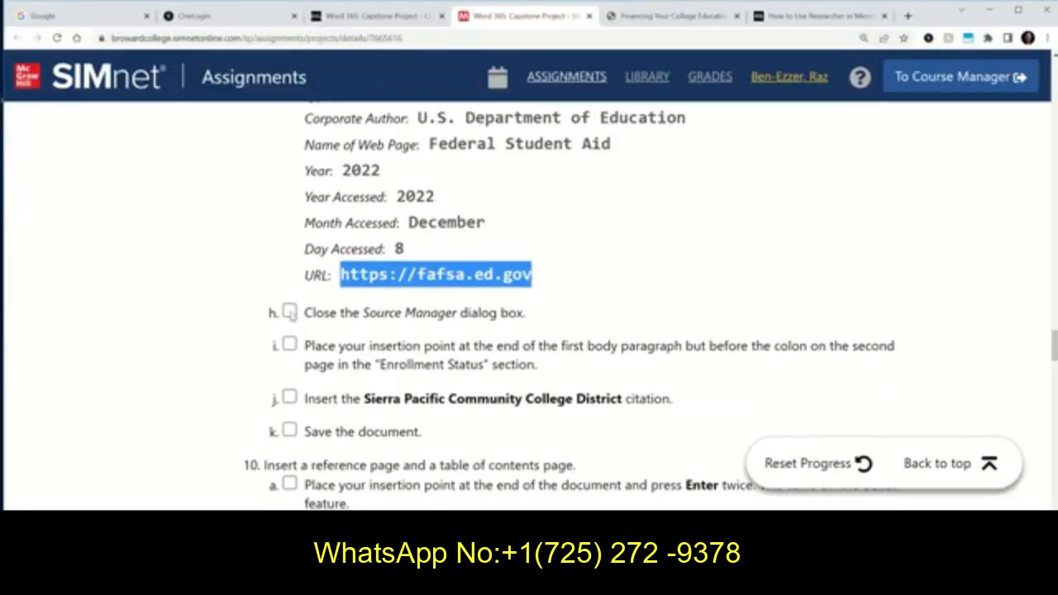
{"action": "left_click", "coordinate": [288, 311]}
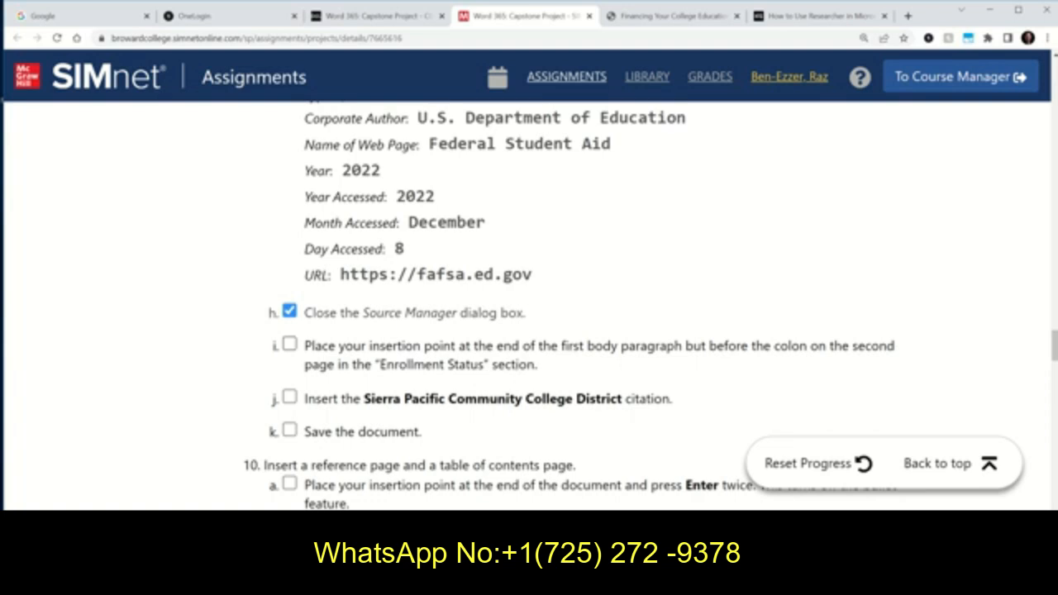
Step: Switch to Word and examine the Enrollment Status and Financial Aid Information sections for the paragraph that needs the citation
{"action": "key", "text": "alt+Tab"}
{"action": "scroll", "coordinate": [452, 315], "scroll_direction": "down", "scroll_amount": 5}
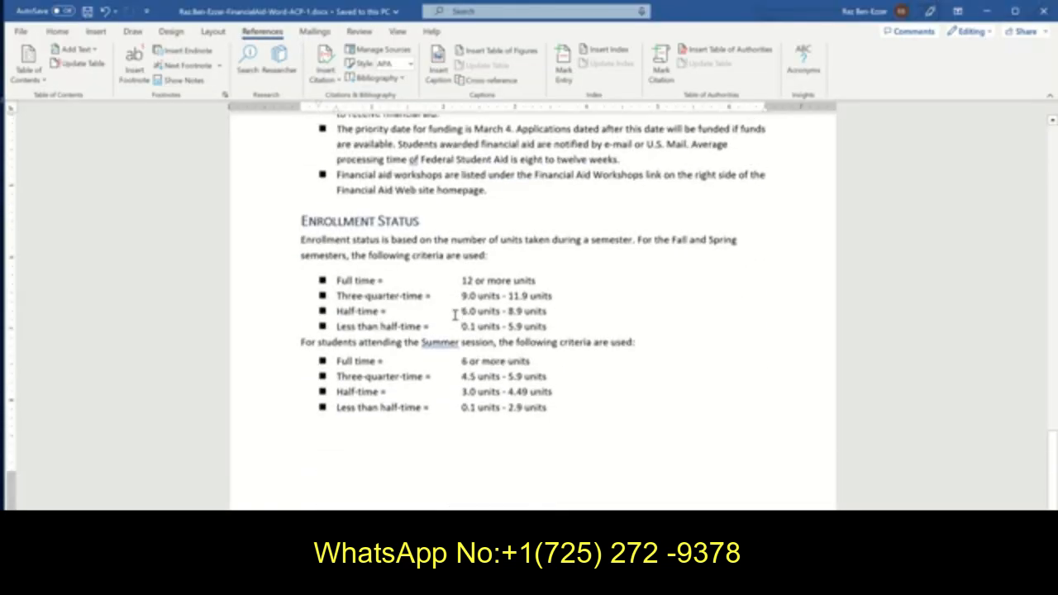
{"action": "scroll", "coordinate": [459, 320], "scroll_direction": "up", "scroll_amount": 6}
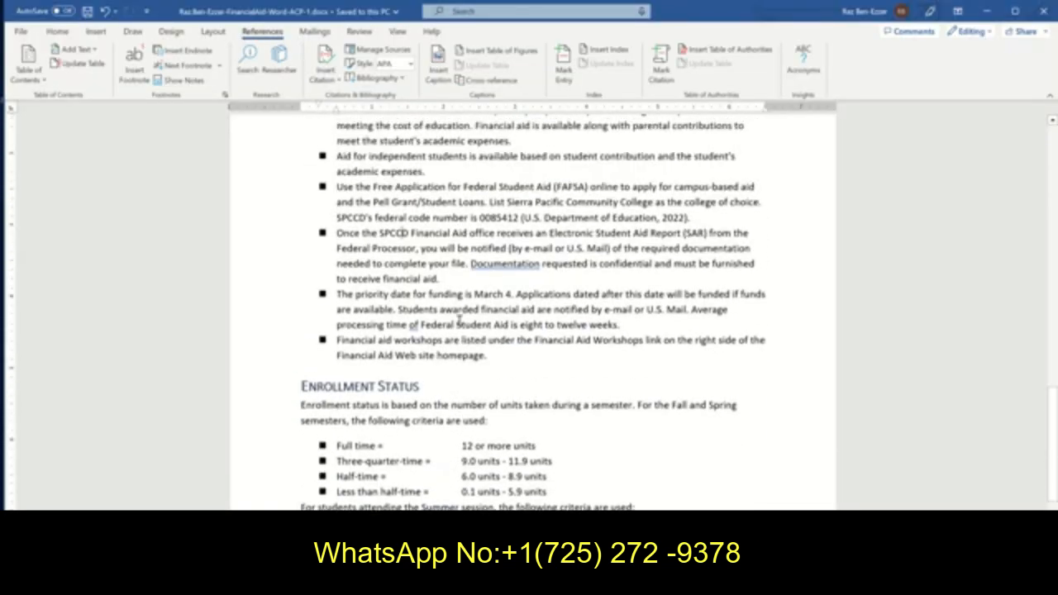
{"action": "scroll", "coordinate": [459, 320], "scroll_direction": "up", "scroll_amount": 1}
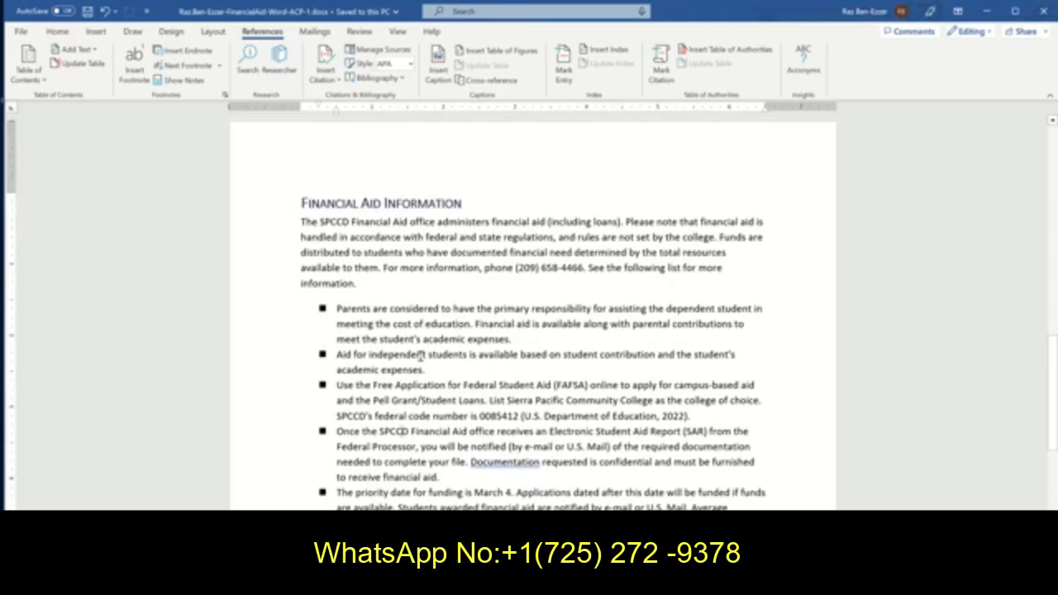
{"action": "scroll", "coordinate": [423, 302], "scroll_direction": "down", "scroll_amount": 1}
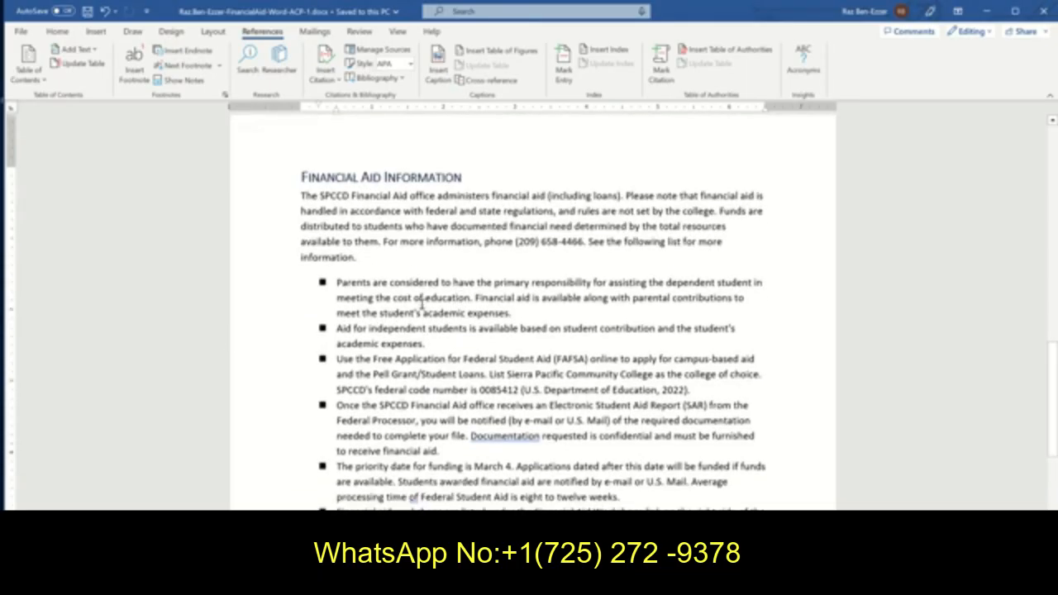
{"action": "scroll", "coordinate": [410, 283], "scroll_direction": "up", "scroll_amount": 1}
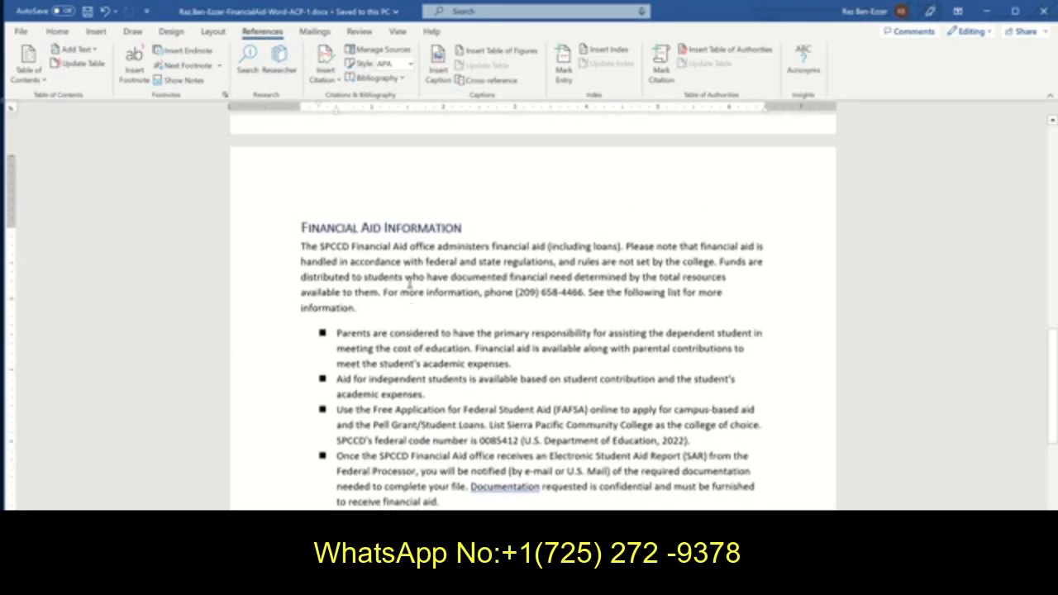
Step: Reread item 9i in the SIMnet instructions, then look through the Word document from its title to the Financial Aid Information section
{"action": "key", "text": "alt+Tab"}
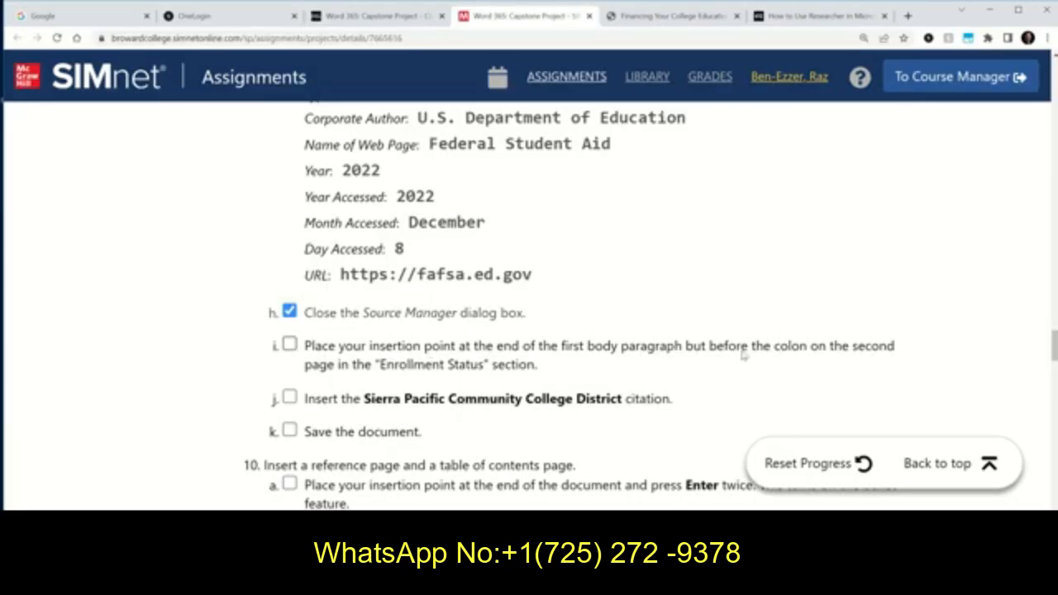
{"action": "key", "text": "alt+Tab"}
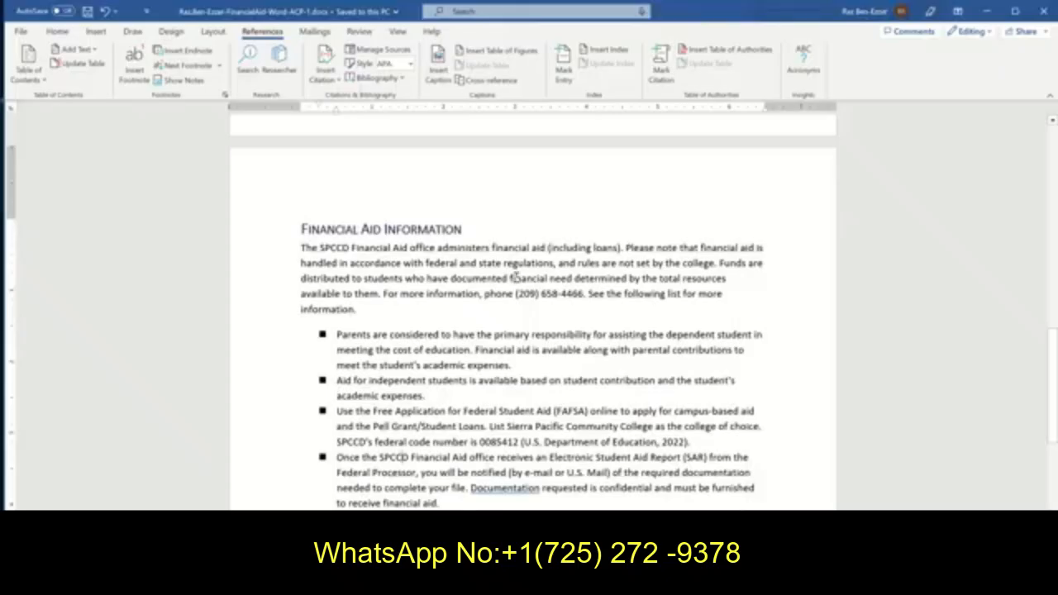
{"action": "scroll", "coordinate": [516, 277], "scroll_direction": "up", "scroll_amount": 5}
{"action": "scroll", "coordinate": [516, 277], "scroll_direction": "up", "scroll_amount": 8}
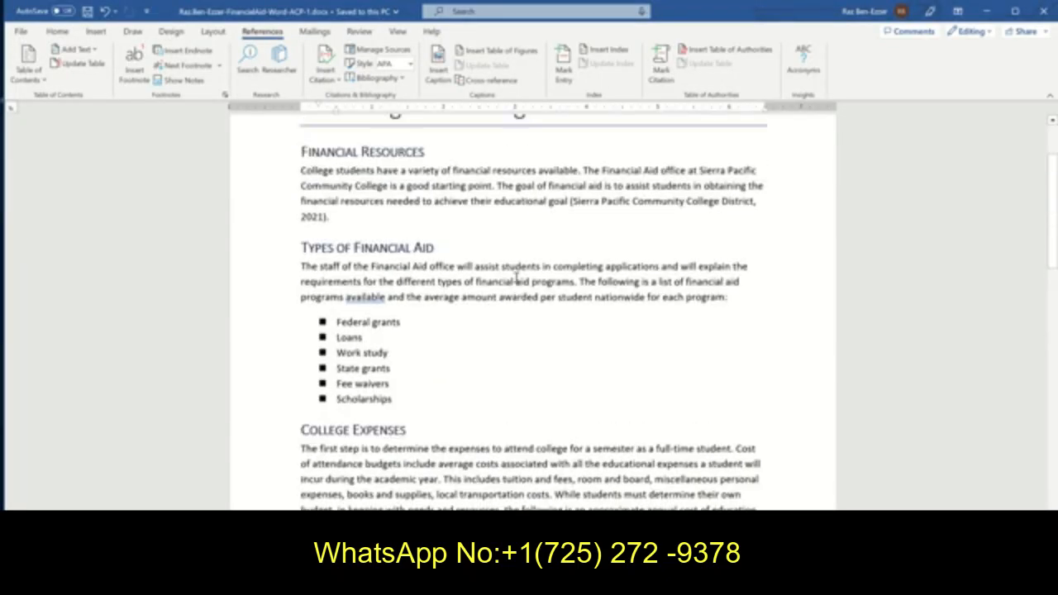
{"action": "scroll", "coordinate": [516, 277], "scroll_direction": "up", "scroll_amount": 3}
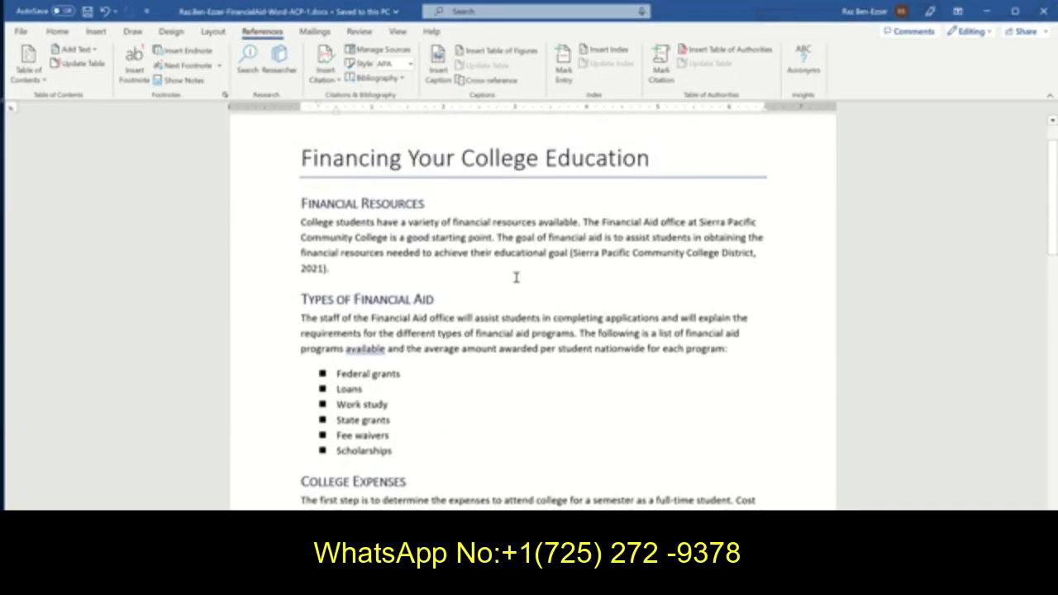
{"action": "scroll", "coordinate": [516, 277], "scroll_direction": "down", "scroll_amount": 15}
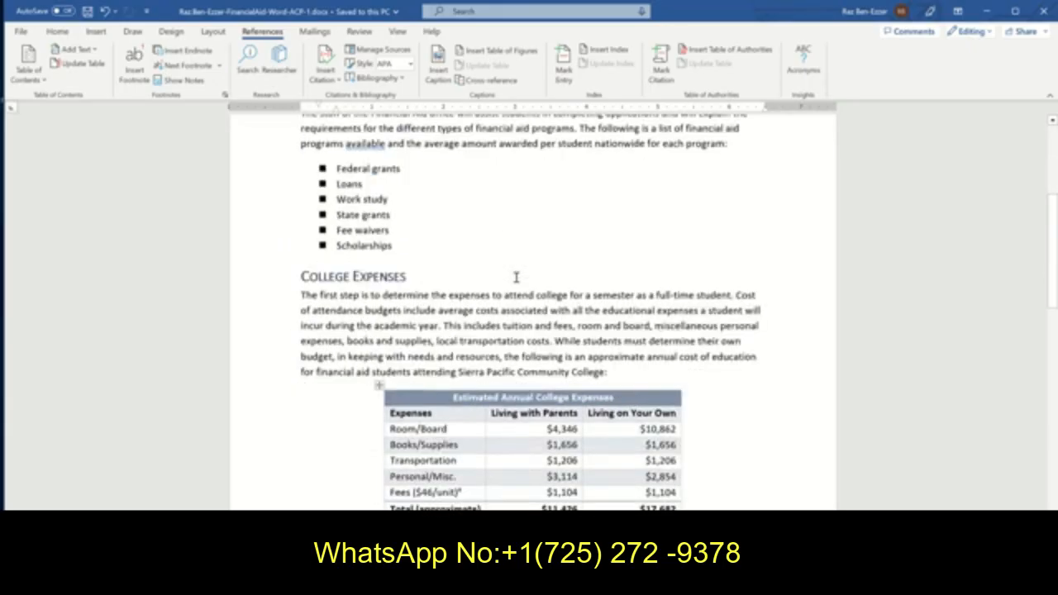
{"action": "scroll", "coordinate": [517, 277], "scroll_direction": "down", "scroll_amount": 5}
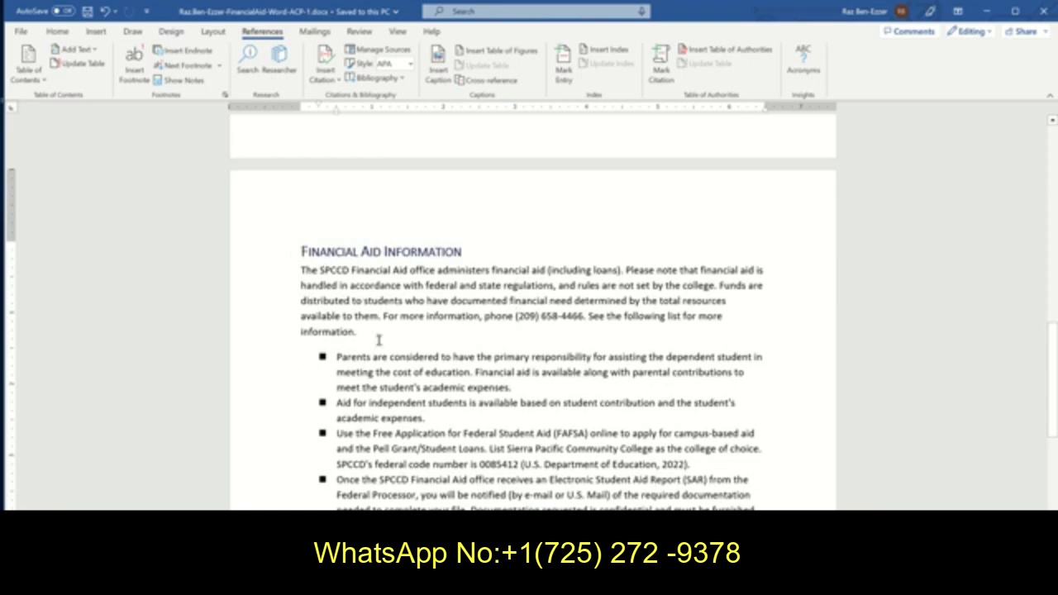
{"action": "scroll", "coordinate": [429, 362], "scroll_direction": "down", "scroll_amount": 1}
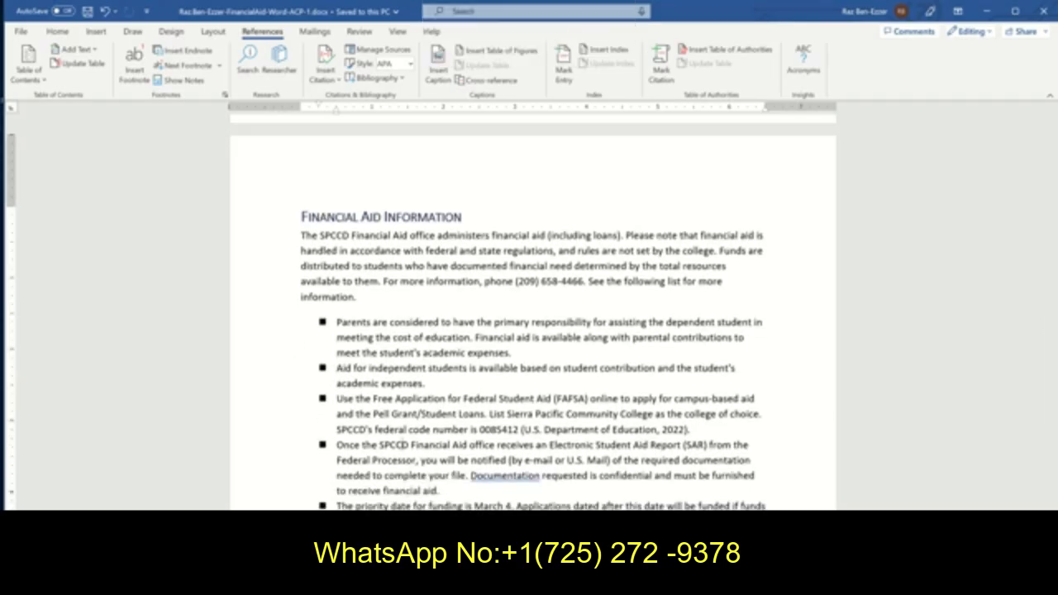
Step: Compare the SIMnet wording about the second page's Enrollment Status section with the page layout of the Word document
{"action": "key", "text": "alt+Tab"}
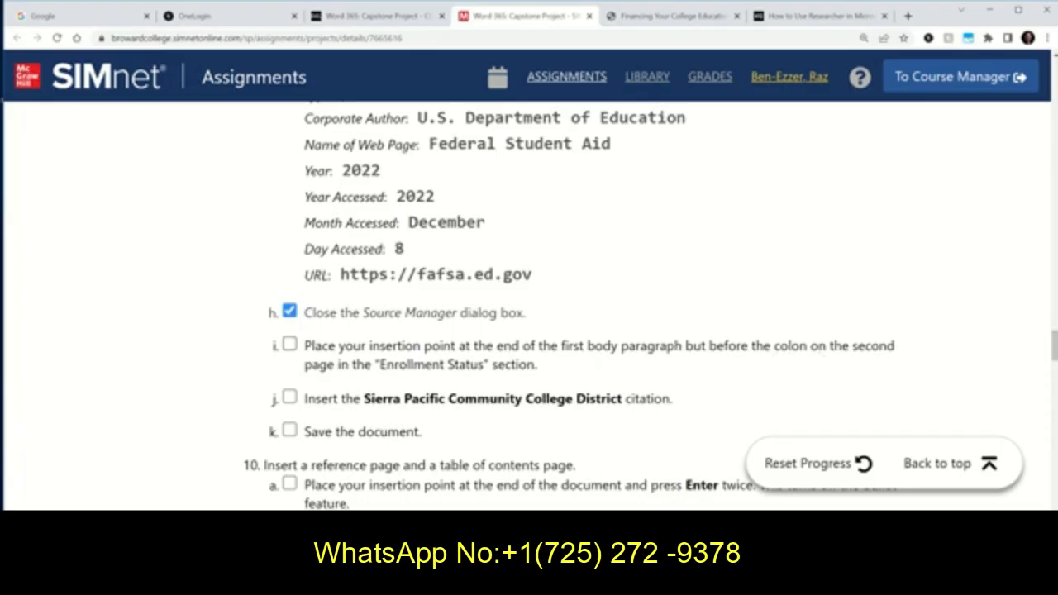
{"action": "key", "text": "alt+Tab"}
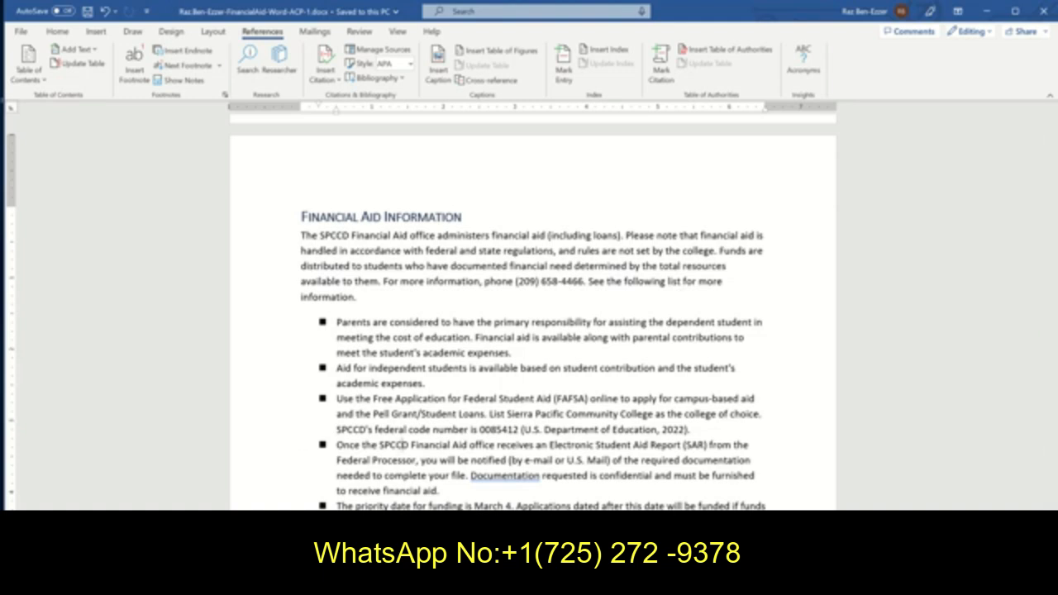
{"action": "left_click", "coordinate": [413, 496]}
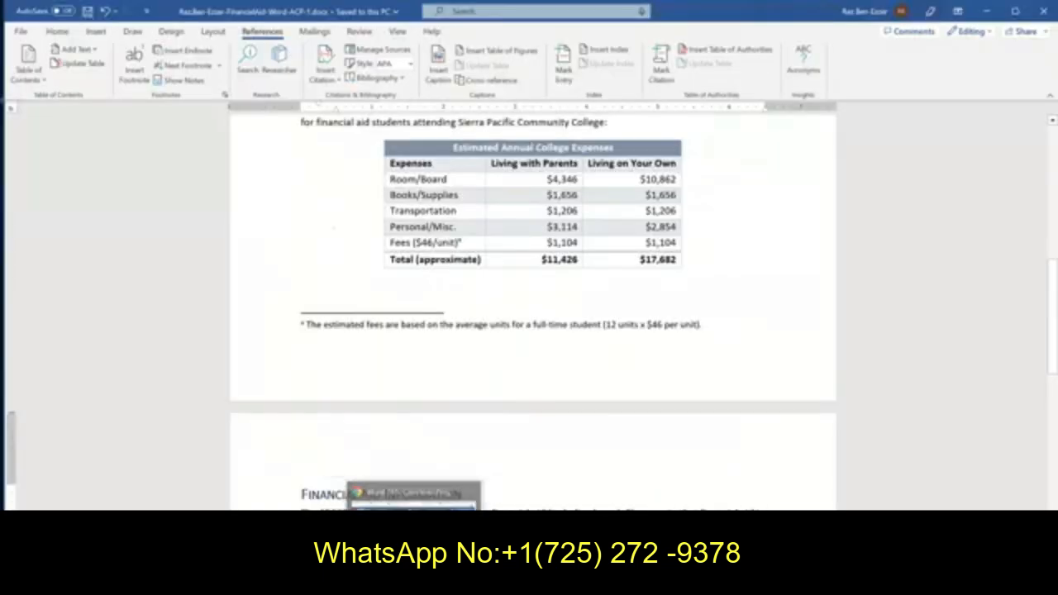
{"action": "left_click", "coordinate": [414, 580]}
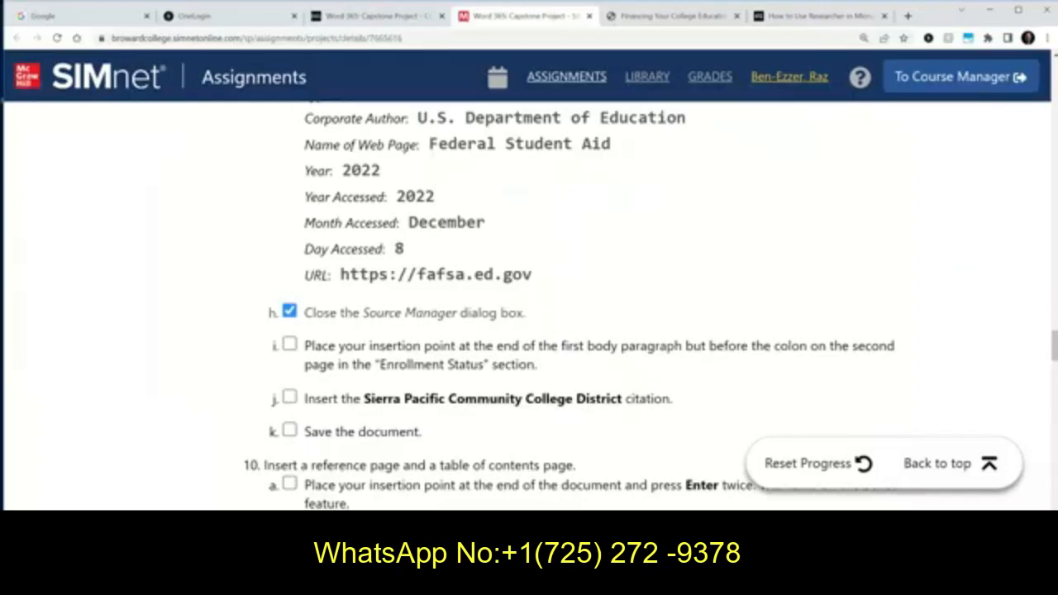
{"action": "left_click", "coordinate": [442, 580]}
{"action": "scroll", "coordinate": [457, 413], "scroll_direction": "up", "scroll_amount": 2}
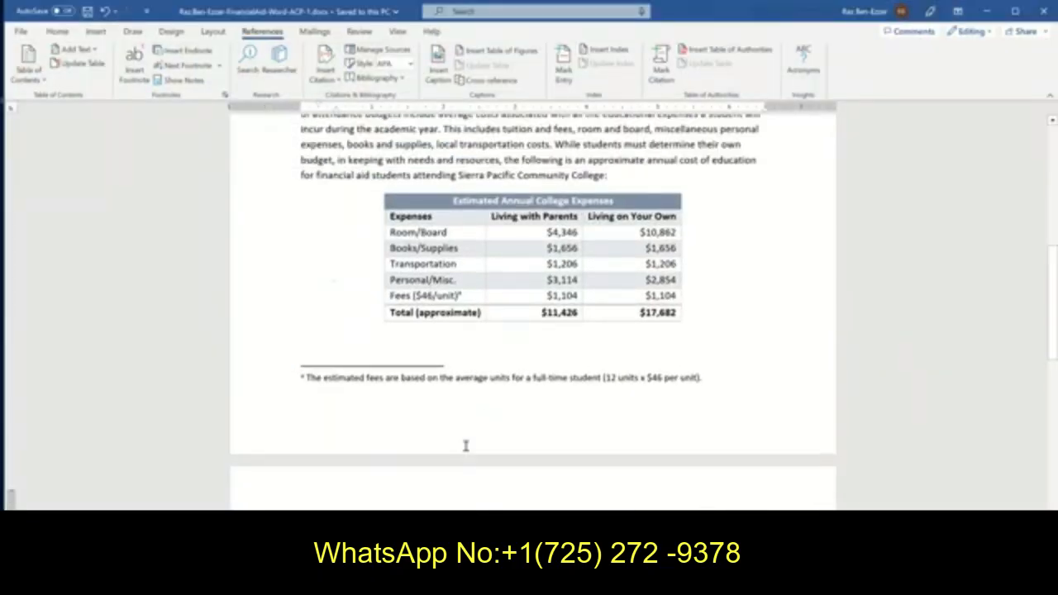
{"action": "scroll", "coordinate": [463, 446], "scroll_direction": "down", "scroll_amount": 1}
{"action": "scroll", "coordinate": [461, 447], "scroll_direction": "down", "scroll_amount": 5}
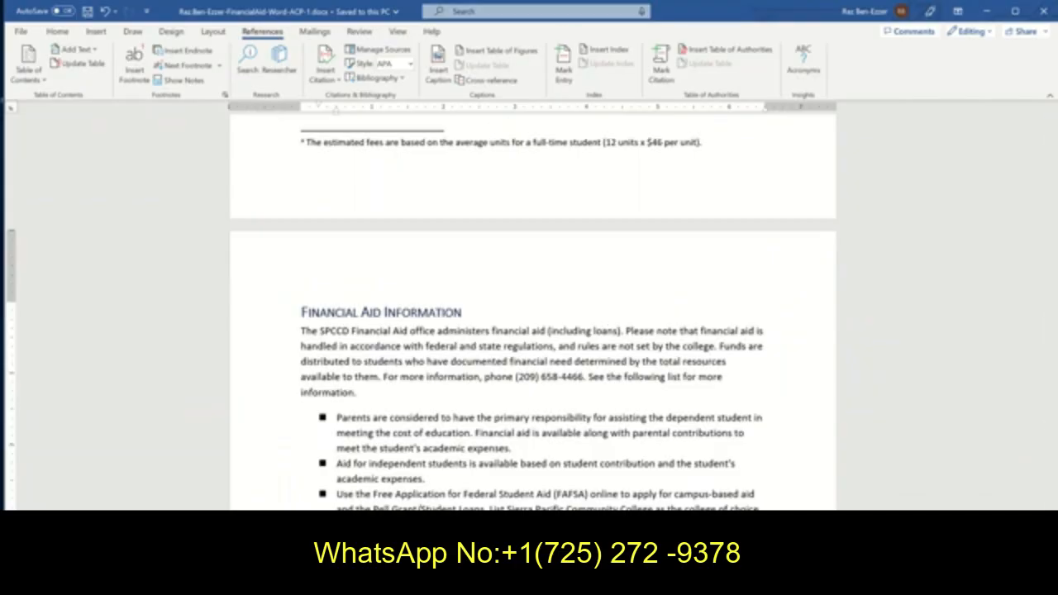
Step: Switch to the sample solution PDF in the browser and examine where the Enrollment Status section places its citation
{"action": "left_click", "coordinate": [414, 580]}
{"action": "left_click", "coordinate": [669, 17]}
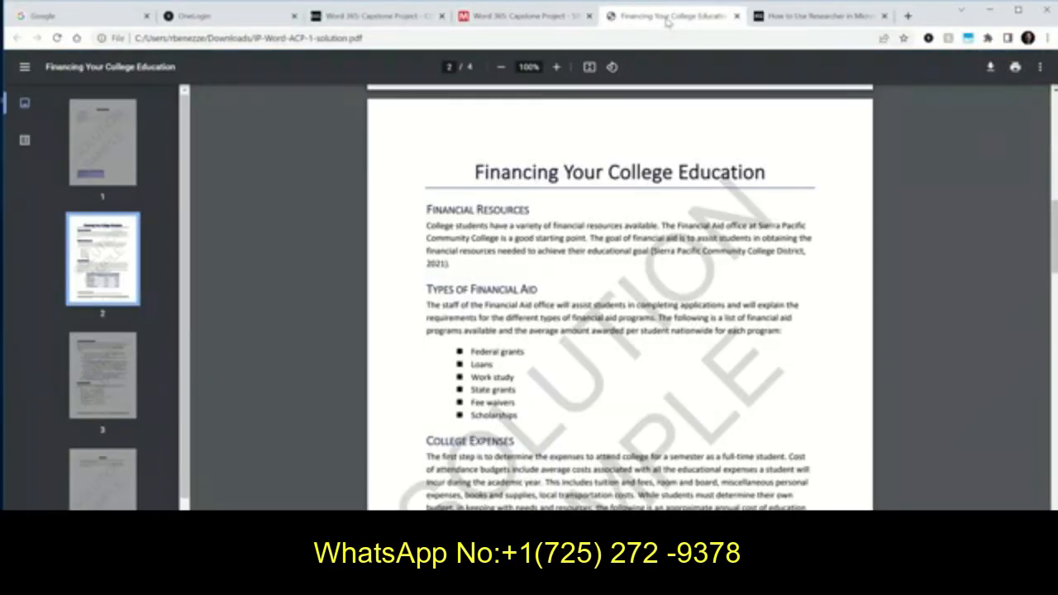
{"action": "scroll", "coordinate": [645, 321], "scroll_direction": "down", "scroll_amount": 2}
{"action": "scroll", "coordinate": [645, 321], "scroll_direction": "down", "scroll_amount": 4}
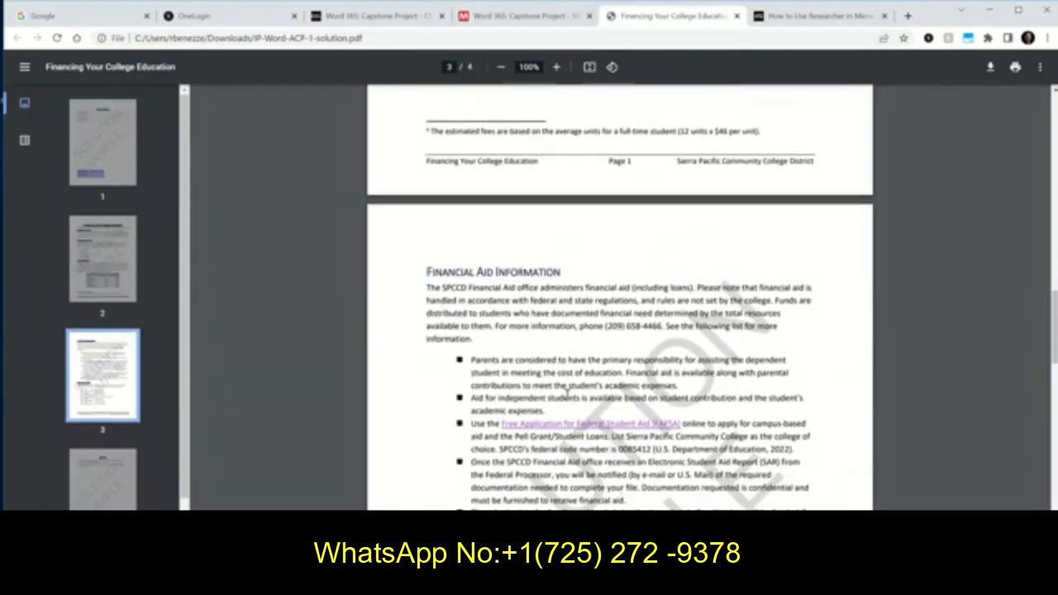
{"action": "scroll", "coordinate": [567, 390], "scroll_direction": "down", "scroll_amount": 2}
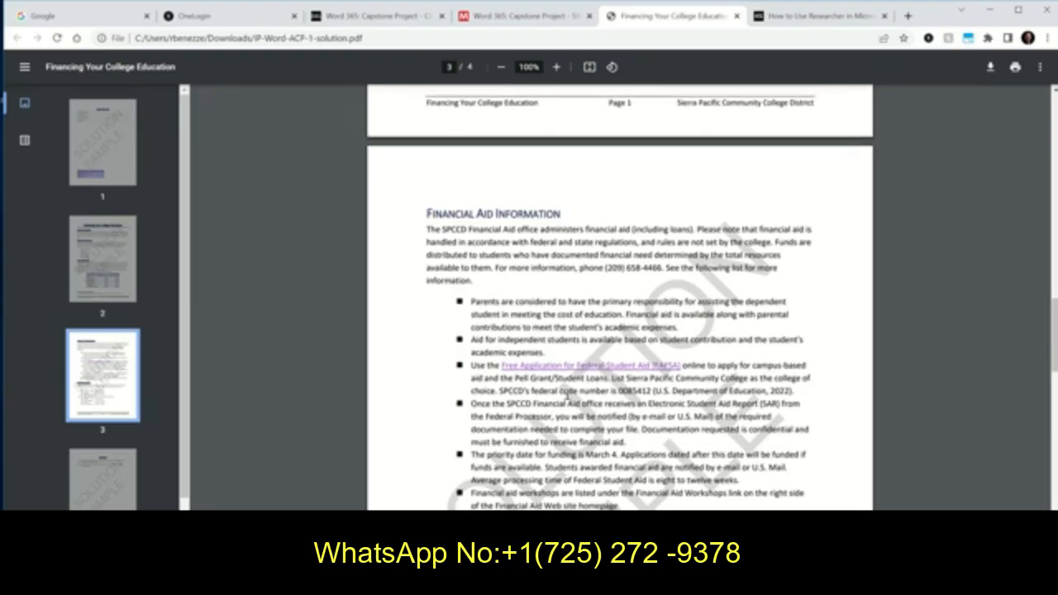
{"action": "scroll", "coordinate": [567, 395], "scroll_direction": "up", "scroll_amount": 6}
{"action": "scroll", "coordinate": [567, 395], "scroll_direction": "down", "scroll_amount": 6}
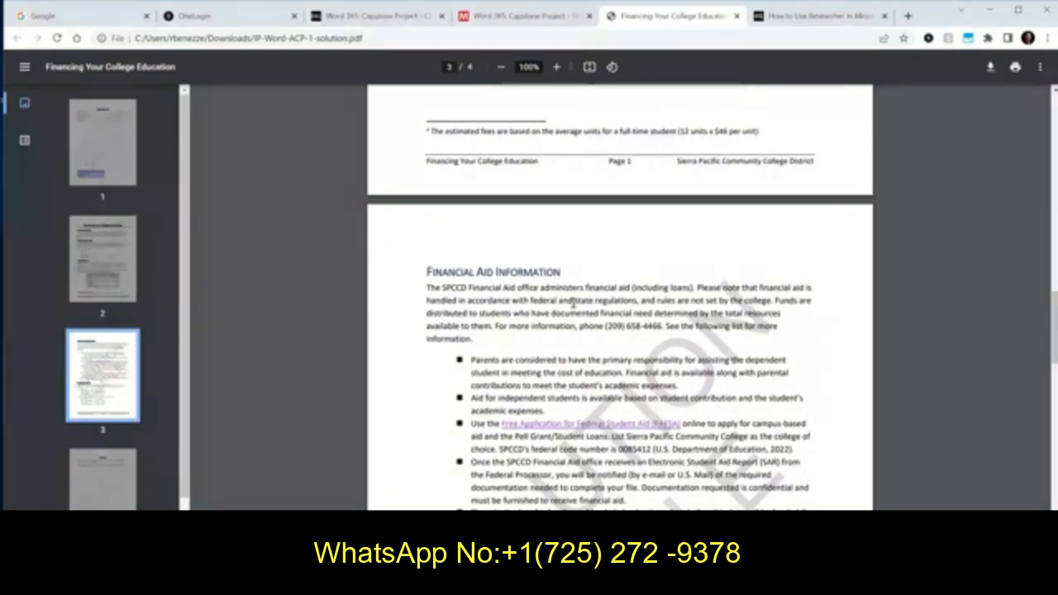
{"action": "scroll", "coordinate": [568, 351], "scroll_direction": "down", "scroll_amount": 2}
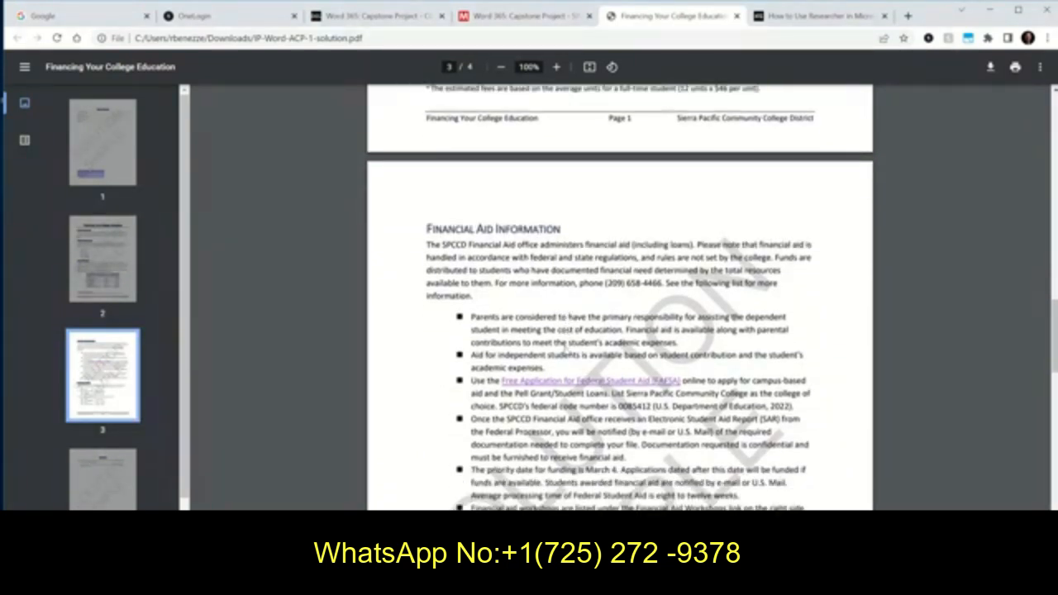
{"action": "scroll", "coordinate": [567, 351], "scroll_direction": "down", "scroll_amount": 3}
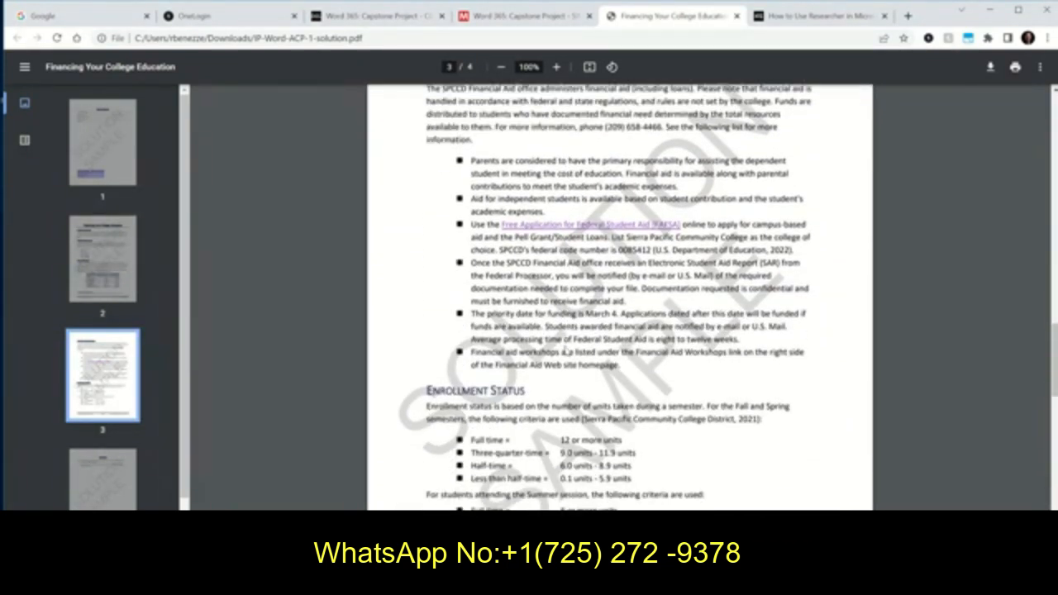
{"action": "scroll", "coordinate": [566, 350], "scroll_direction": "down", "scroll_amount": 7}
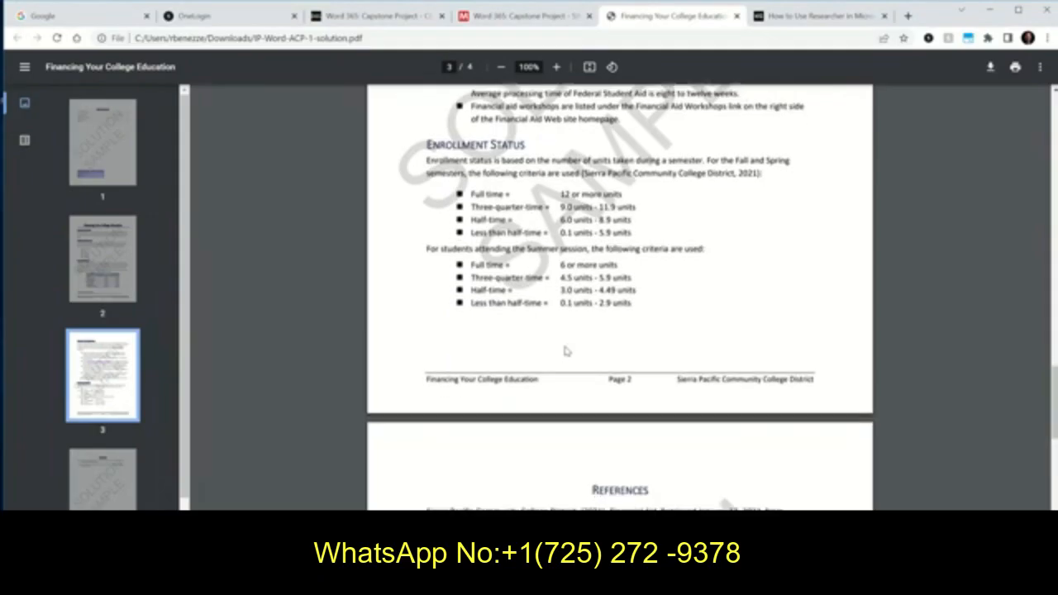
{"action": "scroll", "coordinate": [566, 351], "scroll_direction": "up", "scroll_amount": 7}
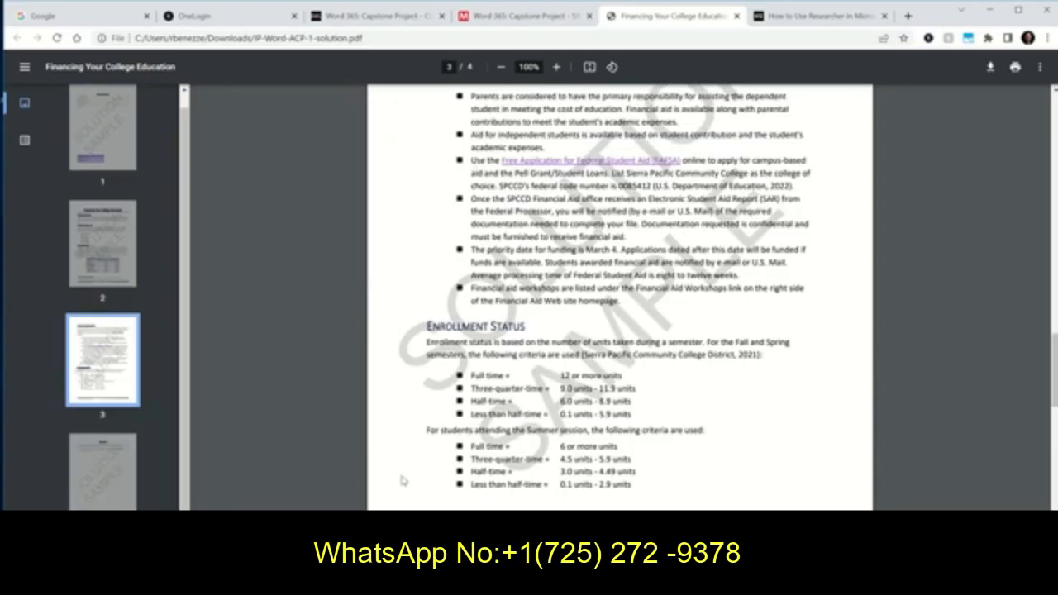
Step: Return to Word, leave the document's Info page, and go to the insertion point before the colon in the first Enrollment Status paragraph
{"action": "mouse_move", "coordinate": [547, 4]}
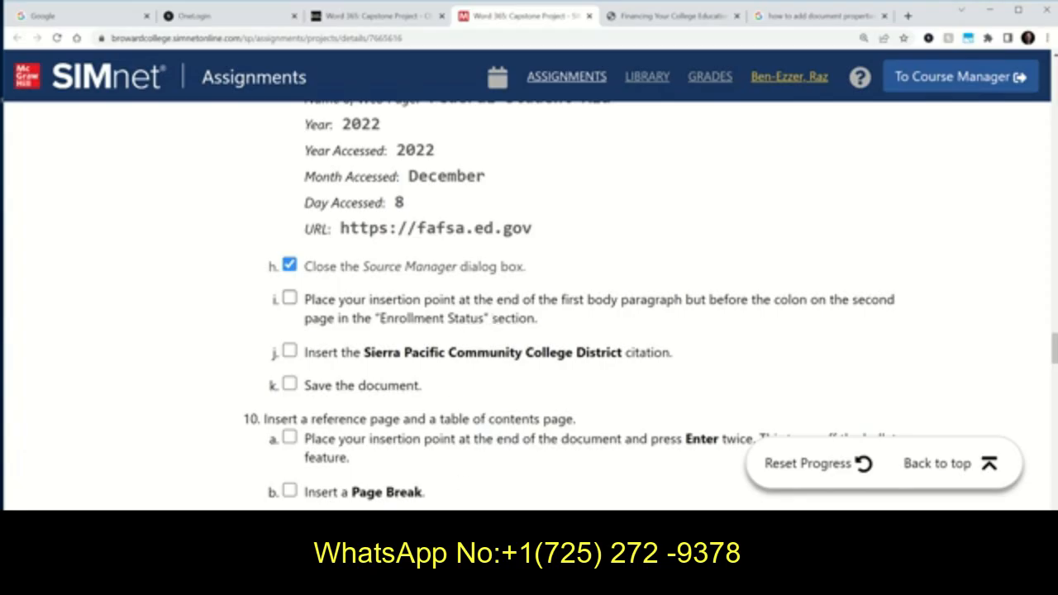
{"action": "left_click", "coordinate": [476, 581]}
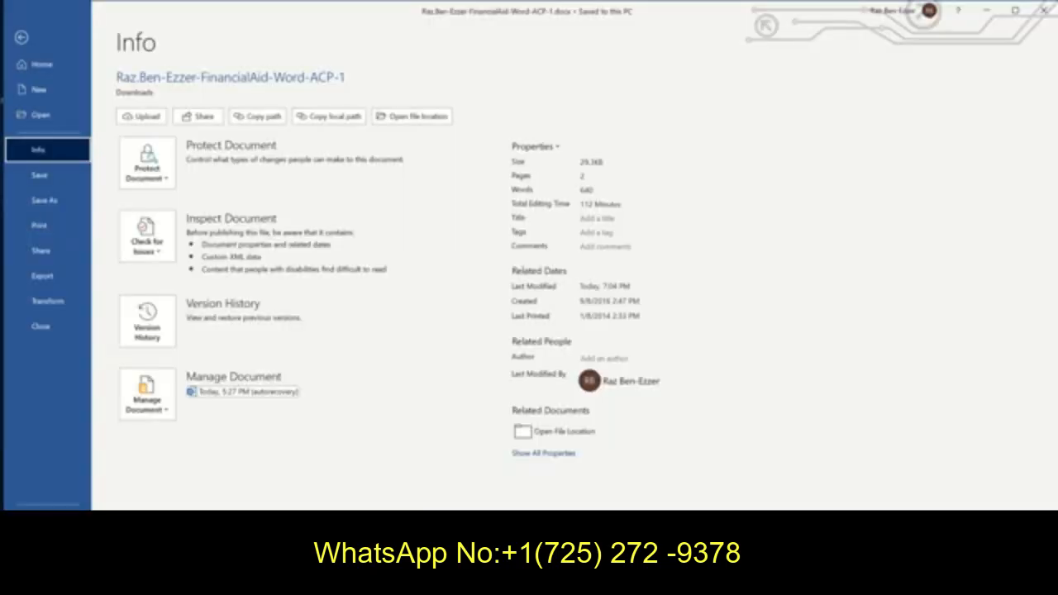
{"action": "left_click", "coordinate": [20, 38]}
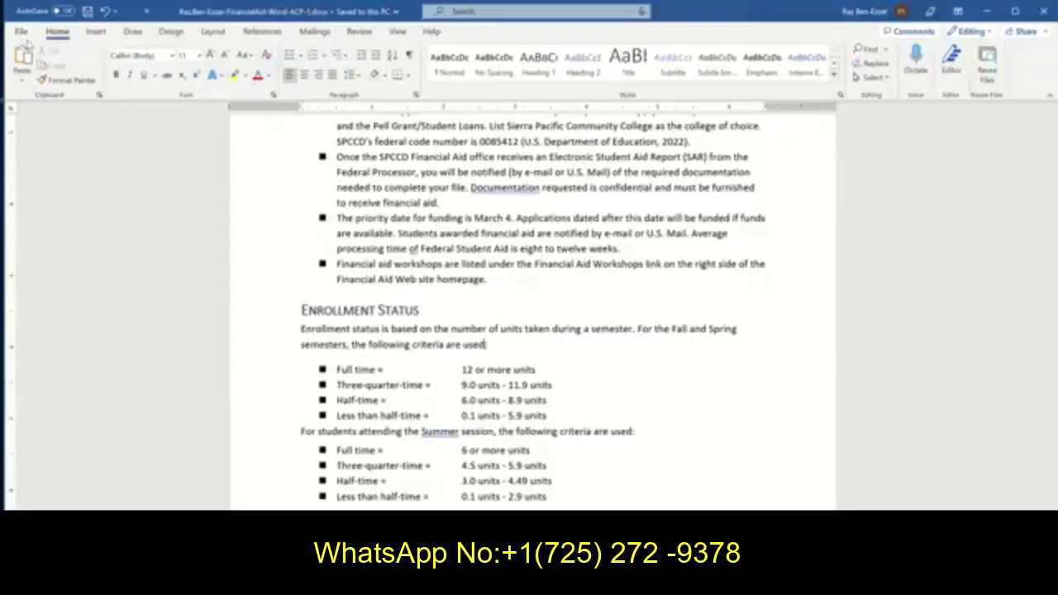
{"action": "scroll", "coordinate": [396, 289], "scroll_direction": "up", "scroll_amount": 3}
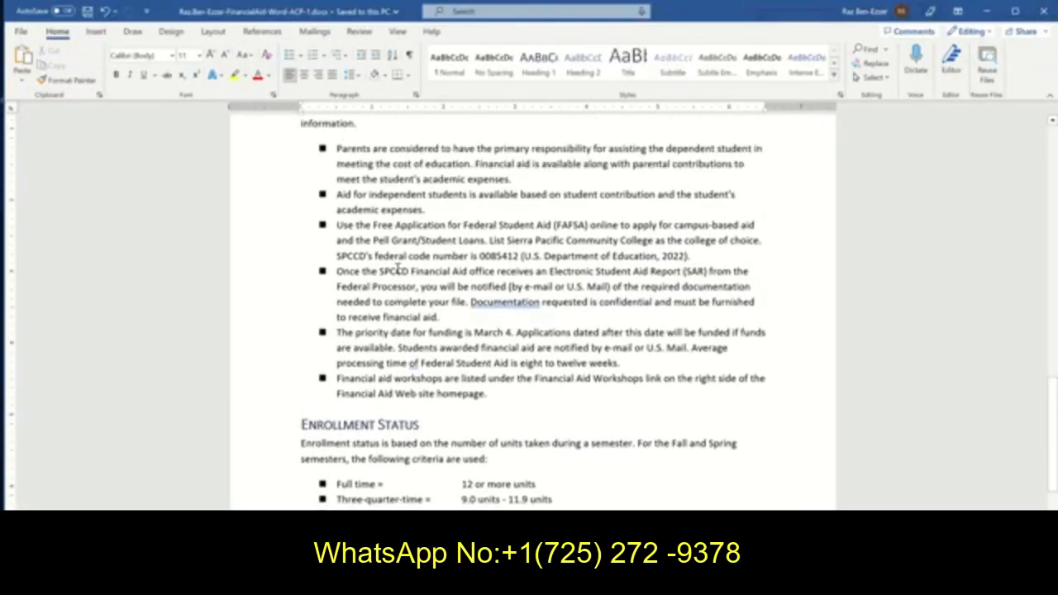
{"action": "scroll", "coordinate": [382, 452], "scroll_direction": "down", "scroll_amount": 2}
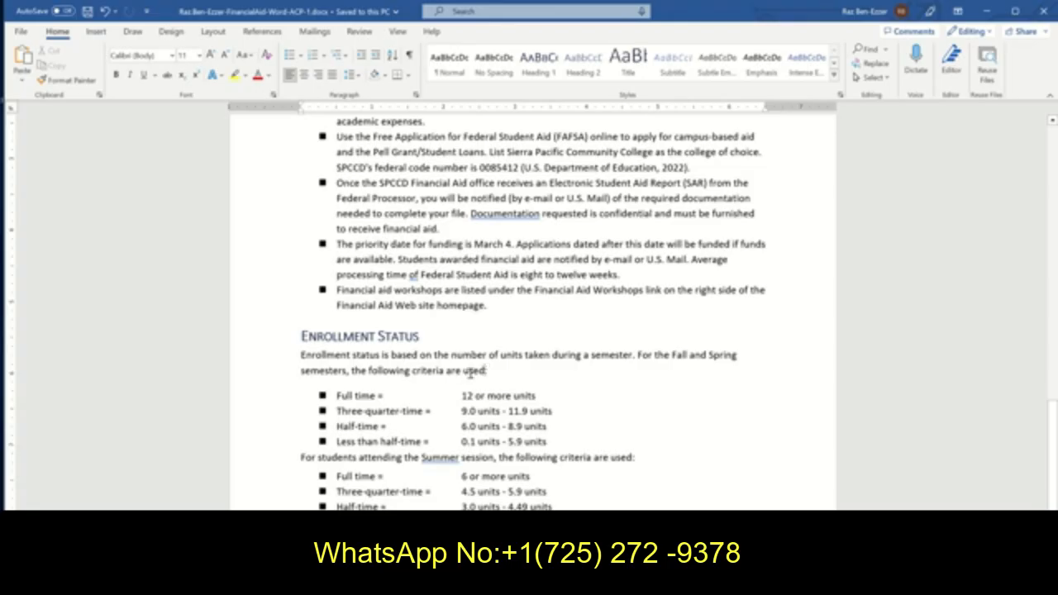
{"action": "scroll", "coordinate": [486, 370], "scroll_direction": "up", "scroll_amount": 3, "text": "ctrl"}
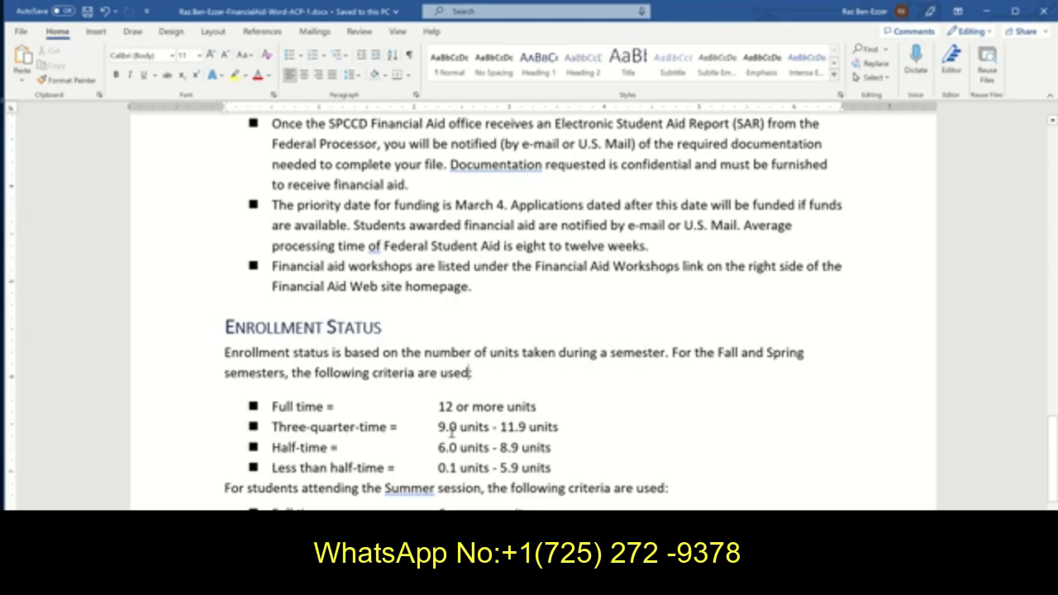
Step: Switch to the SIMnet instructions and mark items 9i and 9j, placing the insertion point and inserting the citation, as completed
{"action": "key", "text": "alt+Tab"}
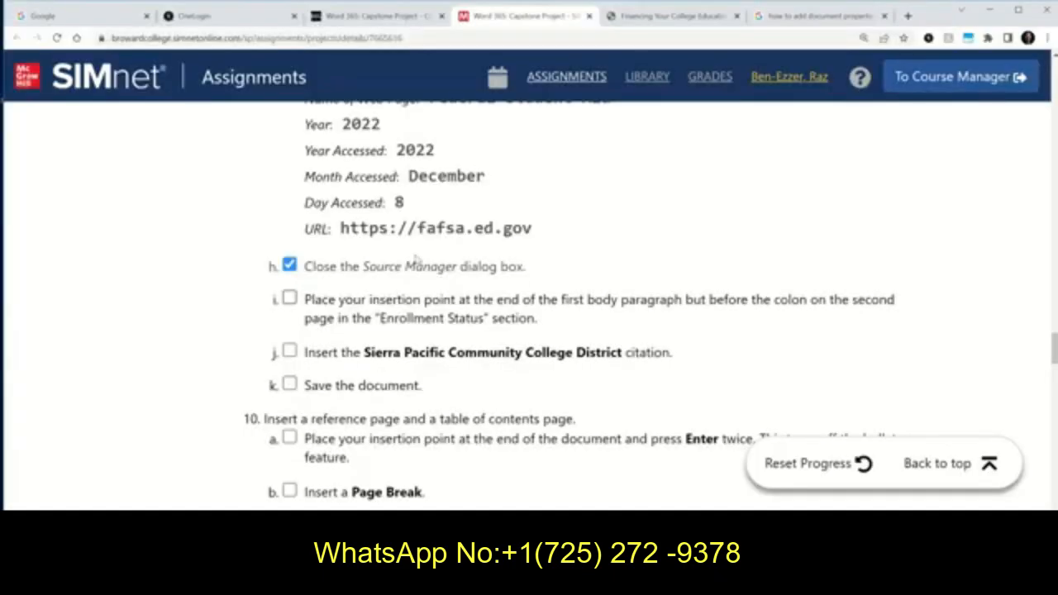
{"action": "left_click", "coordinate": [289, 300]}
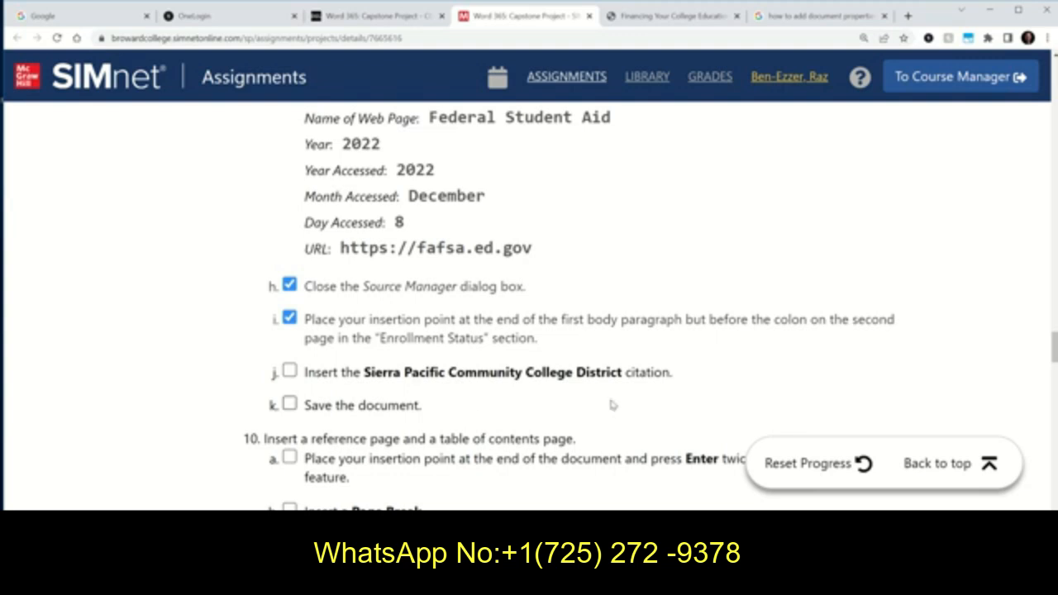
{"action": "left_click", "coordinate": [289, 370]}
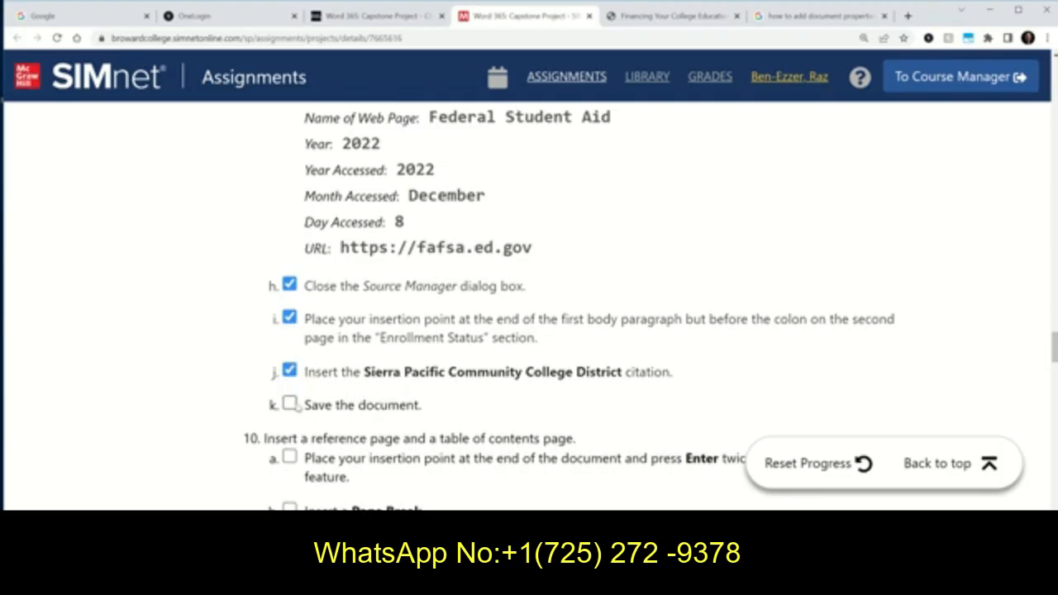
Step: Mark item 9k as completed, switch to Word, and insert the Sierra Pacific Community College District citation before the Enrollment Status paragraph's colon, saving the document
{"action": "left_click", "coordinate": [289, 404]}
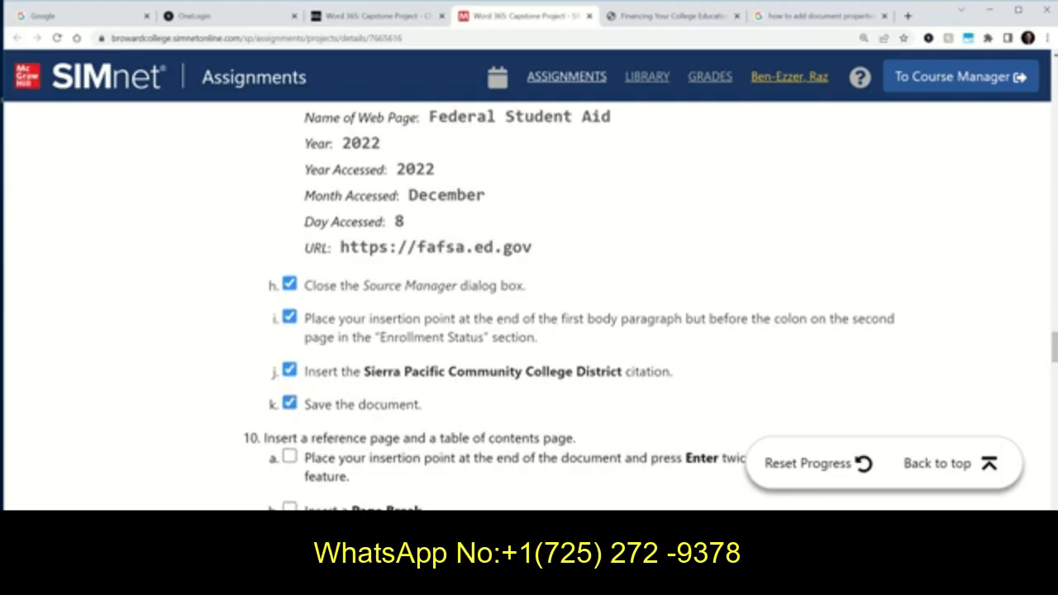
{"action": "key", "text": "alt+Tab"}
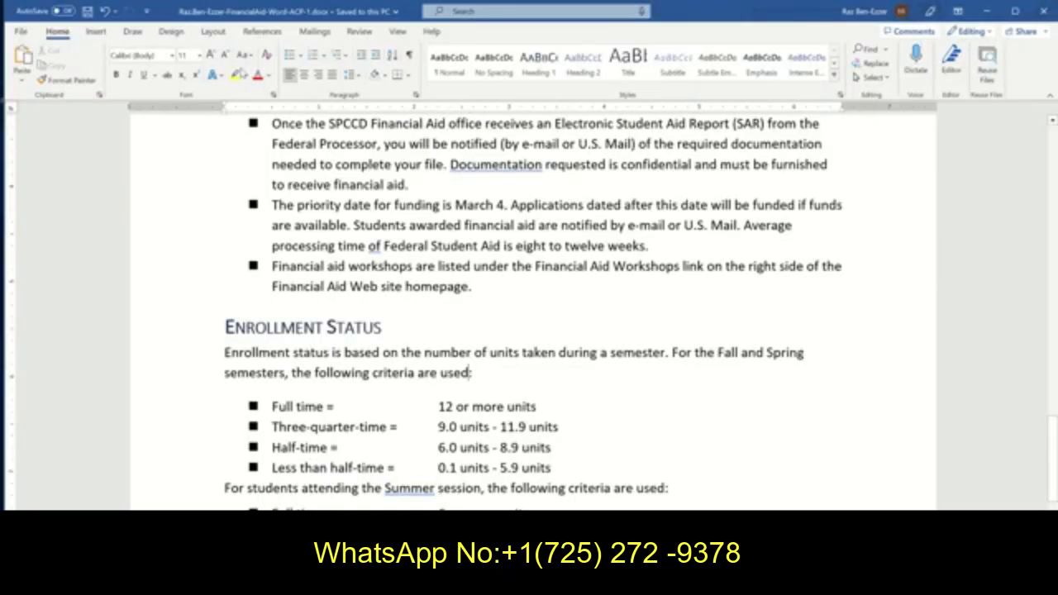
{"action": "left_click", "coordinate": [250, 32]}
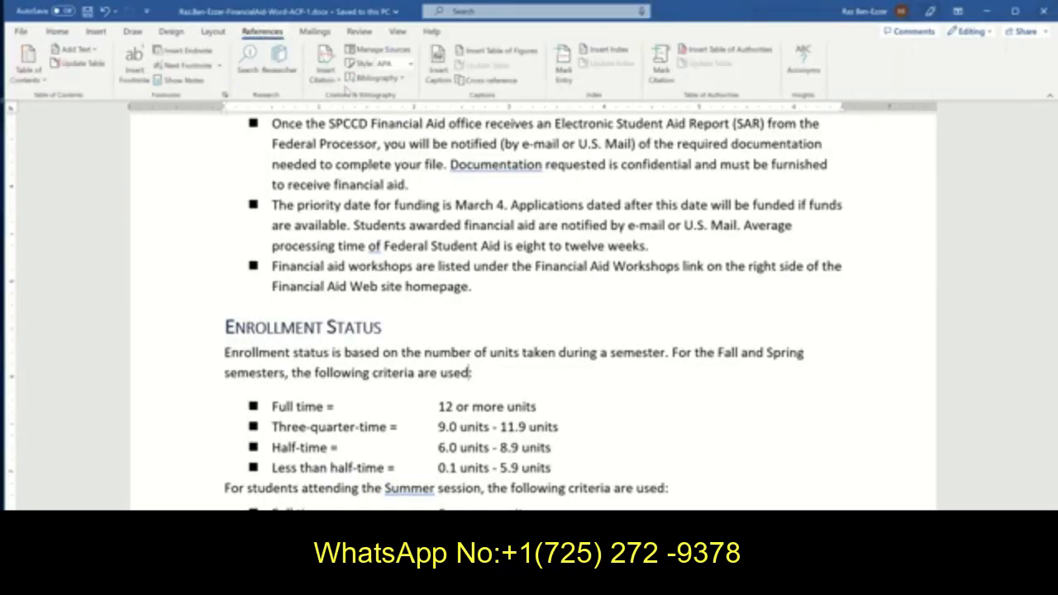
{"action": "left_click", "coordinate": [339, 83]}
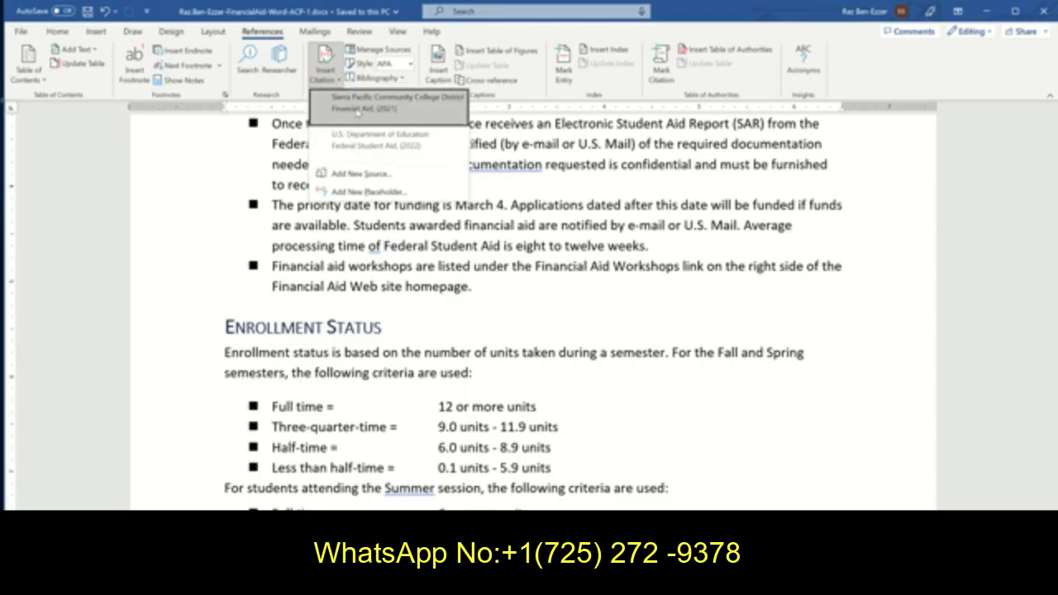
{"action": "left_click", "coordinate": [357, 108]}
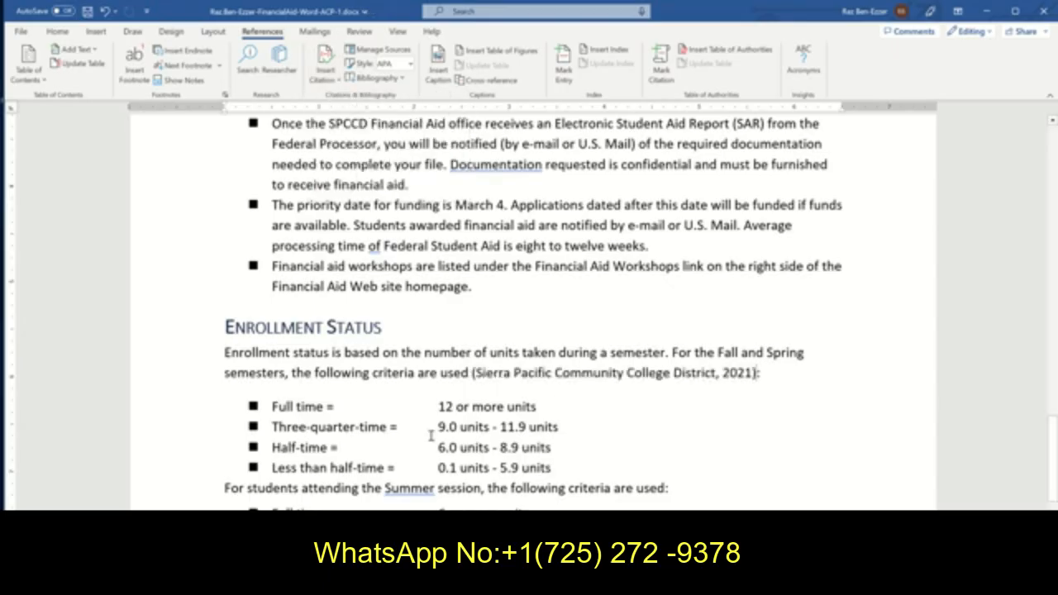
{"action": "left_click", "coordinate": [87, 11]}
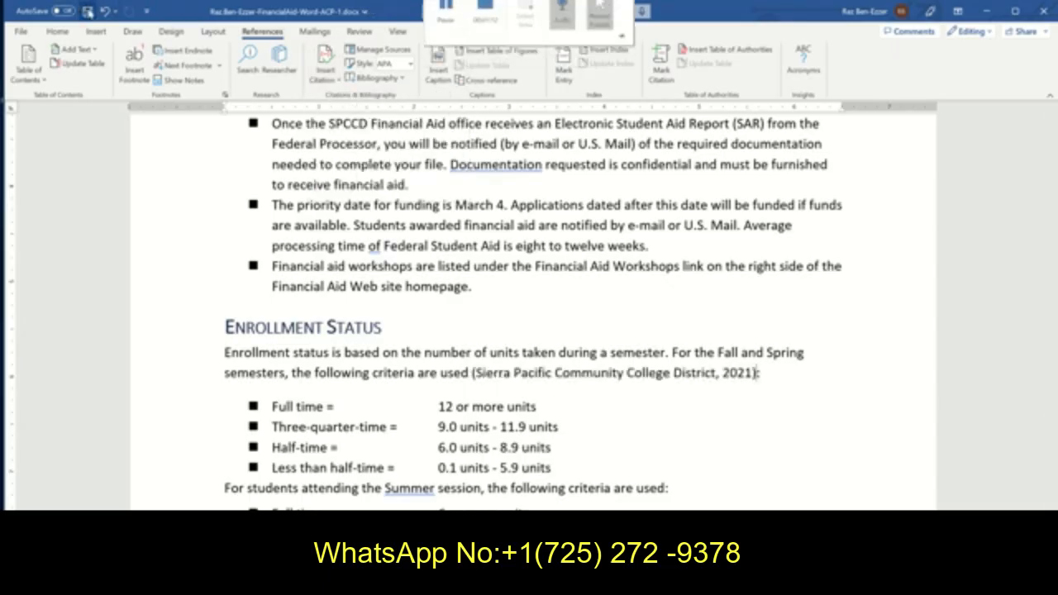
Step: Compare the Enrollment Status citation in the Word document with the one in the sample solution PDF
{"action": "key", "text": "alt+Tab"}
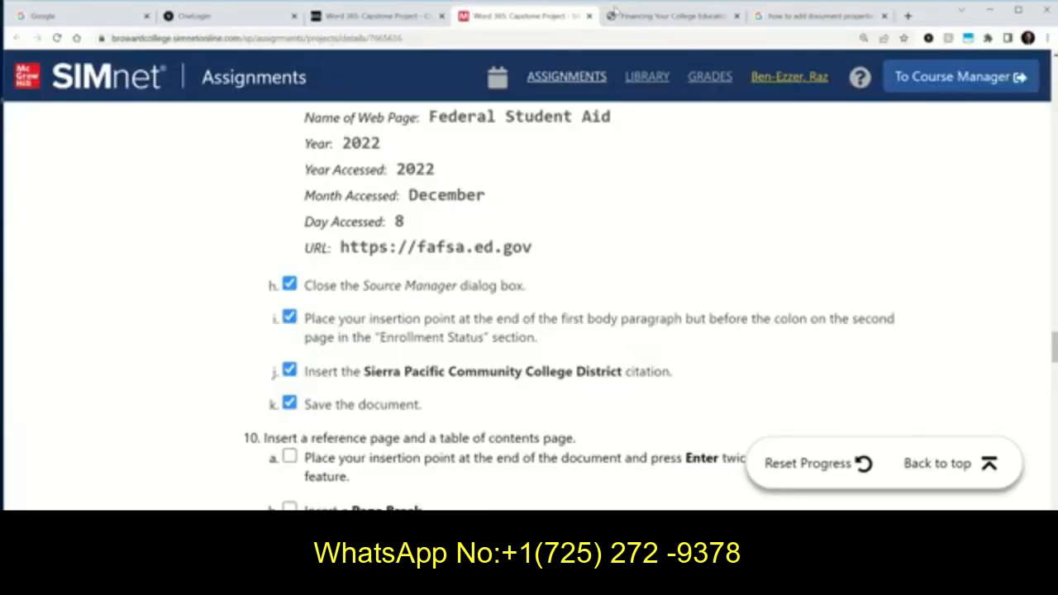
{"action": "left_click", "coordinate": [641, 17]}
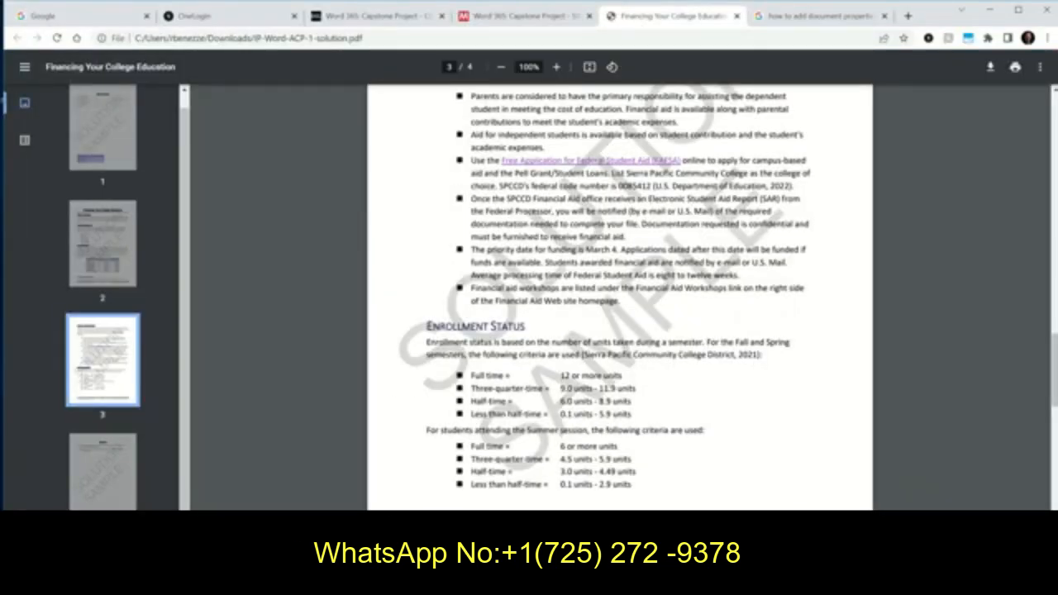
{"action": "key", "text": "alt+Tab"}
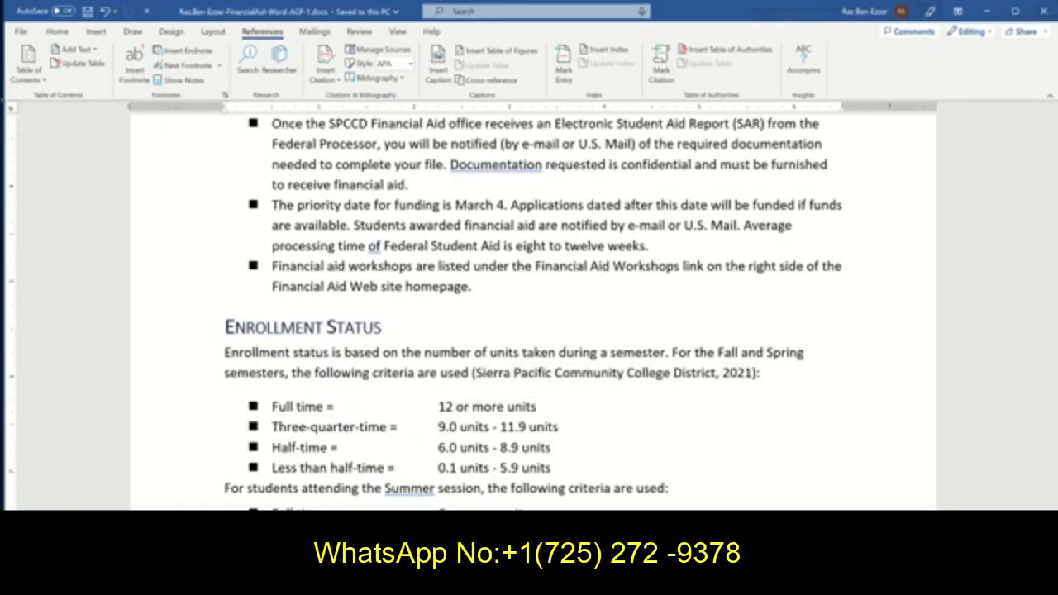
{"action": "key", "text": "alt+Tab"}
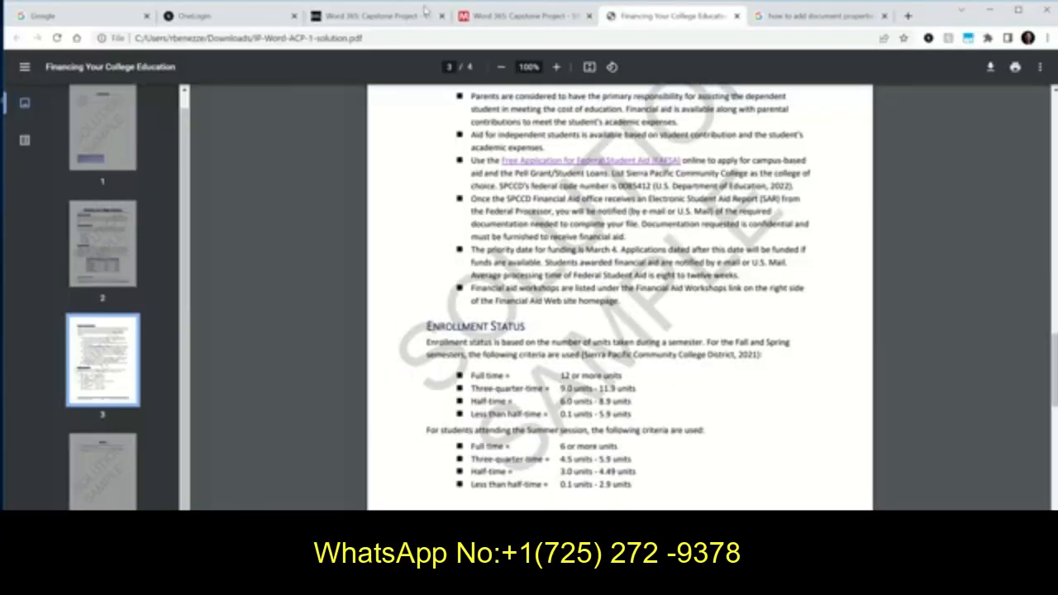
Step: Return to the SIMnet instructions and read through the item 10 tasks for the reference page and table of contents
{"action": "mouse_move", "coordinate": [490, 19]}
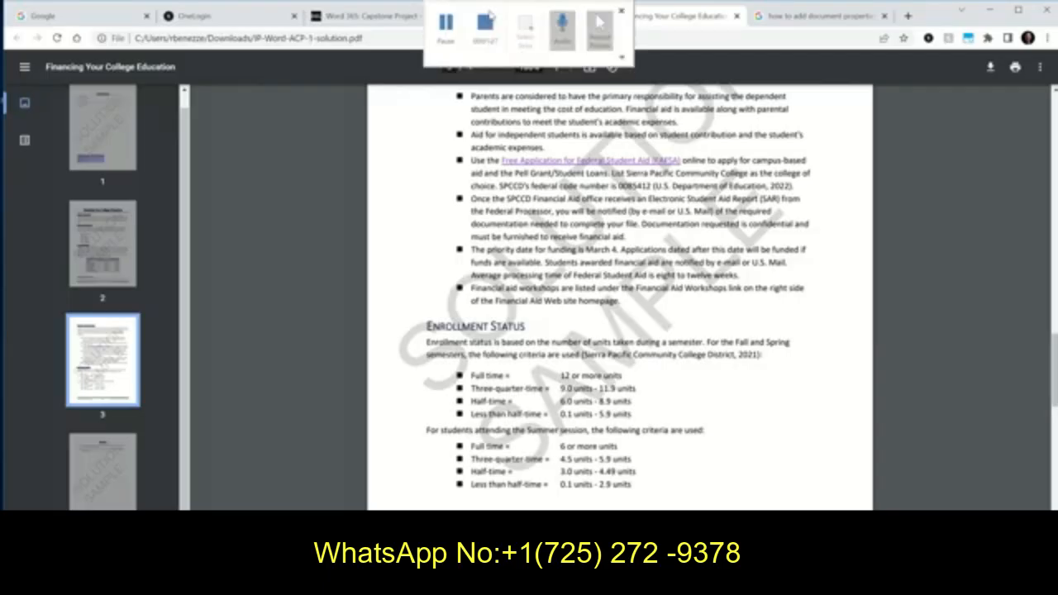
{"action": "left_click", "coordinate": [511, 23]}
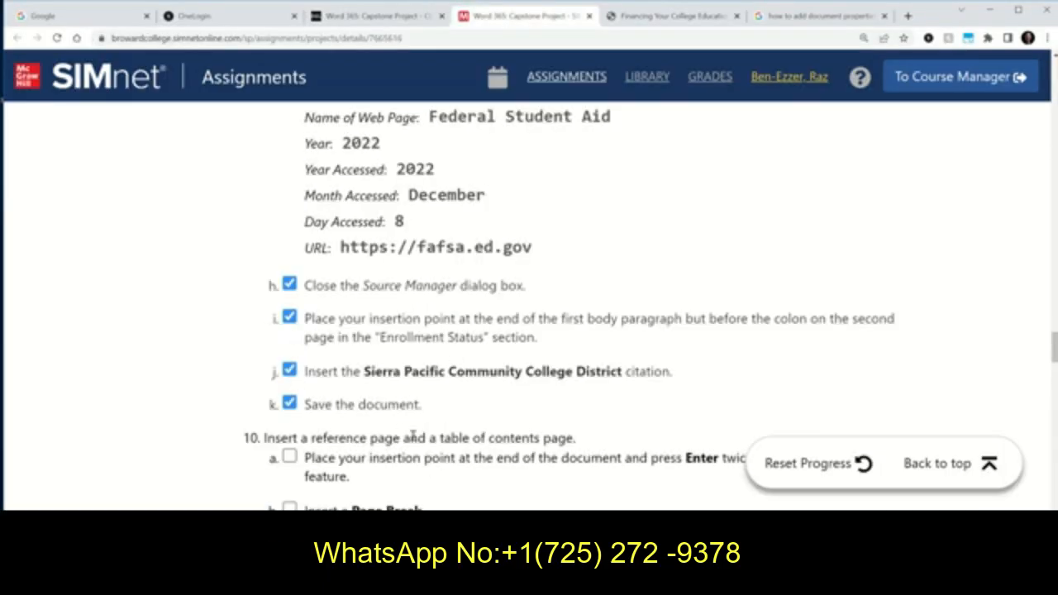
{"action": "scroll", "coordinate": [532, 423], "scroll_direction": "down", "scroll_amount": 1}
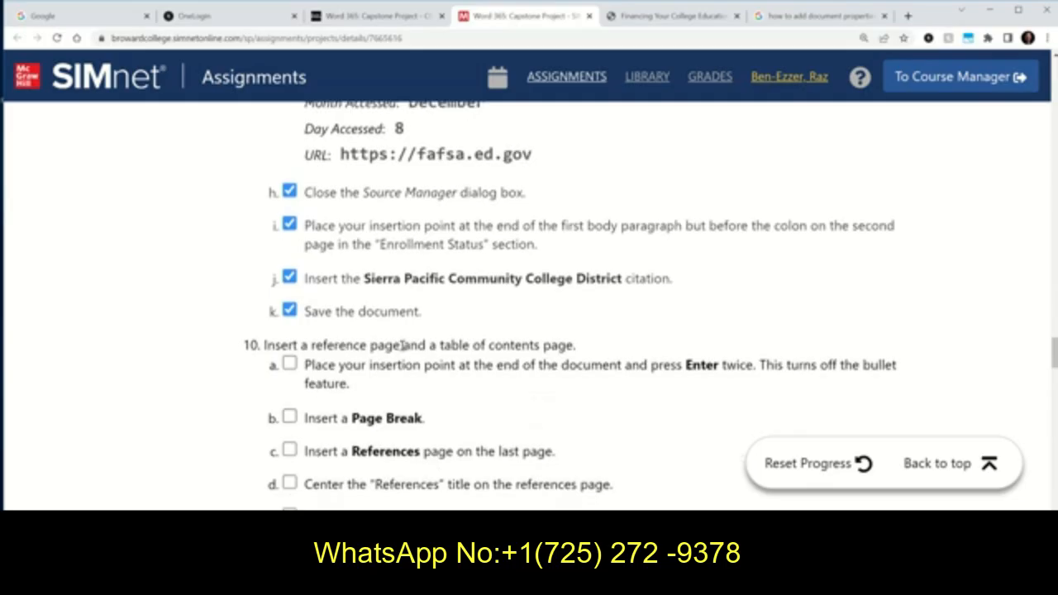
{"action": "scroll", "coordinate": [635, 372], "scroll_direction": "down", "scroll_amount": 2}
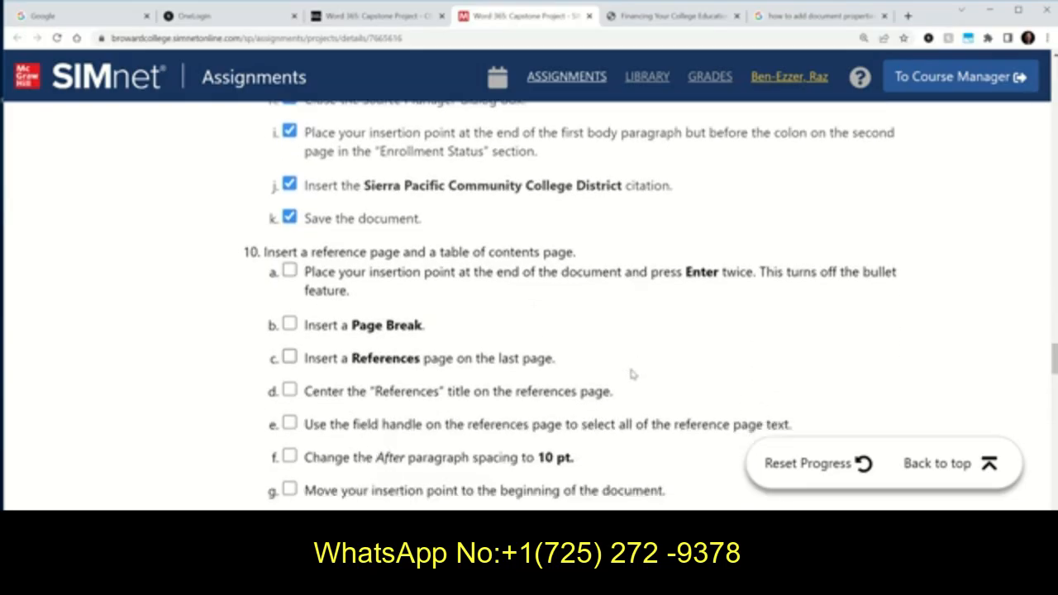
{"action": "scroll", "coordinate": [633, 374], "scroll_direction": "down", "scroll_amount": 1}
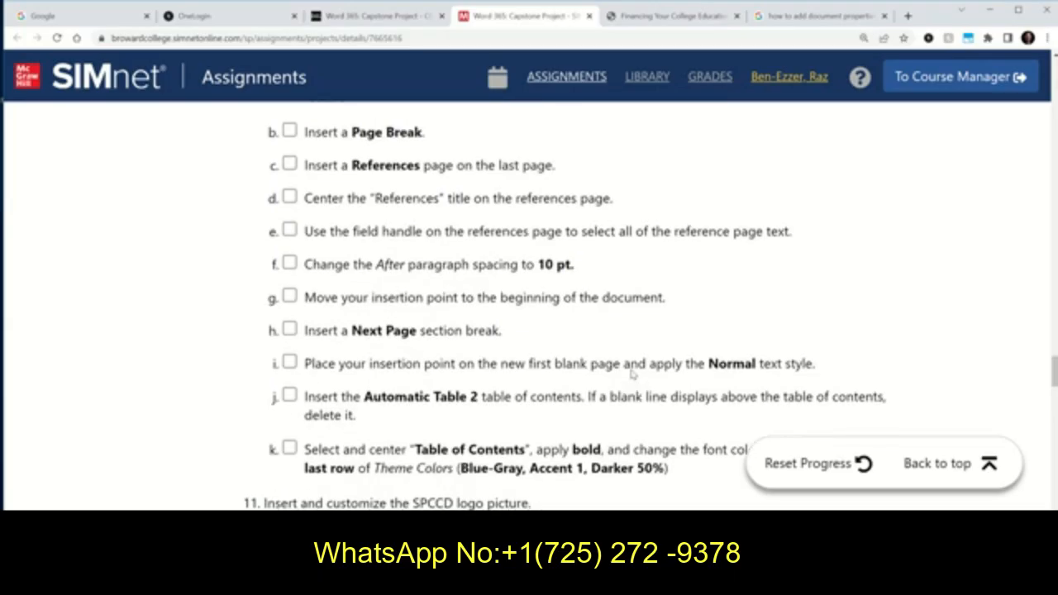
{"action": "scroll", "coordinate": [633, 375], "scroll_direction": "up", "scroll_amount": 1}
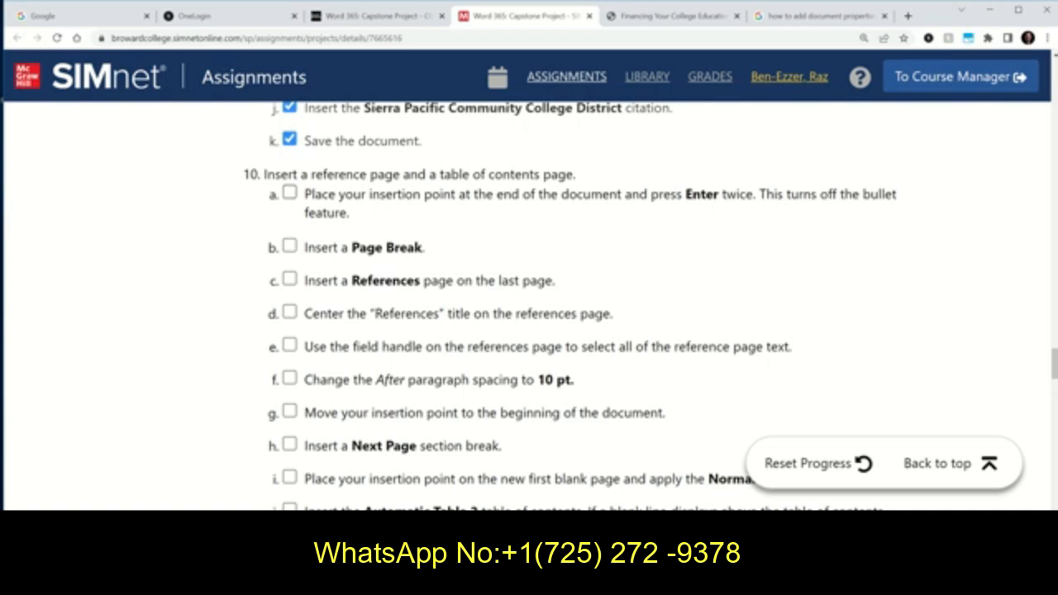
Step: Switch to Word, end the last bulleted list by adding two line breaks at the document's end, and mark item 10a as completed in SIMnet
{"action": "key", "text": "alt+Tab"}
{"action": "scroll", "coordinate": [489, 475], "scroll_direction": "down", "scroll_amount": 4}
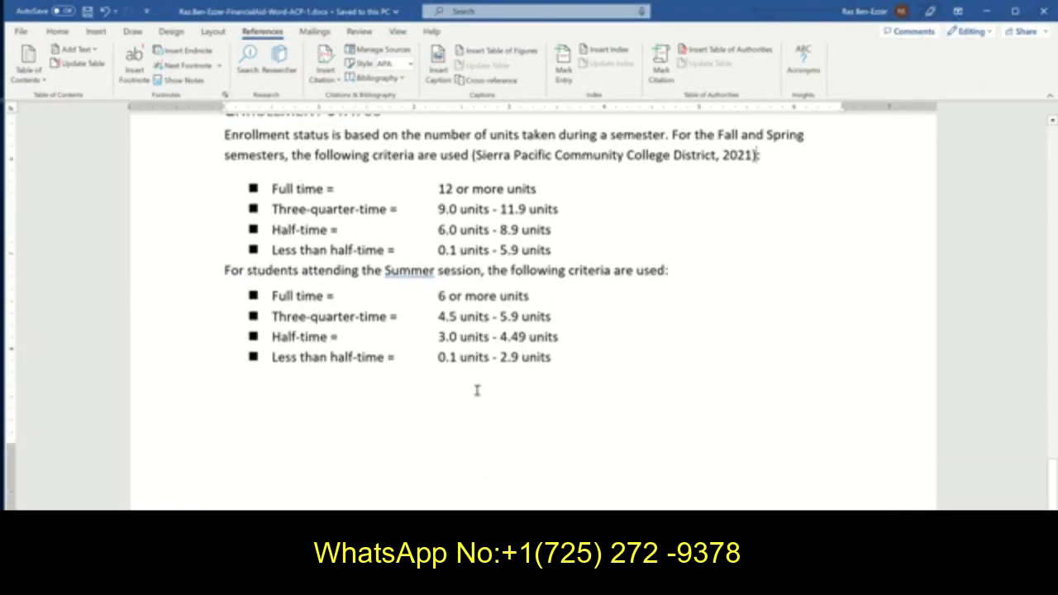
{"action": "left_click", "coordinate": [546, 364]}
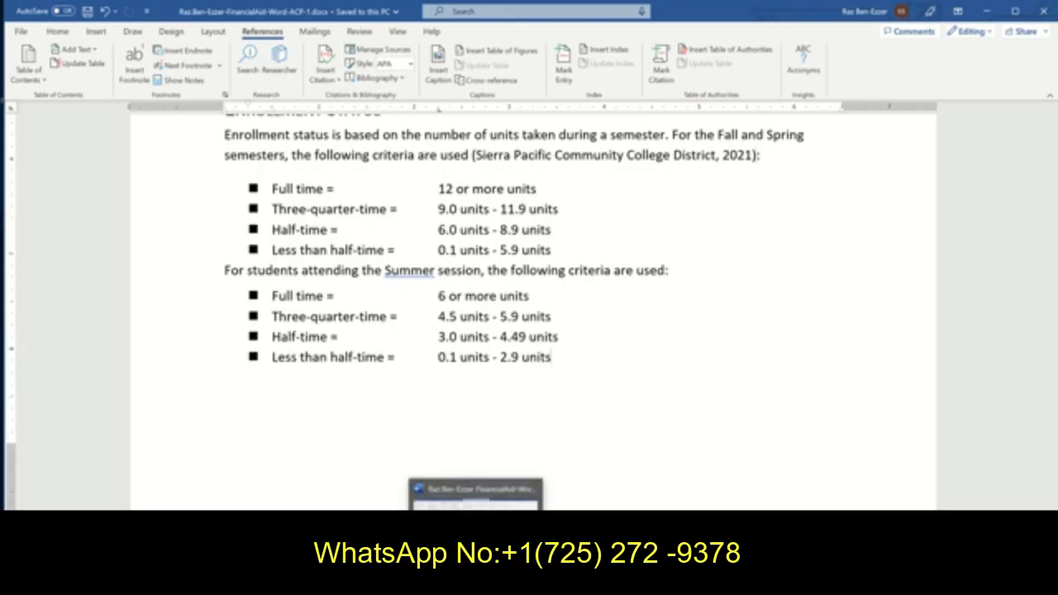
{"action": "key", "text": "Return"}
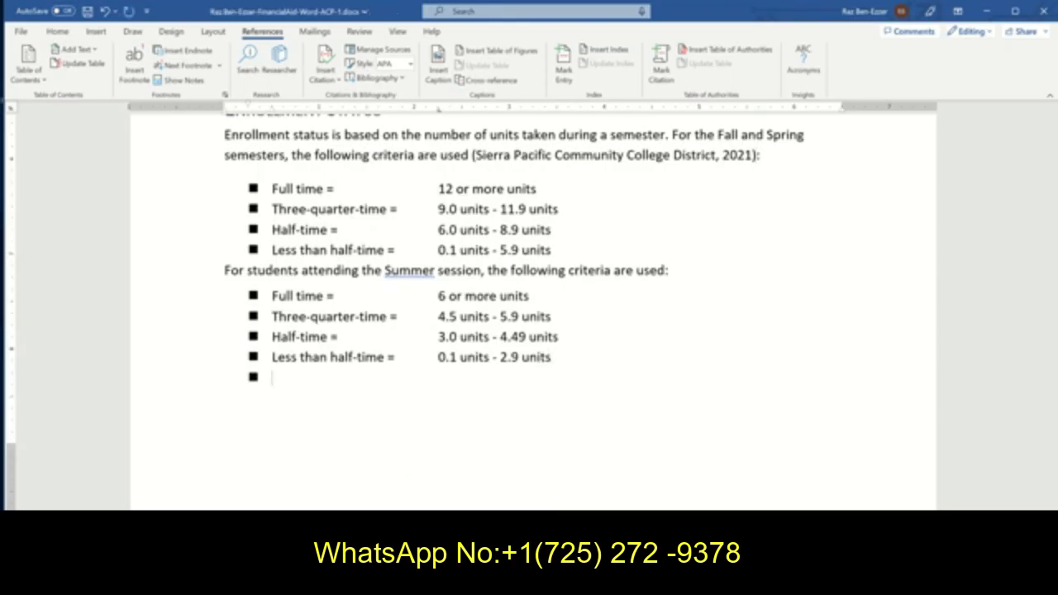
{"action": "key", "text": "Return"}
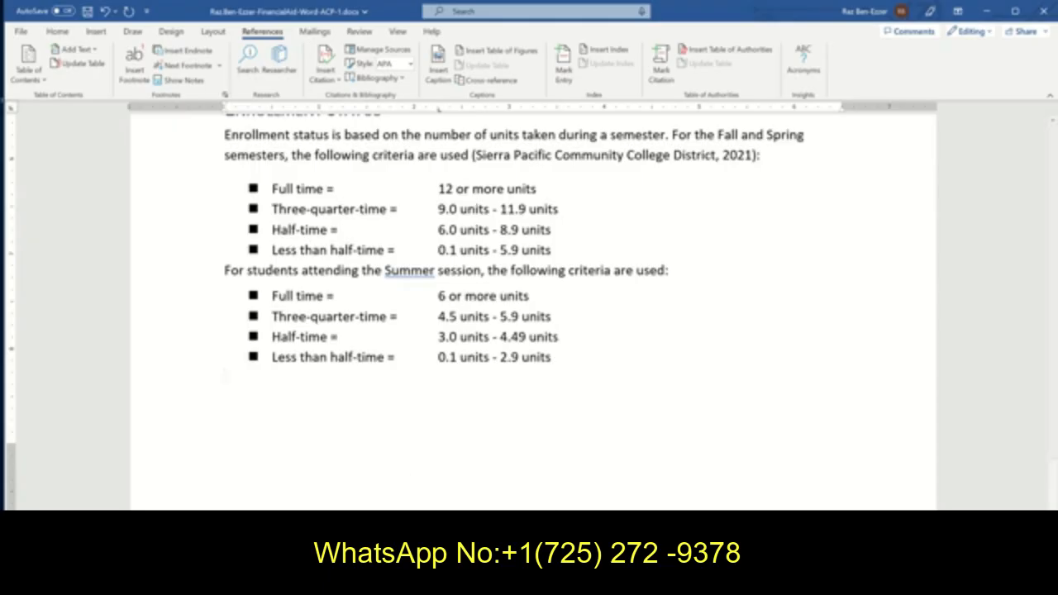
{"action": "key", "text": "alt+Tab"}
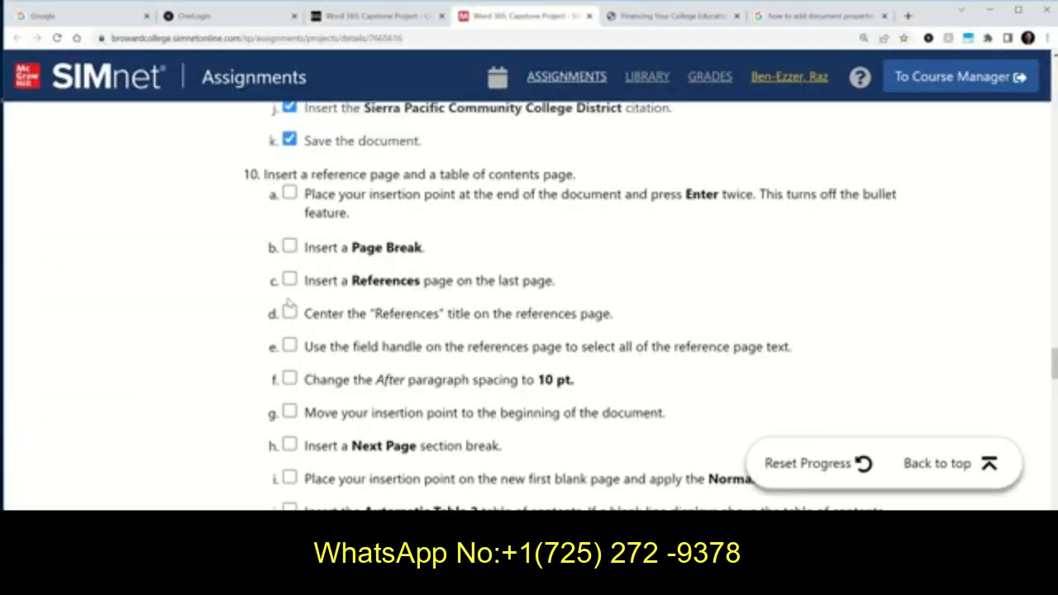
{"action": "left_click", "coordinate": [289, 193]}
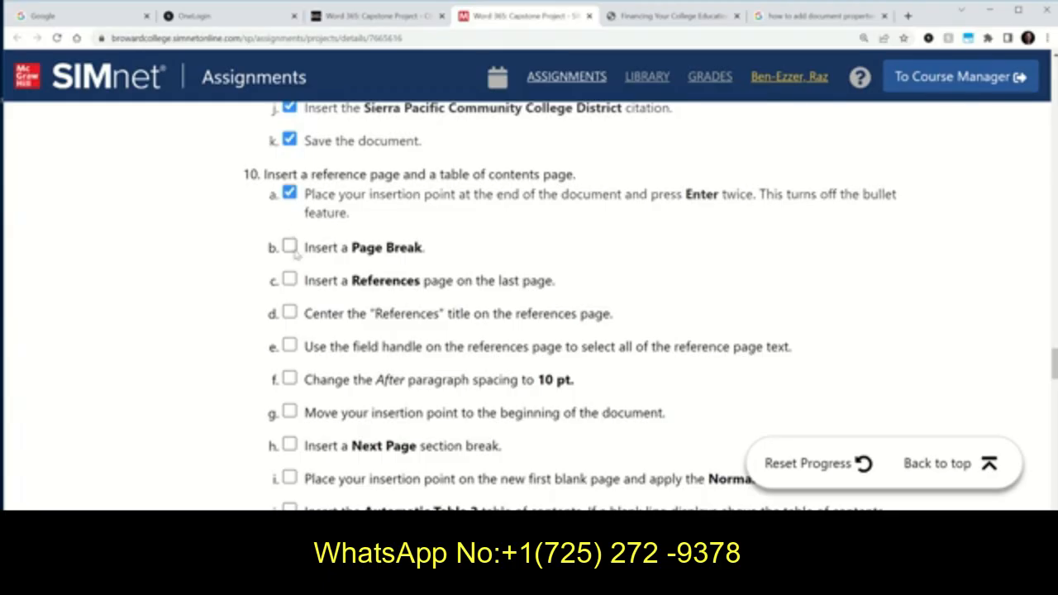
Step: Return to Word, insert a page break on the blank line after the final Summer session bullet, and save the document
{"action": "mouse_move", "coordinate": [478, 582]}
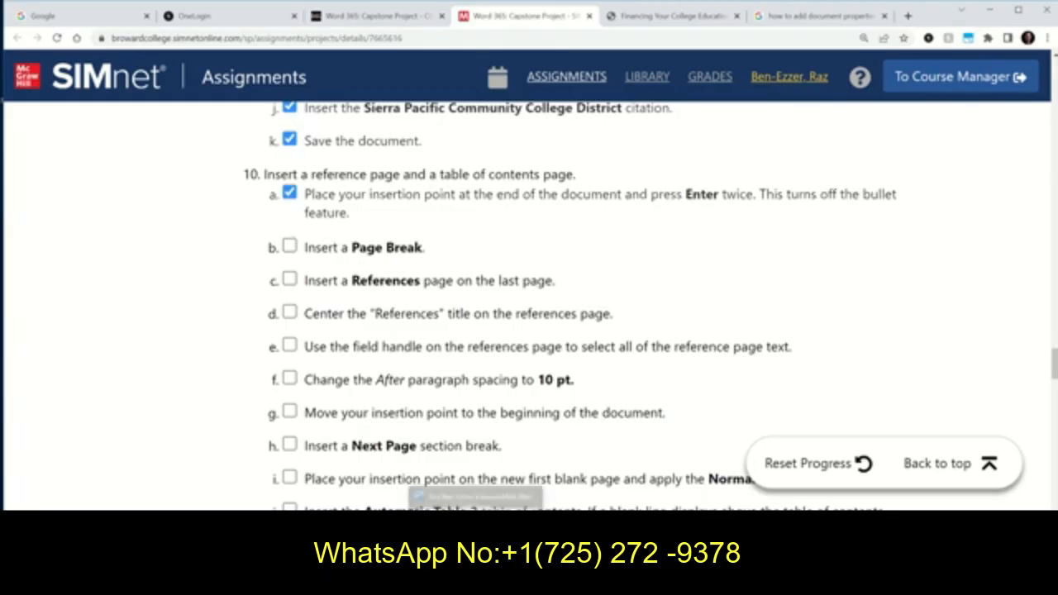
{"action": "left_click", "coordinate": [478, 541]}
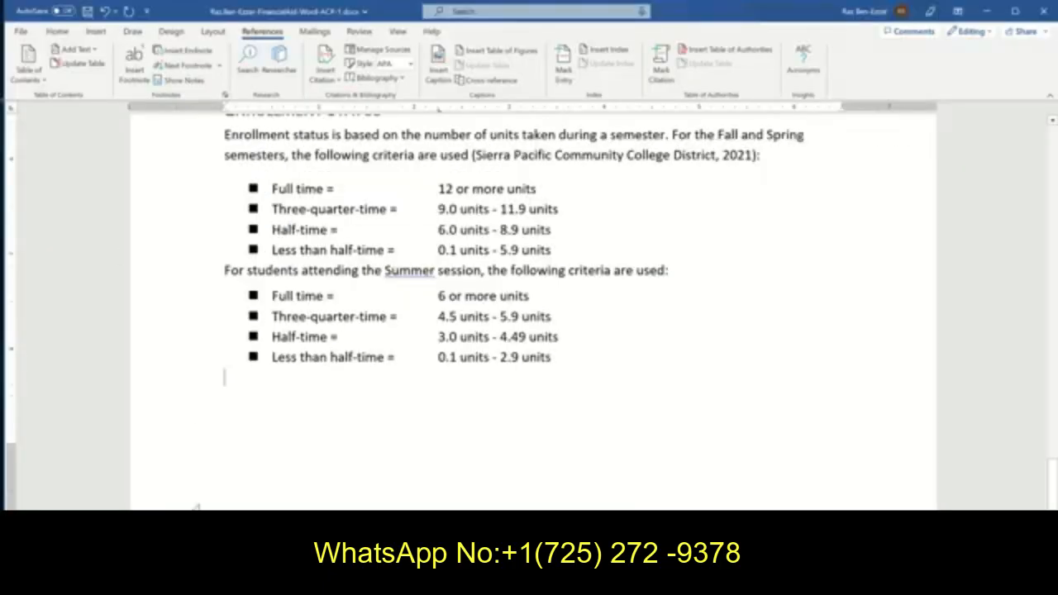
{"action": "left_click", "coordinate": [95, 32]}
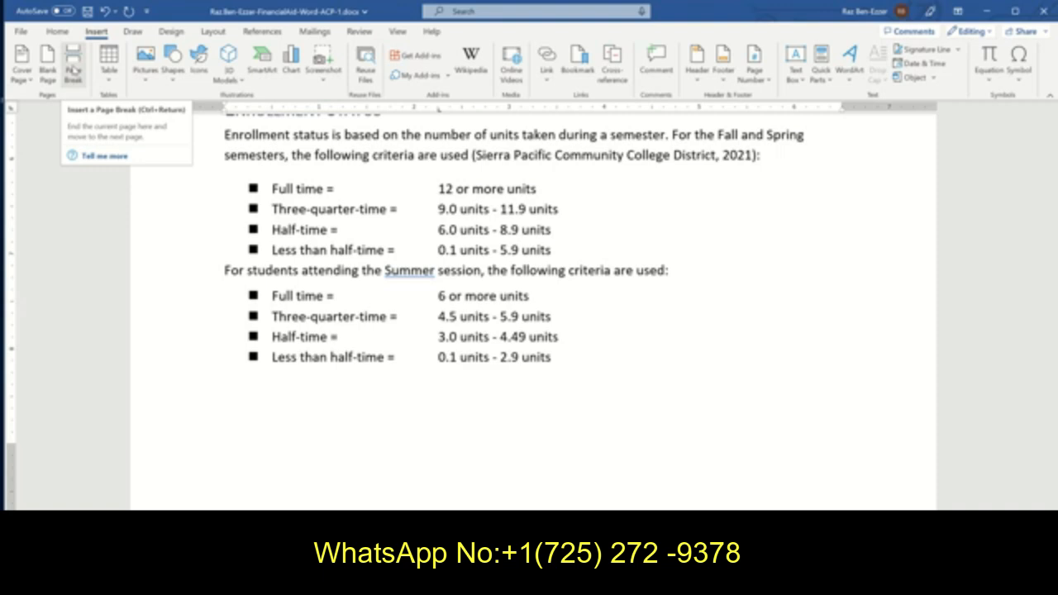
{"action": "left_click", "coordinate": [214, 31]}
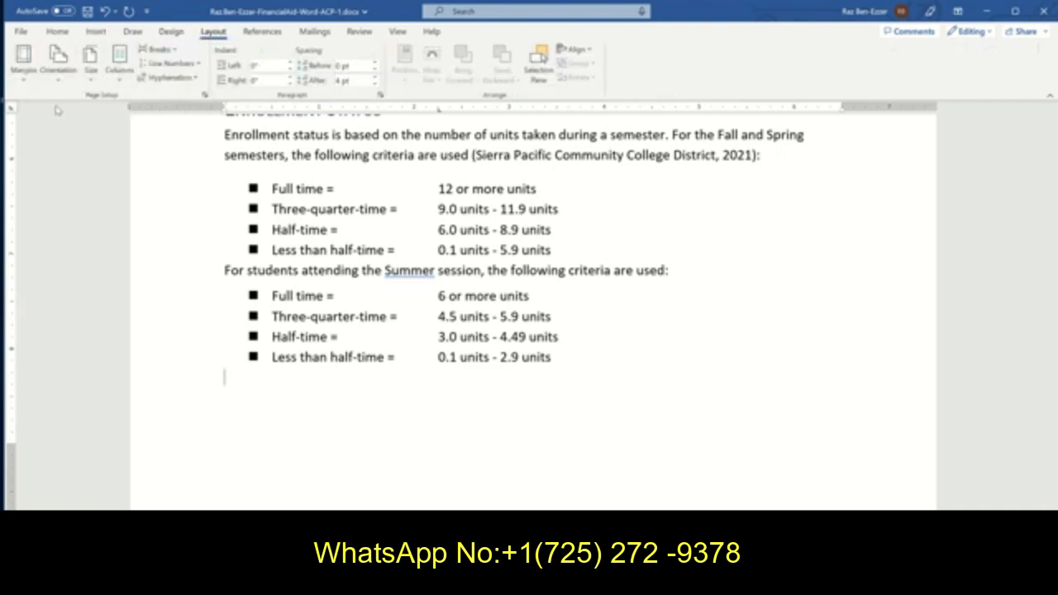
{"action": "left_click", "coordinate": [171, 51]}
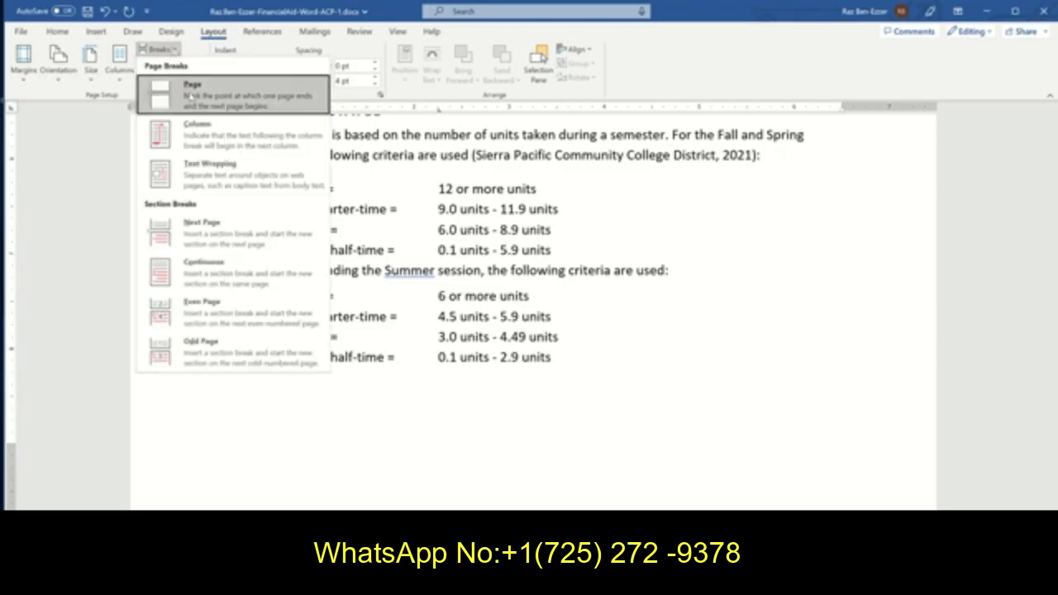
{"action": "left_click", "coordinate": [95, 33]}
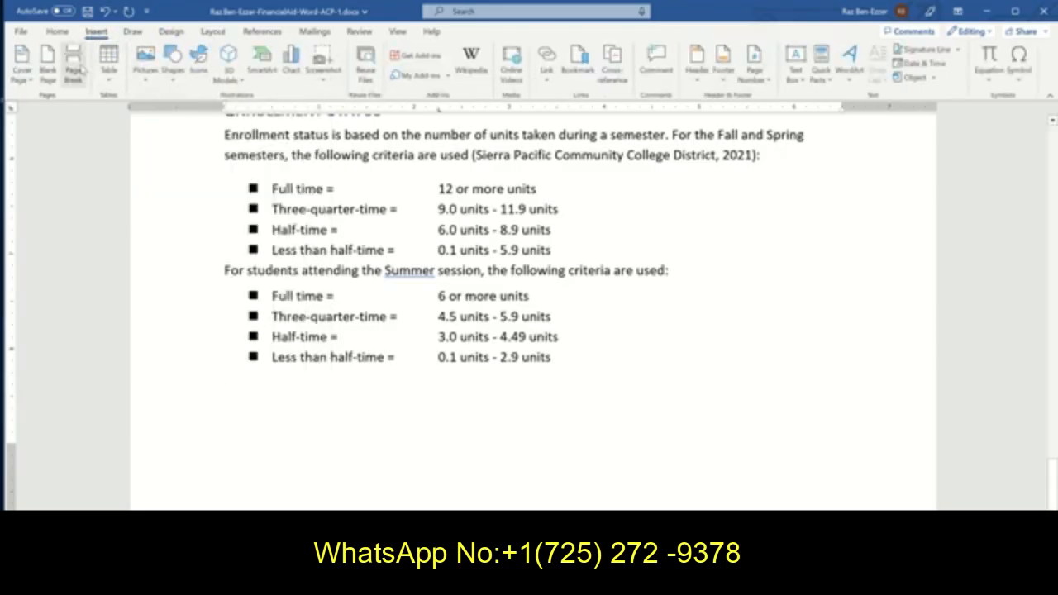
{"action": "left_click", "coordinate": [73, 59]}
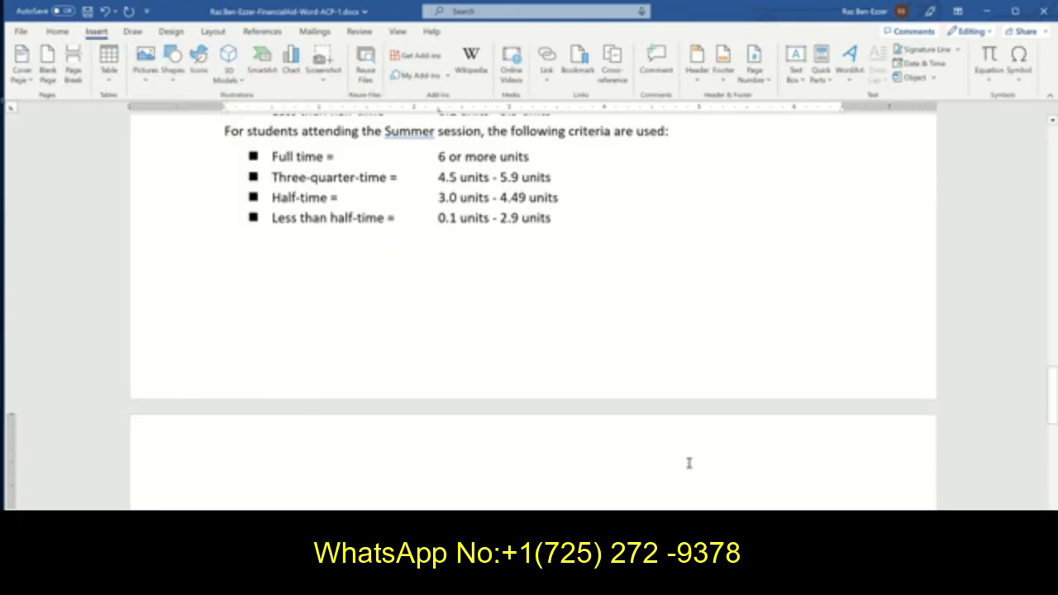
{"action": "key", "text": "ctrl+s"}
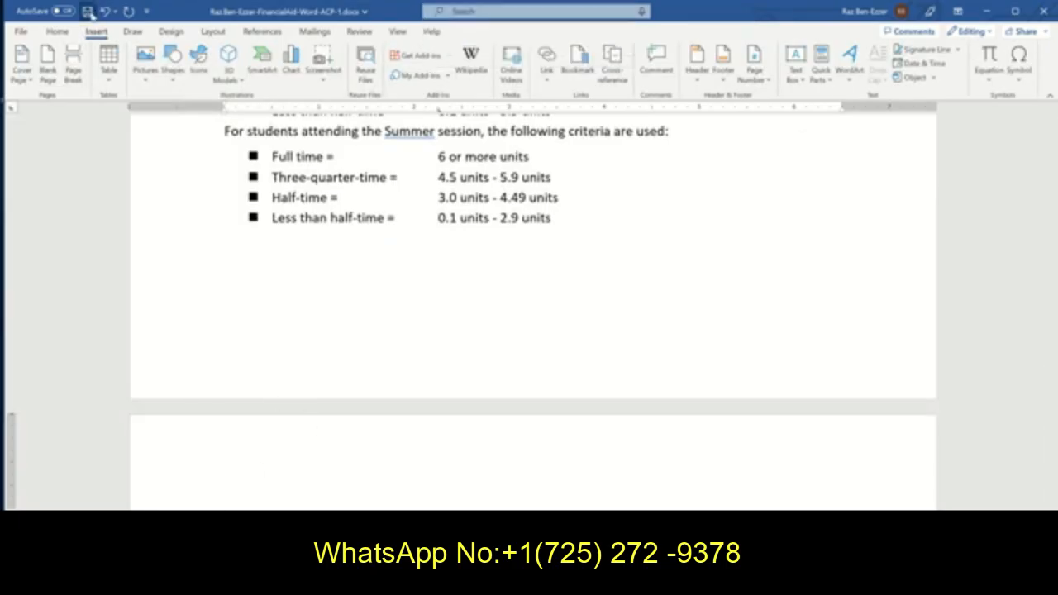
Step: Switch to SIMnet, mark items 10b and 10c, the page break and References page, as completed, and return to the Word document
{"action": "key", "text": "alt+Tab"}
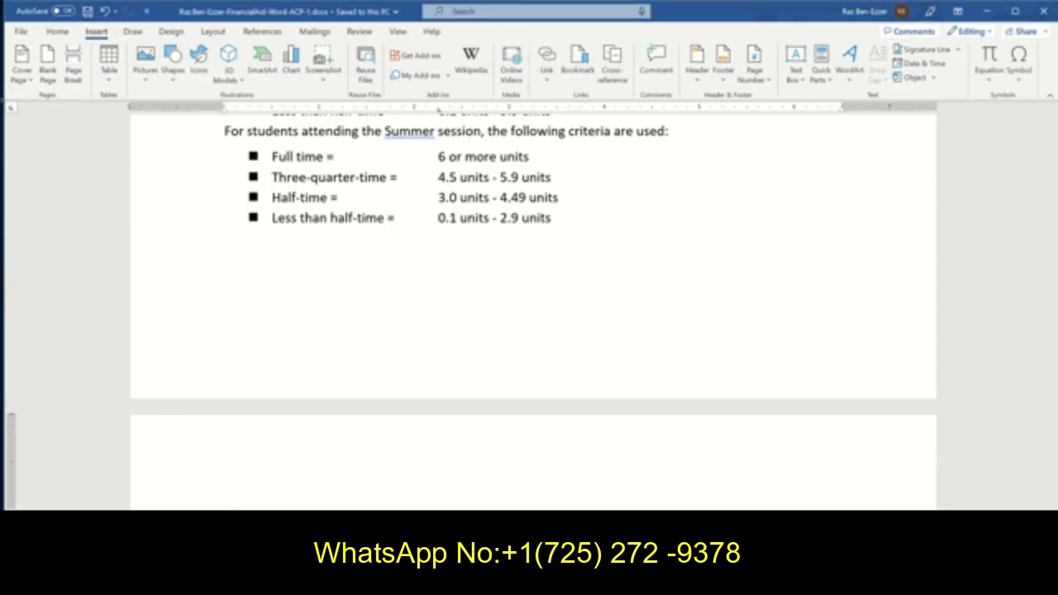
{"action": "left_click", "coordinate": [290, 246]}
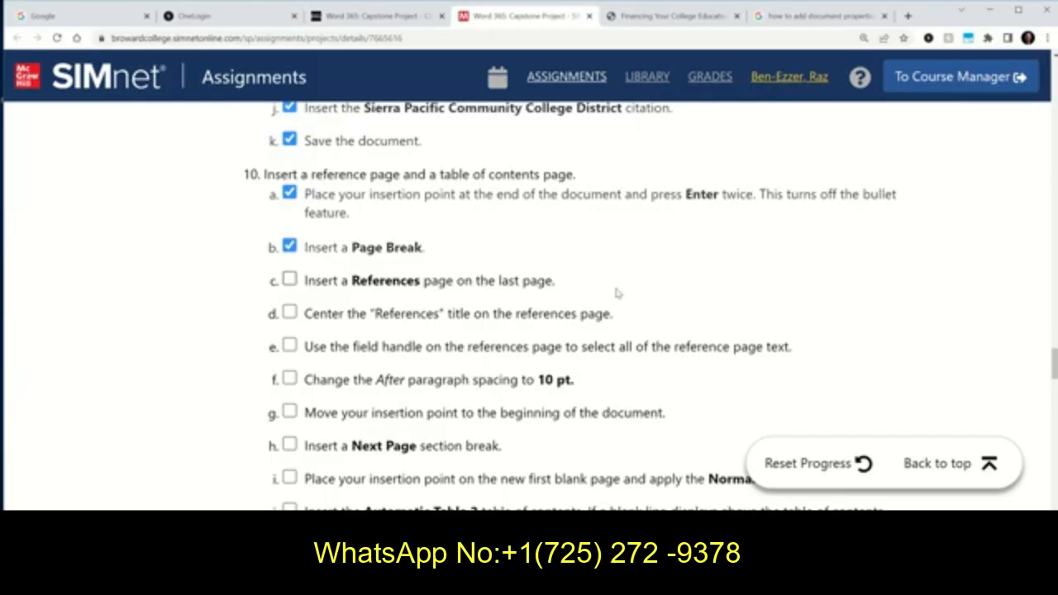
{"action": "left_click", "coordinate": [290, 279]}
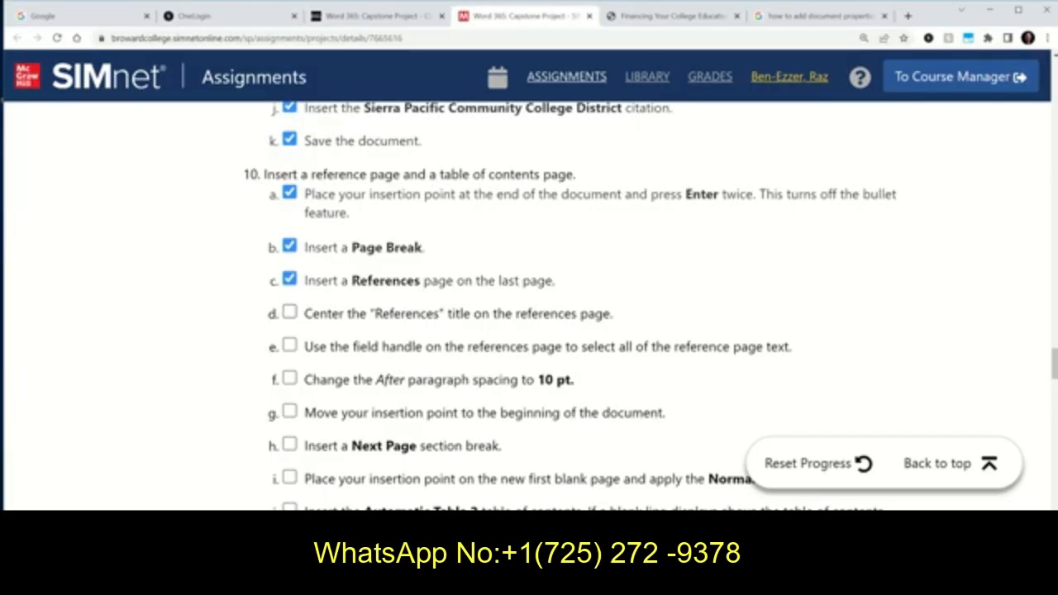
{"action": "mouse_move", "coordinate": [476, 582]}
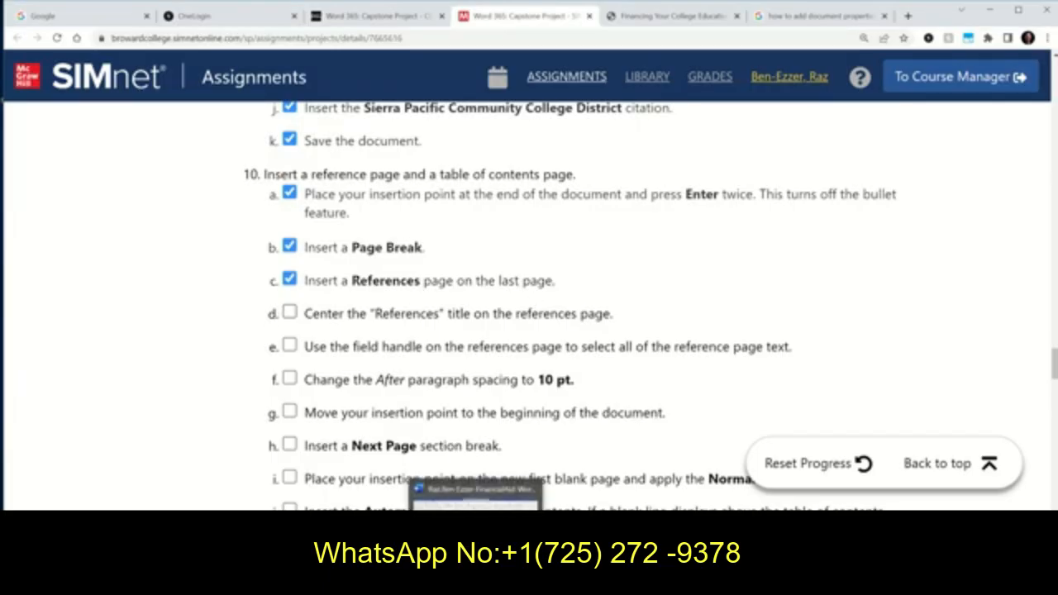
{"action": "left_click", "coordinate": [476, 496]}
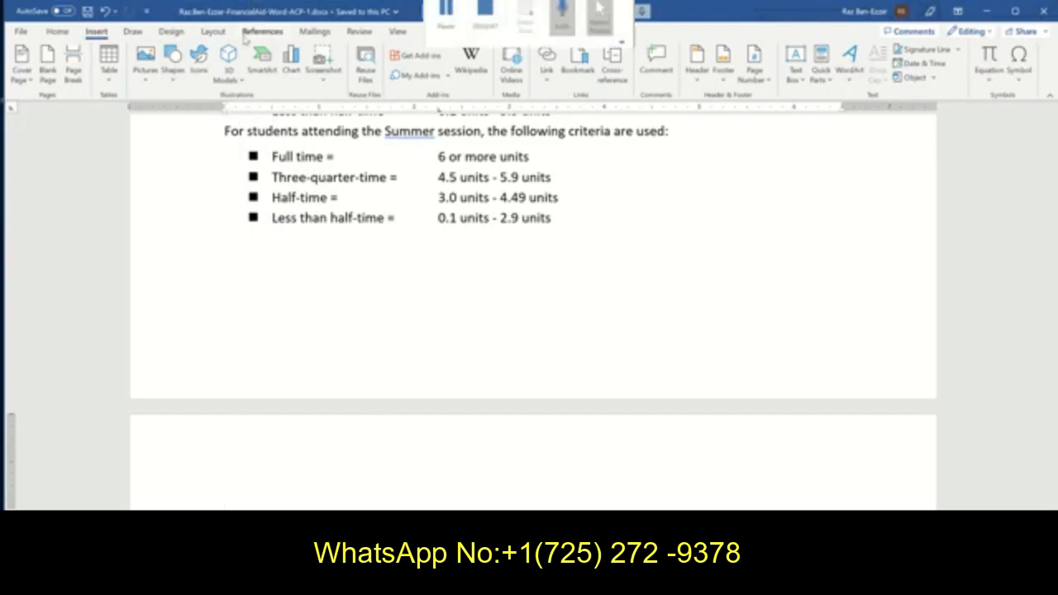
Step: Insert the built-in References bibliography on the new last page of the document
{"action": "left_click", "coordinate": [262, 31]}
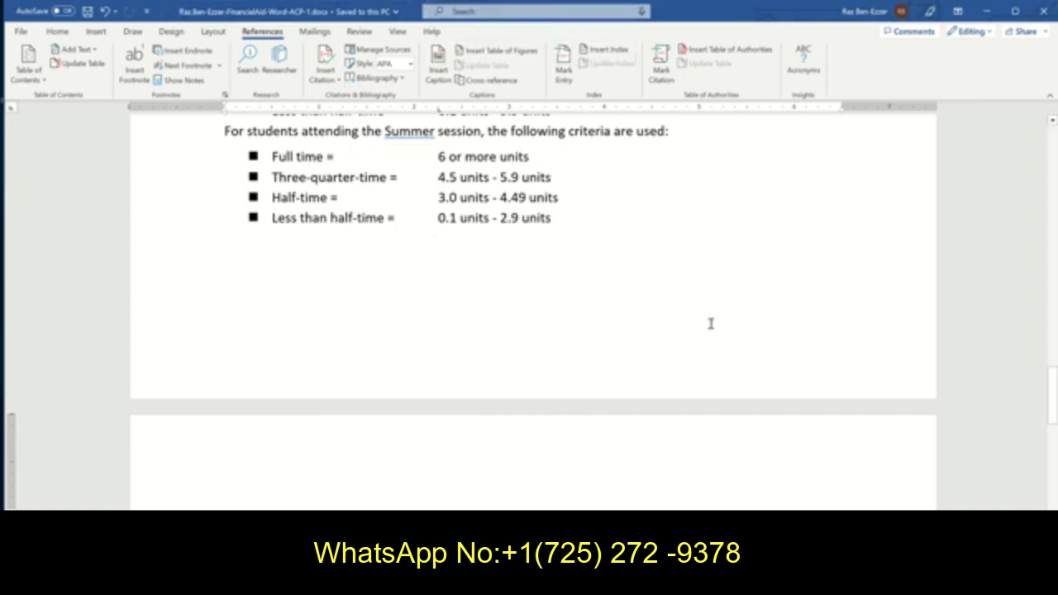
{"action": "left_click", "coordinate": [402, 75]}
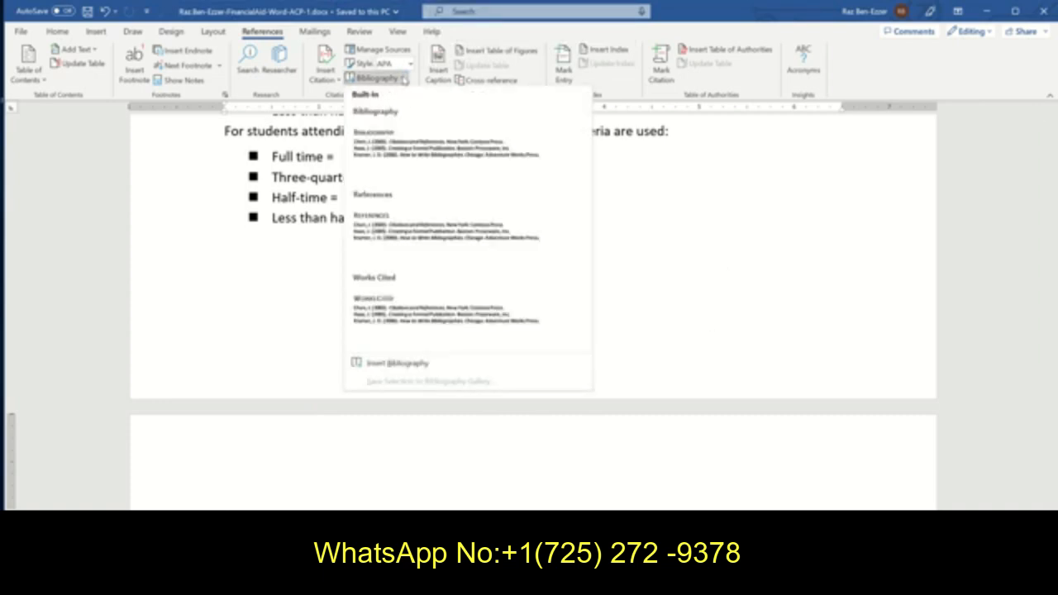
{"action": "left_click", "coordinate": [411, 221]}
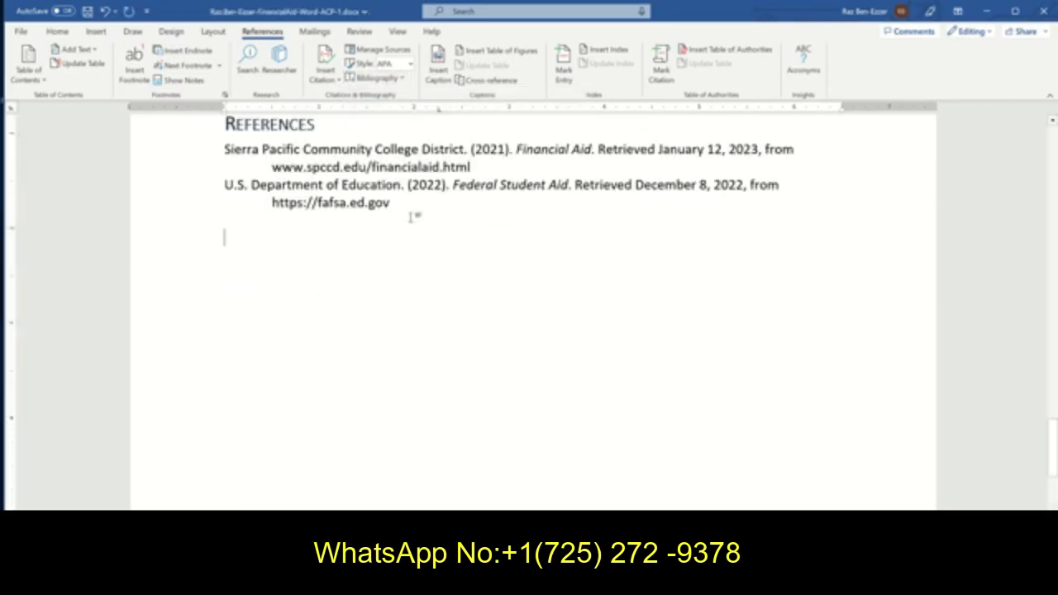
{"action": "scroll", "coordinate": [413, 214], "scroll_direction": "down", "scroll_amount": 2}
{"action": "scroll", "coordinate": [479, 286], "scroll_direction": "up", "scroll_amount": 4}
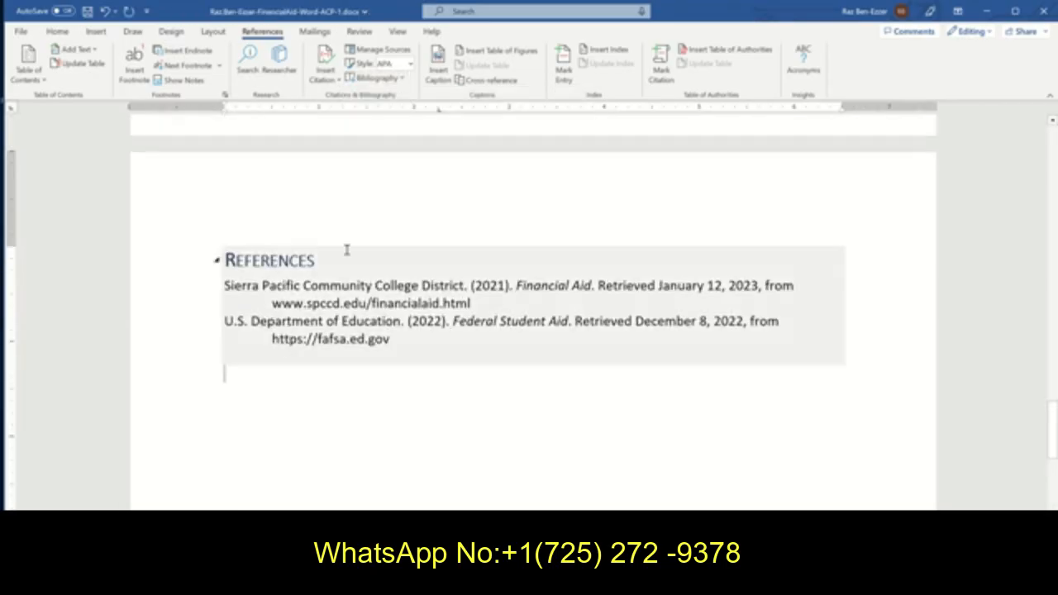
{"action": "left_click", "coordinate": [384, 386]}
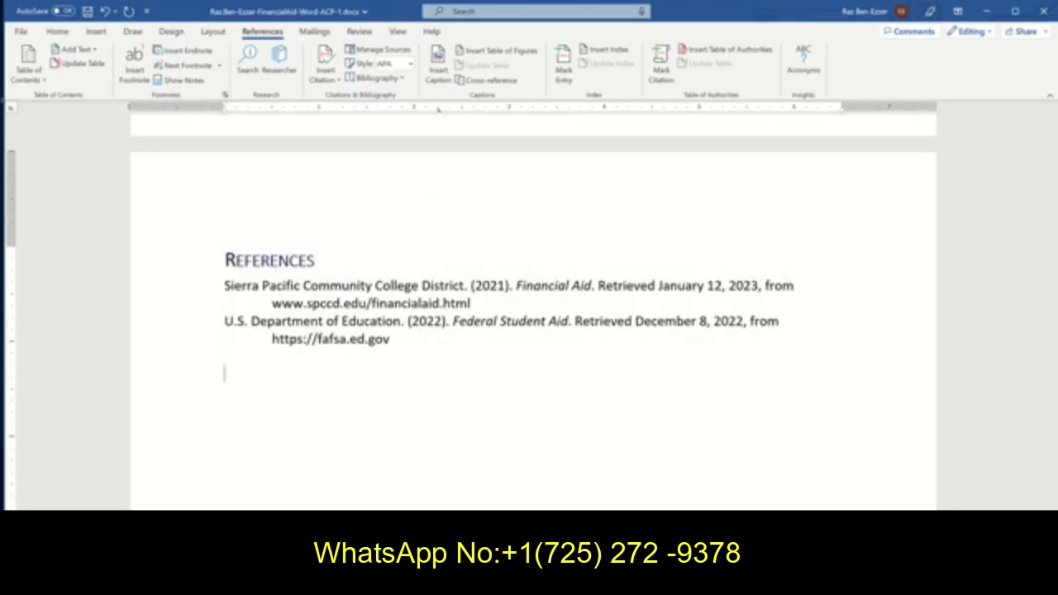
Step: Switch to SIMnet to mark item 10d as completed, and return to Word to center the "References" title
{"action": "mouse_move", "coordinate": [413, 583]}
{"action": "left_click", "coordinate": [413, 495]}
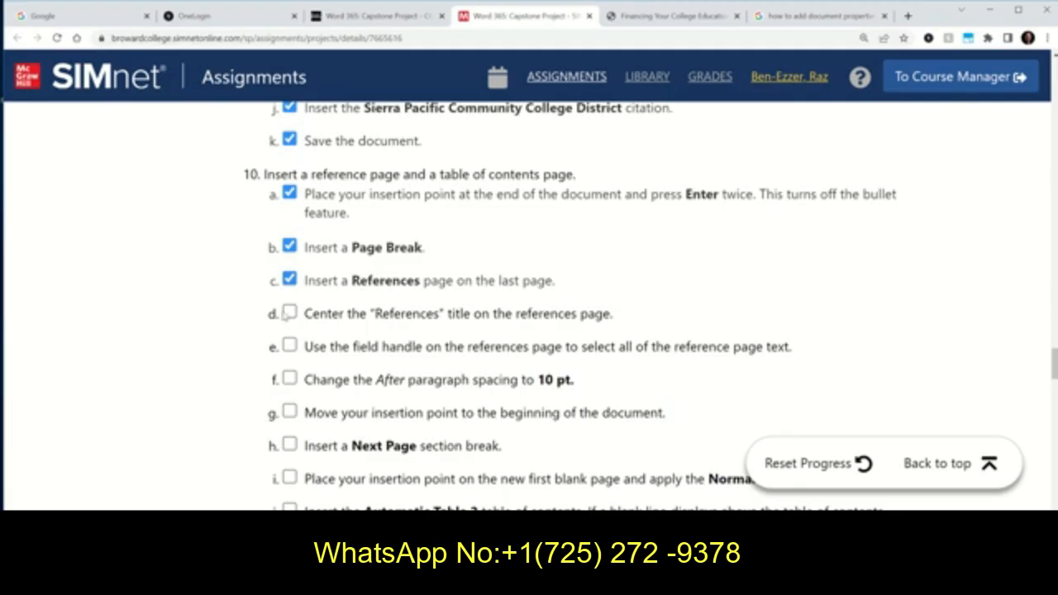
{"action": "left_click", "coordinate": [289, 314]}
{"action": "key", "text": "alt+Tab"}
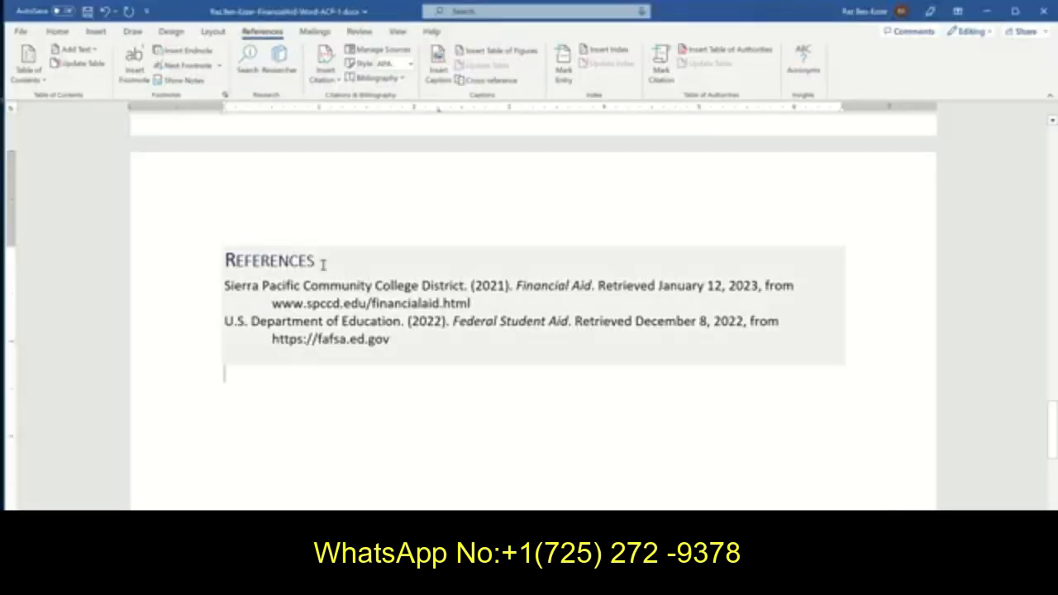
{"action": "left_click_drag", "start_coordinate": [314, 260], "coordinate": [223, 262]}
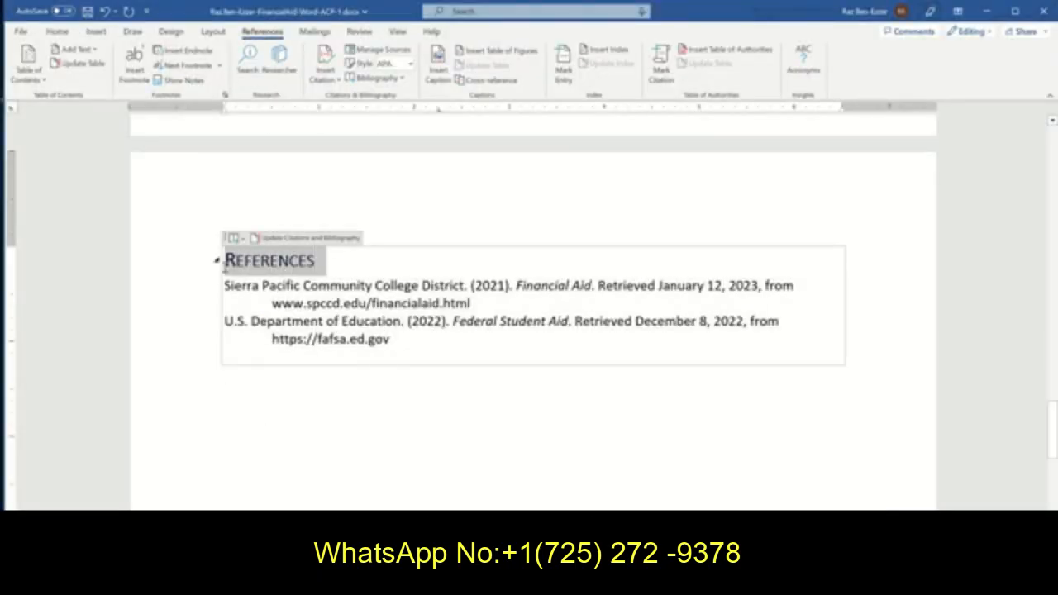
{"action": "left_click", "coordinate": [56, 31]}
{"action": "left_click", "coordinate": [304, 75]}
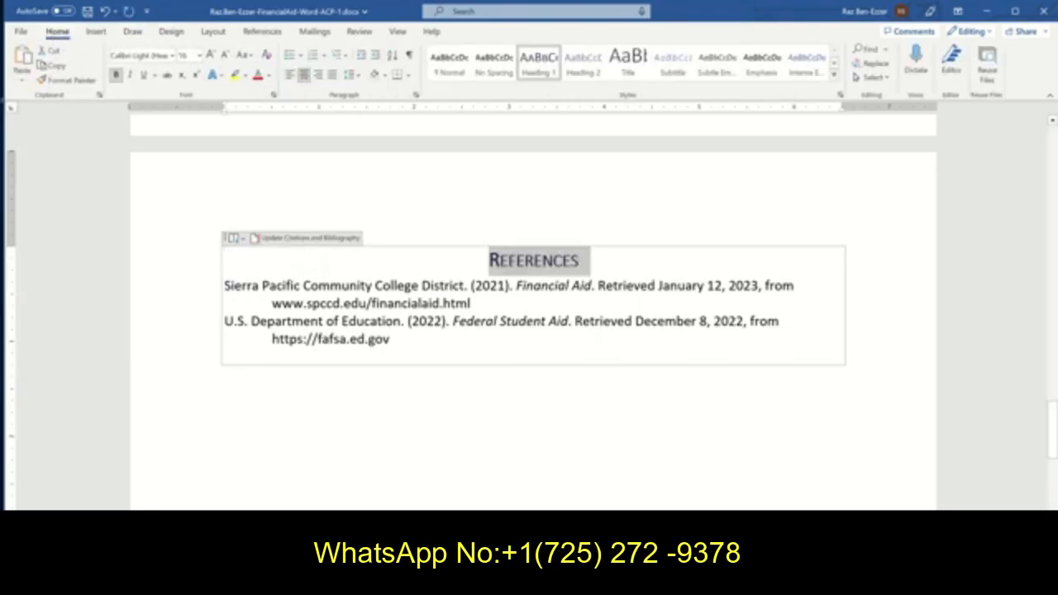
Step: Mark item 10e as completed in SIMnet, and return to Word to select all of the reference page text including its title
{"action": "left_click", "coordinate": [361, 522]}
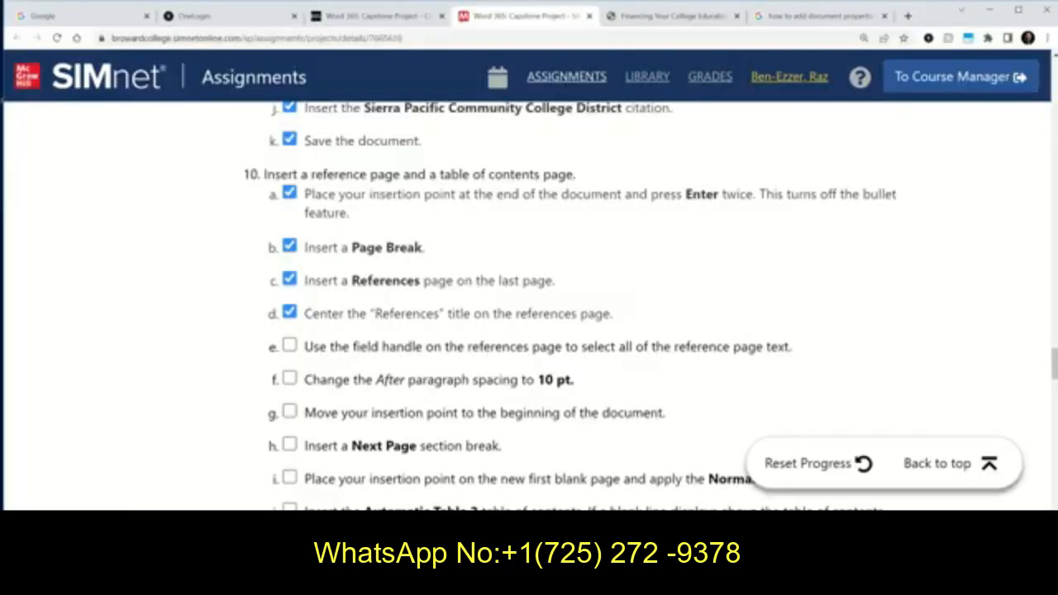
{"action": "left_click", "coordinate": [289, 345]}
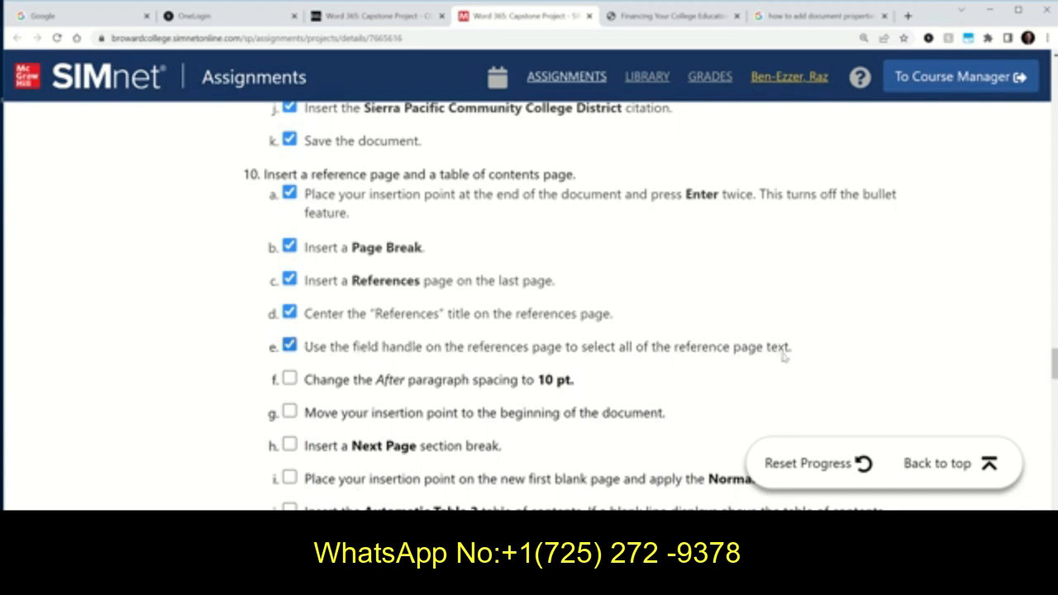
{"action": "key", "text": "alt+Tab"}
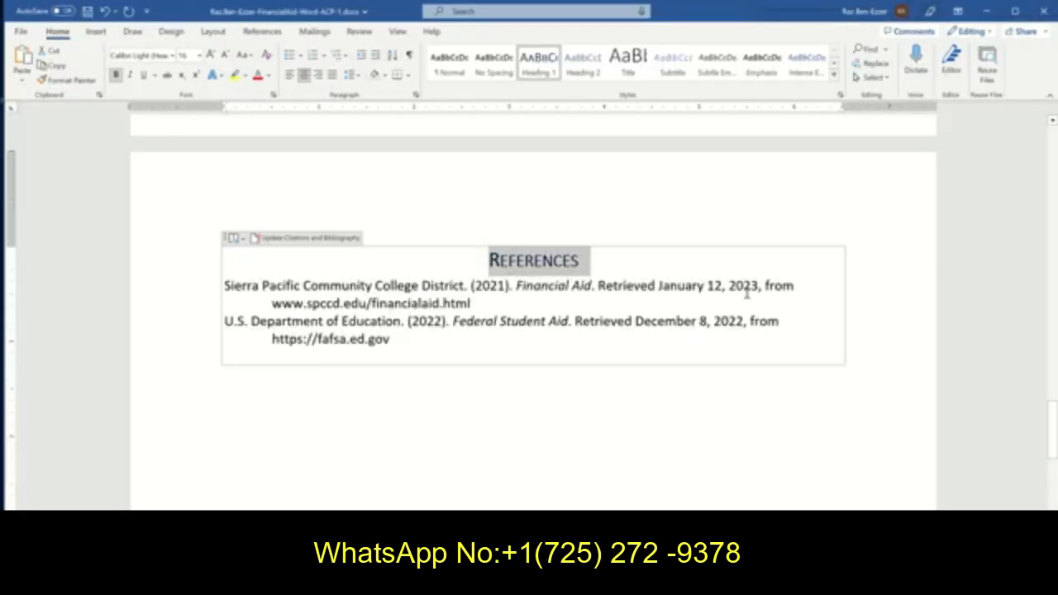
{"action": "left_click_drag", "start_coordinate": [425, 342], "coordinate": [203, 265]}
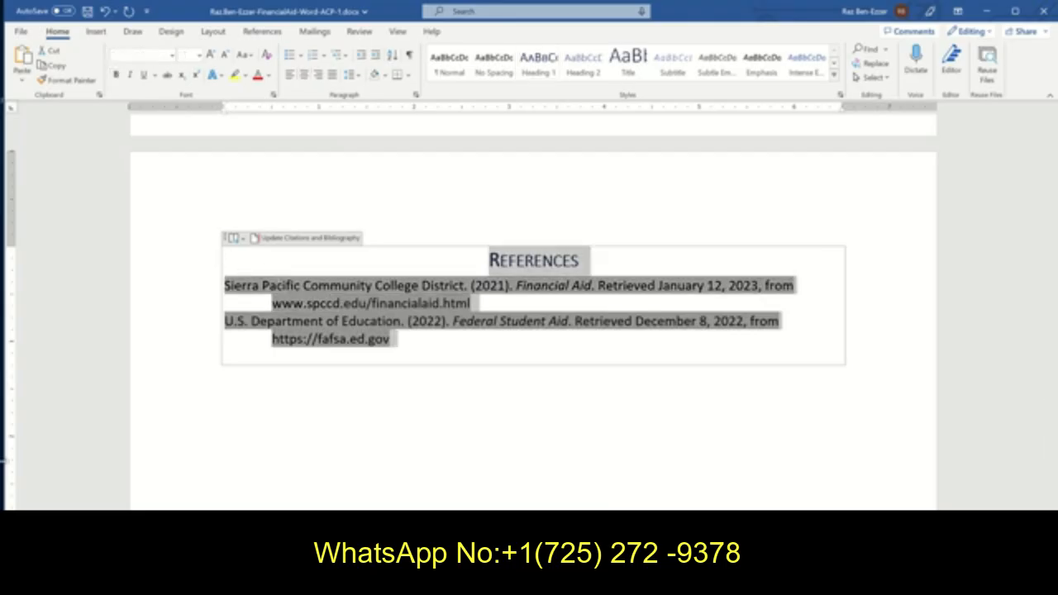
{"action": "left_click", "coordinate": [496, 253]}
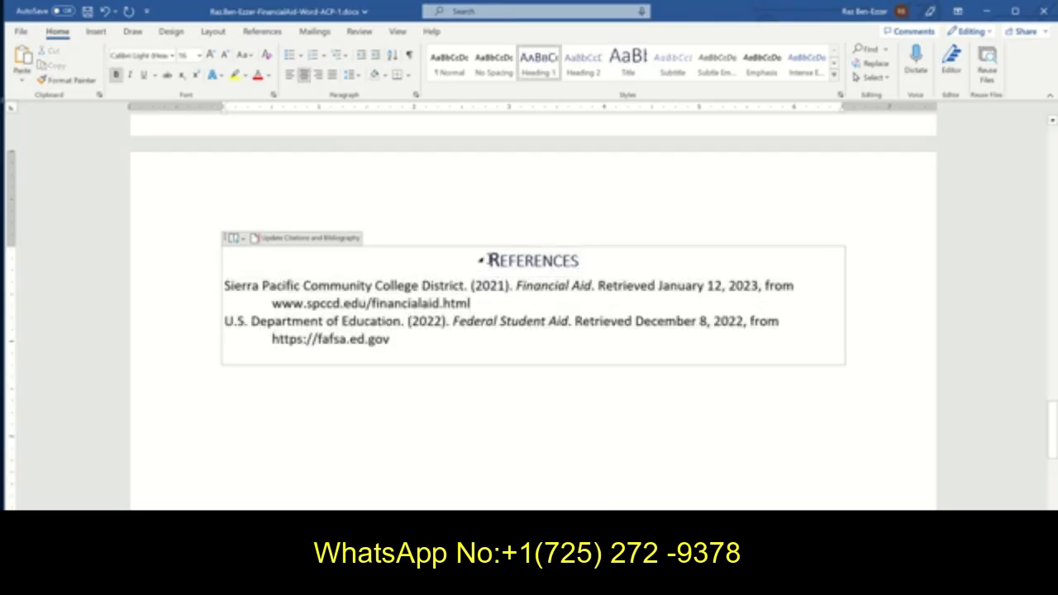
{"action": "key", "text": "ctrl+a"}
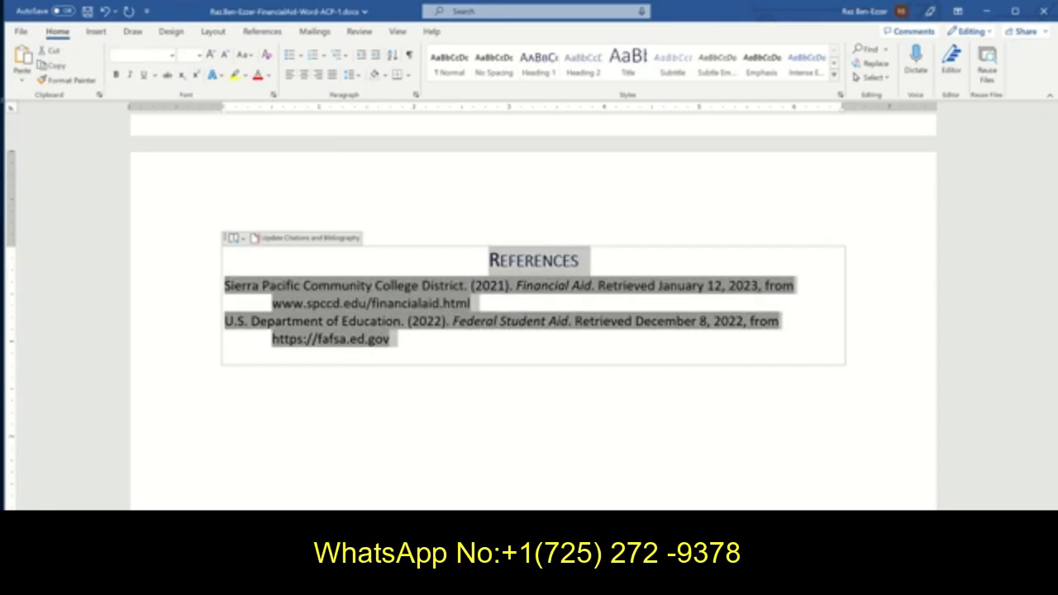
Step: Check item 10f in SIMnet, and return to Word to set the selected reference text's After paragraph spacing to 10 pt
{"action": "left_click", "coordinate": [413, 496]}
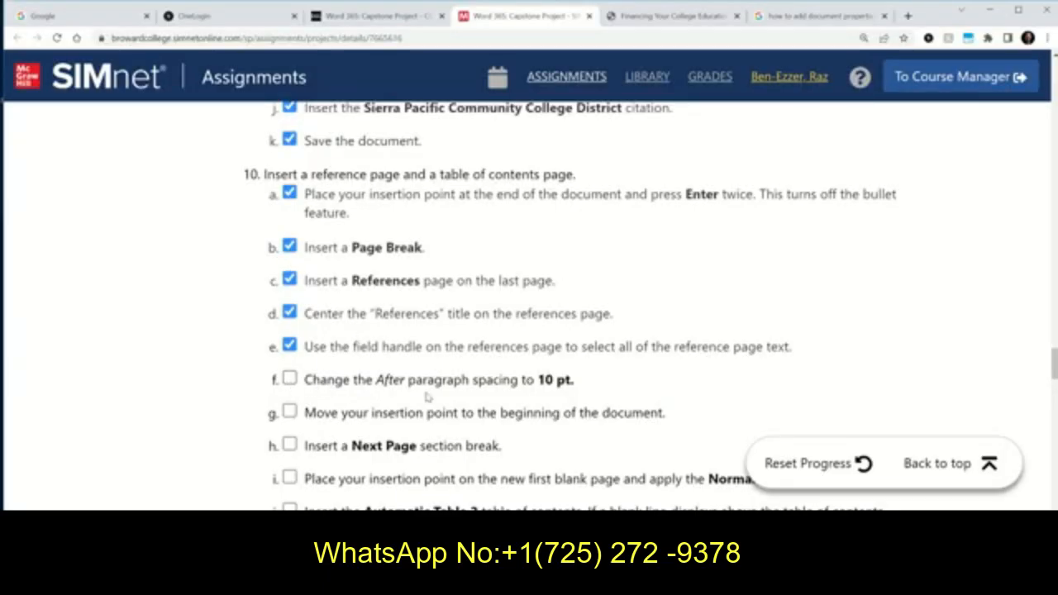
{"action": "key", "text": "alt+Tab"}
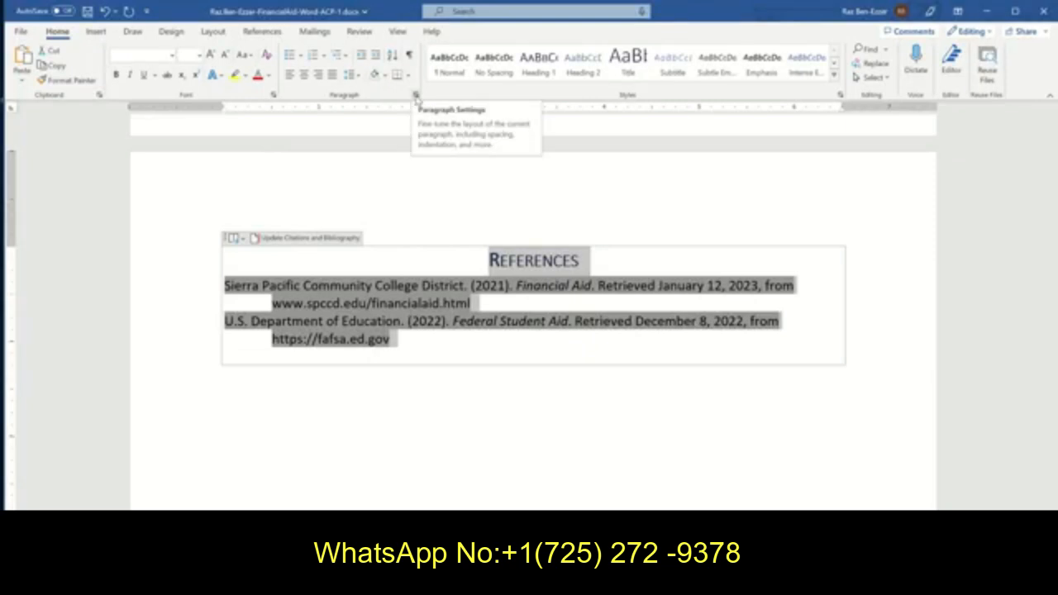
{"action": "left_click", "coordinate": [416, 96]}
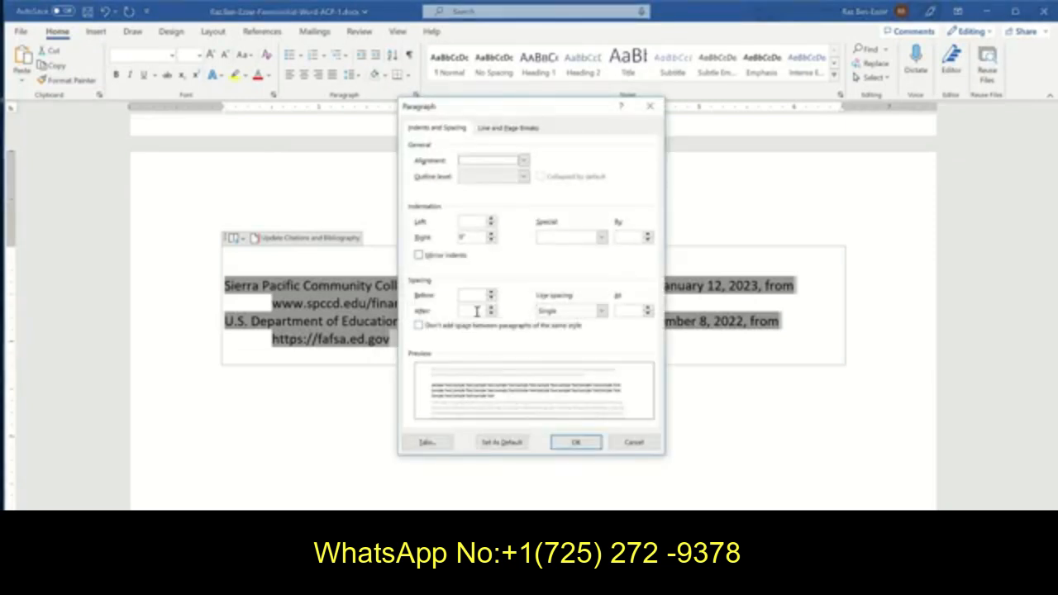
{"action": "left_click", "coordinate": [474, 311]}
{"action": "left_click", "coordinate": [576, 442]}
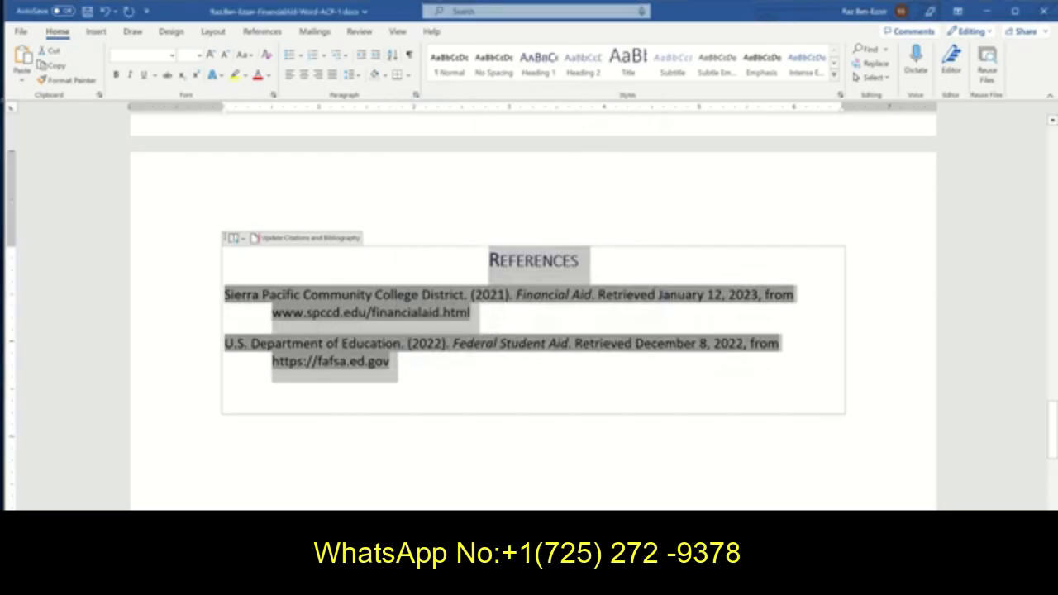
Step: Switch to SIMnet, mark item 10f as completed, and return to Word to deselect the reference text
{"action": "left_click", "coordinate": [425, 579]}
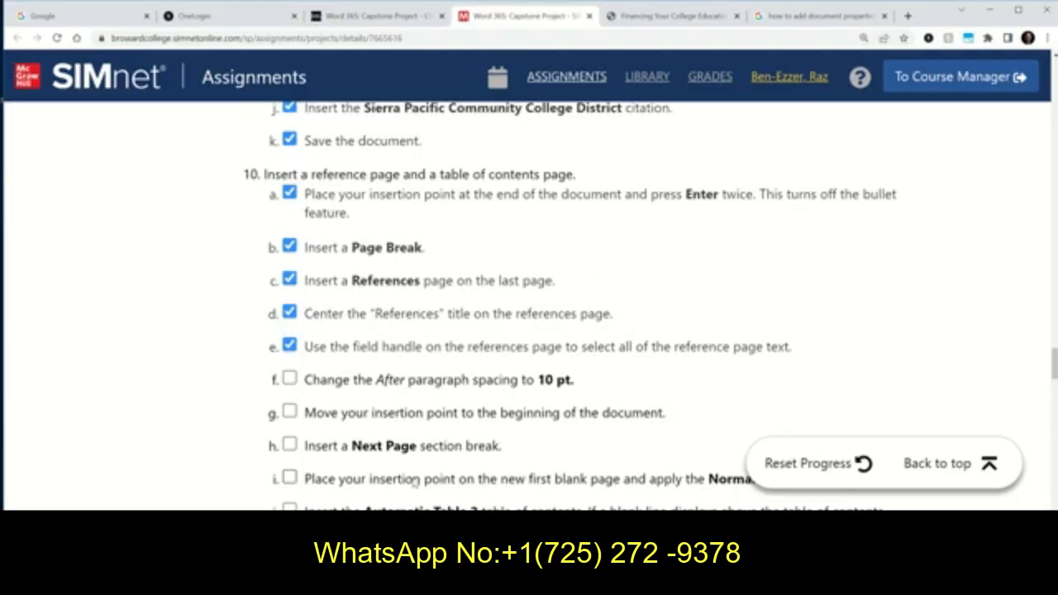
{"action": "left_click", "coordinate": [289, 378]}
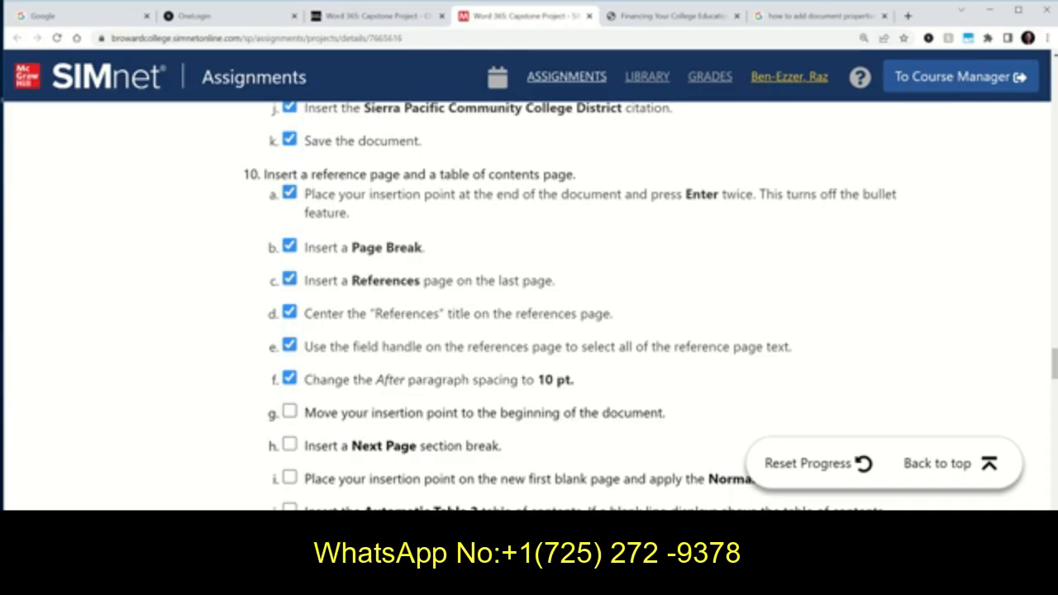
{"action": "left_click", "coordinate": [405, 578]}
{"action": "left_click", "coordinate": [388, 459]}
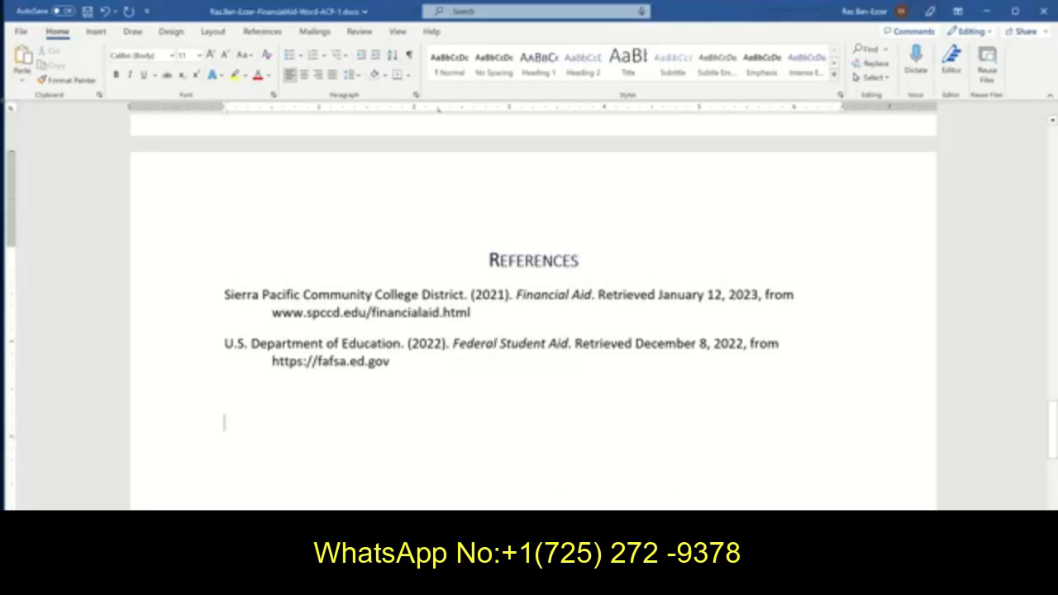
Step: Open the solution sample PDF in the browser and compare its References page with the one in the Word document
{"action": "left_click", "coordinate": [401, 489]}
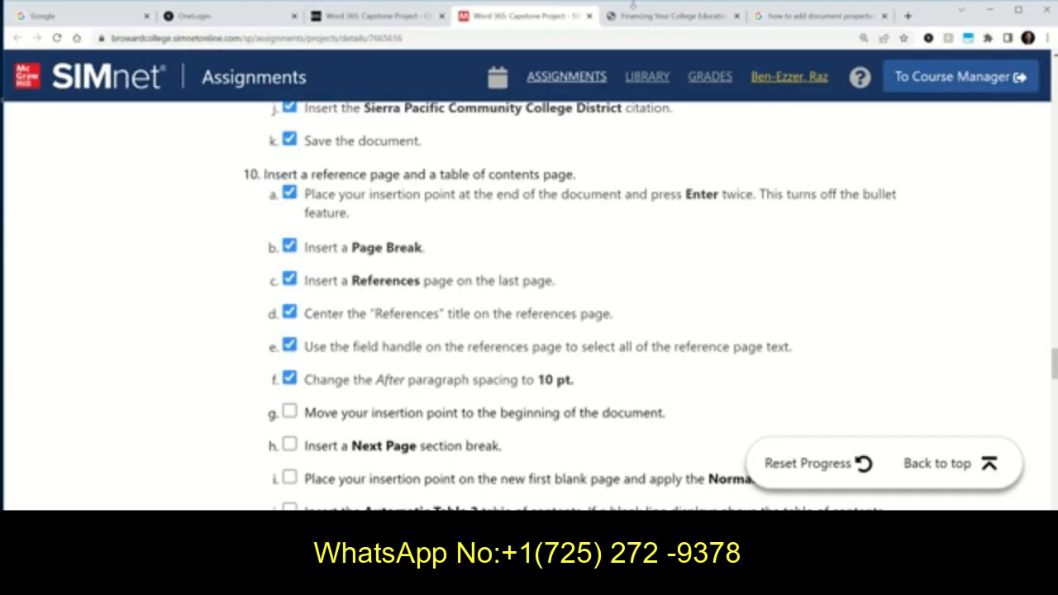
{"action": "left_click", "coordinate": [673, 15]}
{"action": "scroll", "coordinate": [584, 355], "scroll_direction": "down", "scroll_amount": 10}
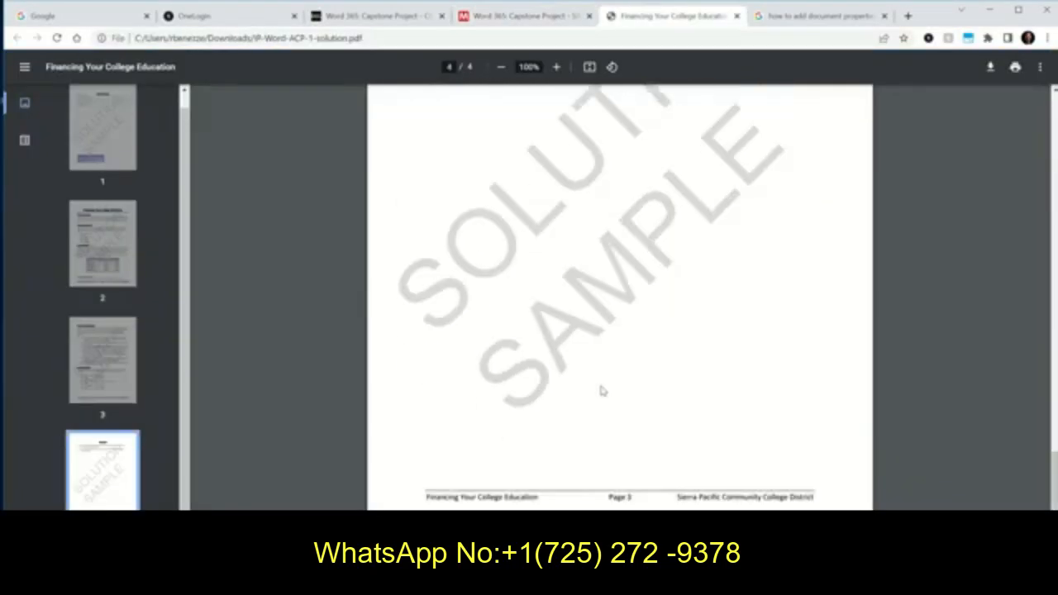
{"action": "scroll", "coordinate": [593, 376], "scroll_direction": "up", "scroll_amount": 6}
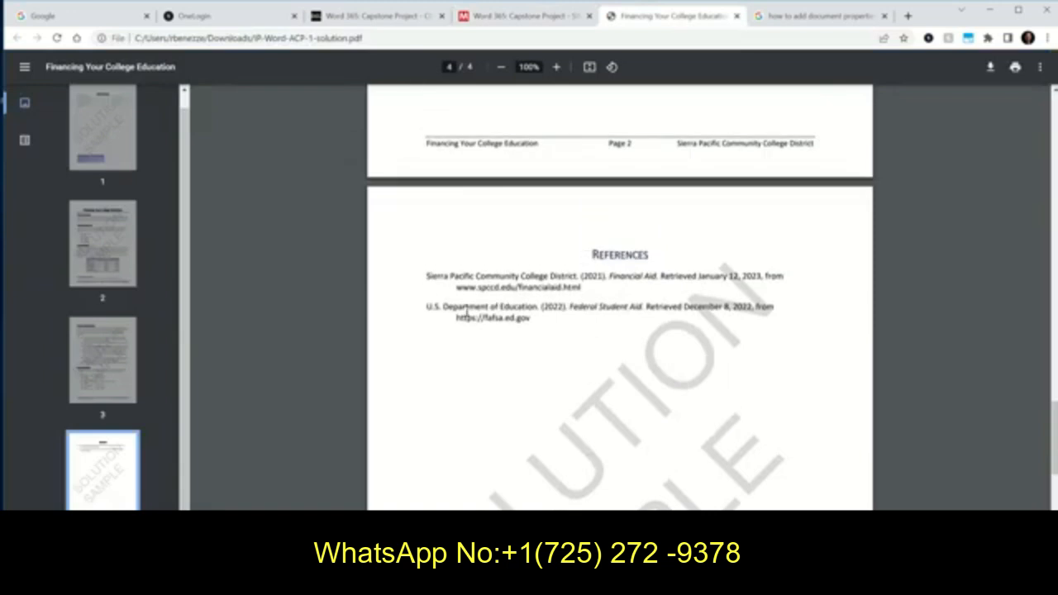
{"action": "key", "text": "alt+Tab"}
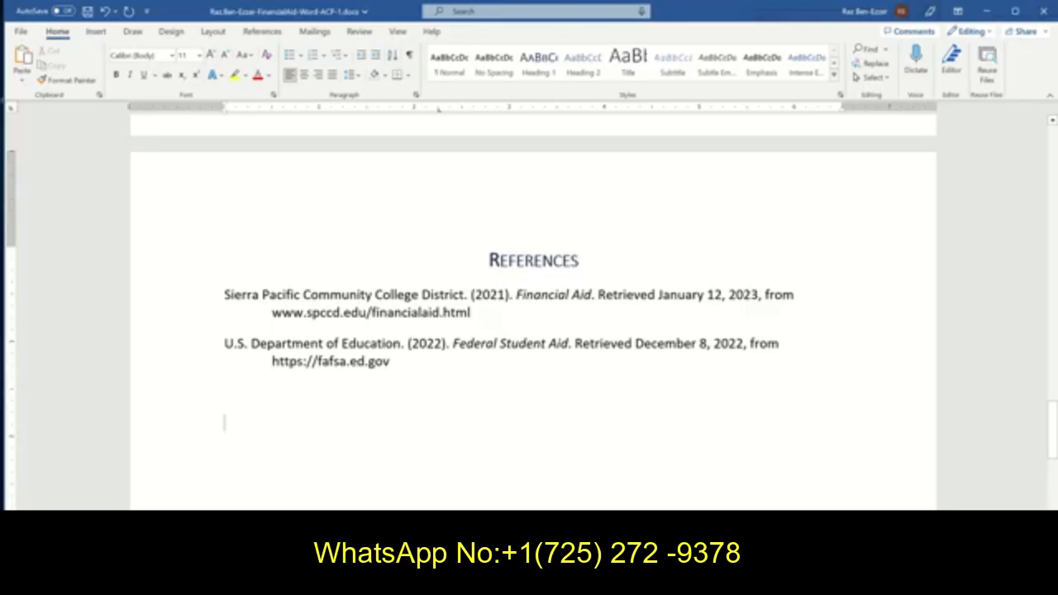
{"action": "left_click", "coordinate": [410, 501]}
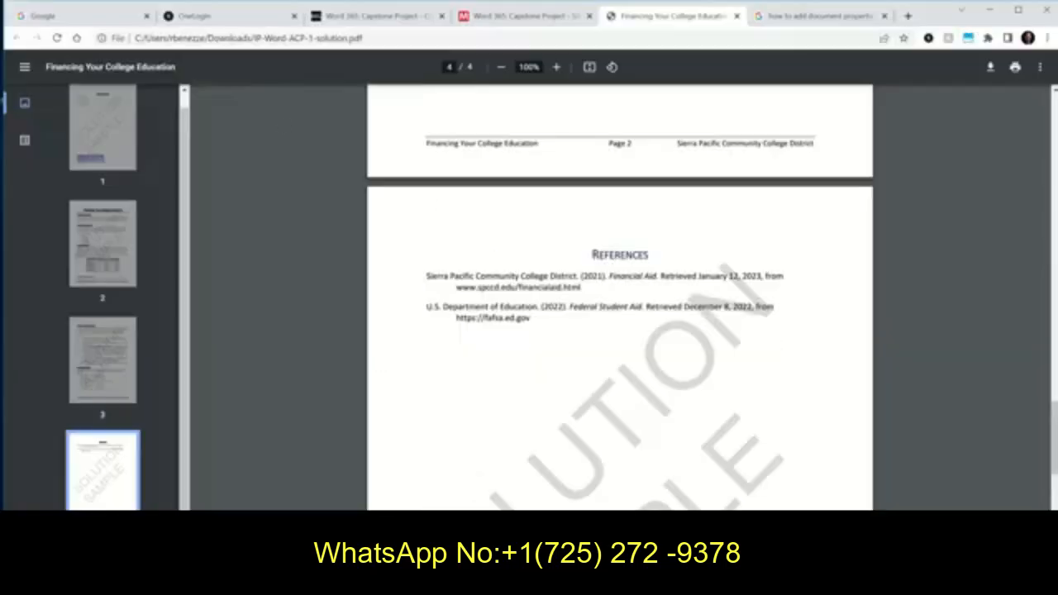
Step: Return to the SIMnet instructions and switch to Word to place the insertion point before the "Financing Your College Education" title
{"action": "left_click", "coordinate": [495, 16]}
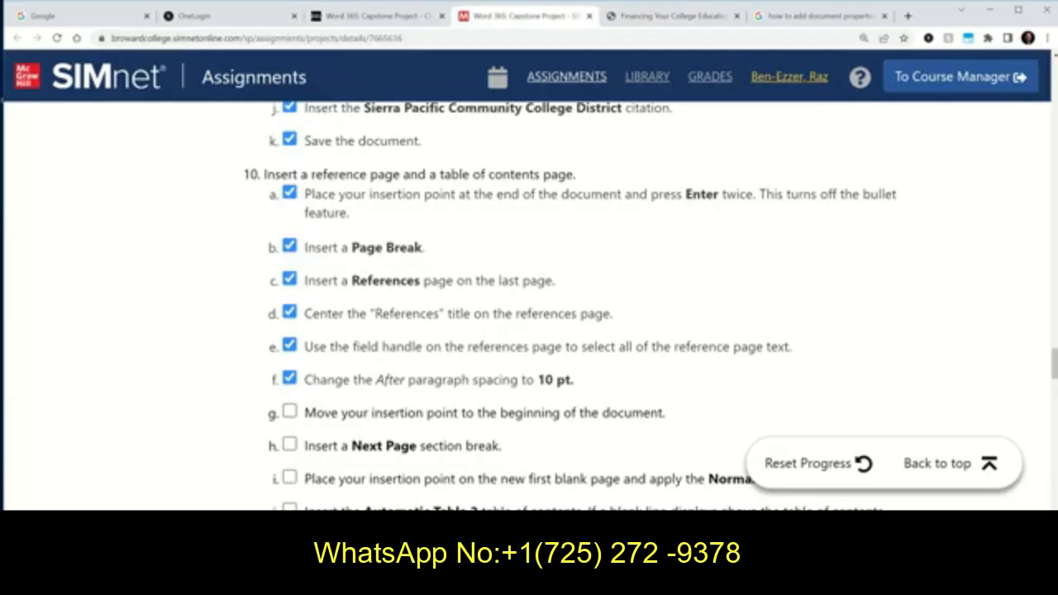
{"action": "key", "text": "alt+Tab"}
{"action": "scroll", "coordinate": [375, 157], "scroll_direction": "up", "scroll_amount": 15}
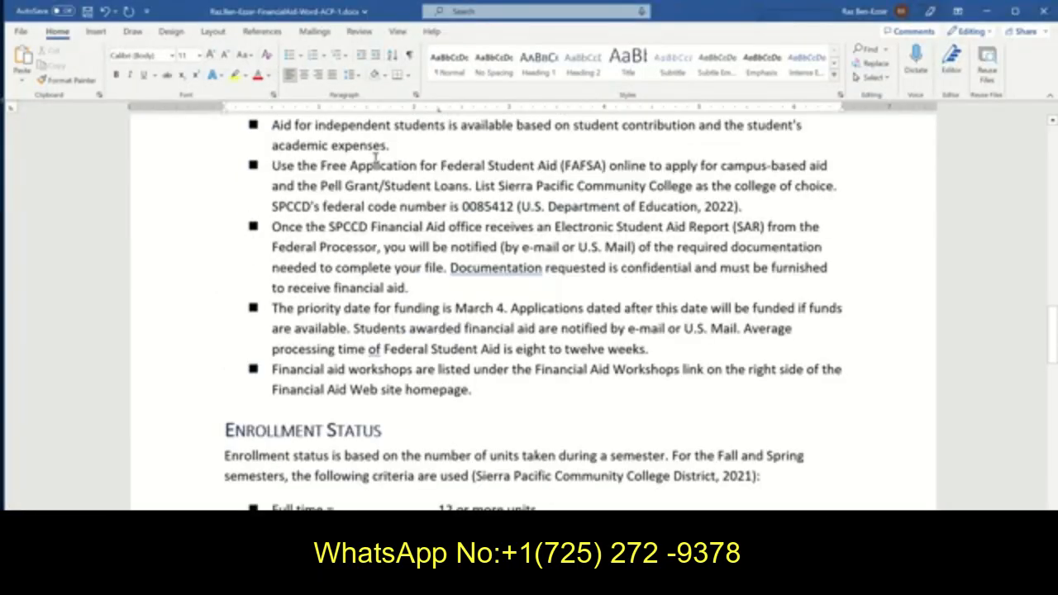
{"action": "scroll", "coordinate": [374, 157], "scroll_direction": "up", "scroll_amount": 15}
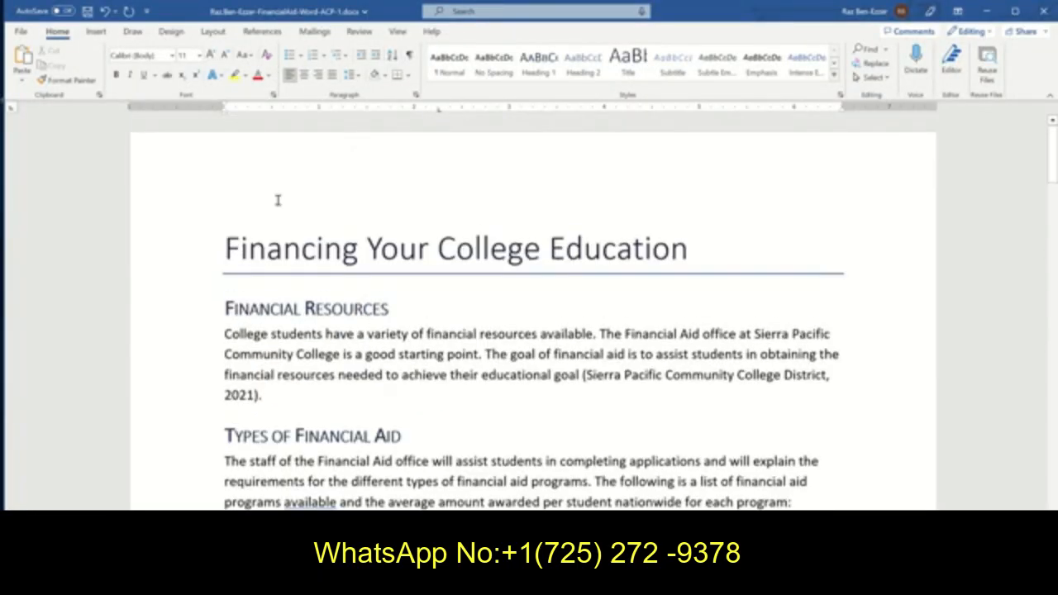
{"action": "left_click", "coordinate": [226, 246]}
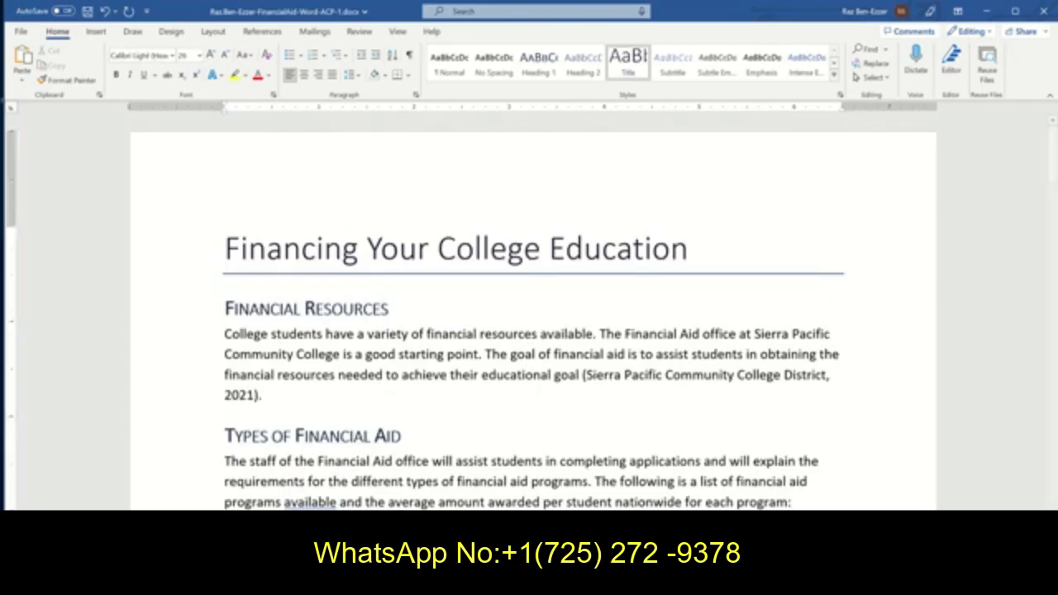
Step: Switch to SIMnet, mark item 10g as completed, and return to the Word document
{"action": "mouse_move", "coordinate": [477, 584]}
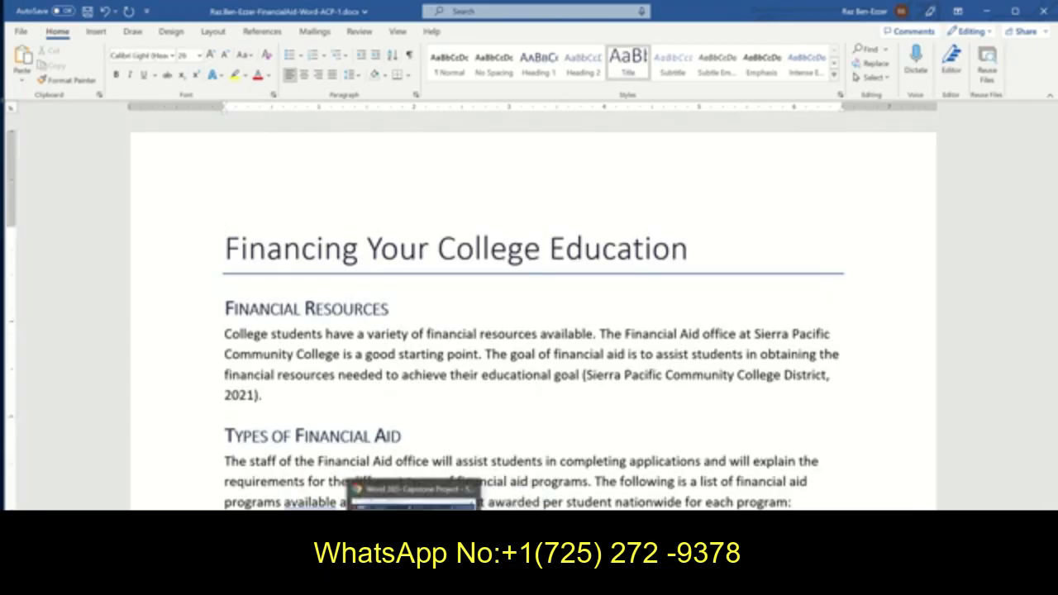
{"action": "key", "text": "alt+Tab"}
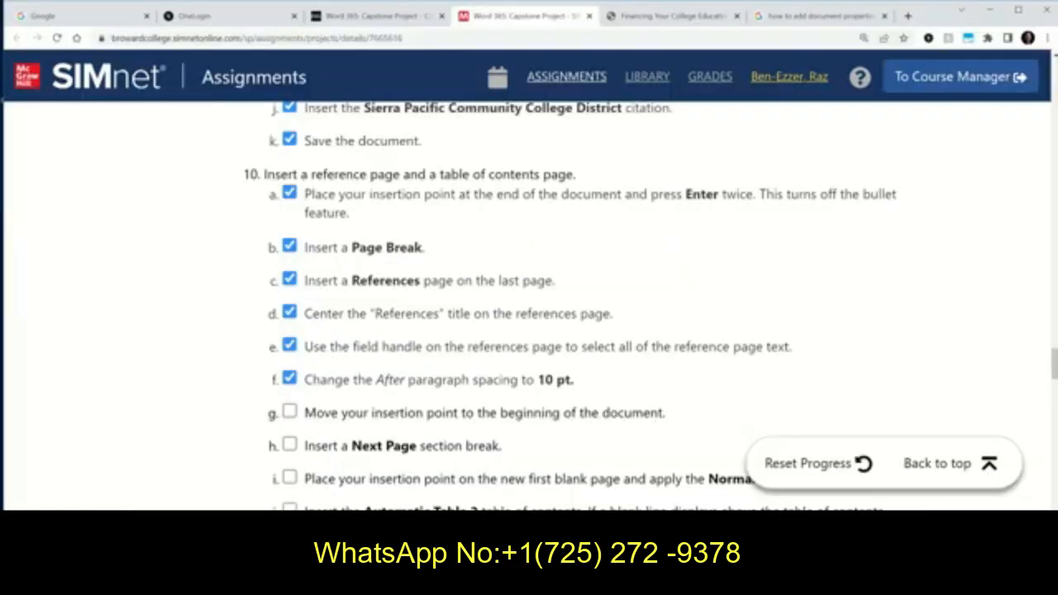
{"action": "left_click", "coordinate": [290, 411]}
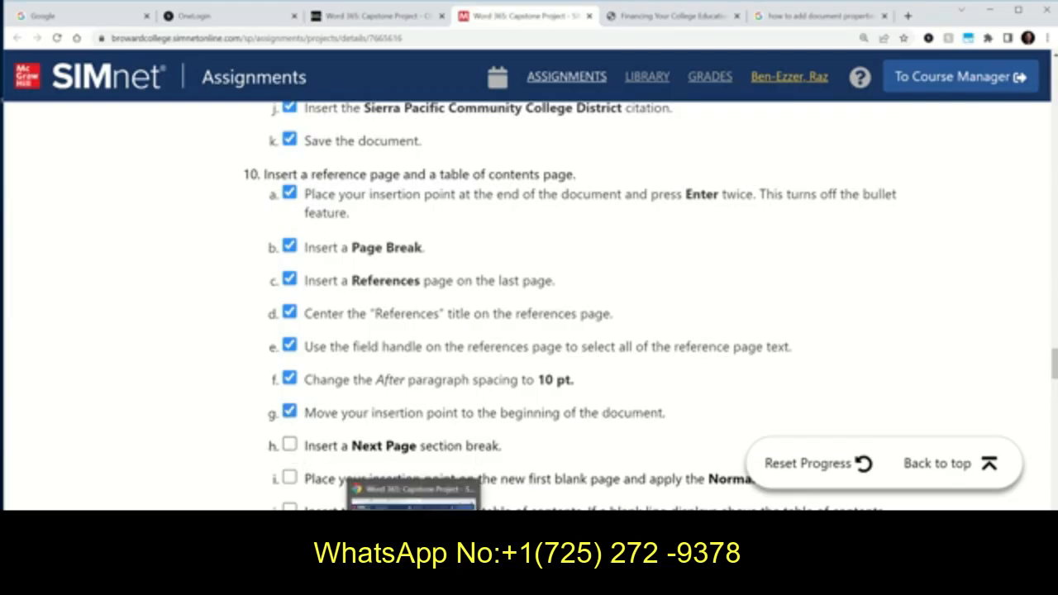
{"action": "left_click", "coordinate": [413, 582]}
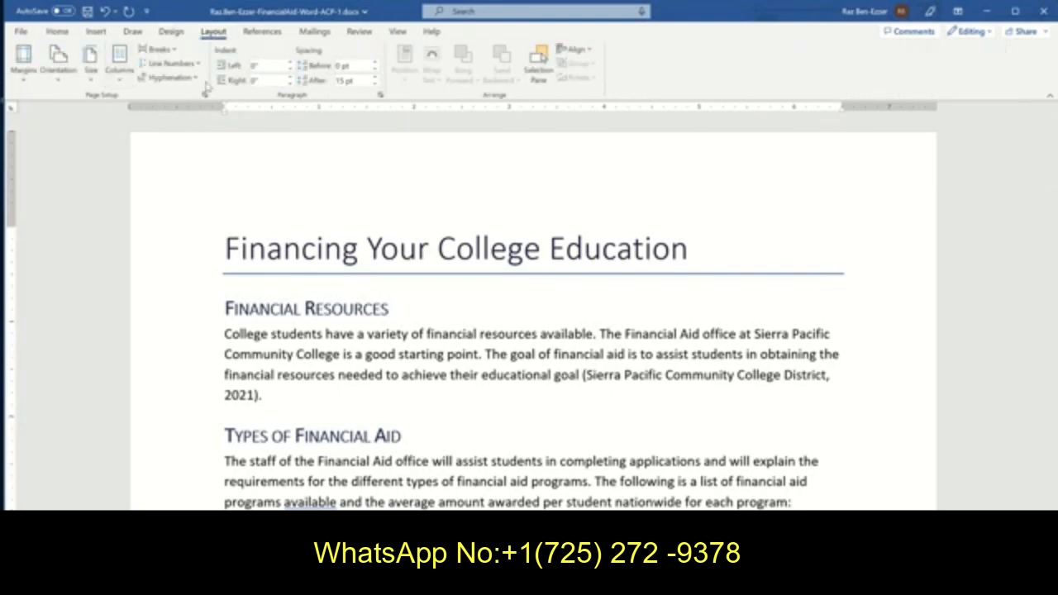
Step: Insert a Next Page section break before the "Financing Your College Education" title and show the formatting marks to check it
{"action": "left_click", "coordinate": [175, 51]}
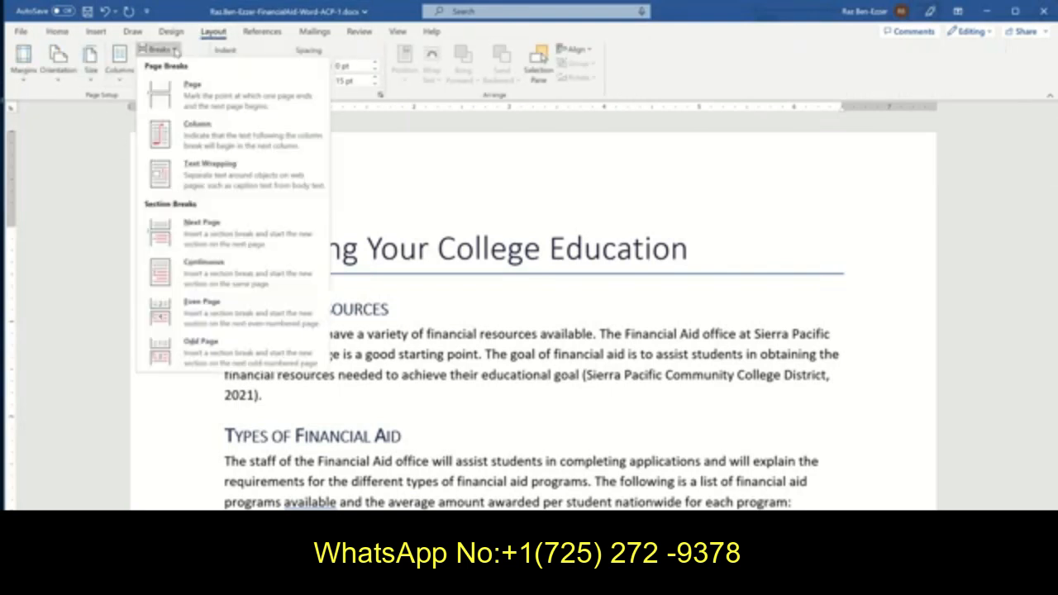
{"action": "left_click", "coordinate": [206, 232]}
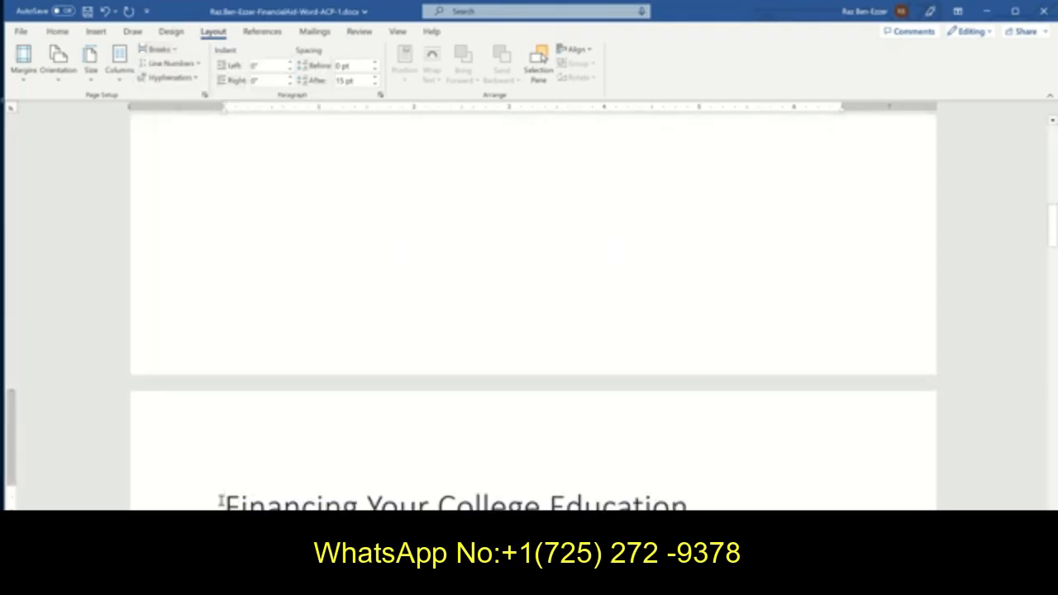
{"action": "scroll", "coordinate": [220, 501], "scroll_direction": "down", "scroll_amount": 6}
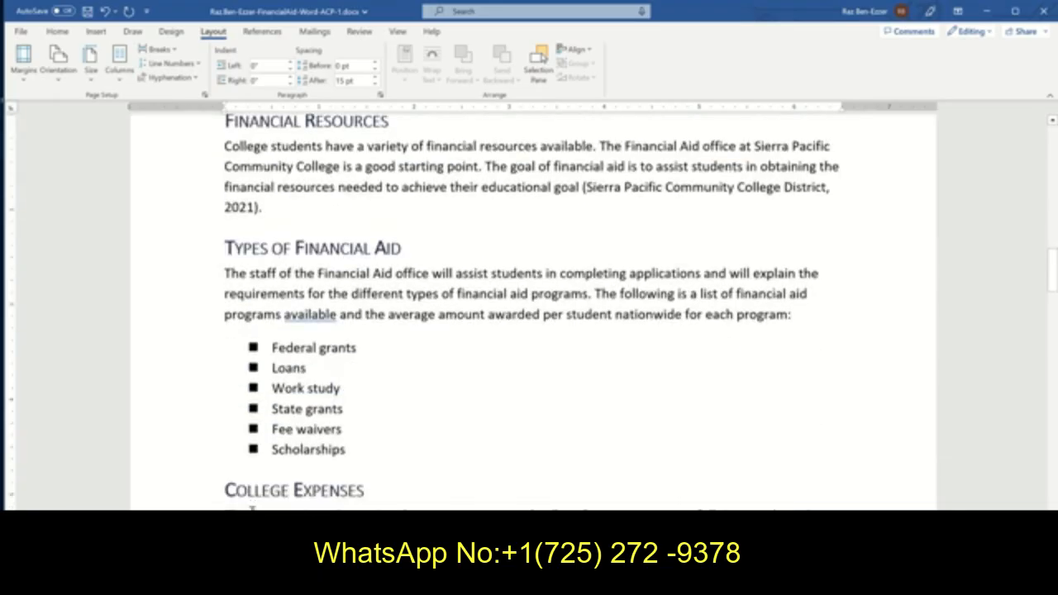
{"action": "scroll", "coordinate": [248, 500], "scroll_direction": "down", "scroll_amount": 3}
{"action": "scroll", "coordinate": [247, 496], "scroll_direction": "up", "scroll_amount": 15}
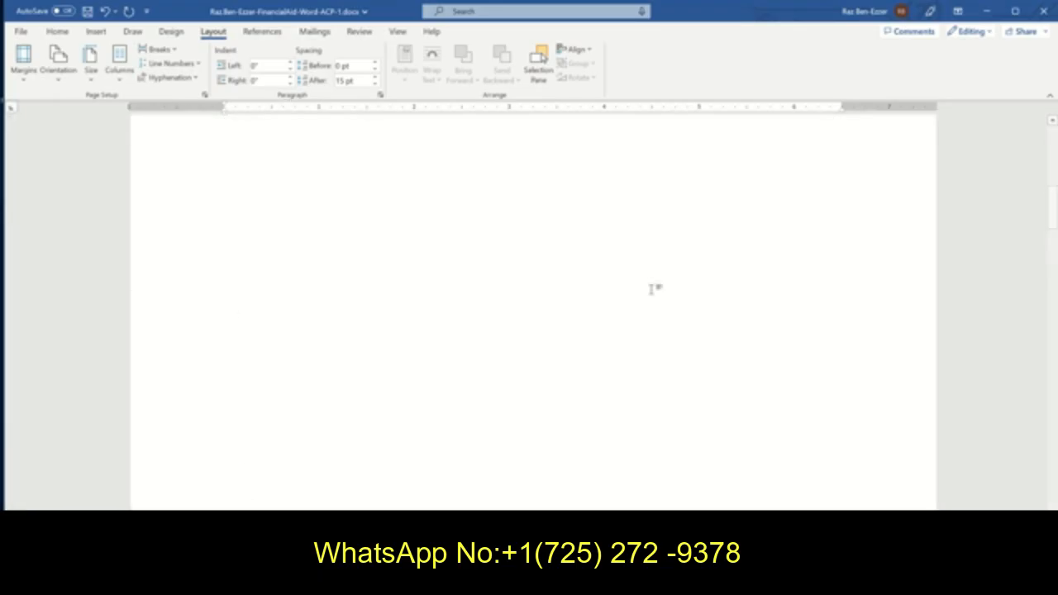
{"action": "scroll", "coordinate": [402, 277], "scroll_direction": "up", "scroll_amount": 1}
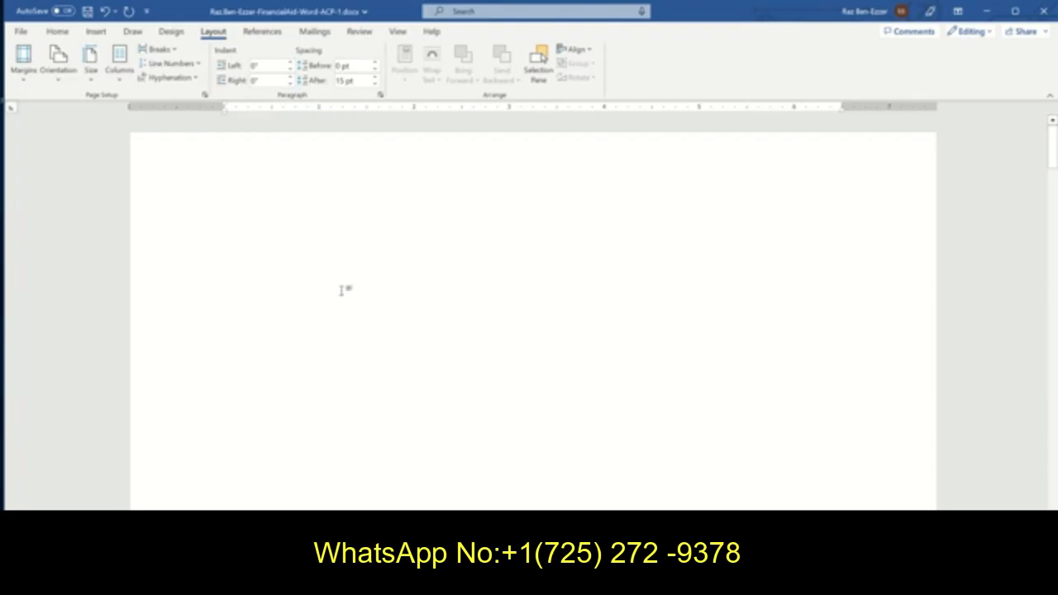
{"action": "left_click", "coordinate": [57, 31]}
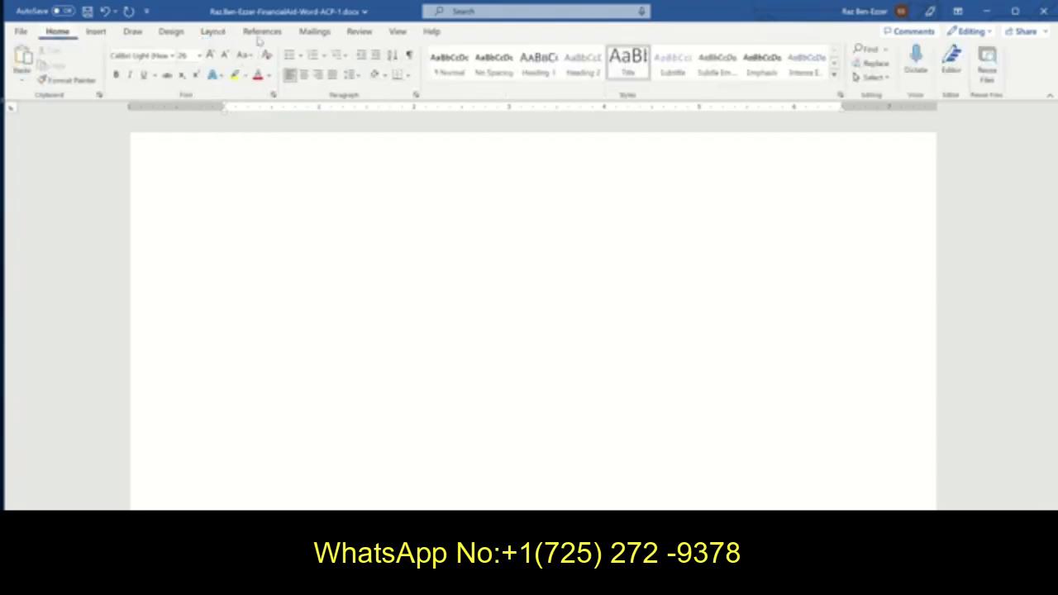
{"action": "left_click", "coordinate": [410, 55]}
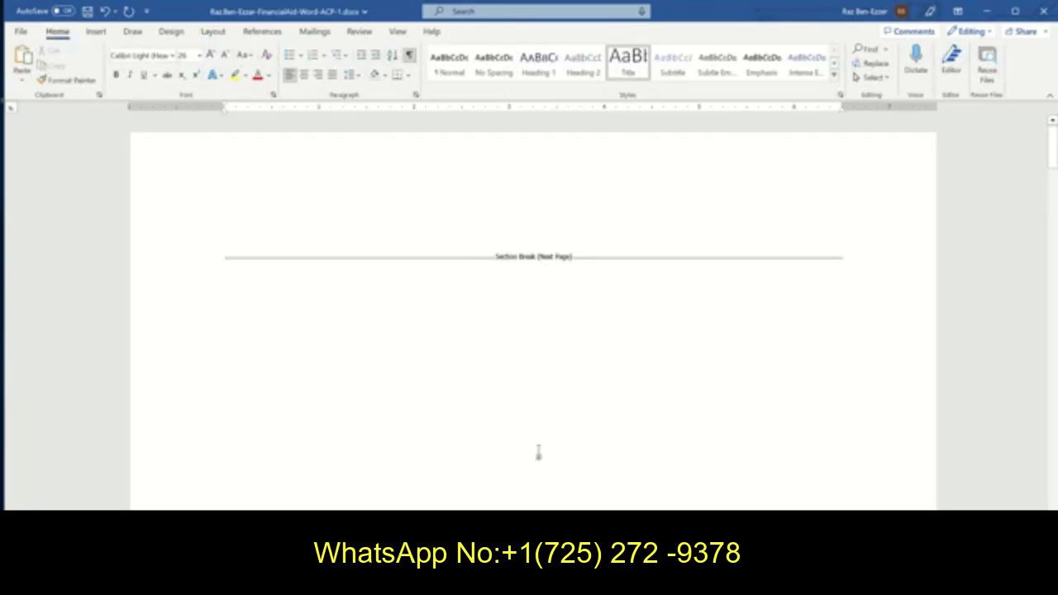
Step: Switch to SIMnet, mark item 10h as completed, read the next items, and return to the Word document
{"action": "key", "text": "alt+Tab"}
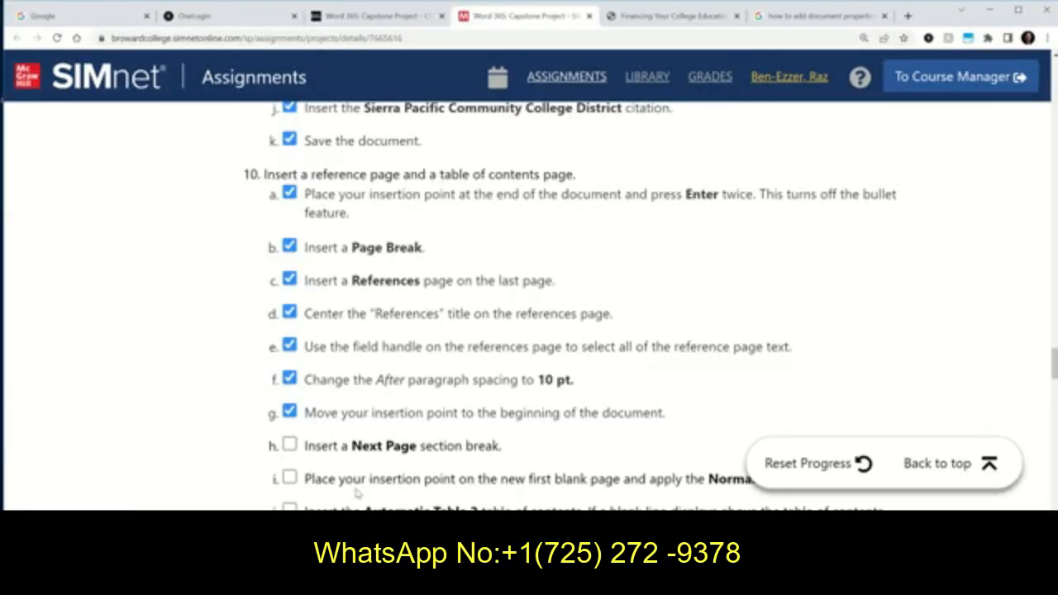
{"action": "left_click", "coordinate": [289, 444]}
{"action": "scroll", "coordinate": [410, 474], "scroll_direction": "down", "scroll_amount": 1}
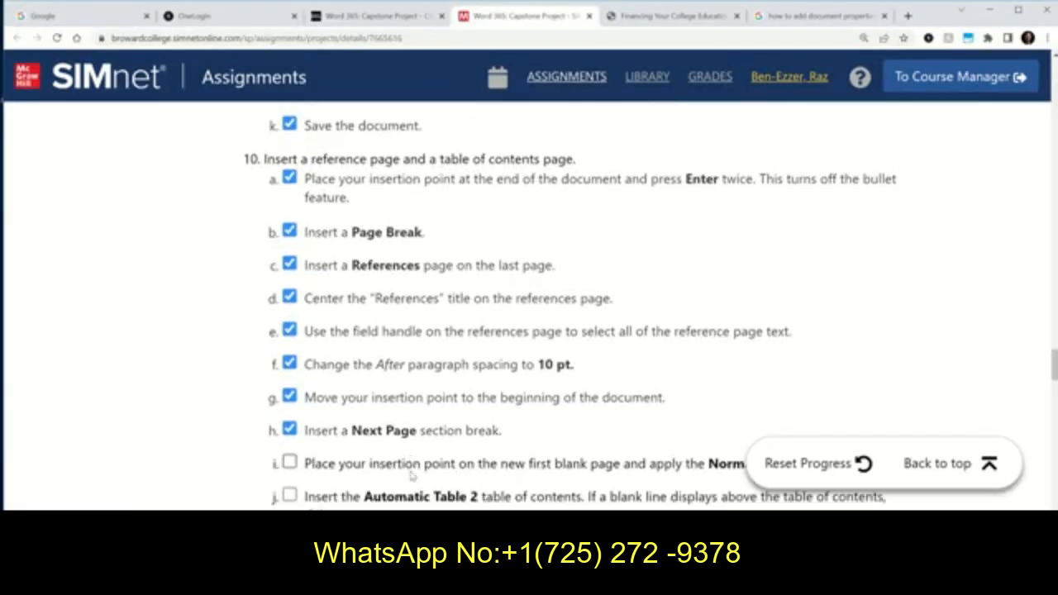
{"action": "scroll", "coordinate": [411, 473], "scroll_direction": "down", "scroll_amount": 2}
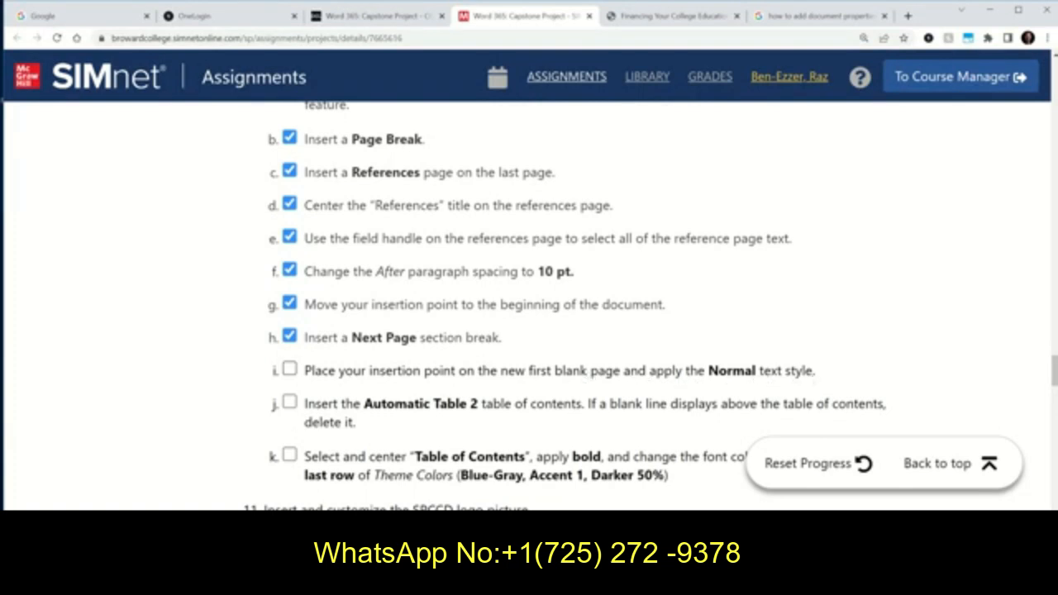
{"action": "key", "text": "alt+Tab"}
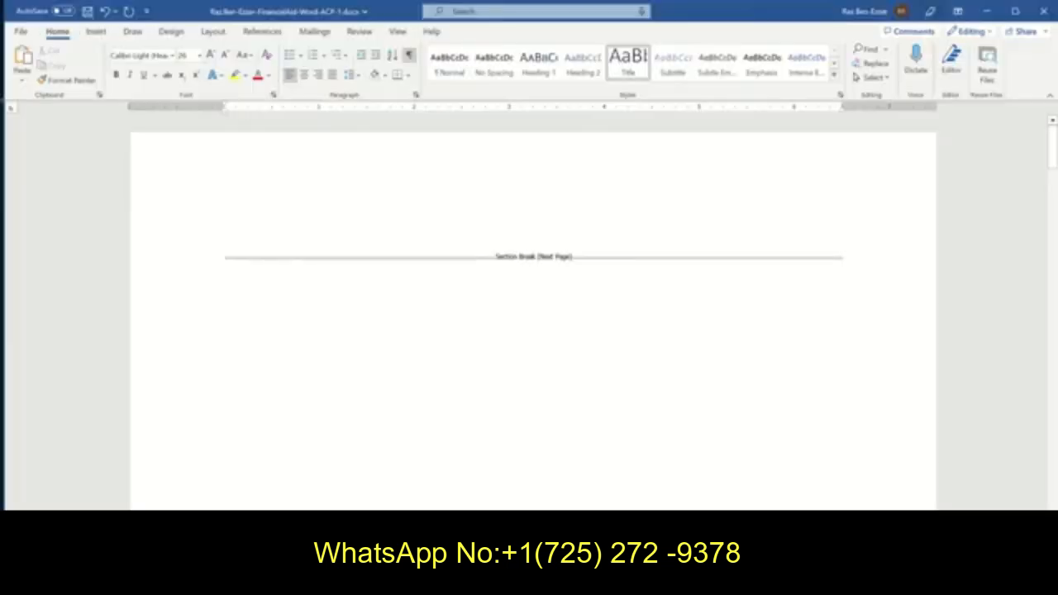
Step: Apply the Normal style at the section break on the new first blank page and save the document
{"action": "left_click", "coordinate": [226, 260]}
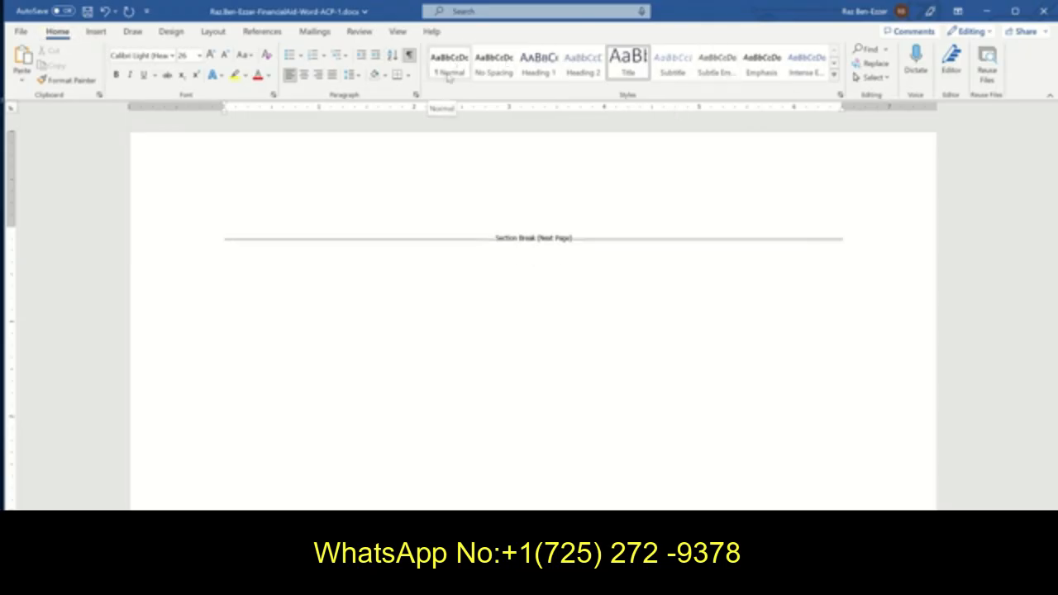
{"action": "scroll", "coordinate": [451, 337], "scroll_direction": "down", "scroll_amount": 5}
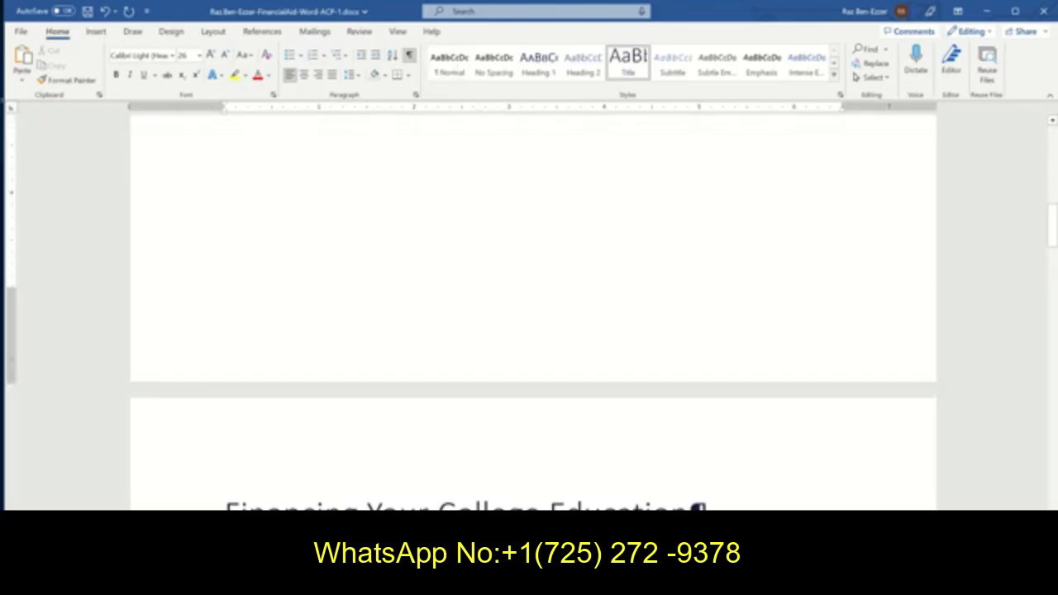
{"action": "scroll", "coordinate": [422, 406], "scroll_direction": "up", "scroll_amount": 5}
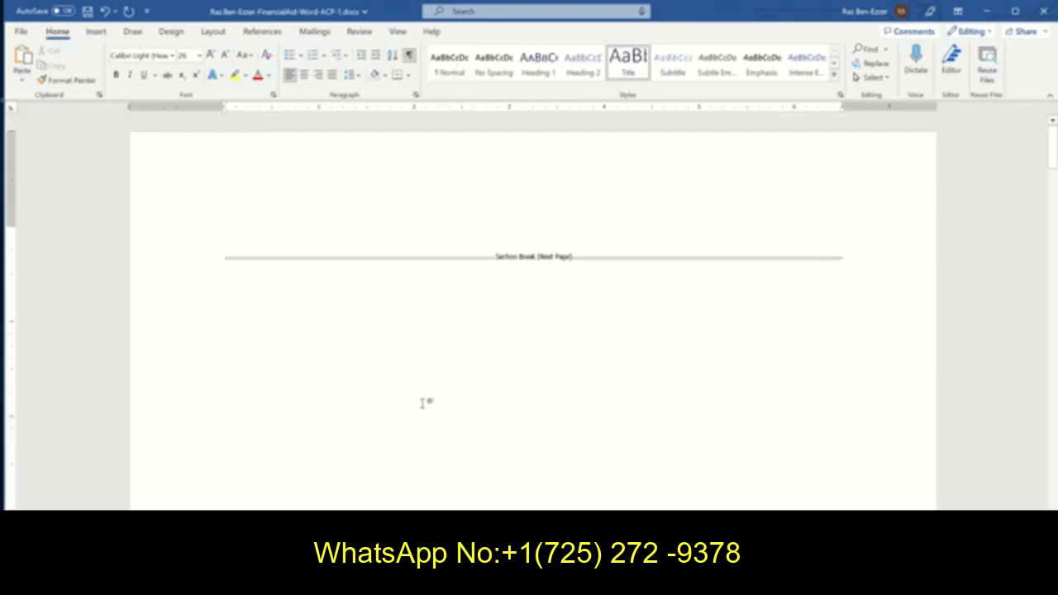
{"action": "left_click", "coordinate": [446, 64]}
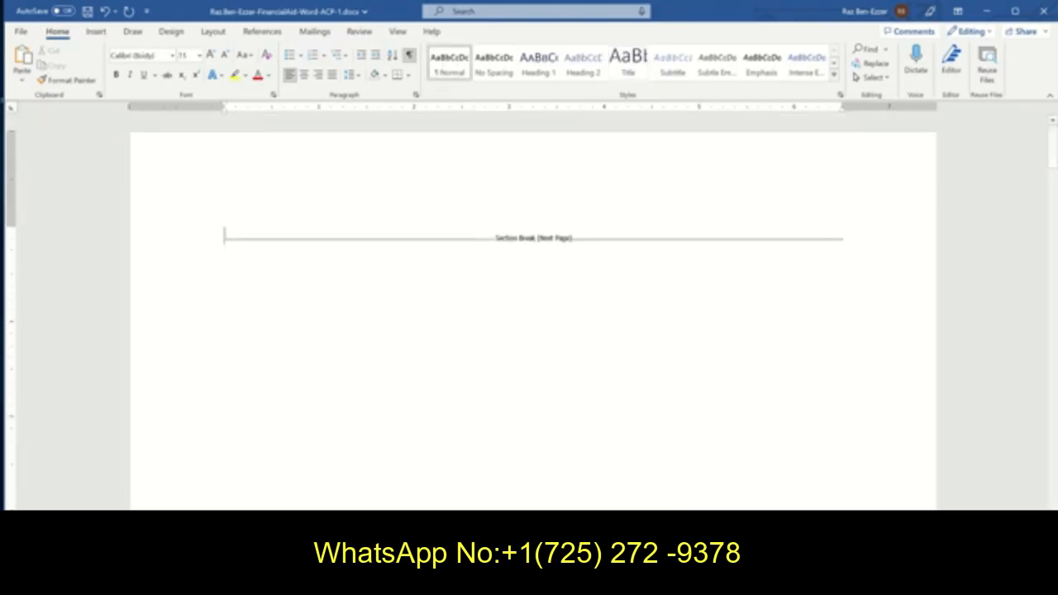
{"action": "left_click", "coordinate": [86, 11]}
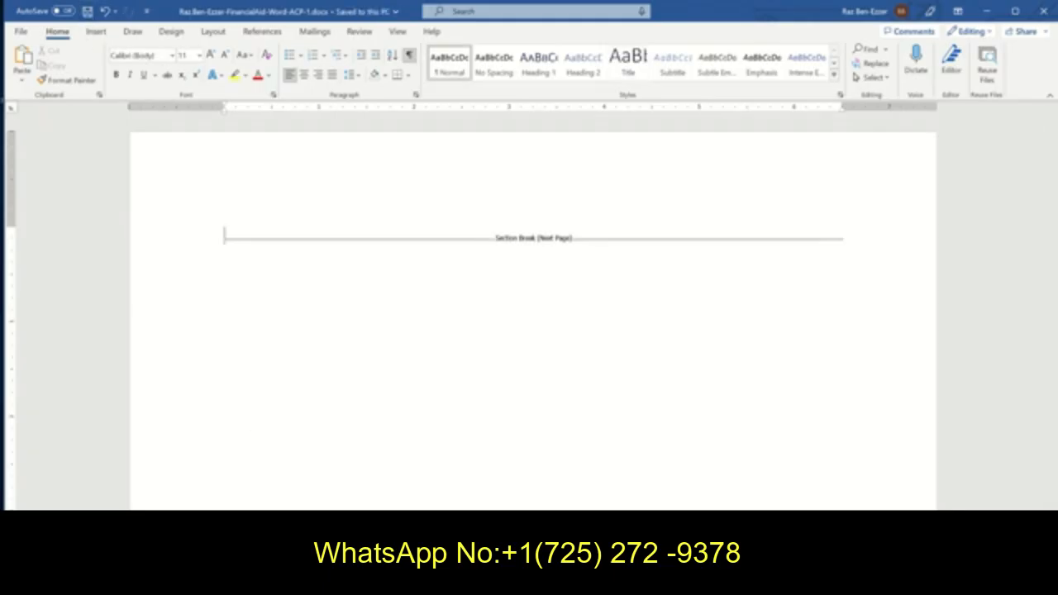
Step: Switch to SIMnet, mark item 10i as completed, and return to the Word document
{"action": "key", "text": "alt+Tab"}
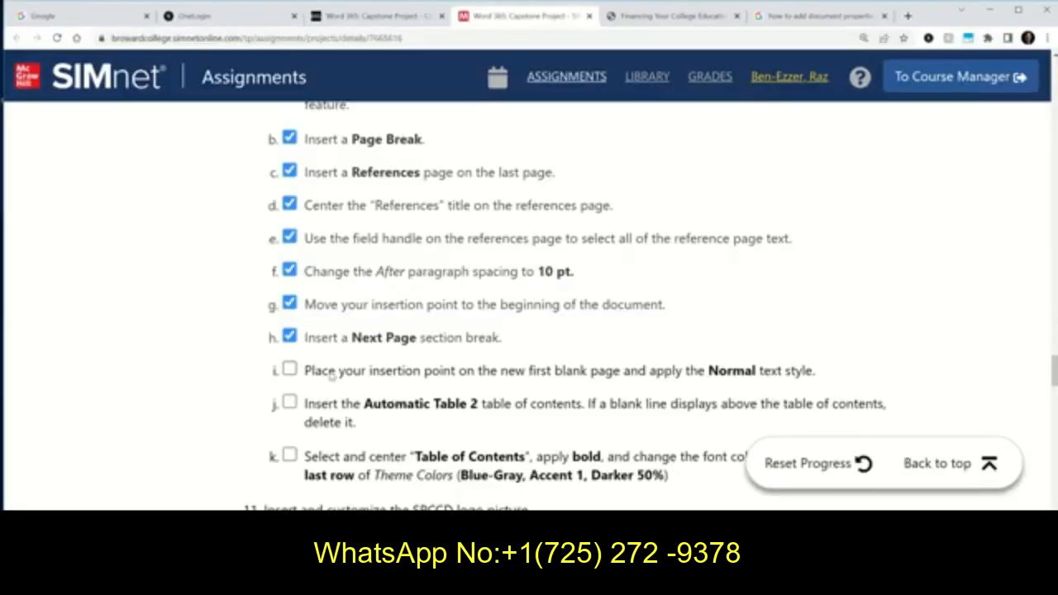
{"action": "left_click", "coordinate": [289, 370]}
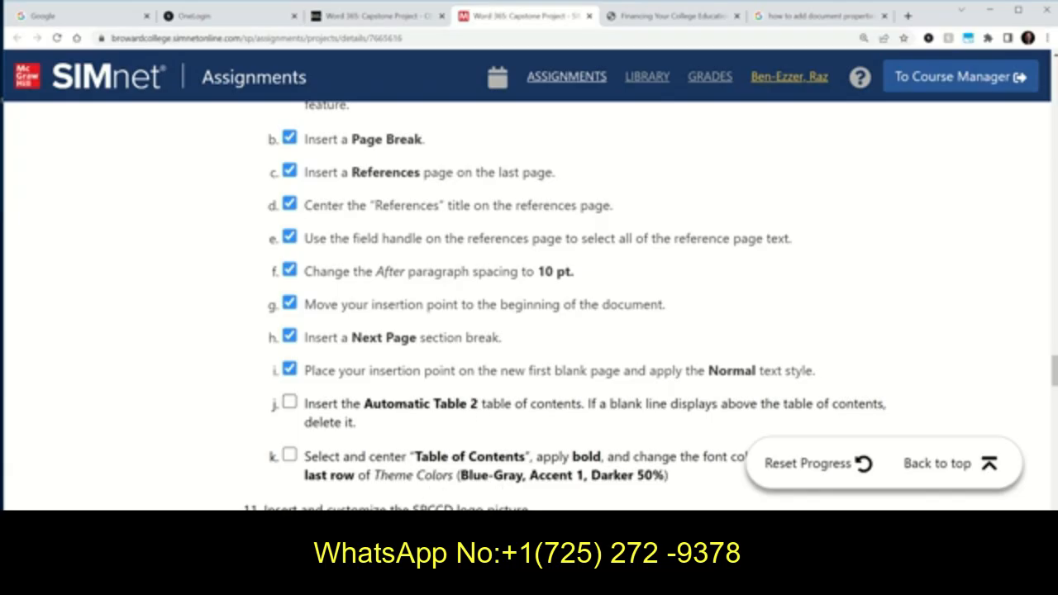
{"action": "left_click", "coordinate": [347, 580]}
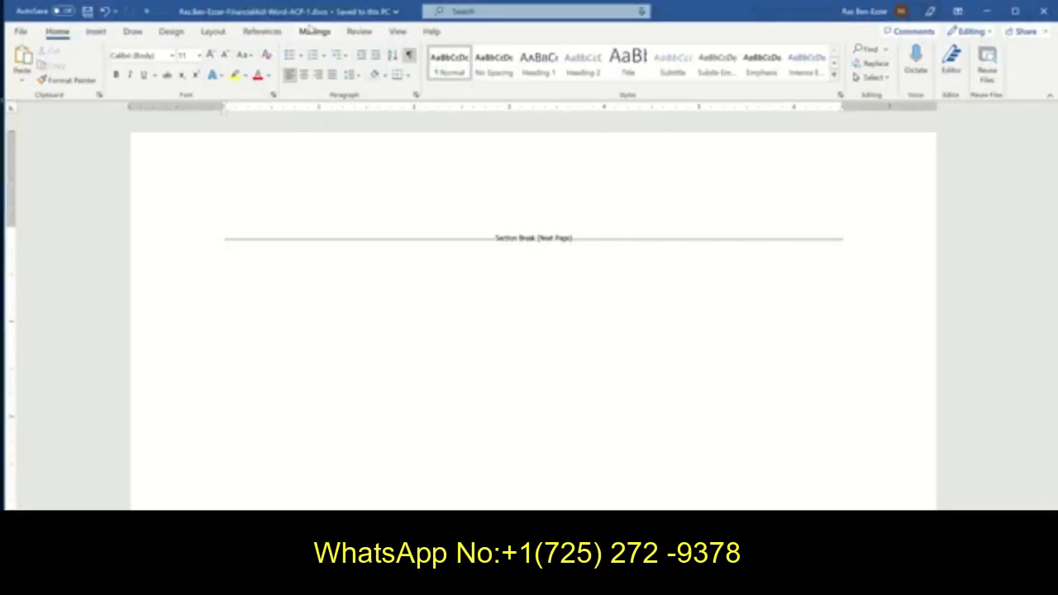
Step: Insert the Automatic Table 2 table of contents on the blank first page
{"action": "left_click", "coordinate": [273, 32]}
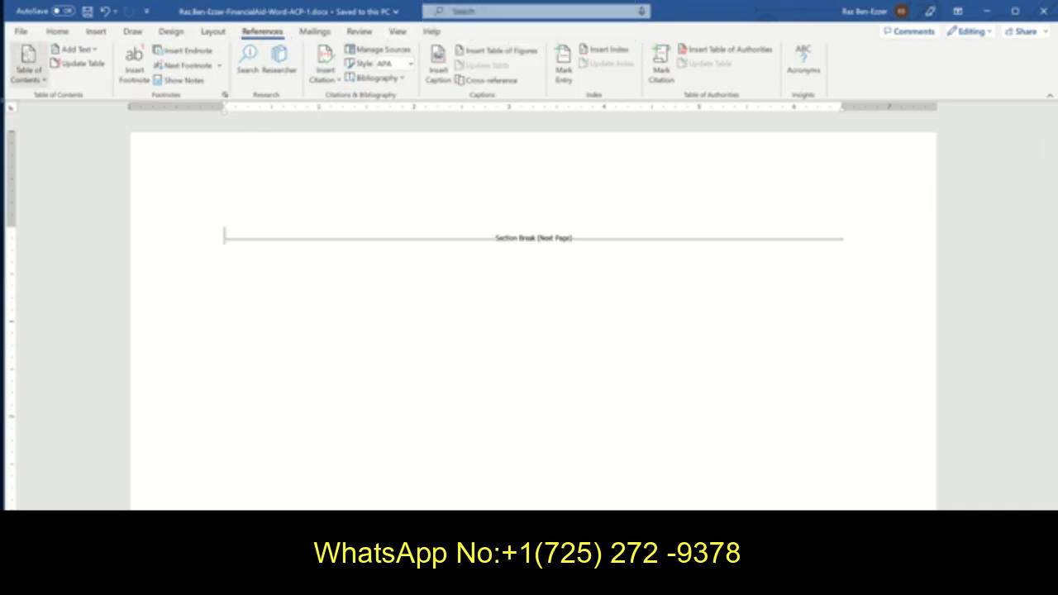
{"action": "left_click", "coordinate": [36, 74]}
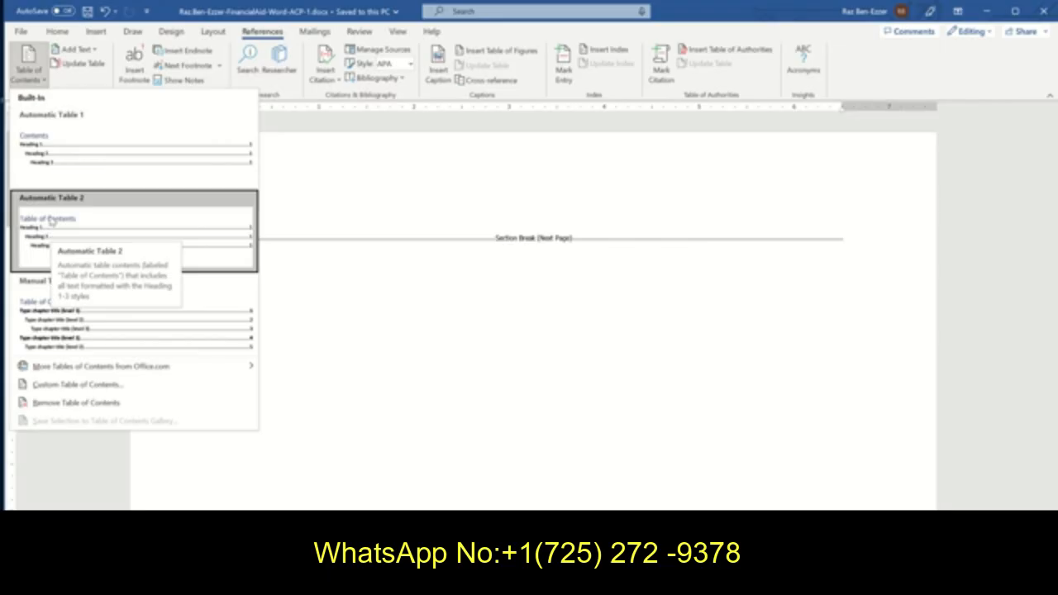
{"action": "left_click", "coordinate": [50, 220]}
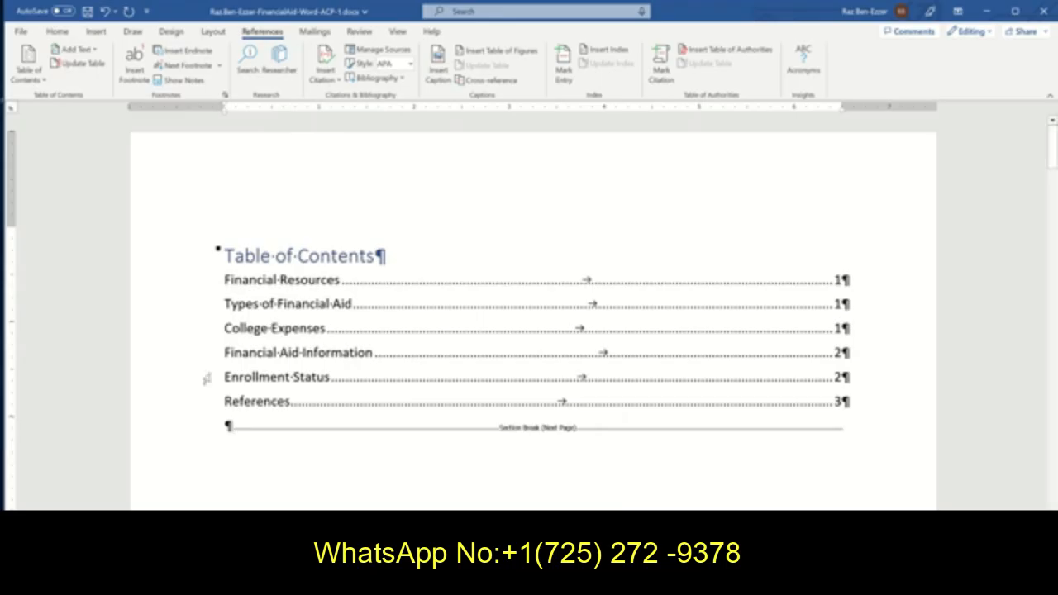
Step: Switch to SIMnet, mark item 10j as completed, read item 10k, and return to the Word document
{"action": "key", "text": "alt+Tab"}
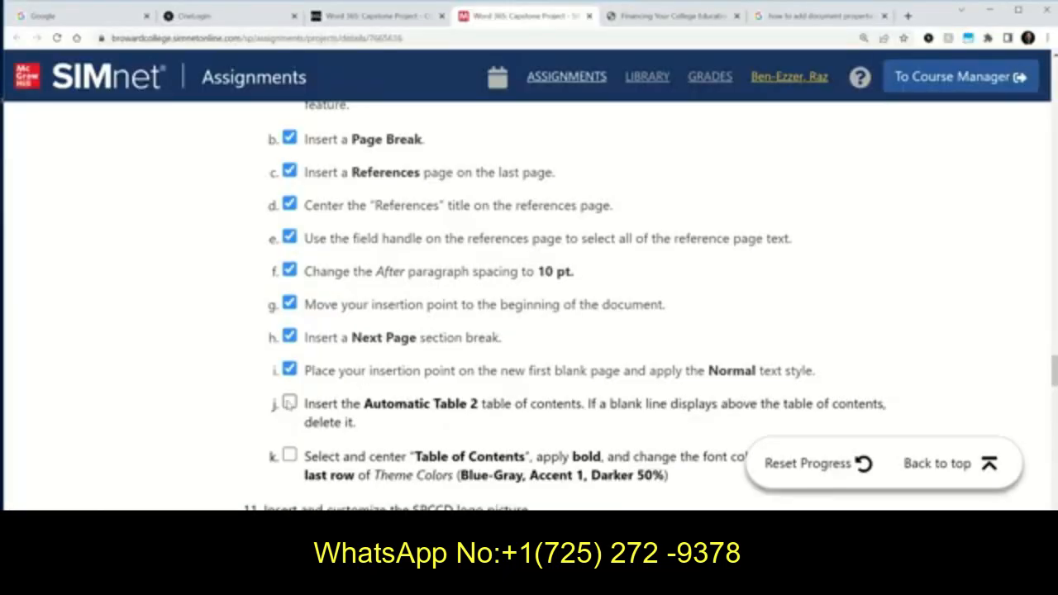
{"action": "left_click", "coordinate": [288, 402]}
{"action": "scroll", "coordinate": [297, 363], "scroll_direction": "down", "scroll_amount": 2}
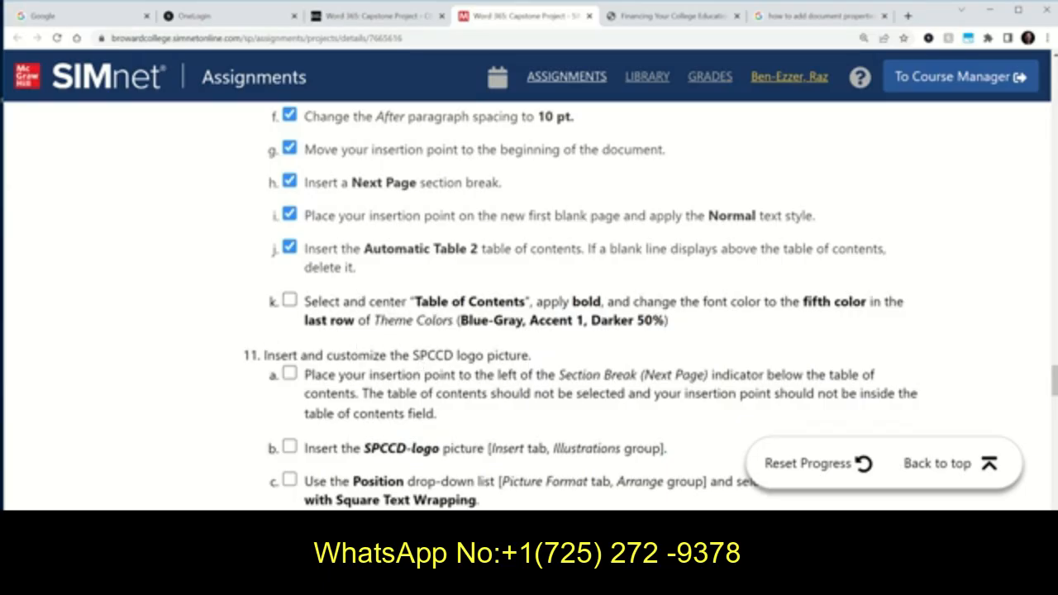
{"action": "key", "text": "alt+Tab"}
Step: Select the "Table of Contents" title, center it, and make it bold
{"action": "left_click", "coordinate": [370, 261]}
{"action": "left_click_drag", "start_coordinate": [398, 253], "coordinate": [227, 255]}
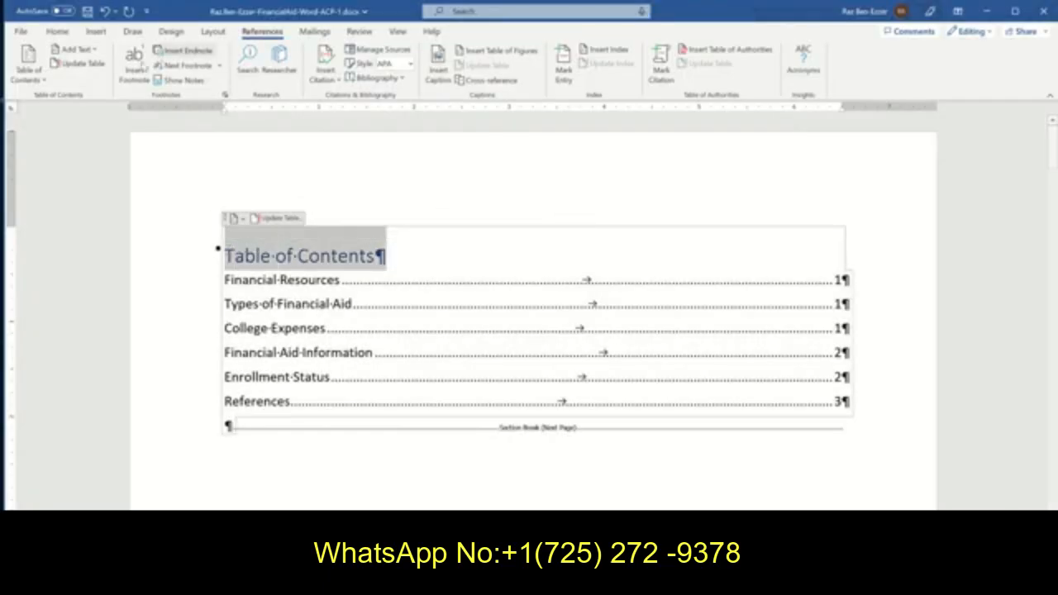
{"action": "left_click", "coordinate": [58, 31]}
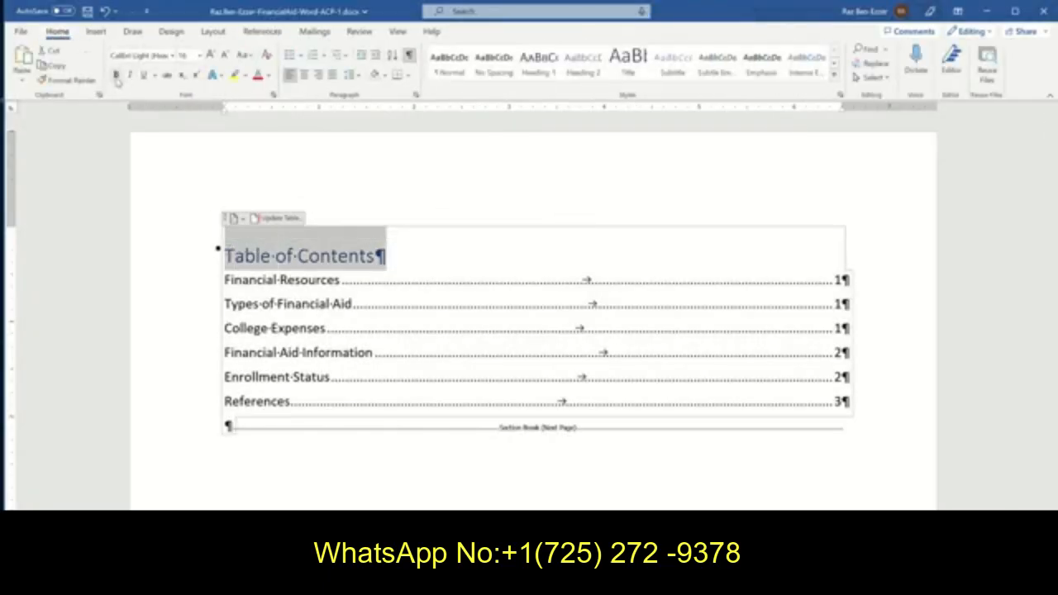
{"action": "left_click", "coordinate": [304, 74]}
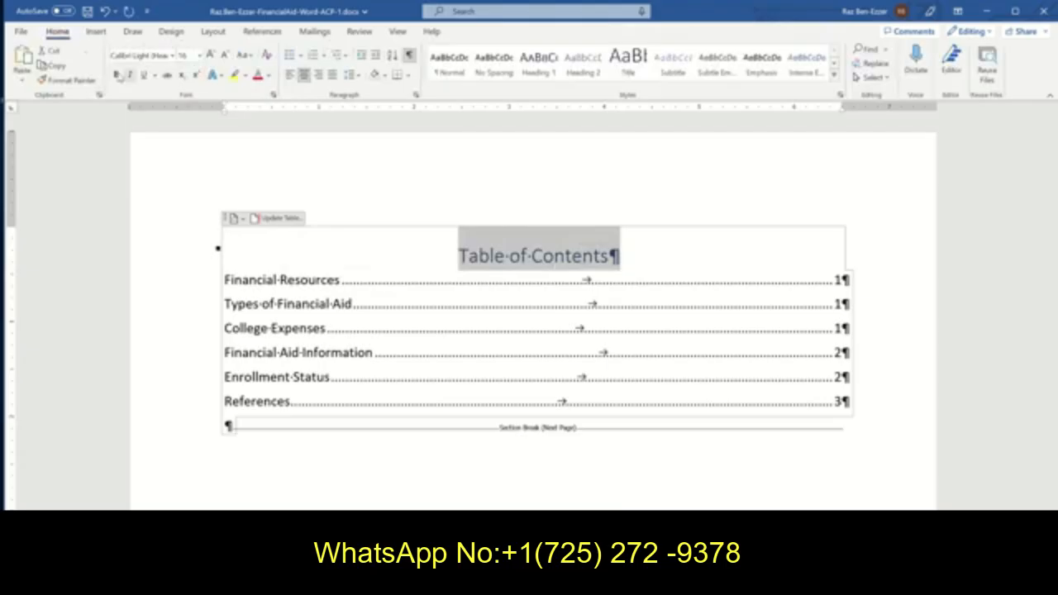
{"action": "left_click", "coordinate": [116, 74]}
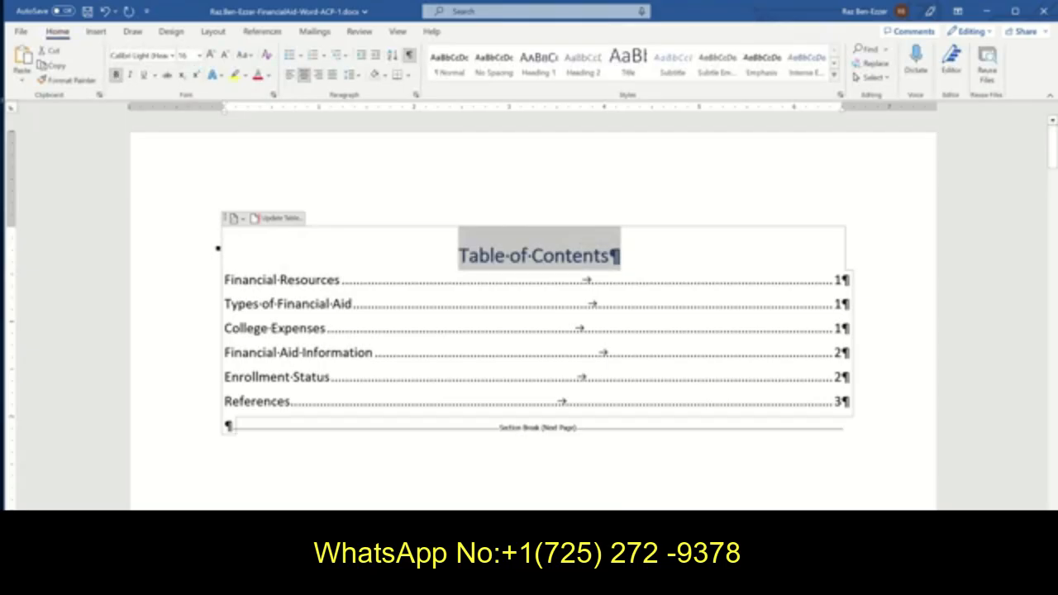
Step: Switch to SIMnet, mark item 10k as completed, and return to the Word document
{"action": "left_click", "coordinate": [416, 493]}
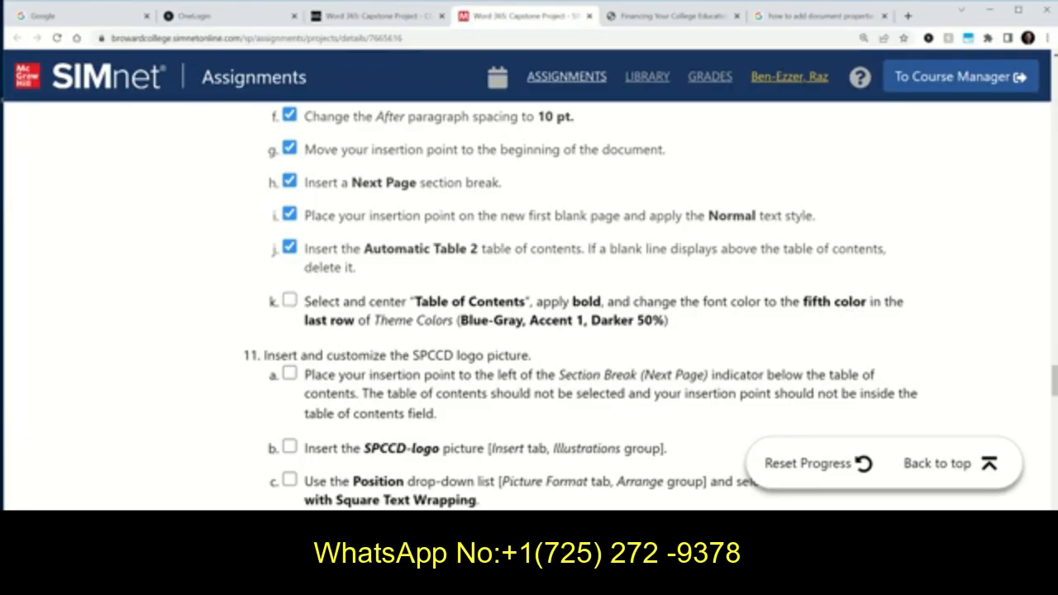
{"action": "left_click", "coordinate": [289, 300]}
{"action": "key", "text": "alt+Tab"}
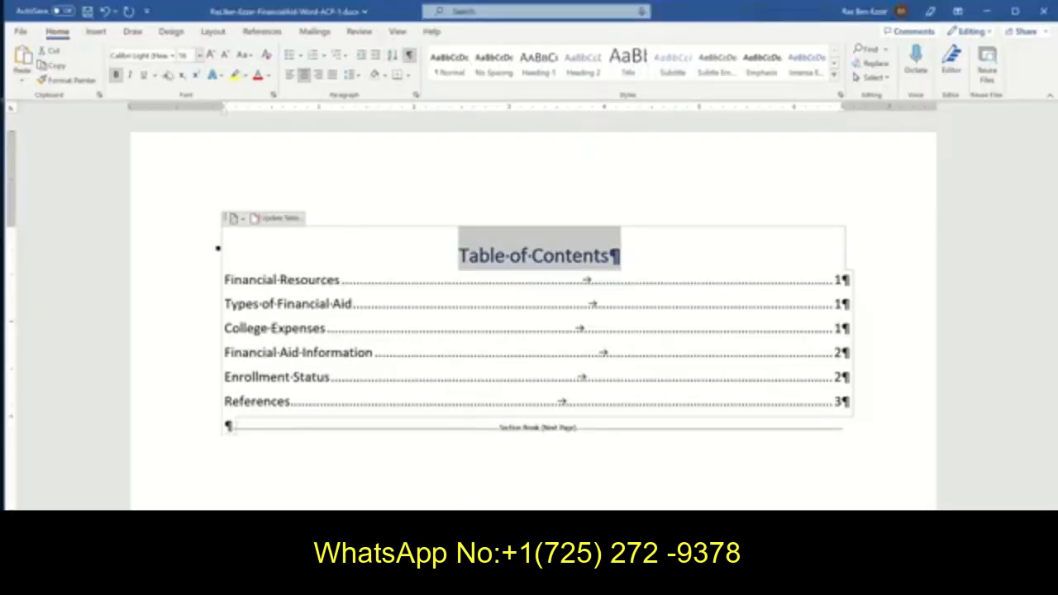
Step: Set the font color of the "Table of Contents" title to Blue-Gray, Accent 1, Darker 50%
{"action": "left_click", "coordinate": [266, 77]}
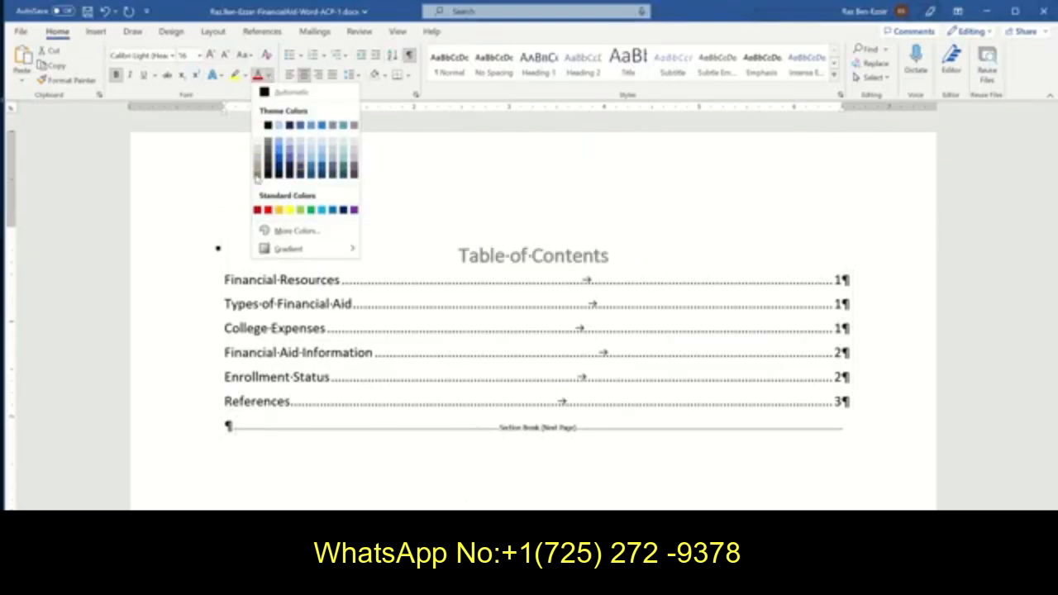
{"action": "left_click", "coordinate": [302, 175]}
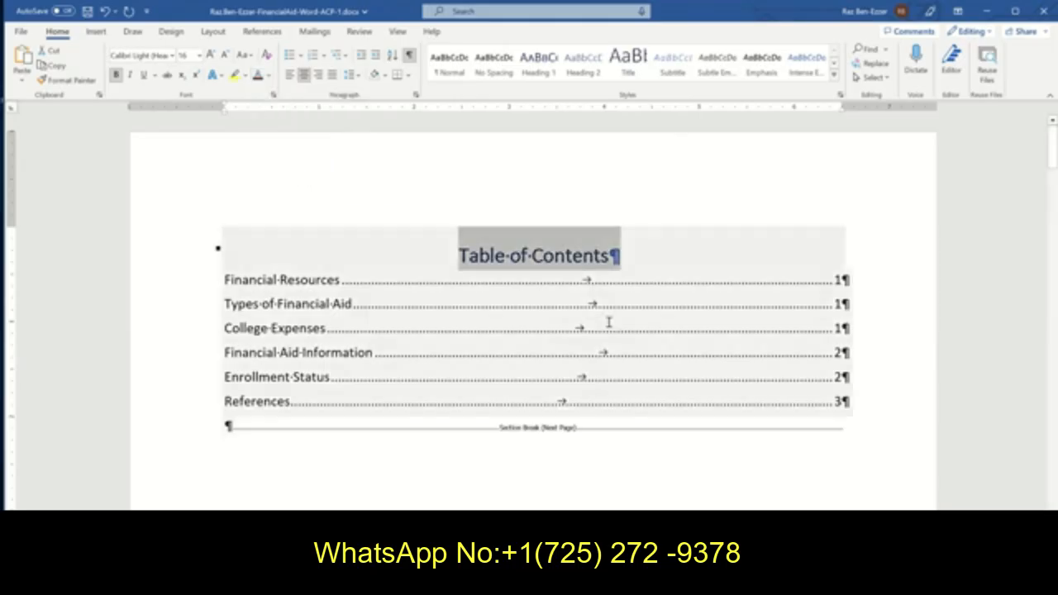
Step: Switch to SIMnet, review item 11 on the SPCCD logo picture and the project's file resources, and return to the Word document
{"action": "key", "text": "alt+Tab"}
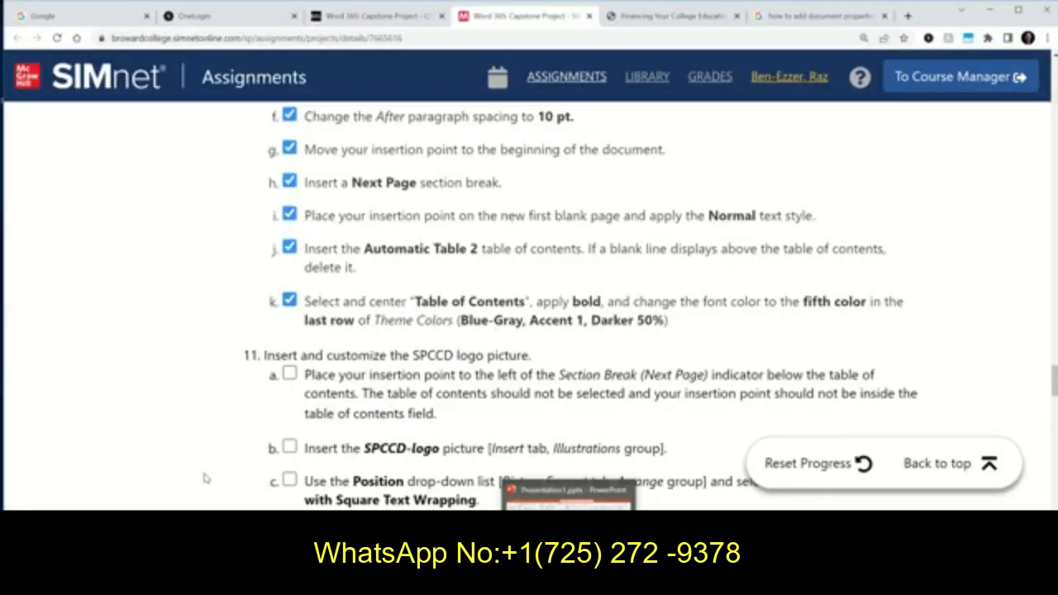
{"action": "scroll", "coordinate": [287, 300], "scroll_direction": "down", "scroll_amount": 3}
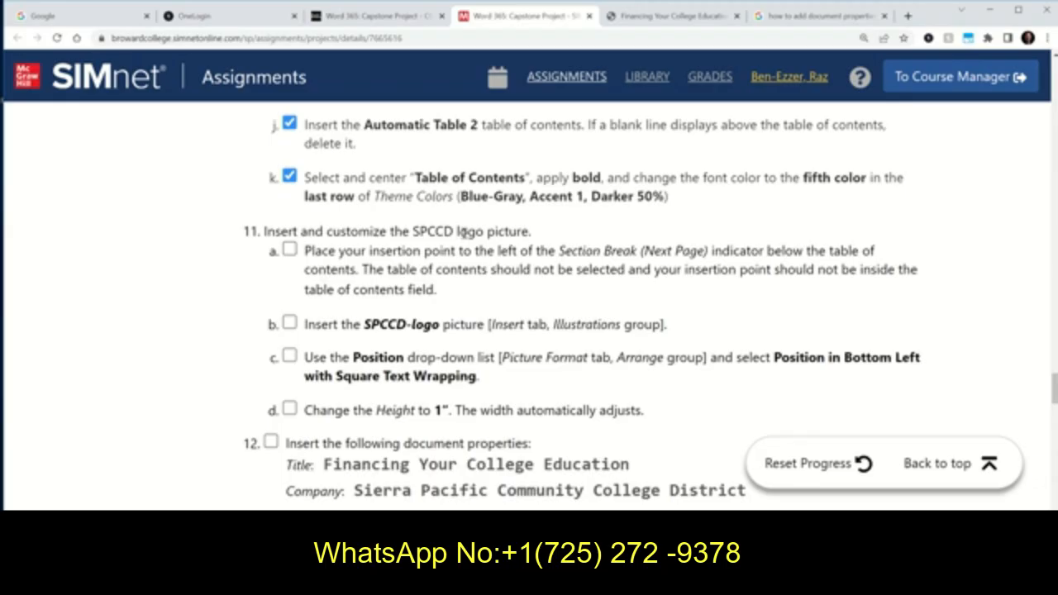
{"action": "scroll", "coordinate": [463, 233], "scroll_direction": "up", "scroll_amount": 20}
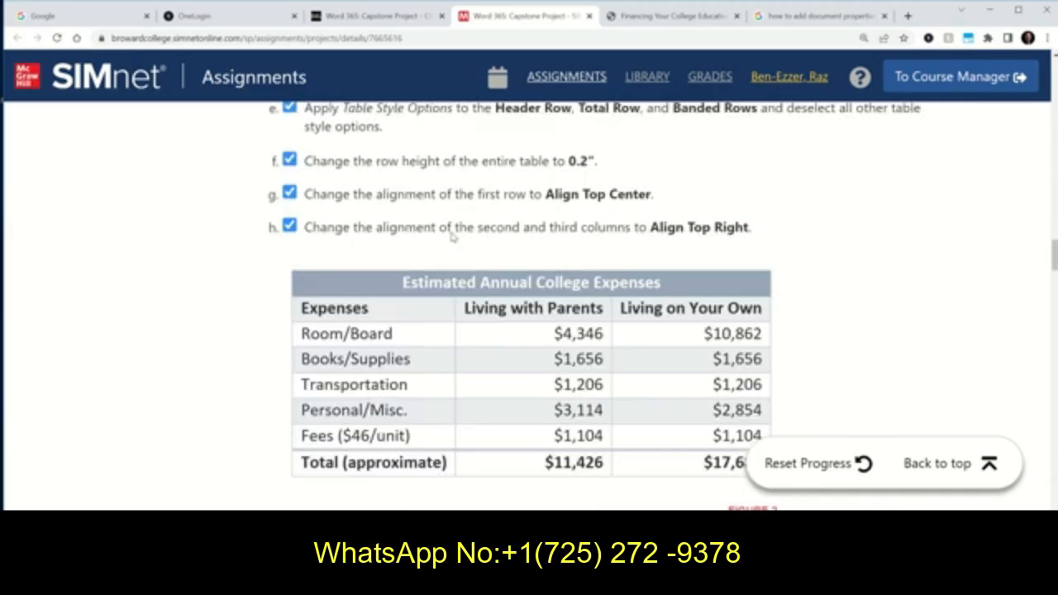
{"action": "scroll", "coordinate": [453, 237], "scroll_direction": "up", "scroll_amount": 20}
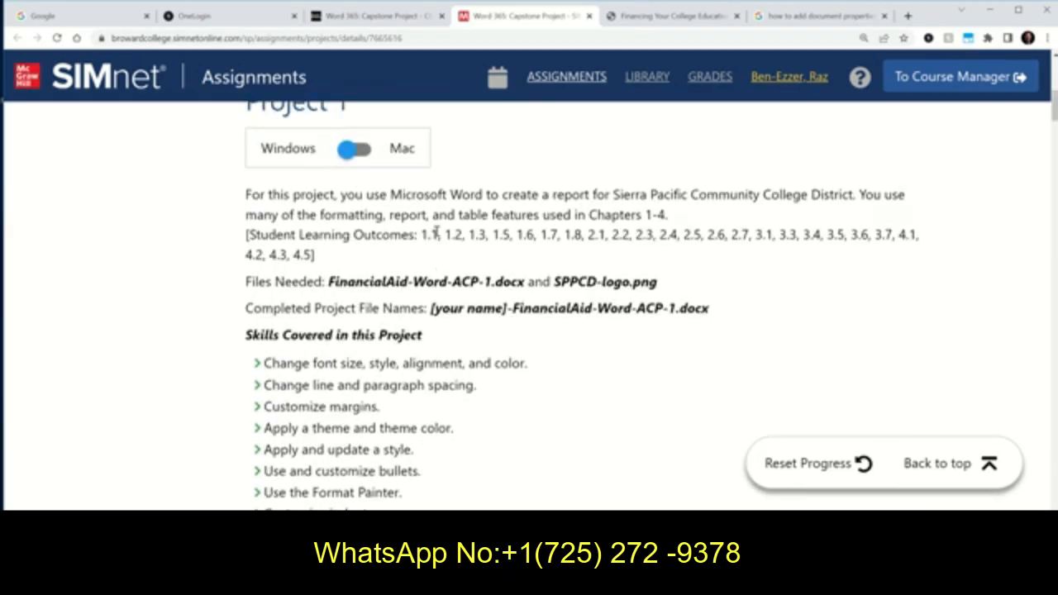
{"action": "scroll", "coordinate": [435, 234], "scroll_direction": "up", "scroll_amount": 5}
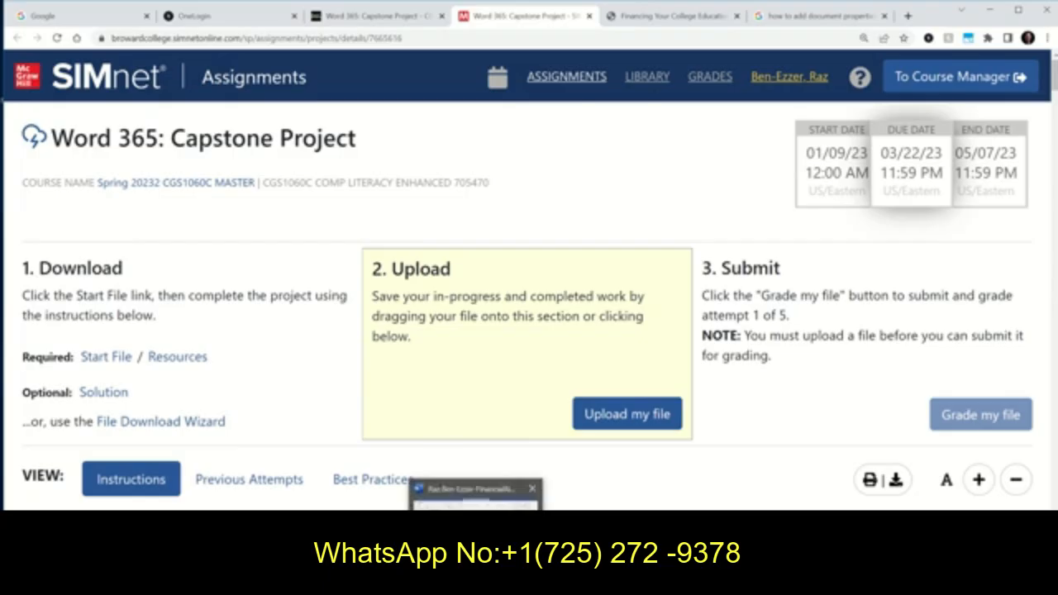
{"action": "scroll", "coordinate": [696, 475], "scroll_direction": "down", "scroll_amount": 1}
{"action": "scroll", "coordinate": [696, 475], "scroll_direction": "down", "scroll_amount": 20}
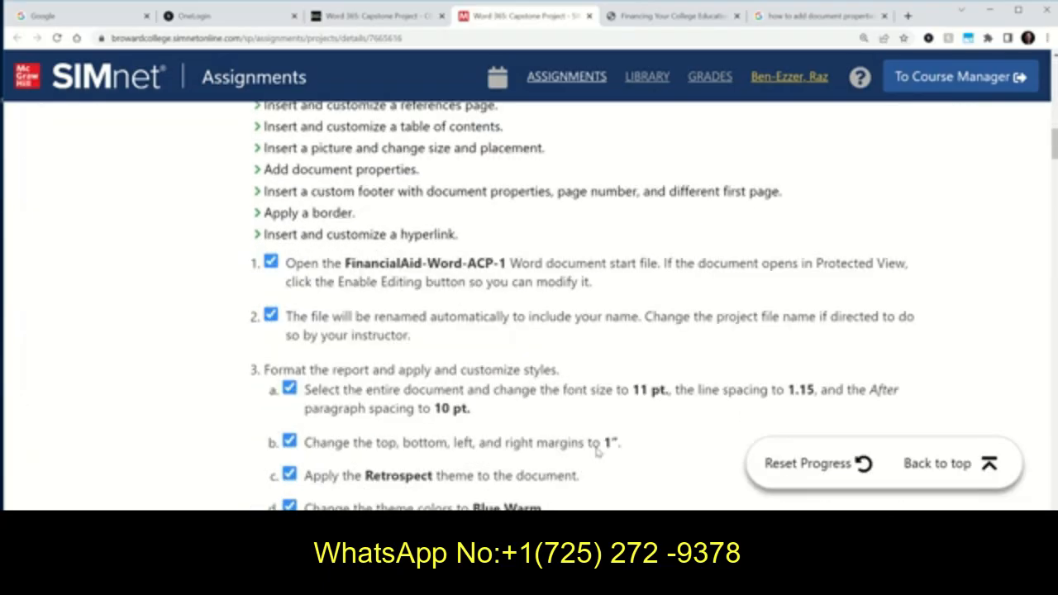
{"action": "scroll", "coordinate": [498, 434], "scroll_direction": "down", "scroll_amount": 20}
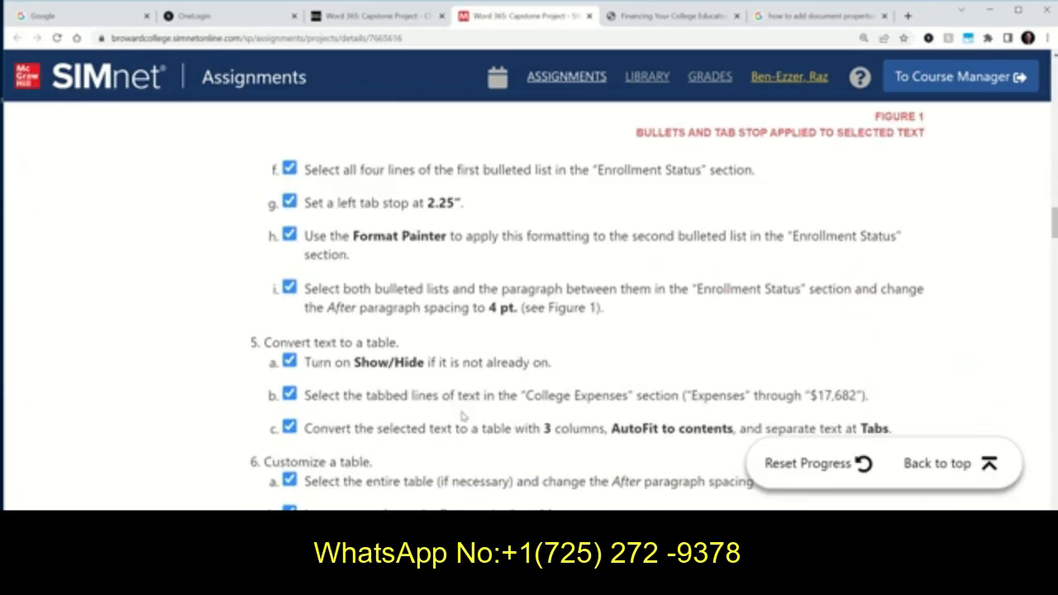
{"action": "scroll", "coordinate": [457, 409], "scroll_direction": "down", "scroll_amount": 20}
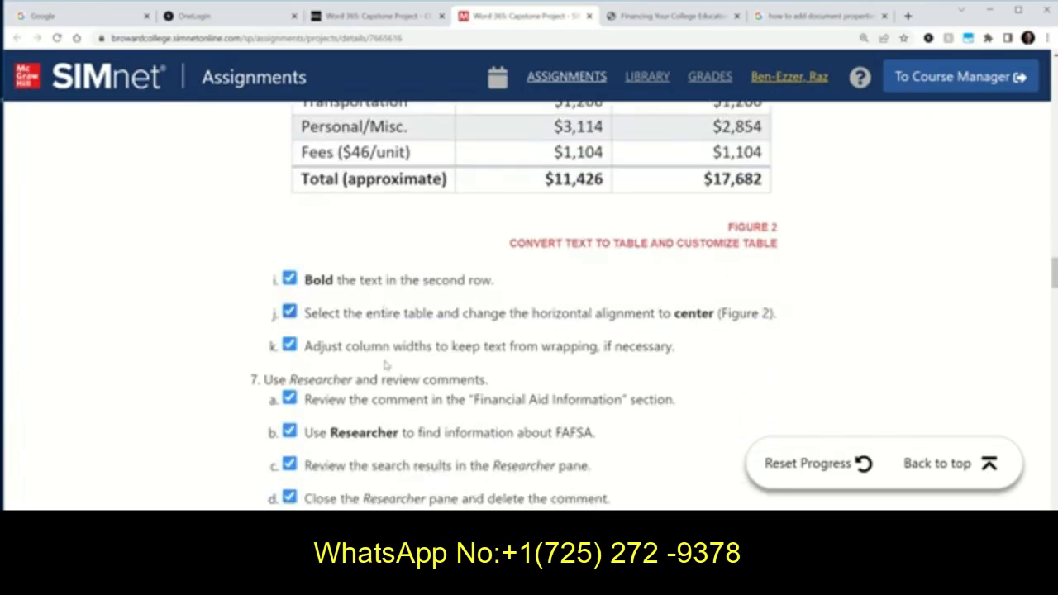
{"action": "scroll", "coordinate": [383, 365], "scroll_direction": "down", "scroll_amount": 15}
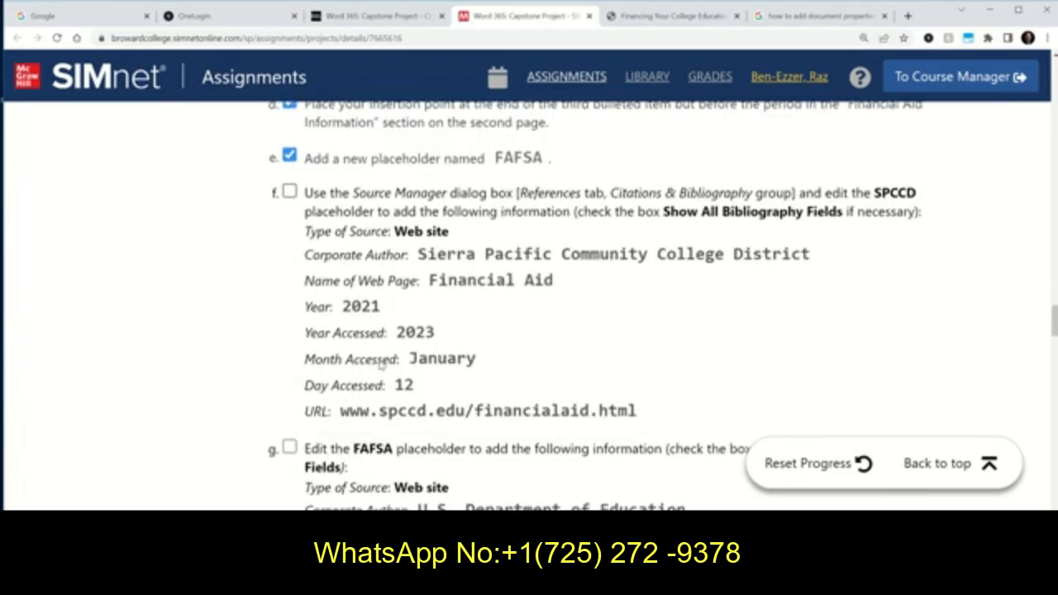
{"action": "scroll", "coordinate": [380, 364], "scroll_direction": "down", "scroll_amount": 15}
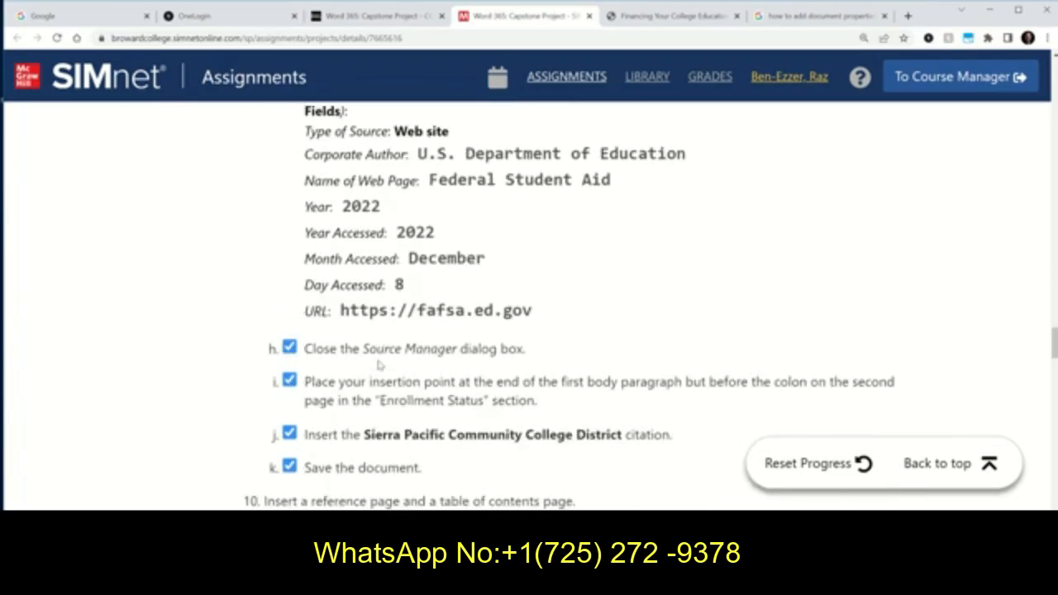
{"action": "scroll", "coordinate": [379, 364], "scroll_direction": "down", "scroll_amount": 12}
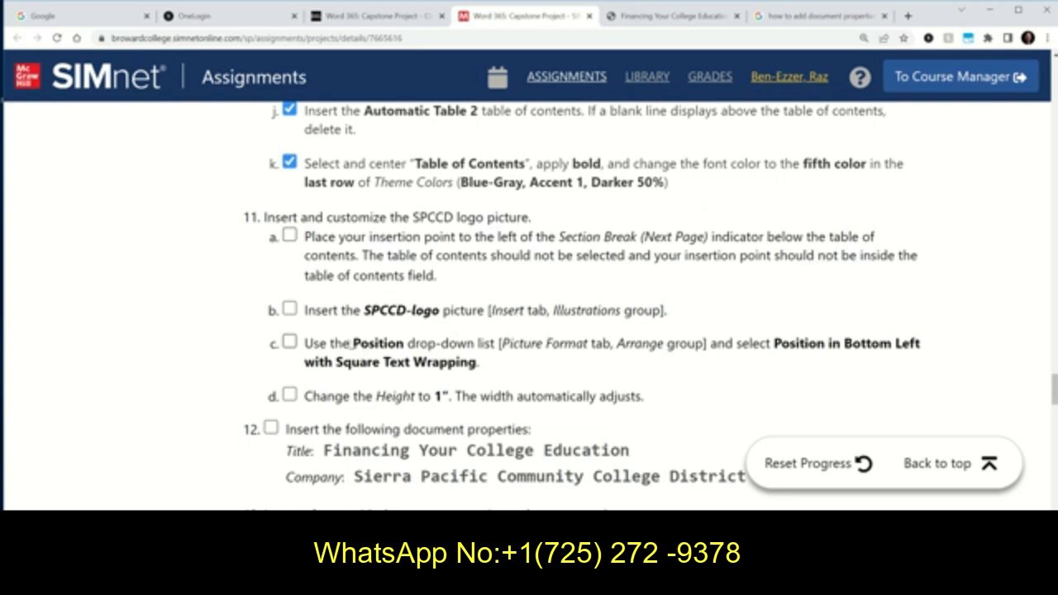
{"action": "key", "text": "alt+Tab"}
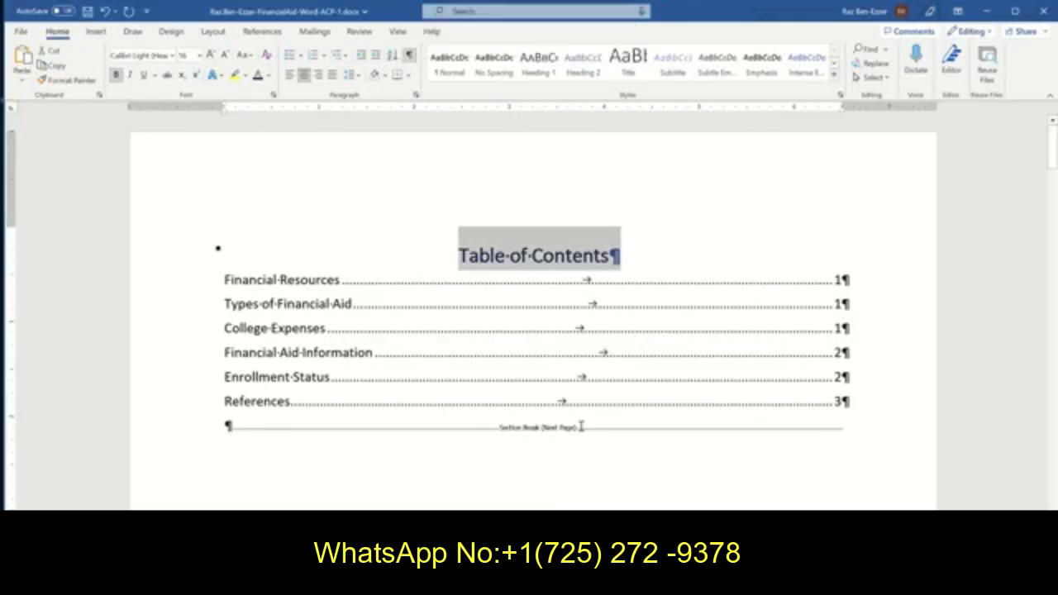
Step: Place the insertion point to the left of the Section Break (Next Page) indicator below the table of contents
{"action": "left_click", "coordinate": [225, 426]}
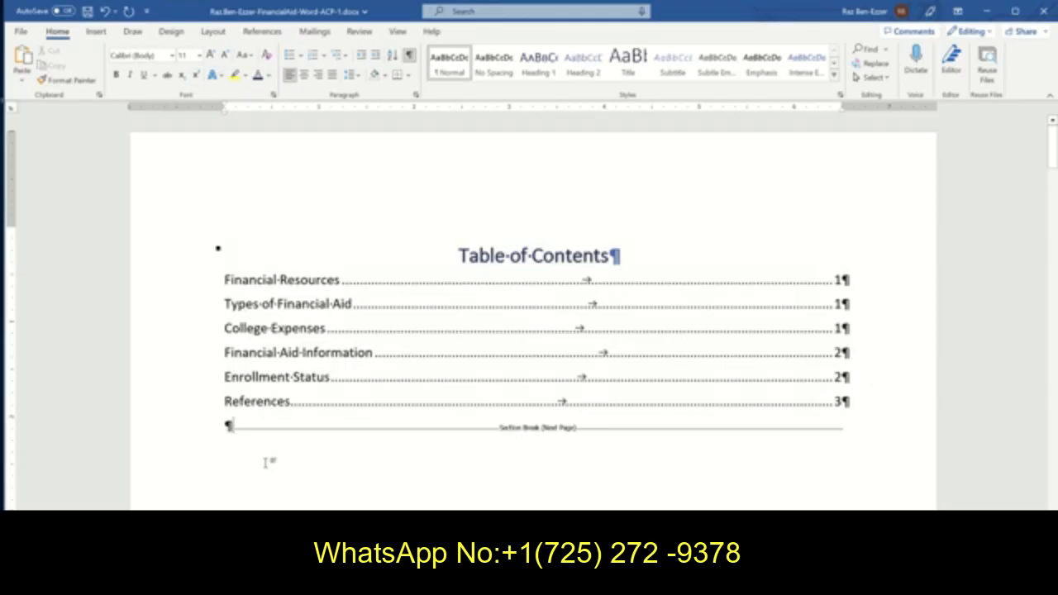
{"action": "key", "text": "ctrl+b"}
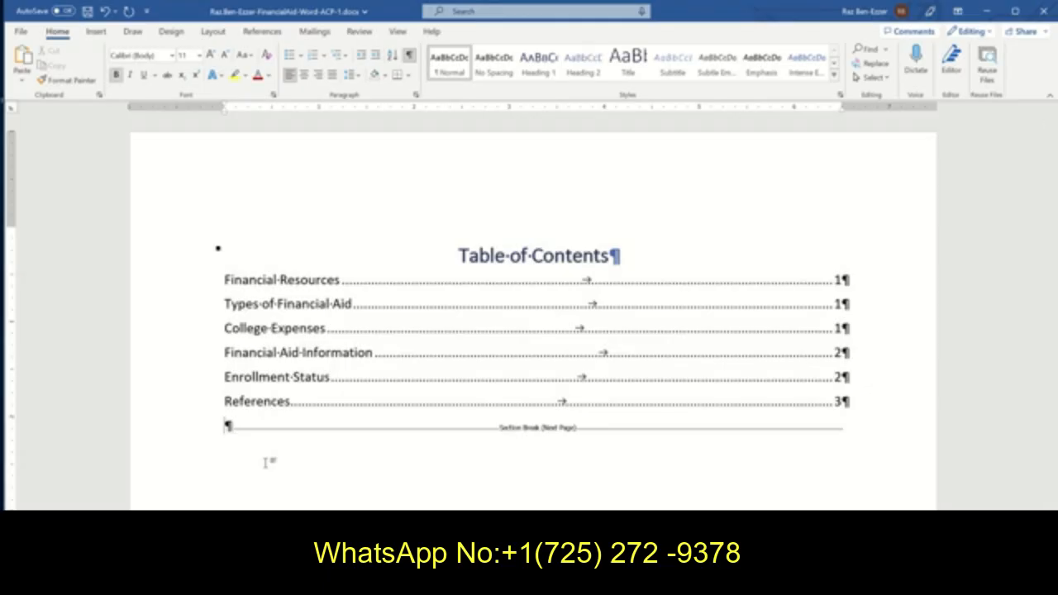
{"action": "key", "text": "Right"}
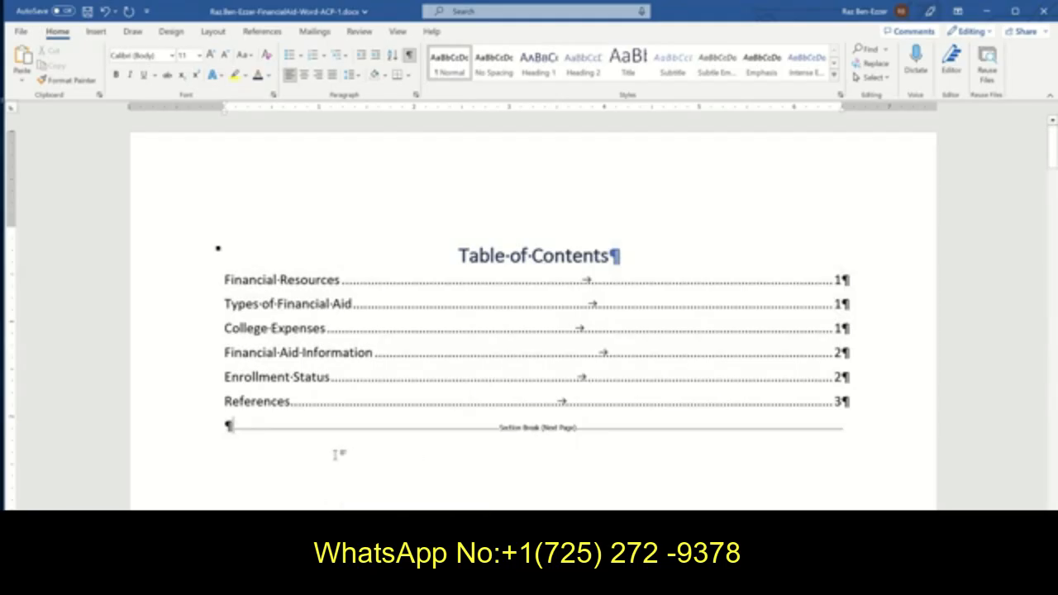
Step: Insert the SPCCD-logo.png picture from the Downloads folder at the section break below the table of contents
{"action": "left_click", "coordinate": [92, 30]}
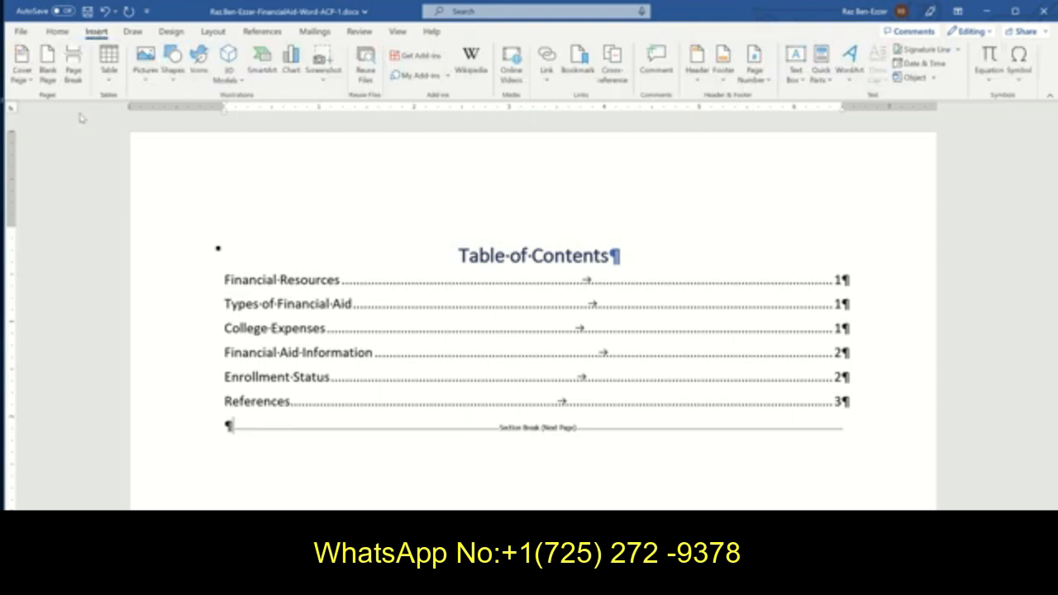
{"action": "left_click", "coordinate": [149, 76]}
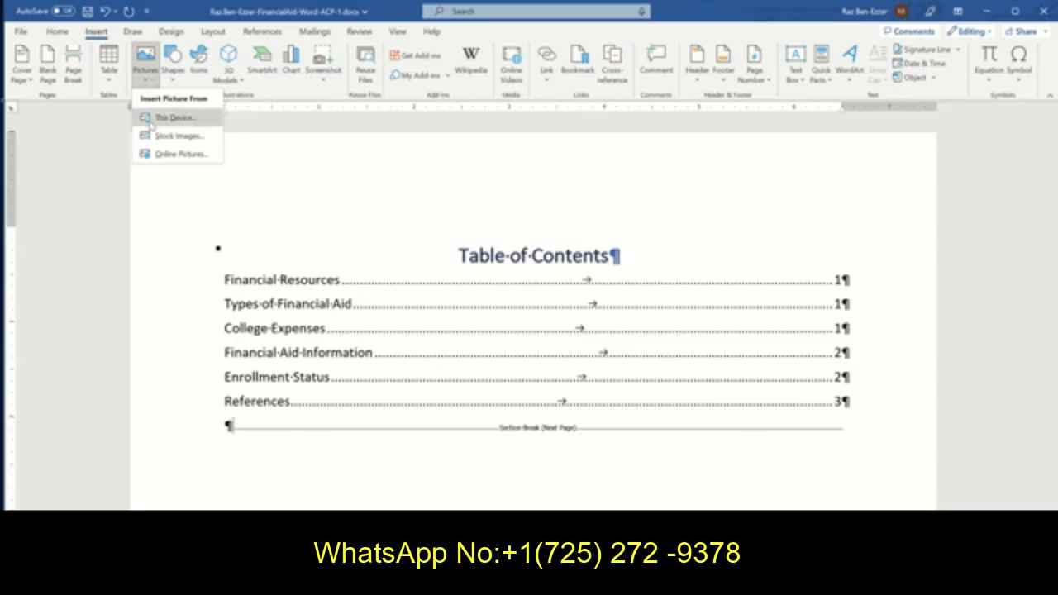
{"action": "left_click", "coordinate": [151, 120]}
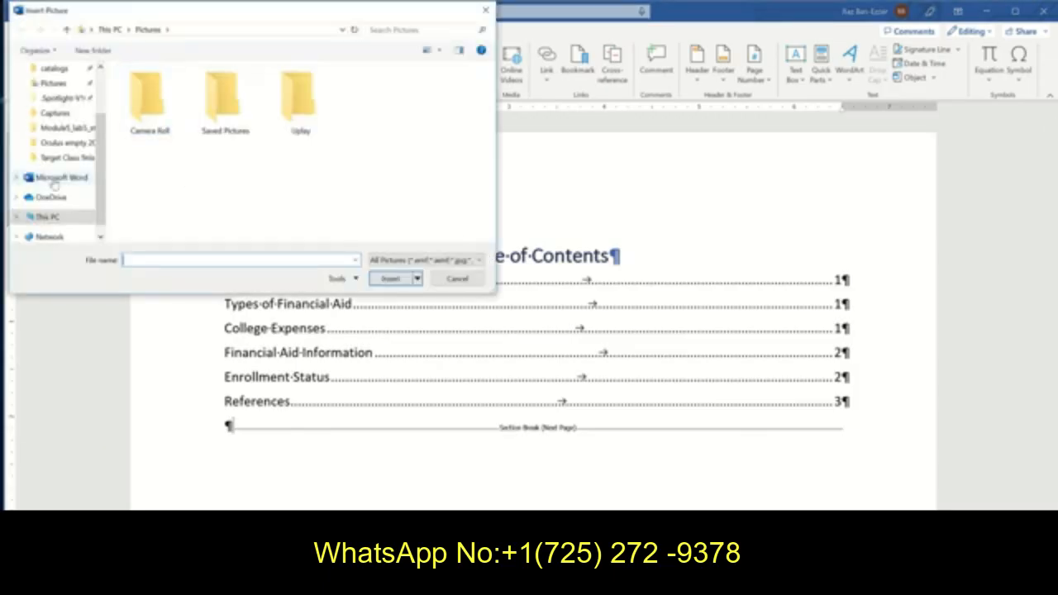
{"action": "scroll", "coordinate": [104, 157], "scroll_direction": "up", "scroll_amount": 1}
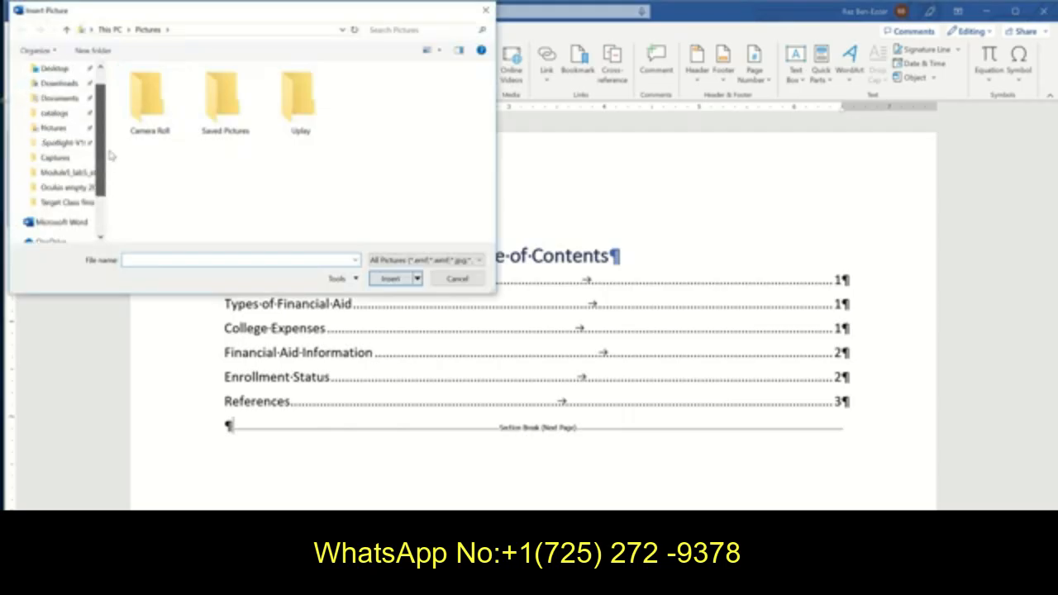
{"action": "left_click", "coordinate": [60, 84]}
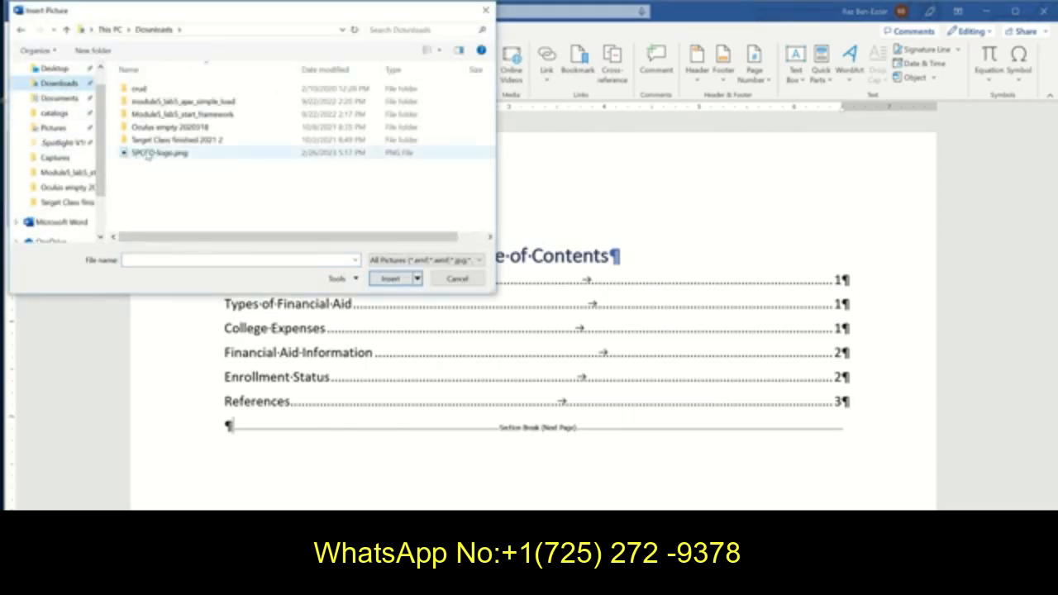
{"action": "left_click", "coordinate": [124, 156]}
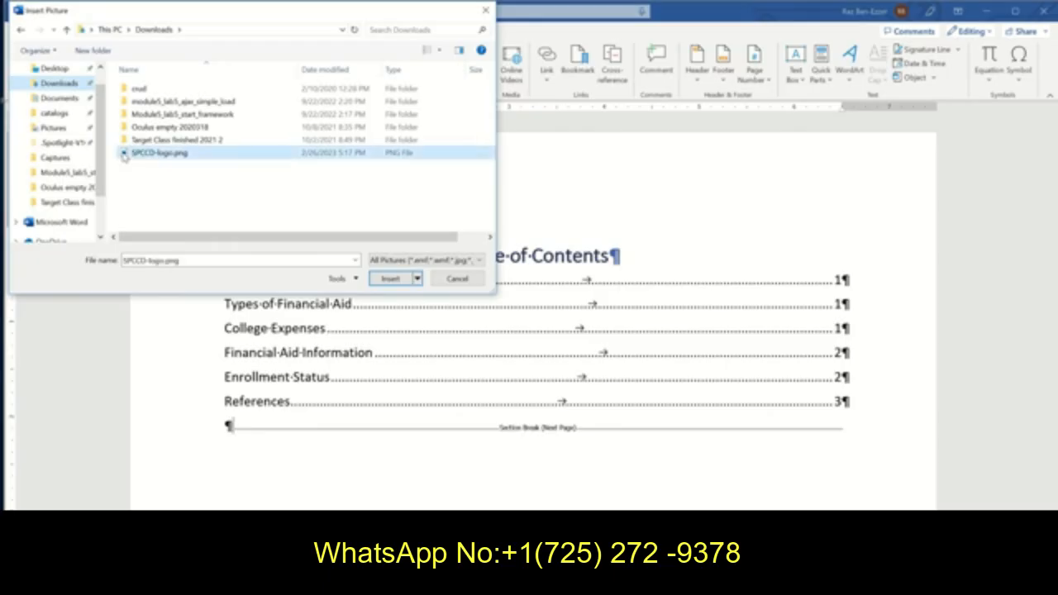
{"action": "left_click", "coordinate": [390, 279]}
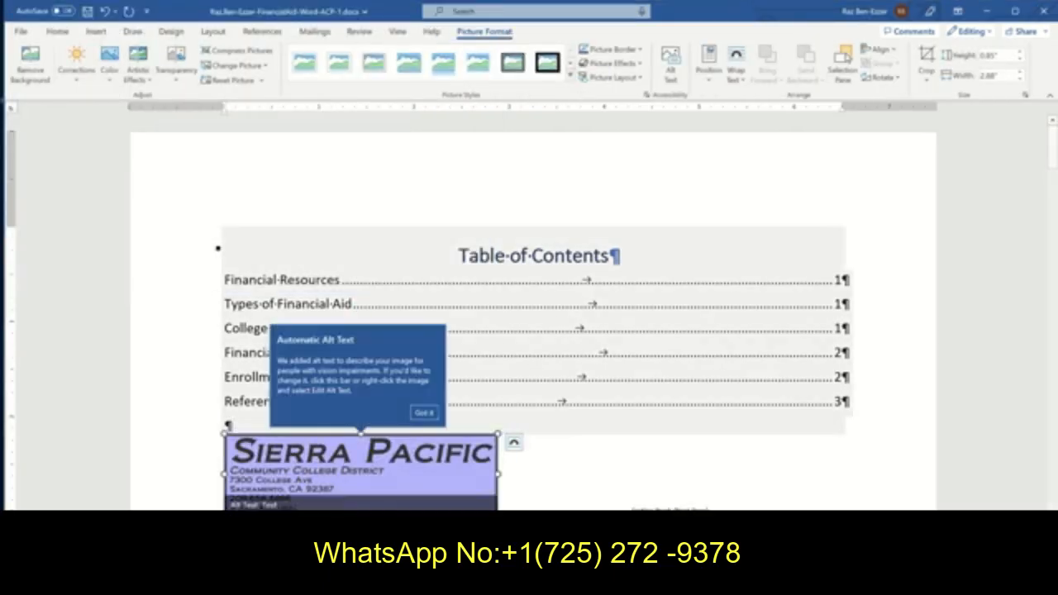
{"action": "scroll", "coordinate": [614, 396], "scroll_direction": "down", "scroll_amount": 3}
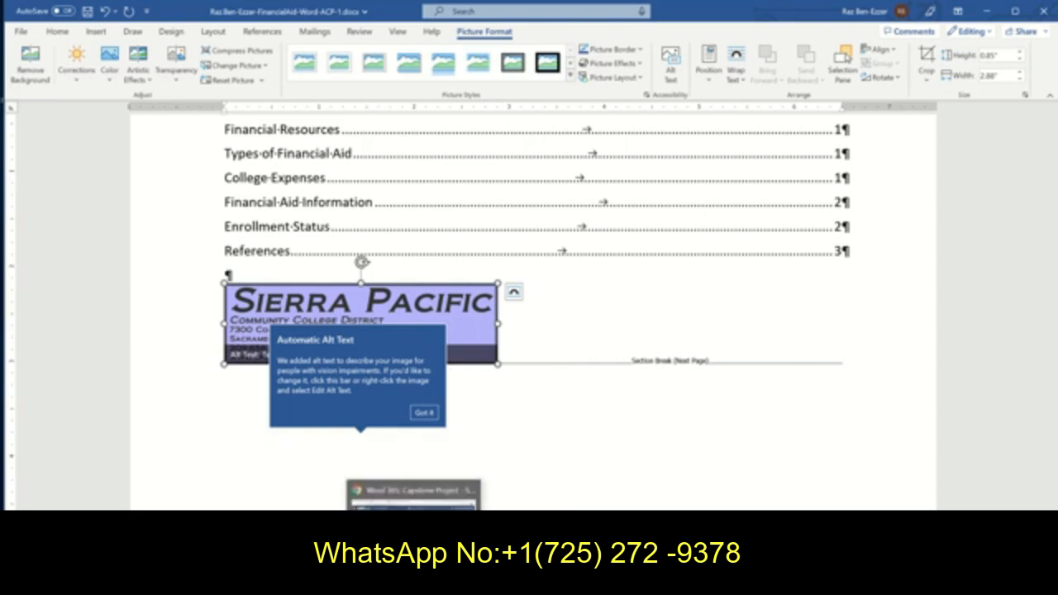
Step: Switch to SIMnet, mark items 11a and 11b as completed, and return to the Word document
{"action": "left_click", "coordinate": [414, 496]}
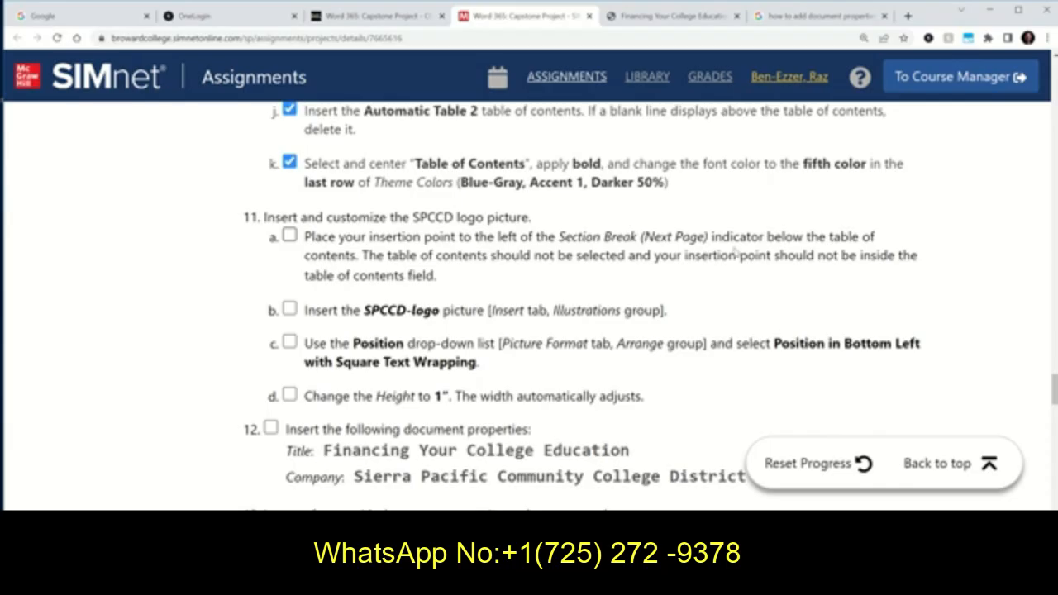
{"action": "left_click", "coordinate": [289, 309]}
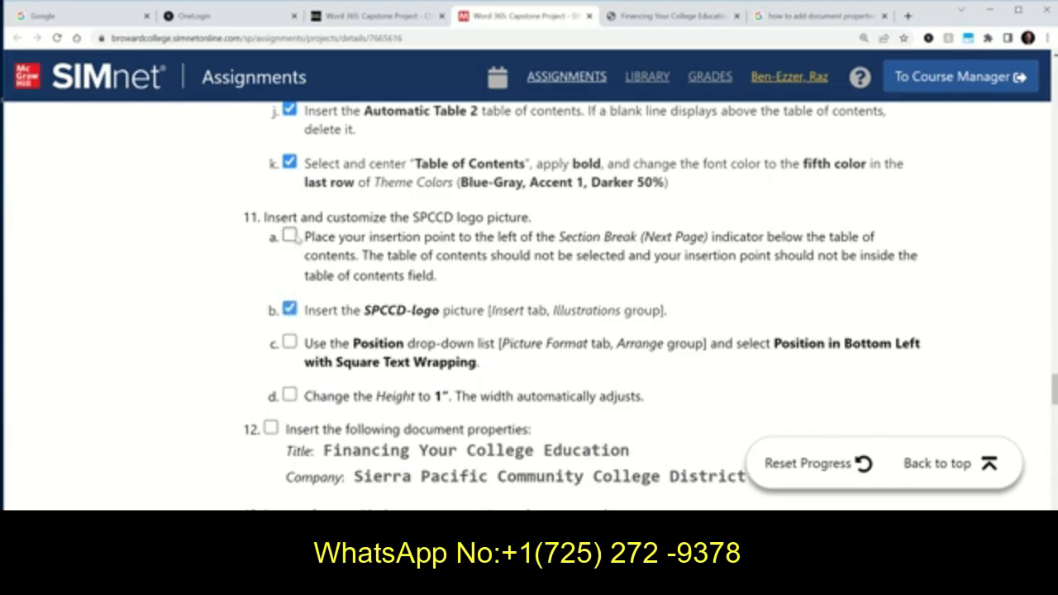
{"action": "left_click", "coordinate": [289, 236]}
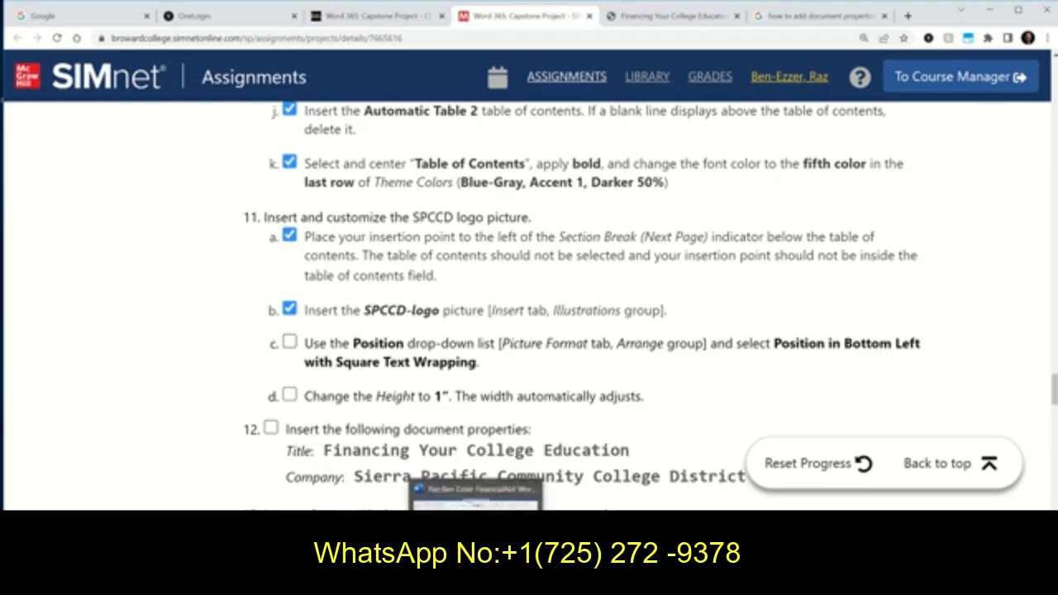
{"action": "left_click", "coordinate": [475, 495]}
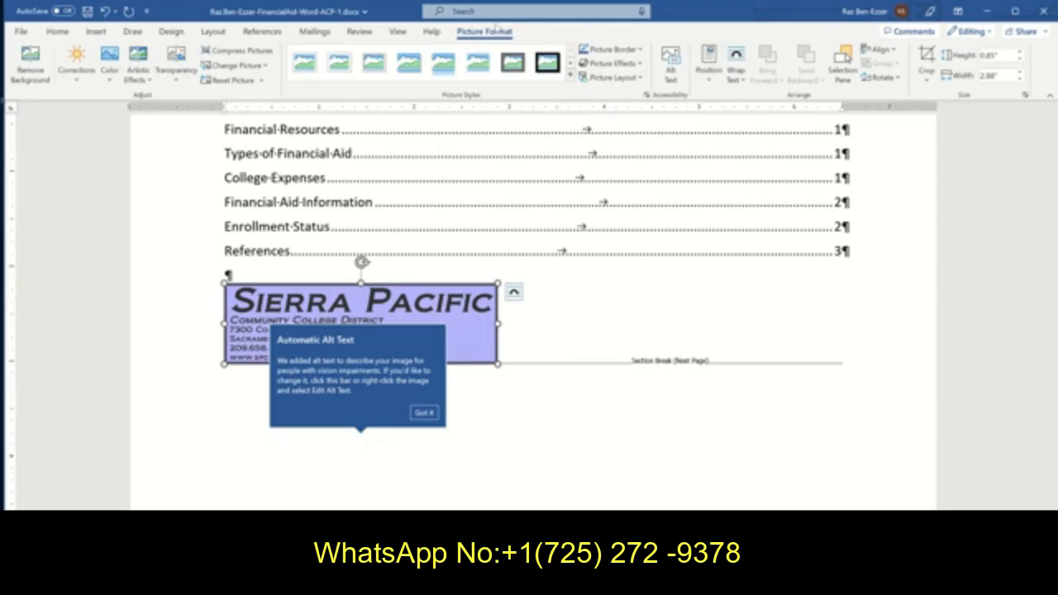
Step: Position the logo picture in Bottom Center with Square Text Wrapping and check its placement on the page
{"action": "left_click", "coordinate": [708, 82]}
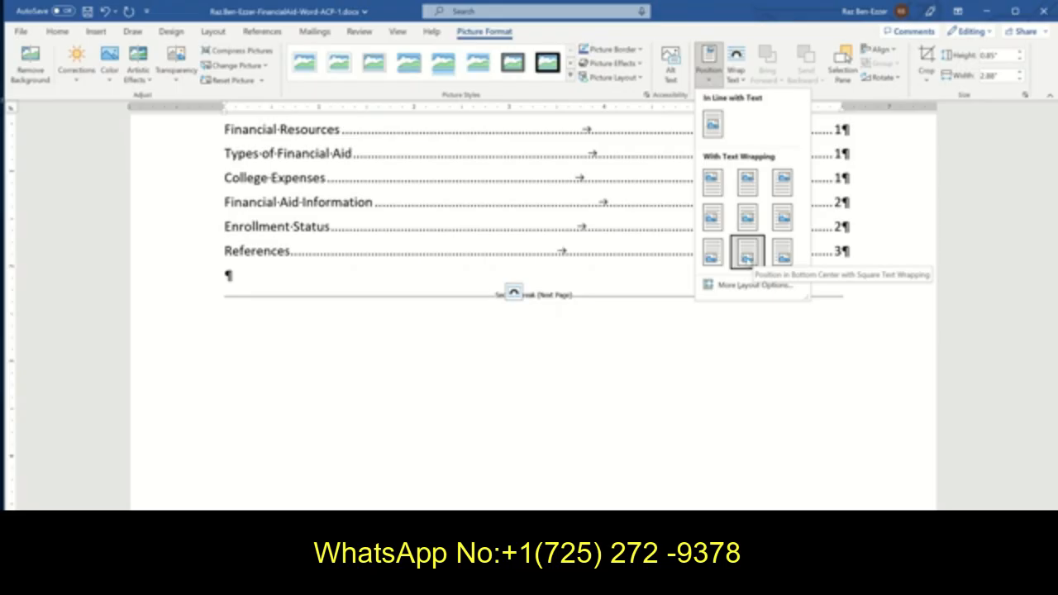
{"action": "left_click", "coordinate": [746, 254]}
{"action": "scroll", "coordinate": [720, 331], "scroll_direction": "down", "scroll_amount": 5}
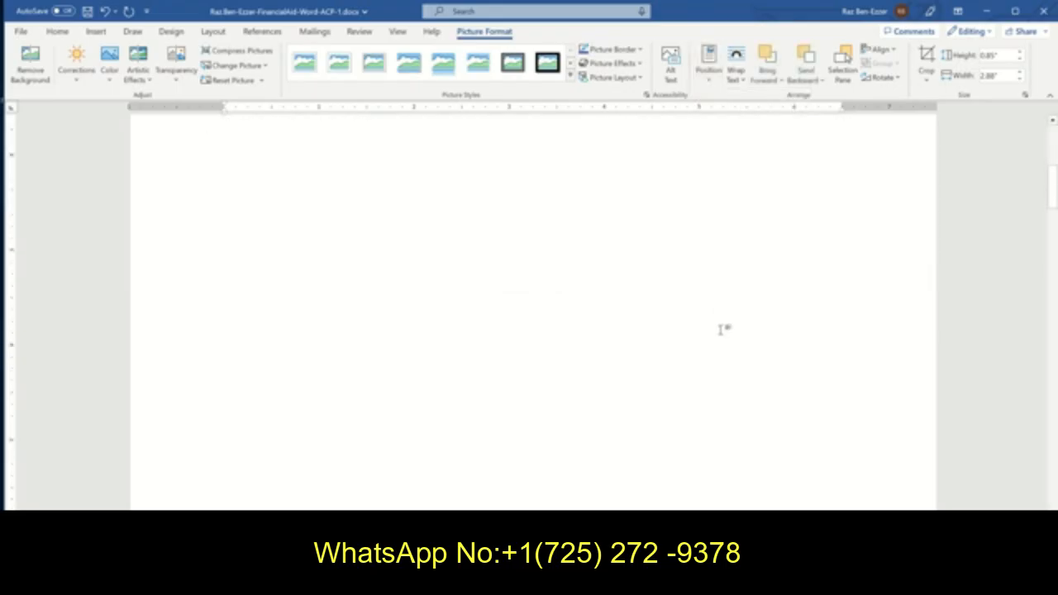
{"action": "scroll", "coordinate": [633, 460], "scroll_direction": "down", "scroll_amount": 5}
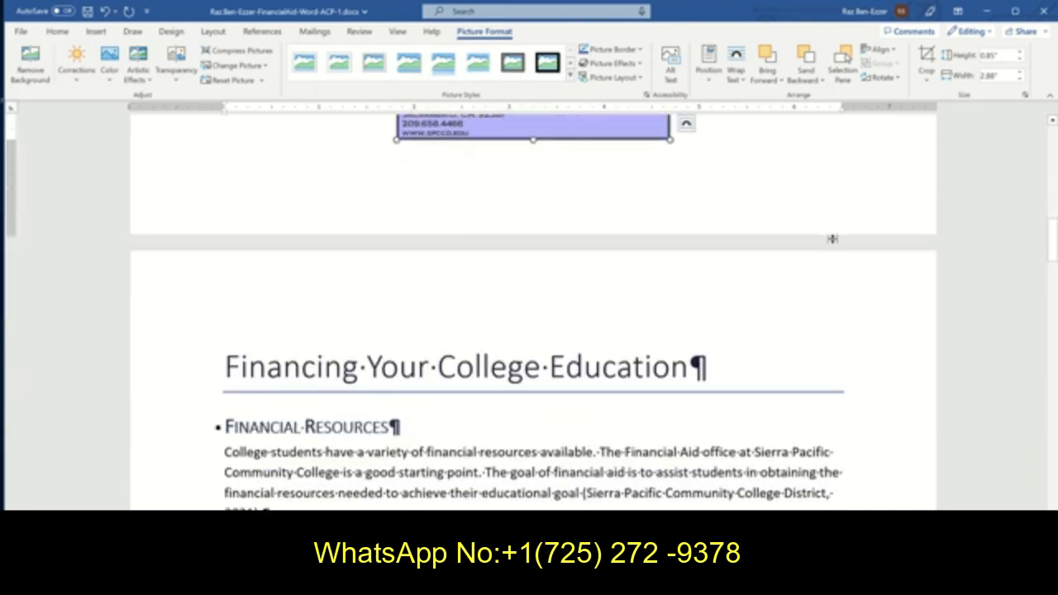
{"action": "scroll", "coordinate": [192, 198], "scroll_direction": "up", "scroll_amount": 3}
{"action": "scroll", "coordinate": [195, 198], "scroll_direction": "up", "scroll_amount": 10}
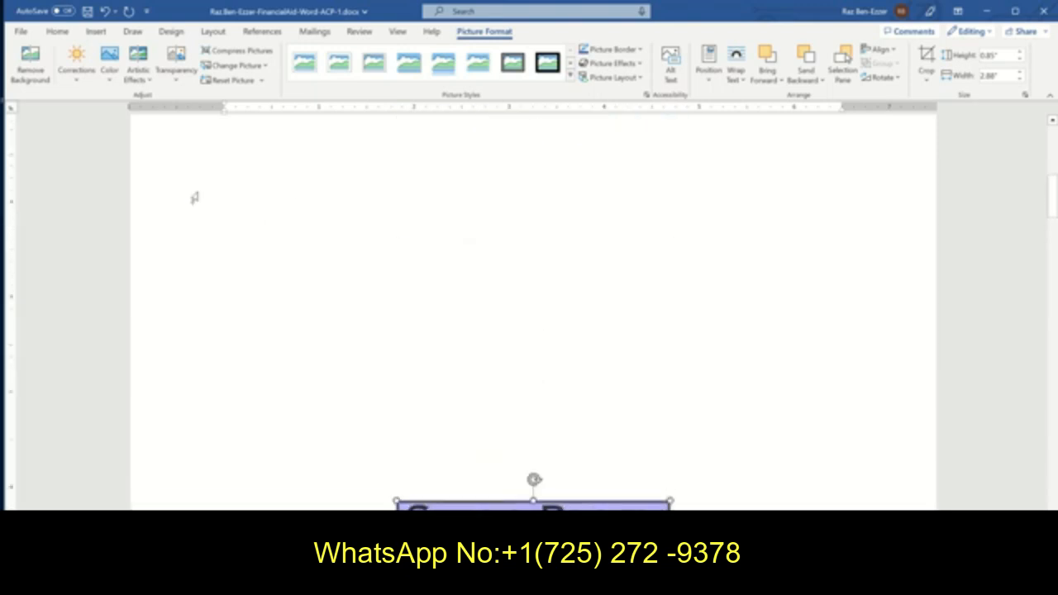
{"action": "scroll", "coordinate": [322, 248], "scroll_direction": "down", "scroll_amount": 8}
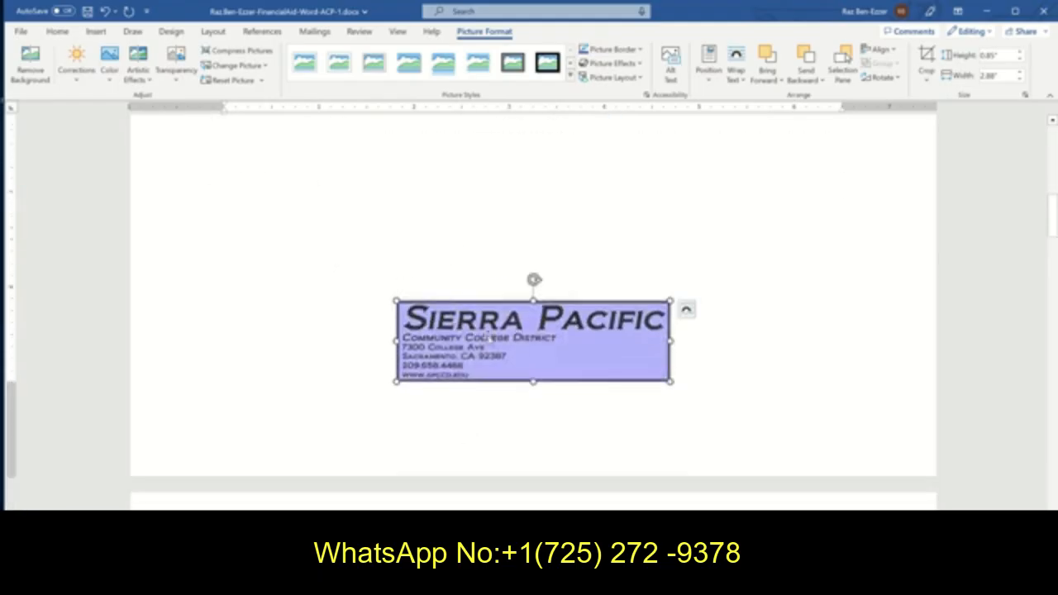
Step: Set the logo picture's height to 1" and save the document
{"action": "left_click", "coordinate": [1021, 52]}
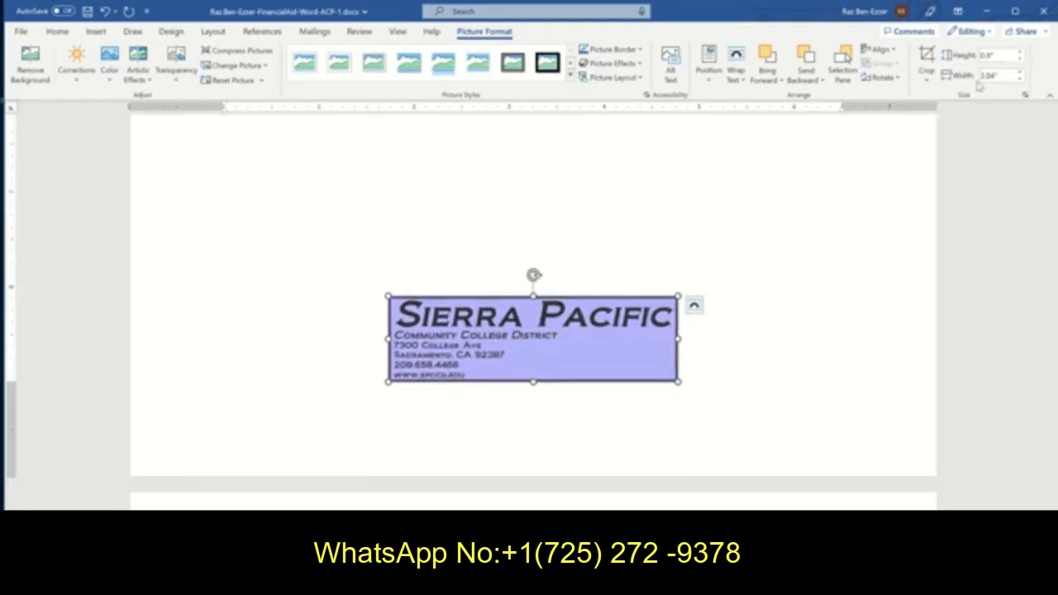
{"action": "left_click", "coordinate": [1021, 52]}
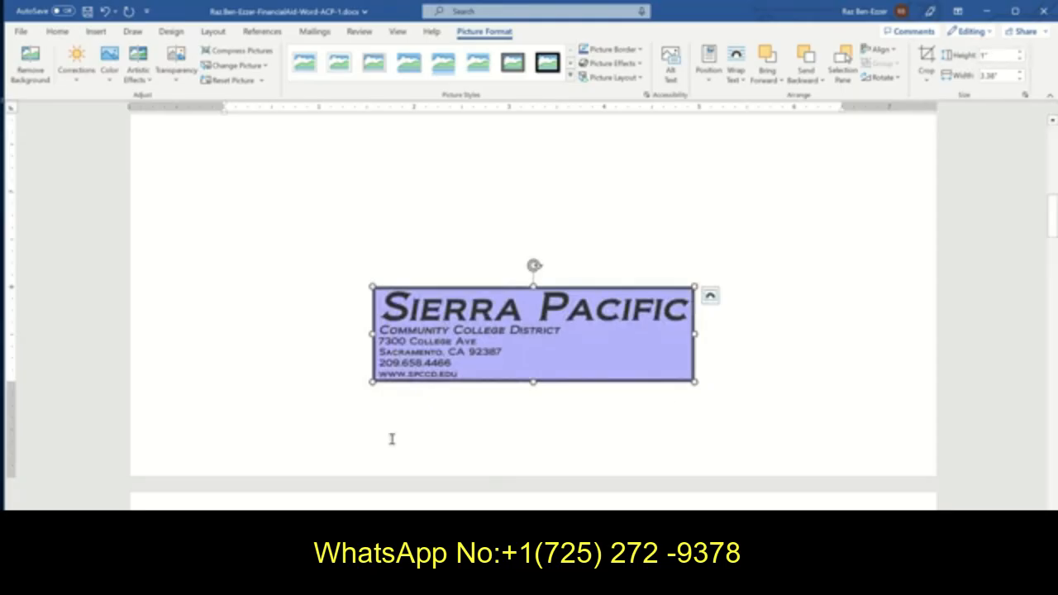
{"action": "left_click", "coordinate": [87, 10]}
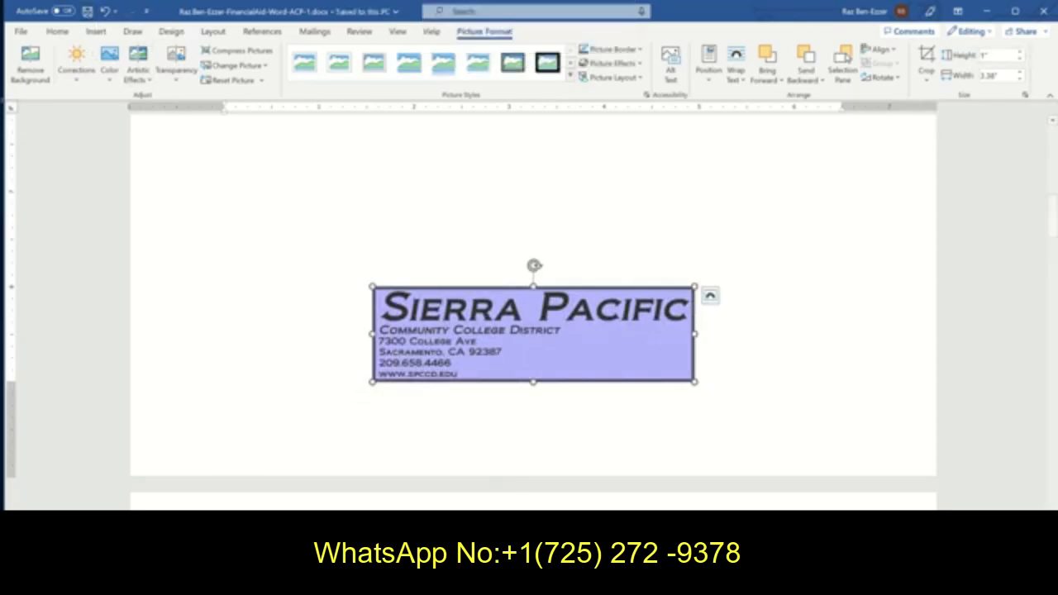
Step: Switch to SIMnet, mark items 11c and 11d as completed, and review the remaining instructions from item 12 onward
{"action": "key", "text": "alt+Tab"}
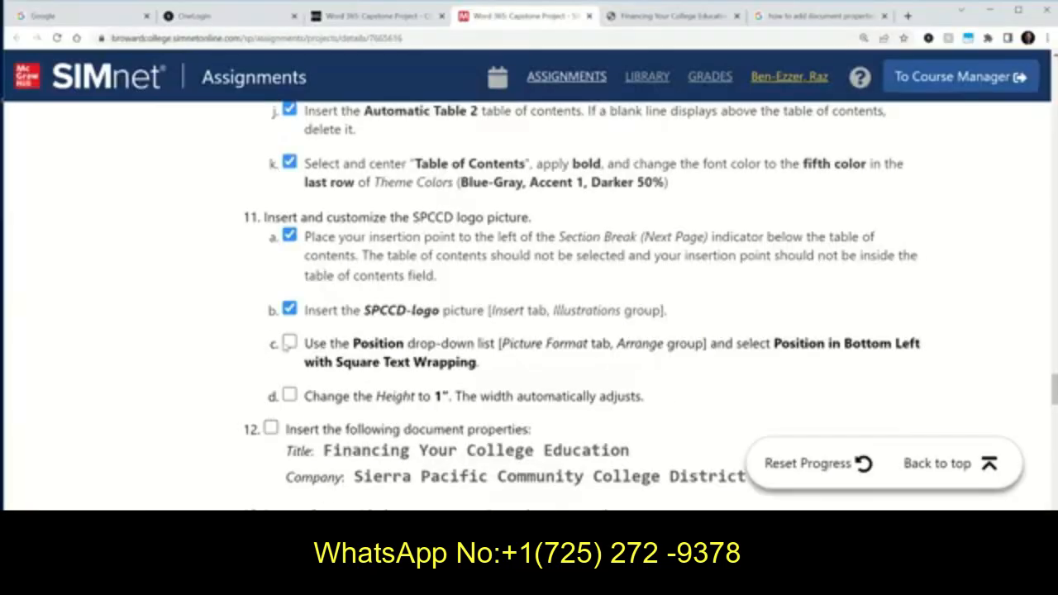
{"action": "left_click", "coordinate": [289, 342]}
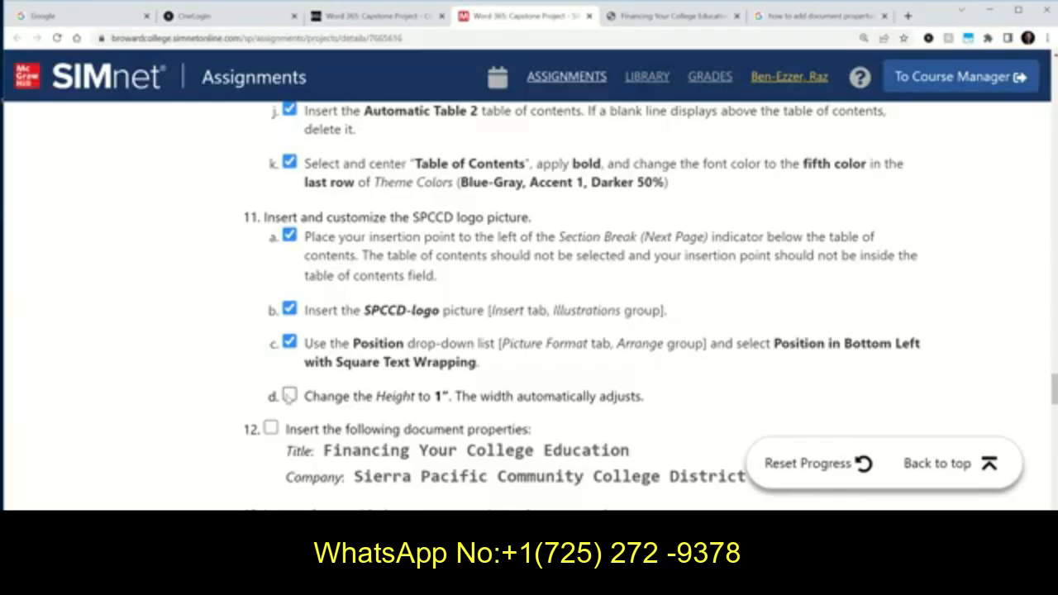
{"action": "left_click", "coordinate": [288, 396]}
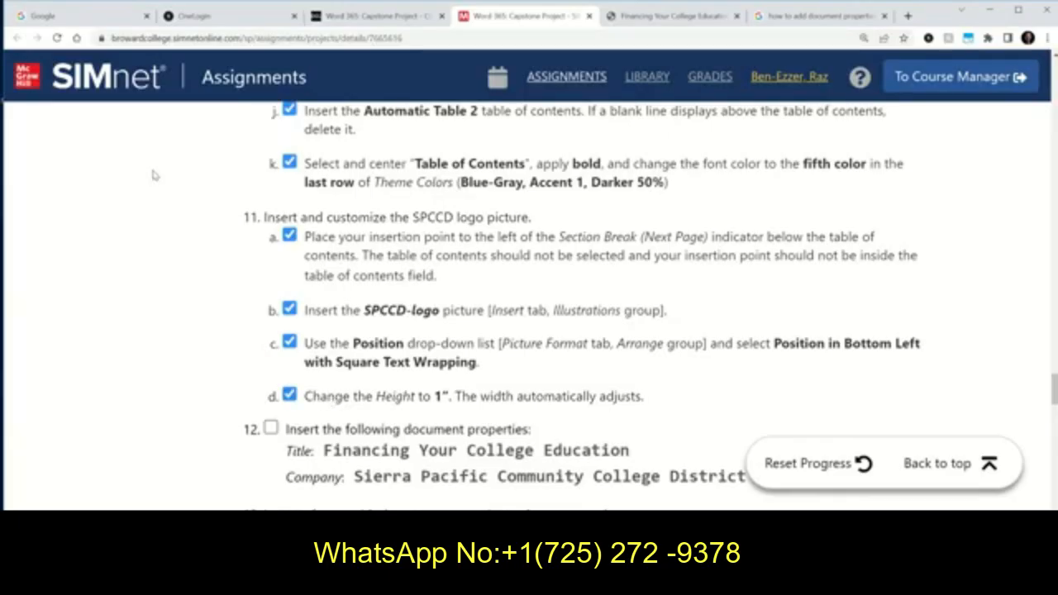
{"action": "scroll", "coordinate": [104, 236], "scroll_direction": "down", "scroll_amount": 3}
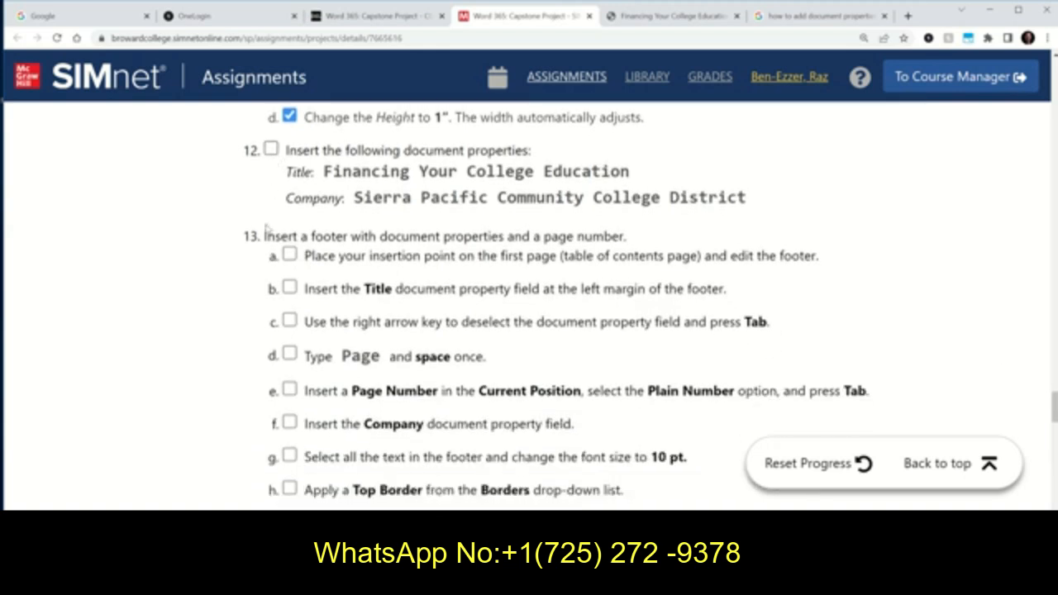
{"action": "scroll", "coordinate": [271, 255], "scroll_direction": "down", "scroll_amount": 3}
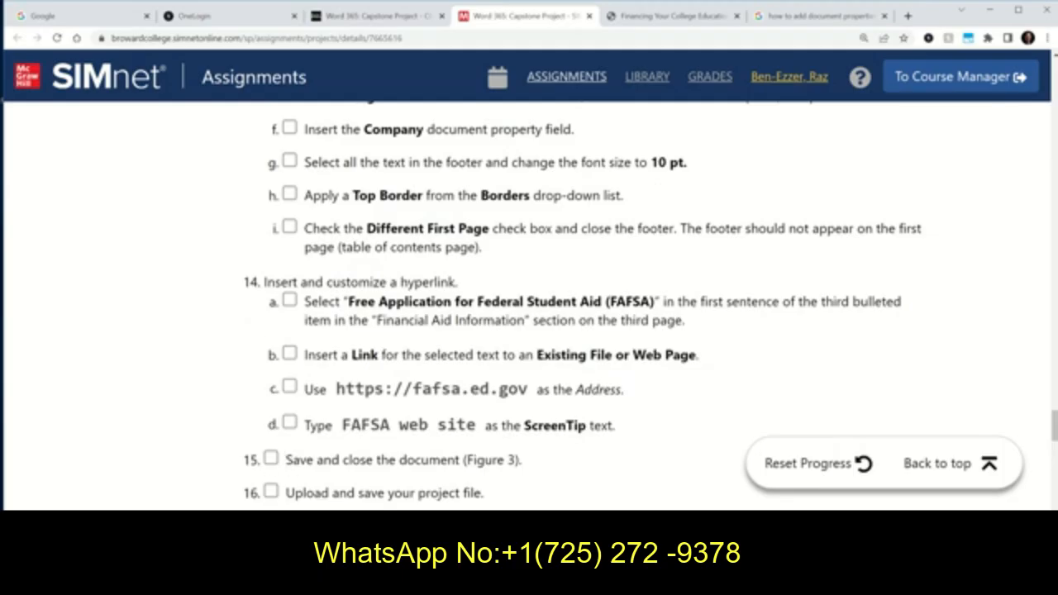
{"action": "scroll", "coordinate": [244, 318], "scroll_direction": "up", "scroll_amount": 1}
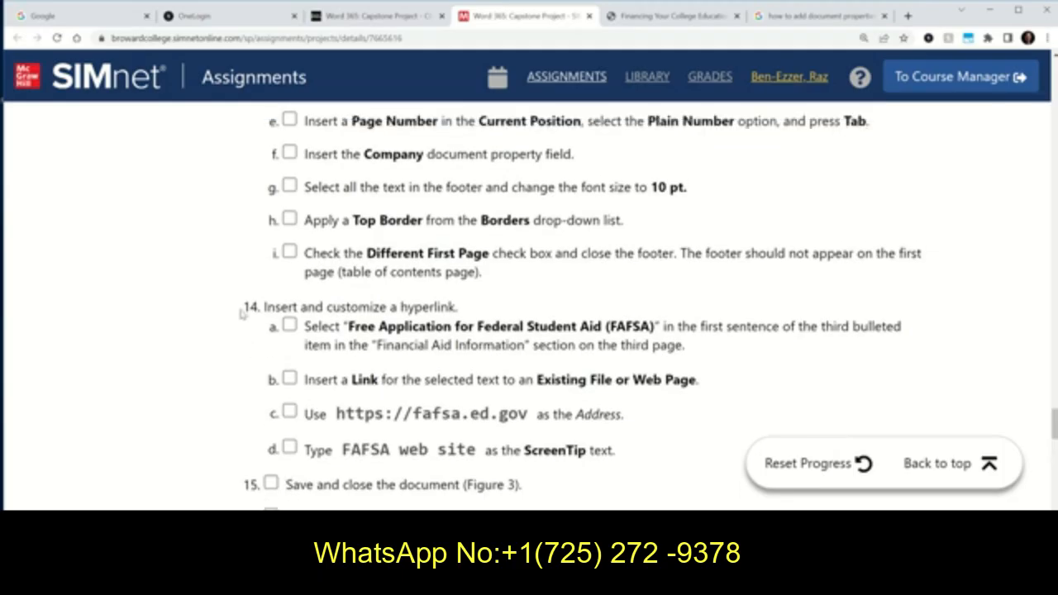